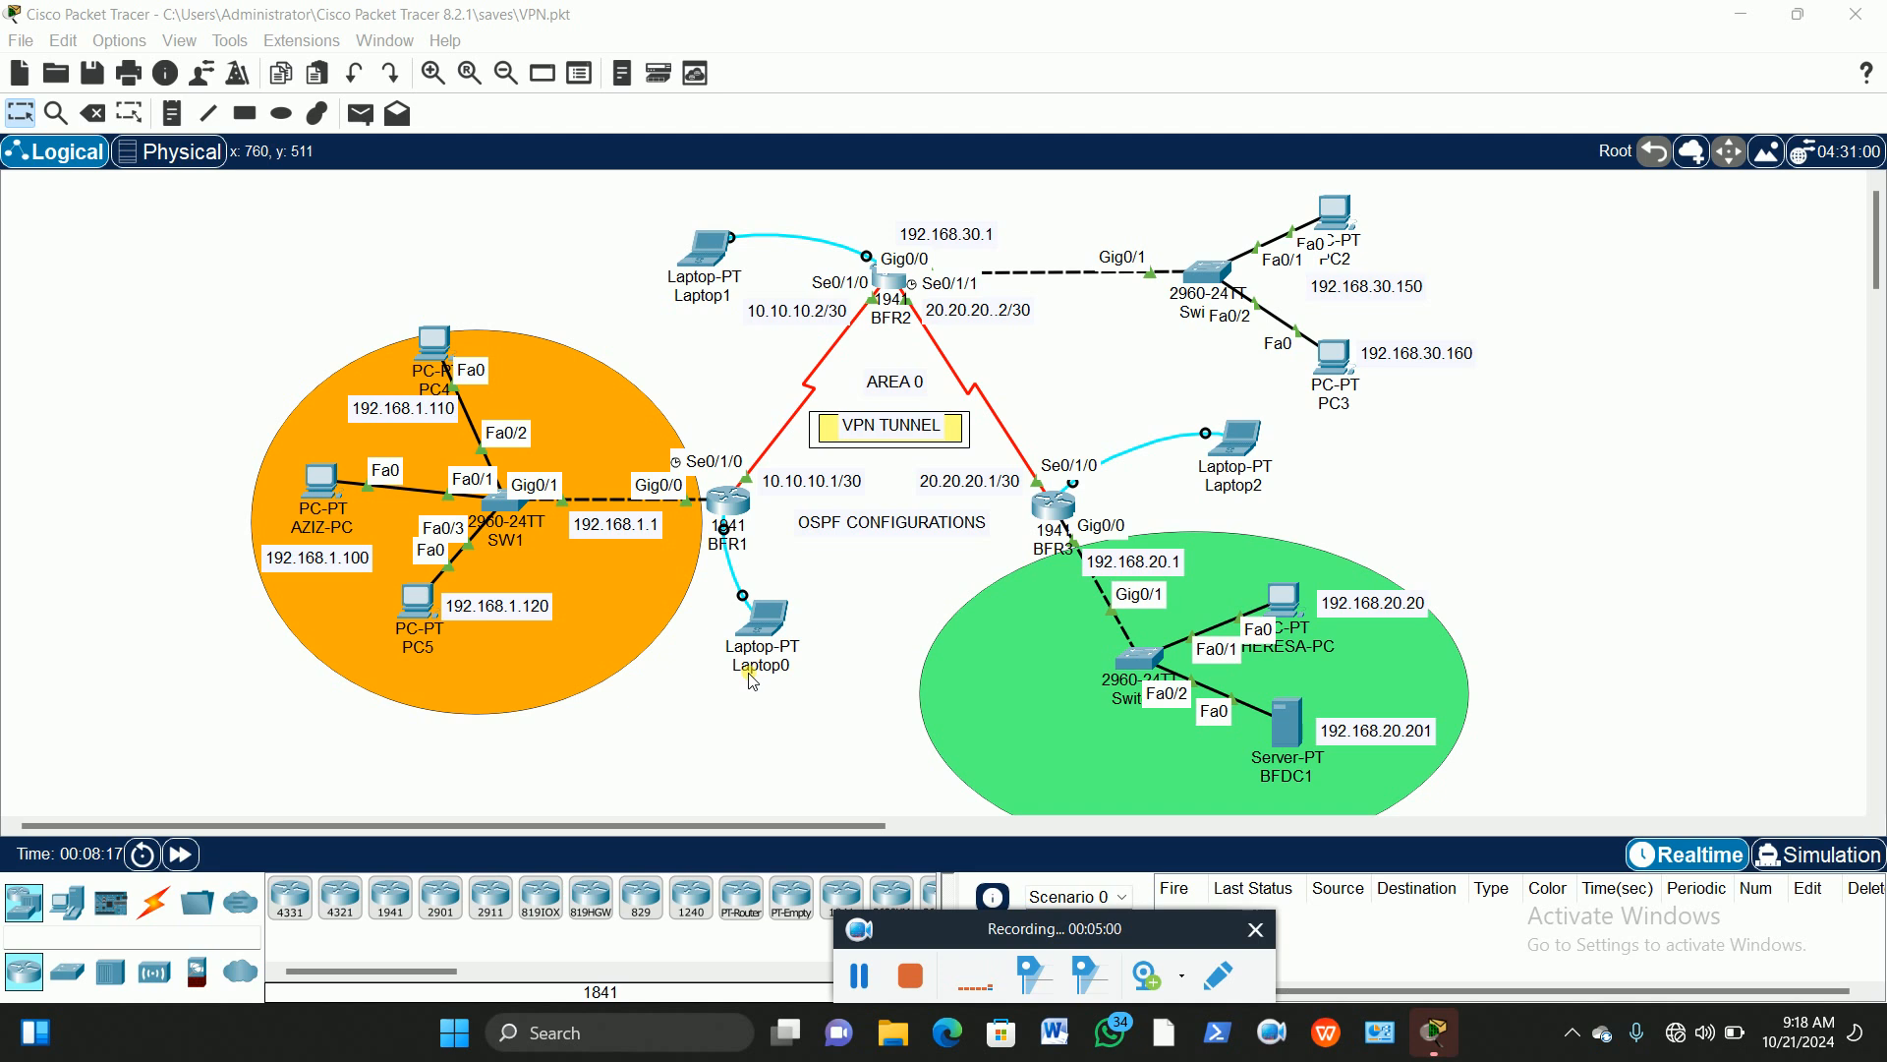
Step: Open Laptop0's Desktop Terminal with the default connection settings
{"action": "left_click", "coordinate": [765, 619]}
{"action": "left_click_drag", "start_coordinate": [1037, 169], "coordinate": [1349, 57]}
{"action": "left_click", "coordinate": [1186, 83]}
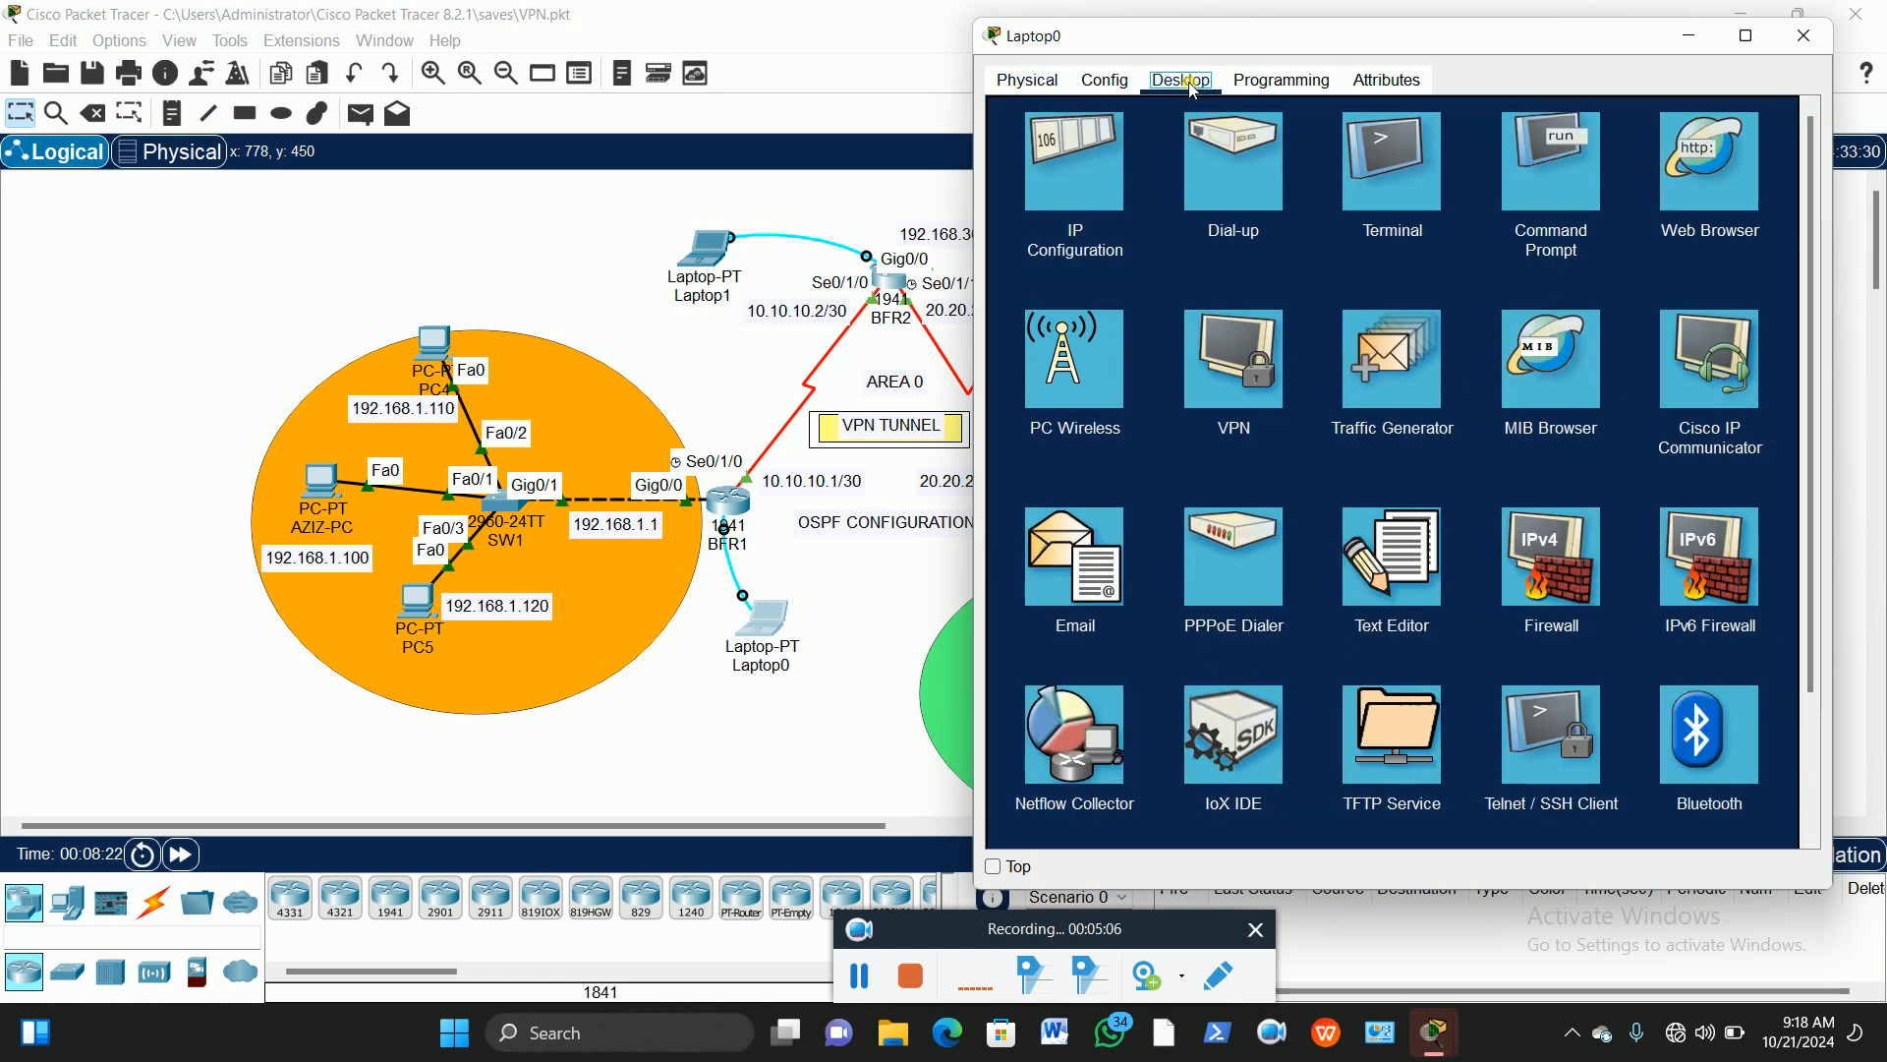
{"action": "left_click", "coordinate": [1422, 159]}
{"action": "left_click", "coordinate": [1751, 335]}
Step: Wake BFR1's console and submit the login password
{"action": "double_click", "coordinate": [1701, 634]}
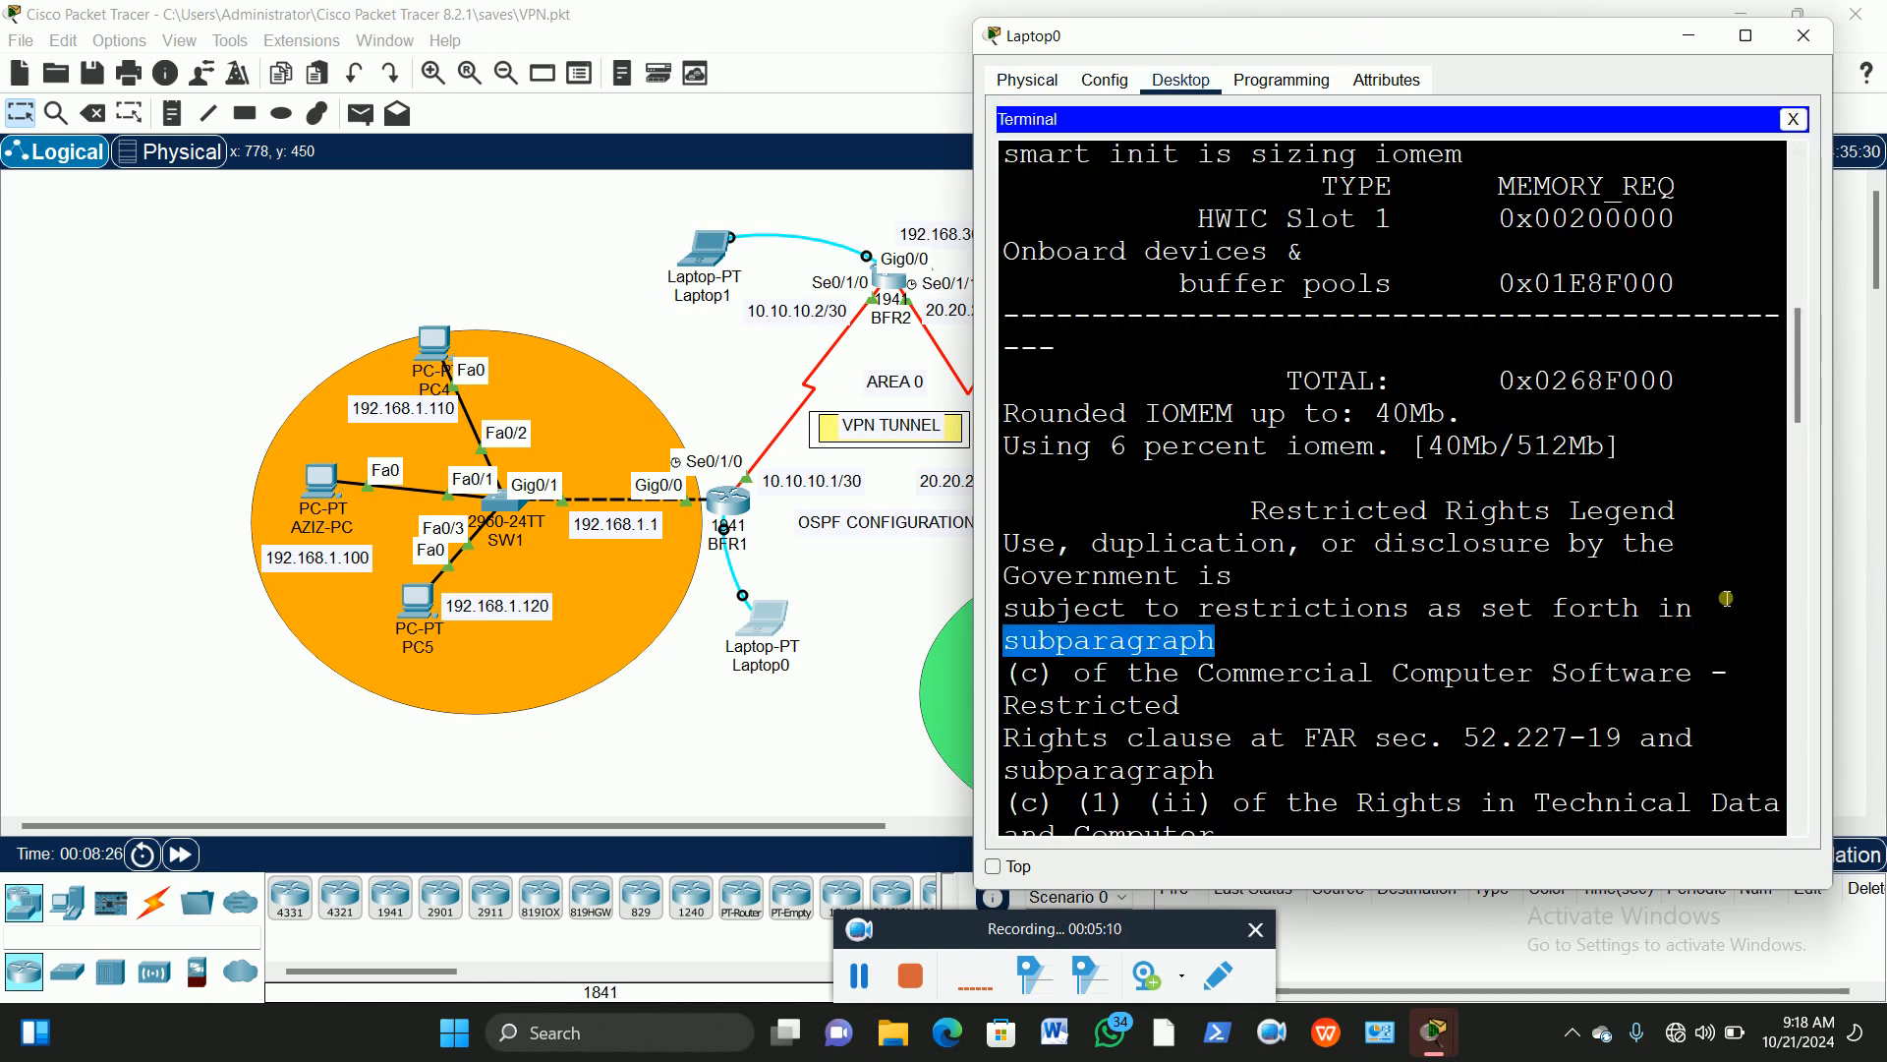
{"action": "key", "text": "Return"}
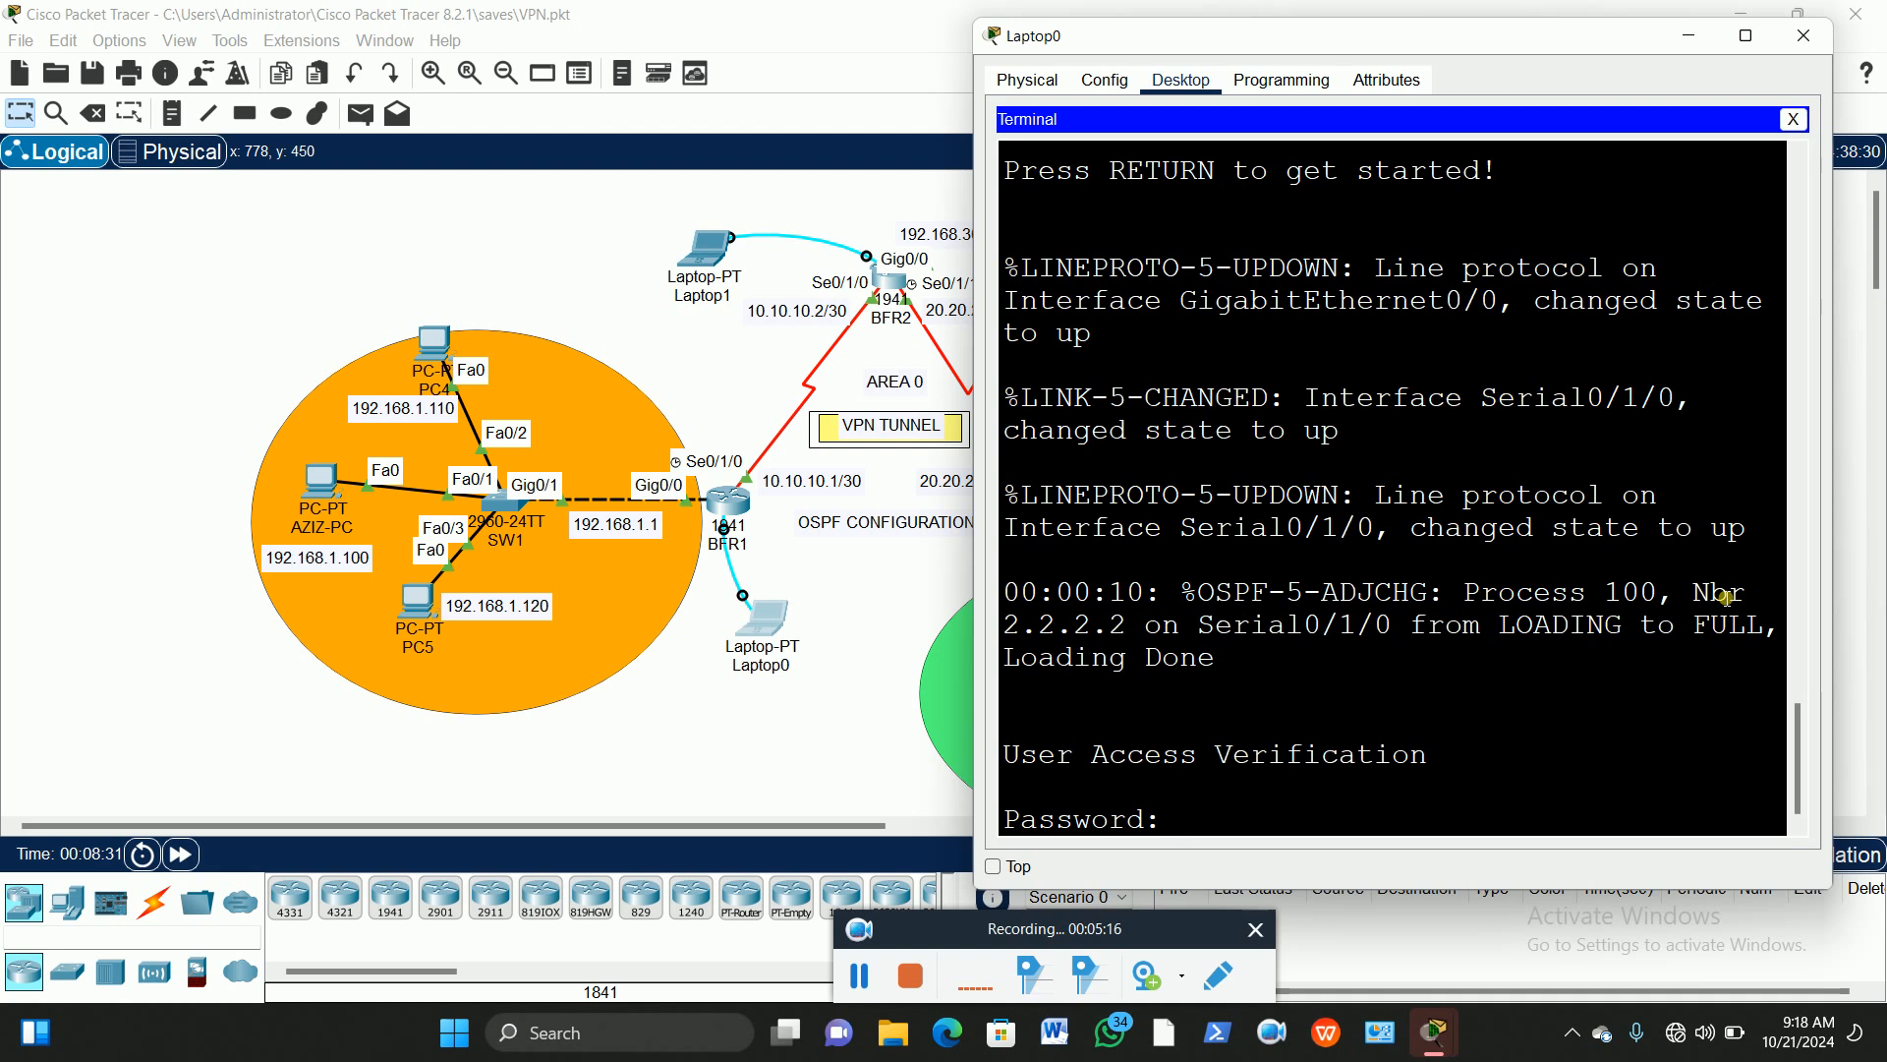
{"action": "key", "text": "Return"}
Step: Enter BFR1's privileged mode with 'en' and the enable password
{"action": "type", "text": "en"}
{"action": "key", "text": "Return"}
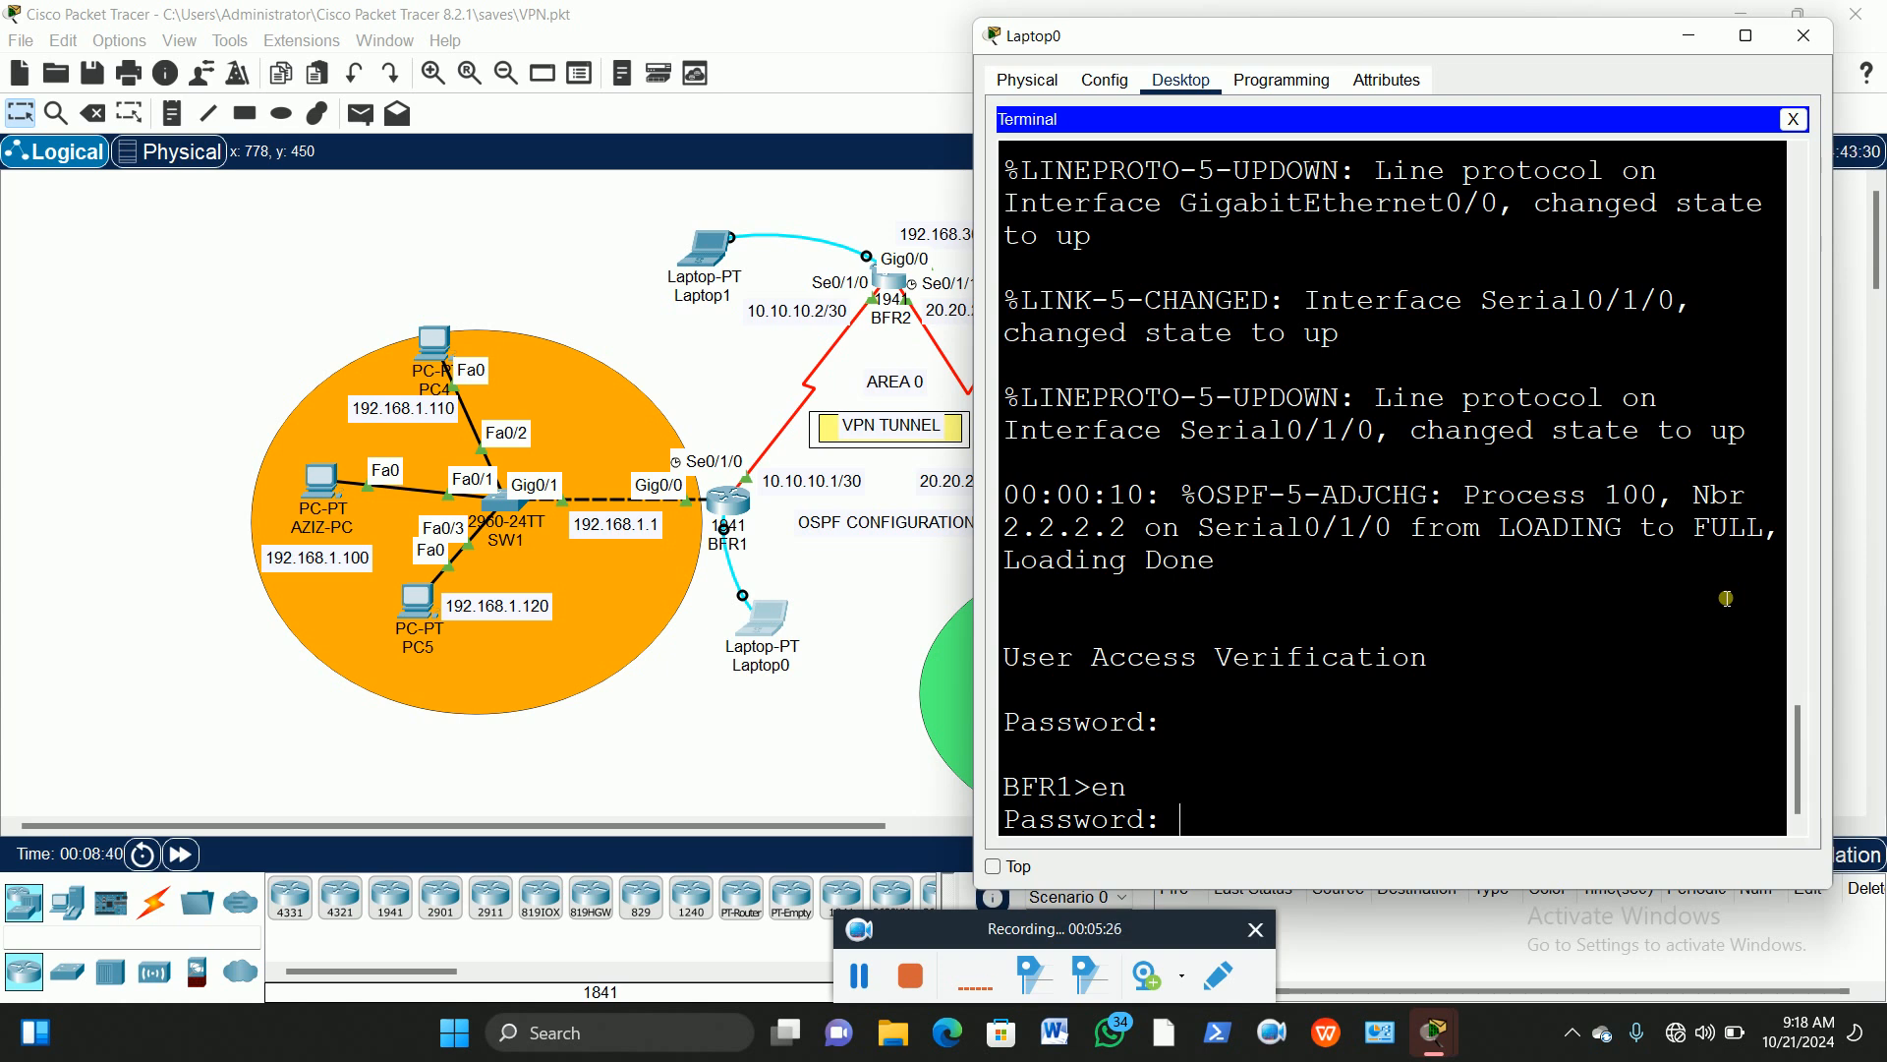
{"action": "key", "text": "Return"}
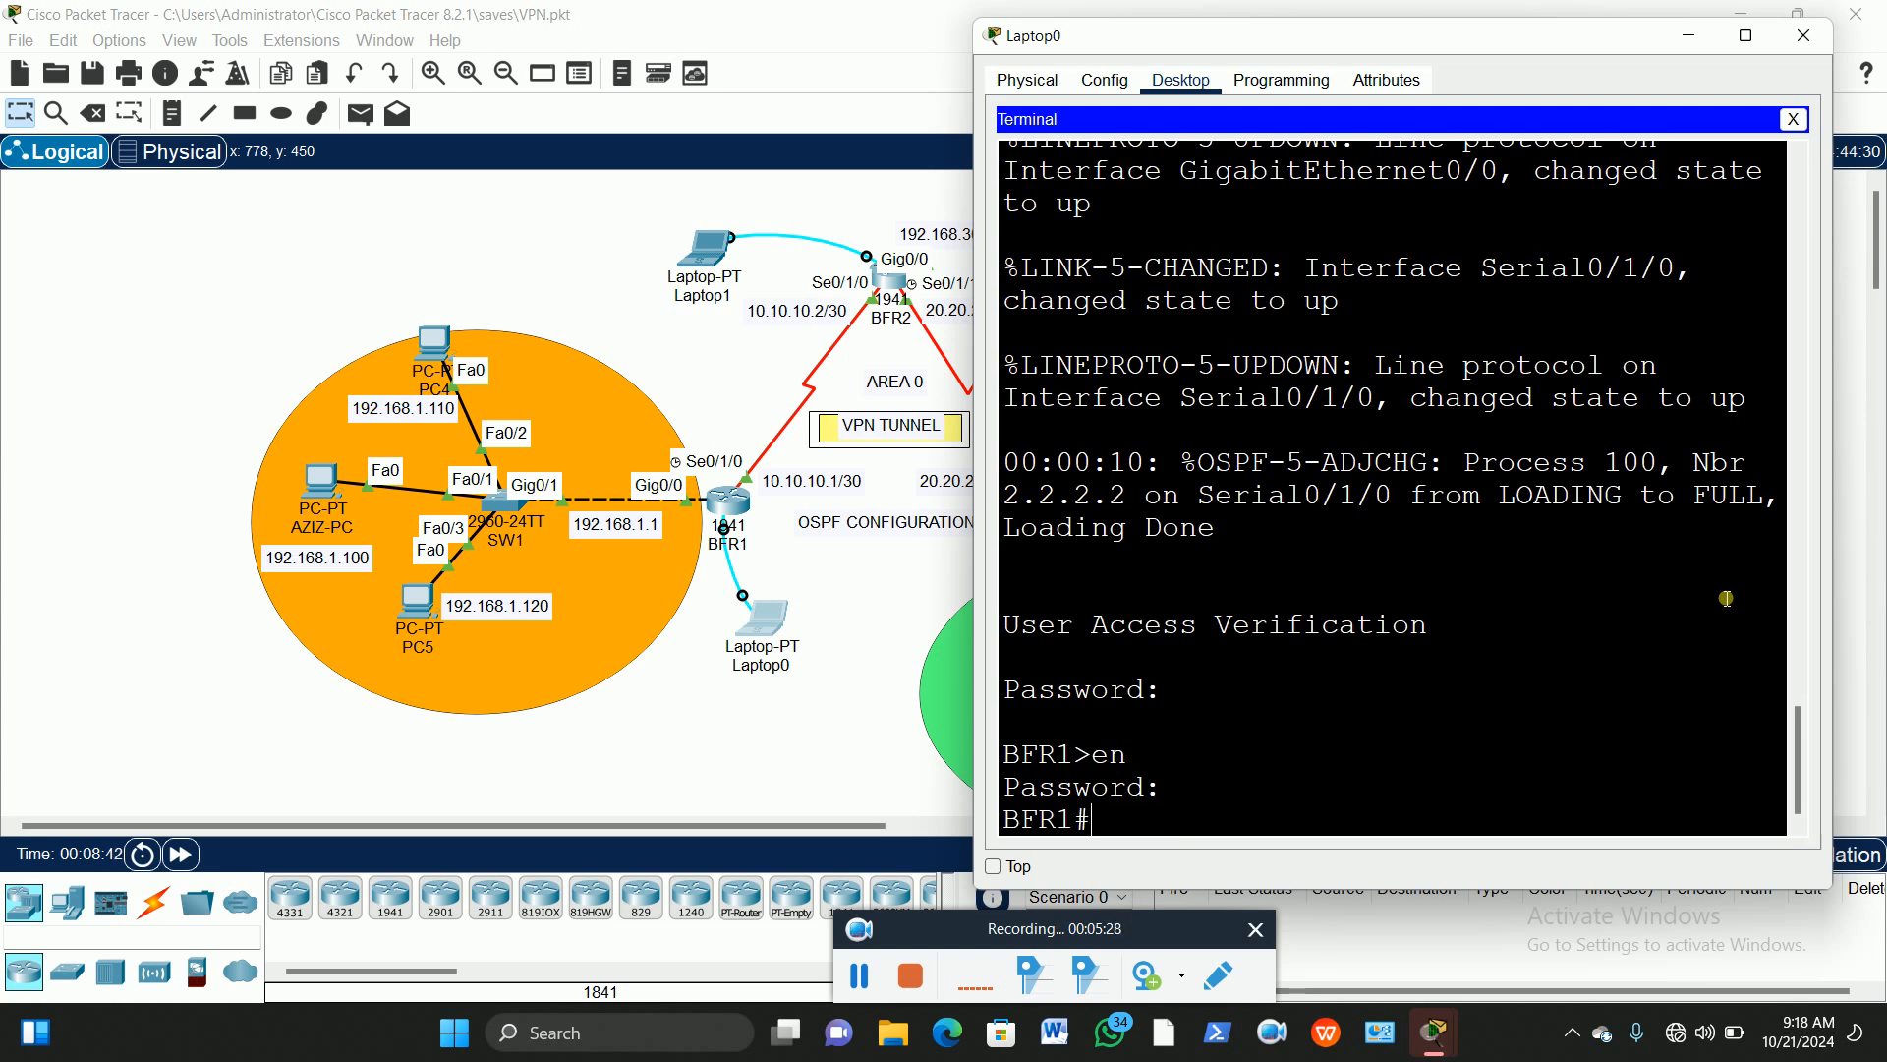
Step: Enter global configuration mode with 'config t' and bring Laptop0's terminal back up
{"action": "type", "text": "config t"}
{"action": "key", "text": "Return"}
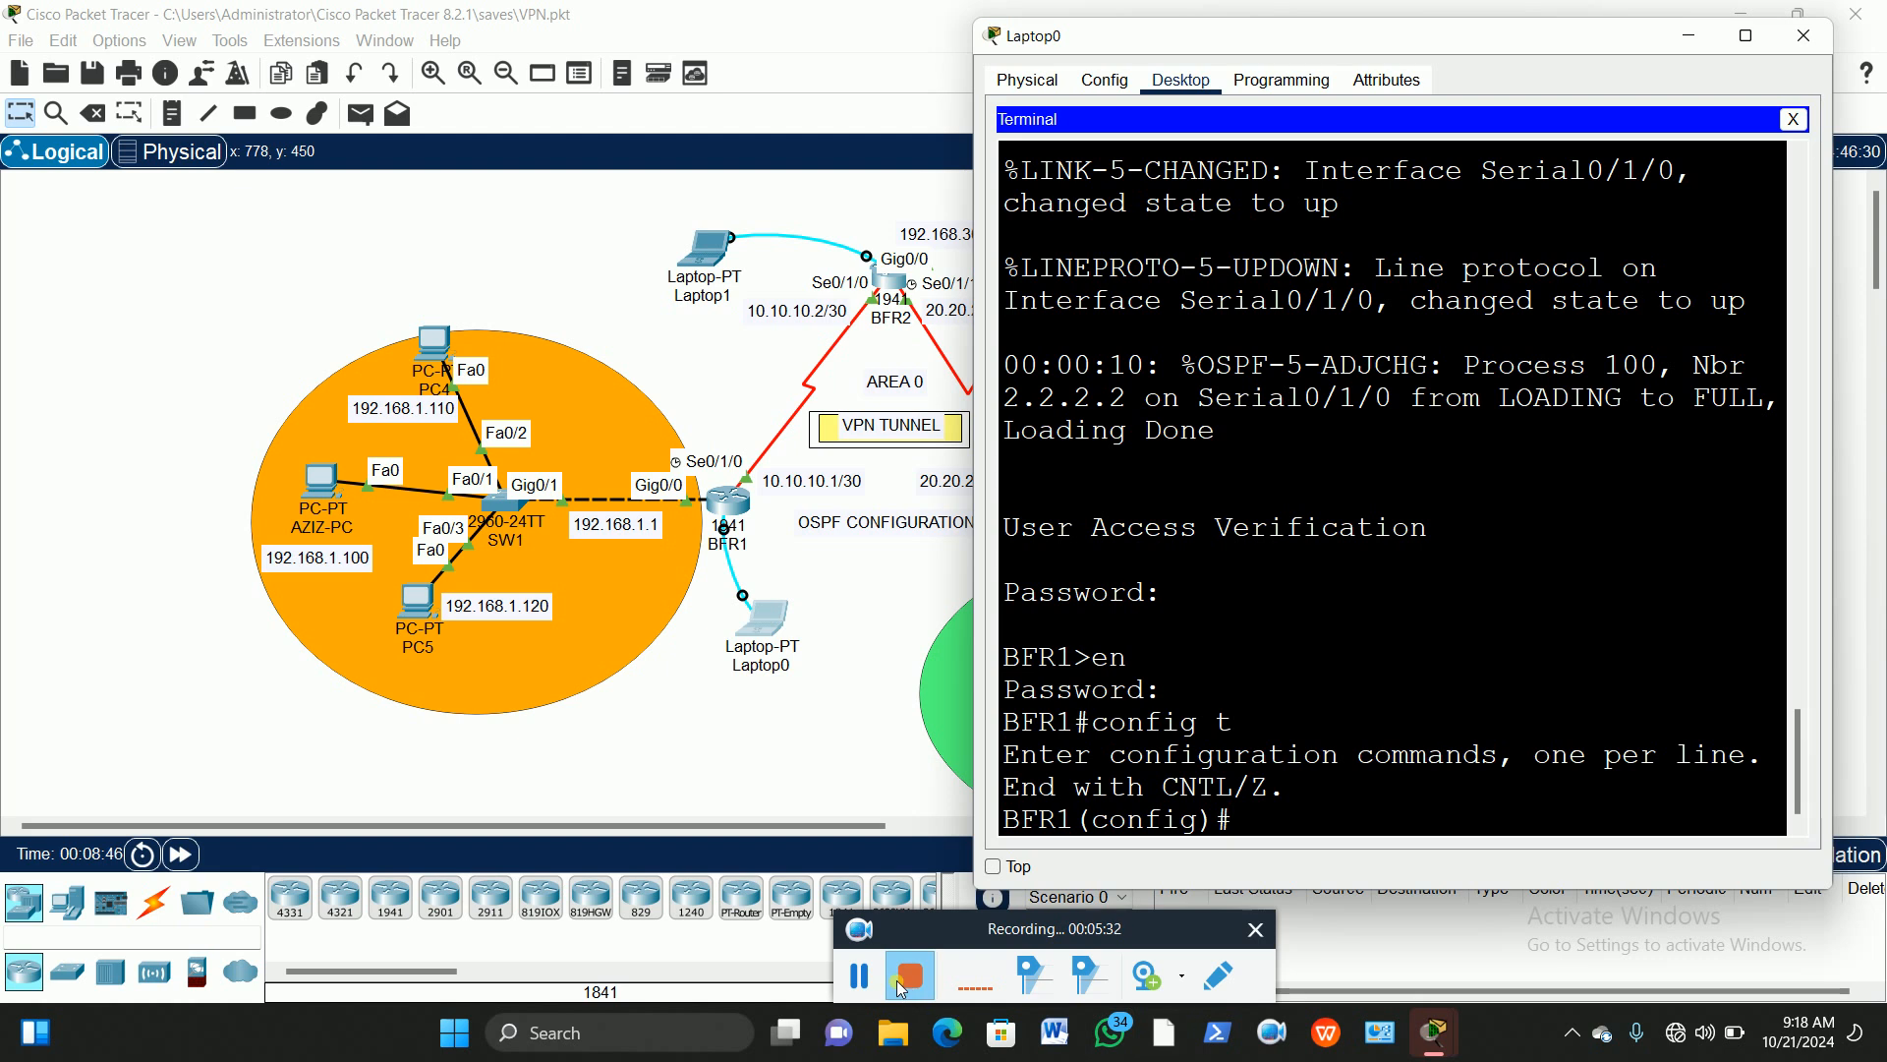
{"action": "left_click", "coordinate": [863, 973]}
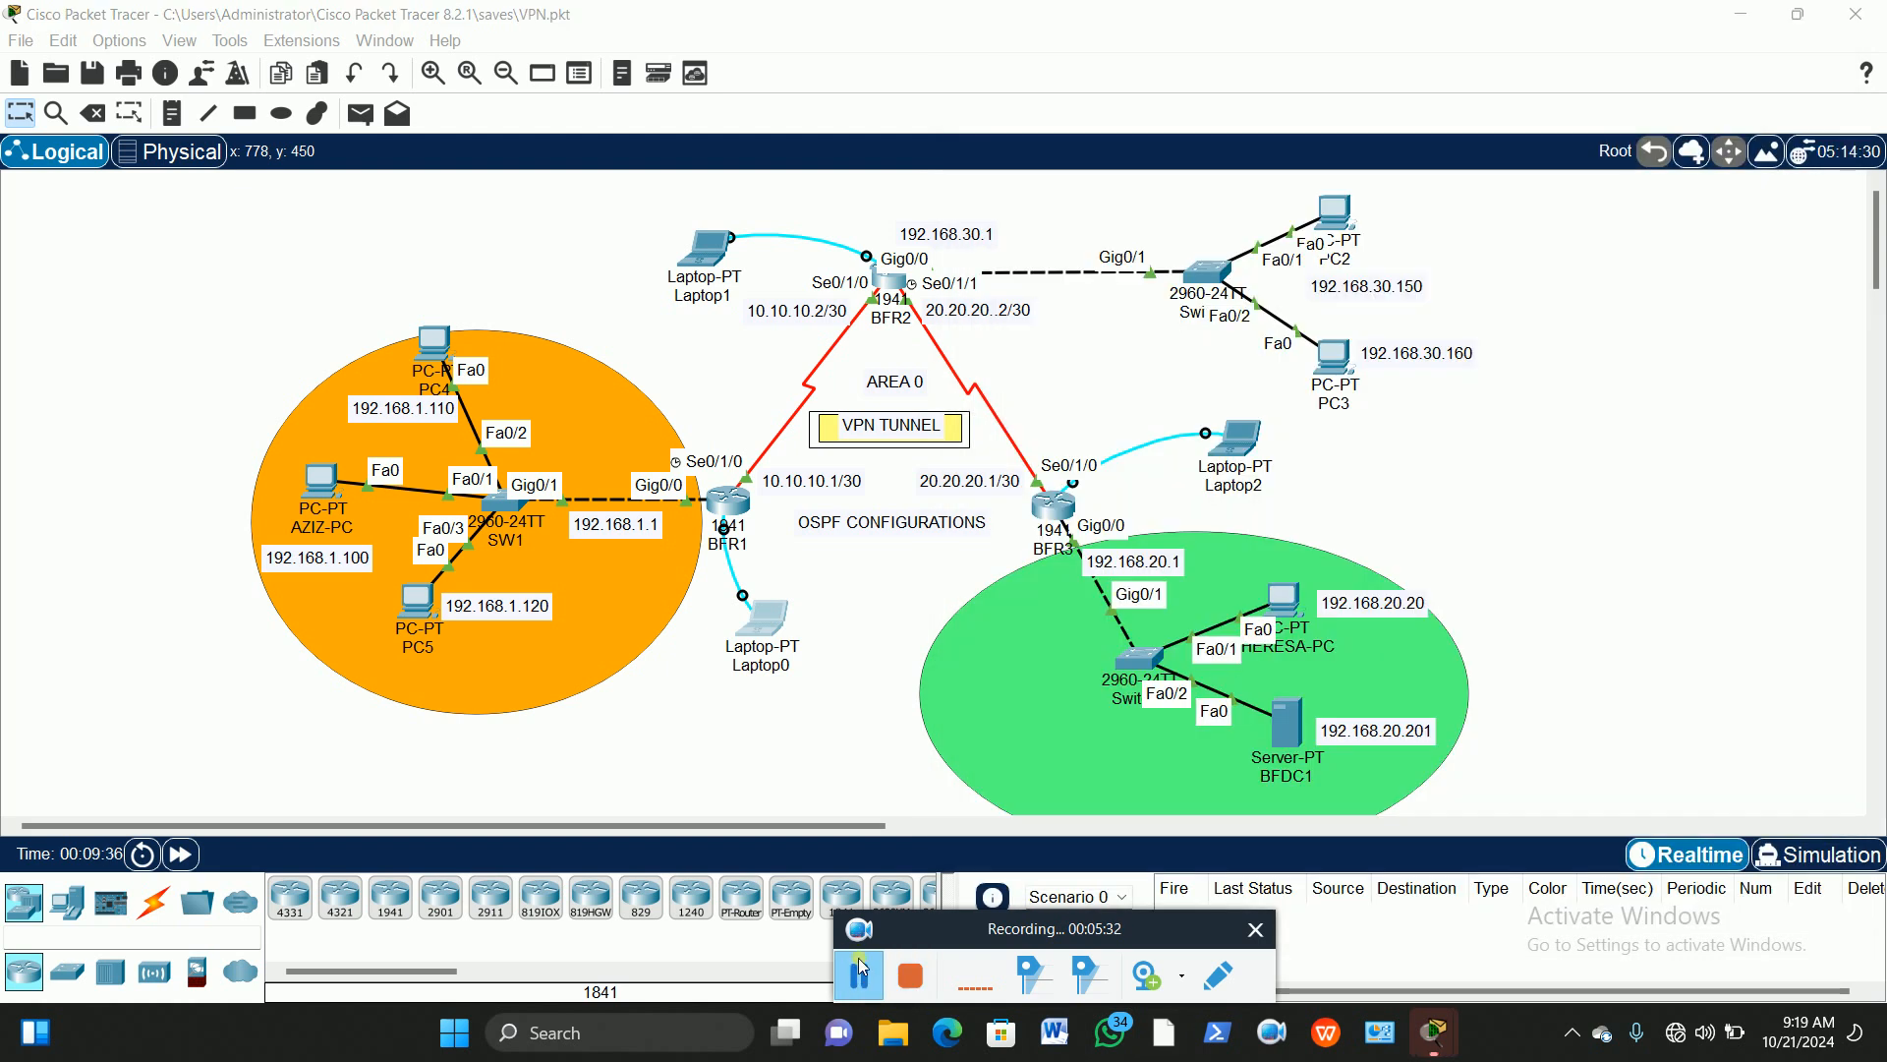
{"action": "left_click", "coordinate": [769, 617]}
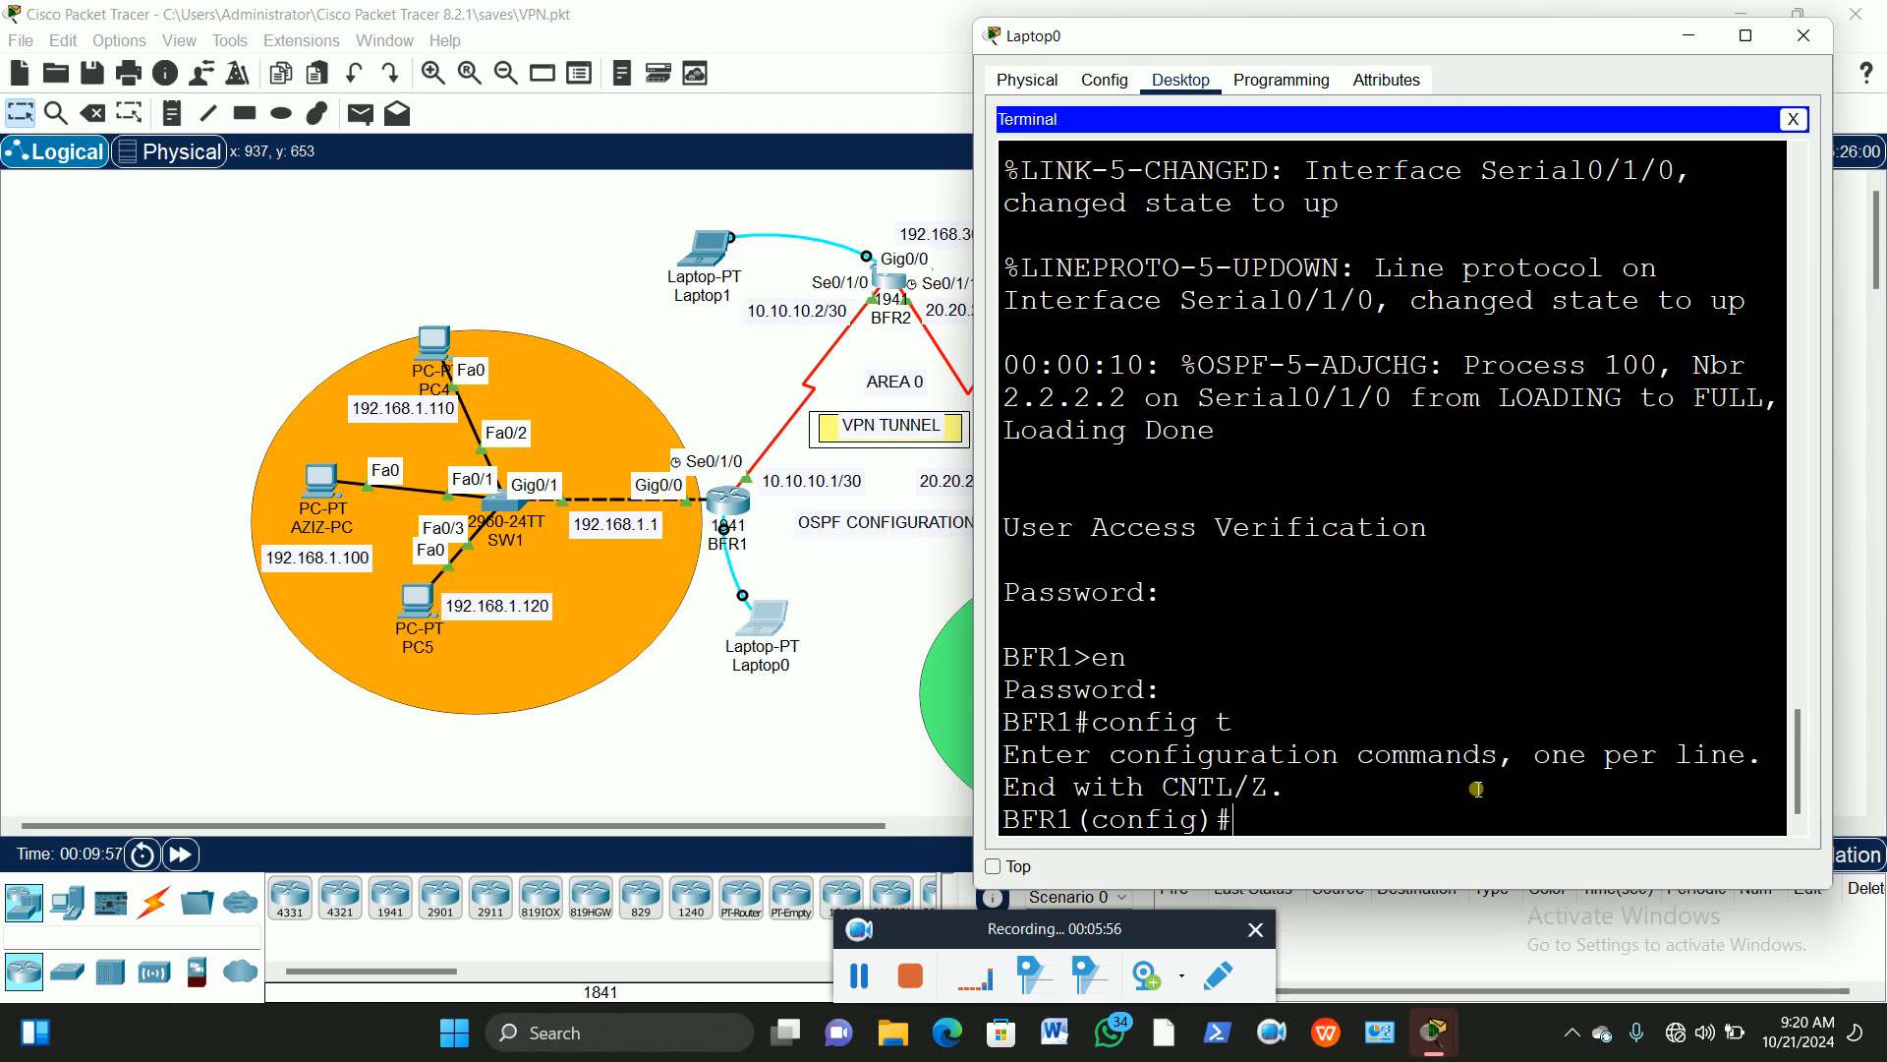
Step: Run 'license boot module c1900 technology-package securityk9' on BFR1
{"action": "type", "text": "lice"}
{"action": "key", "text": "Tab"}
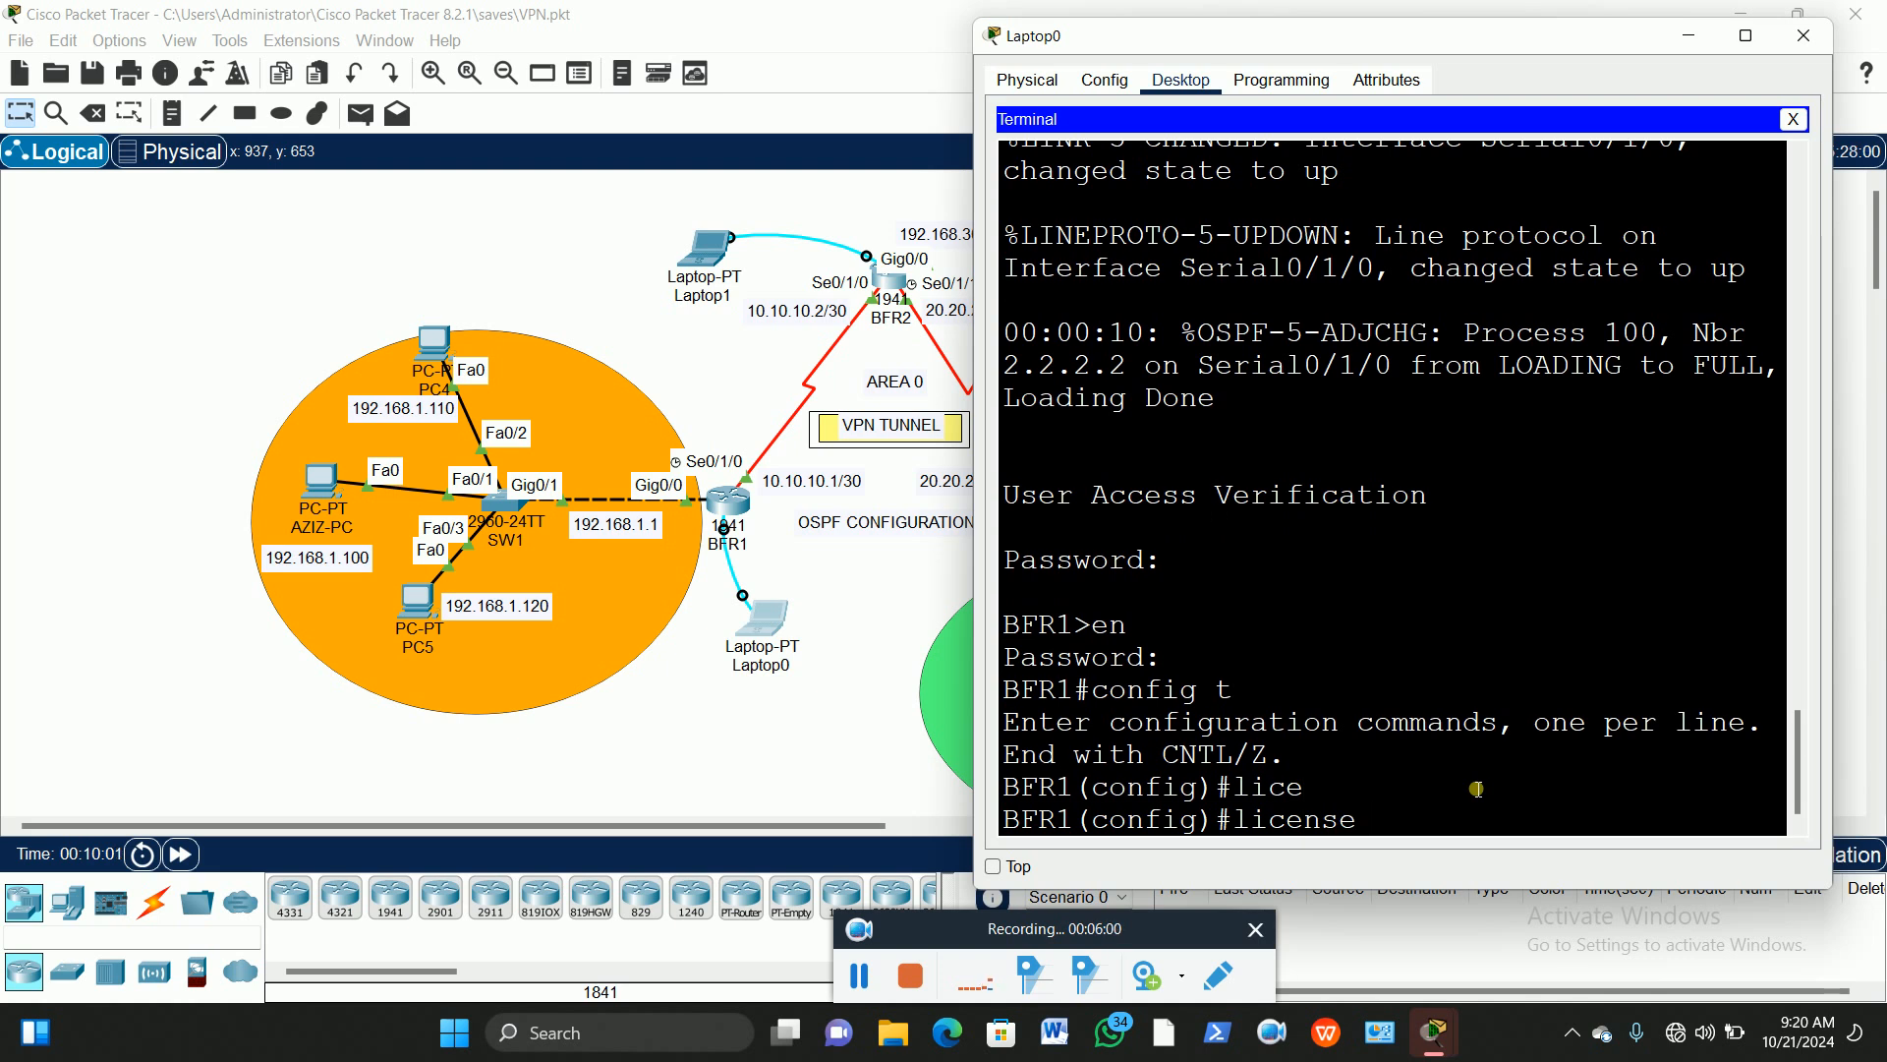
{"action": "type", "text": "booy"}
{"action": "key", "text": "BackSpace"}
{"action": "type", "text": "t"}
{"action": "key", "text": "Tab"}
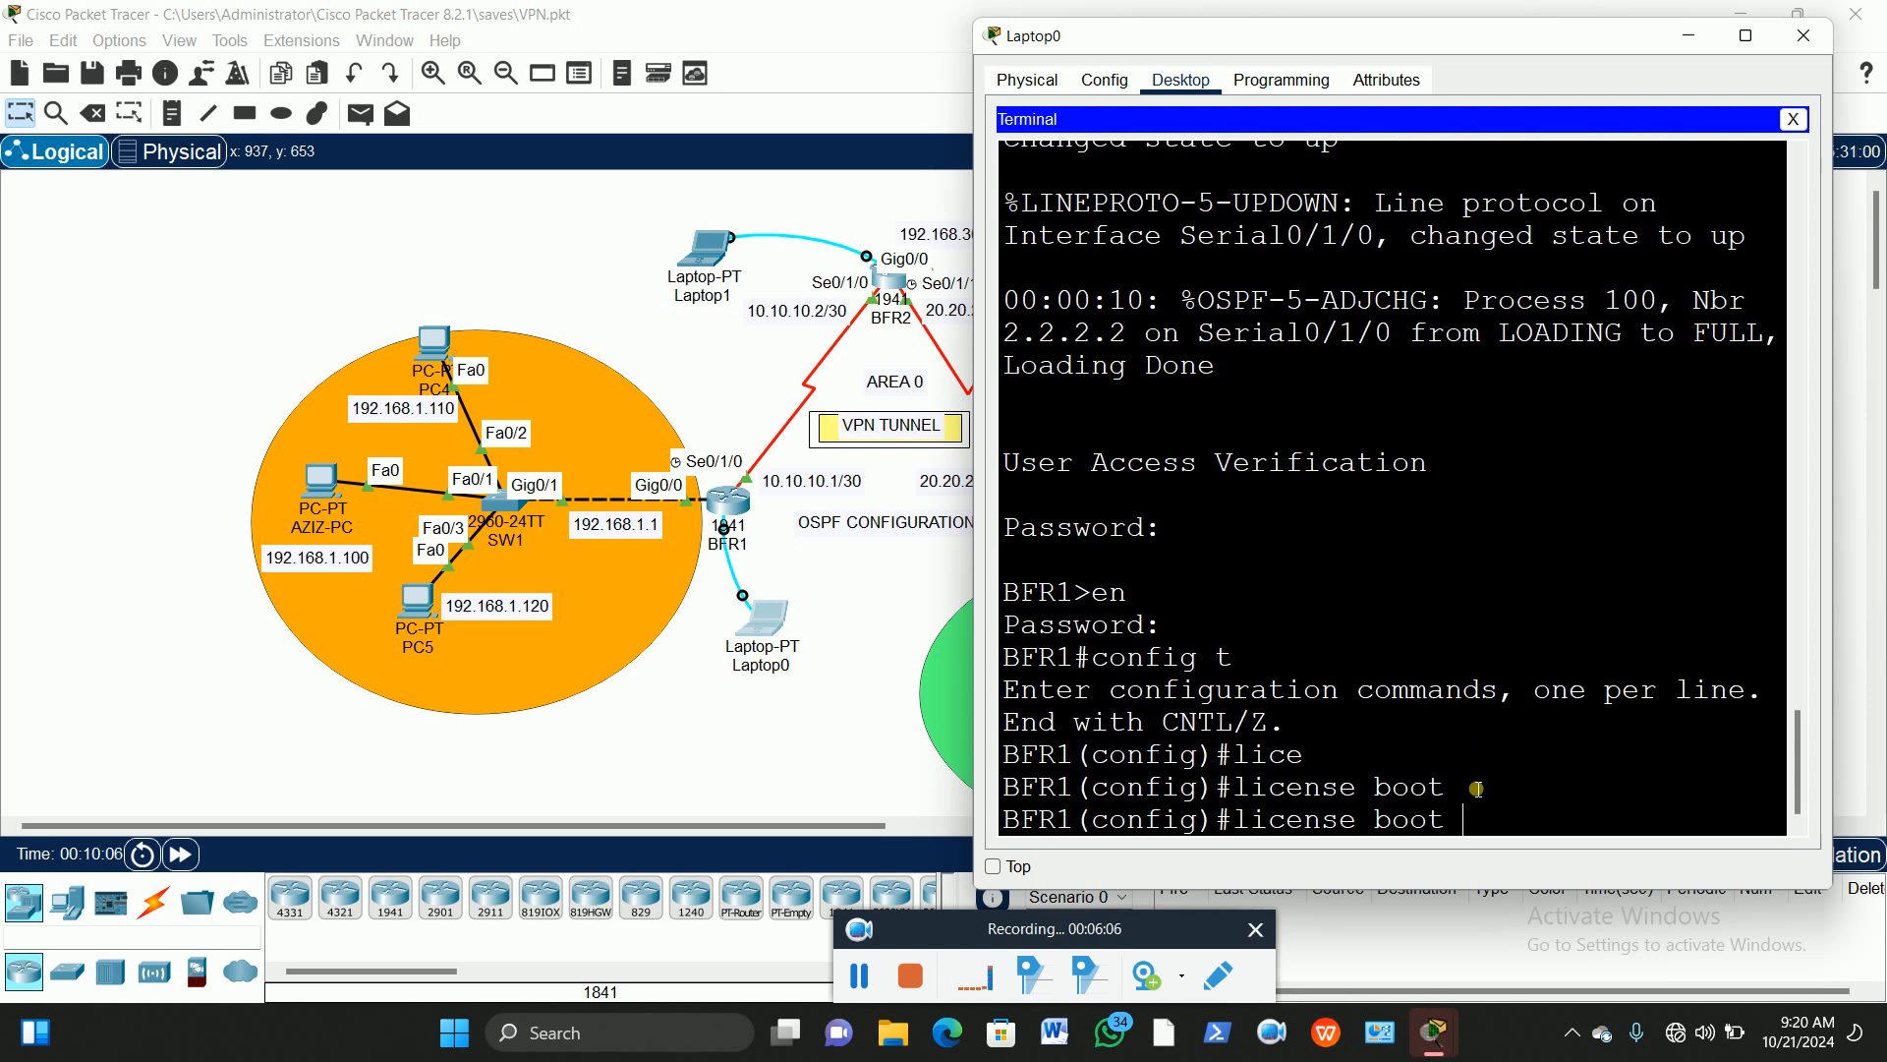
{"action": "type", "text": "mo"}
{"action": "key", "text": "Tab"}
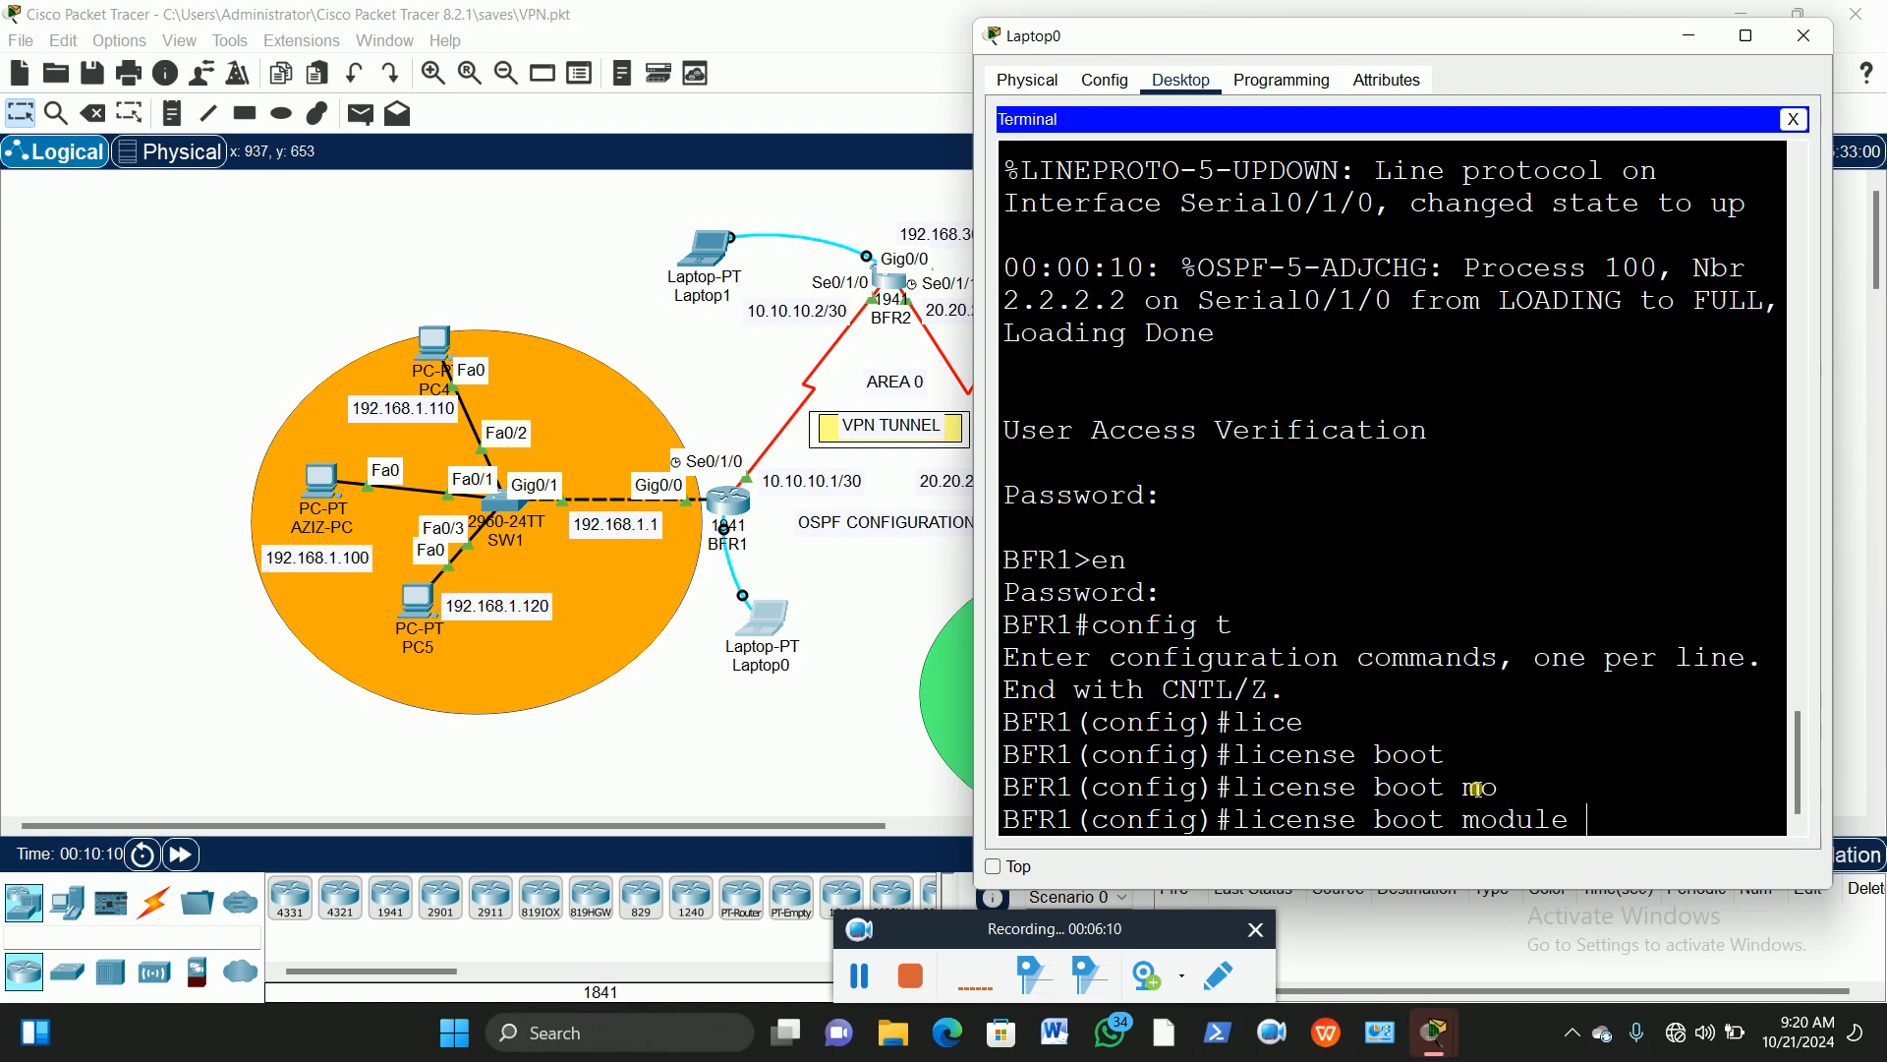
{"action": "type", "text": "c1`"}
{"action": "key", "text": "Tab"}
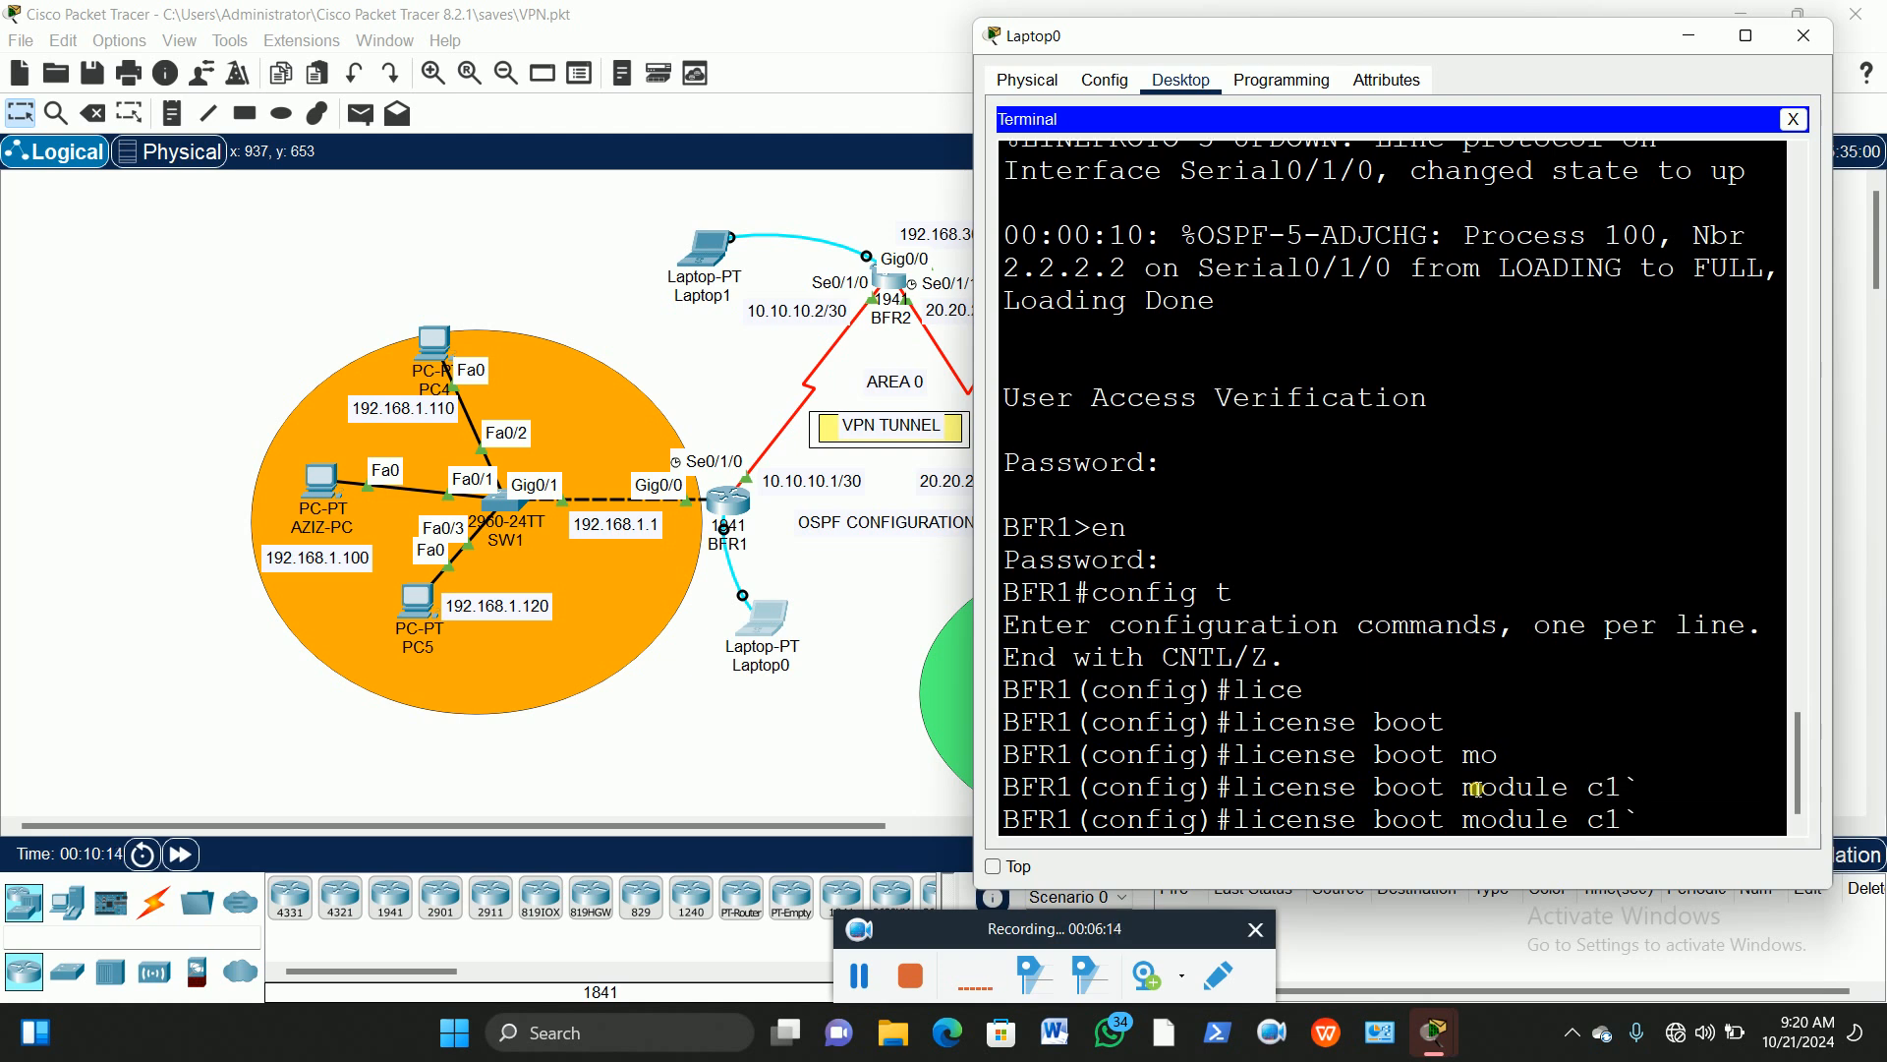
{"action": "key", "text": "Tab"}
{"action": "key", "text": "BackSpace"}
{"action": "key", "text": "Tab"}
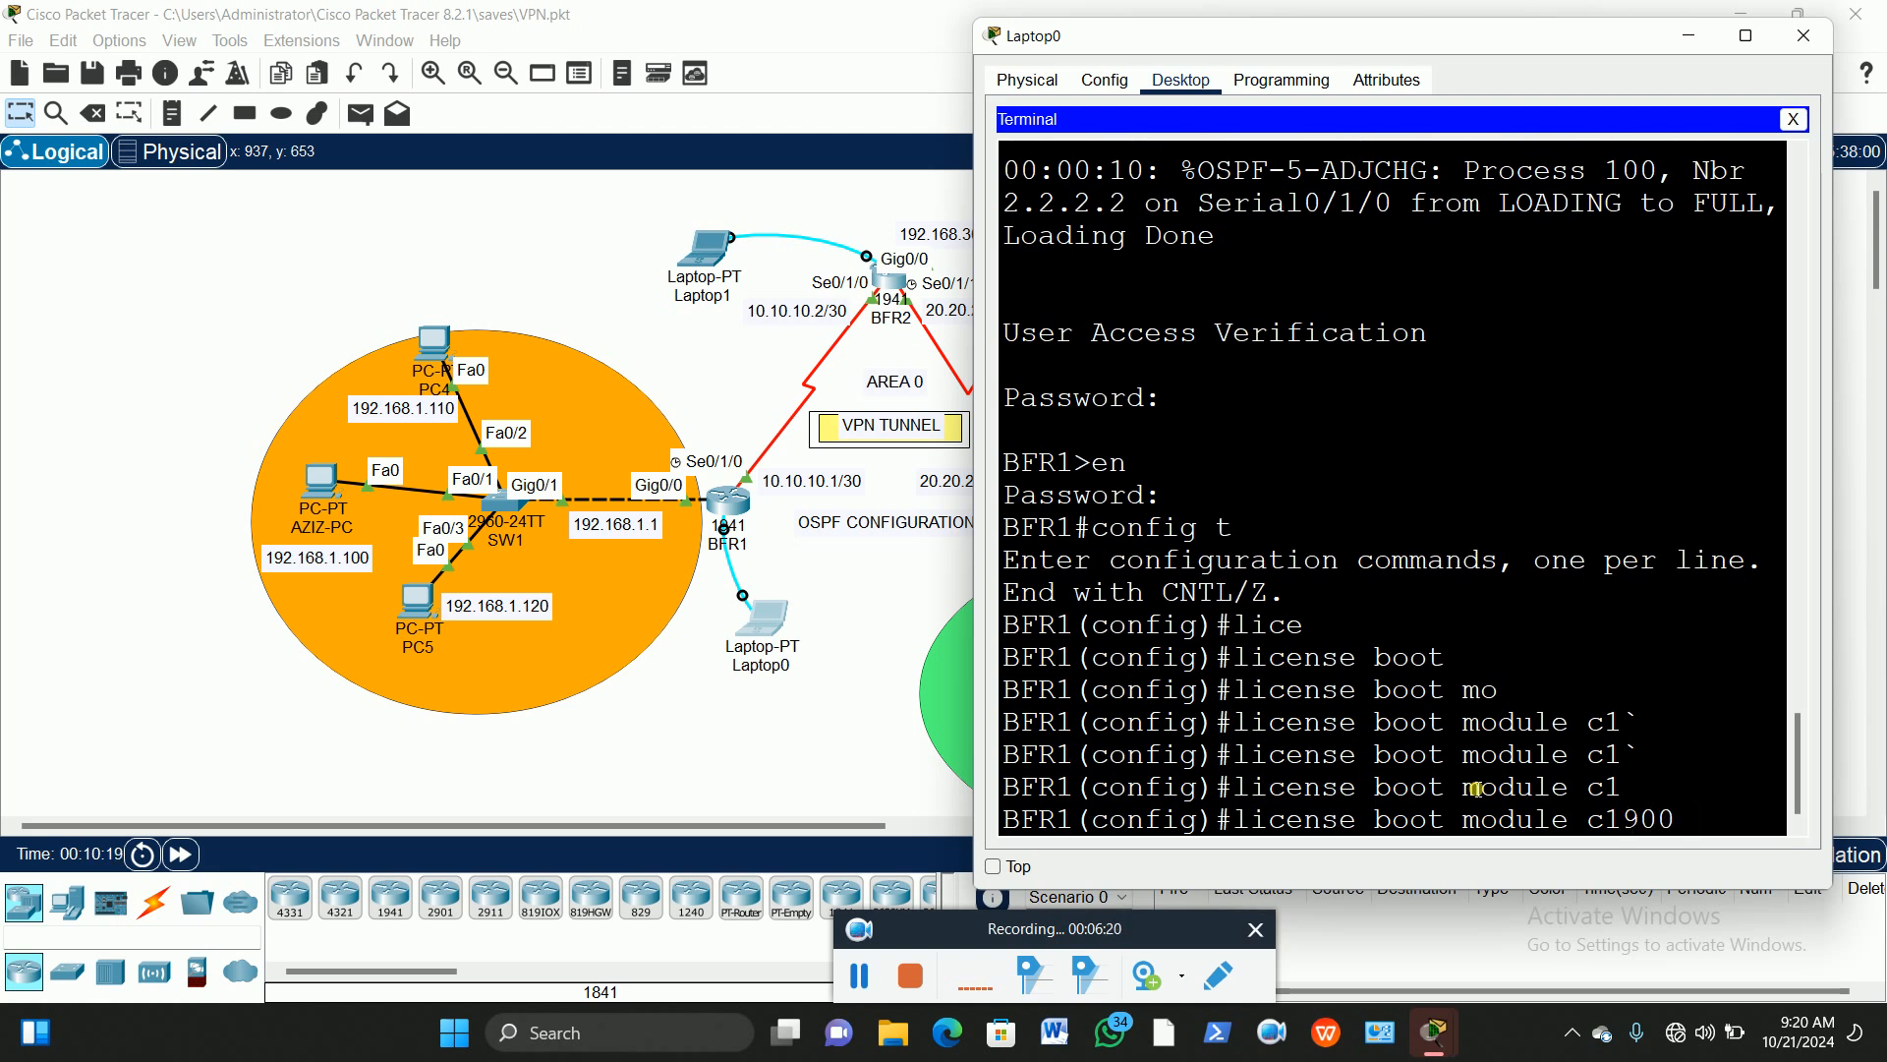
{"action": "type", "text": "tech"}
{"action": "key", "text": "Tab"}
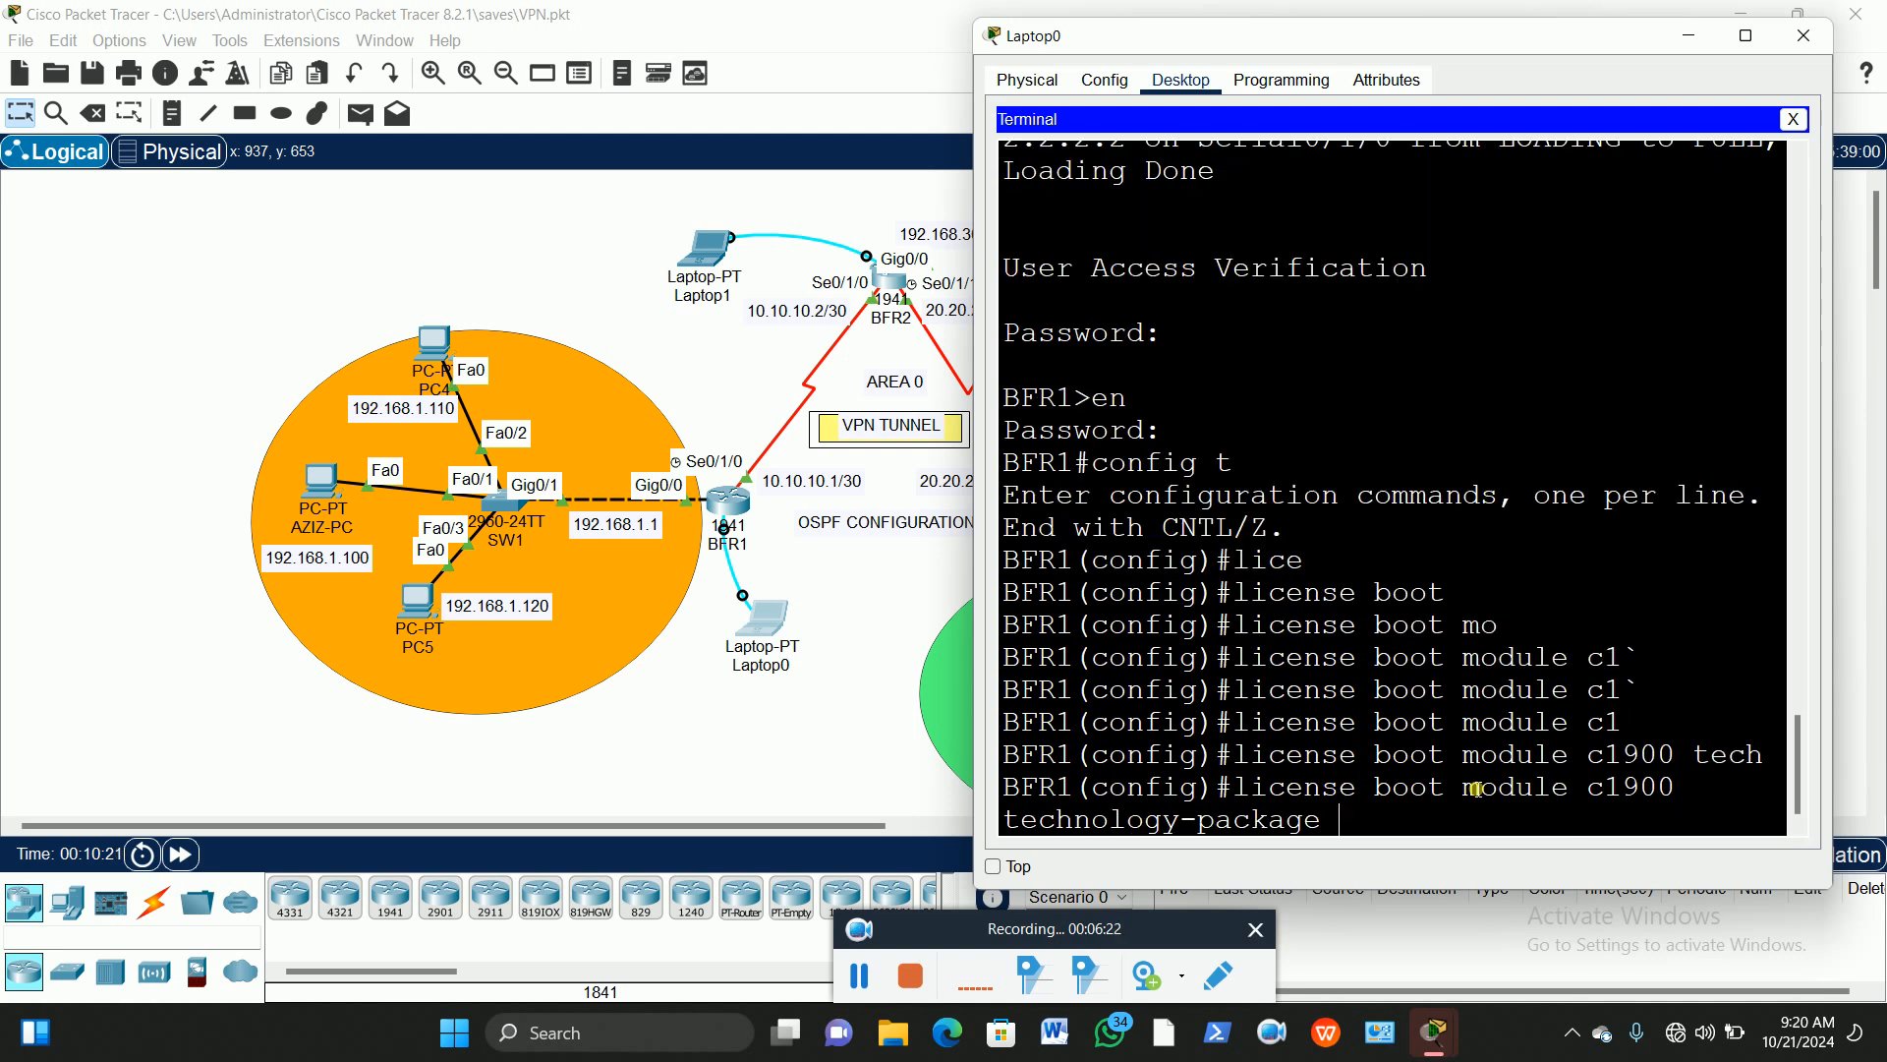
{"action": "type", "text": "sec"}
{"action": "key", "text": "Tab"}
{"action": "key", "text": "Return"}
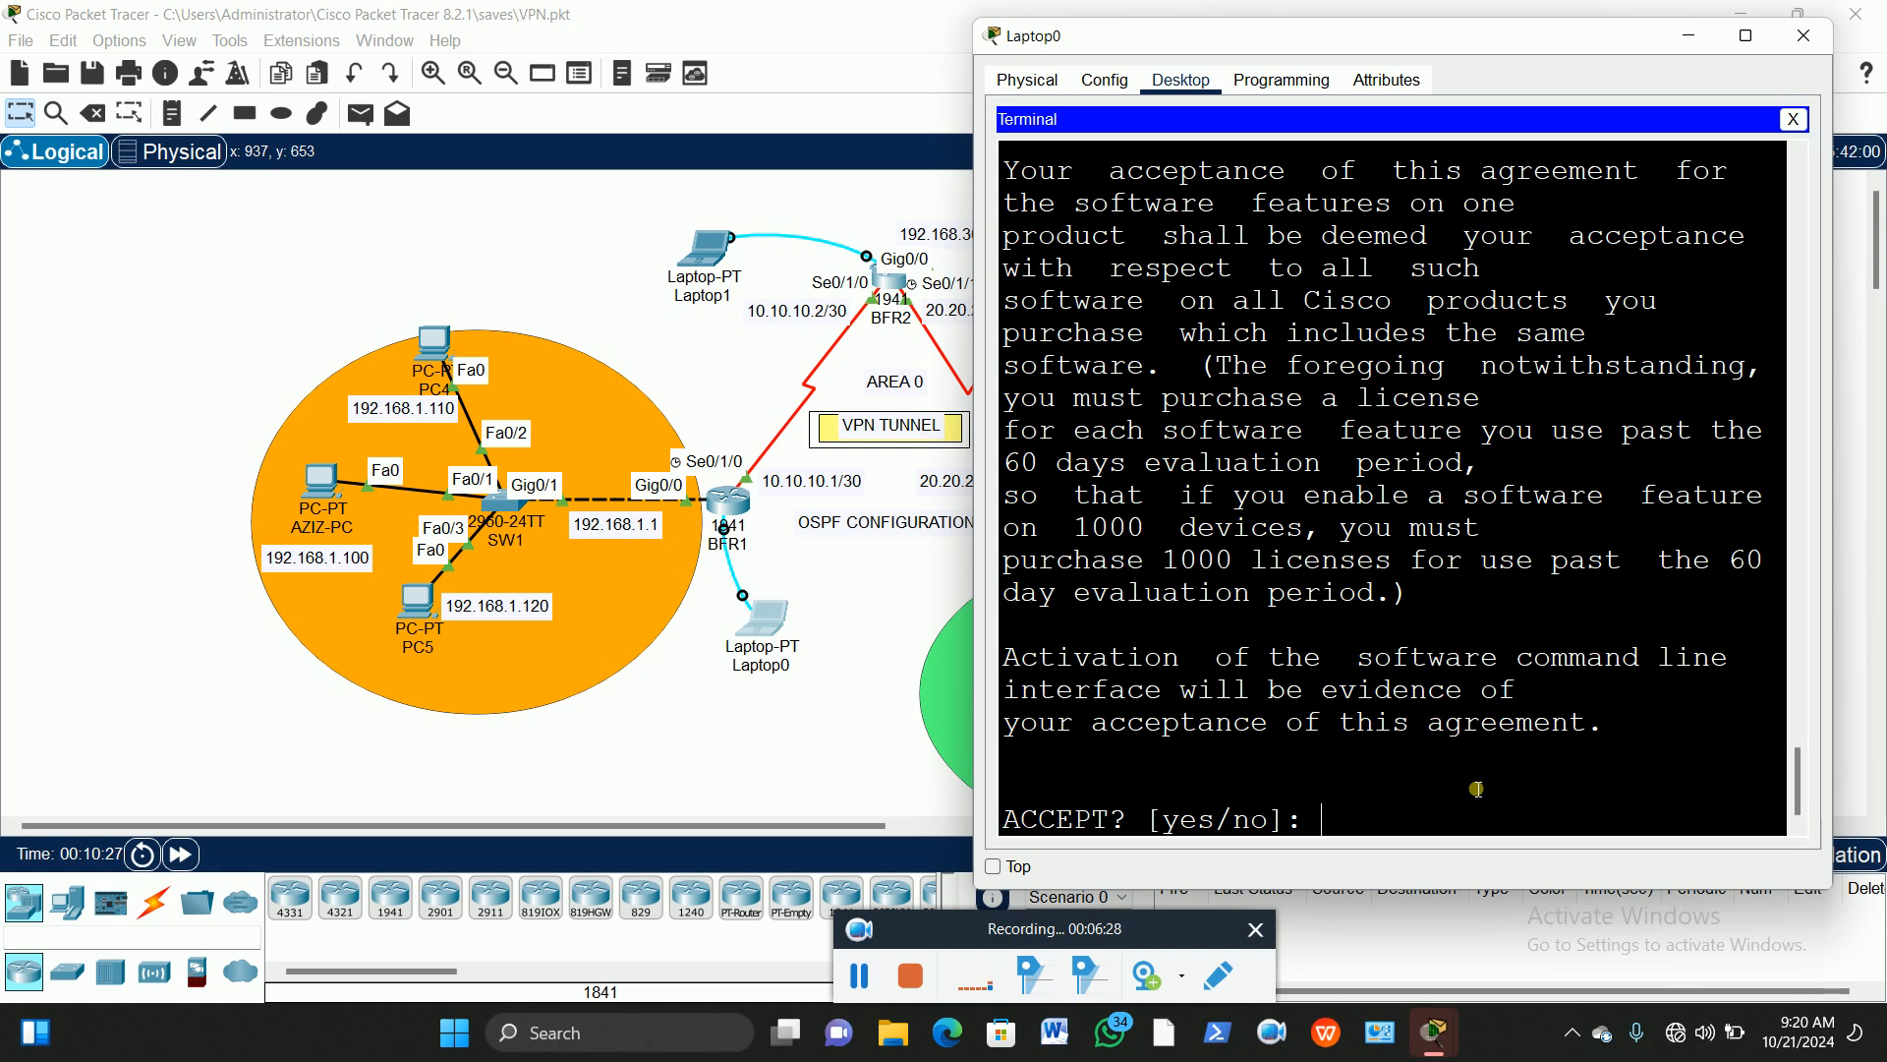
Step: Accept the license agreement with 'y' and maximize the Laptop0 window
{"action": "type", "text": "y"}
{"action": "key", "text": "Return"}
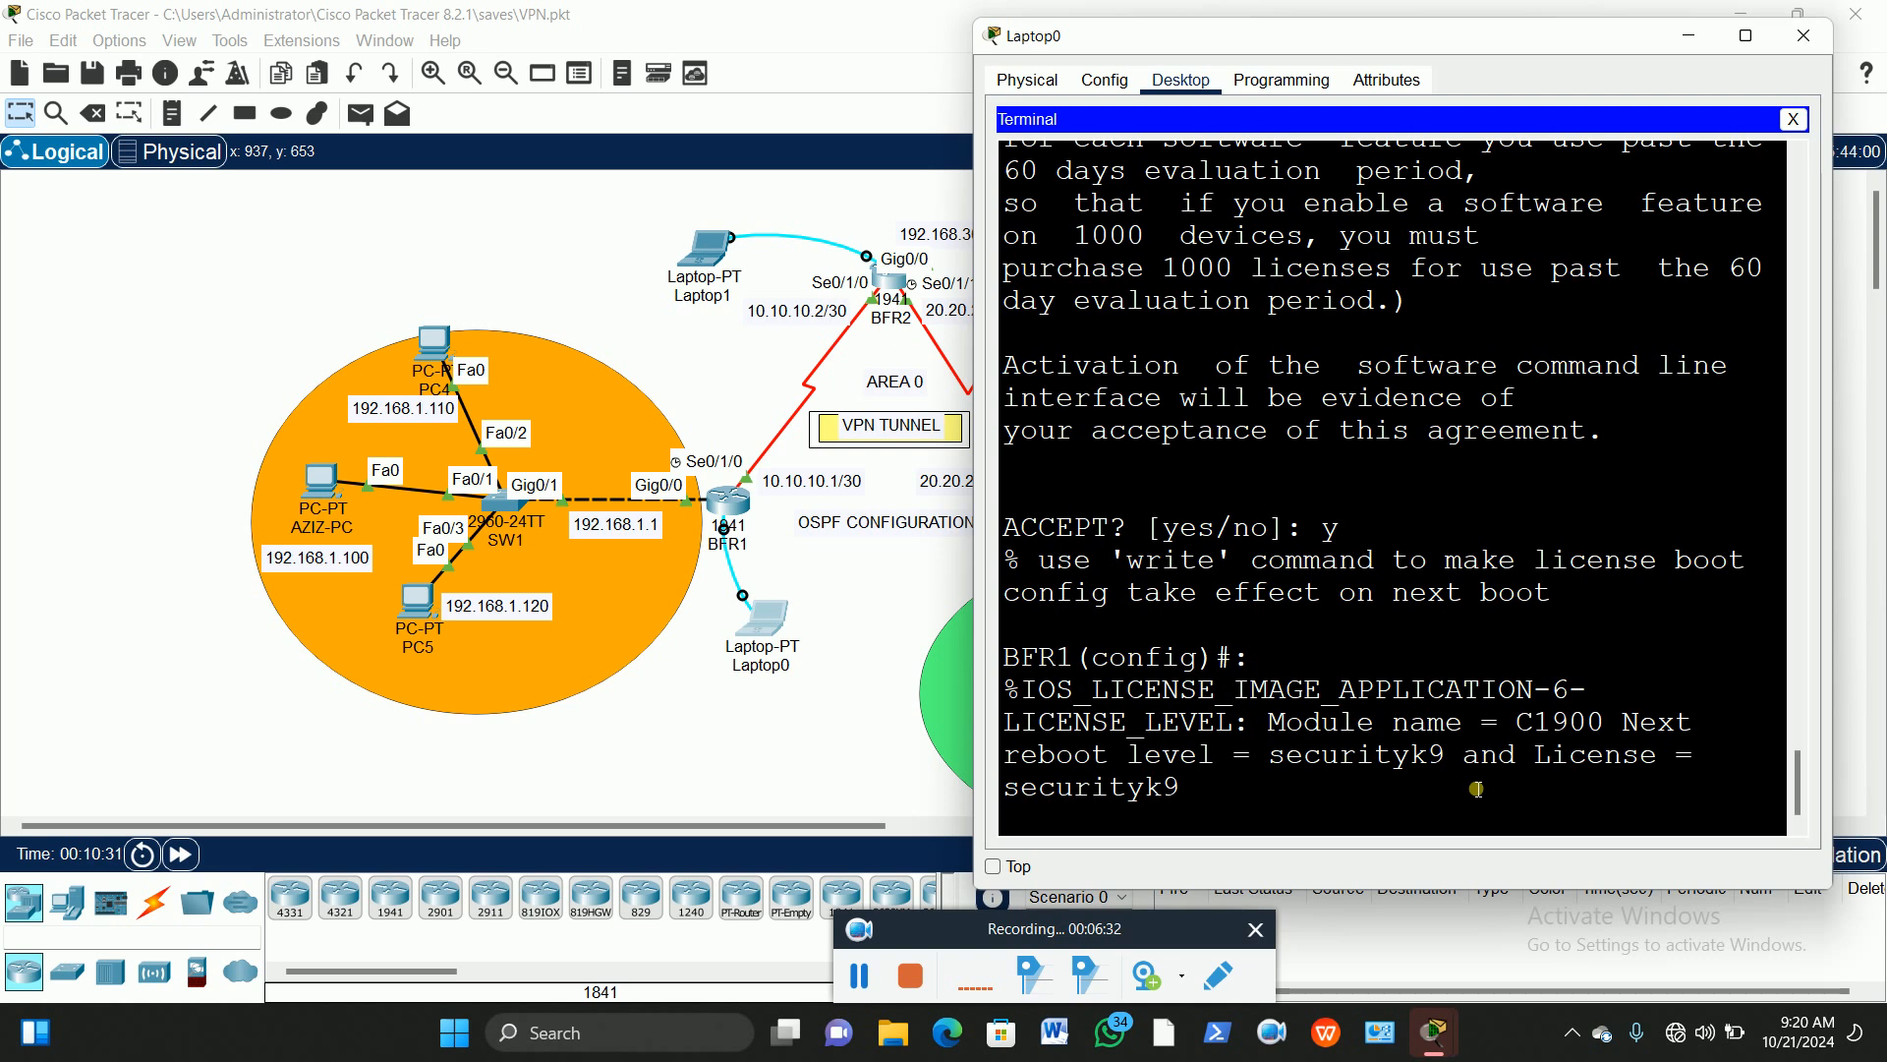
{"action": "left_click", "coordinate": [1746, 35]}
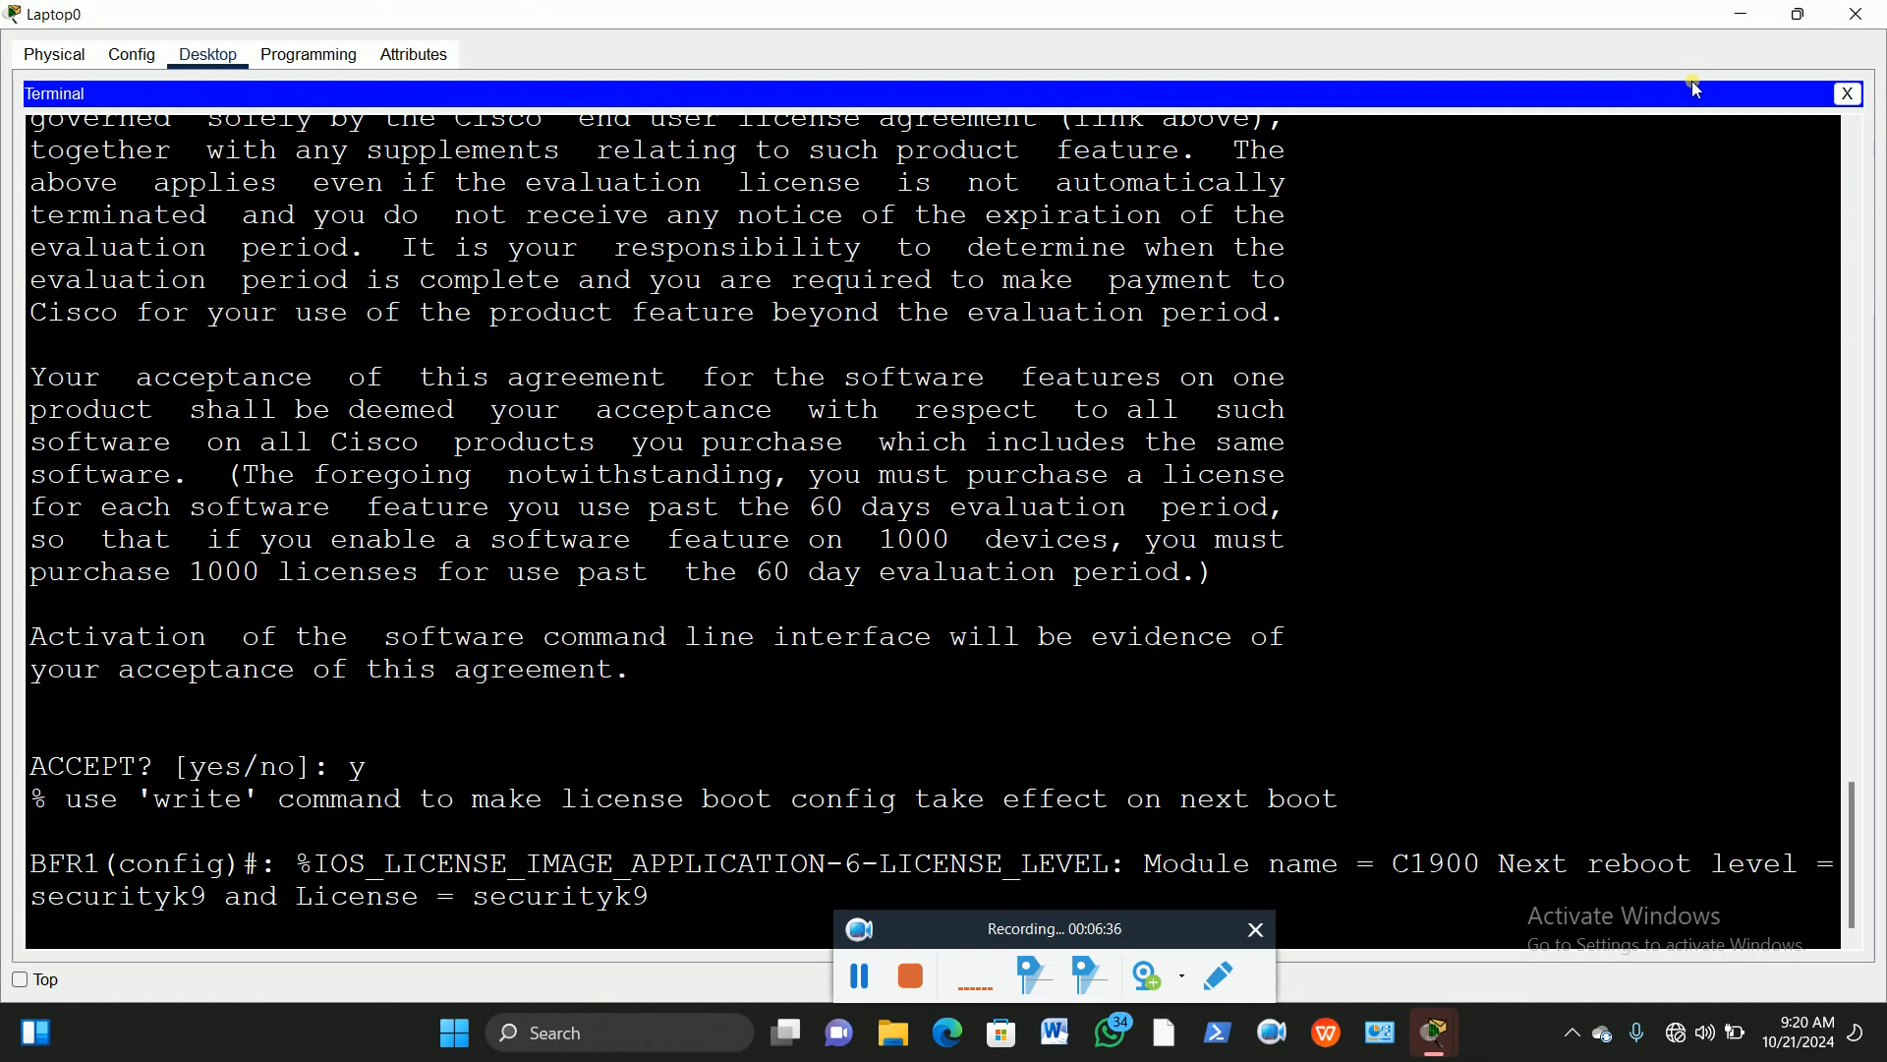
Step: Leave configuration mode with 'end' and save the configuration with 'wr'
{"action": "key", "text": "Return"}
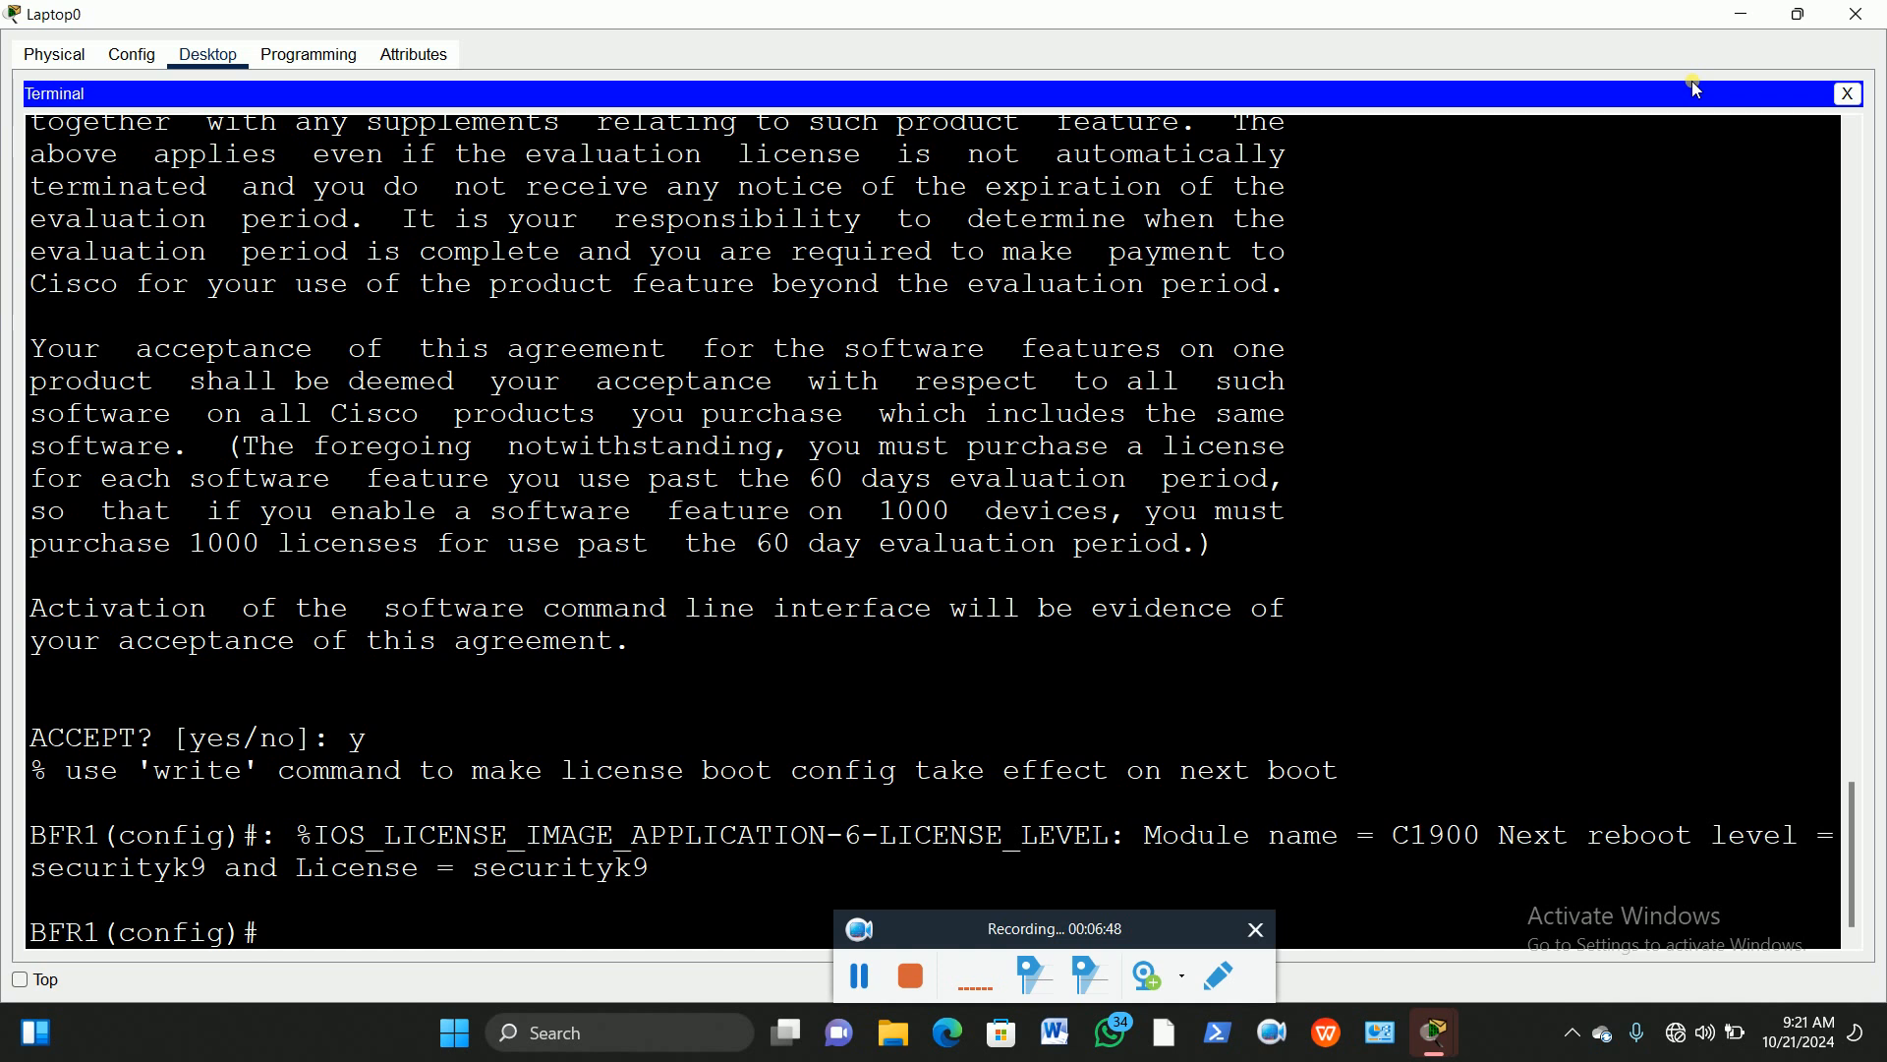
{"action": "type", "text": "end"}
{"action": "key", "text": "Return"}
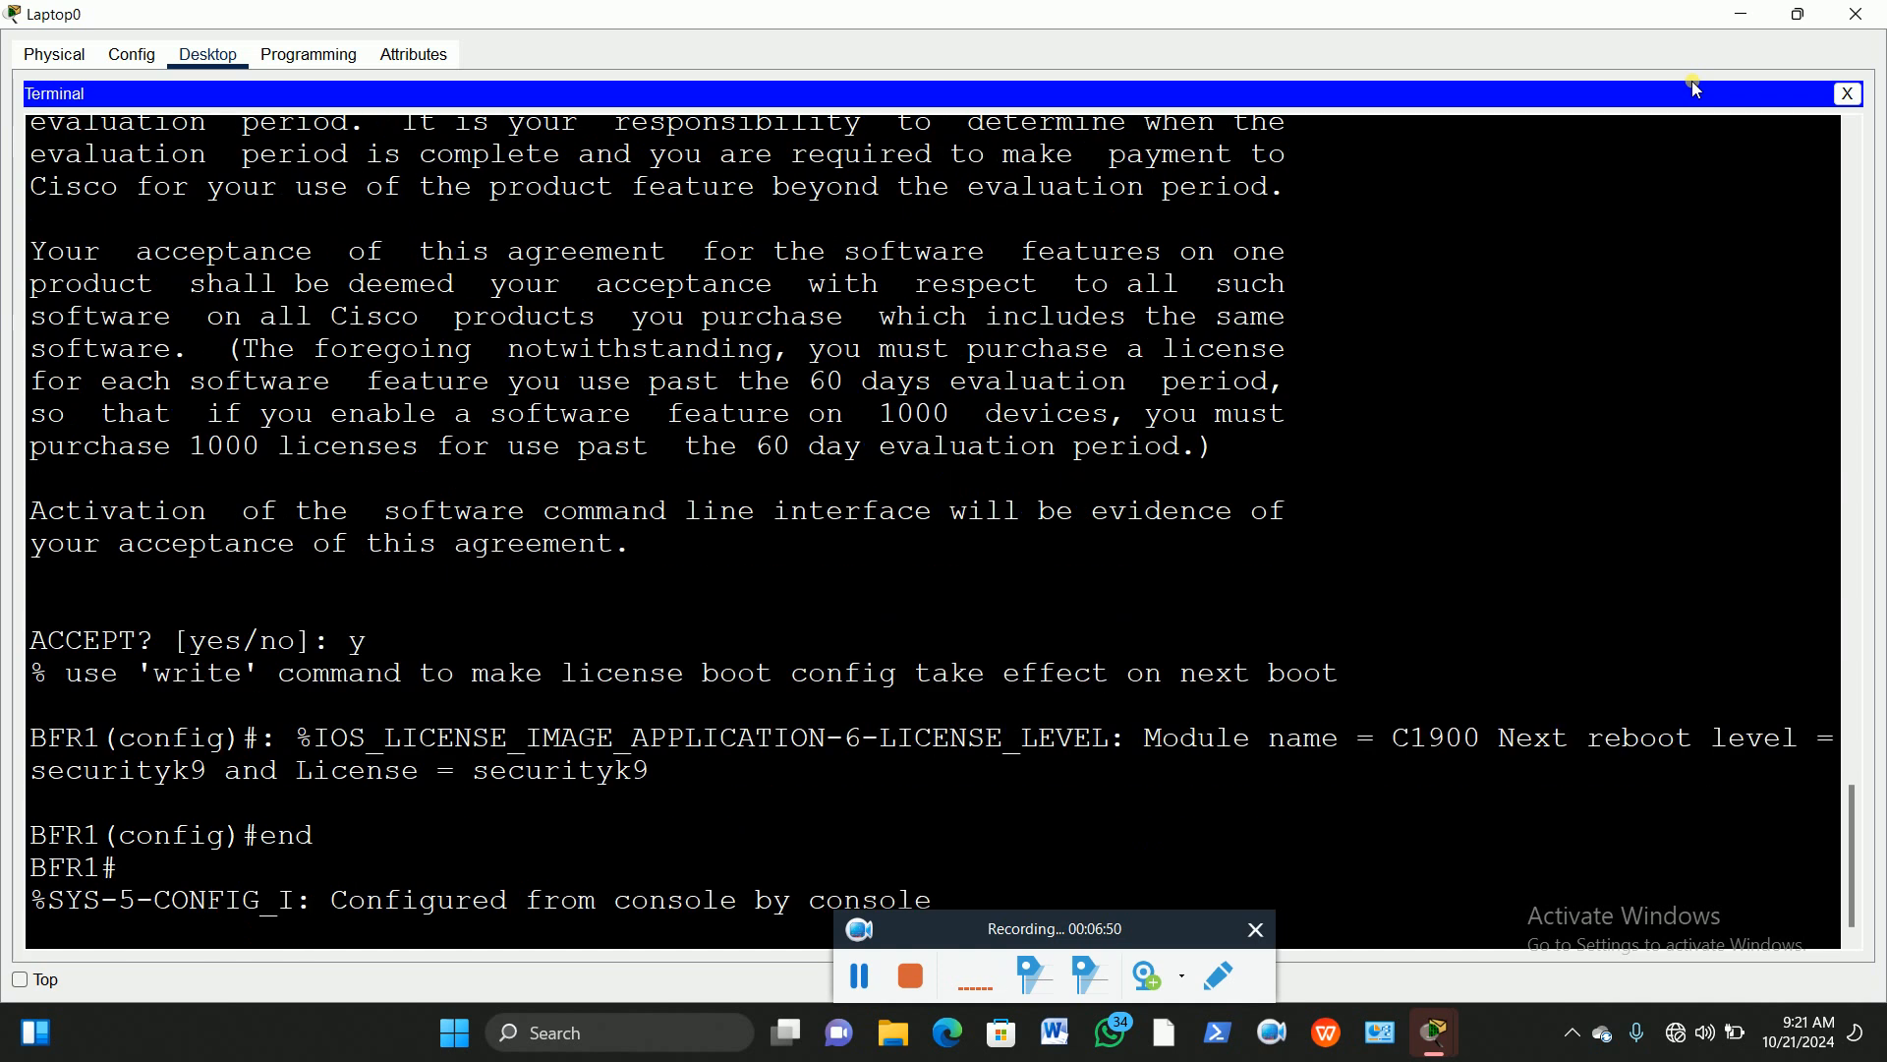
{"action": "key", "text": "Return"}
{"action": "type", "text": "wr"}
{"action": "key", "text": "Return"}
Step: Copy running-config to startup-config with the default filename, then enter 'reload'
{"action": "type", "text": "copy"}
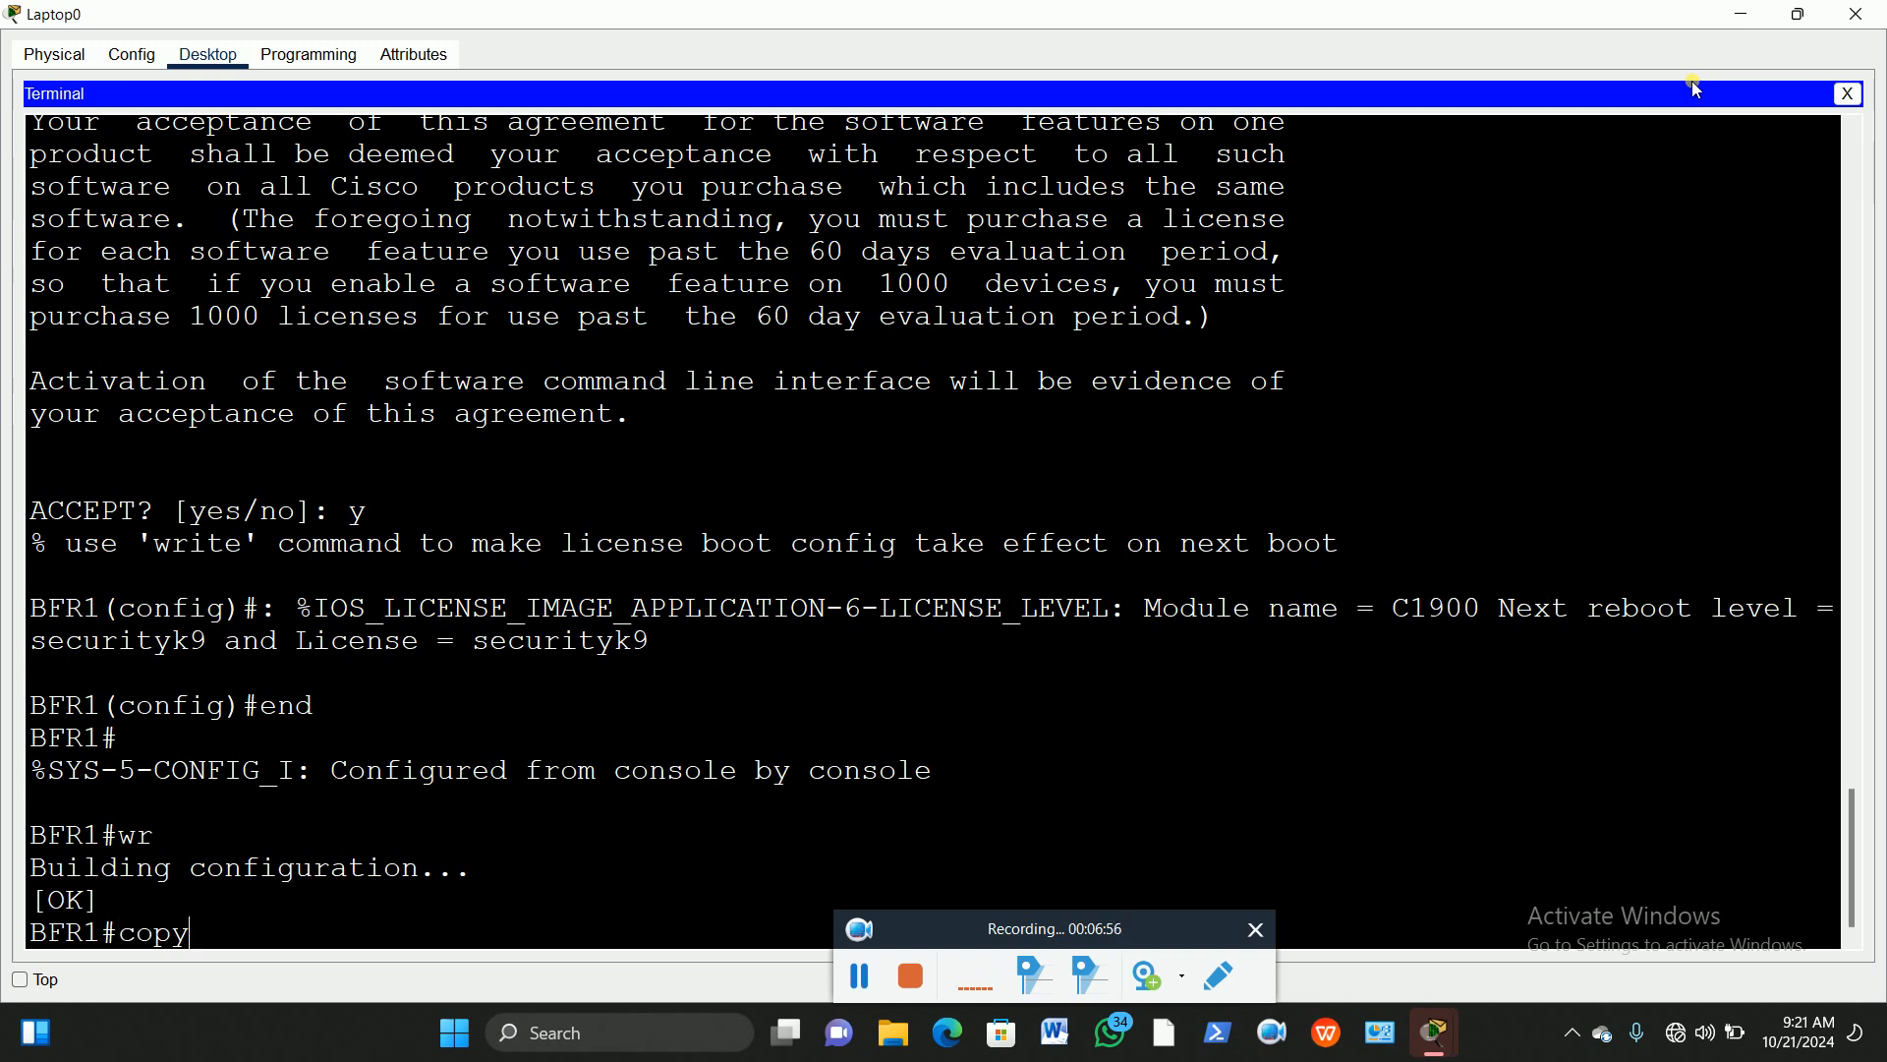
{"action": "type", "text": " run"}
{"action": "key", "text": "Tab"}
{"action": "type", "text": "star"}
{"action": "key", "text": "Tab"}
{"action": "key", "text": "Return"}
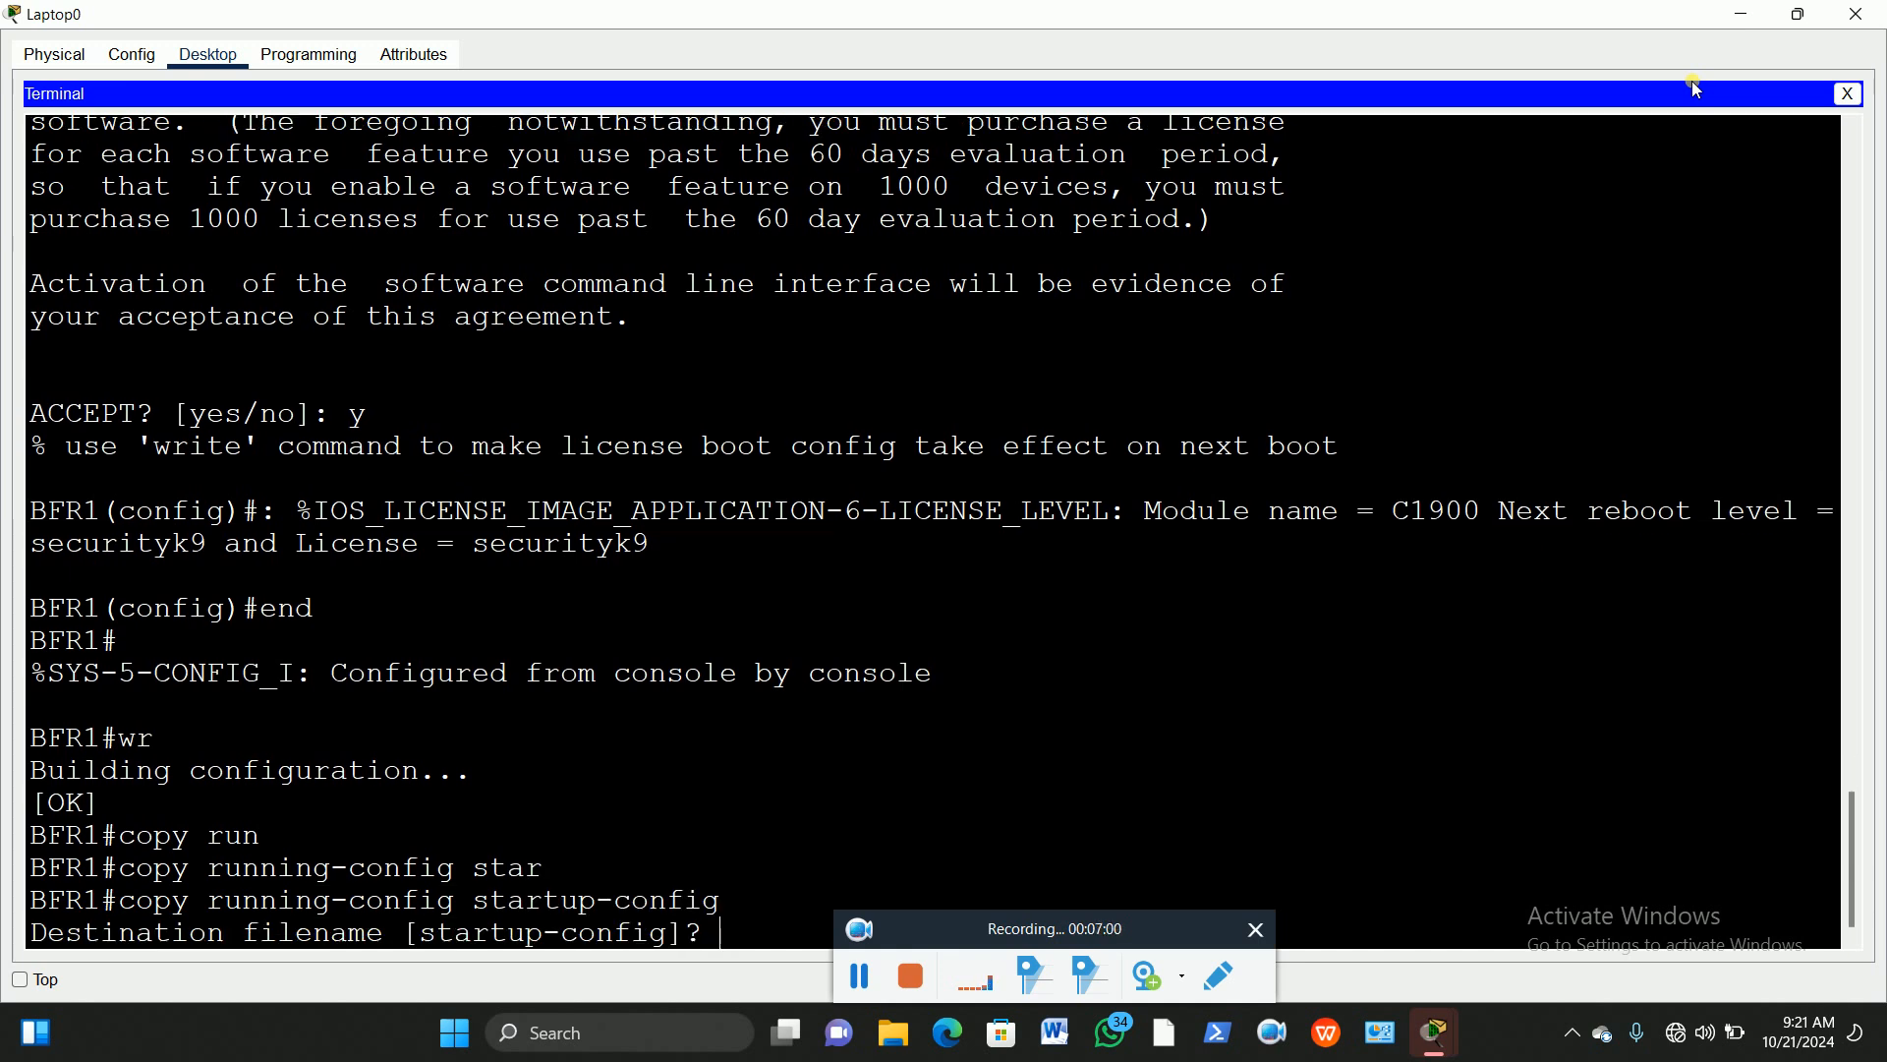
{"action": "key", "text": "Return"}
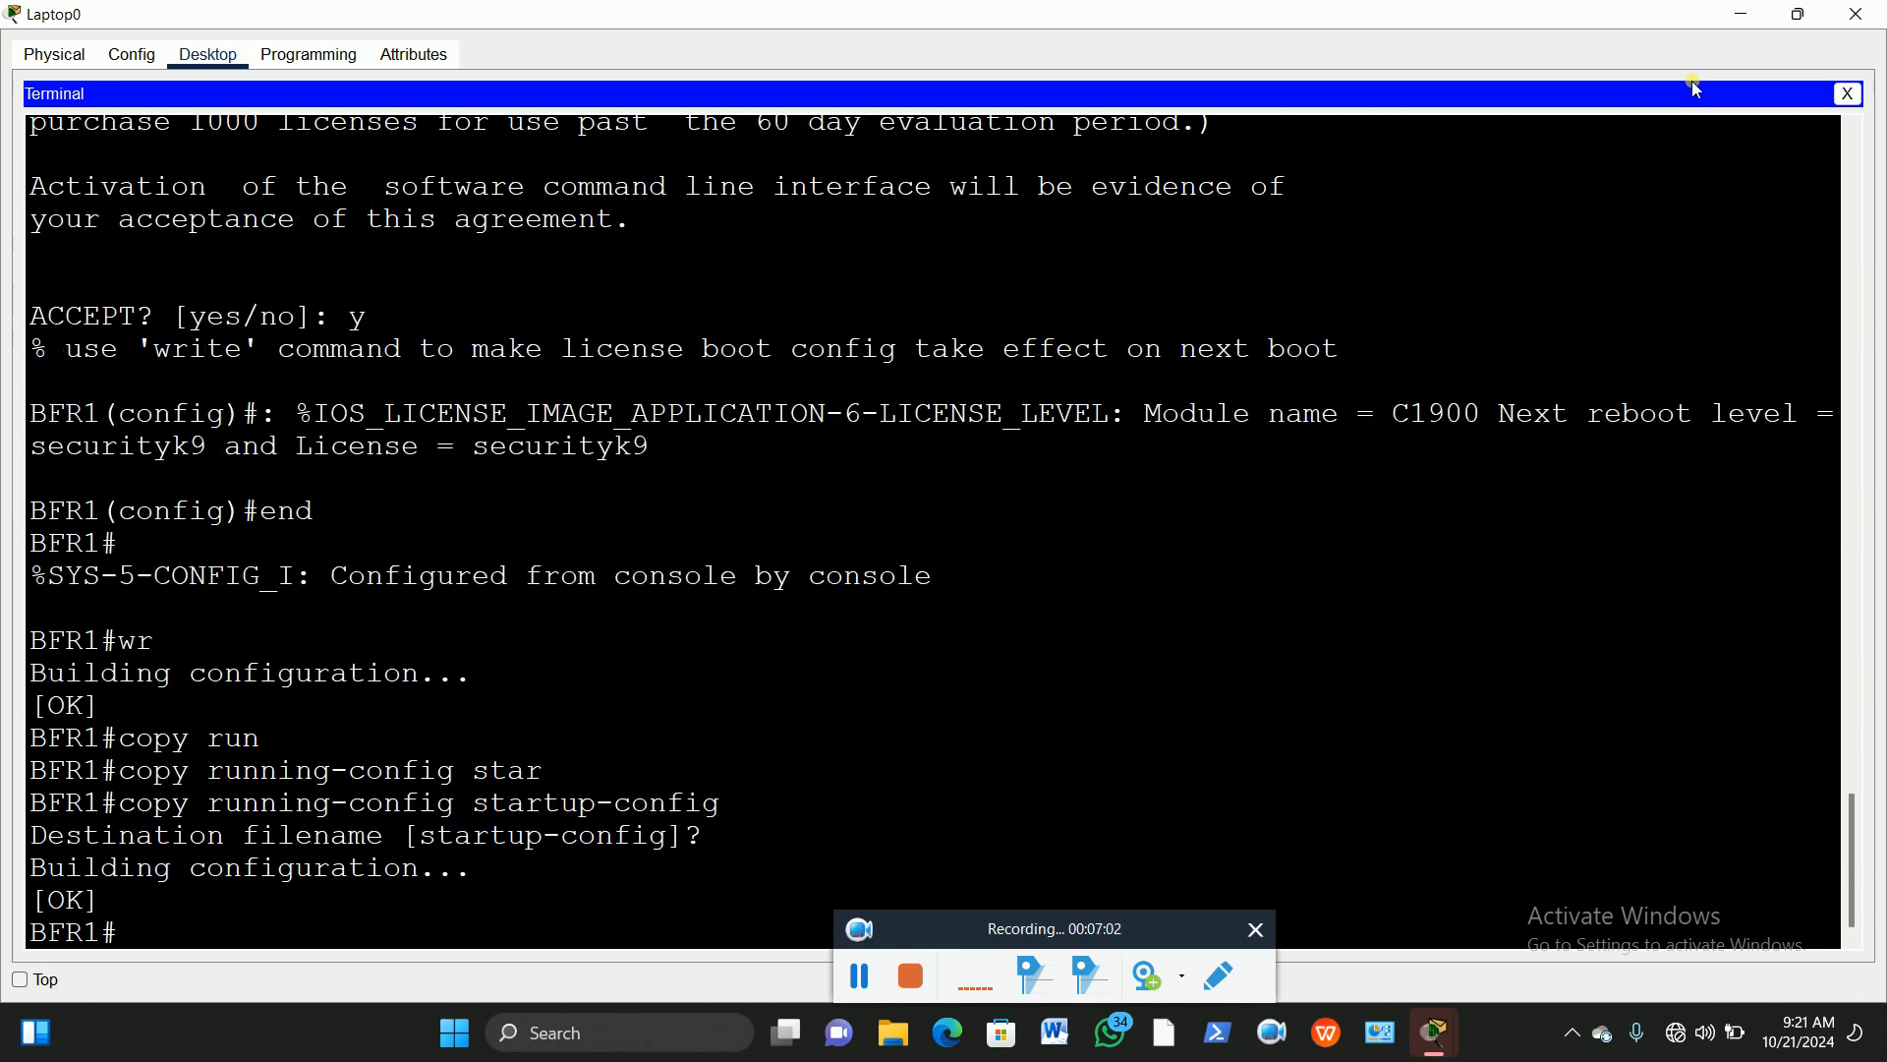
{"action": "type", "text": "relo"}
{"action": "key", "text": "Tab"}
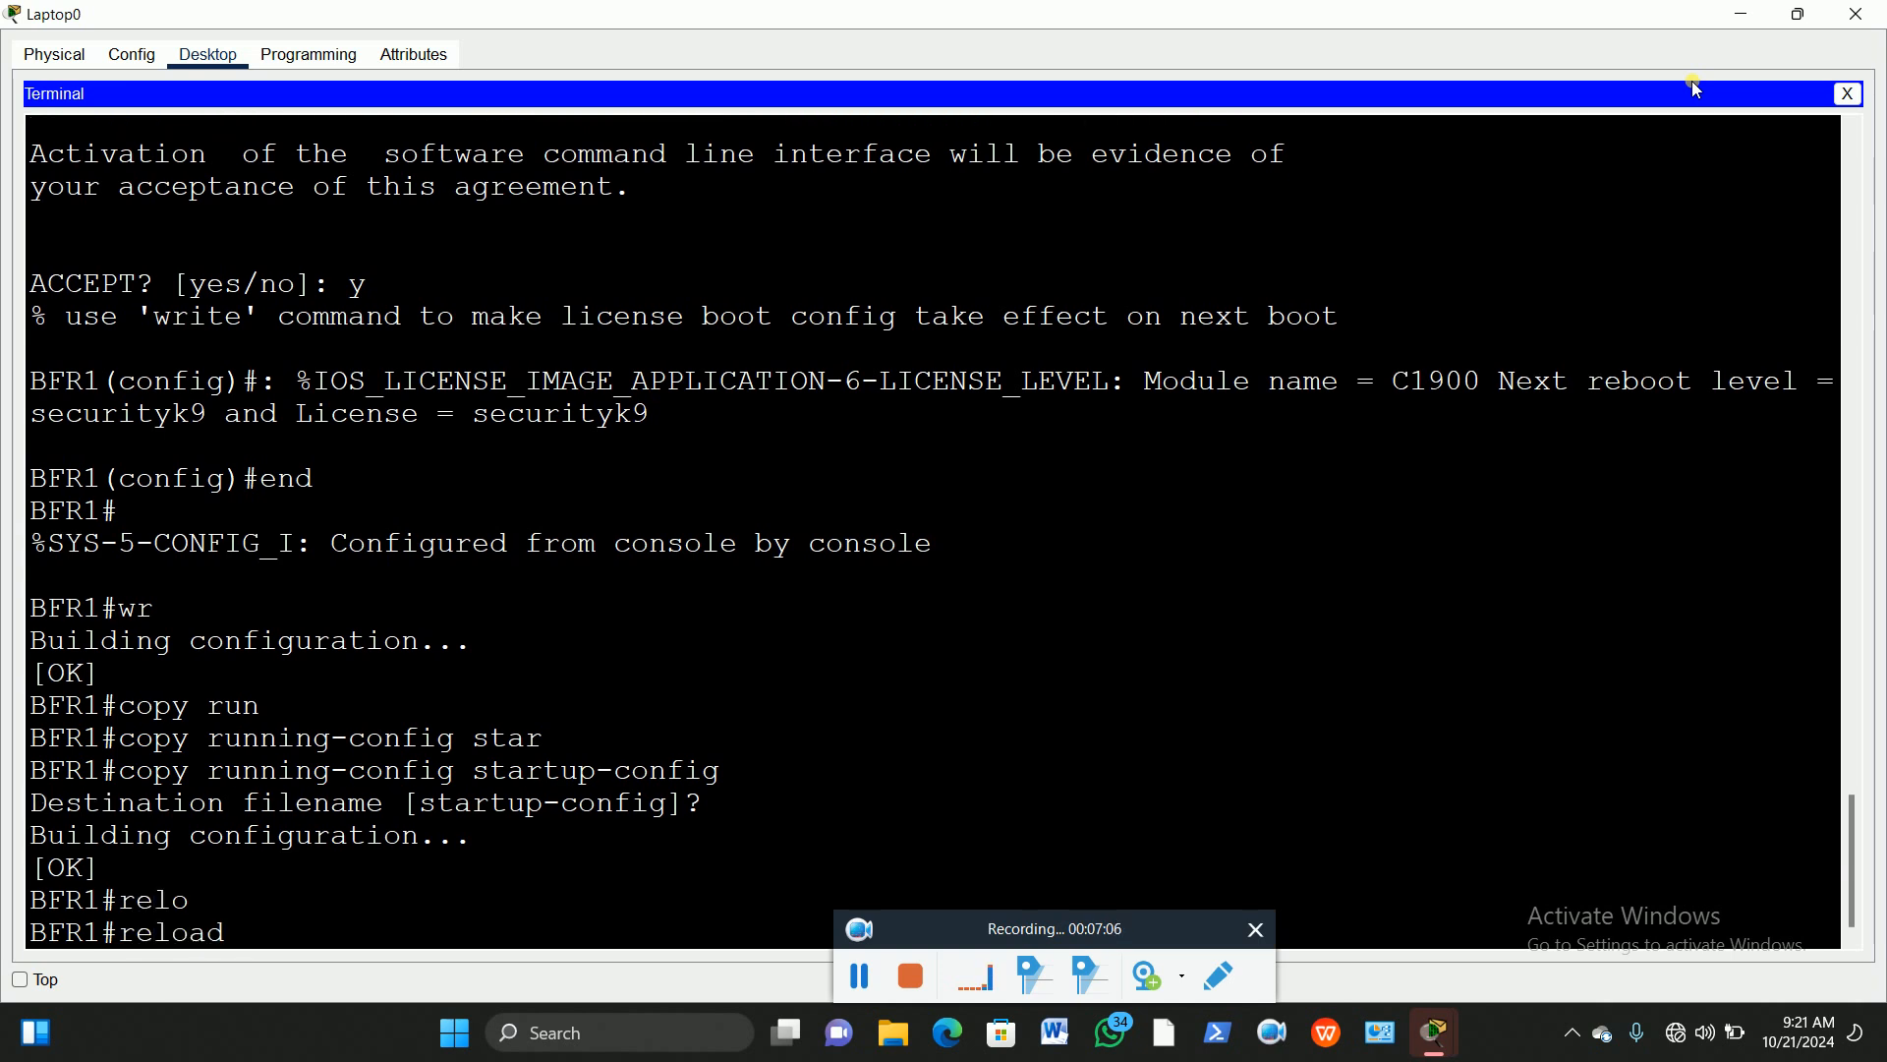
Step: Confirm BFR1's reload with 'y' and wait for the console login prompt
{"action": "key", "text": "Return"}
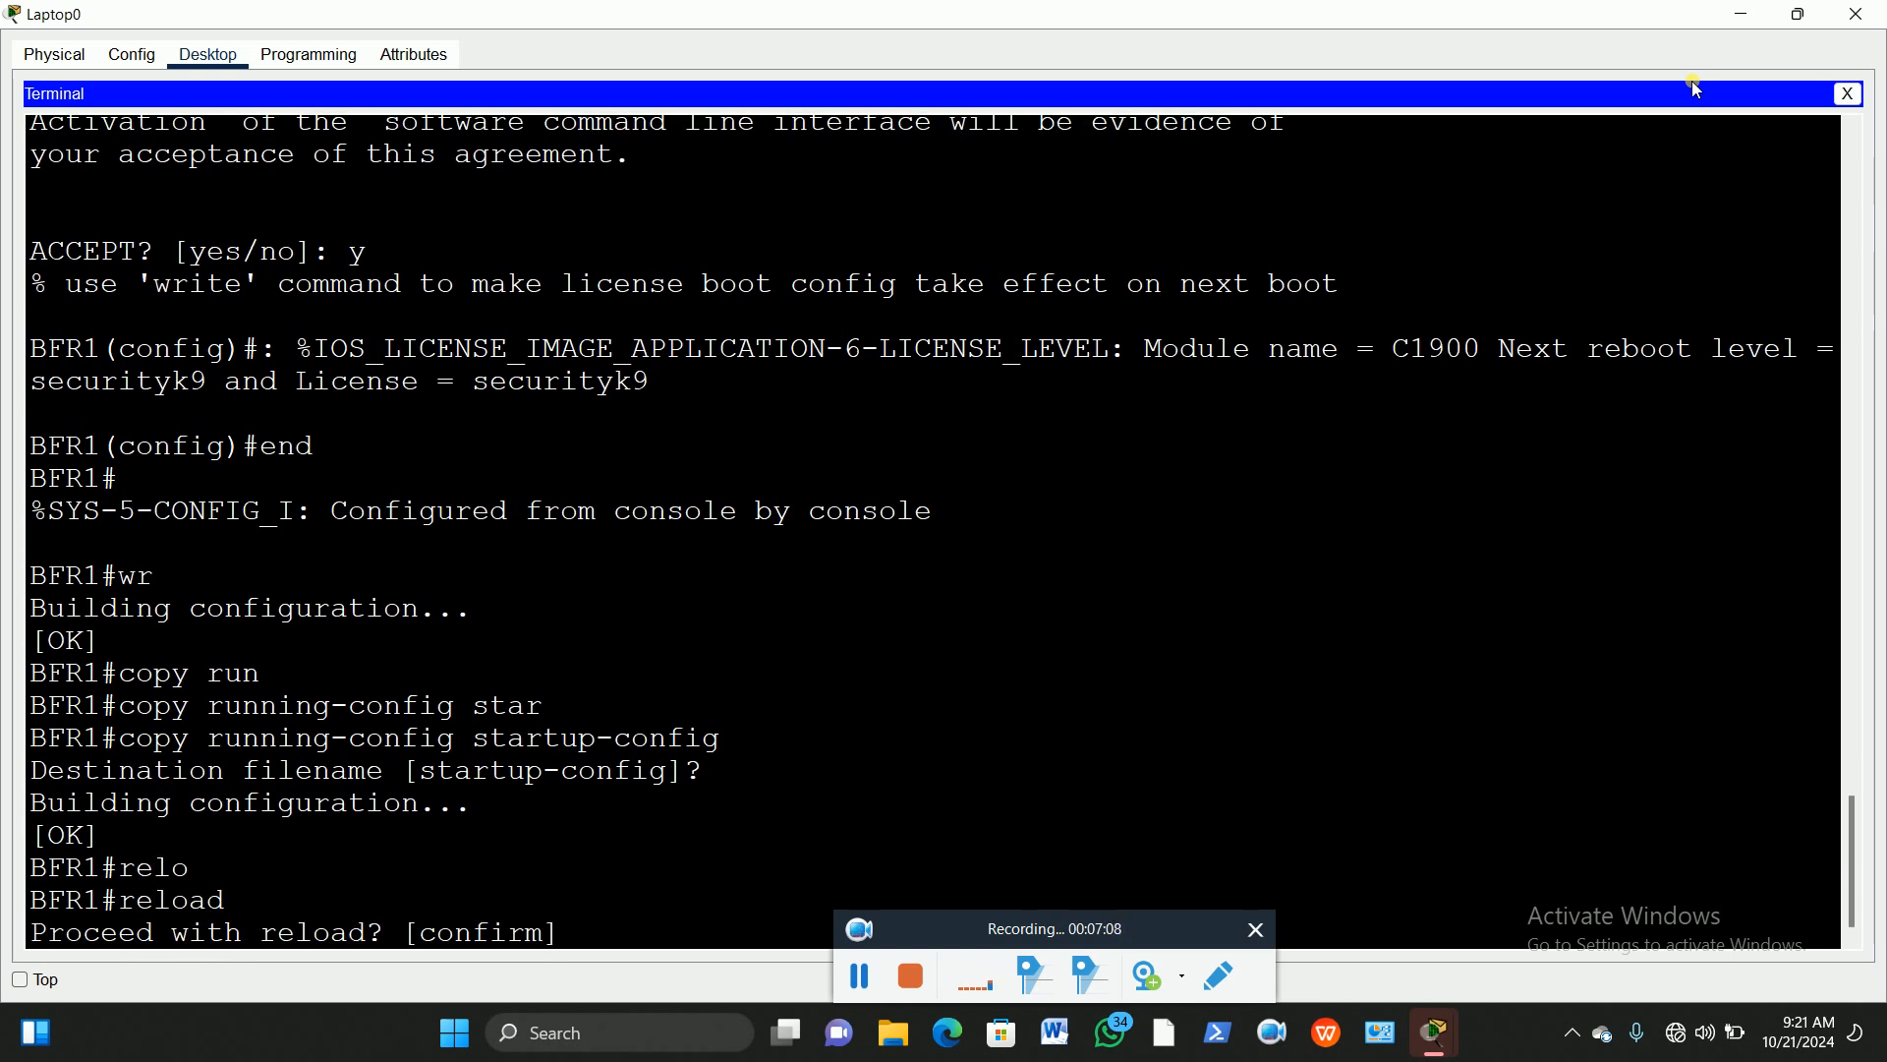
{"action": "type", "text": "y"}
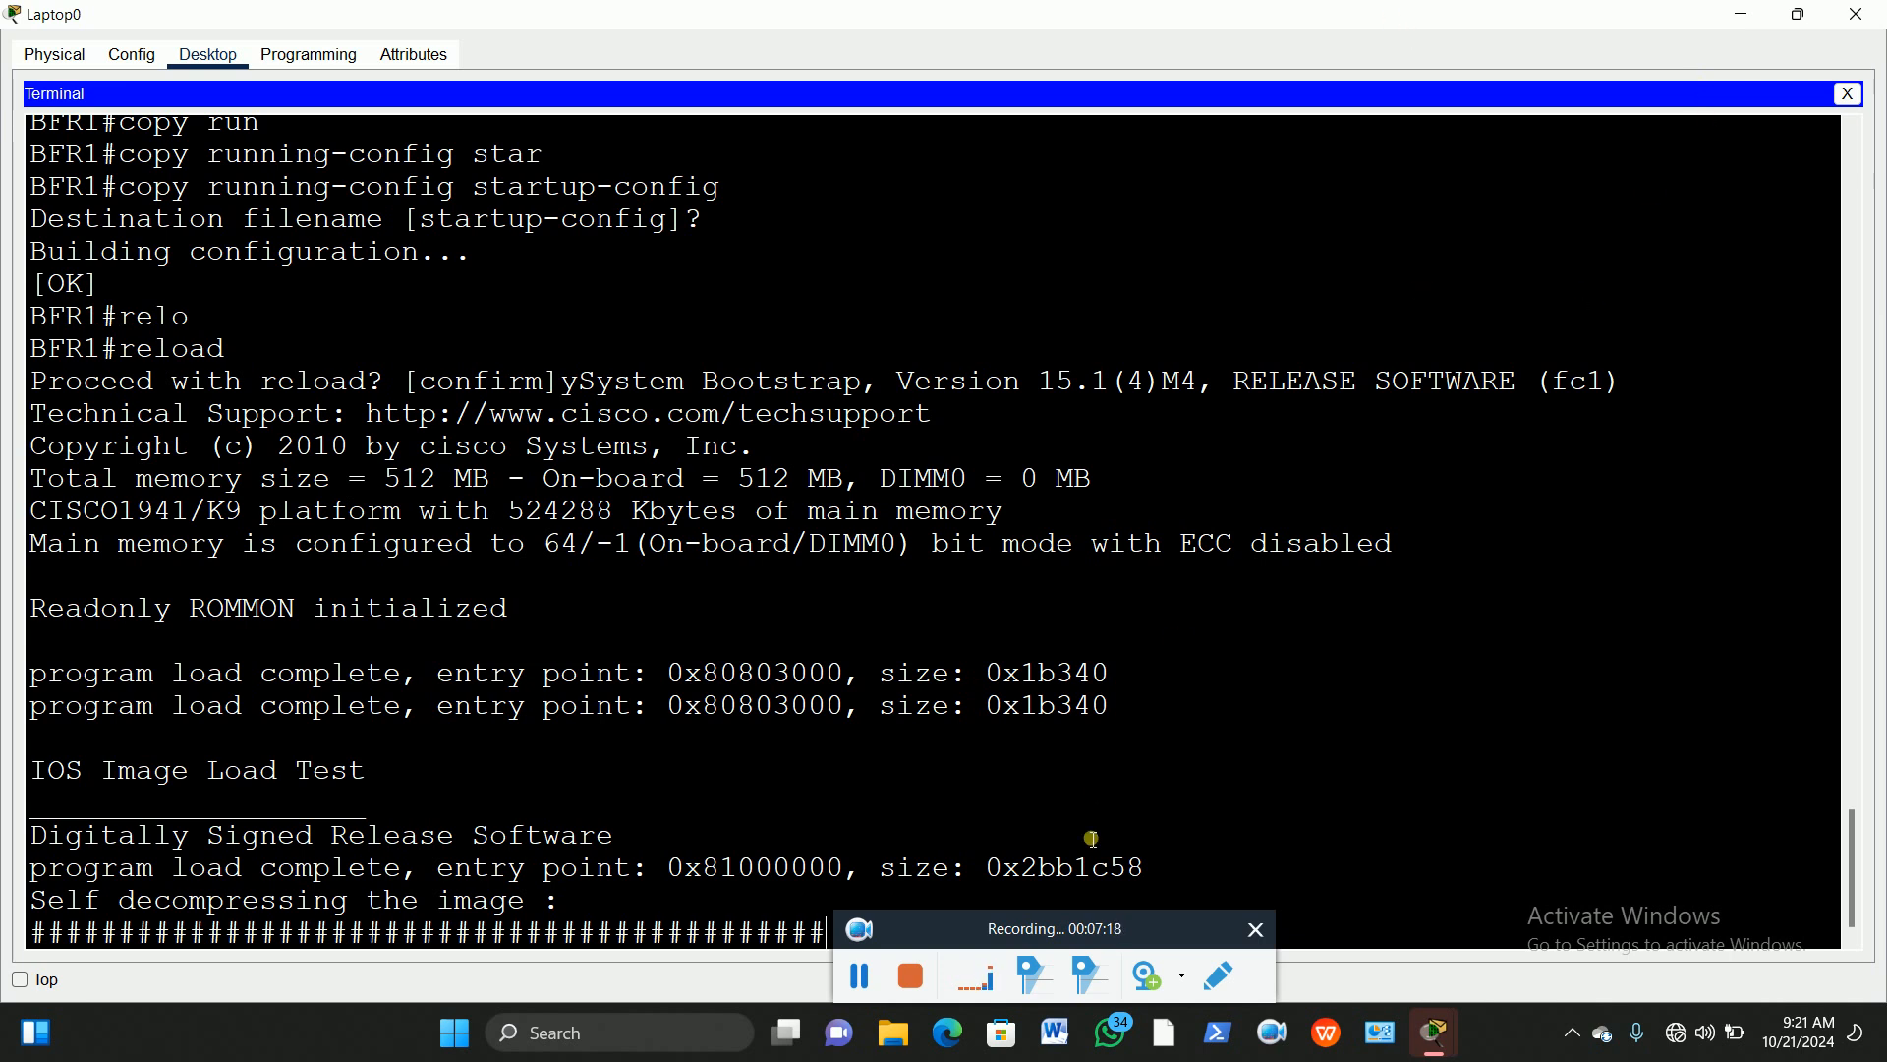
{"action": "left_click_drag", "start_coordinate": [1044, 935], "coordinate": [1253, 1015]}
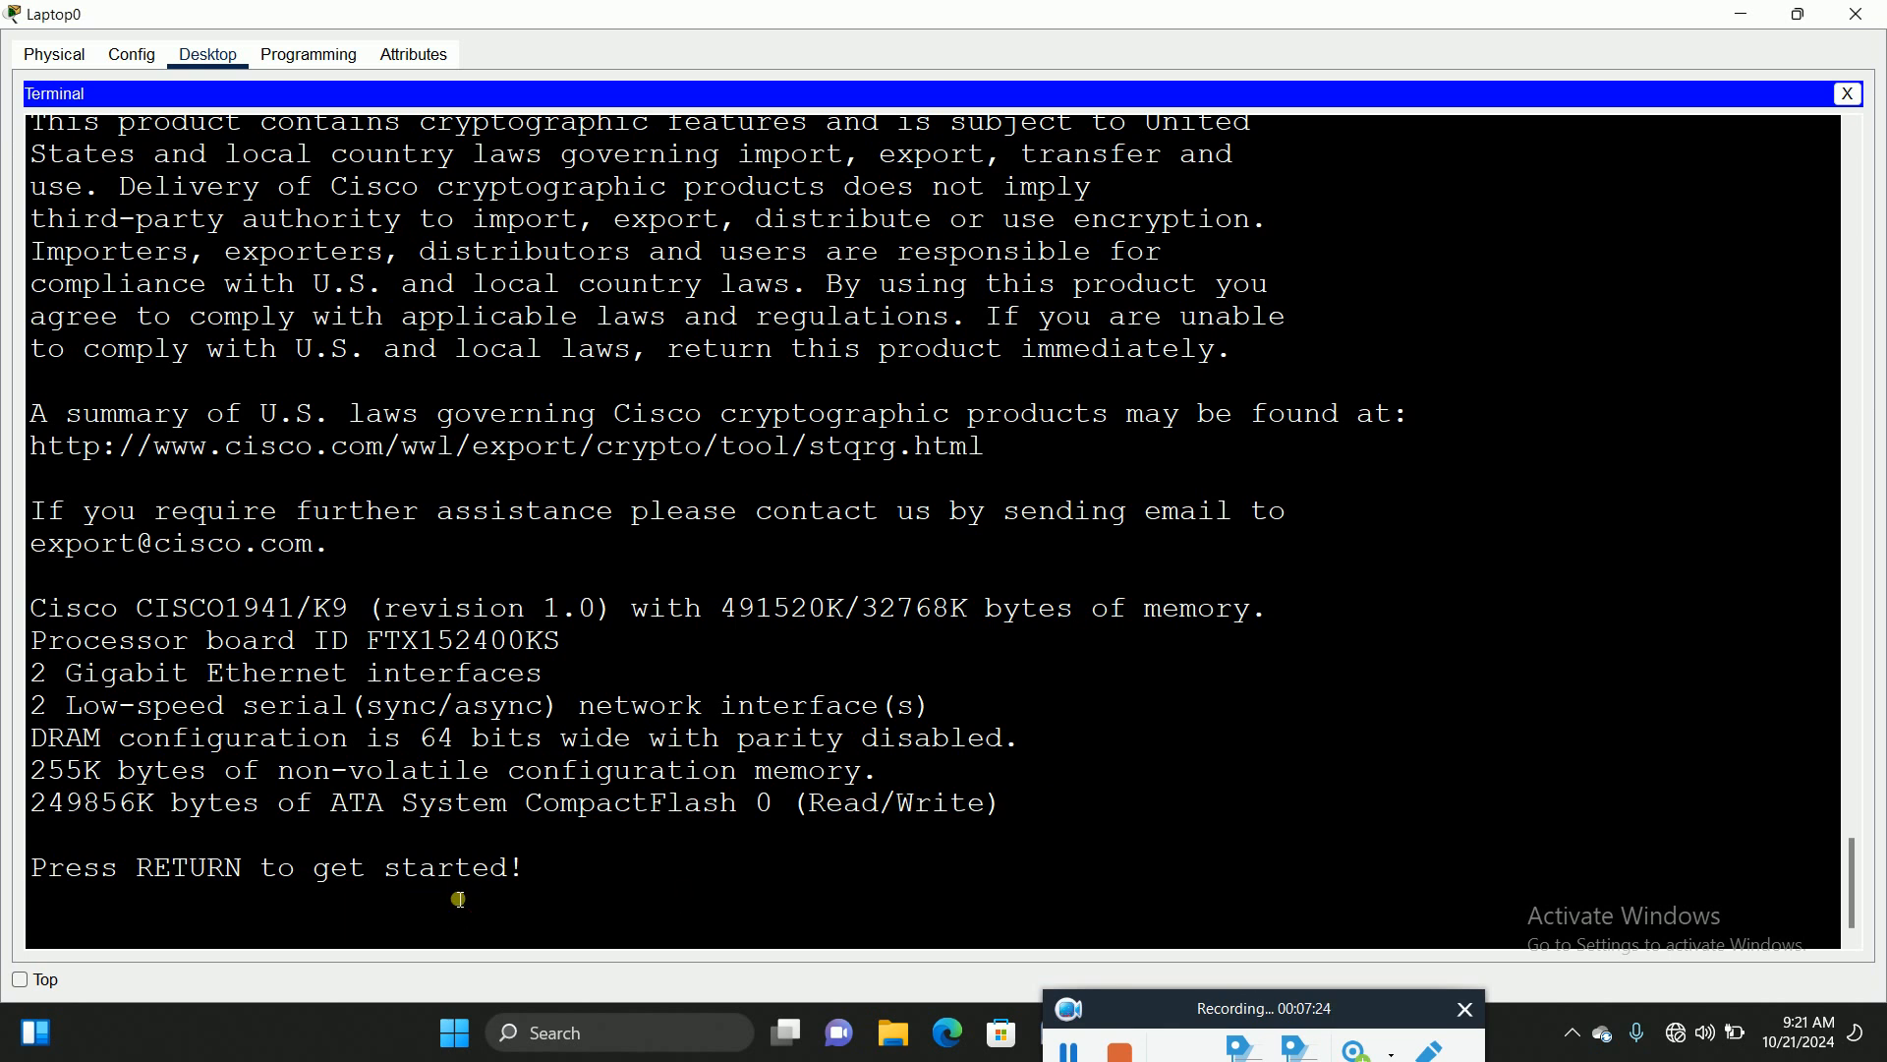
{"action": "key", "text": "Return"}
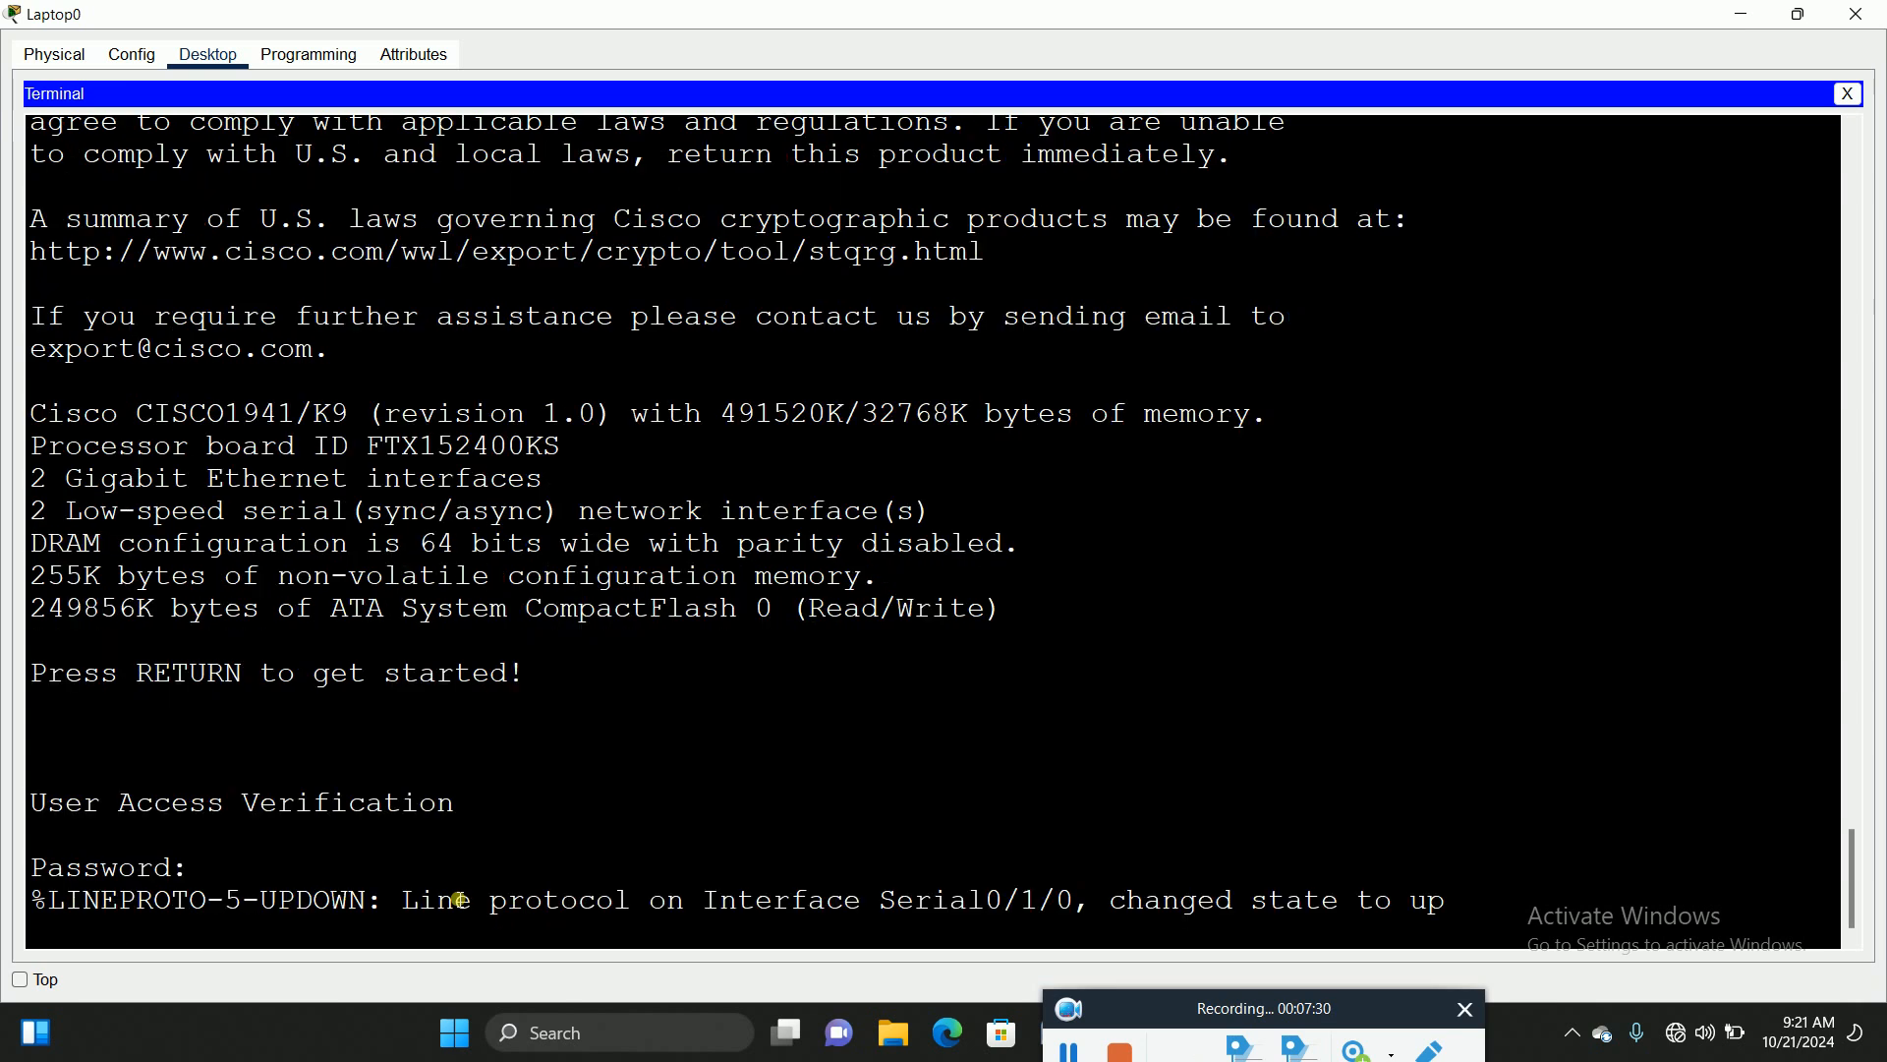
Step: Log in to BFR1 and enter privileged mode with the enable password
{"action": "key", "text": "Return"}
{"action": "type", "text": "en"}
{"action": "key", "text": "Return"}
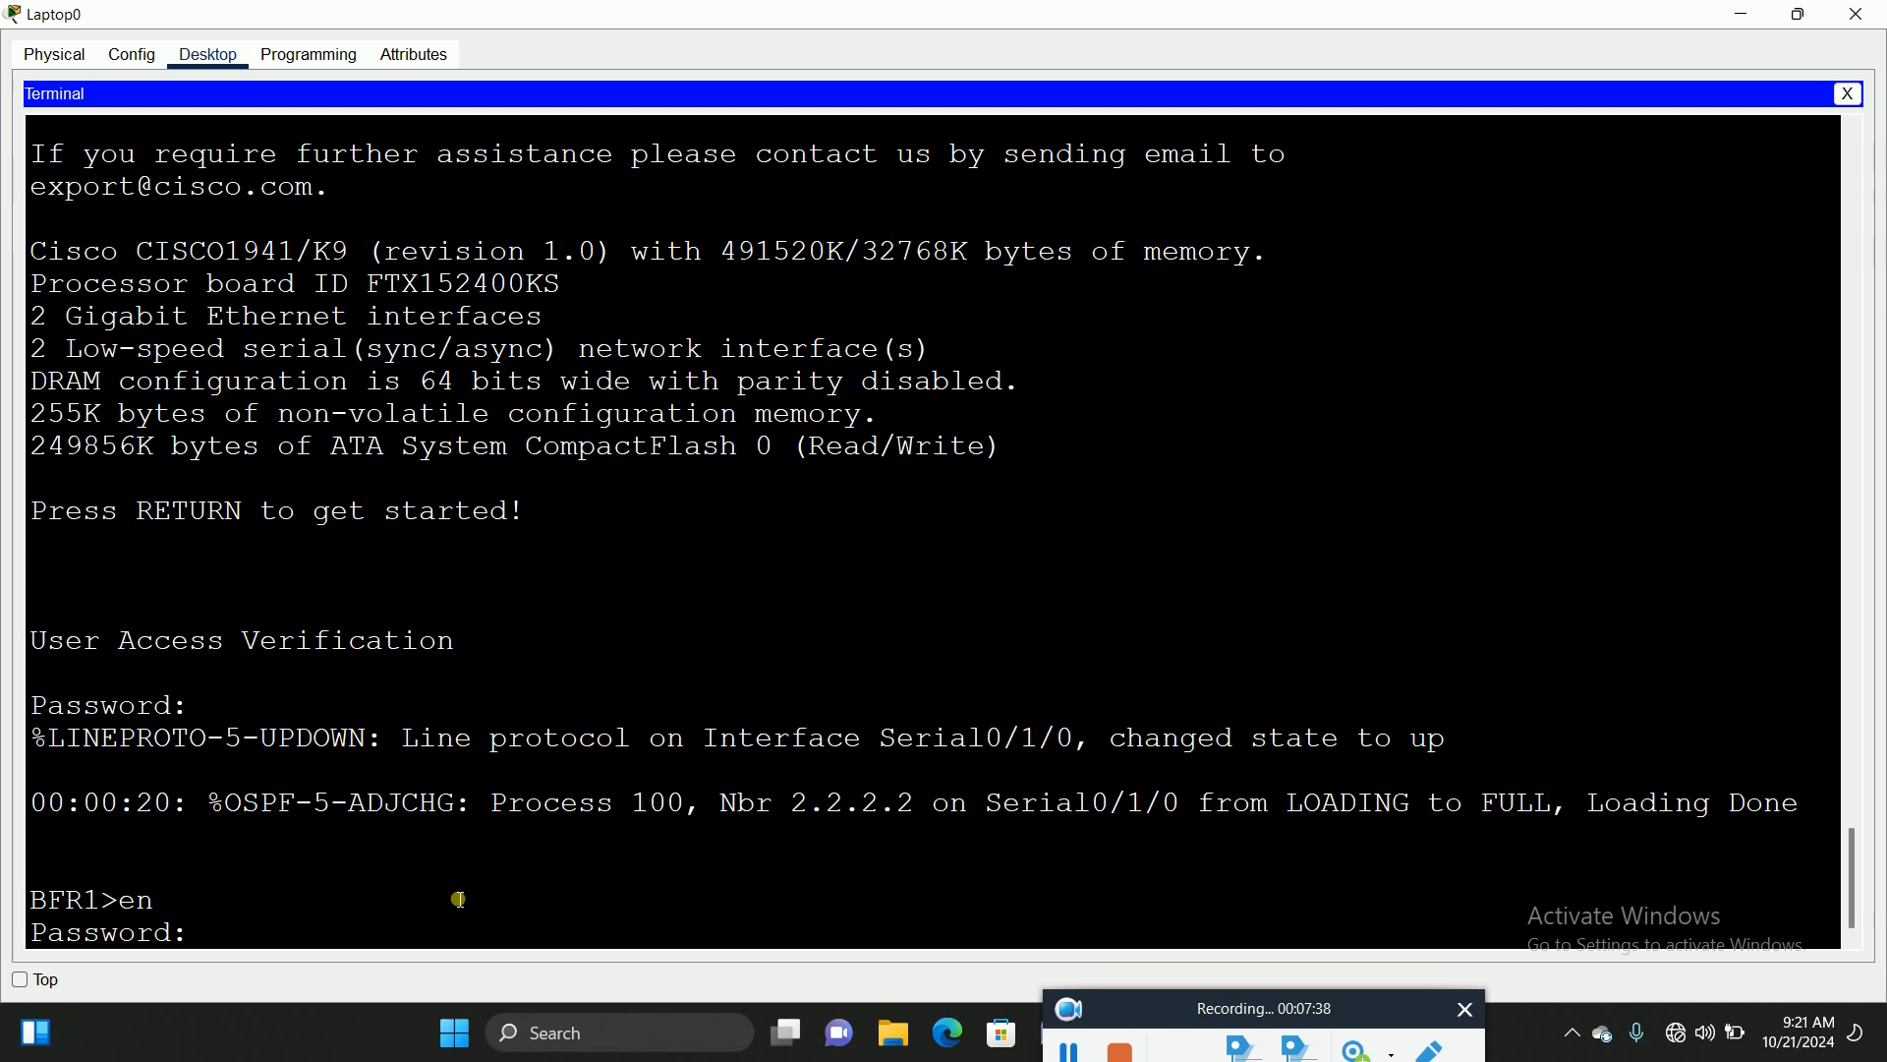
{"action": "key", "text": "Return"}
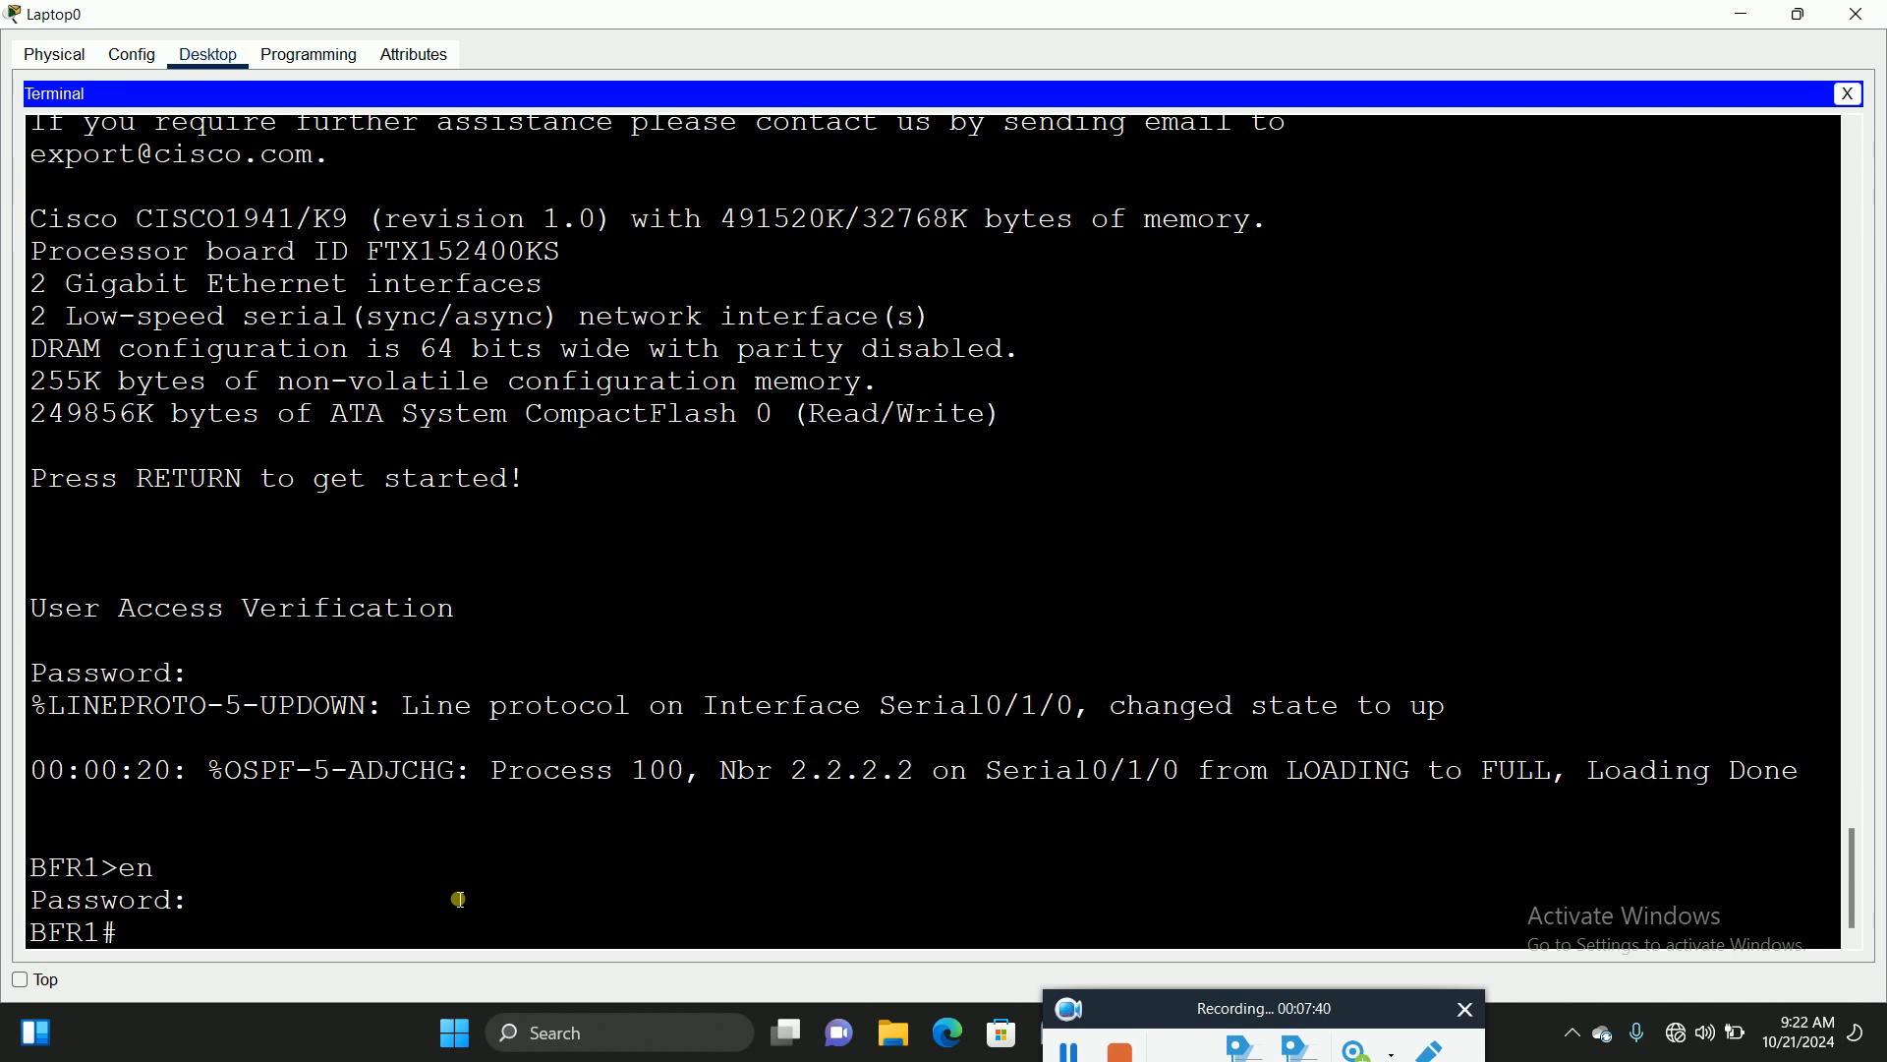
Step: Run 'show version' and page through to see securityk9 active as Evaluation
{"action": "type", "text": "sh"}
{"action": "key", "text": "Tab"}
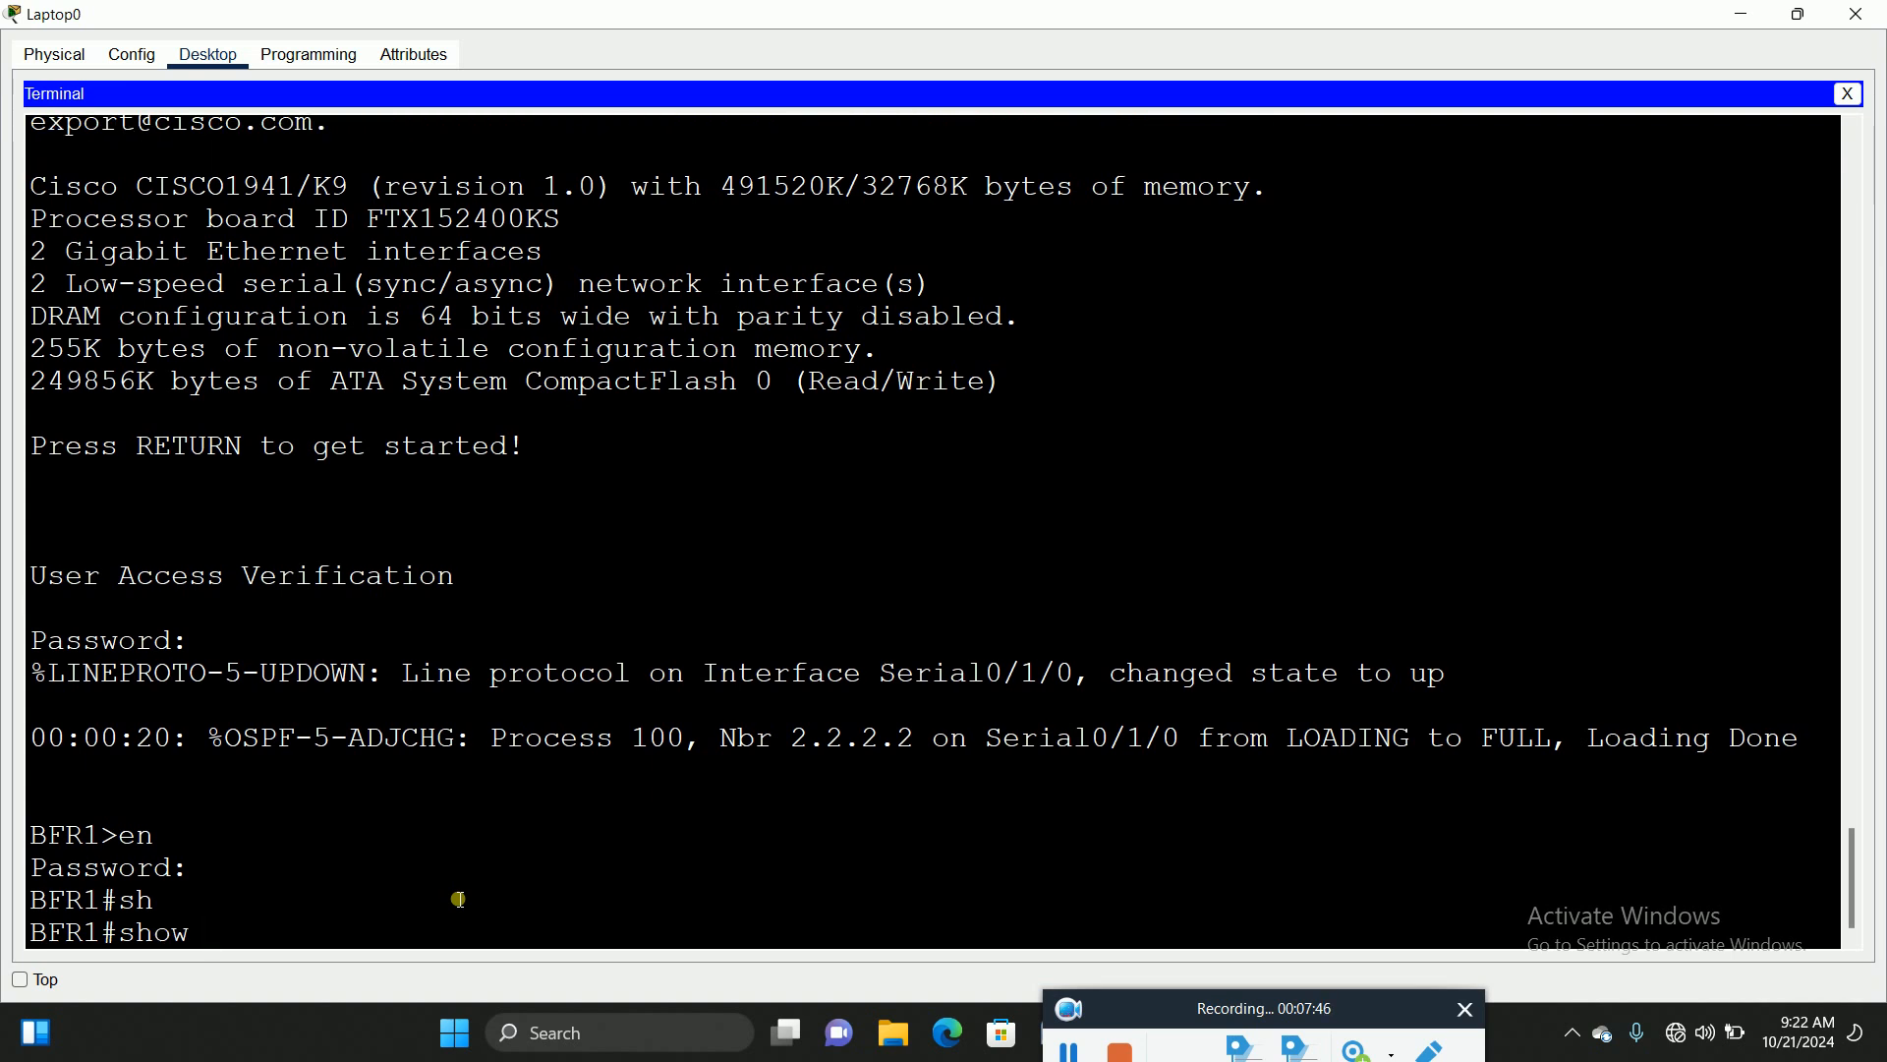
{"action": "type", "text": "ver"}
{"action": "key", "text": "Tab"}
{"action": "key", "text": "Return"}
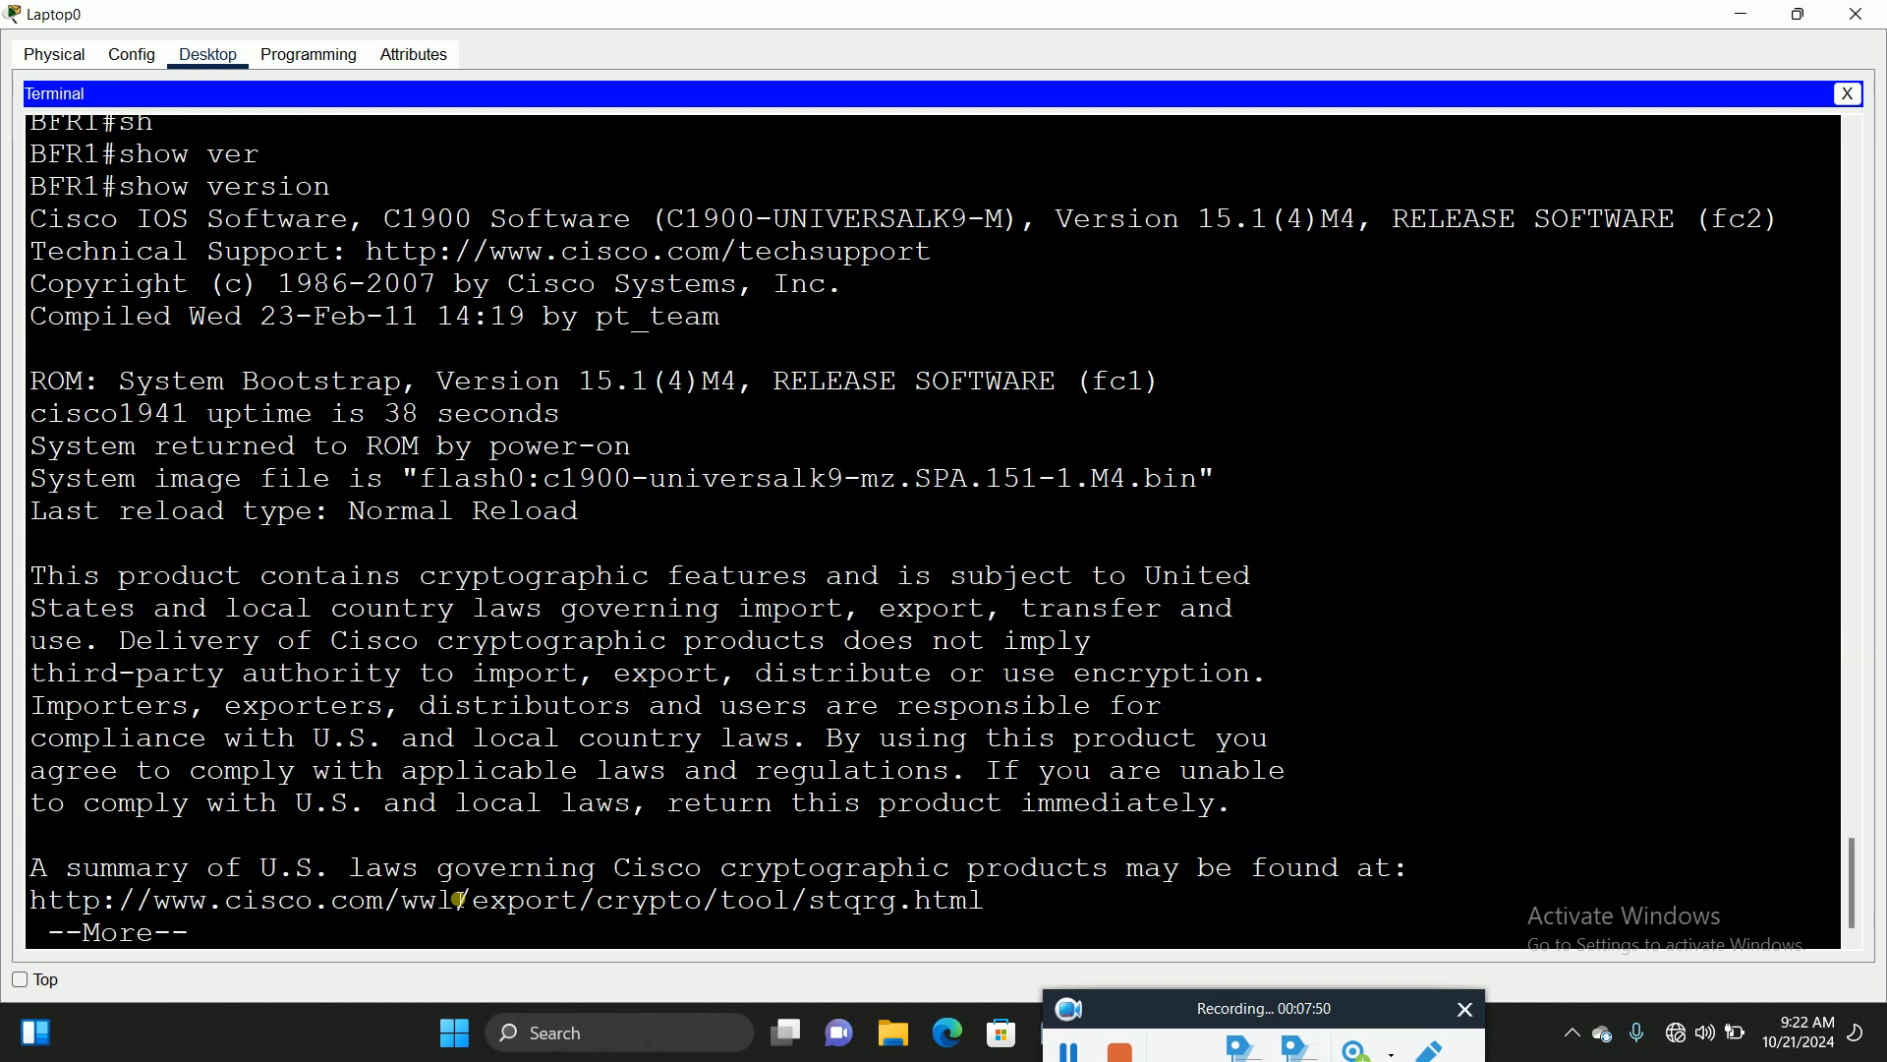
{"action": "key", "text": "space"}
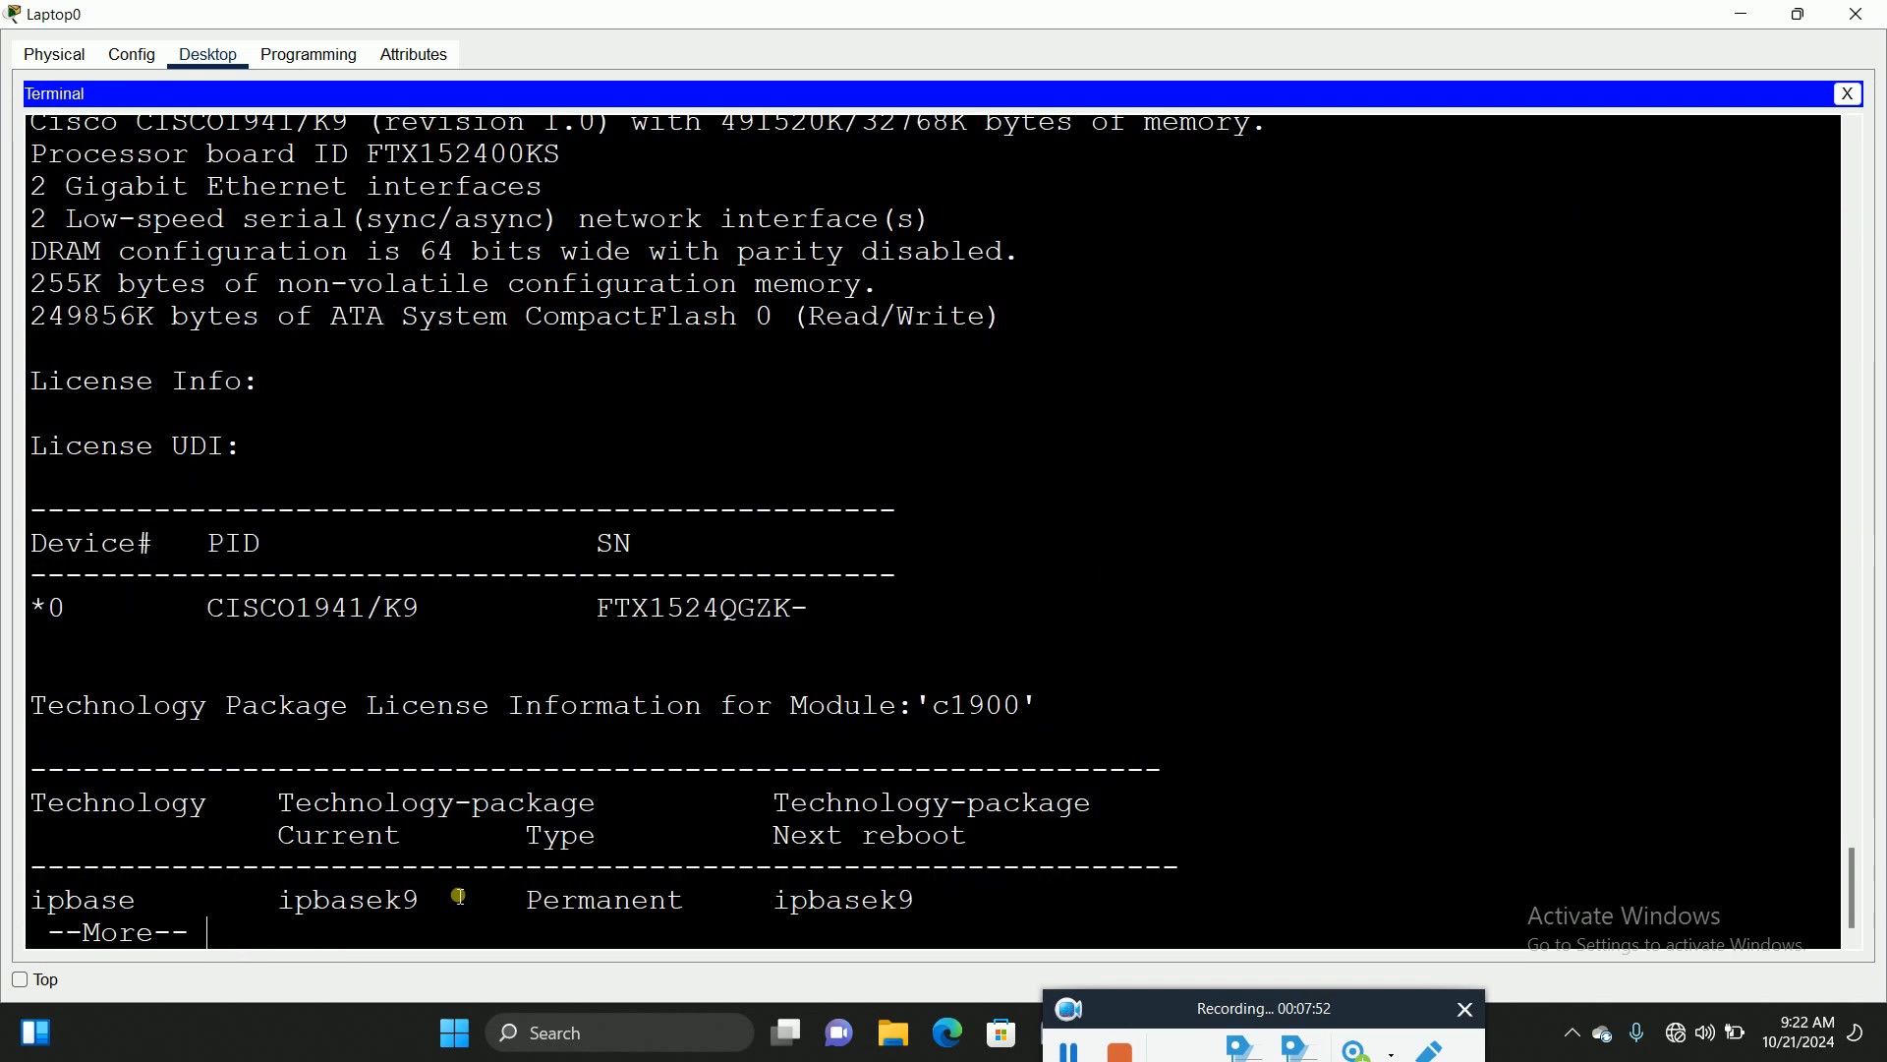
{"action": "key", "text": "space"}
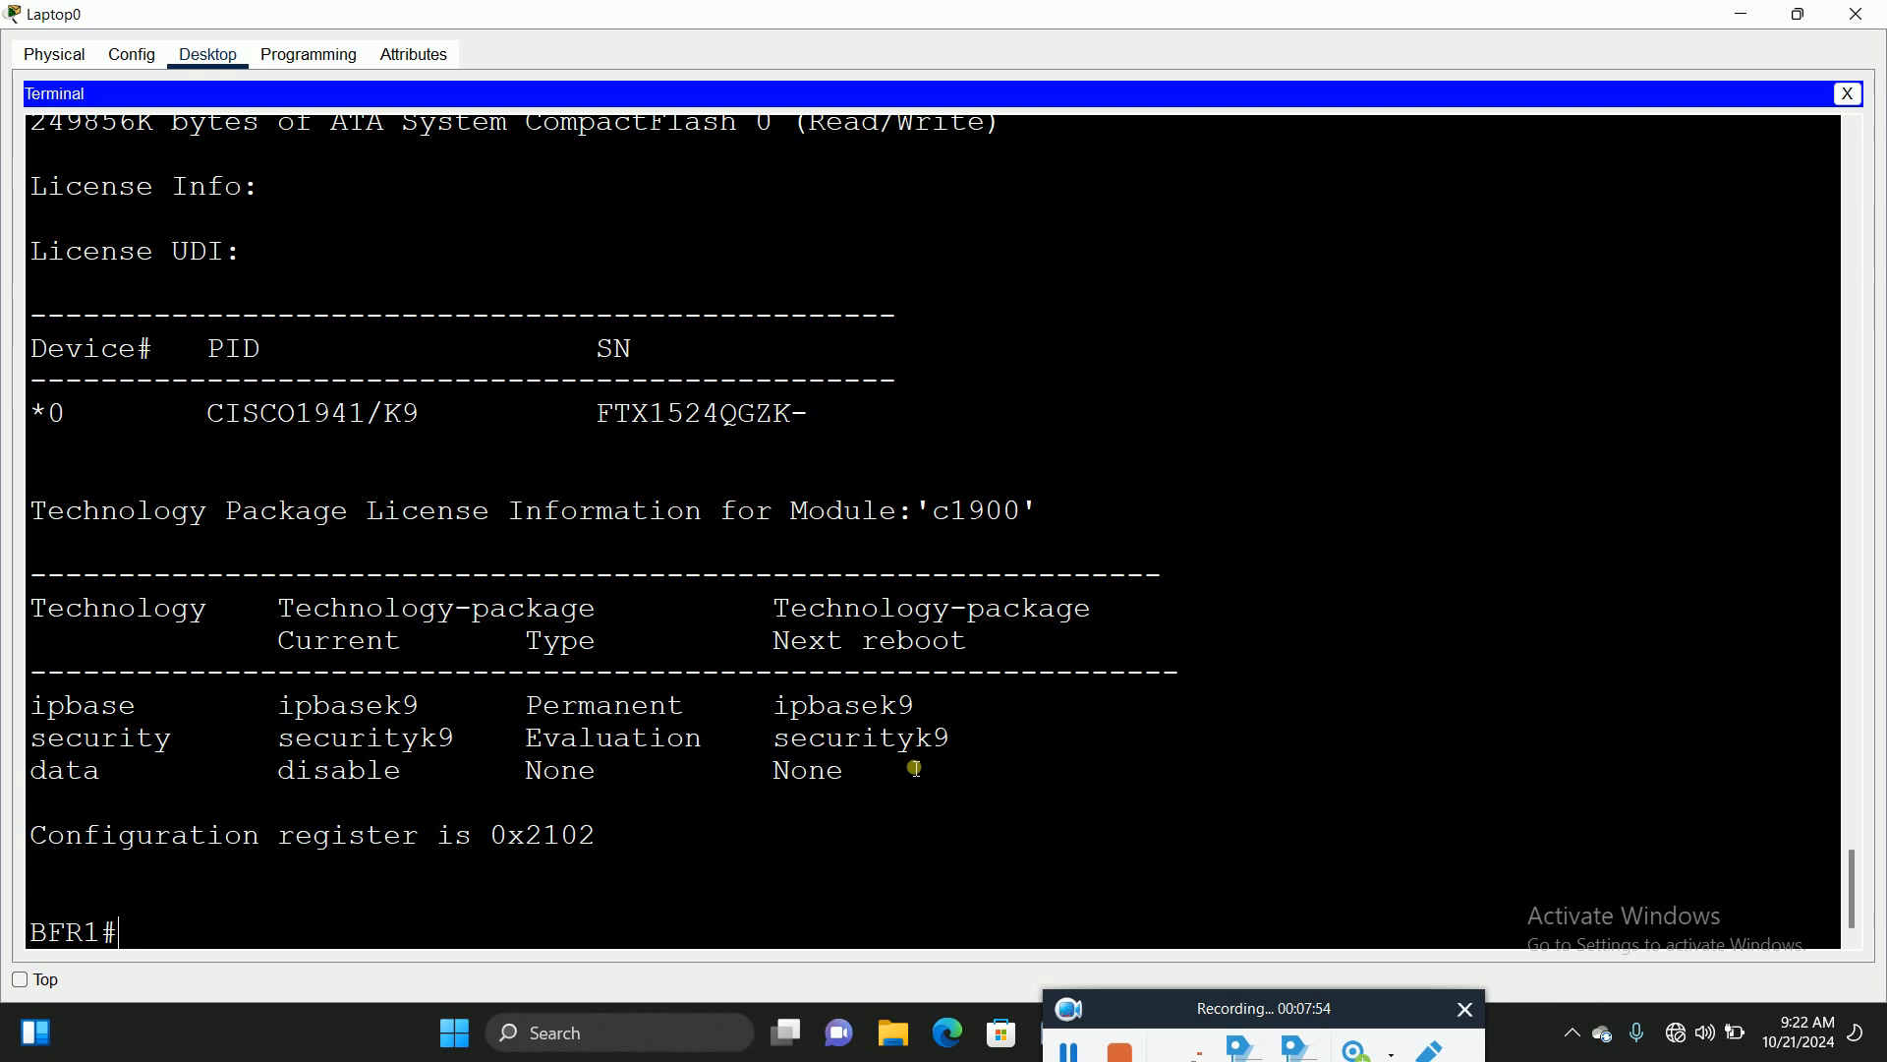
Step: Highlight the securityk9 license row, then restore Laptop0's window to a smaller size
{"action": "left_click_drag", "start_coordinate": [971, 745], "coordinate": [19, 767]}
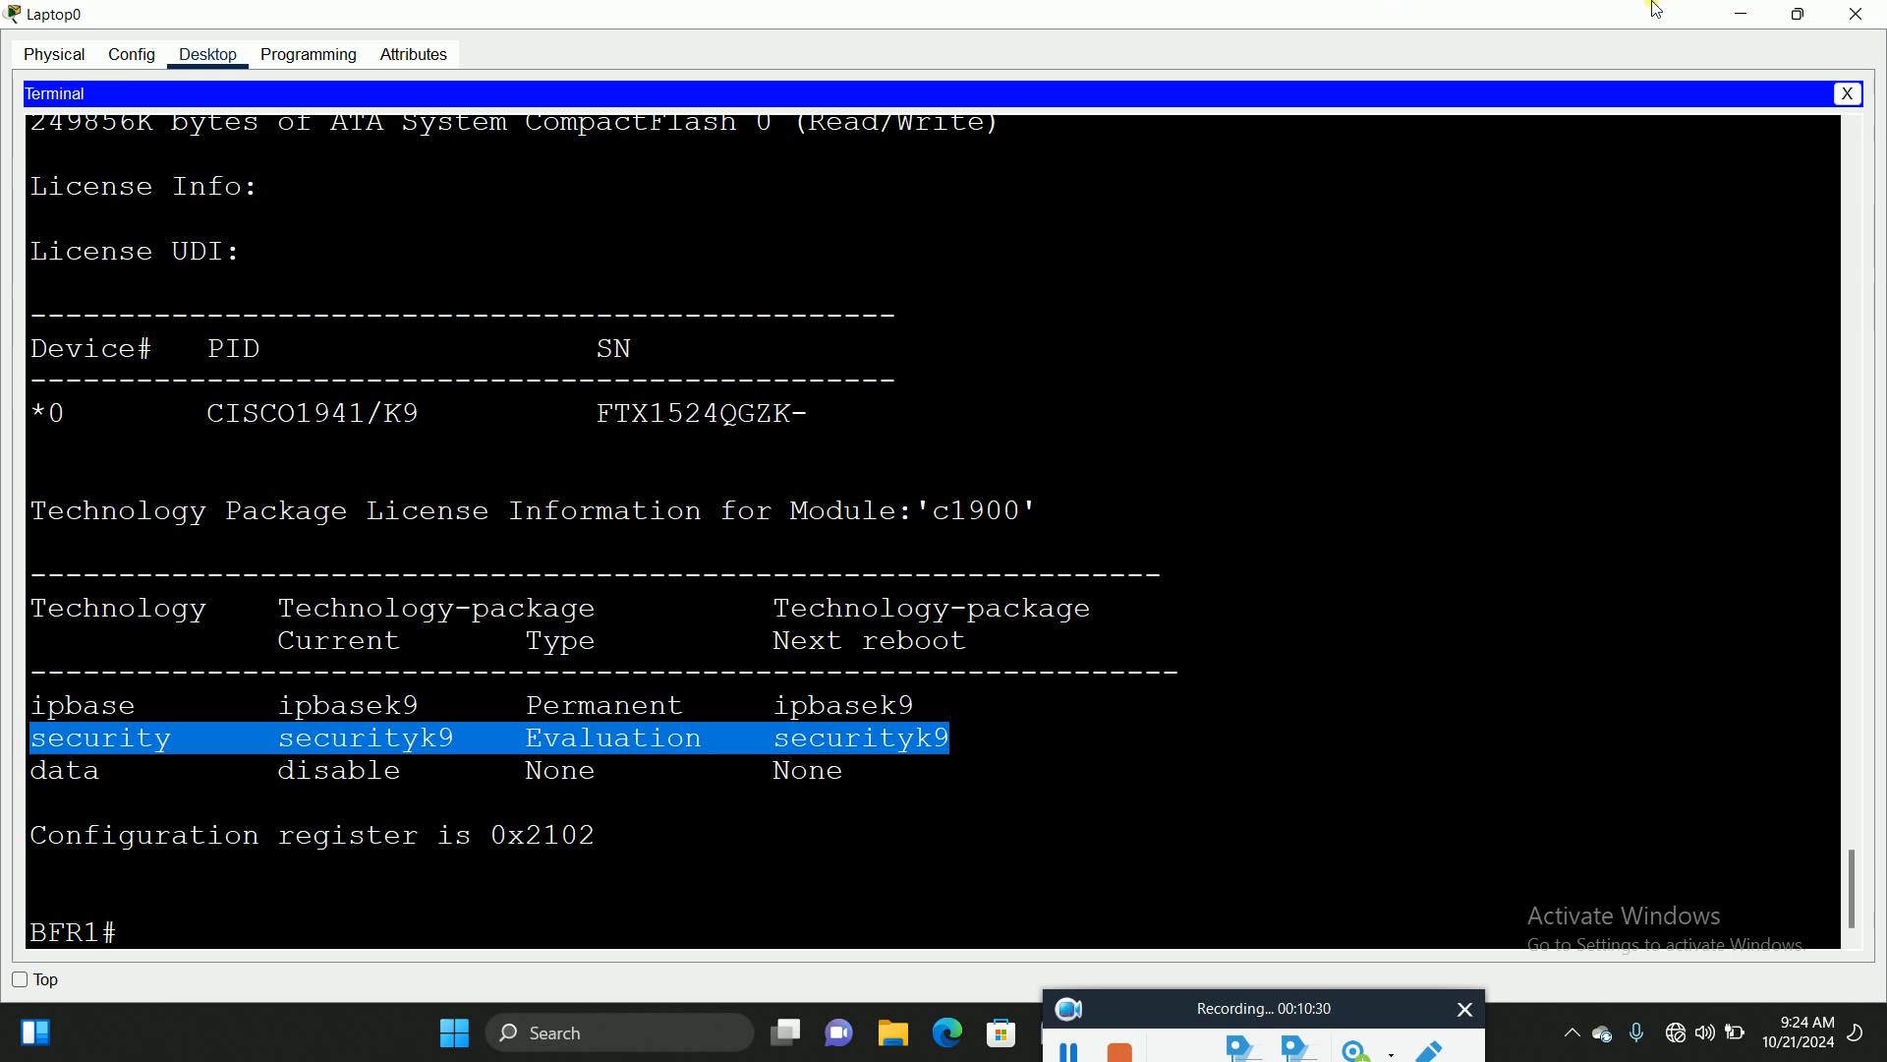
{"action": "left_click", "coordinate": [1797, 13]}
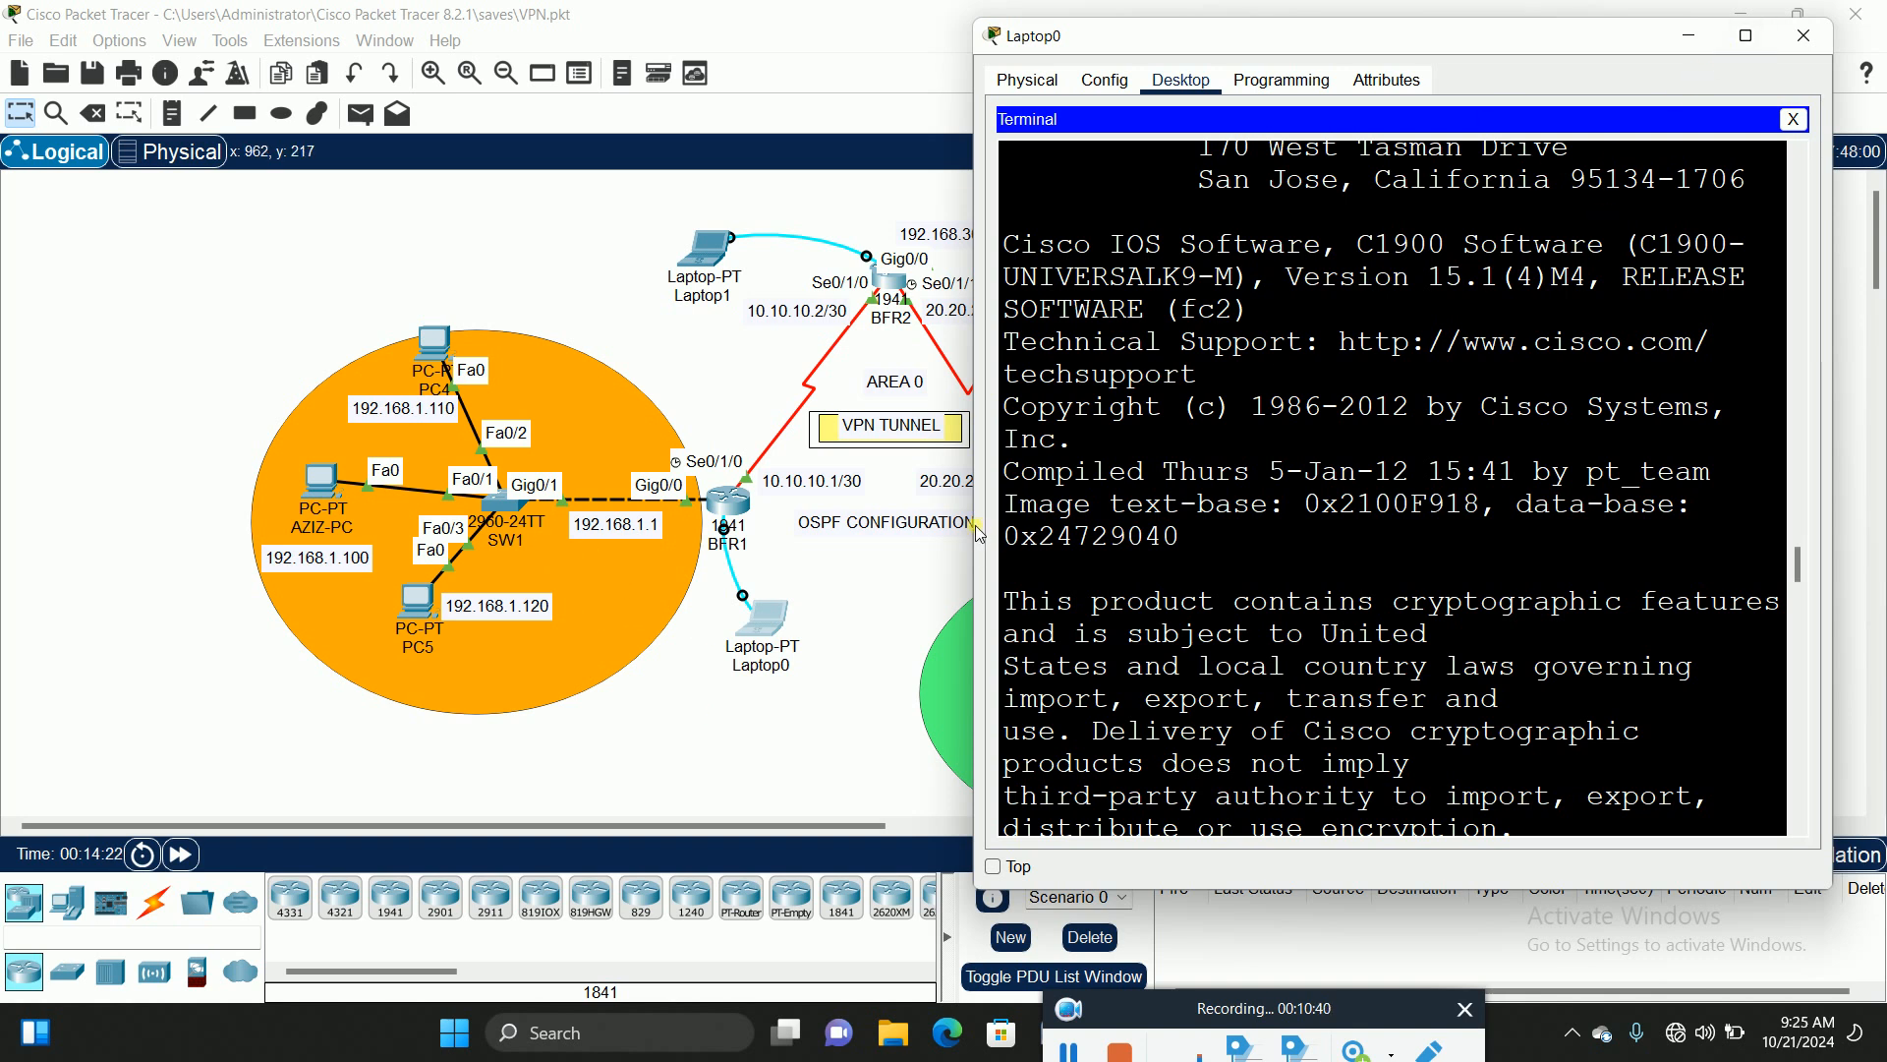
Step: Widen the terminal window and put BFR1 into global configuration mode
{"action": "left_click_drag", "start_coordinate": [991, 531], "coordinate": [780, 537]}
{"action": "key", "text": "Return"}
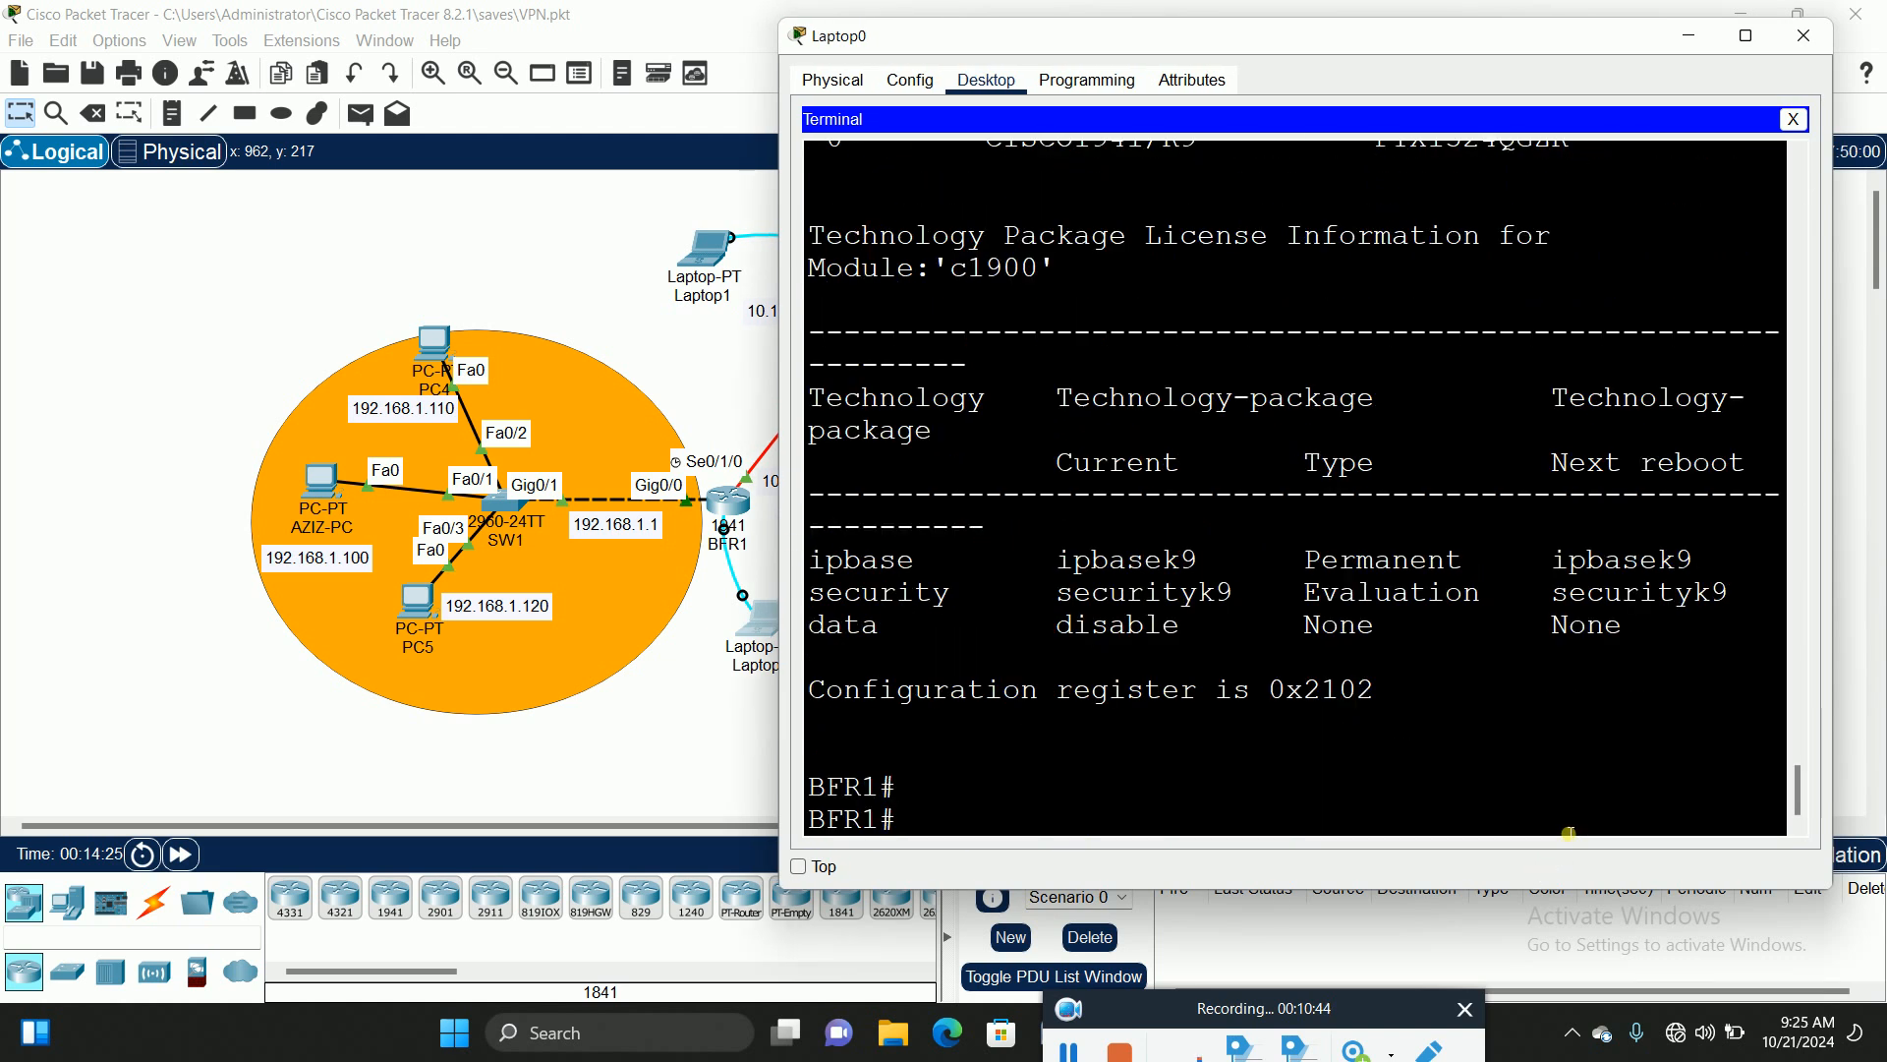
{"action": "type", "text": "config t"}
{"action": "key", "text": "Return"}
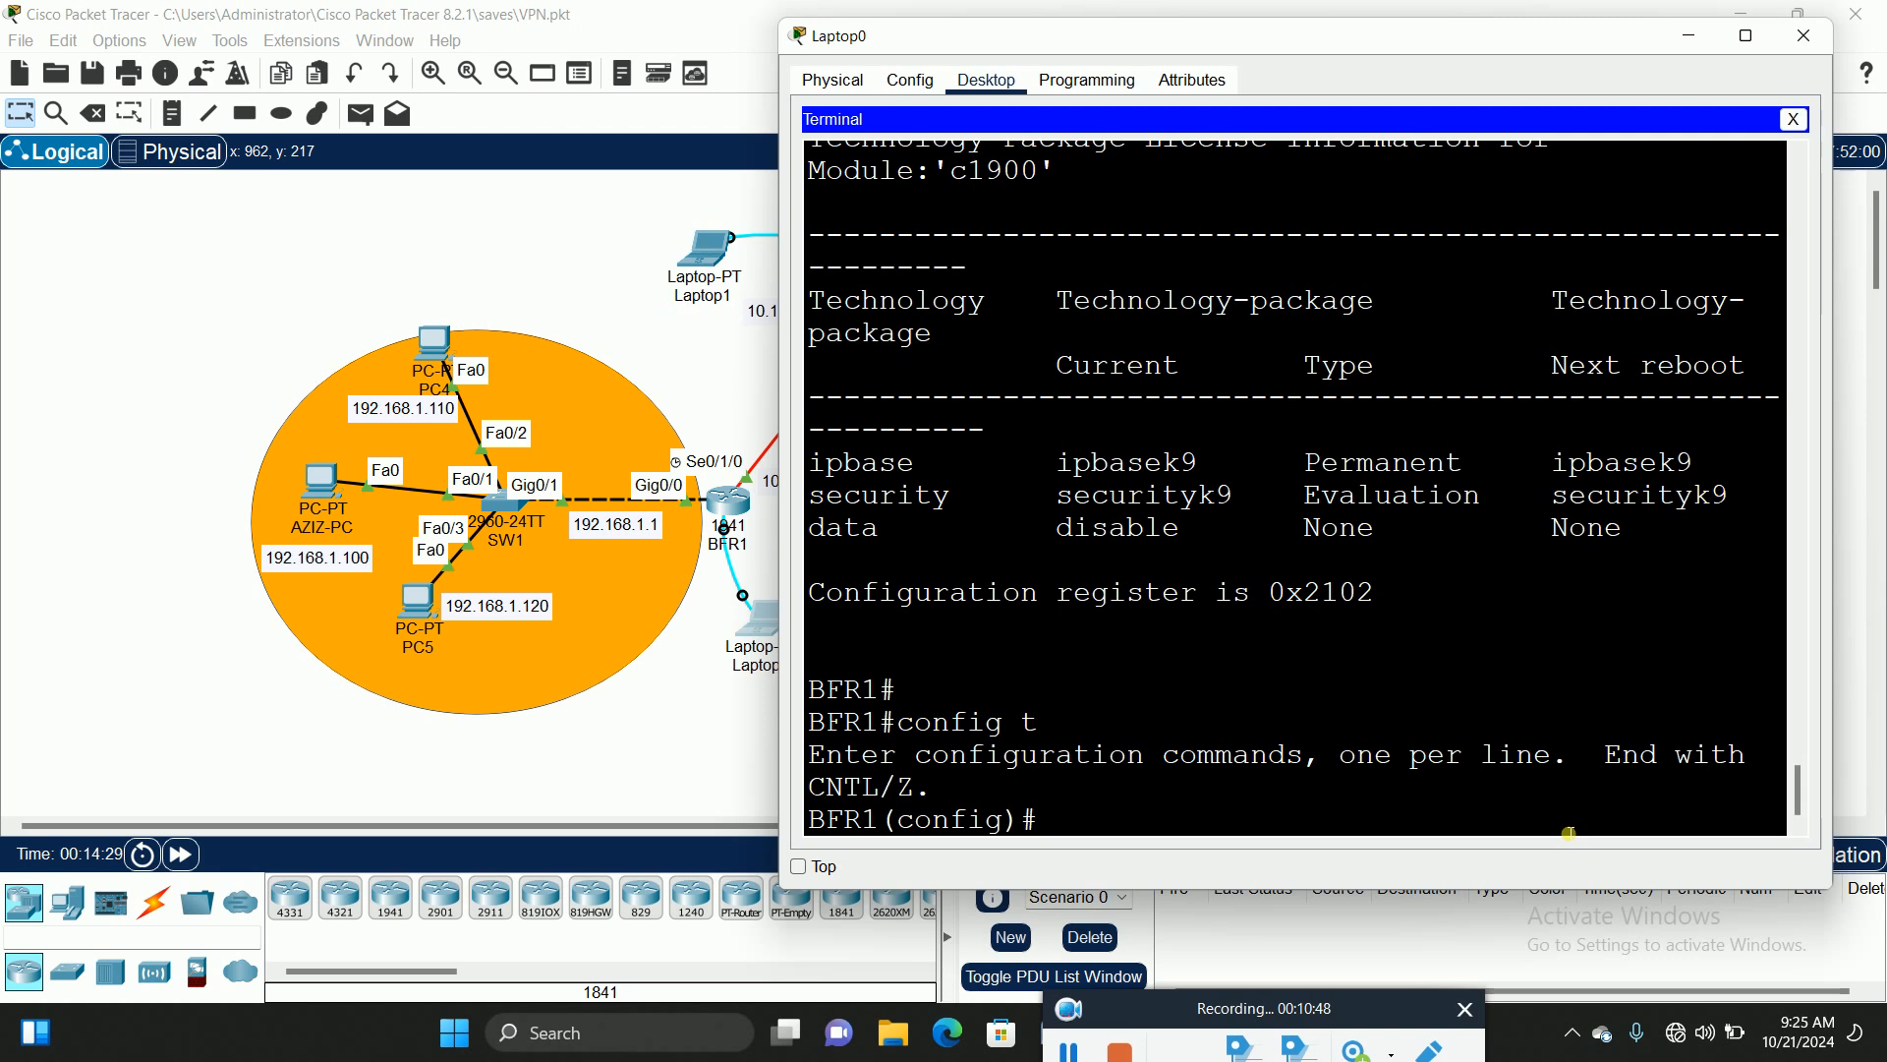
Step: Type 'access-list 100 permit ip 192.168.1.0 0.0.0.255' and bring the topology forward
{"action": "type", "text": "acc"}
{"action": "key", "text": "Tab"}
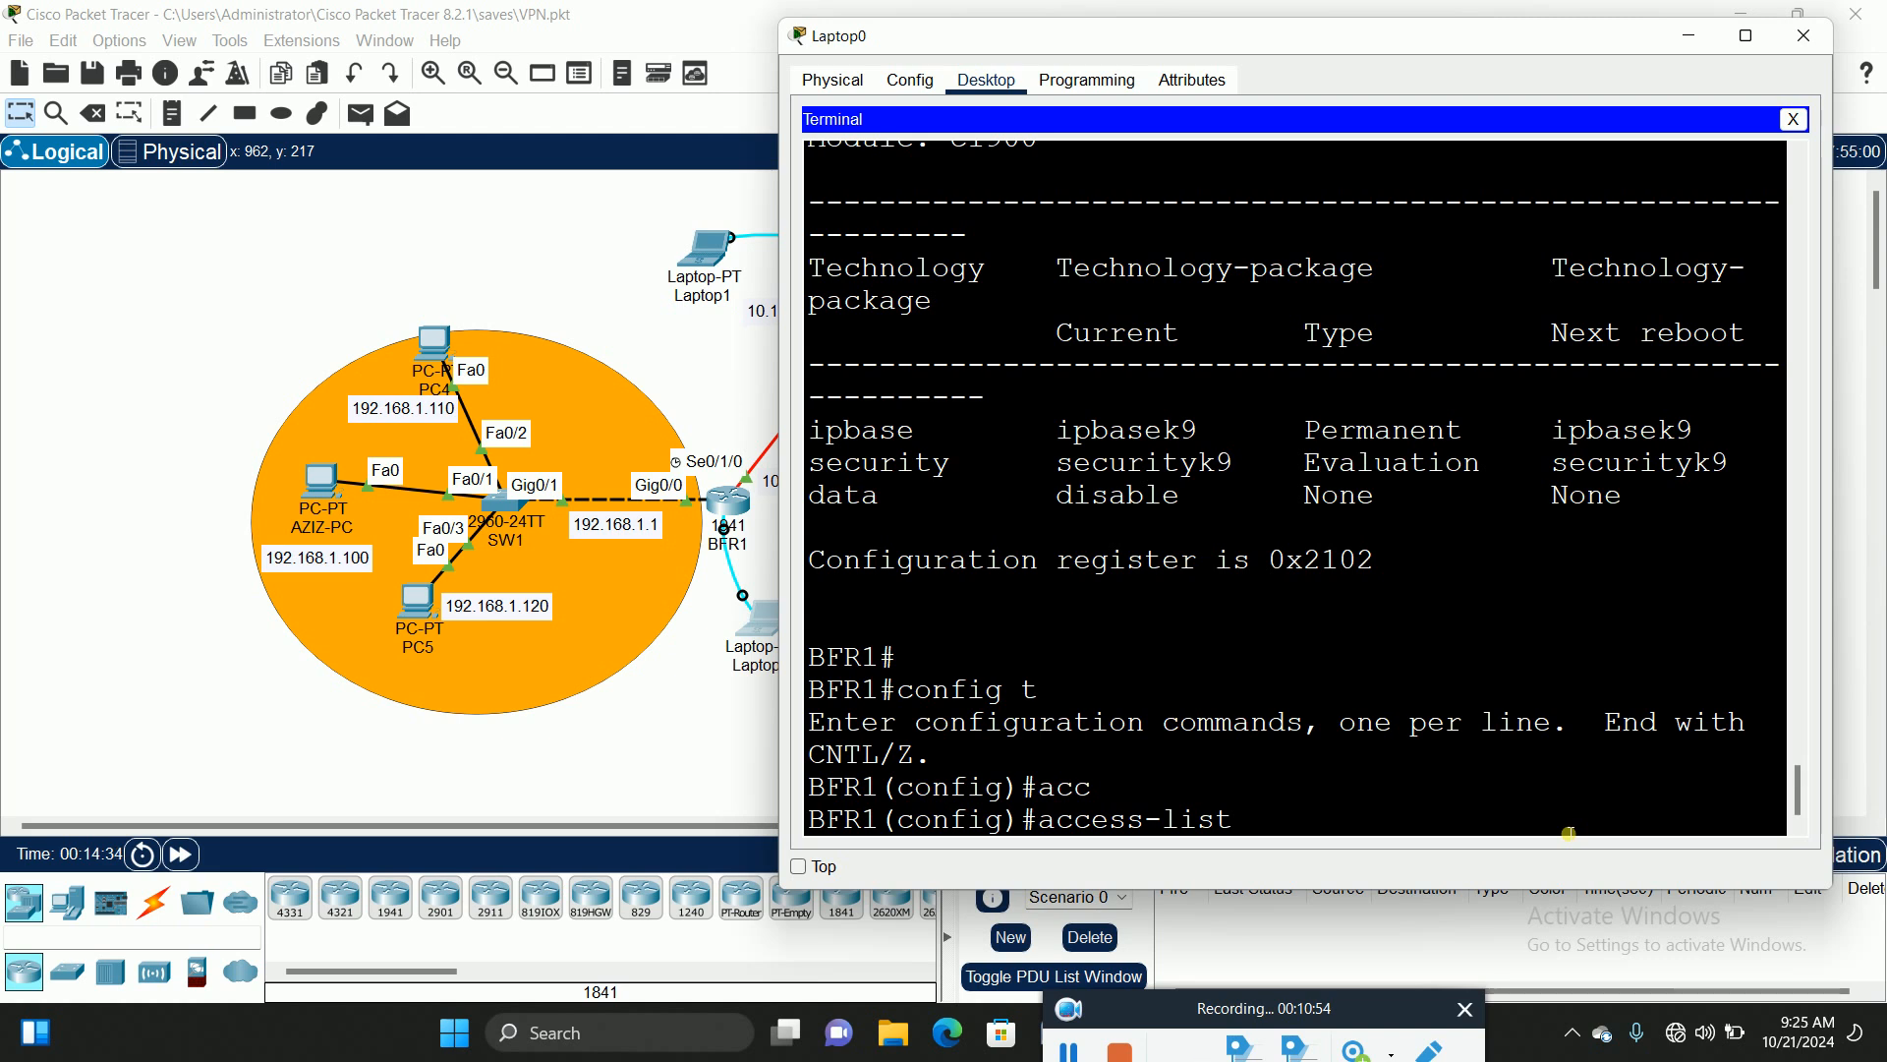
{"action": "type", "text": "100 per"}
{"action": "key", "text": "Tab"}
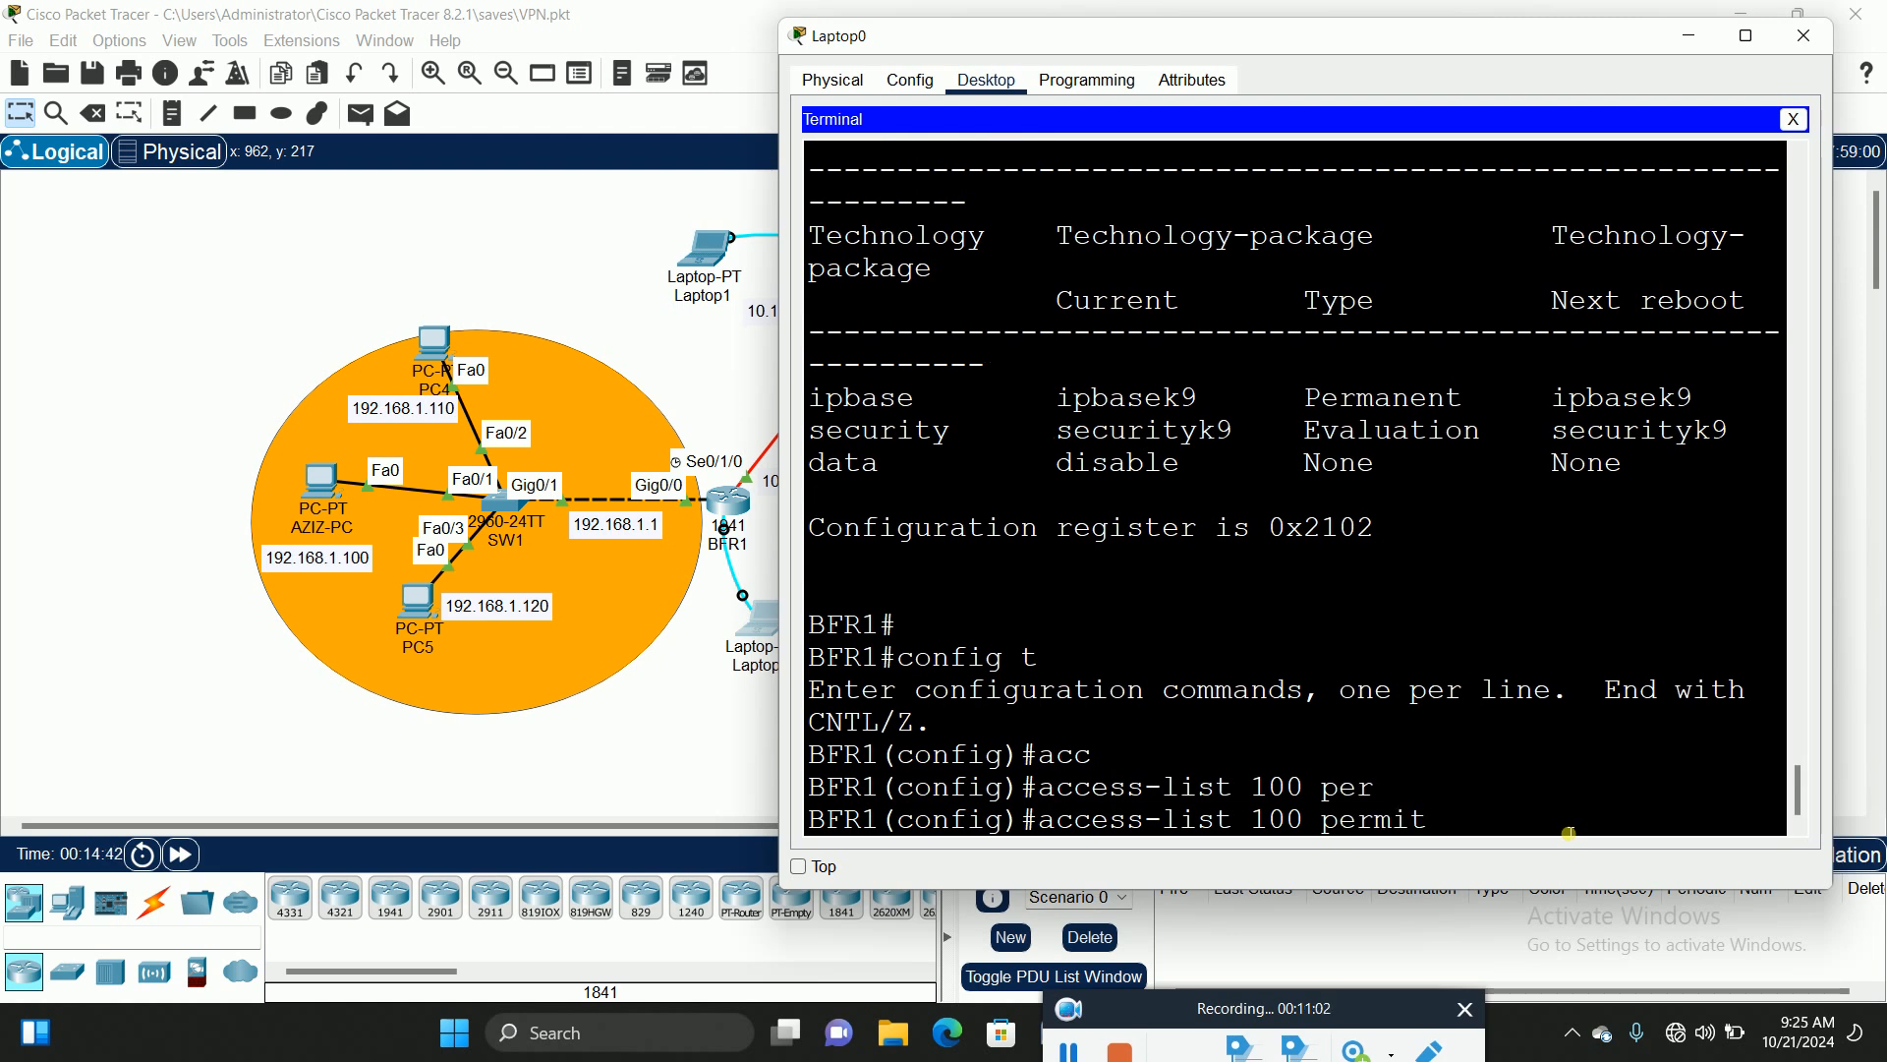
{"action": "type", "text": "ip"}
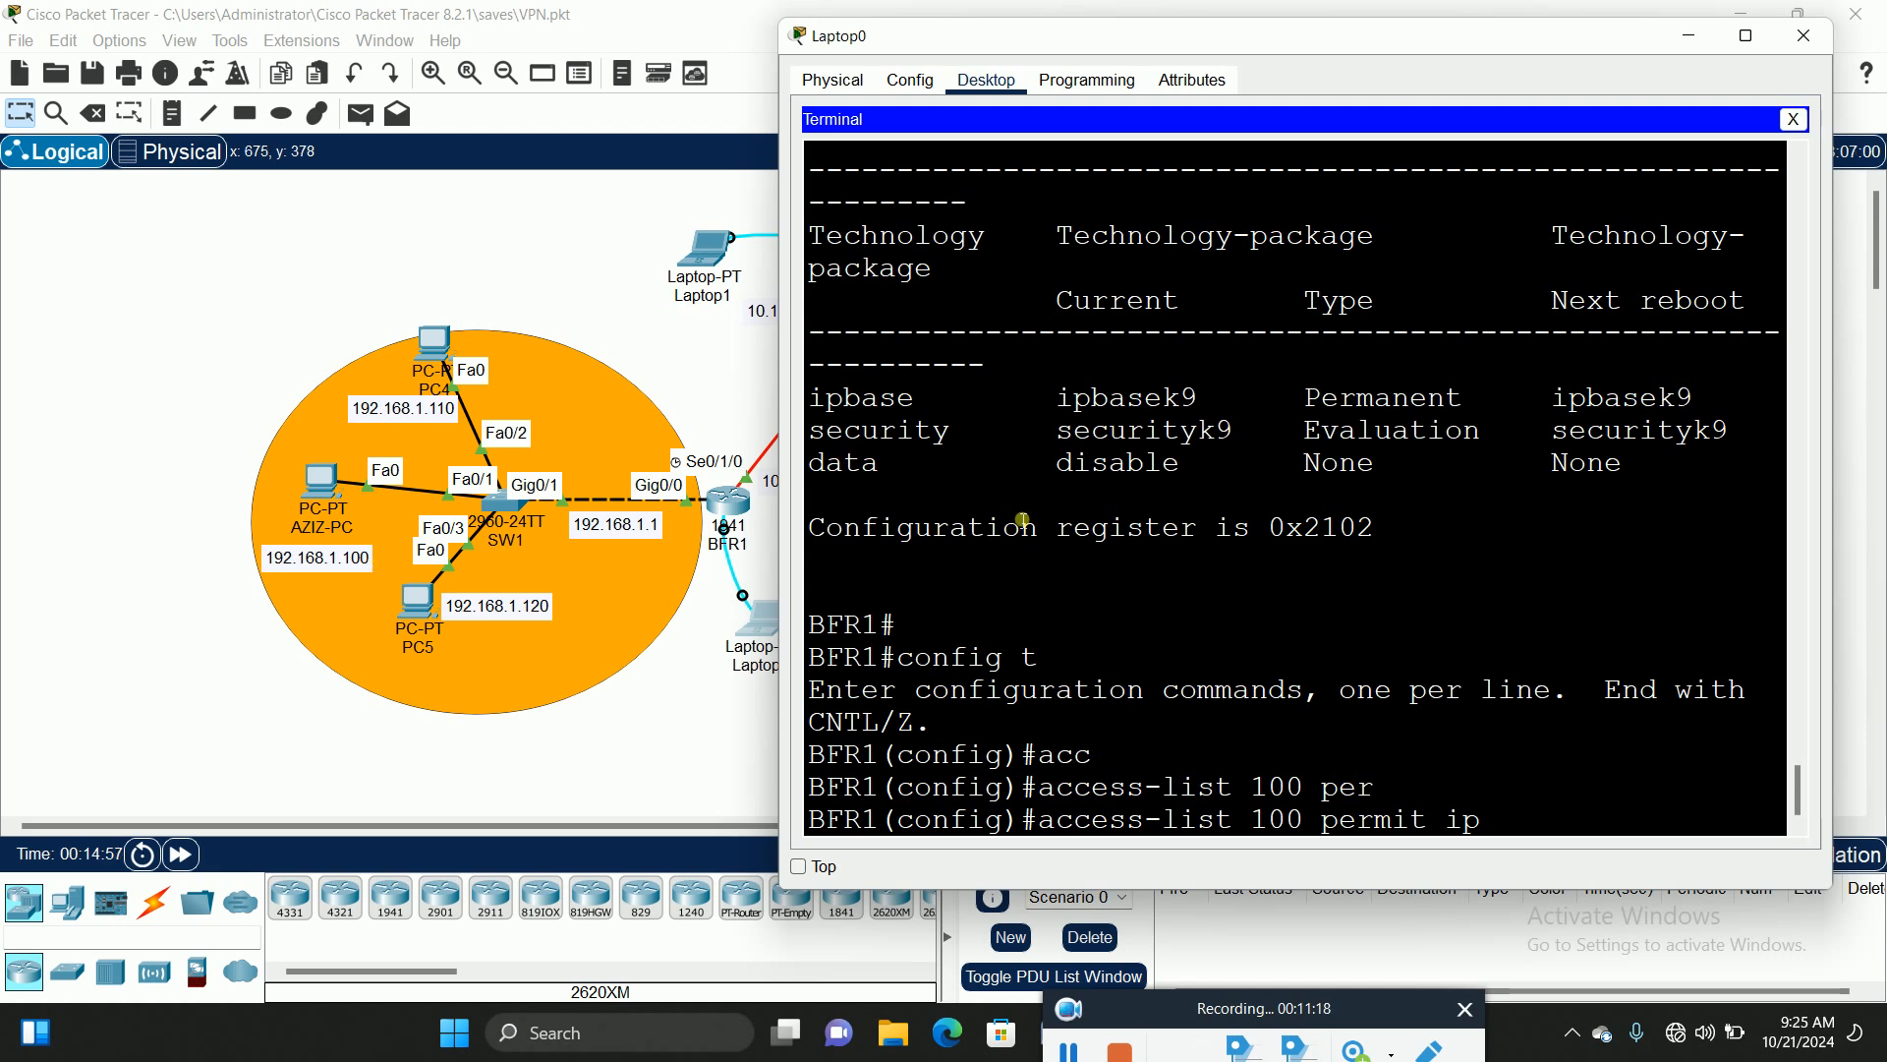
{"action": "type", "text": "192.168.1"}
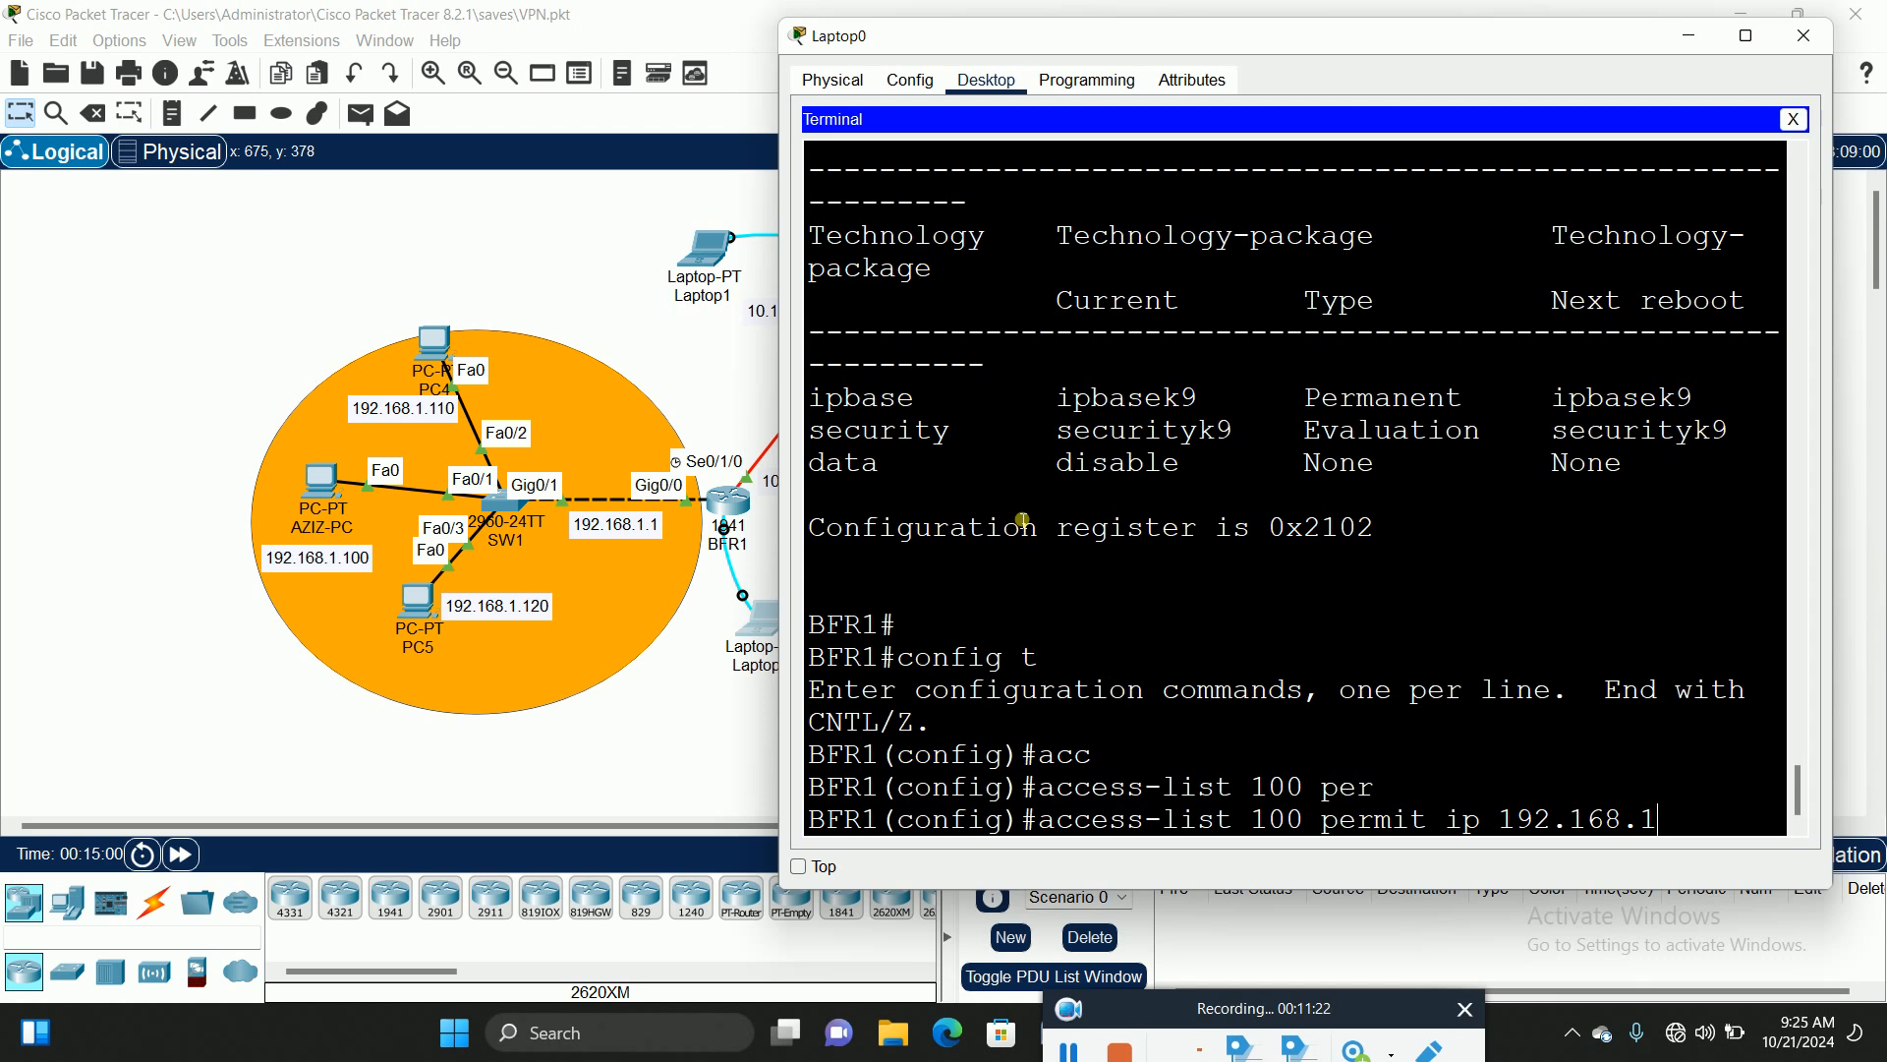
{"action": "type", "text": ".0"}
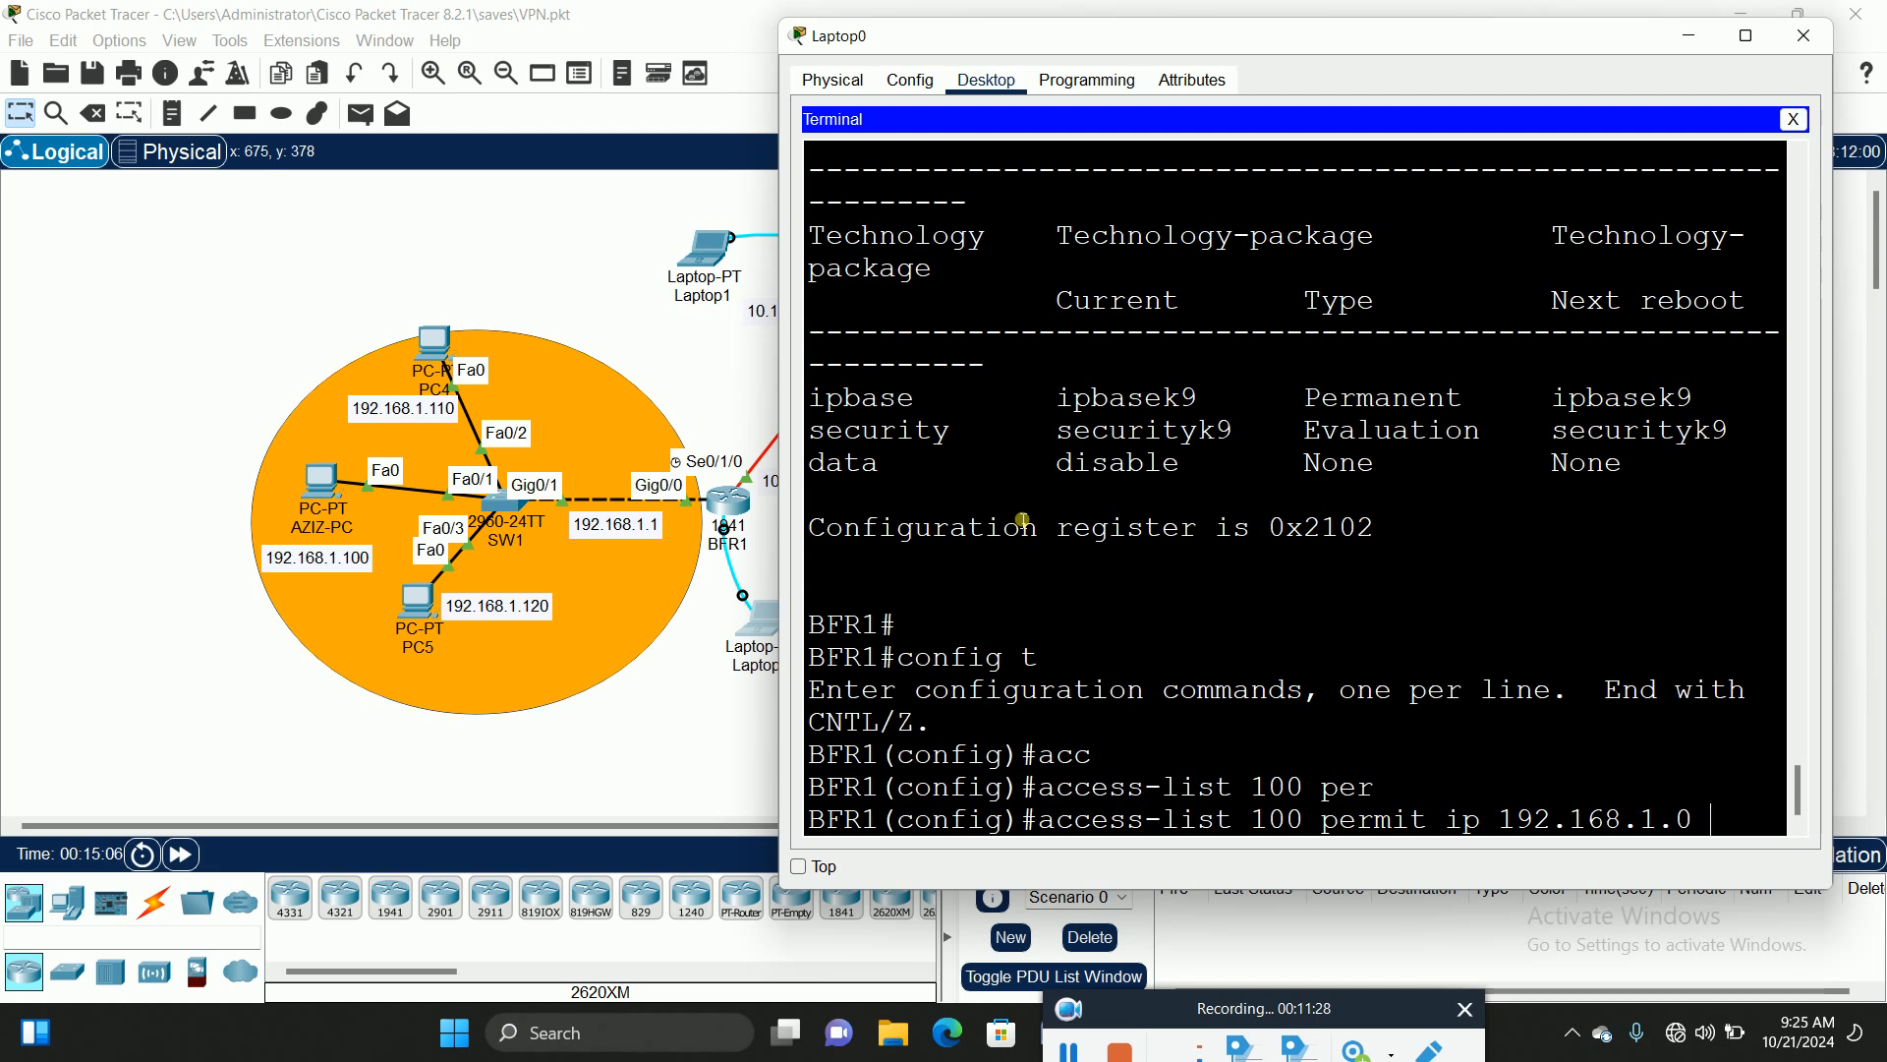
{"action": "type", "text": "0.0.0"}
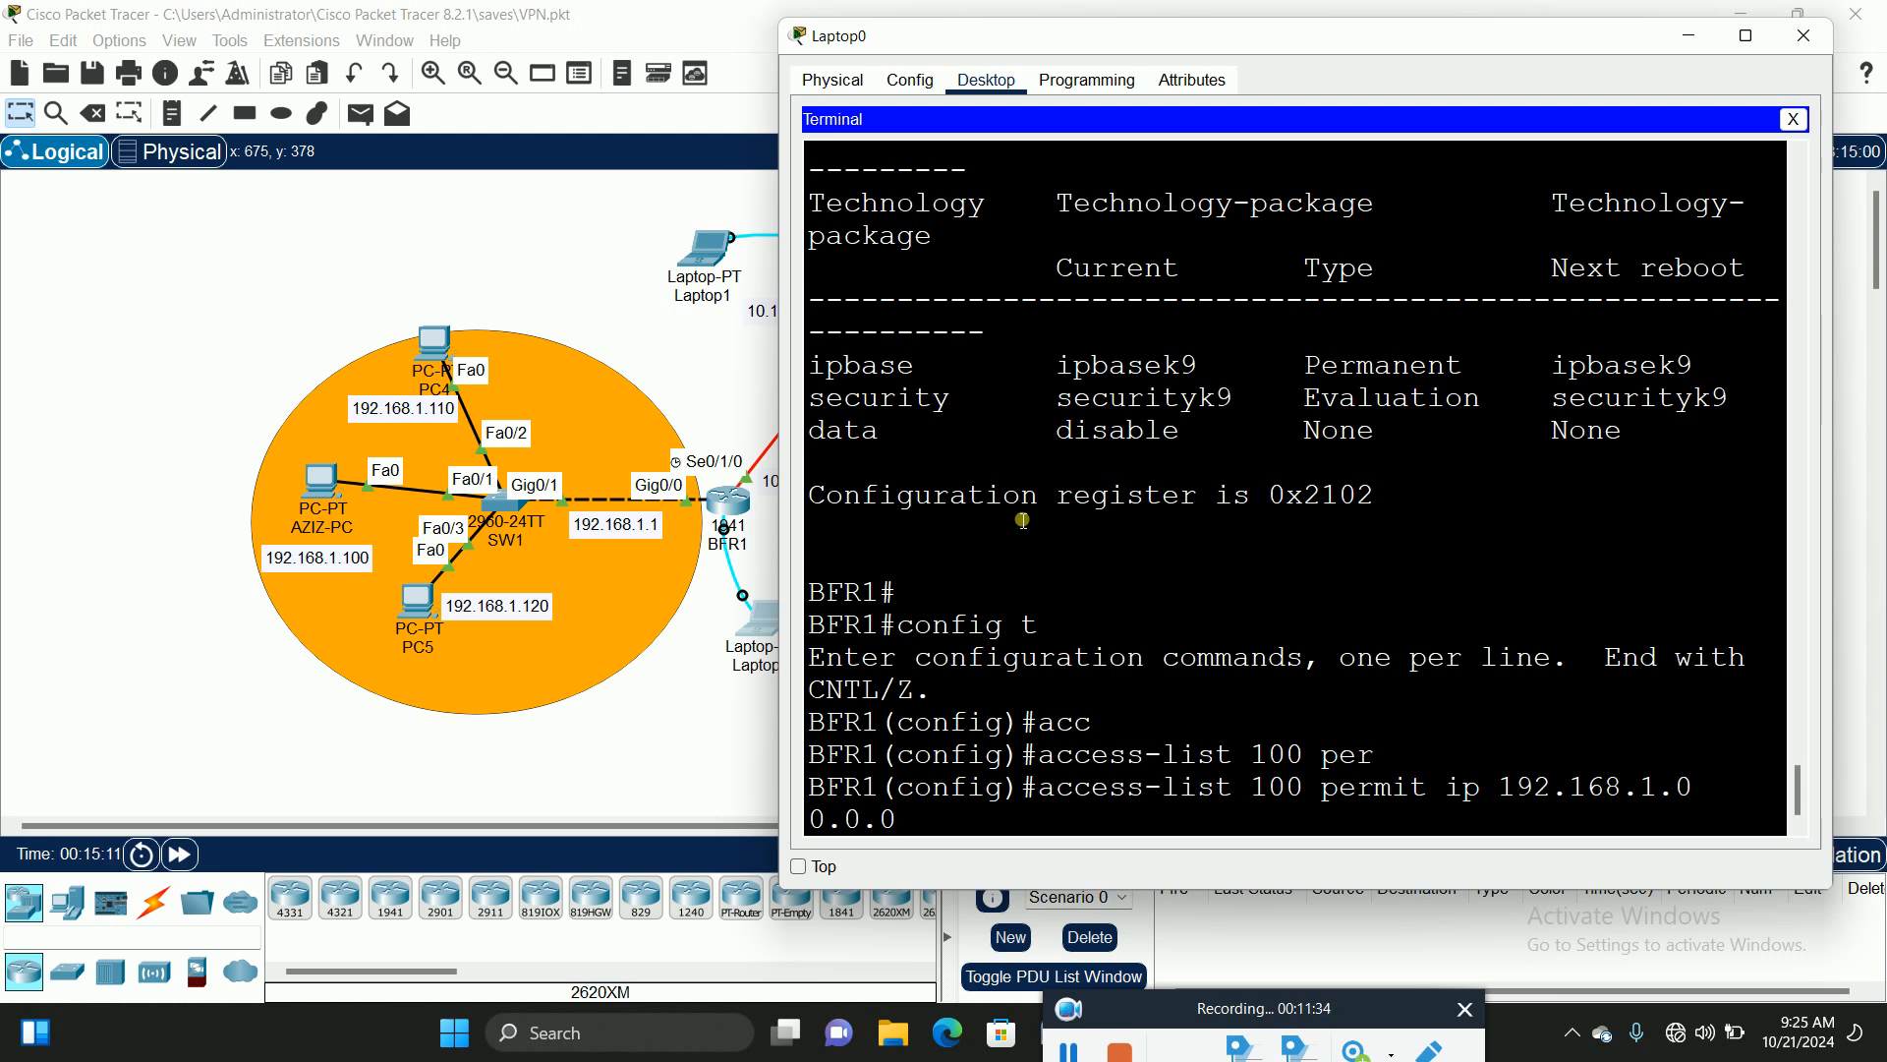
{"action": "key", "text": "BackSpace"}
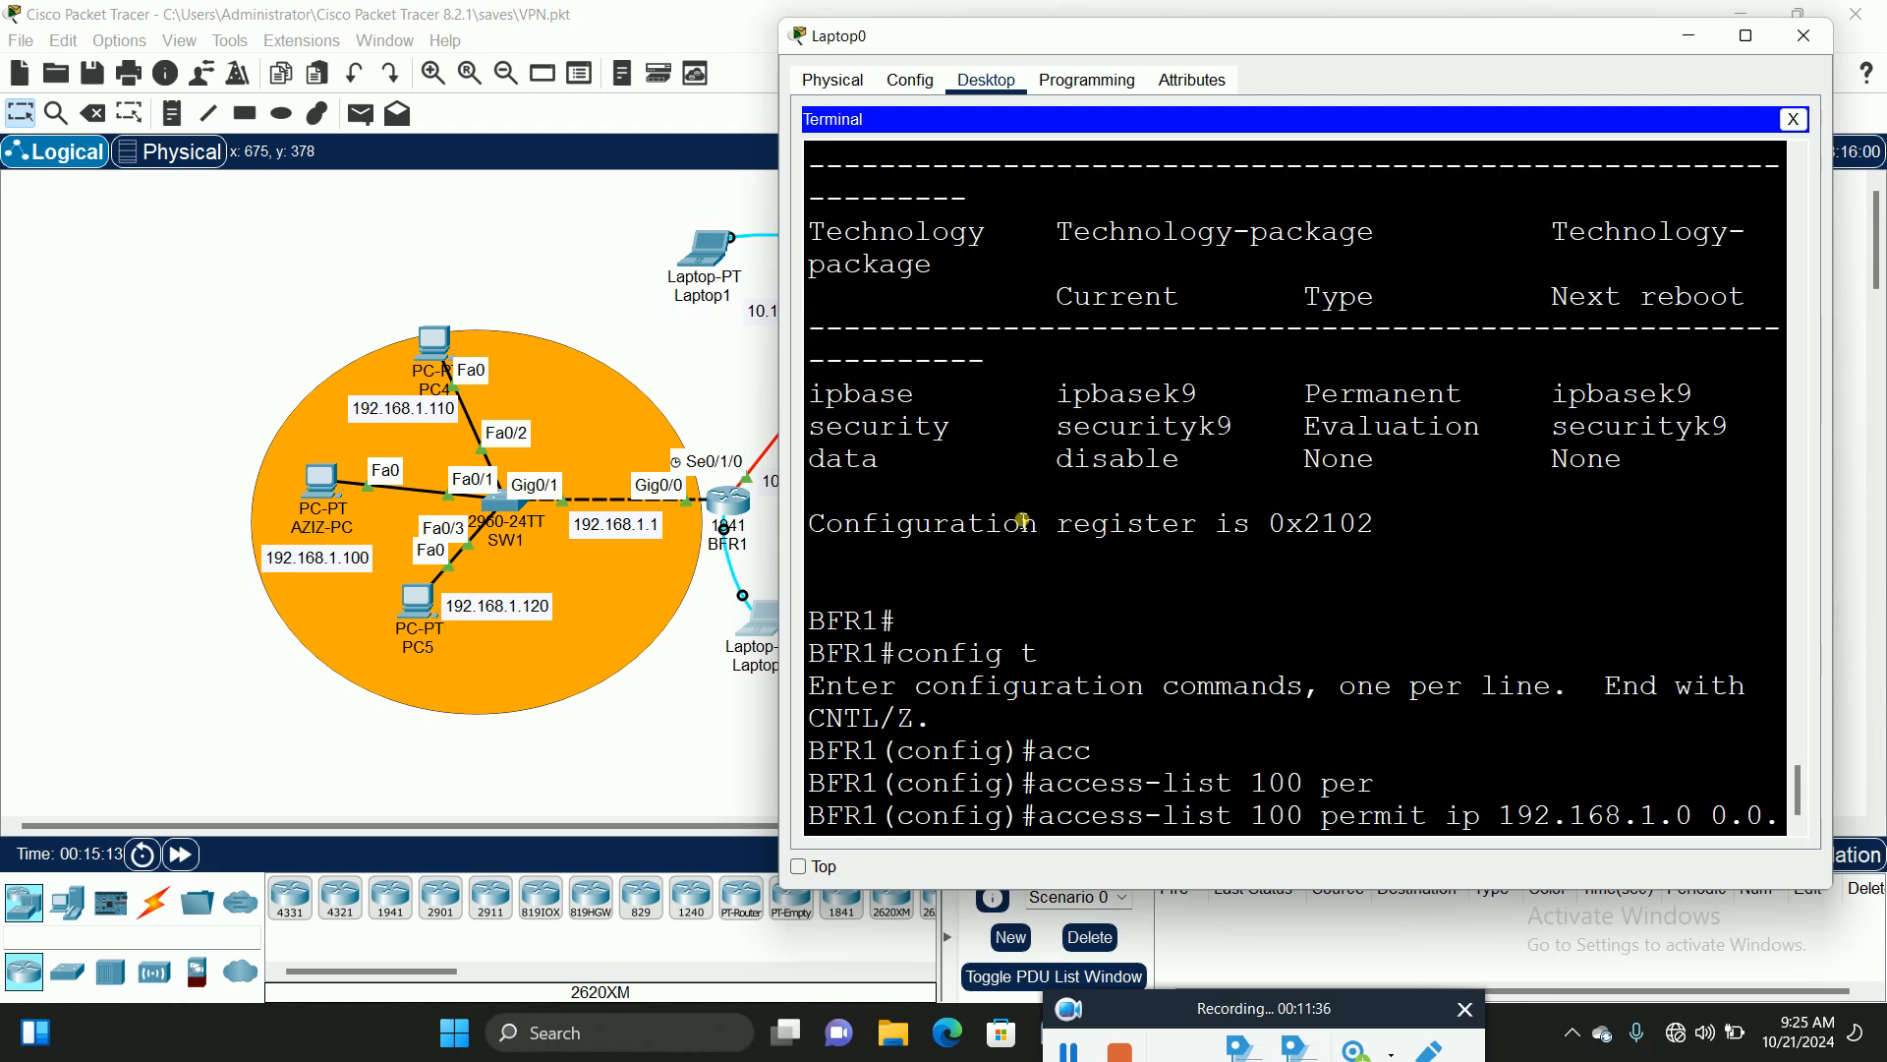
{"action": "type", "text": "0.255"}
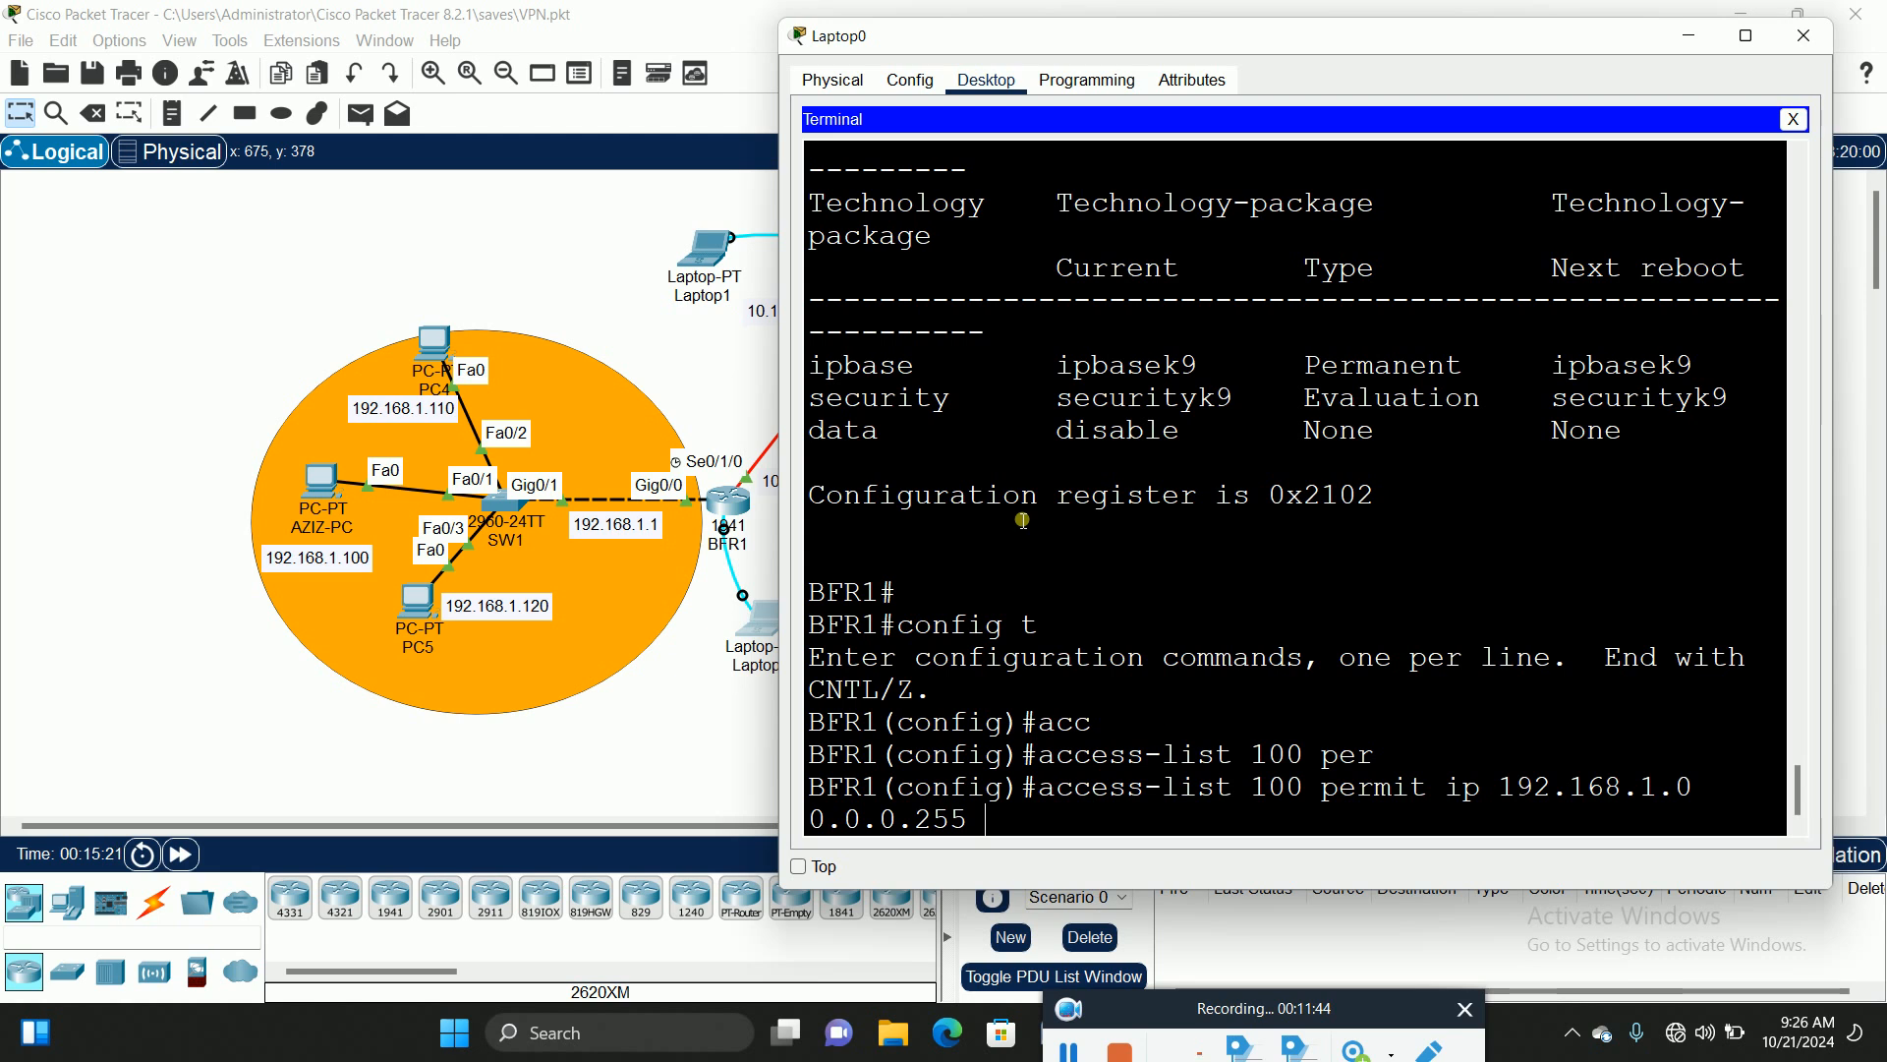
{"action": "left_click", "coordinate": [494, 234]}
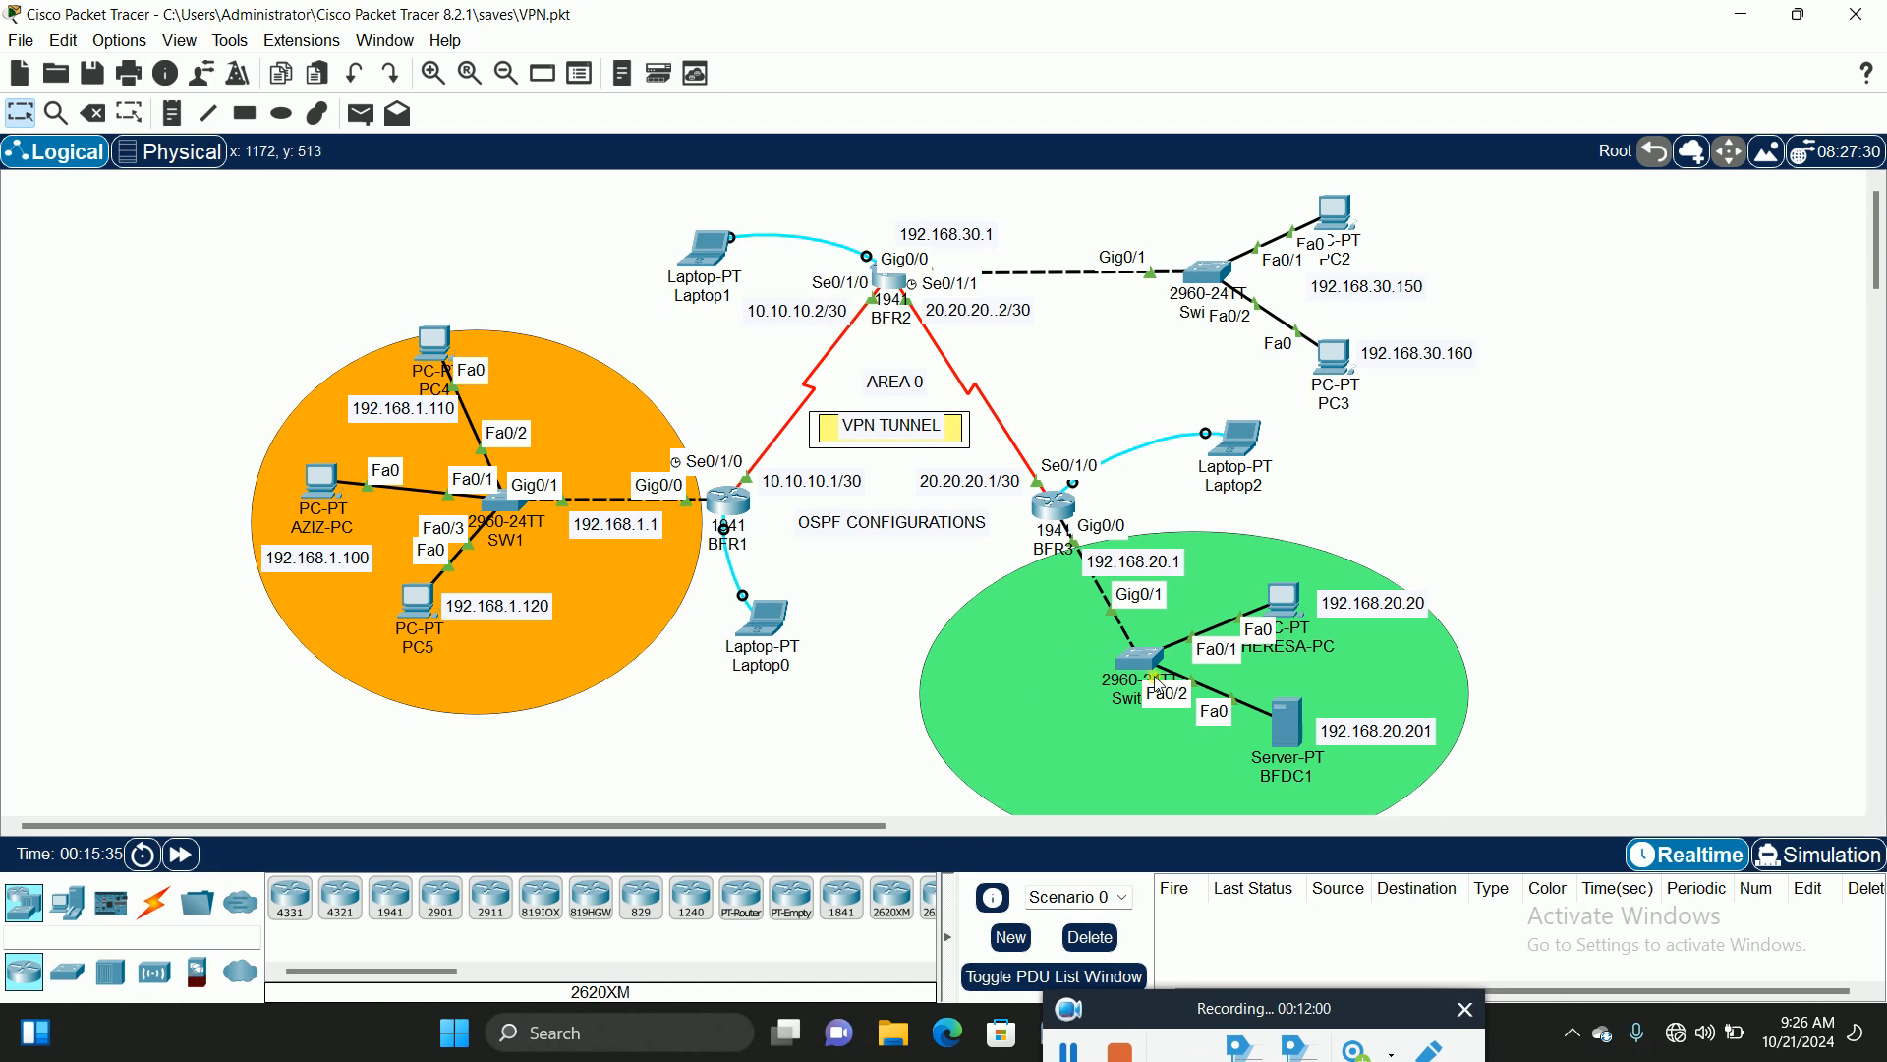
Step: Click Laptop0 in the topology to bring its terminal back
{"action": "left_click", "coordinate": [764, 620]}
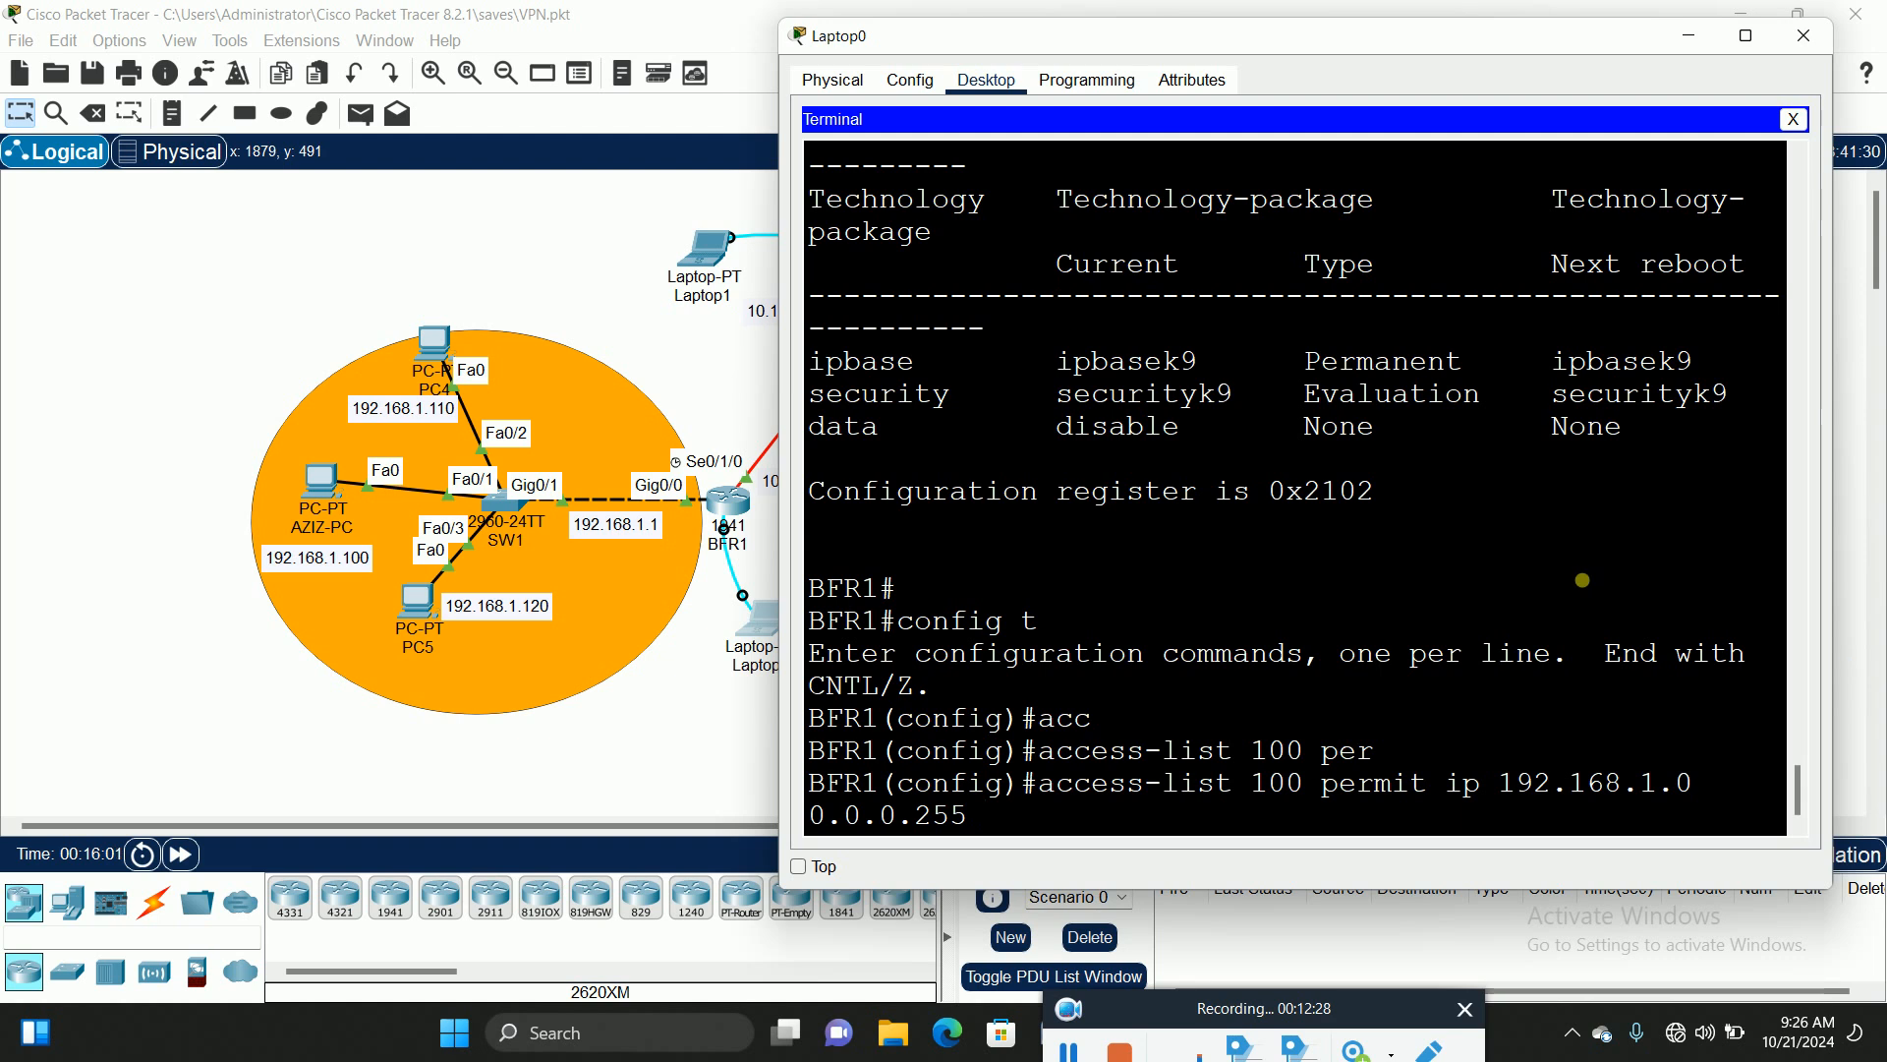
Step: Finish access-list 100 with destination 192.168.20.0 0.0.0.255 and submit it
{"action": "left_click_drag", "start_coordinate": [1402, 43], "coordinate": [621, 124]}
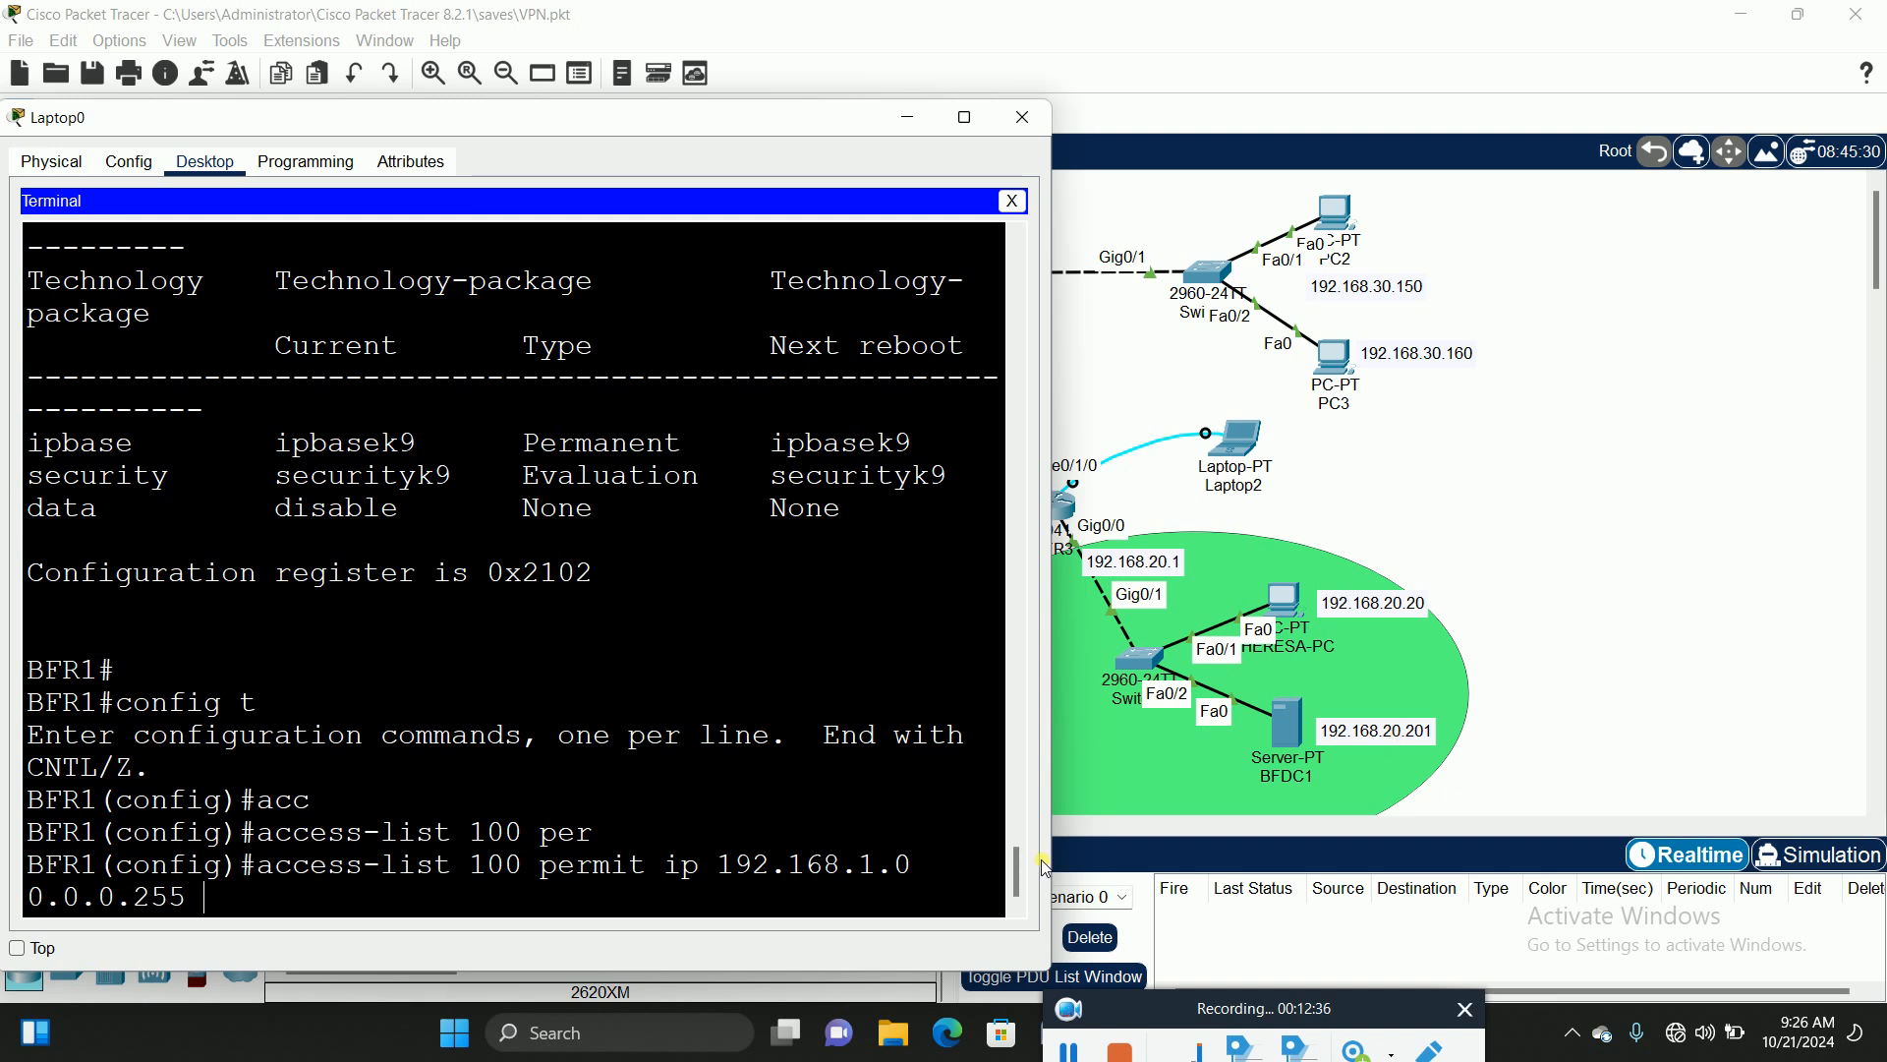
{"action": "type", "text": "192.168.20.0"}
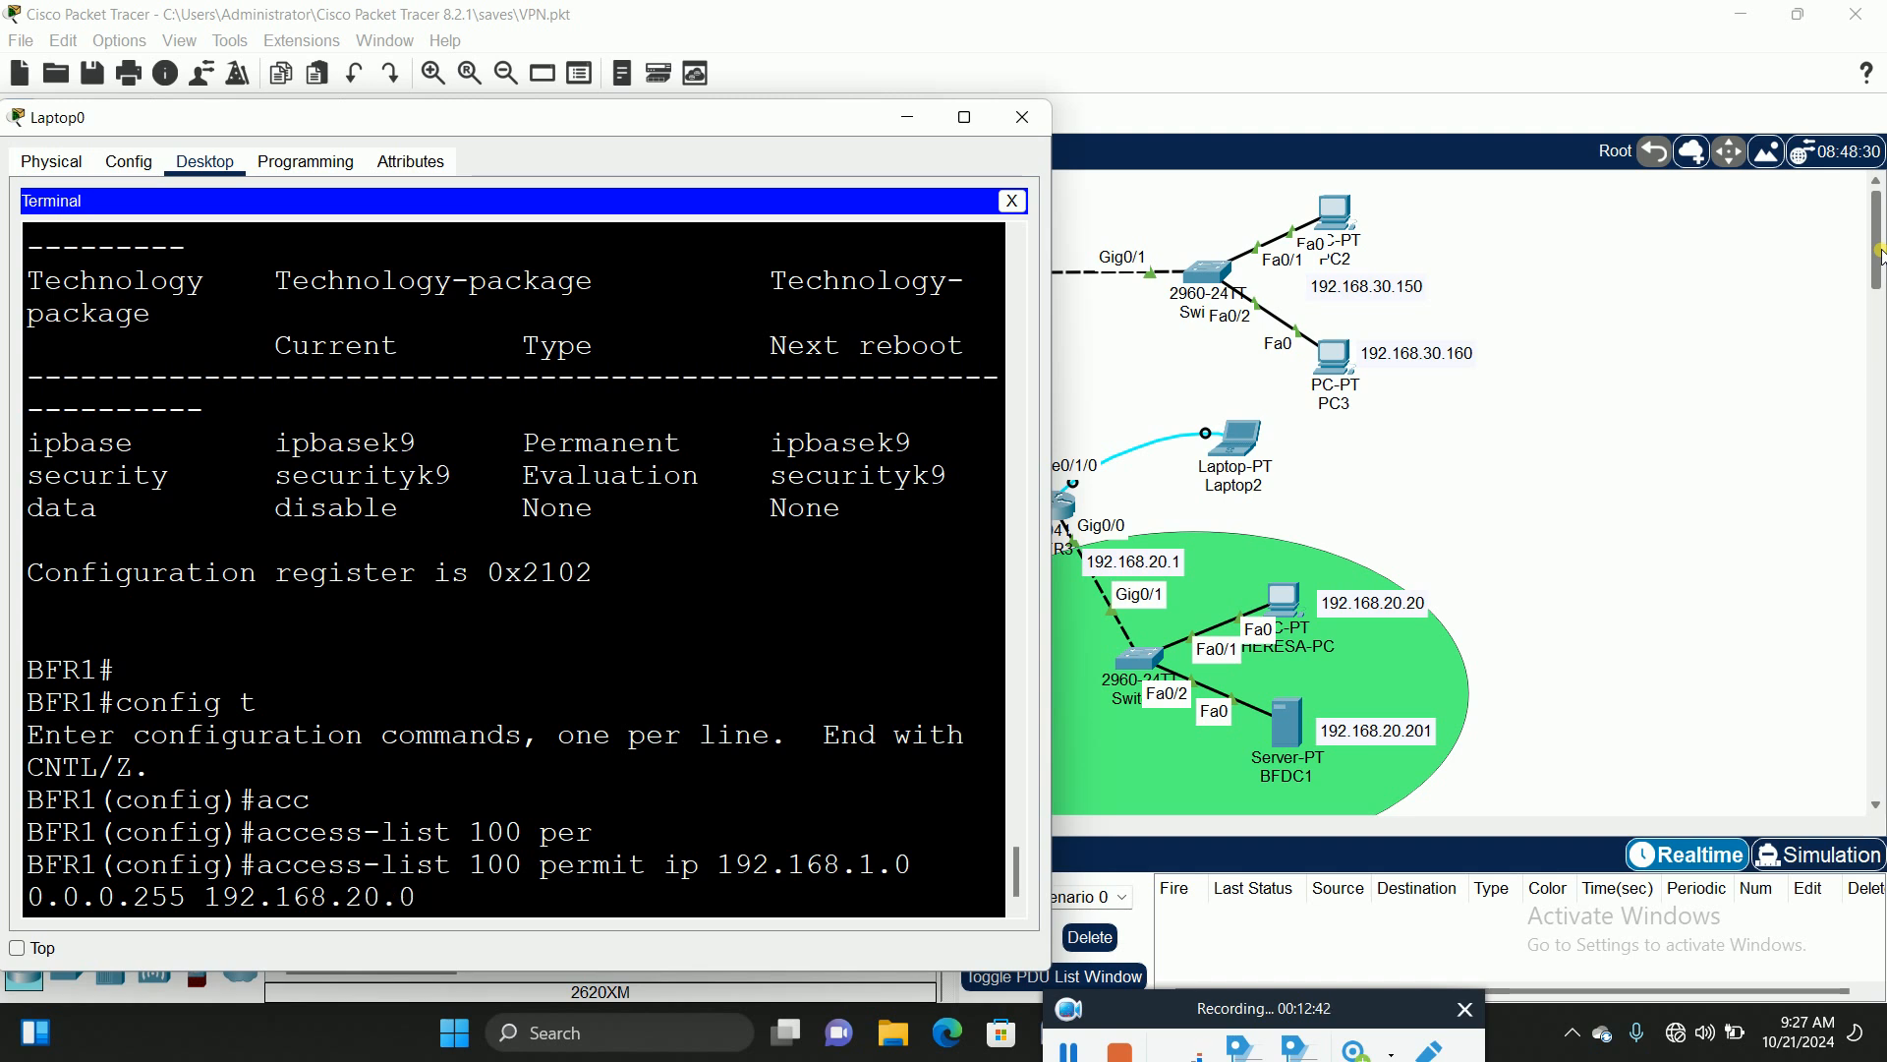
{"action": "type", "text": " 0.0.0.255"}
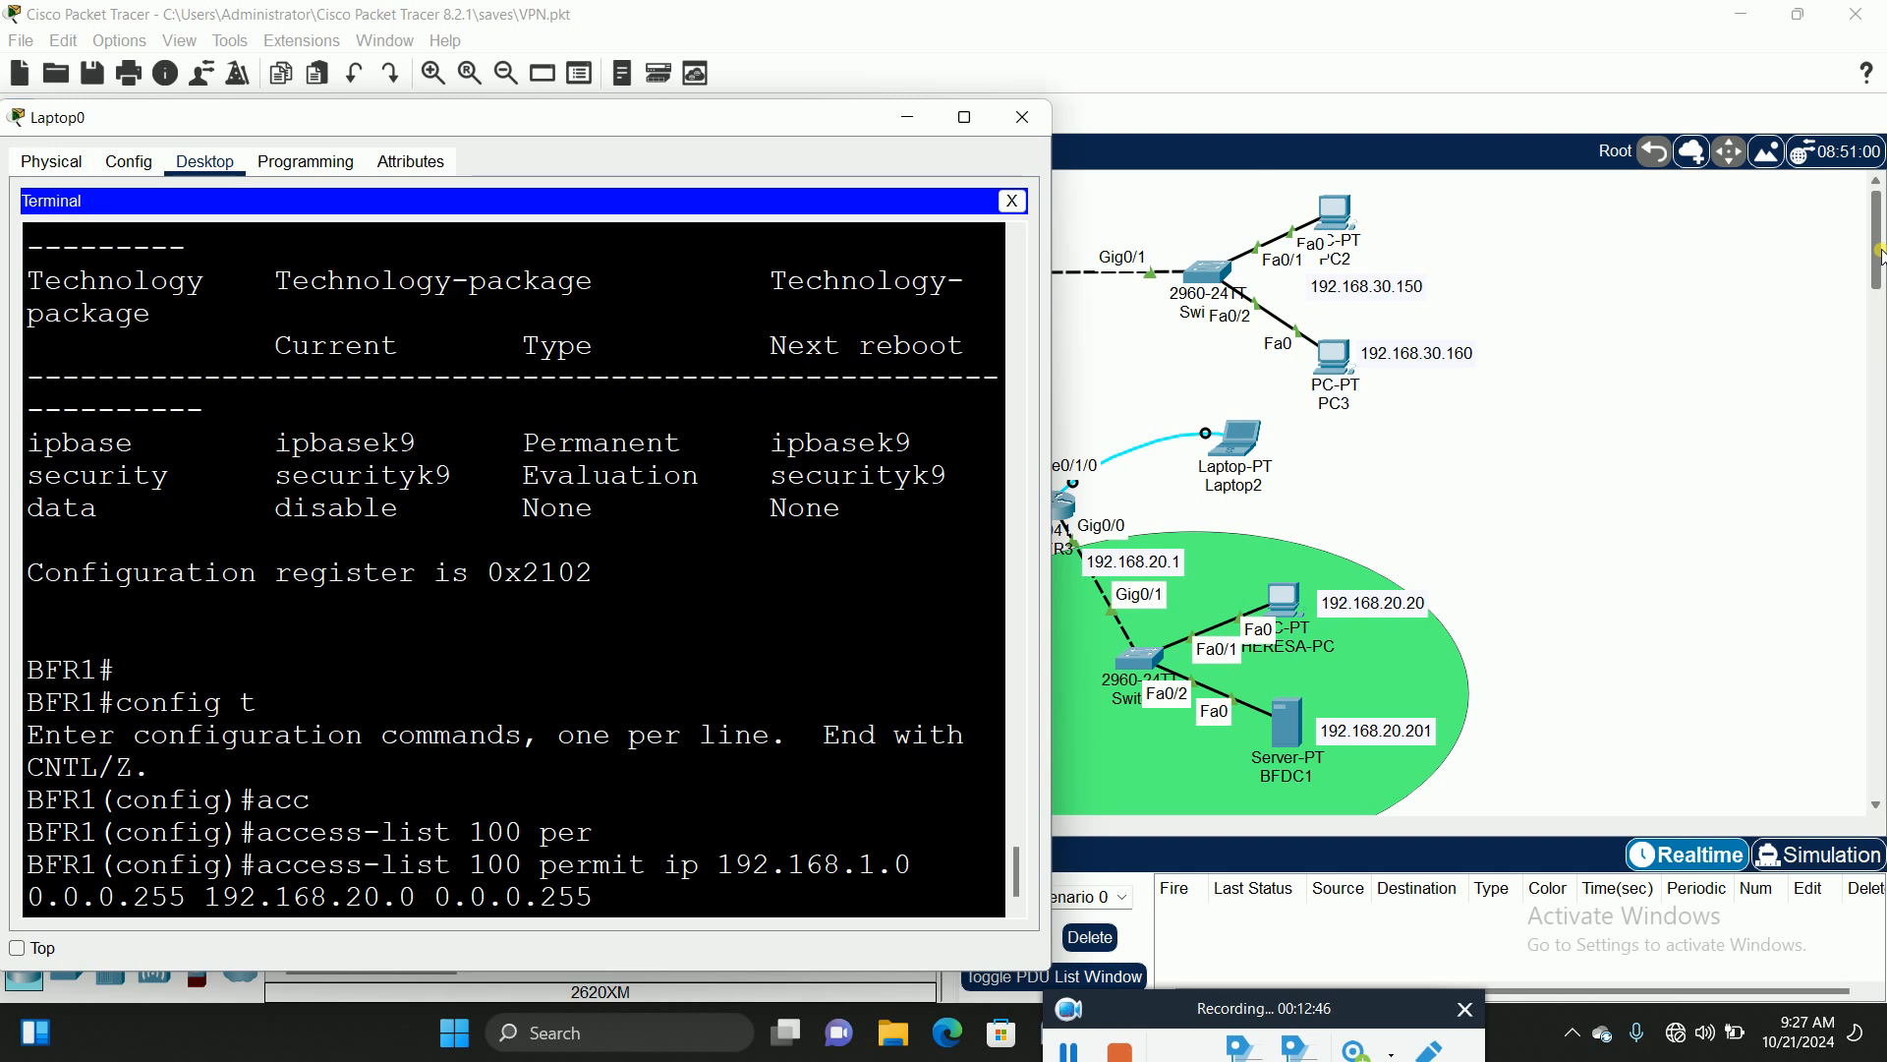
{"action": "key", "text": "Return"}
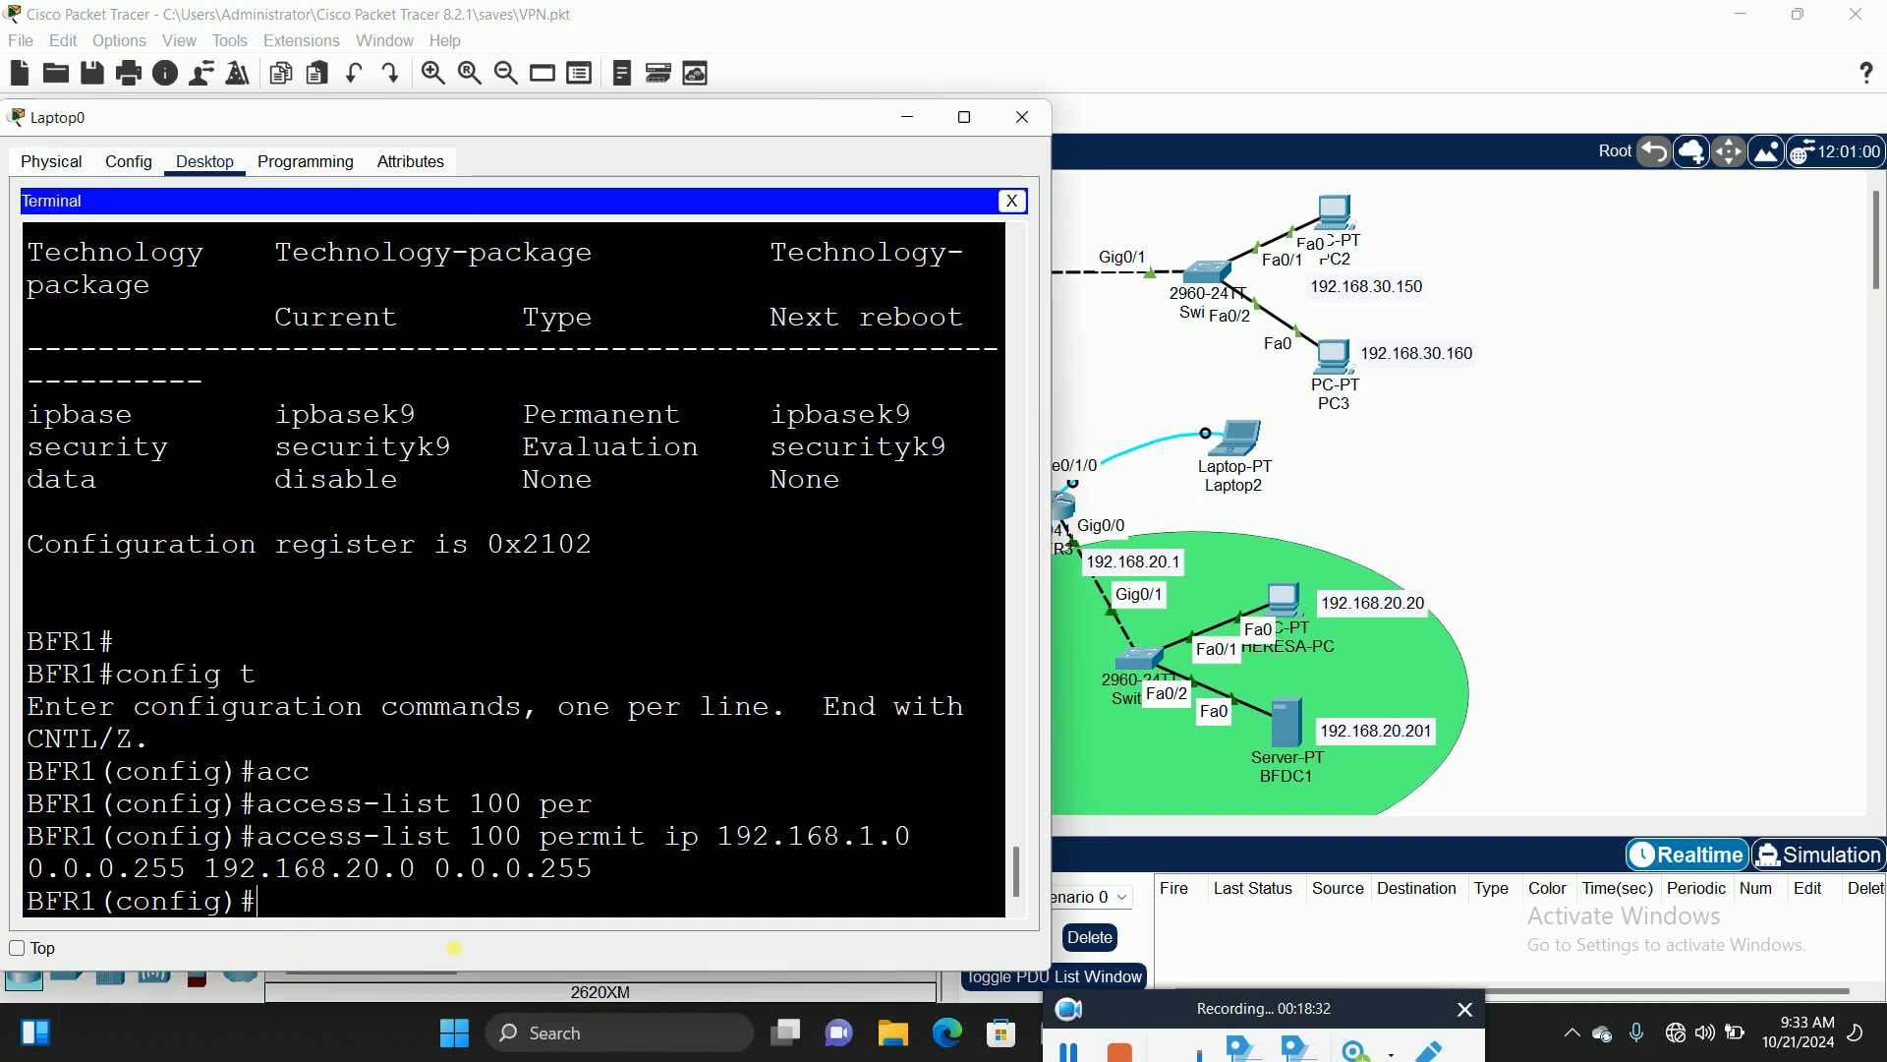
Step: Create ISAKMP policy 20 on BFR1 with crypto isakmp policy 20, checking ? help at each keyword
{"action": "type", "text": "cry"}
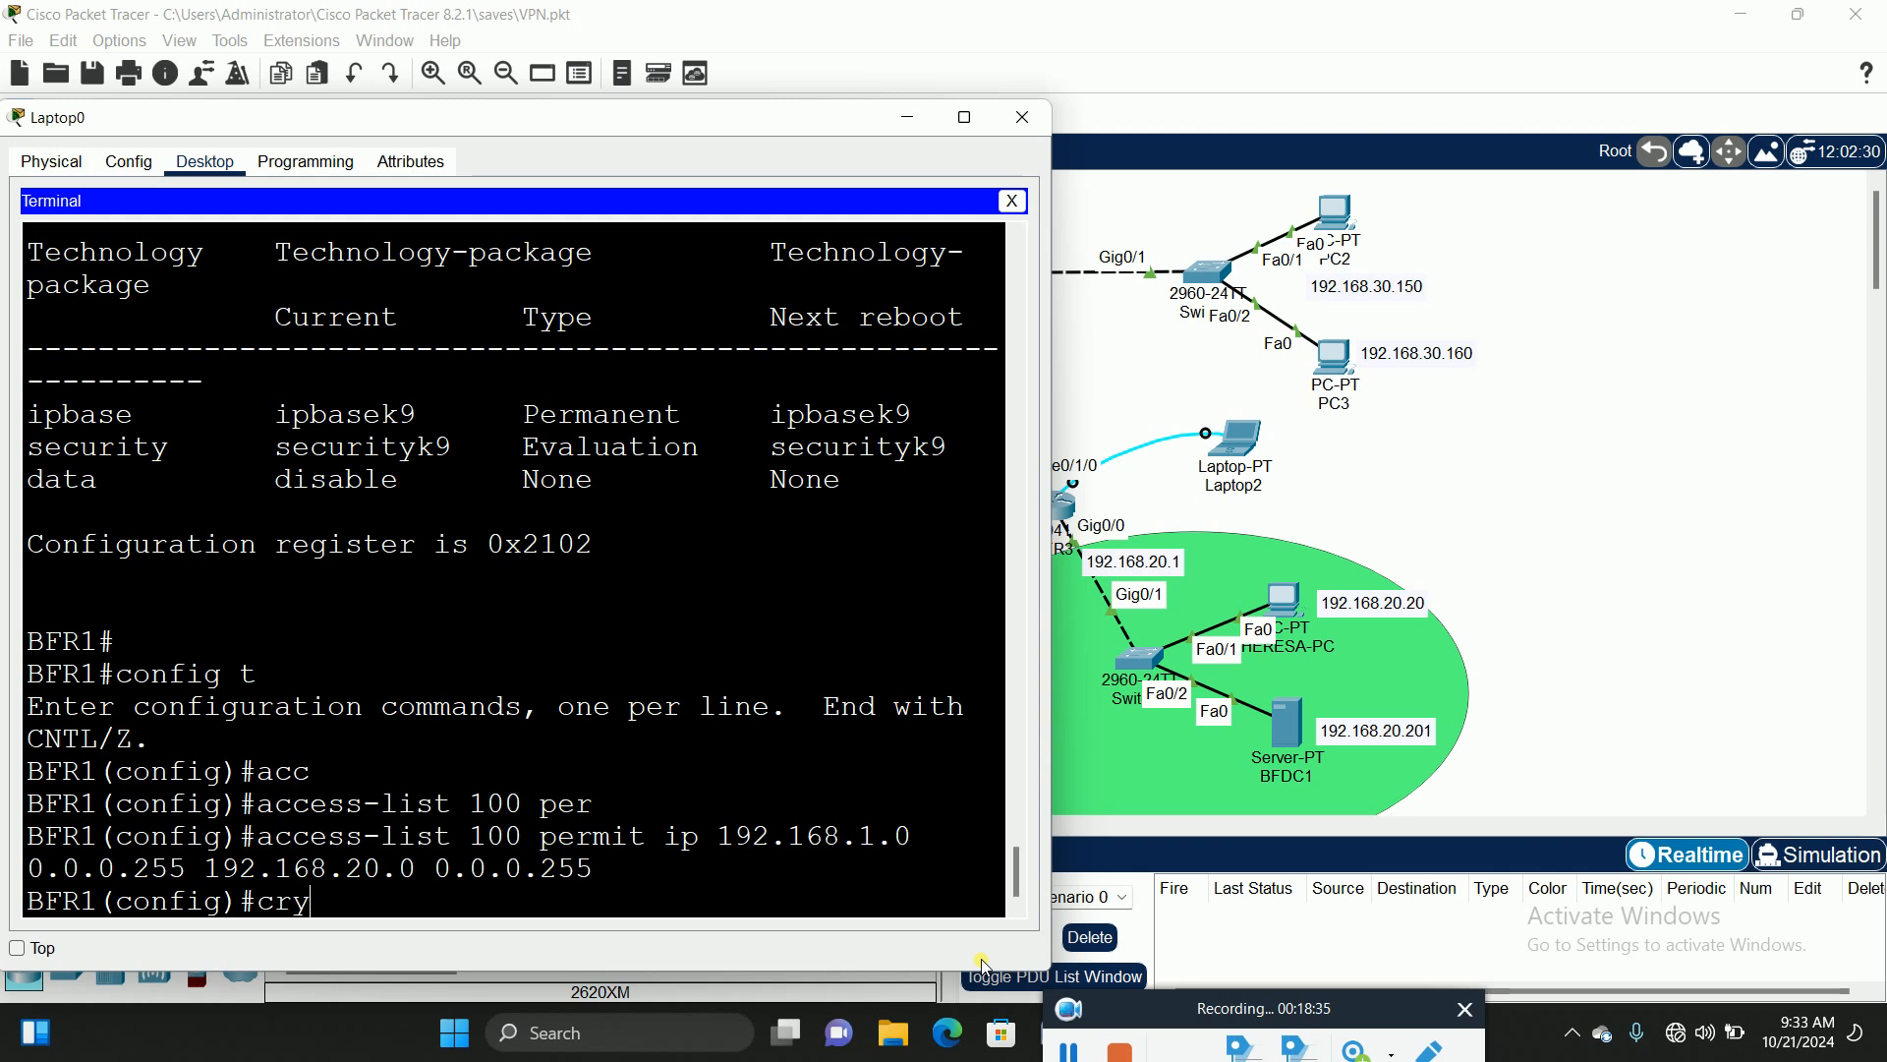
{"action": "key", "text": "Tab"}
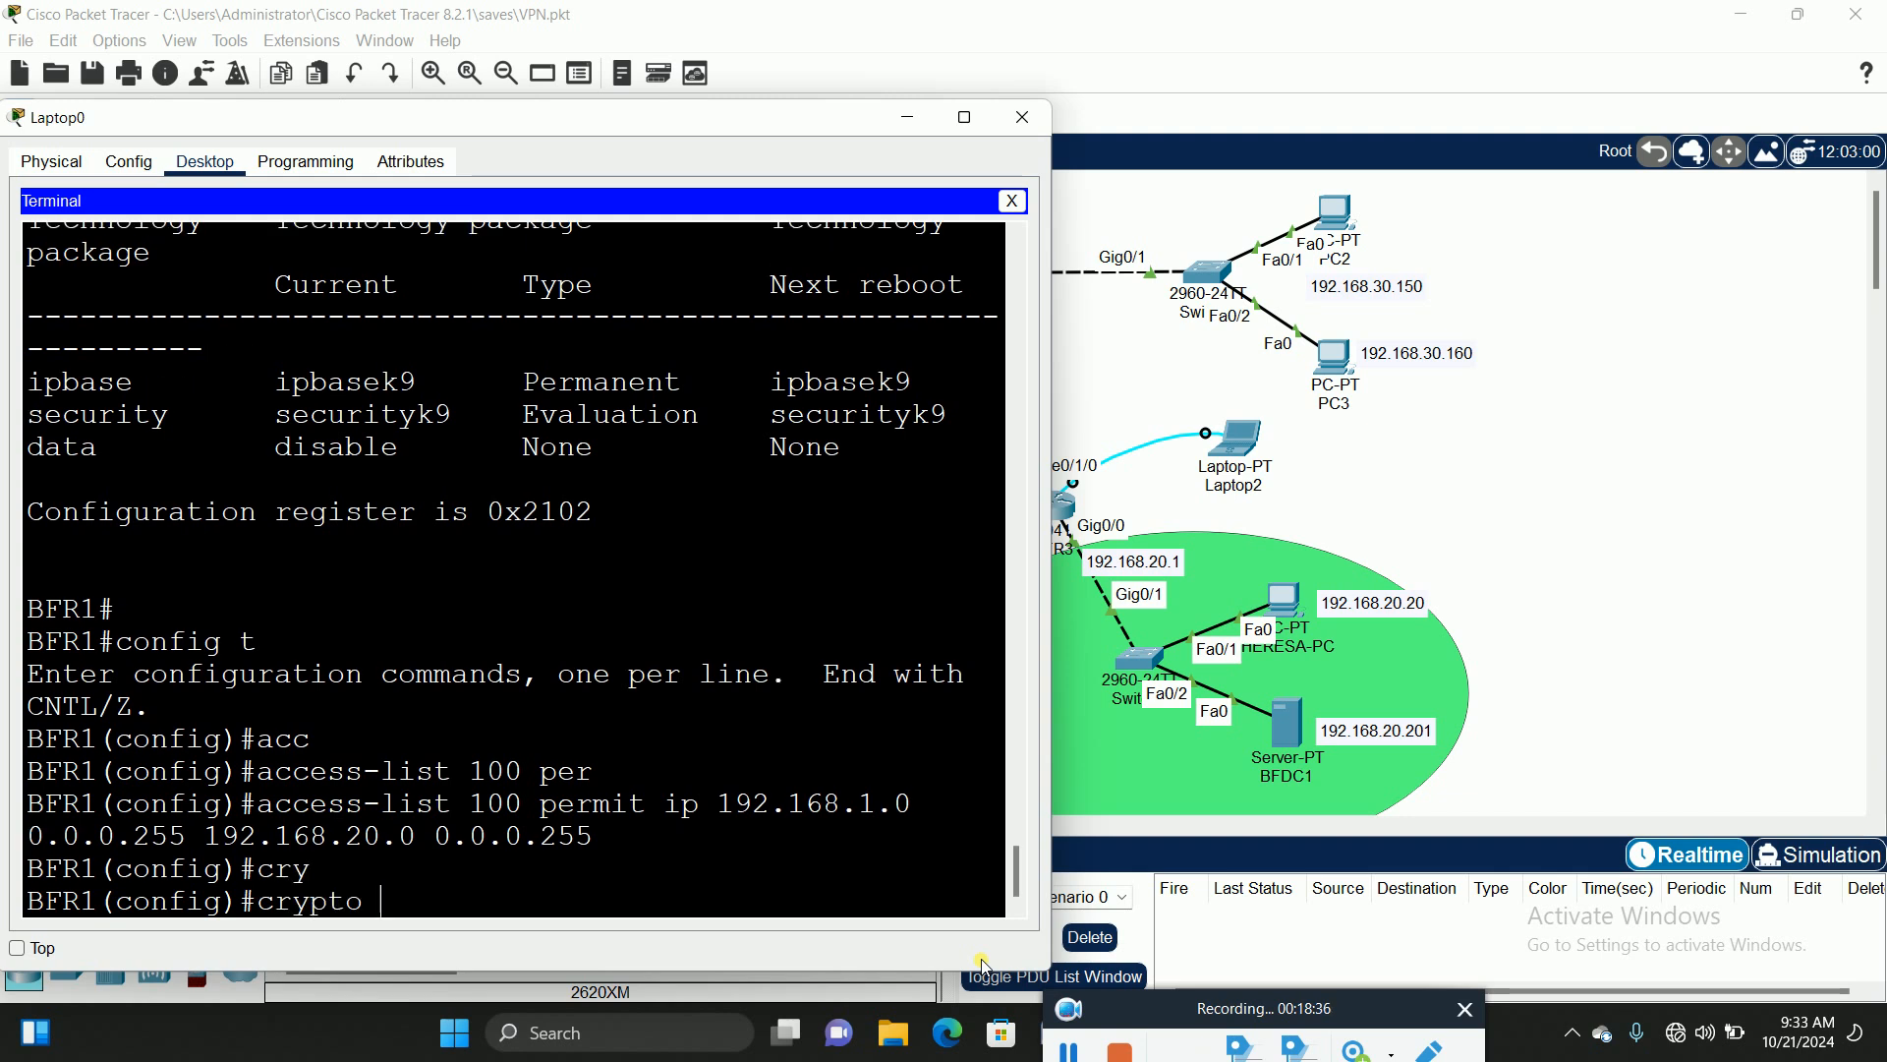
{"action": "type", "text": "?"}
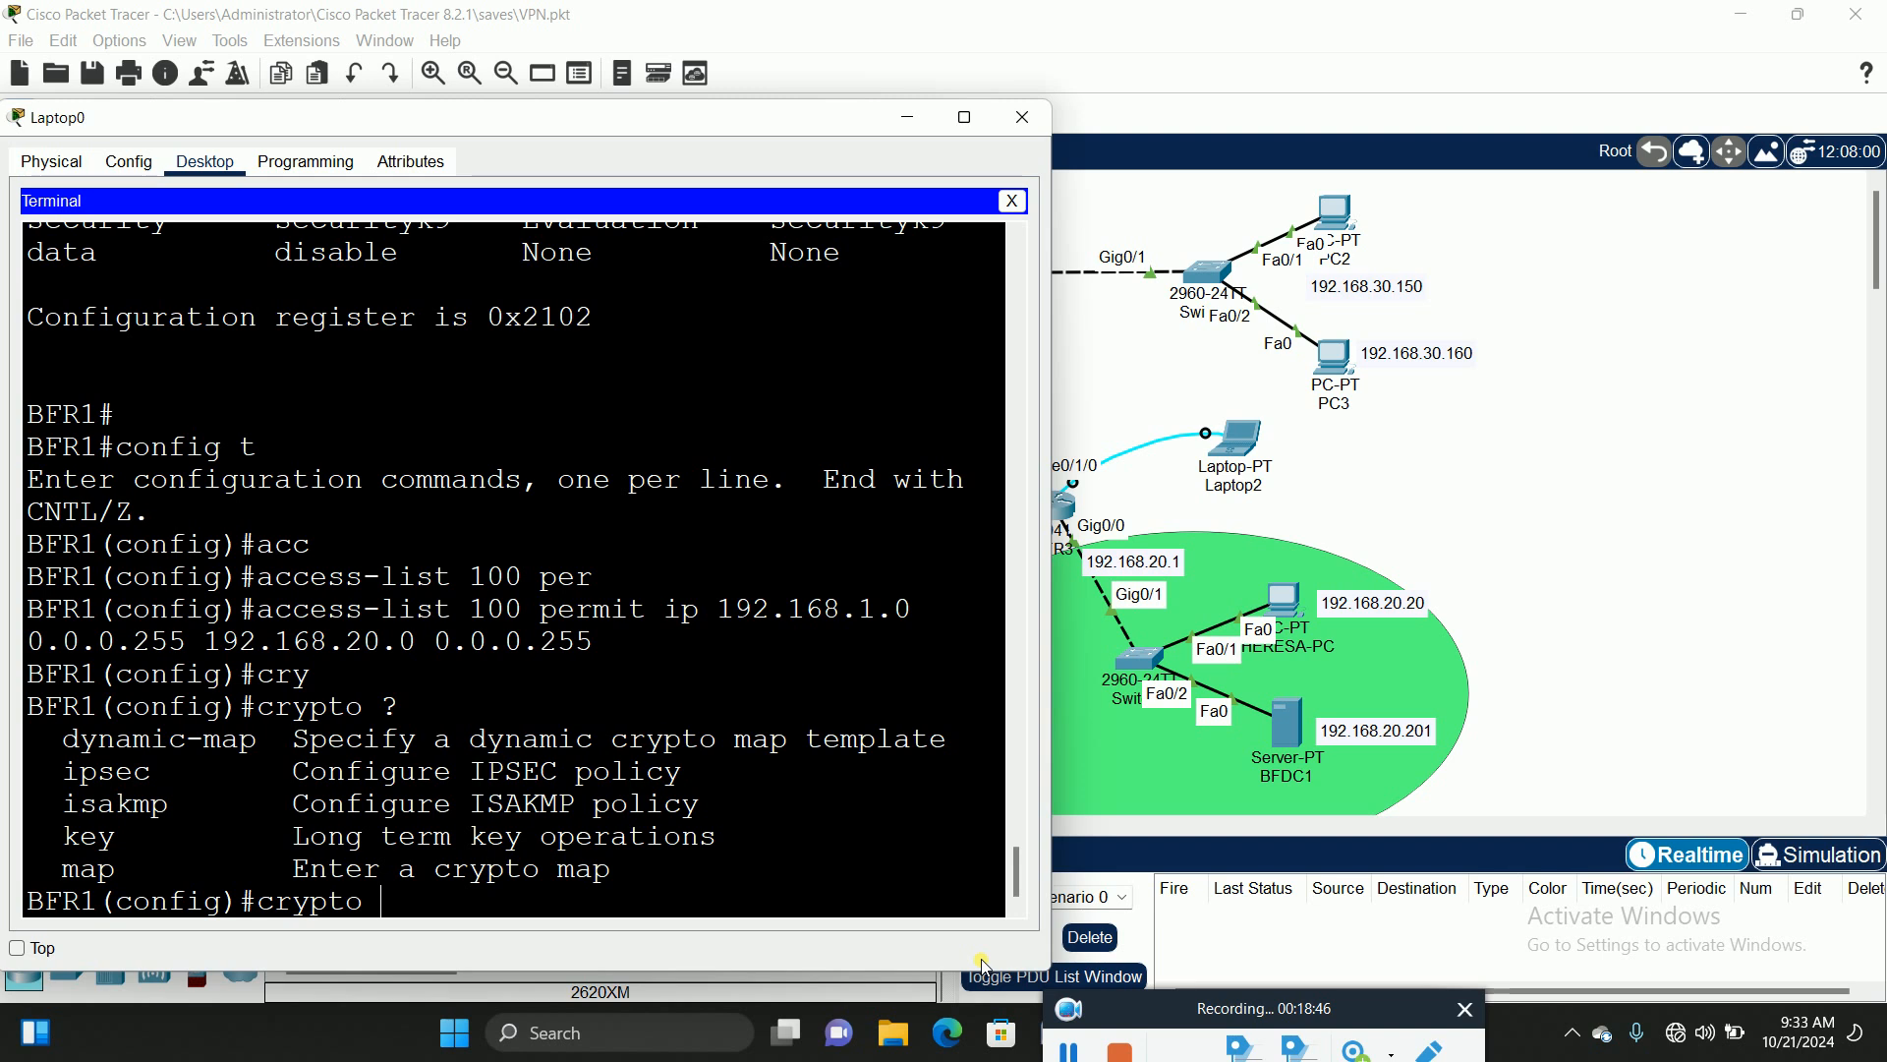
{"action": "type", "text": "is"}
{"action": "key", "text": "Tab"}
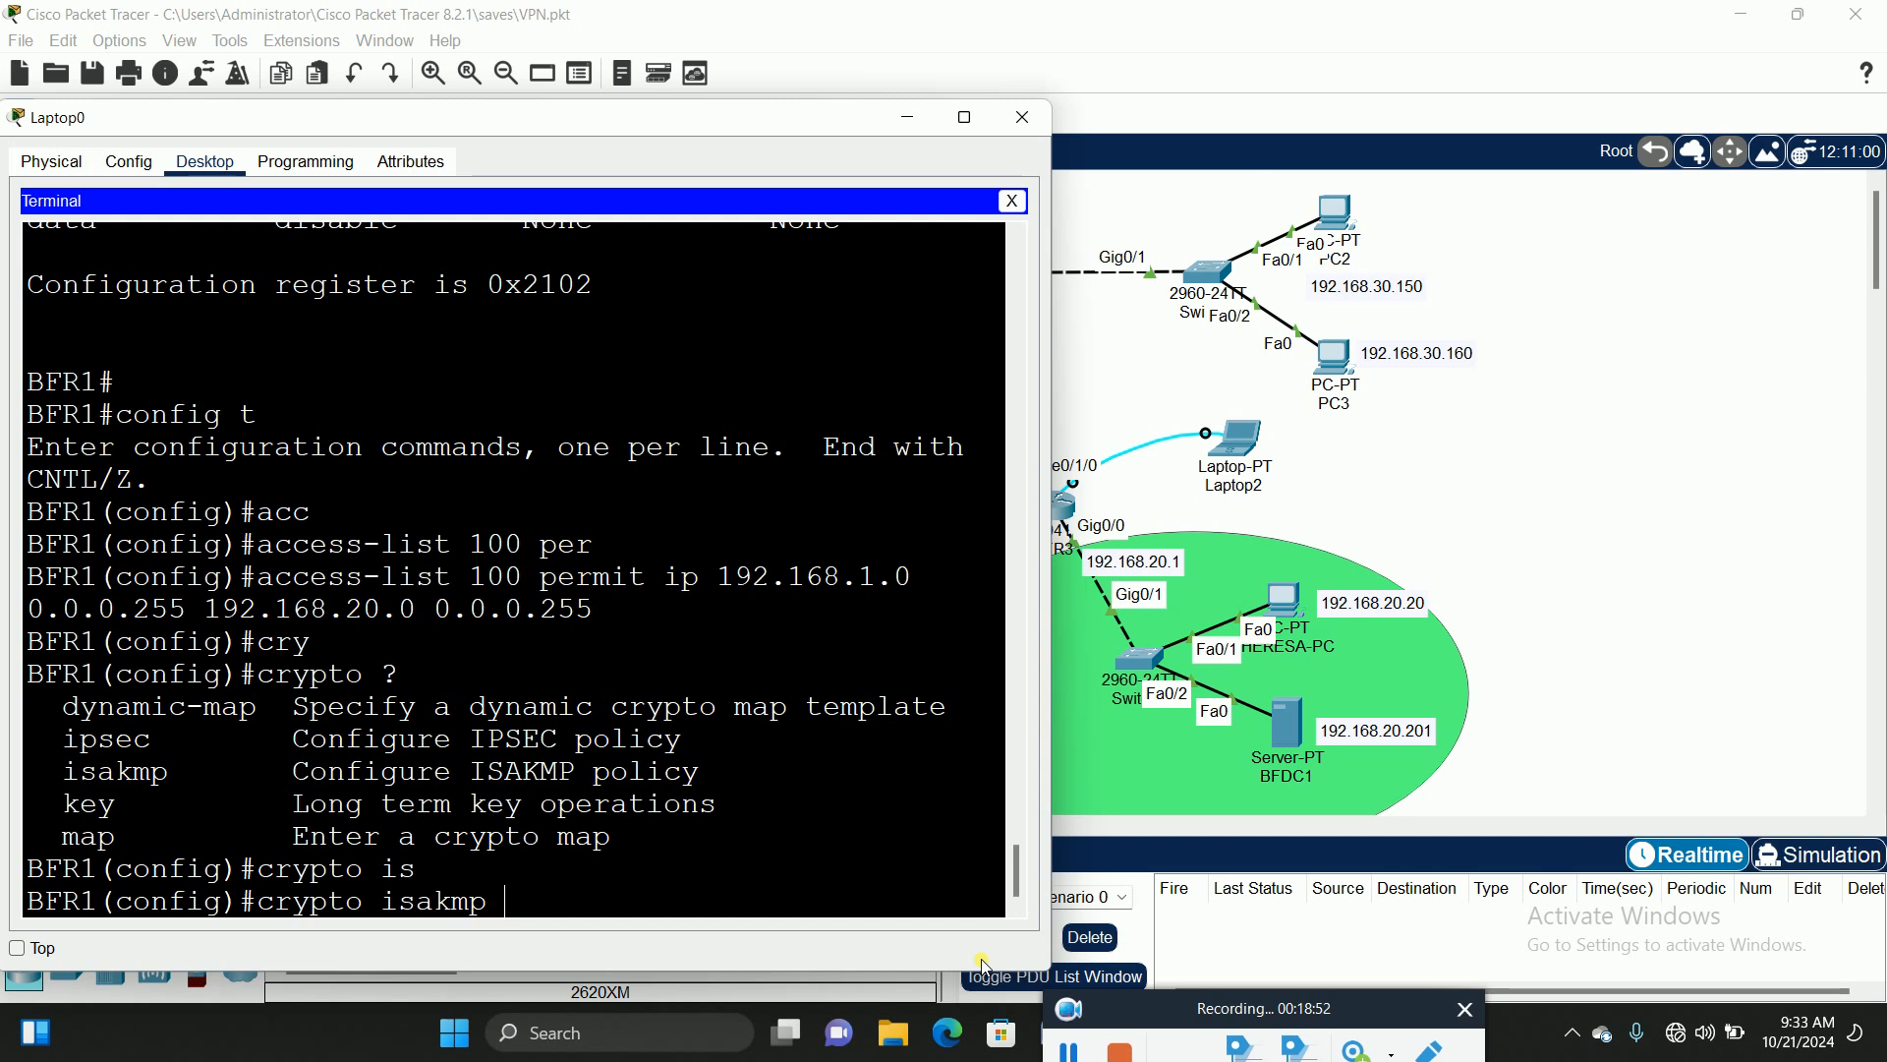
{"action": "type", "text": "?"}
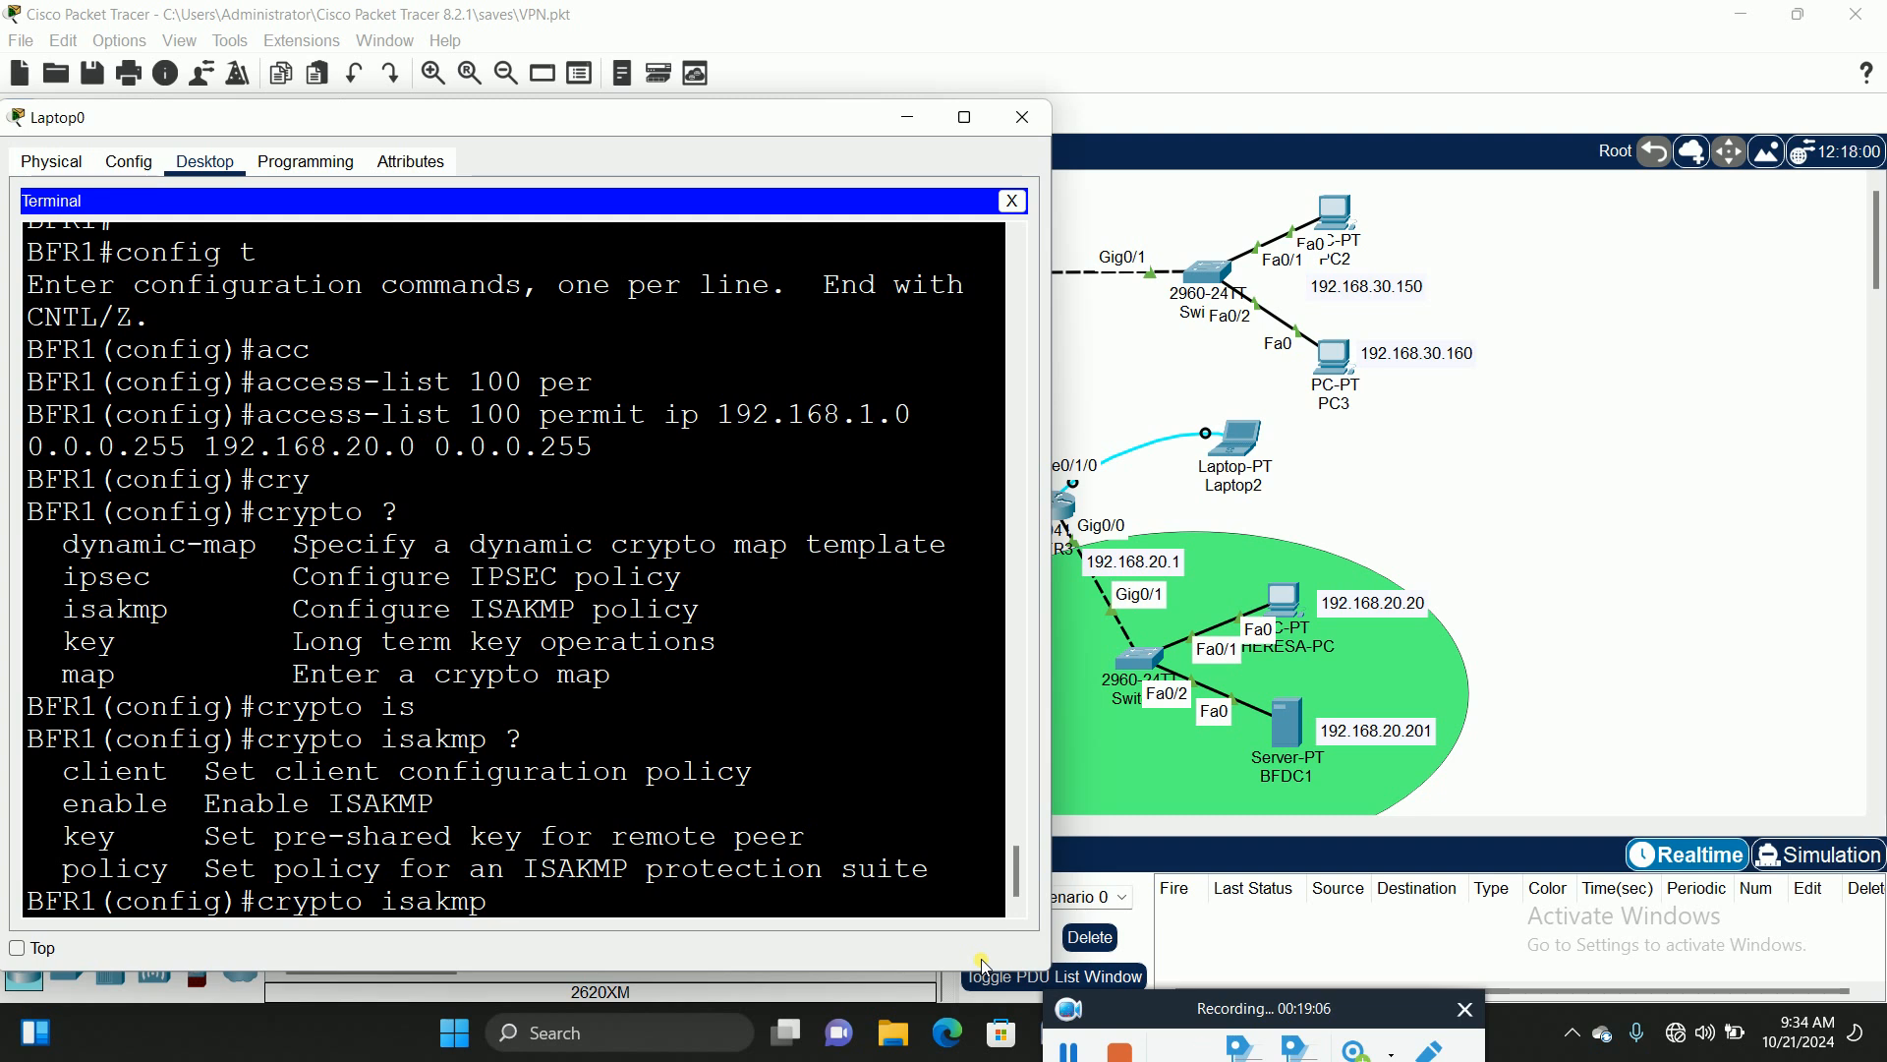
{"action": "type", "text": "po"}
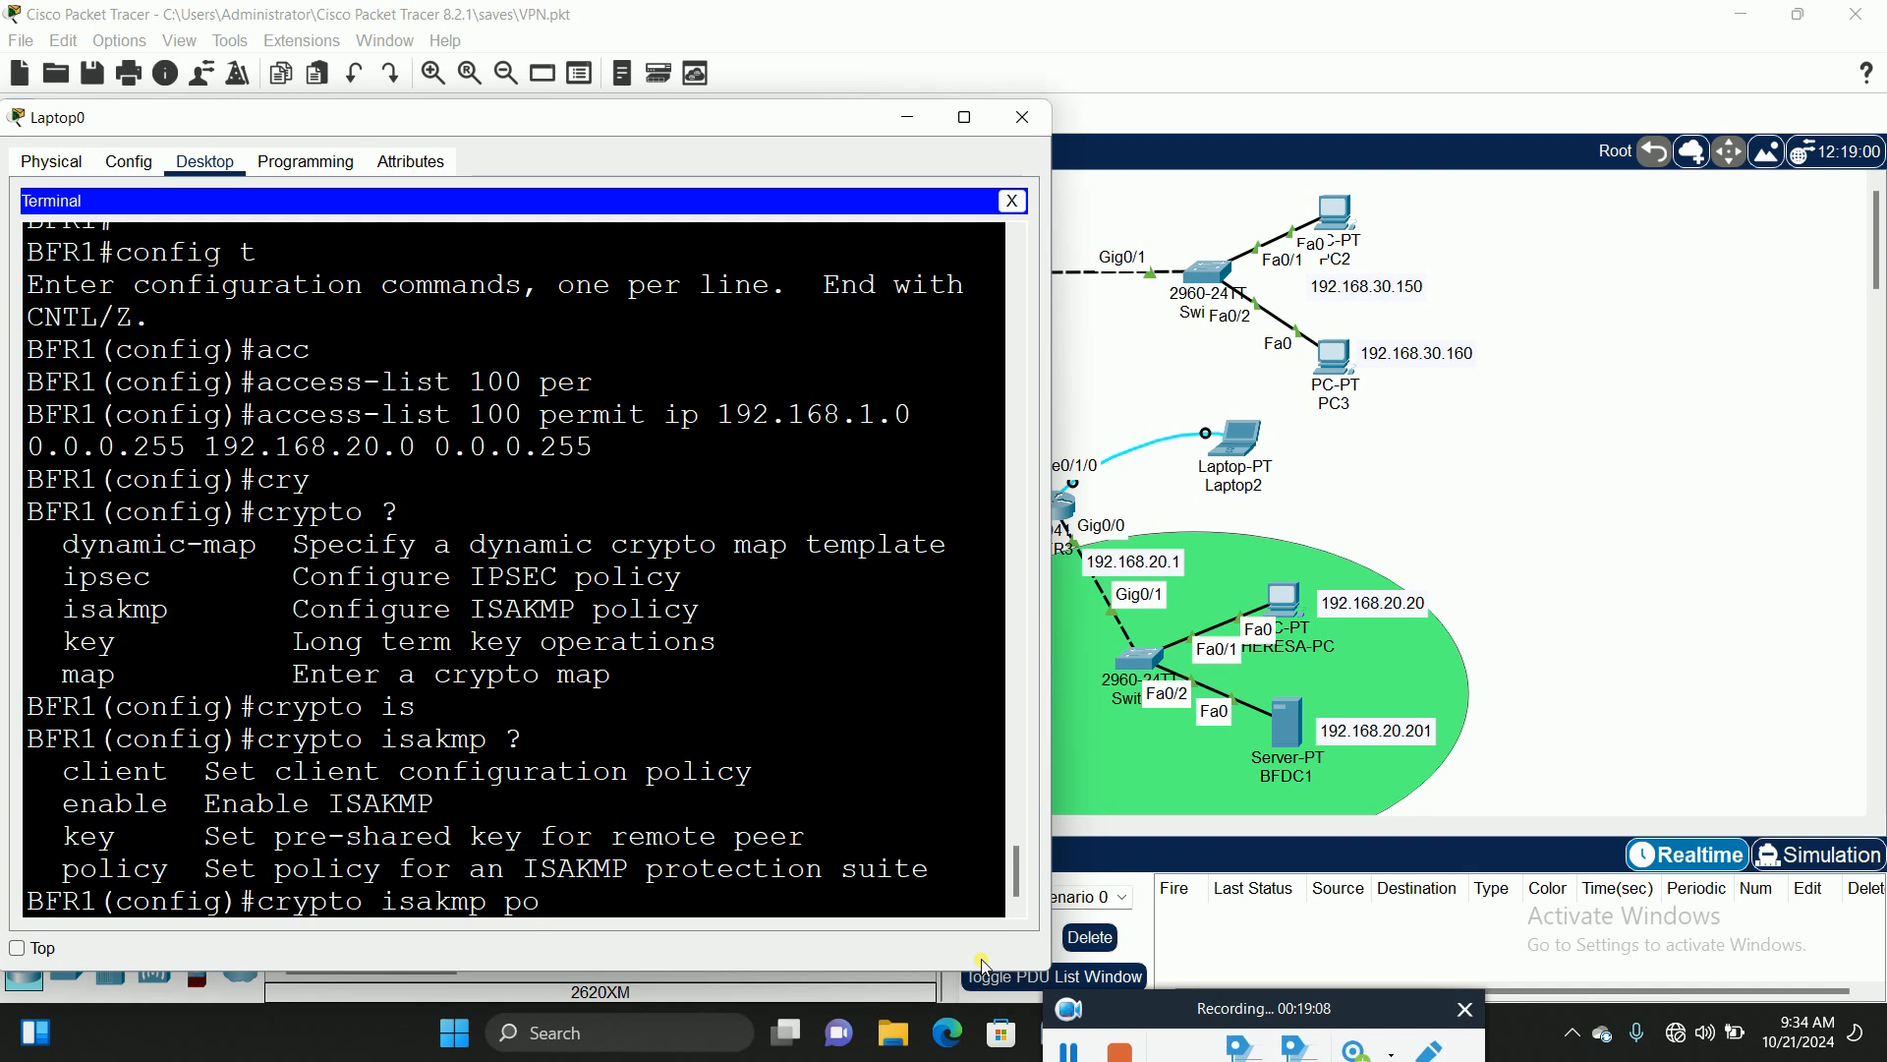
{"action": "key", "text": "Tab"}
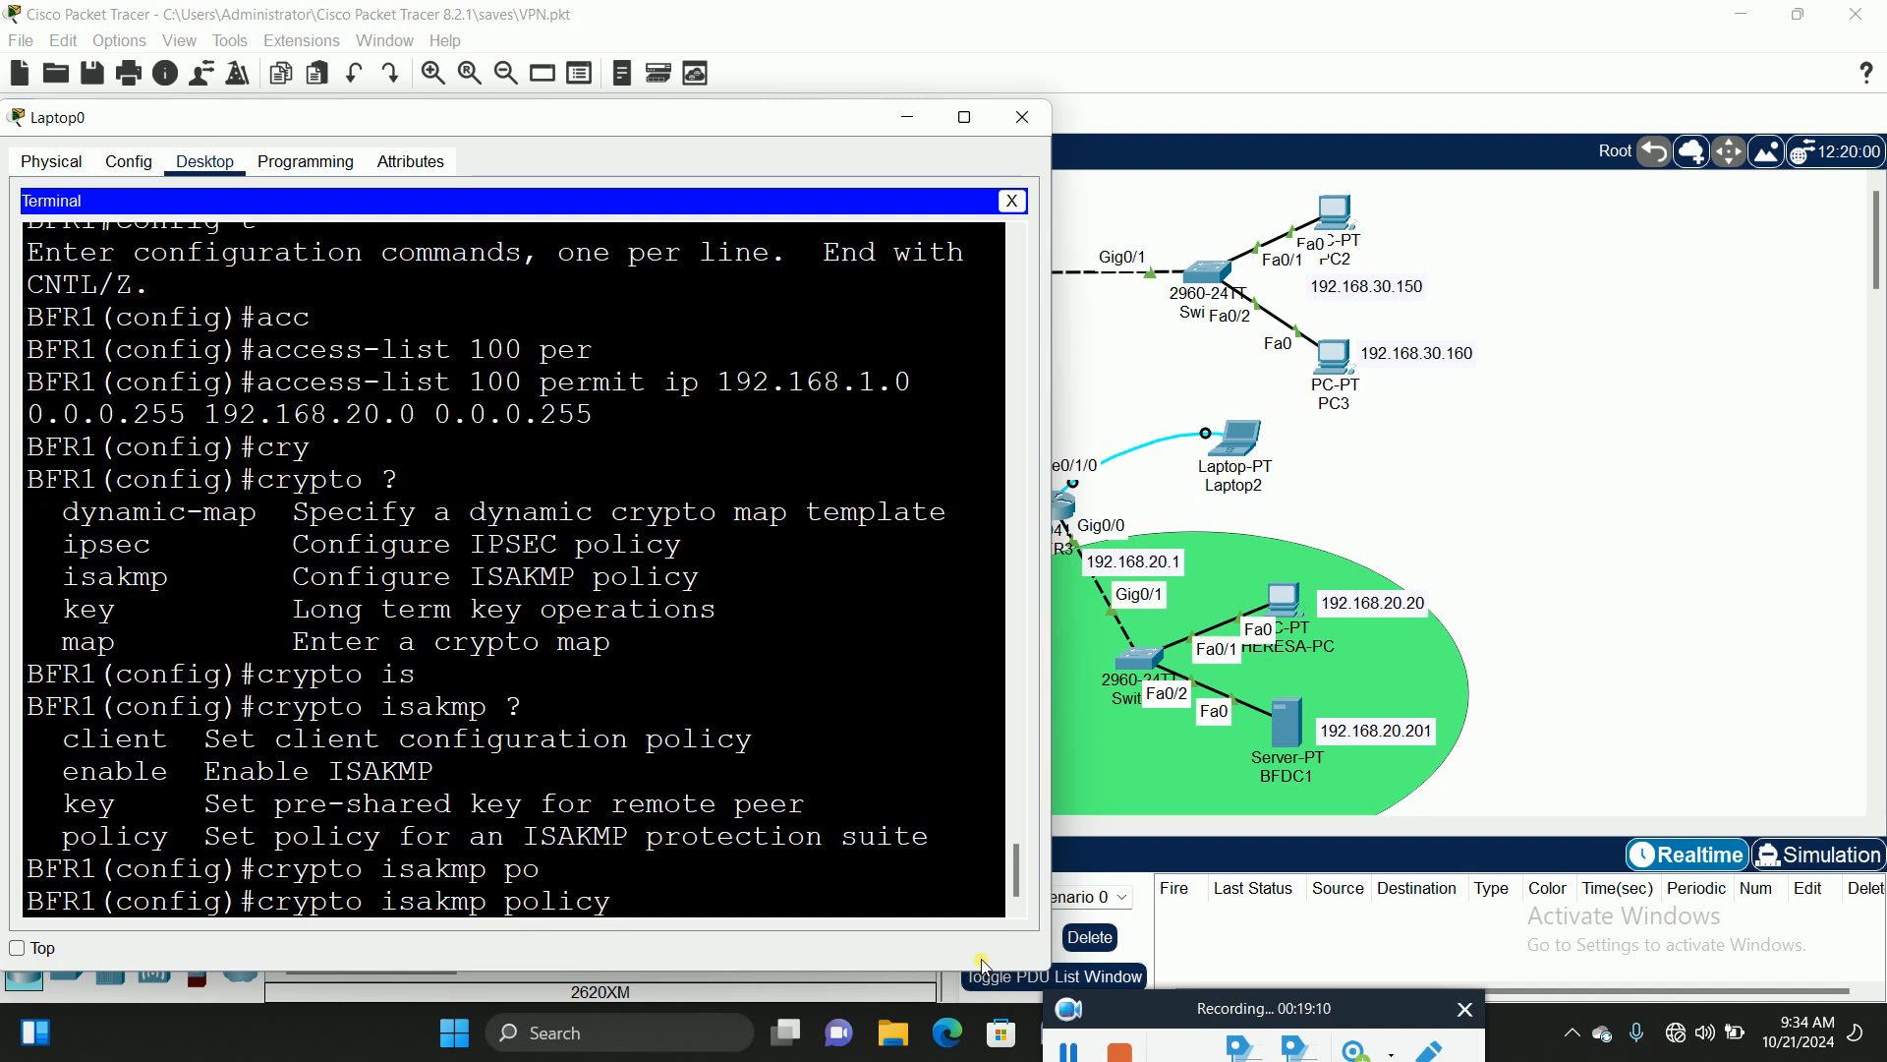
{"action": "type", "text": "?"}
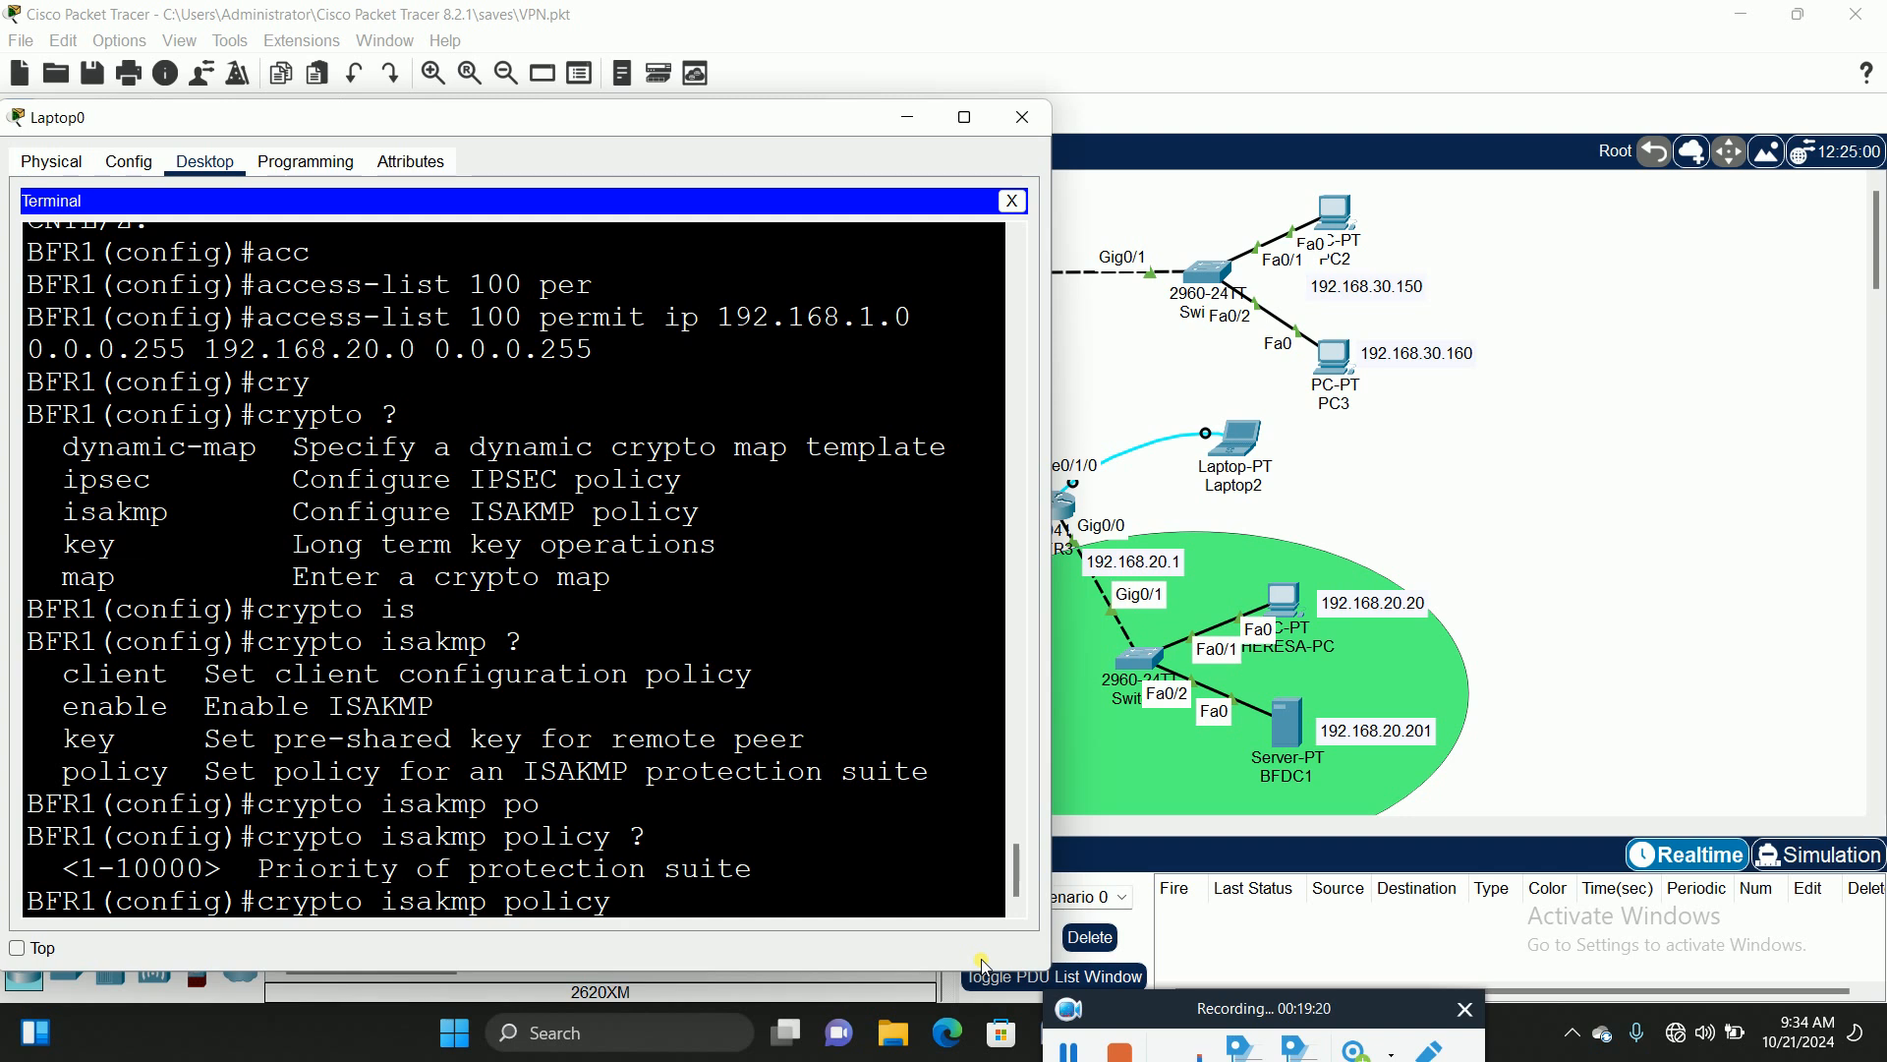
{"action": "type", "text": "20"}
{"action": "key", "text": "Return"}
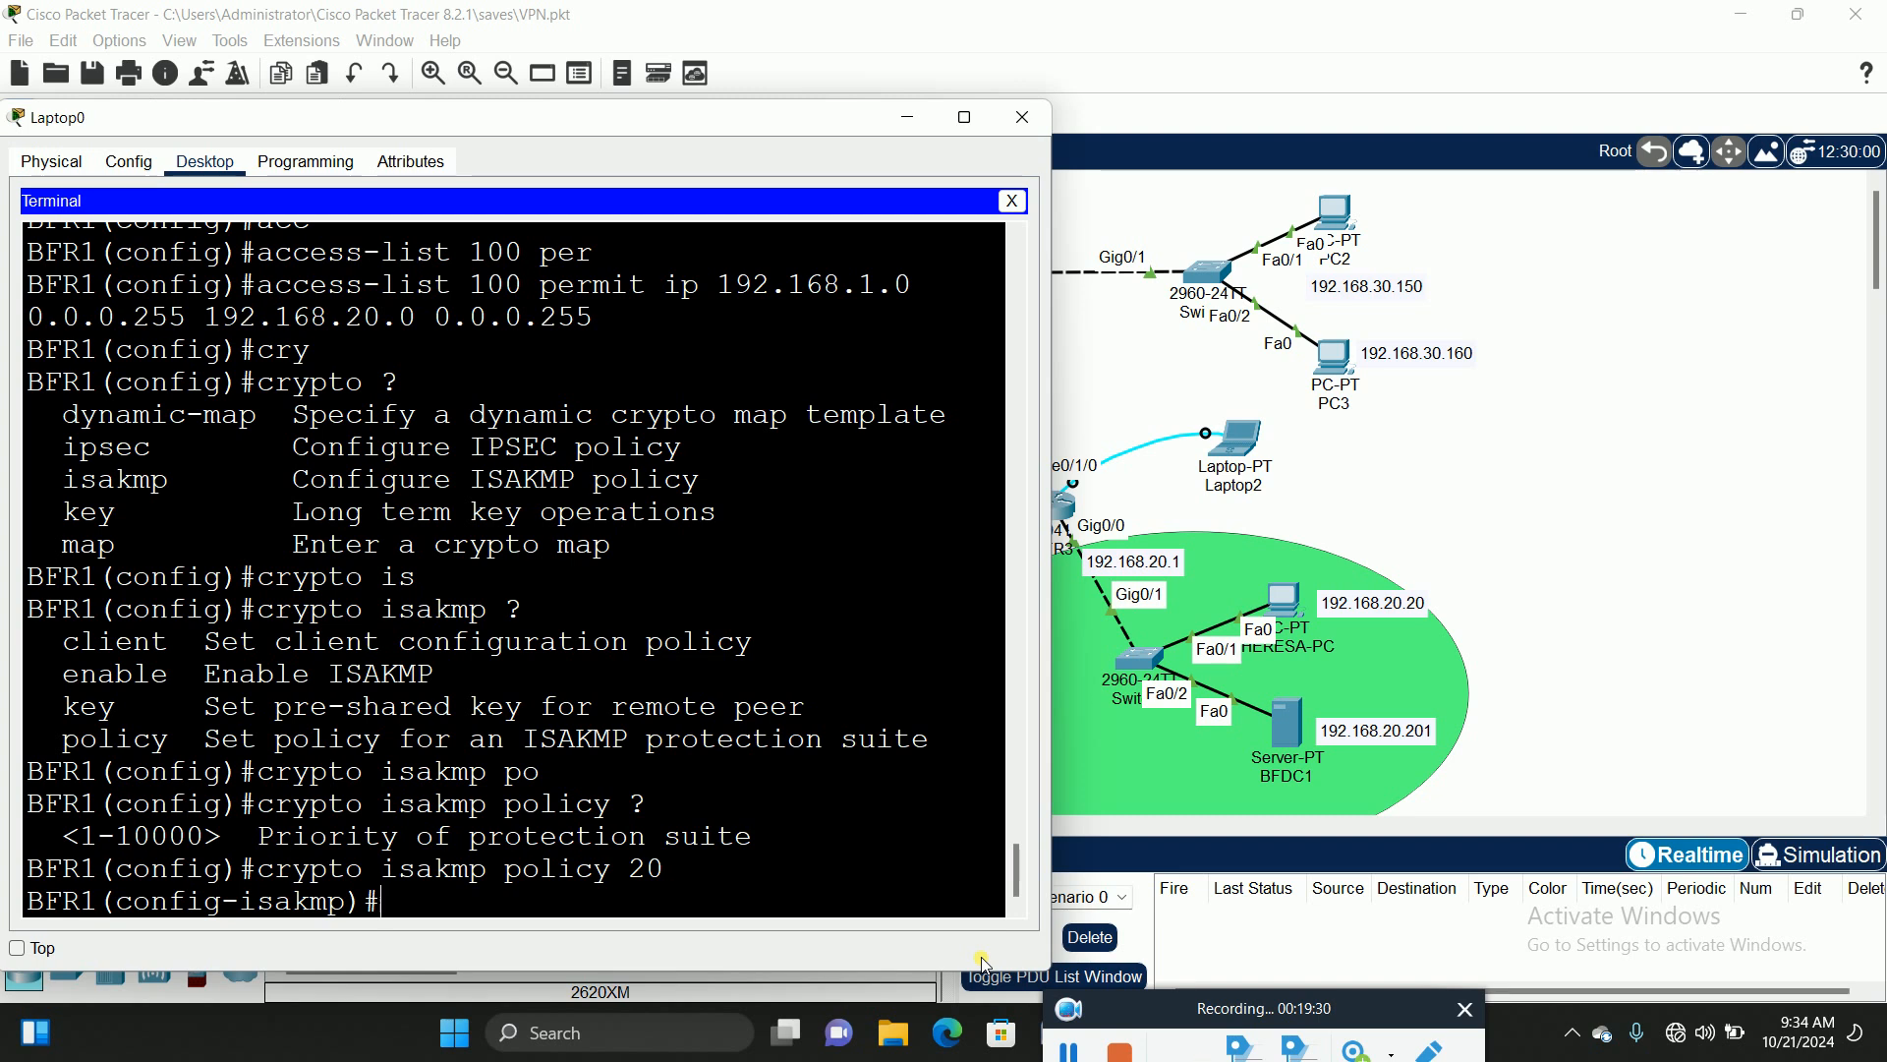
Step: List the ISAKMP policy subcommands with ? and maximize the Laptop0 terminal window
{"action": "type", "text": "?"}
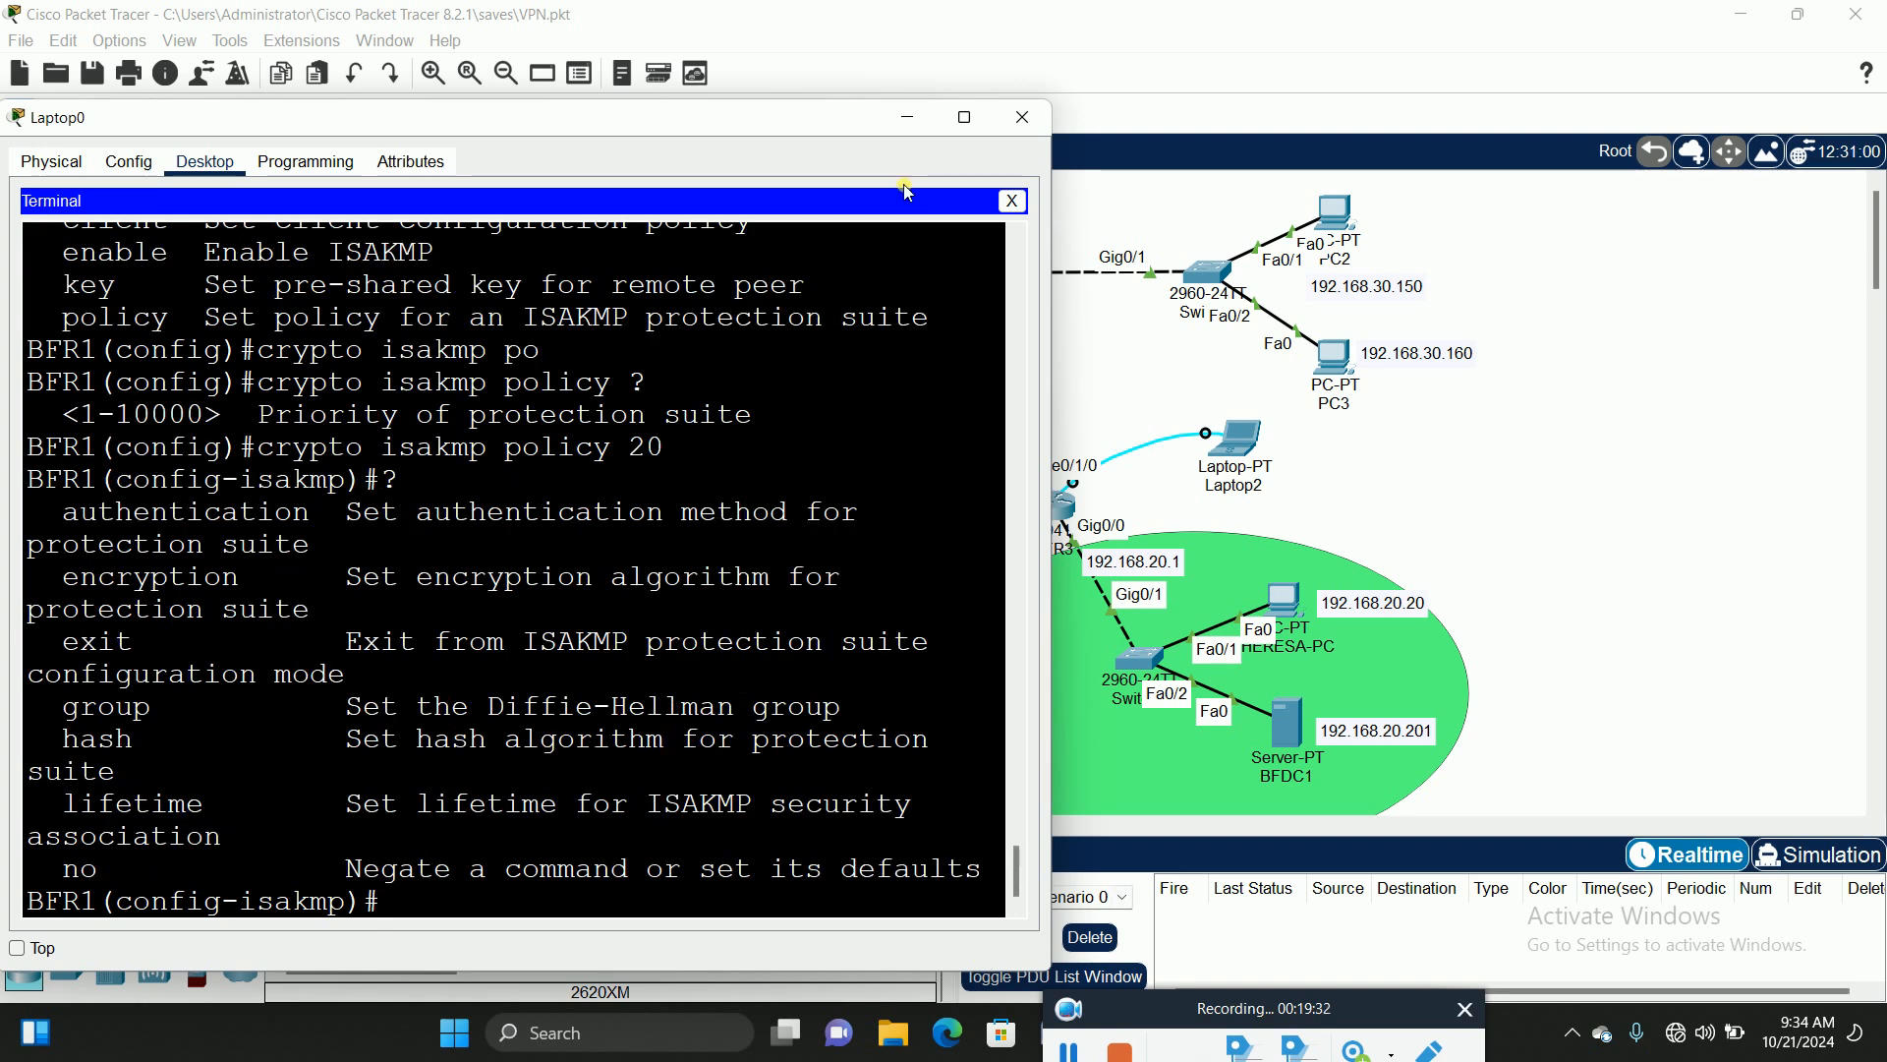
{"action": "left_click", "coordinate": [966, 119]}
{"action": "left_click", "coordinate": [968, 119]}
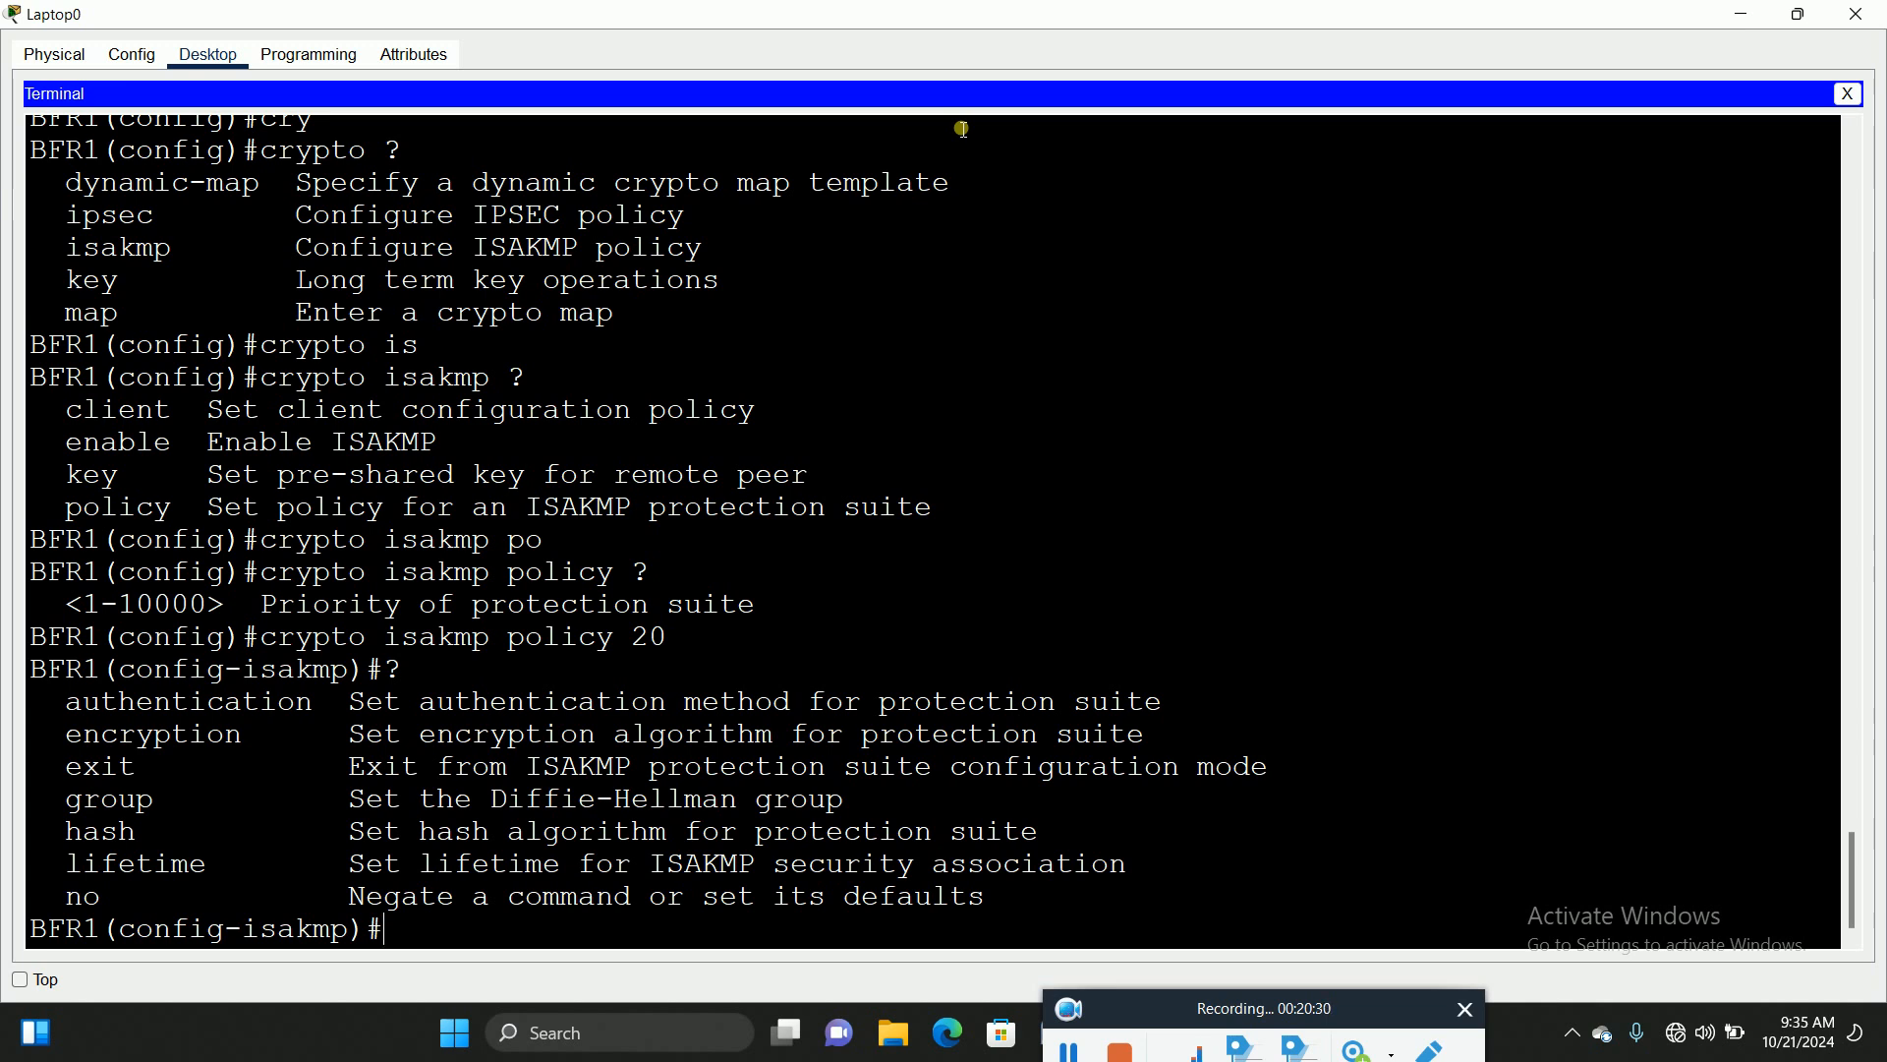
Step: Set ISAKMP policy 20 encryption to aes 256
{"action": "type", "text": "enc"}
{"action": "key", "text": "Tab"}
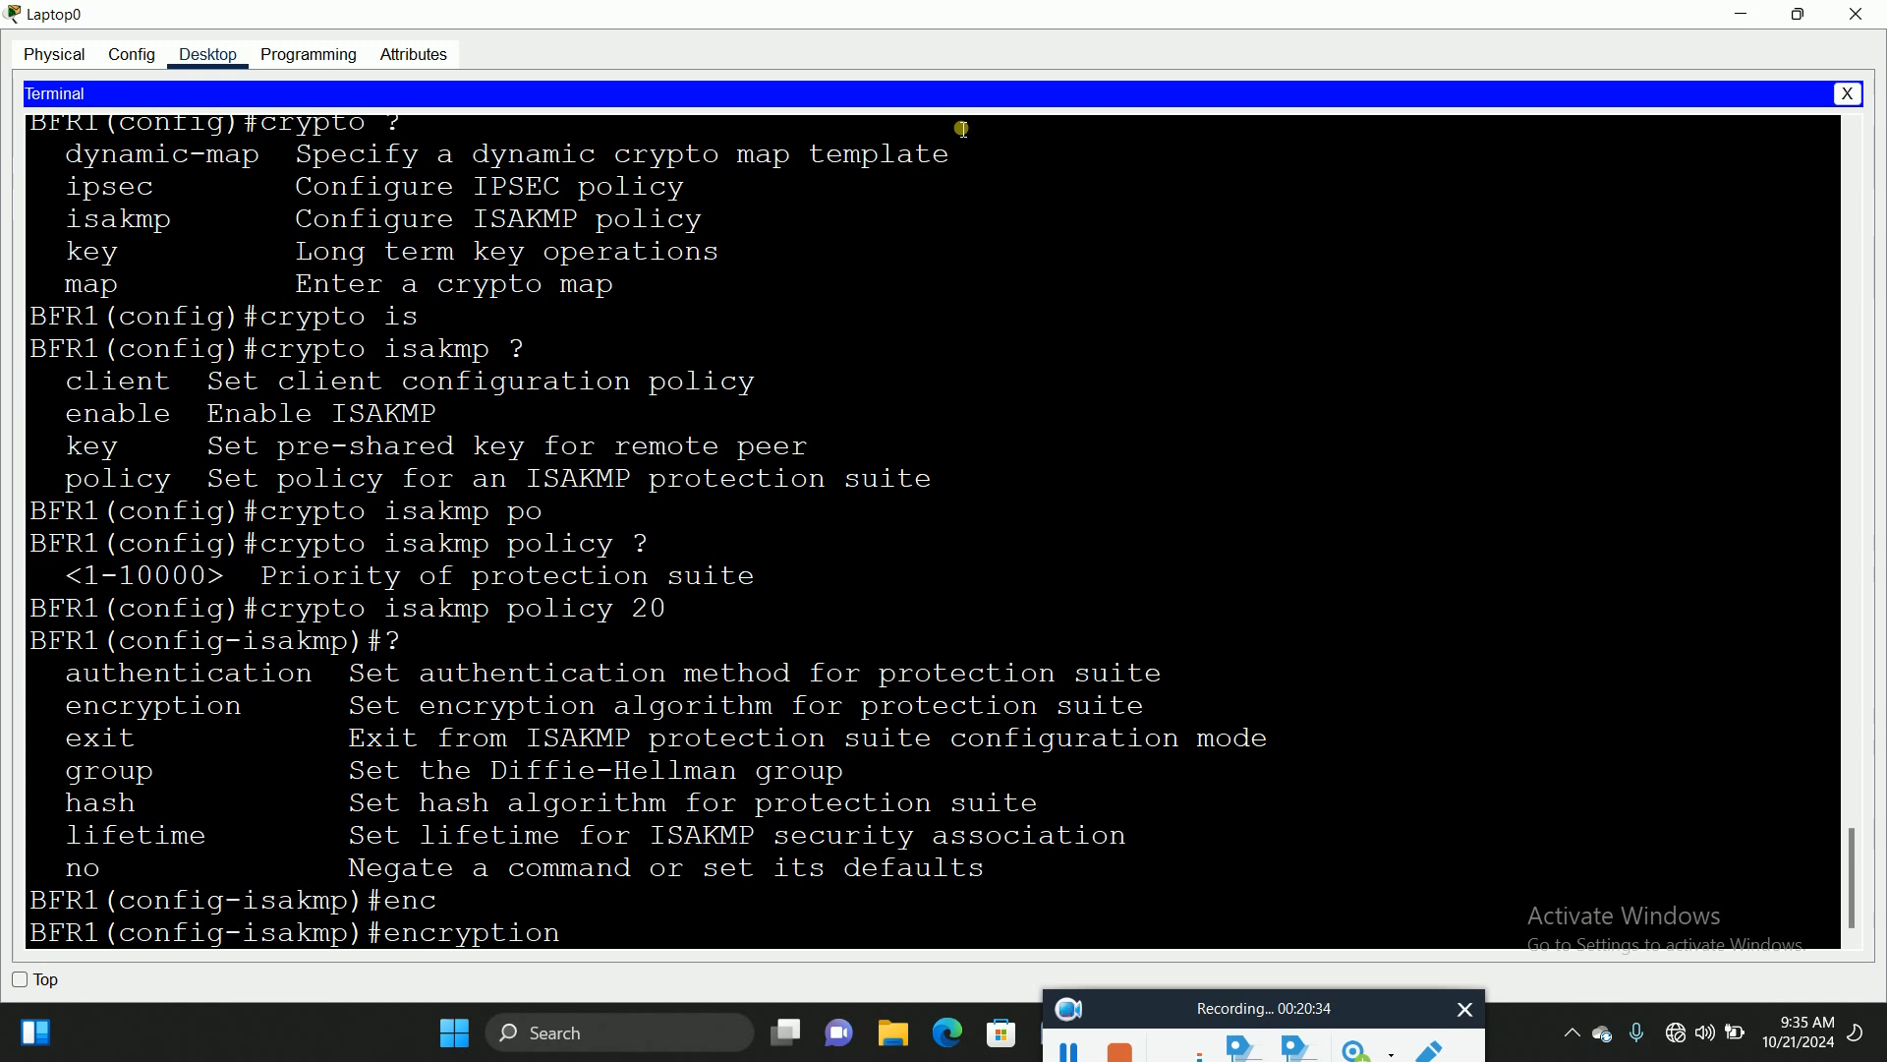
{"action": "type", "text": "?"}
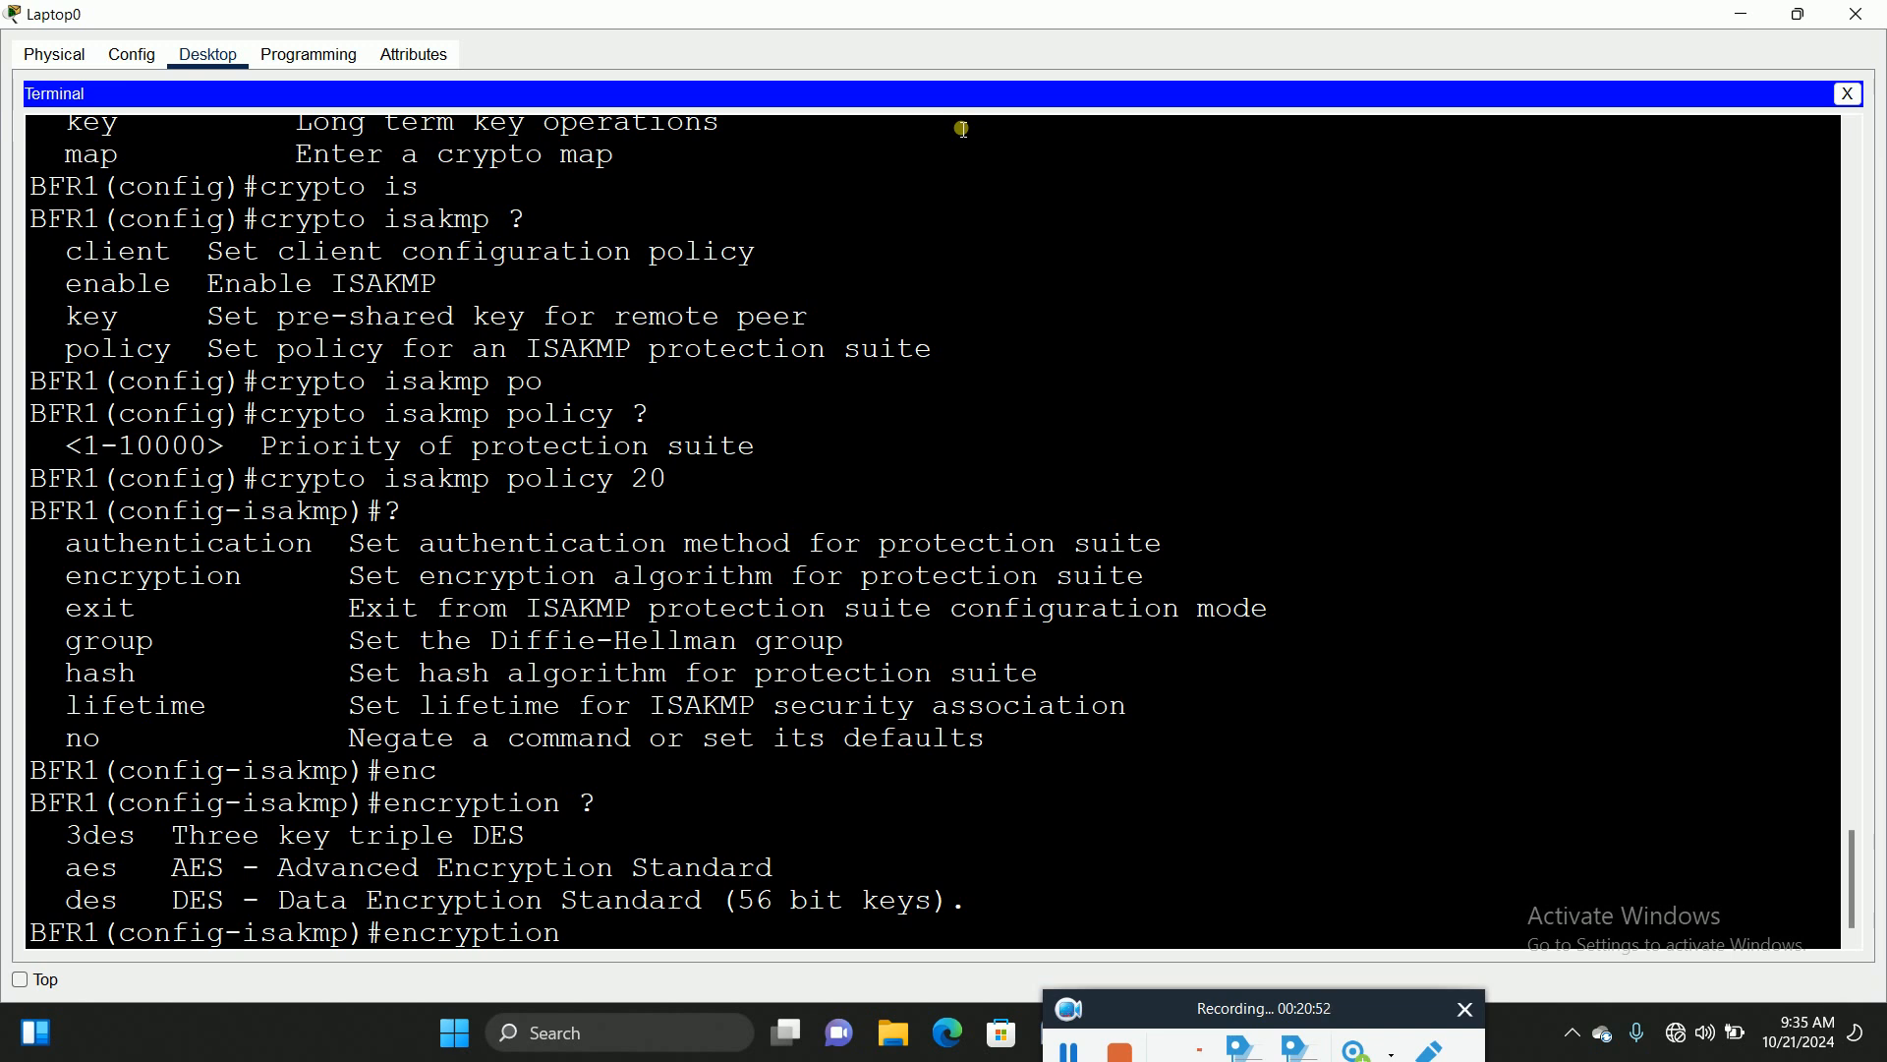
{"action": "type", "text": "a"}
{"action": "key", "text": "Tab"}
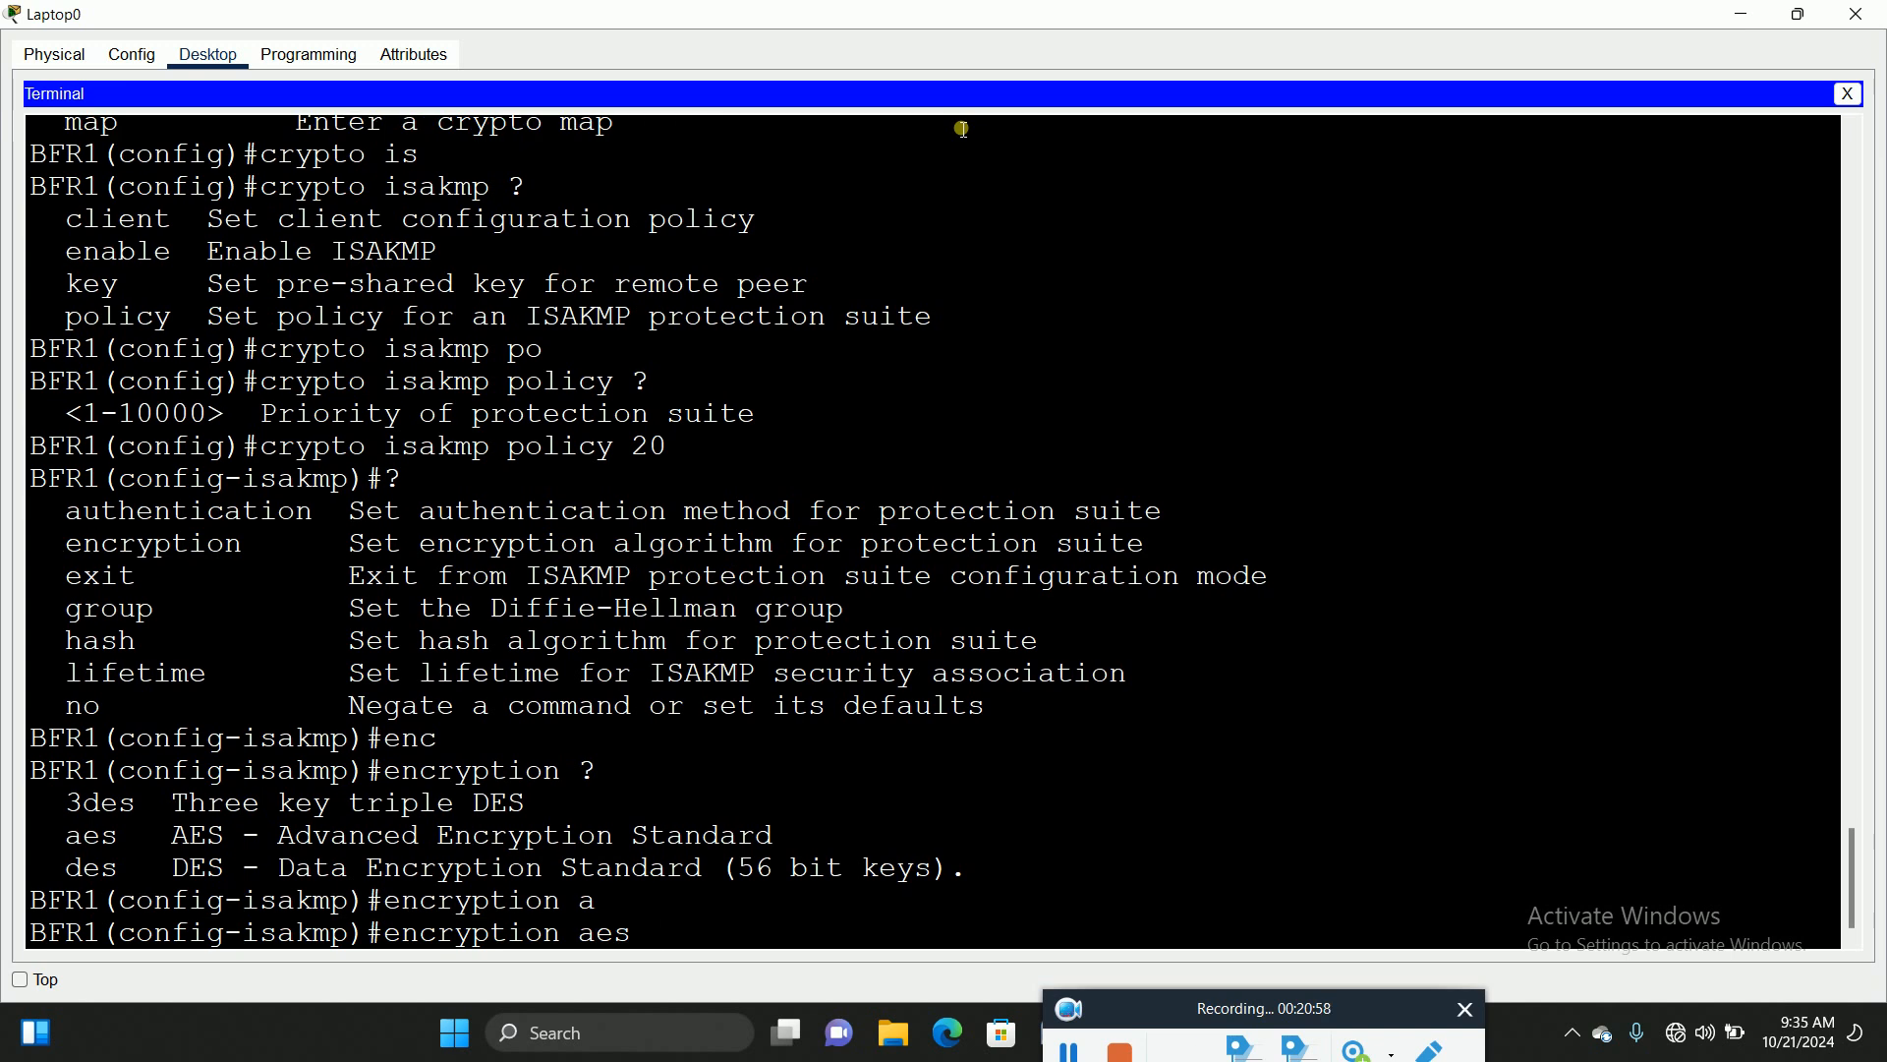
{"action": "type", "text": "?"}
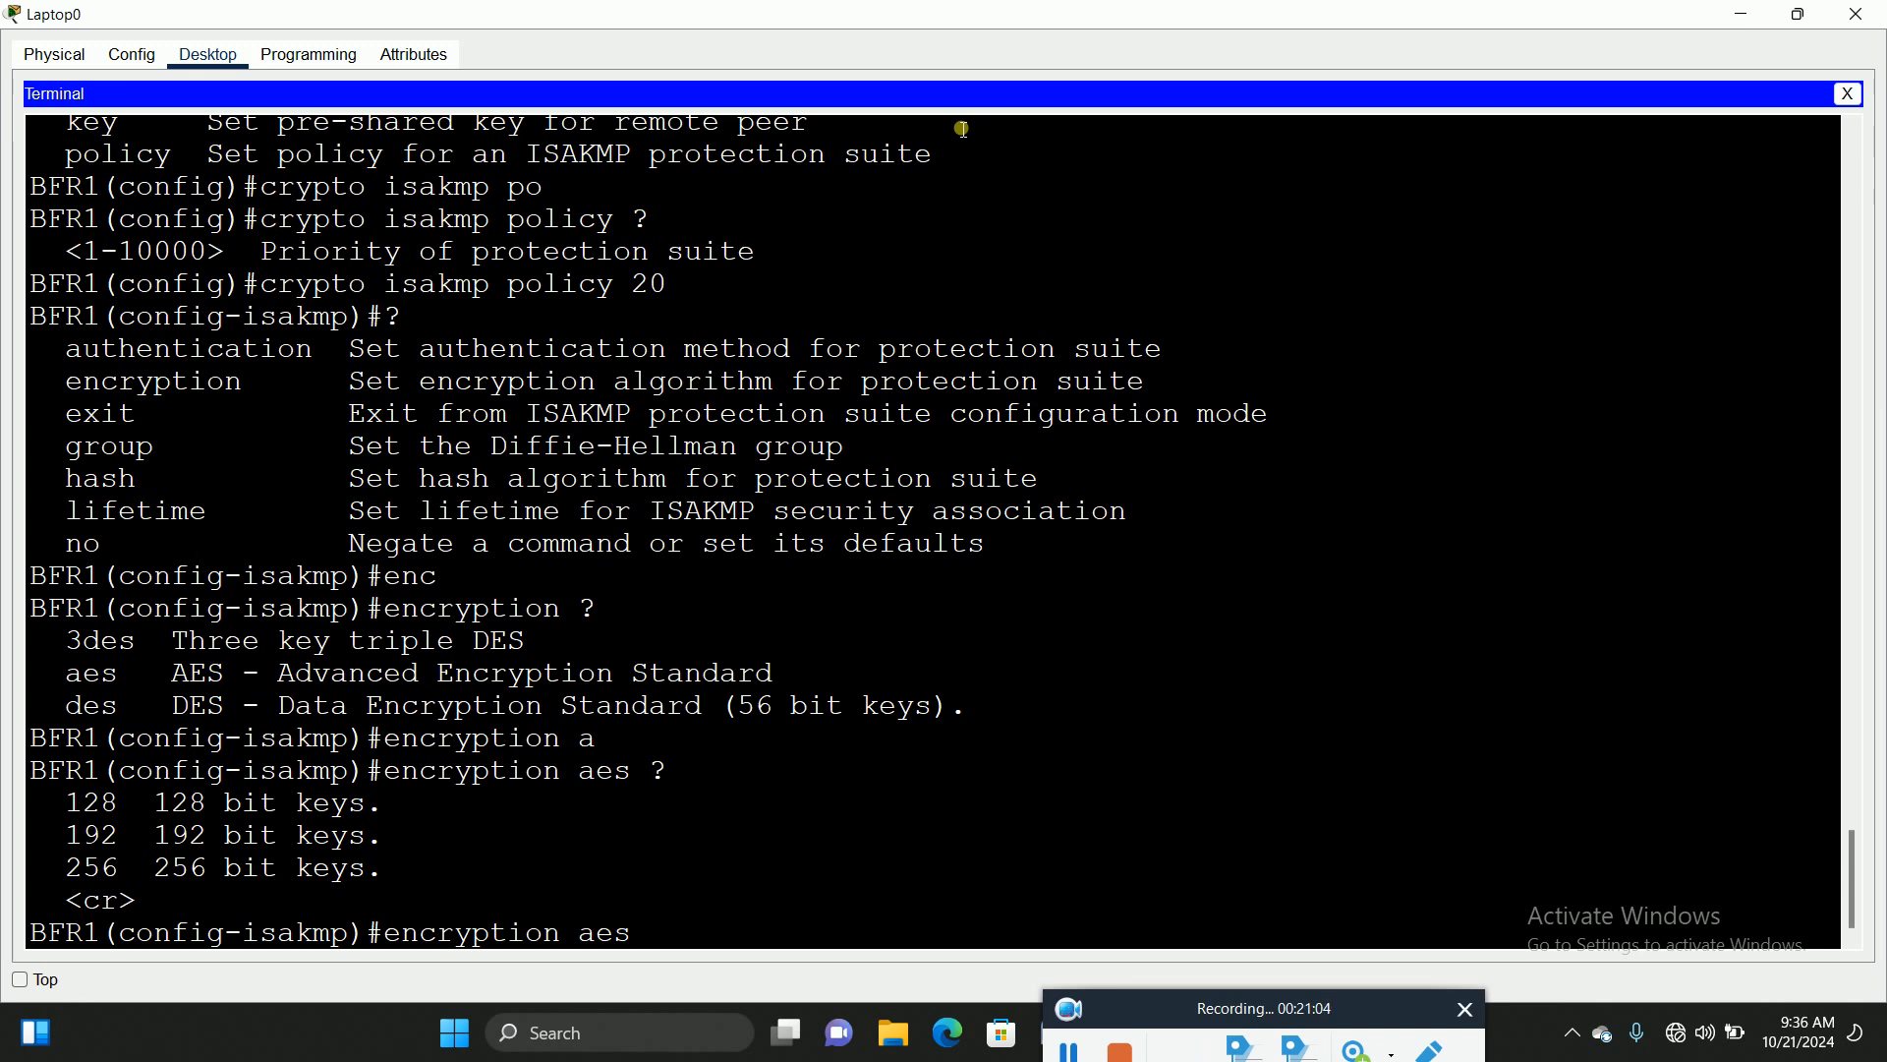
{"action": "type", "text": "256"}
{"action": "key", "text": "Return"}
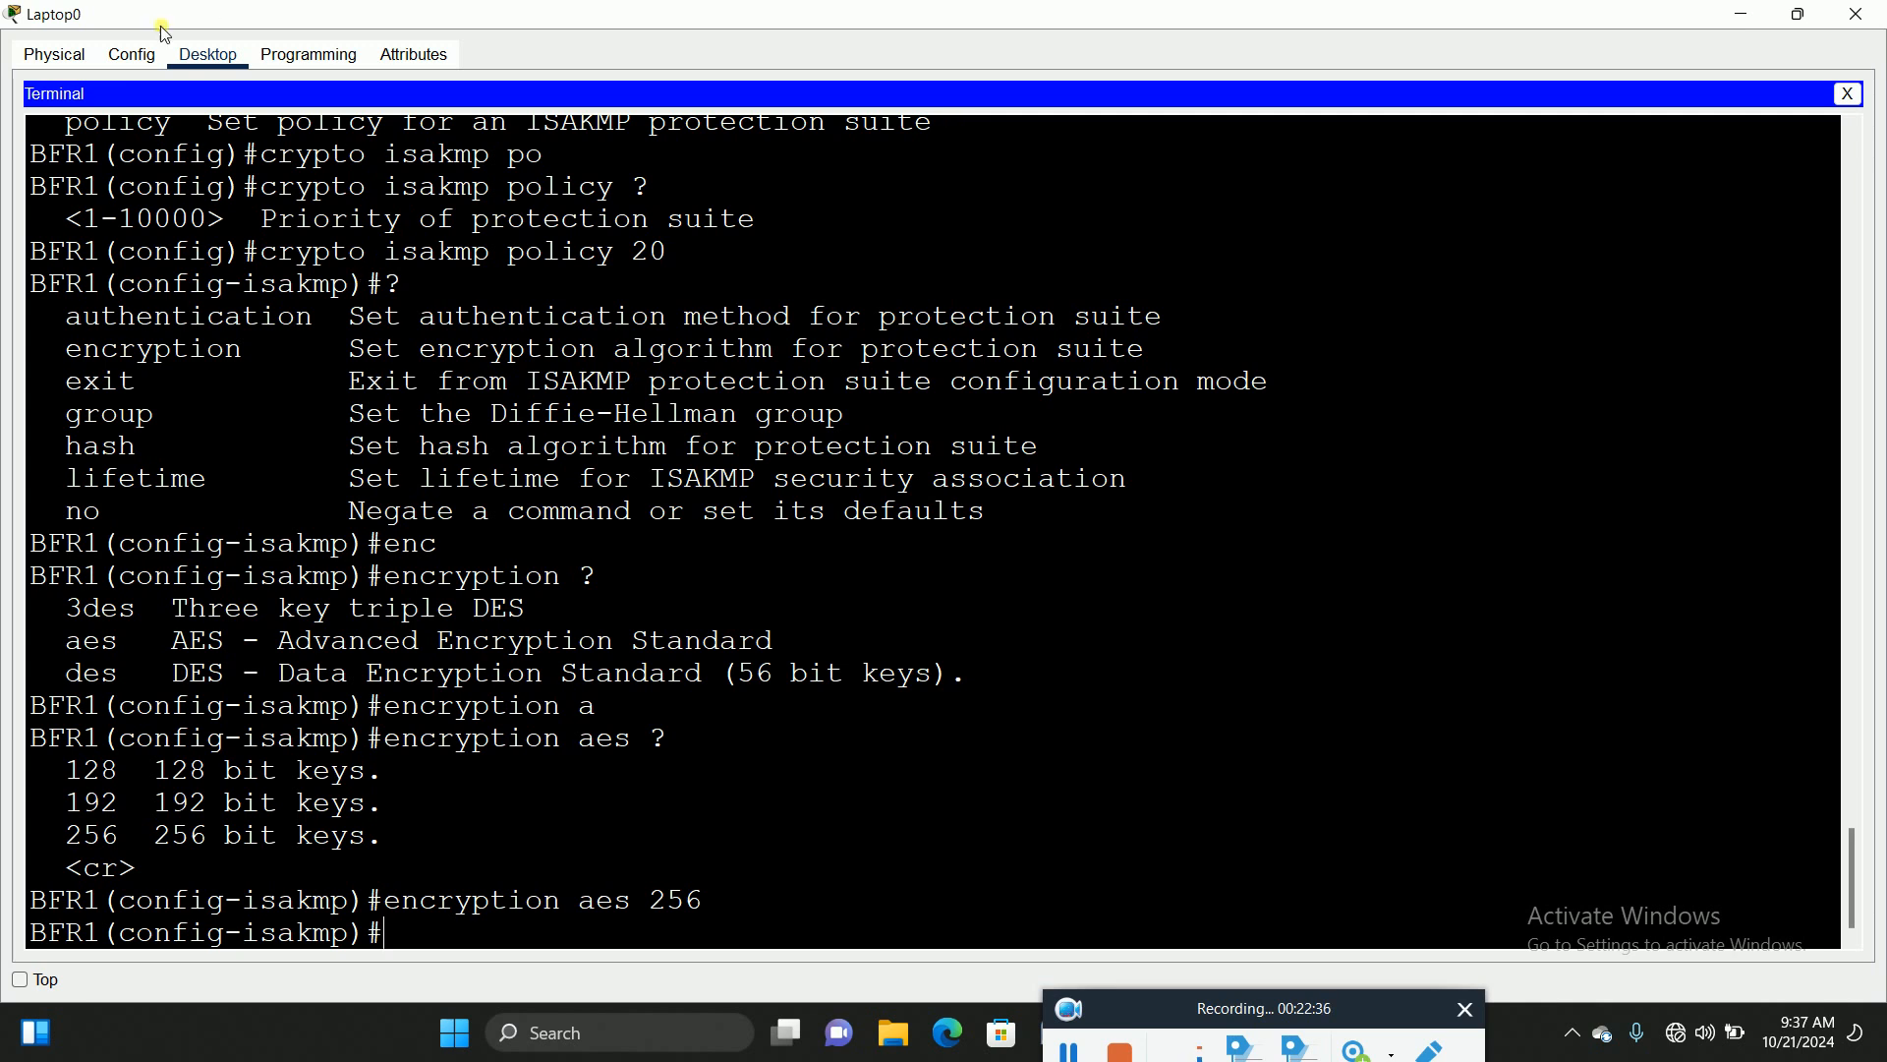
Step: Set the policy's authentication method to pre-share
{"action": "left_click_drag", "start_coordinate": [76, 319], "coordinate": [315, 333]}
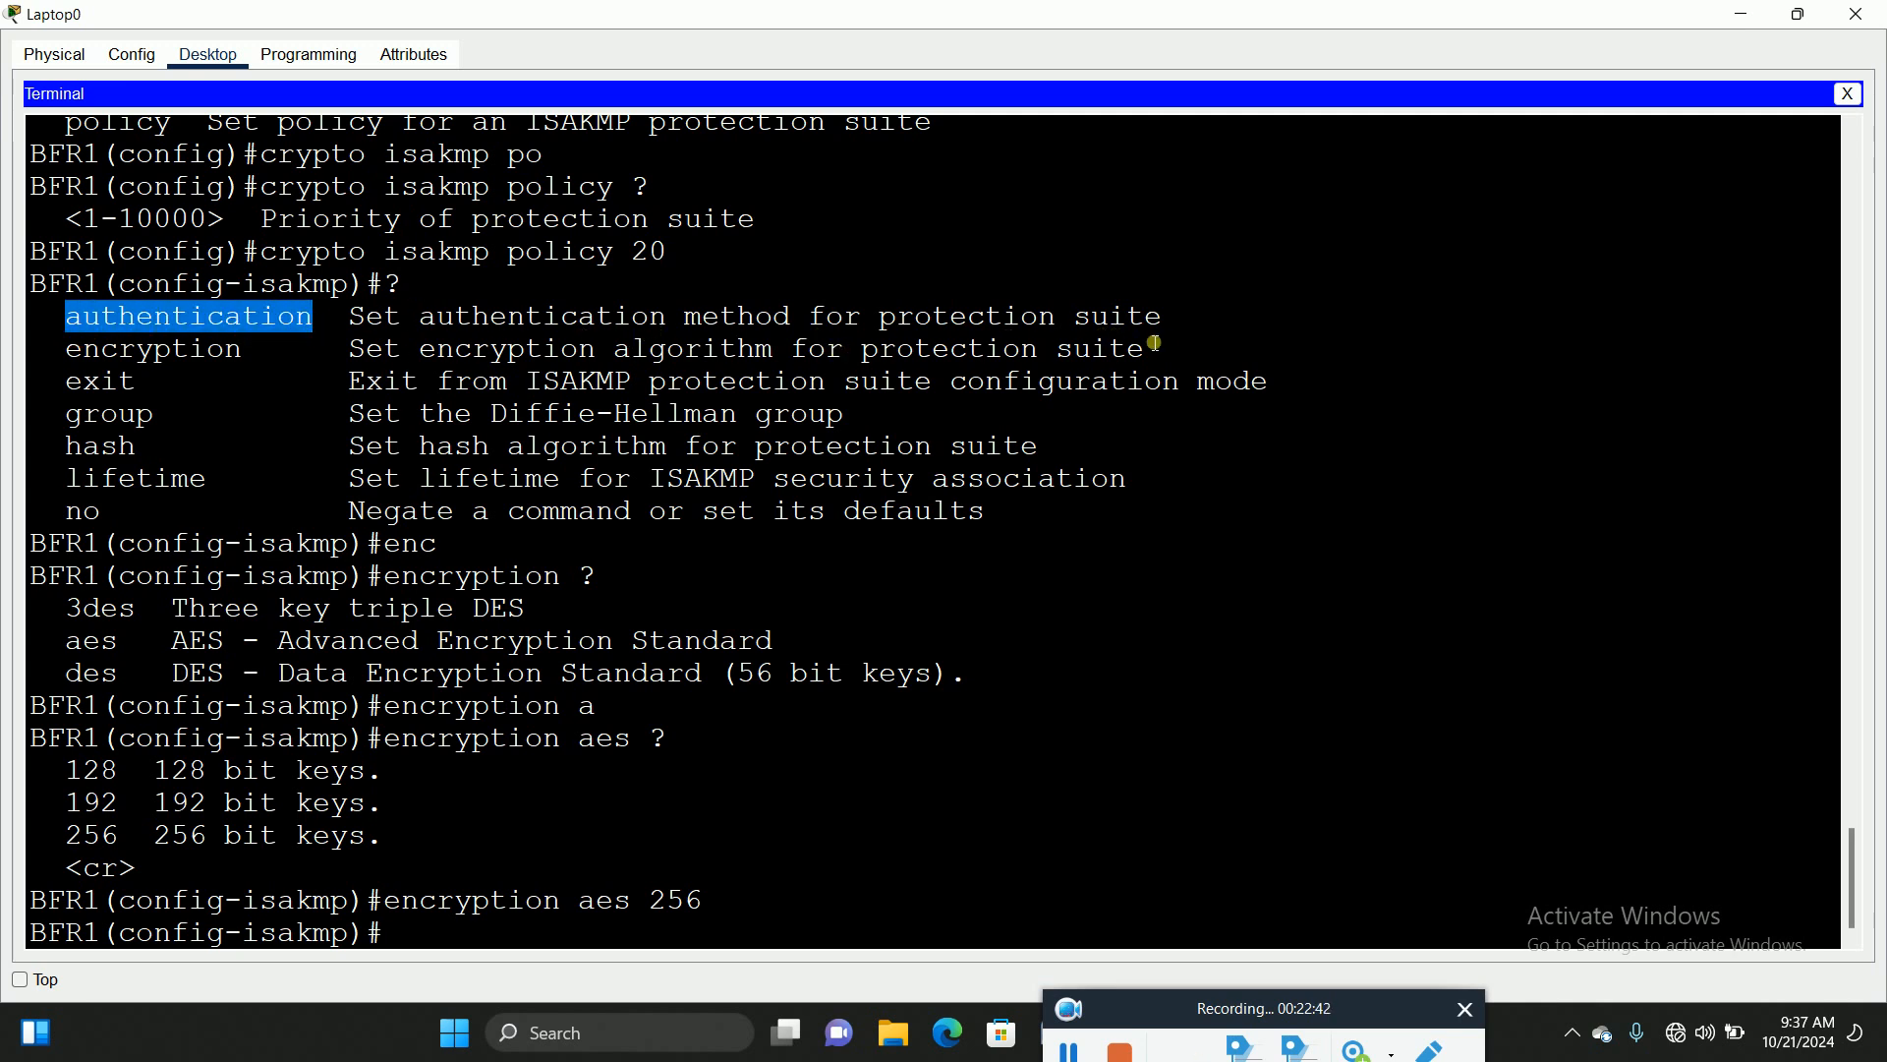
{"action": "left_click", "coordinate": [481, 940]}
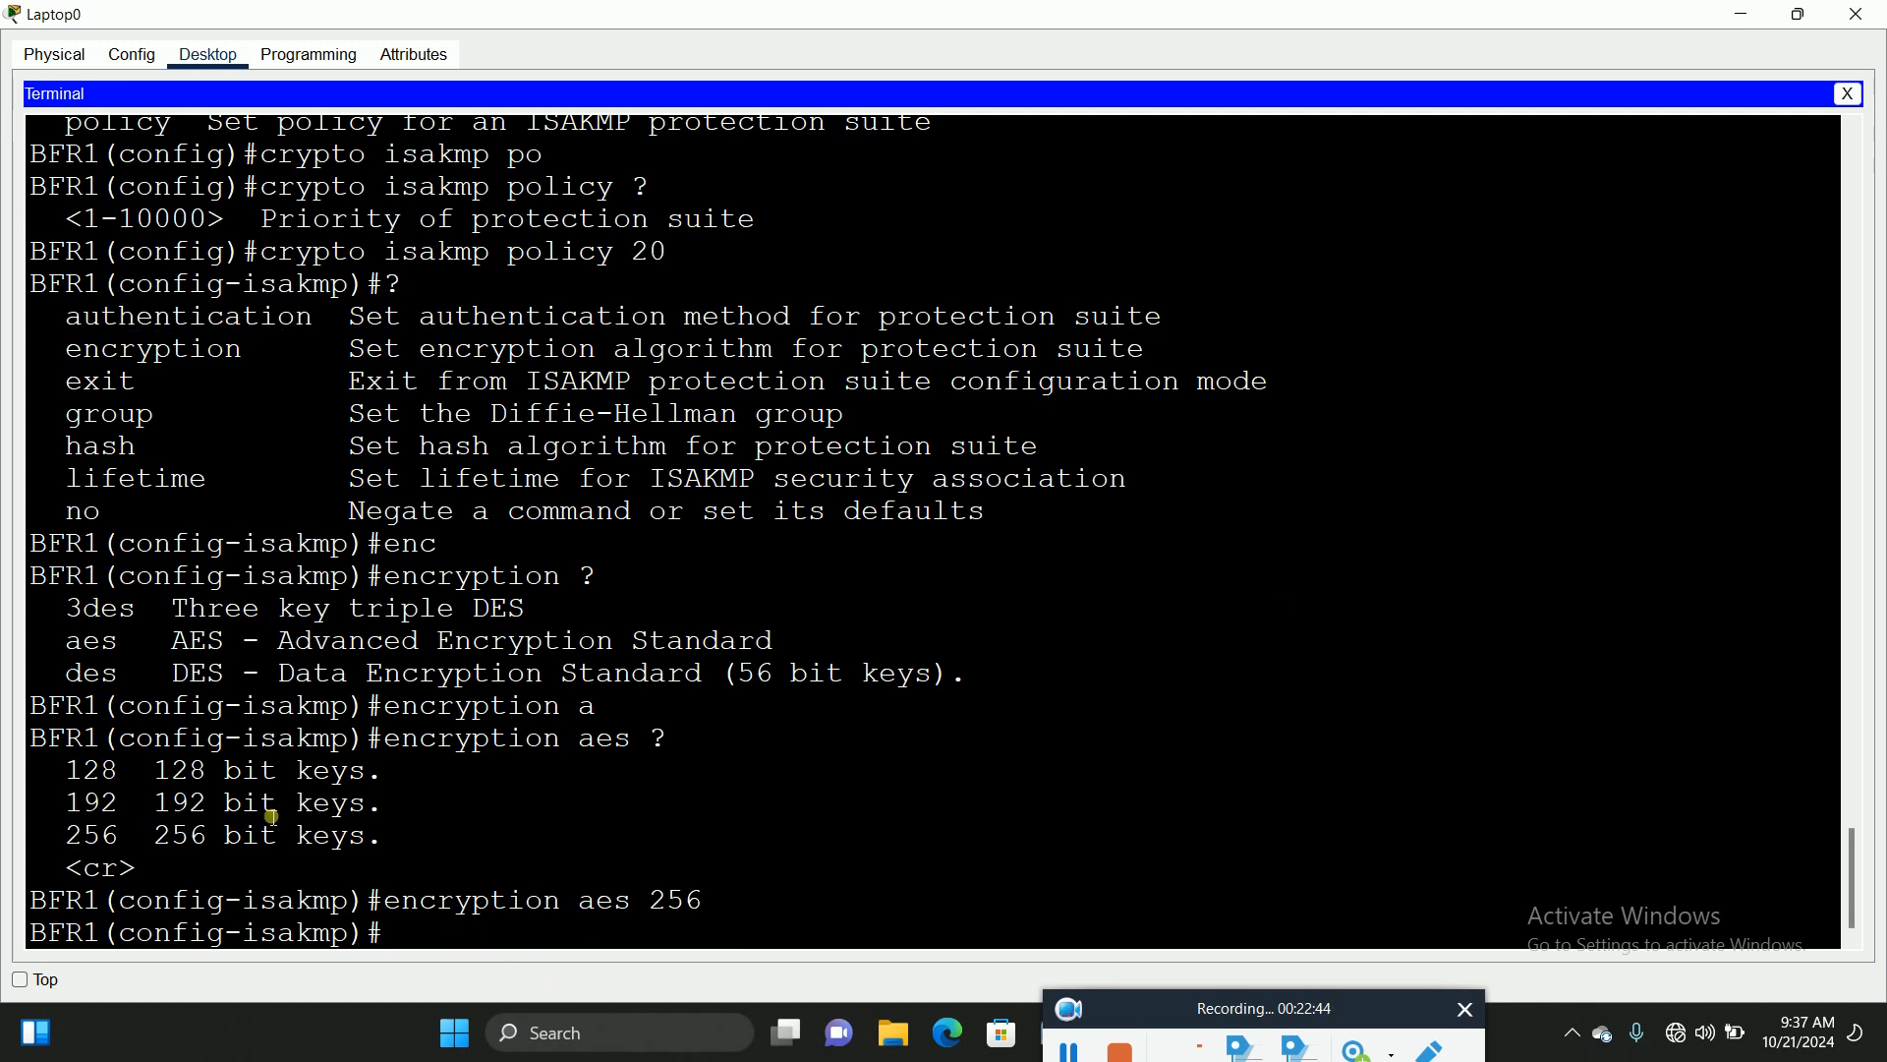
{"action": "type", "text": "auth"}
{"action": "key", "text": "Tab"}
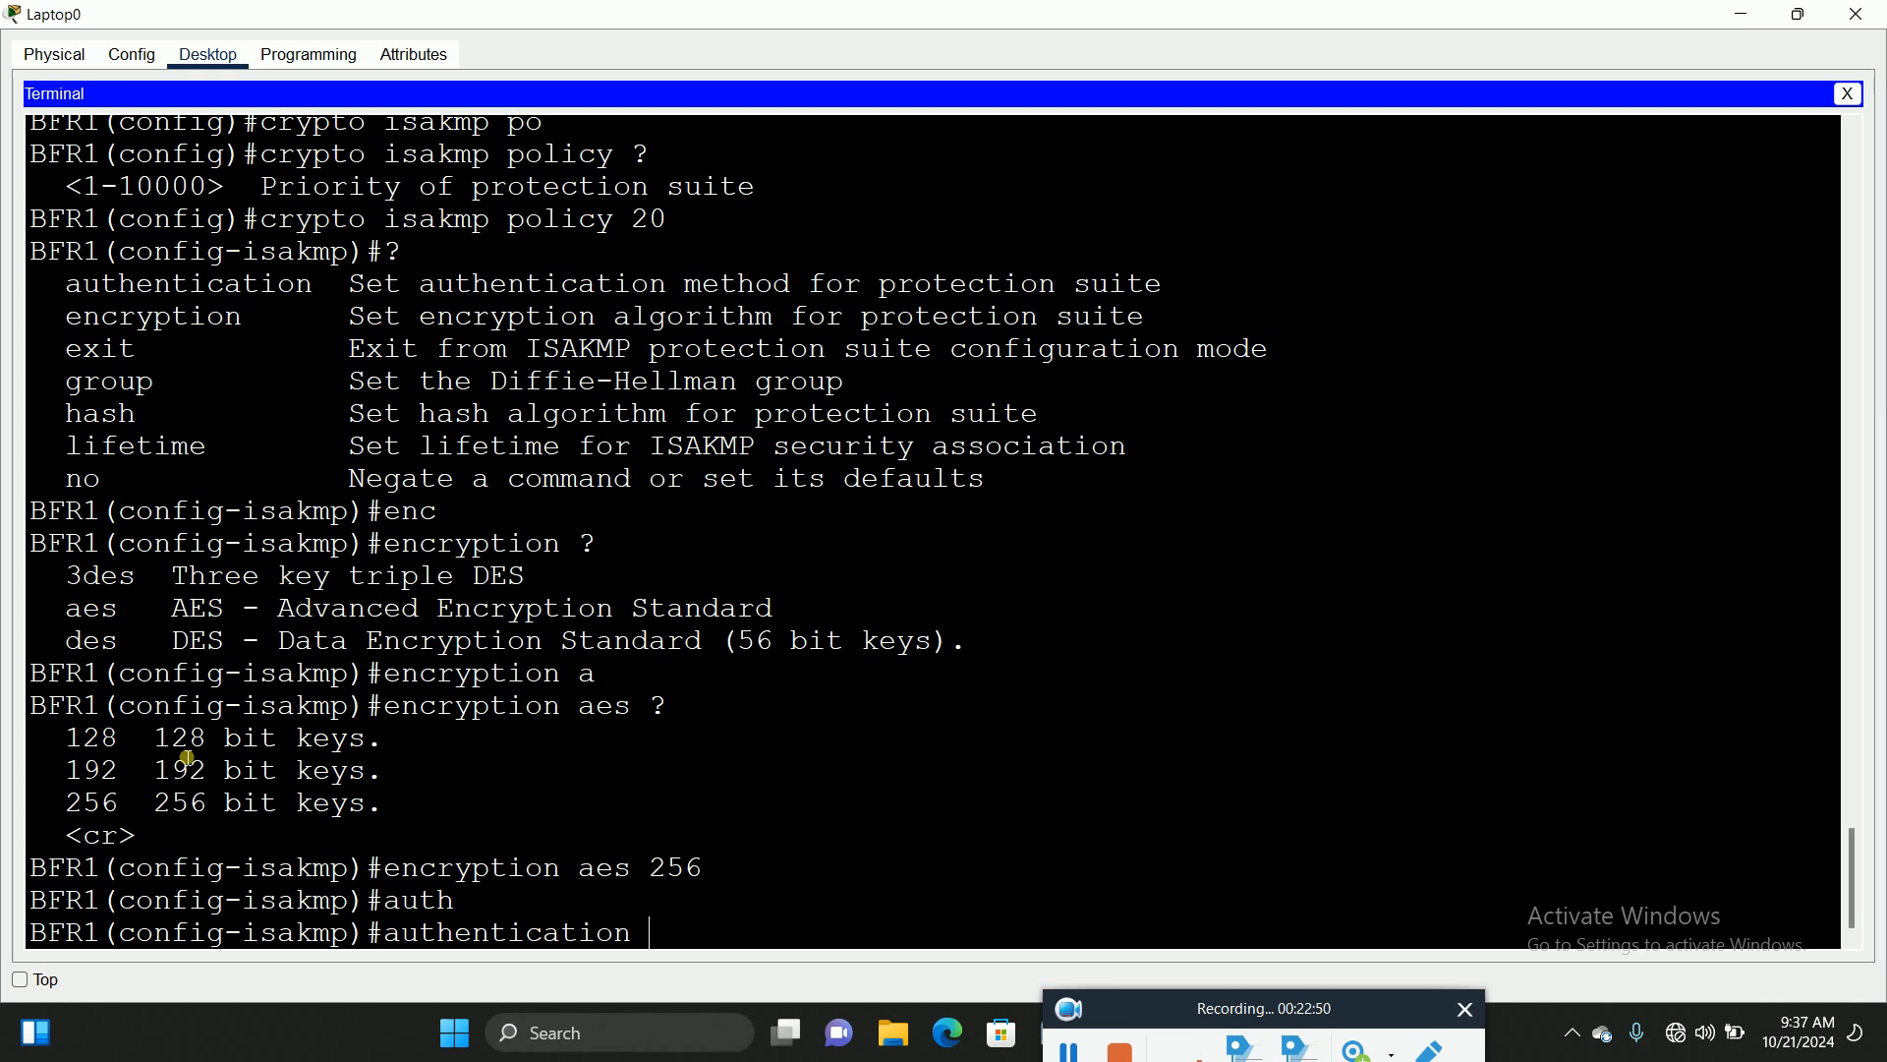
{"action": "type", "text": "?"}
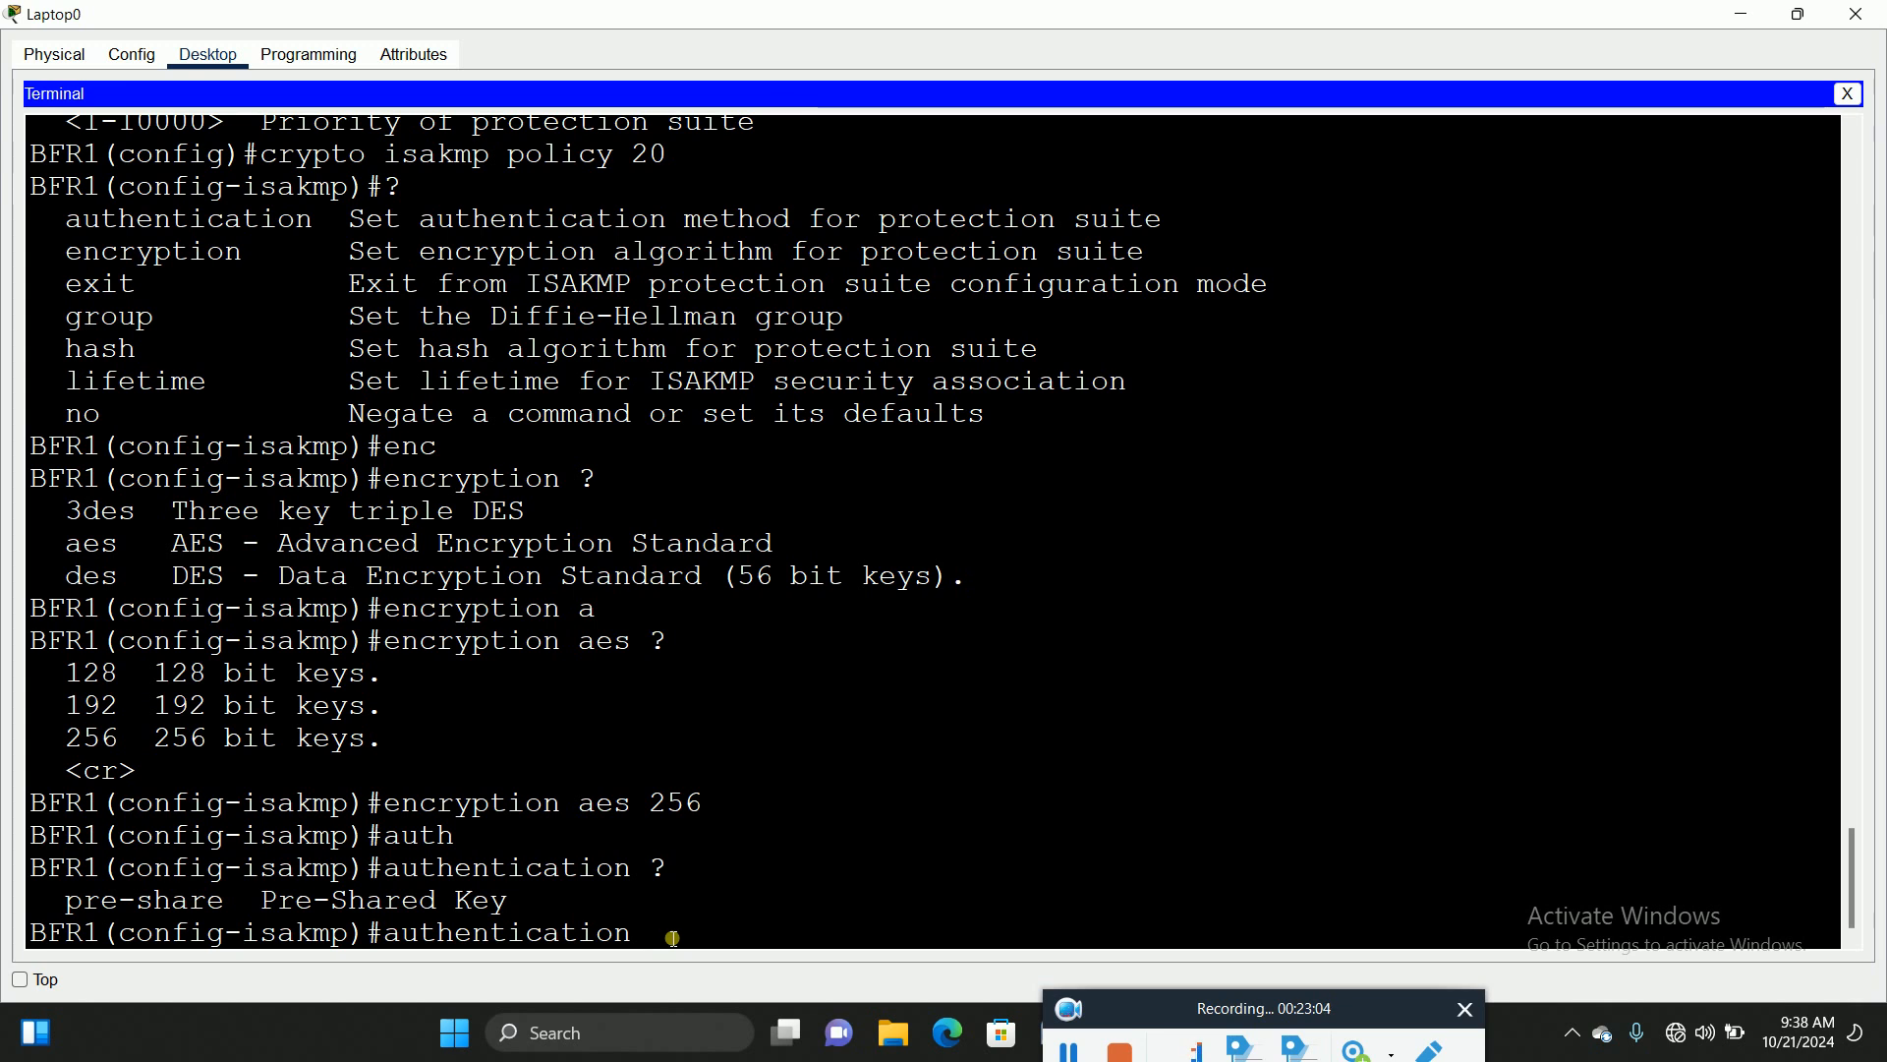
{"action": "type", "text": "pre"}
{"action": "key", "text": "Tab"}
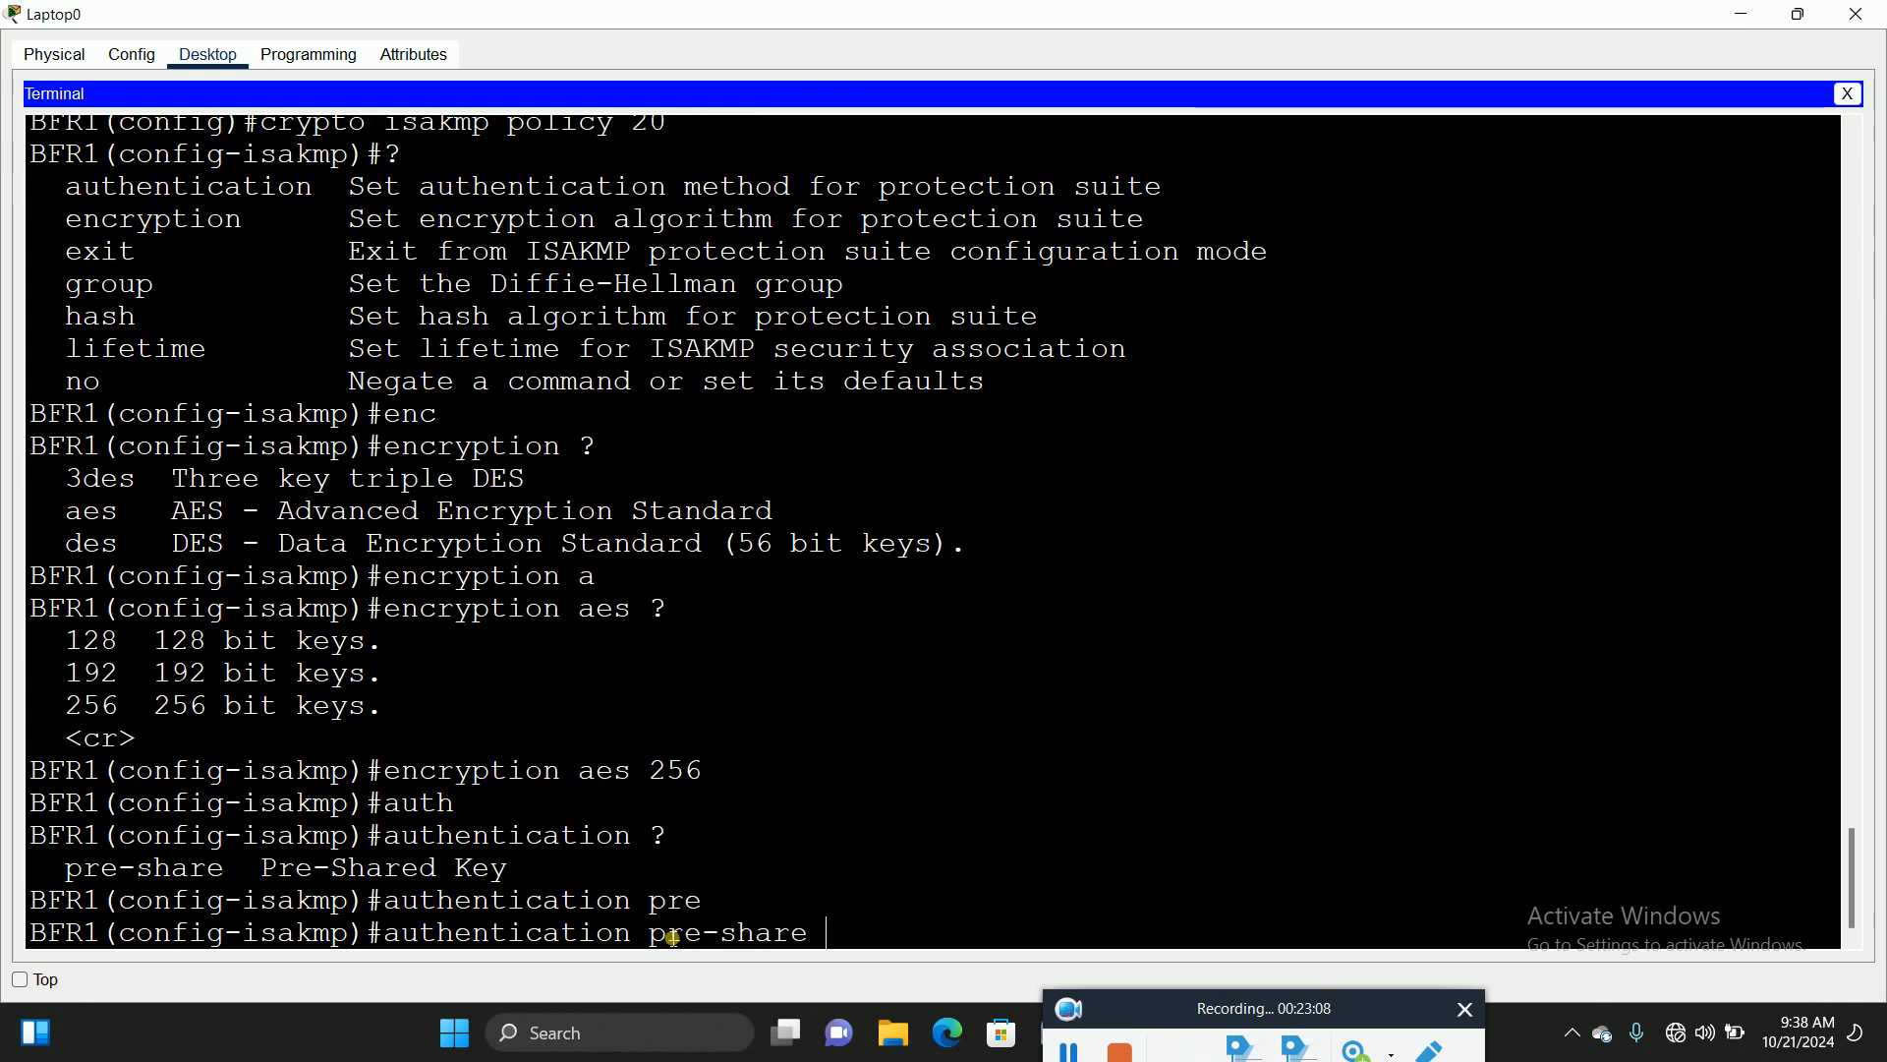
{"action": "key", "text": "Return"}
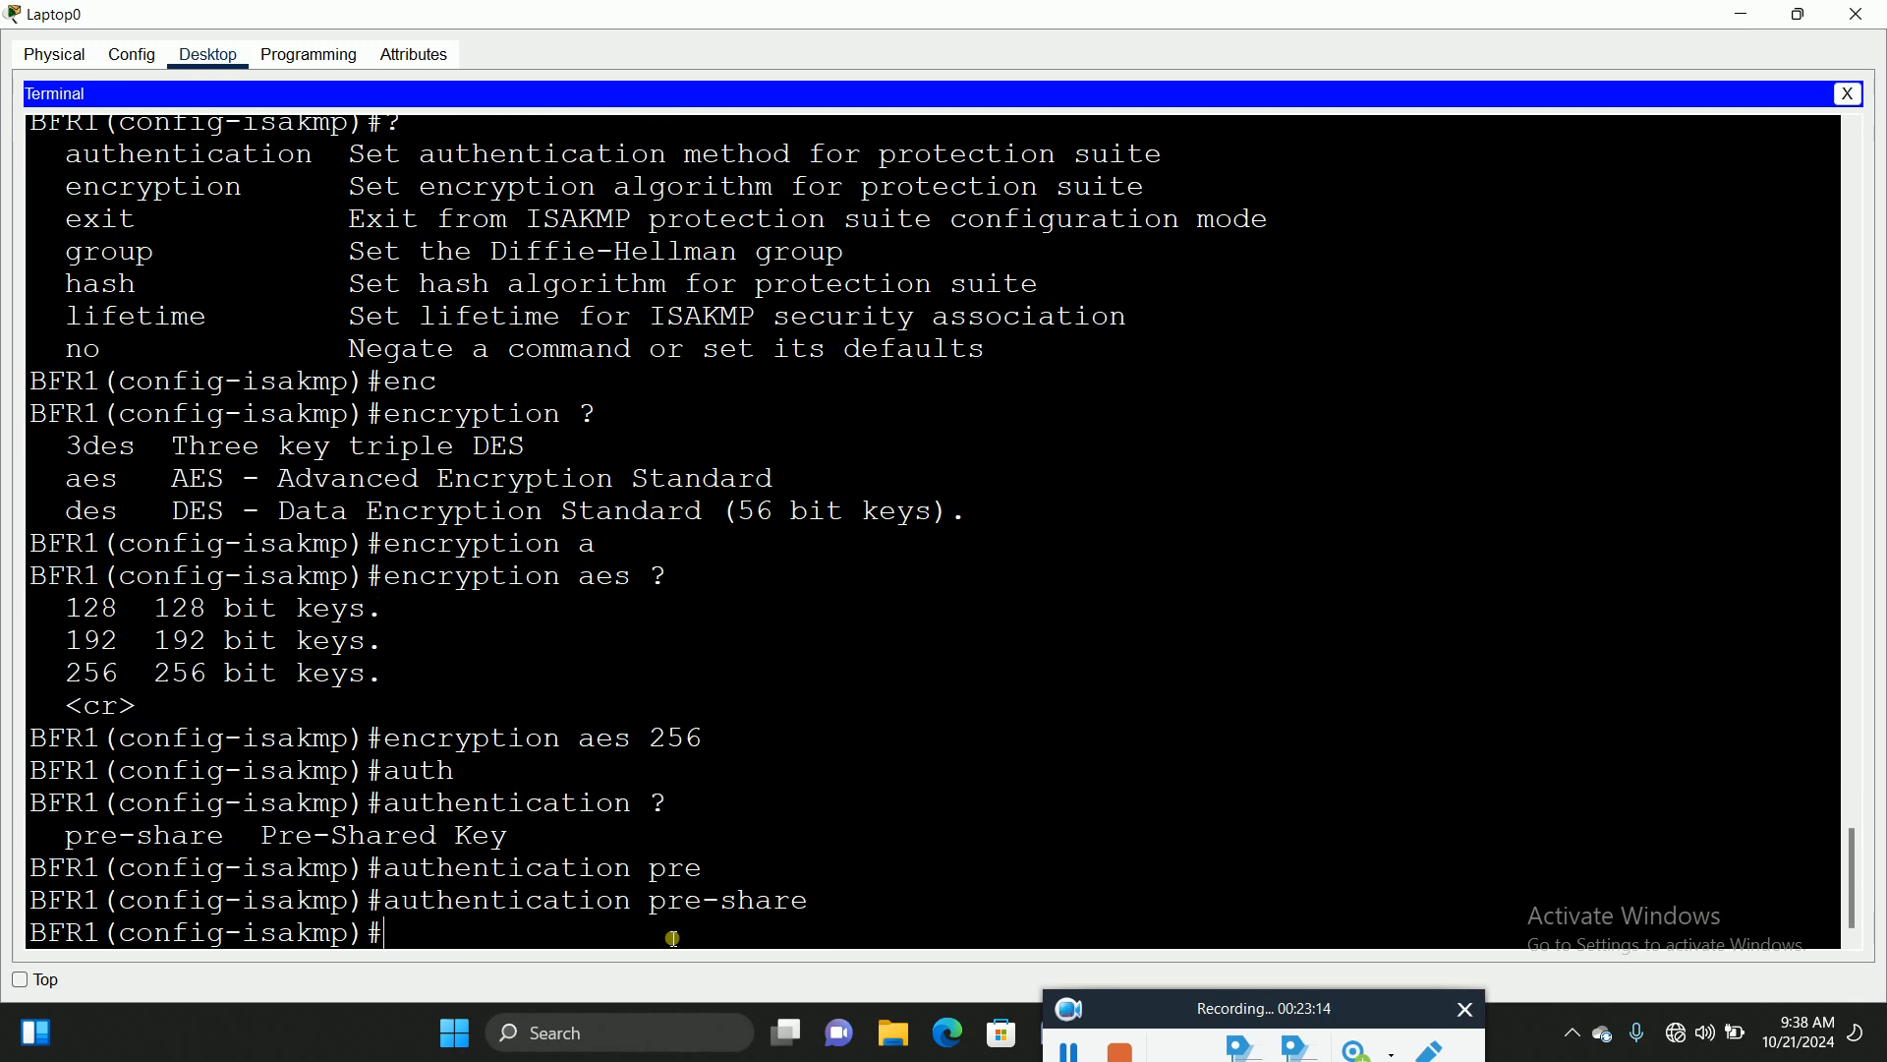
Step: Highlight the encryption, authentication and group options and the Diffie-Hellman description in the help list
{"action": "type", "text": "?"}
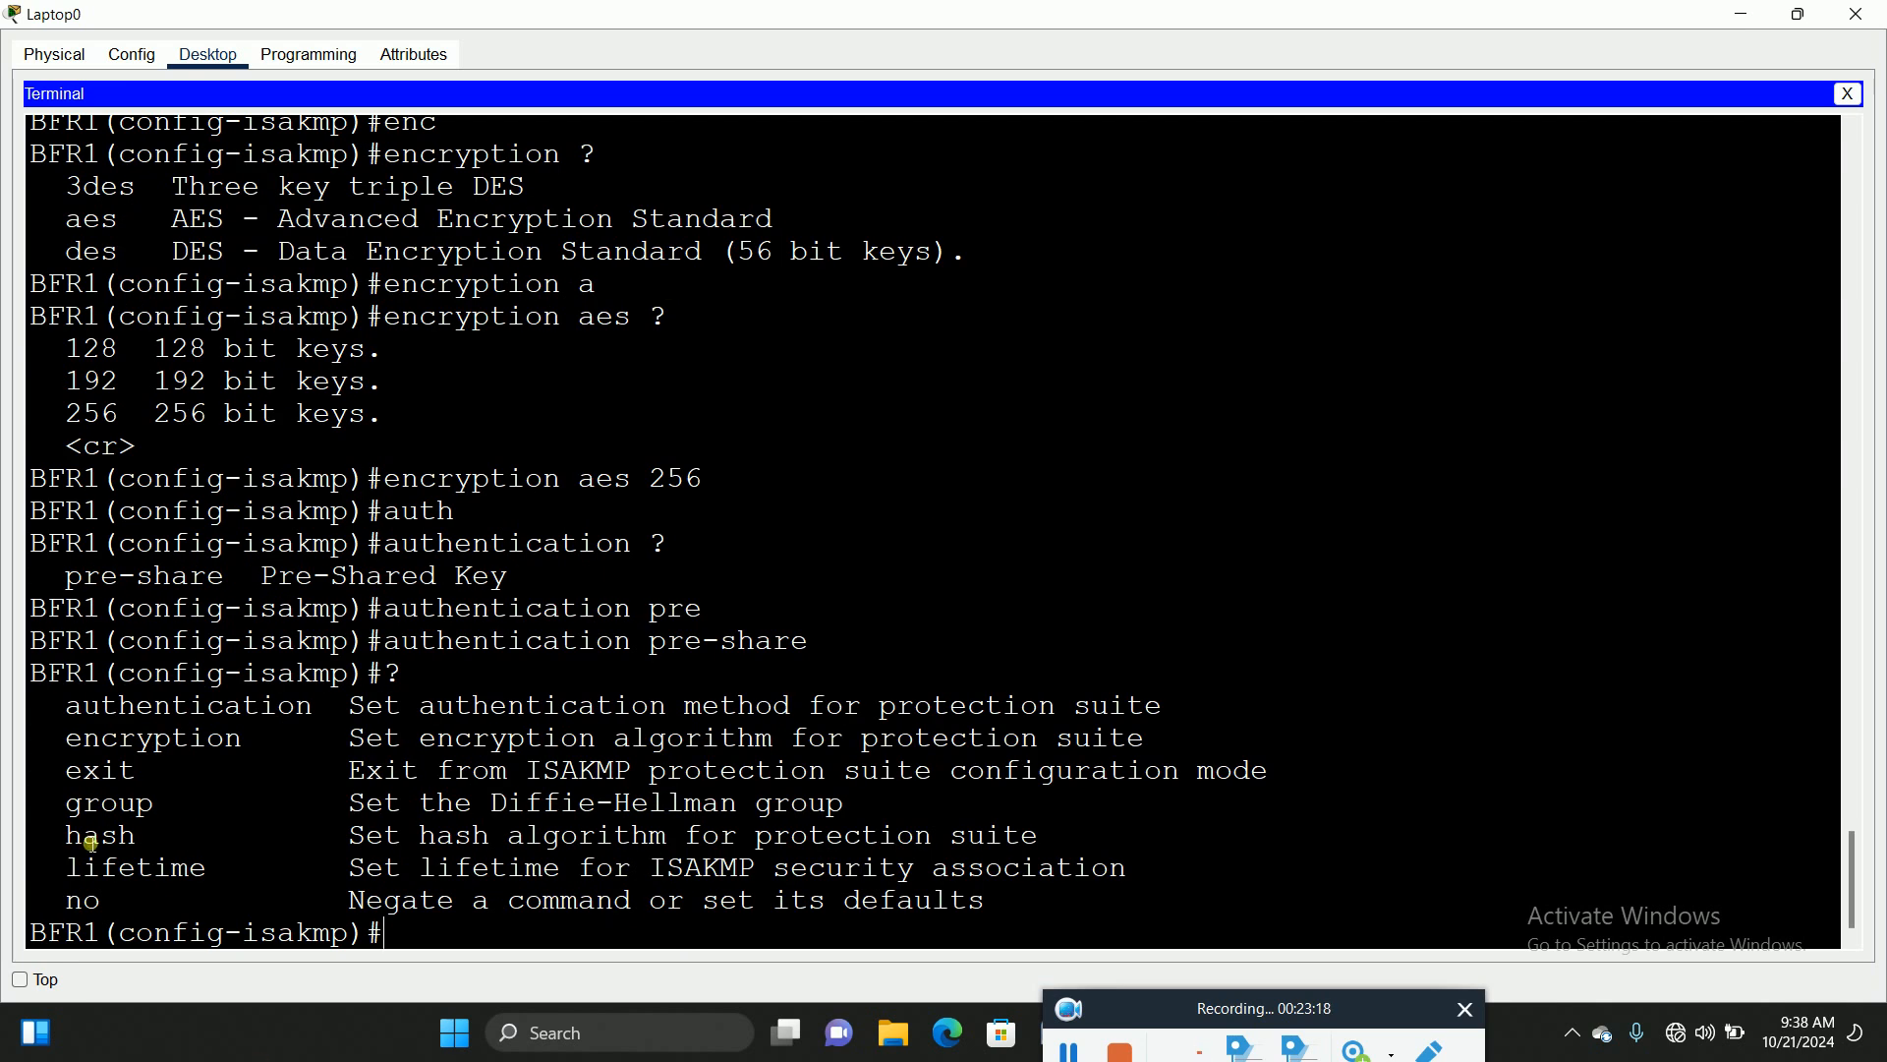
{"action": "left_click_drag", "start_coordinate": [74, 747], "coordinate": [259, 741]}
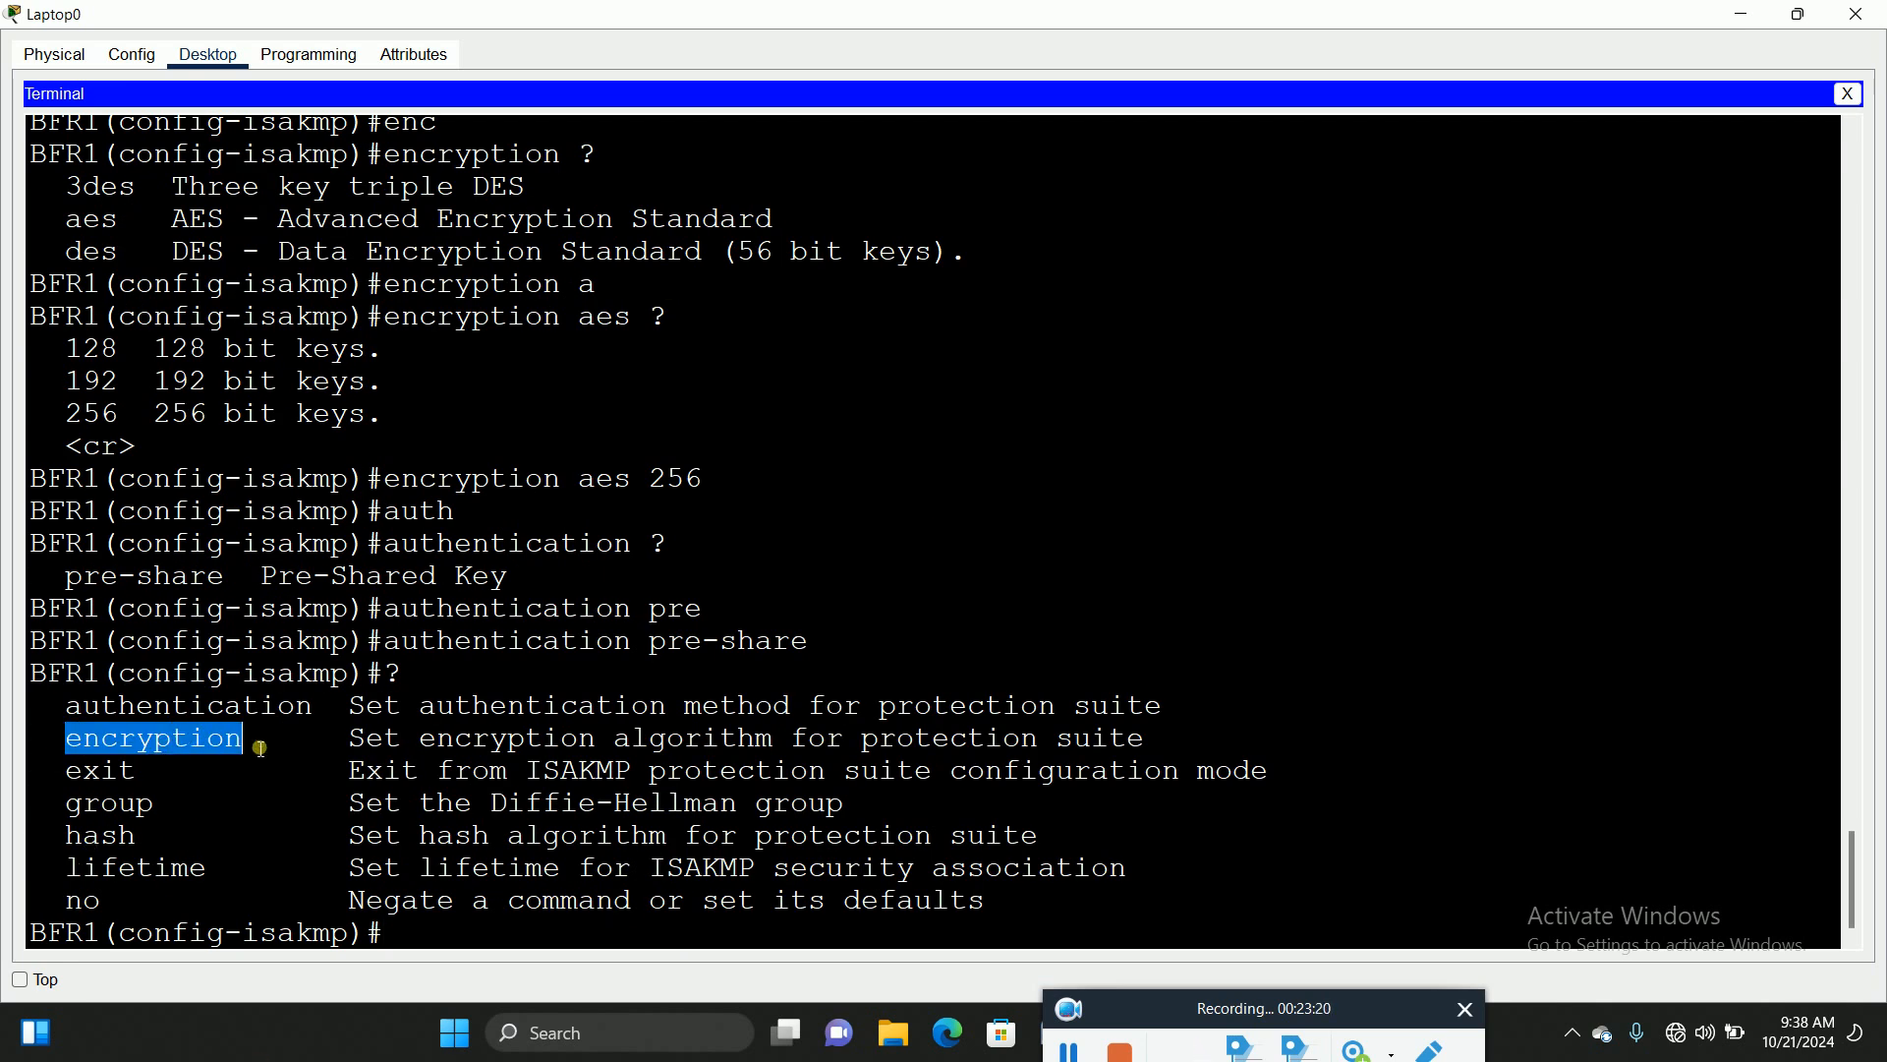
{"action": "left_click_drag", "start_coordinate": [75, 717], "coordinate": [334, 713]}
{"action": "left_click_drag", "start_coordinate": [67, 814], "coordinate": [166, 813]}
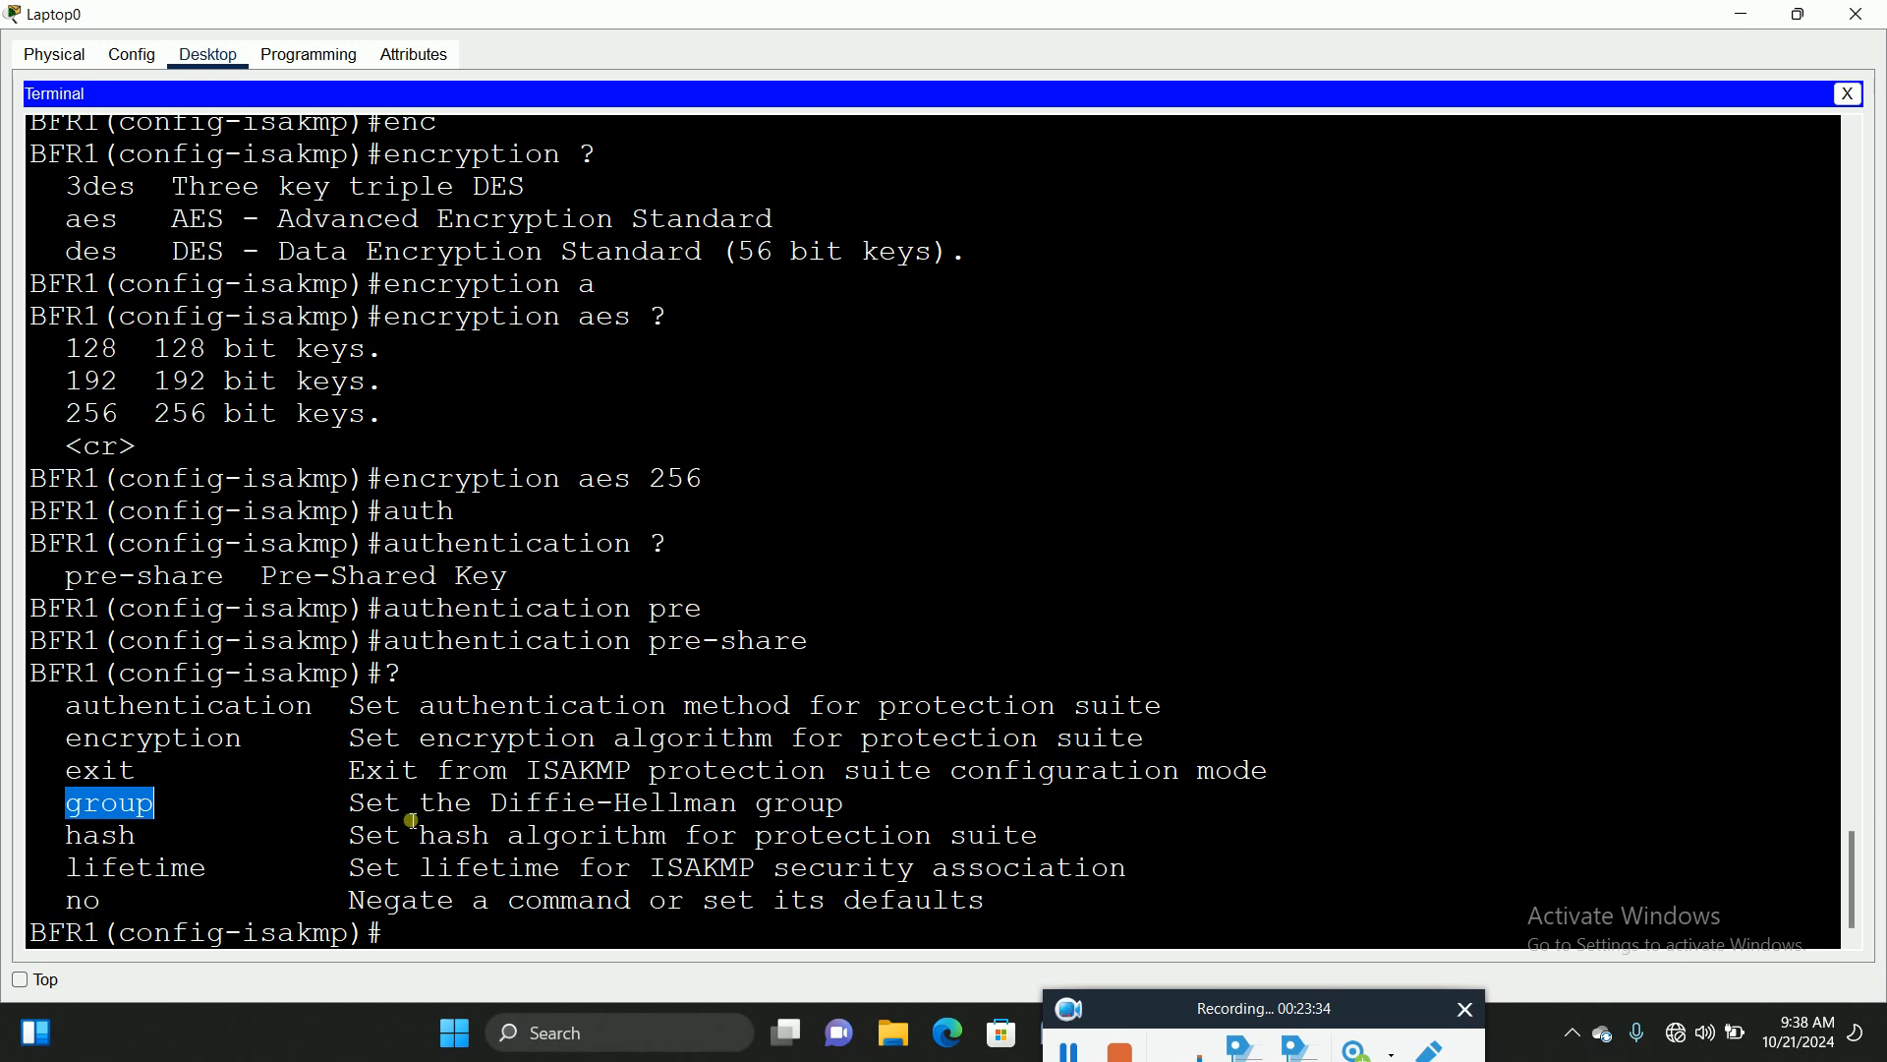
{"action": "left_click", "coordinate": [357, 816]}
{"action": "left_click_drag", "start_coordinate": [356, 816], "coordinate": [865, 810]}
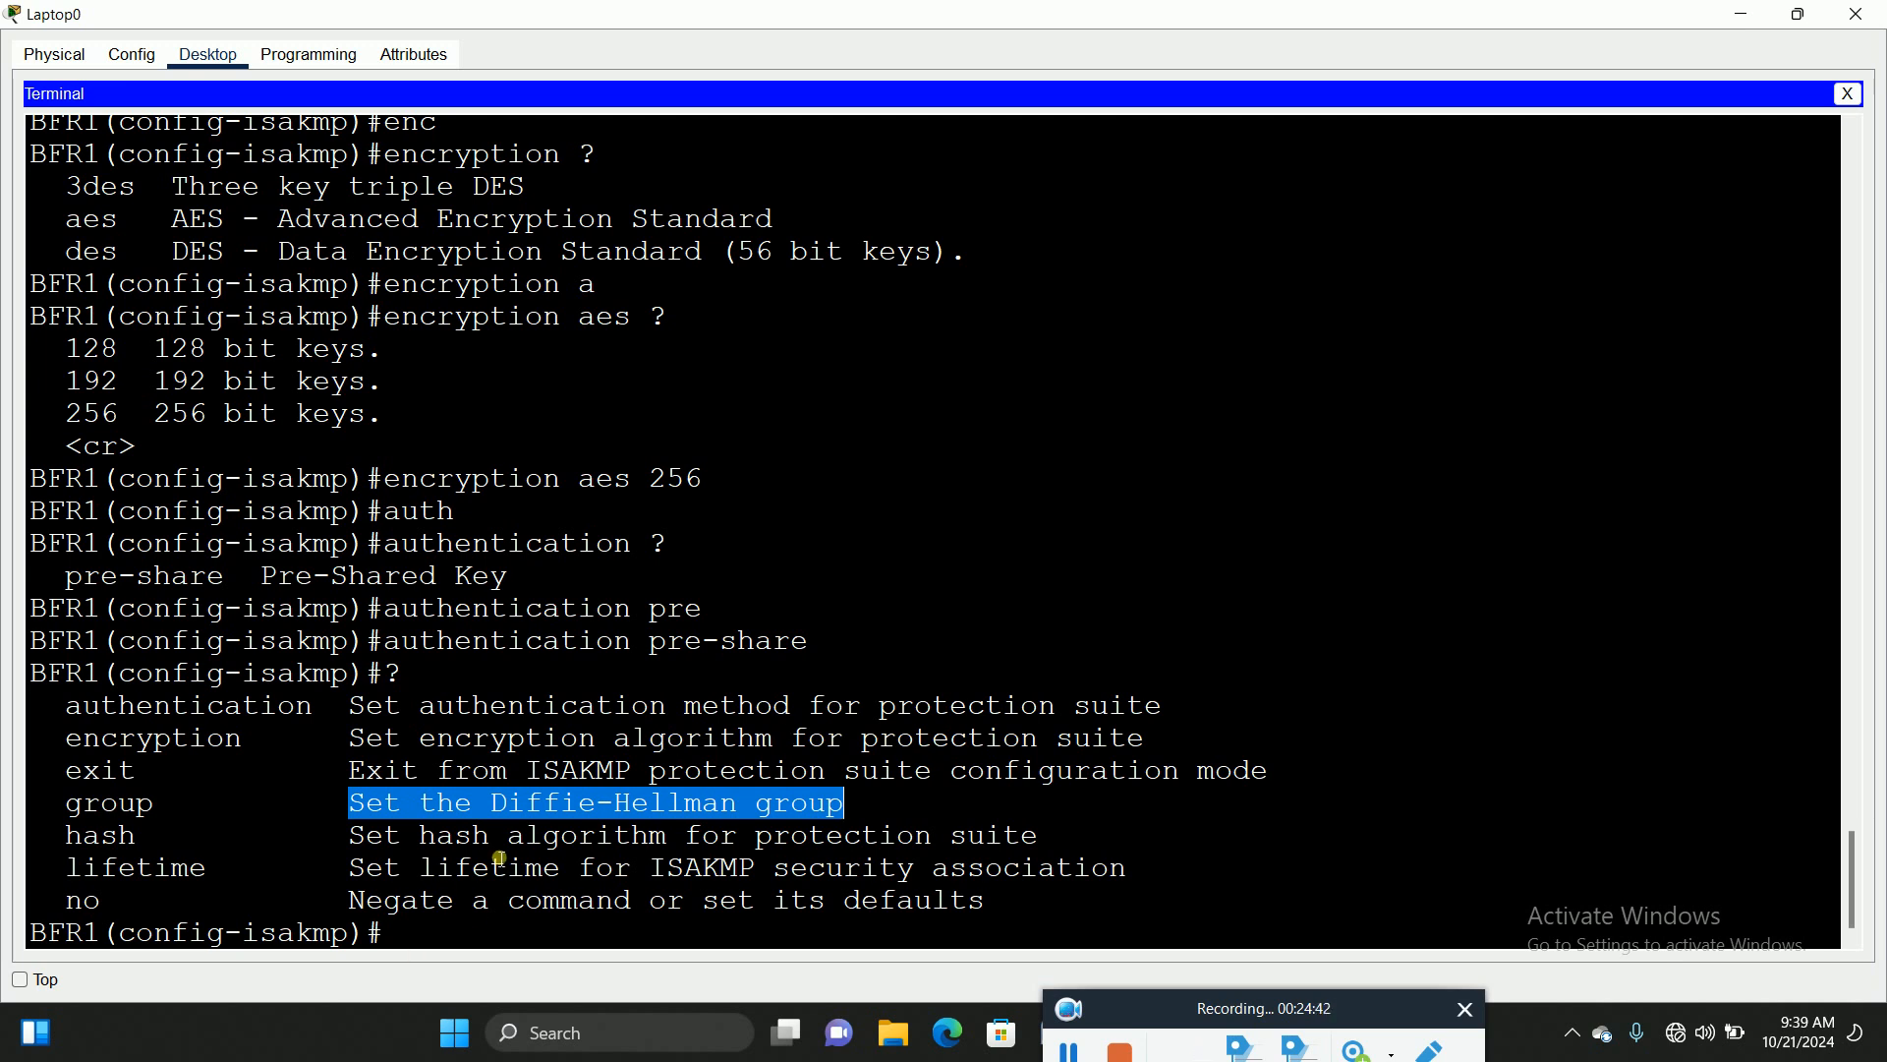
{"action": "left_click", "coordinate": [407, 933]}
Step: Set the ISAKMP policy to Diffie-Hellman group 5
{"action": "type", "text": "gr"}
{"action": "key", "text": "Tab"}
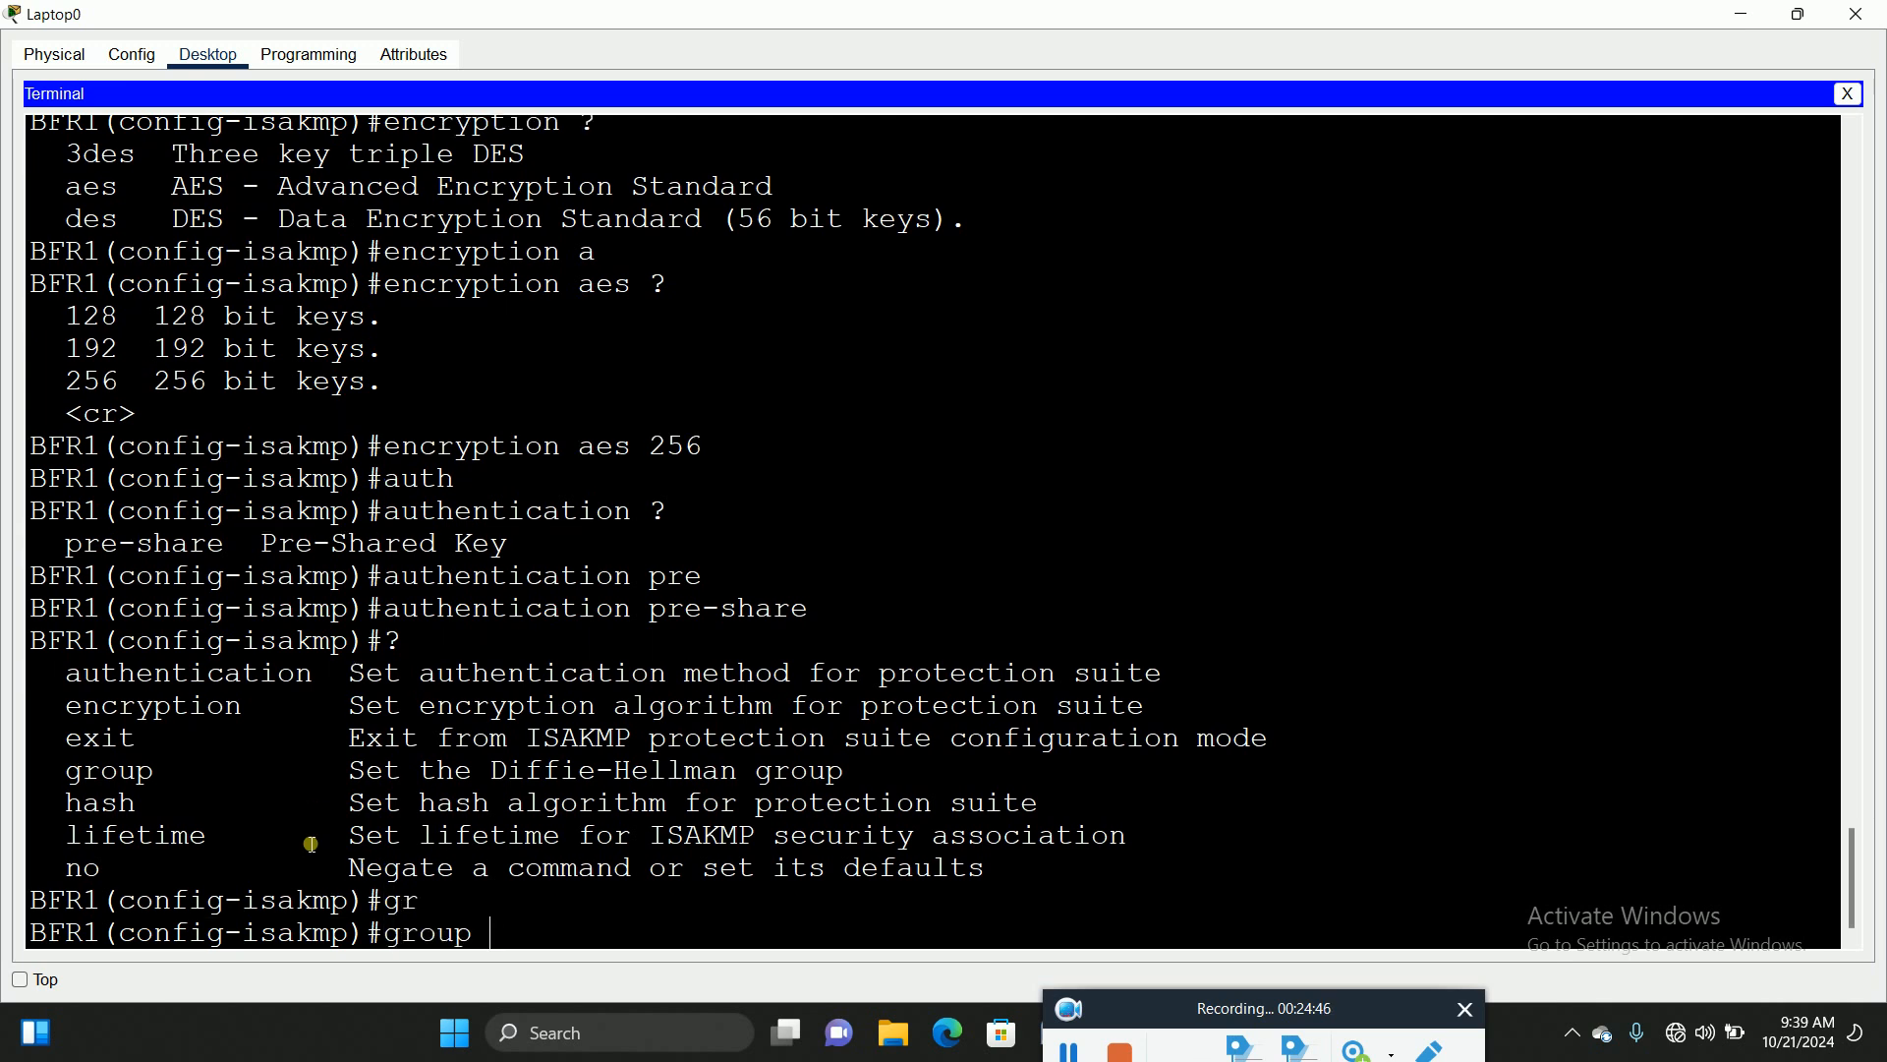
{"action": "type", "text": "?"}
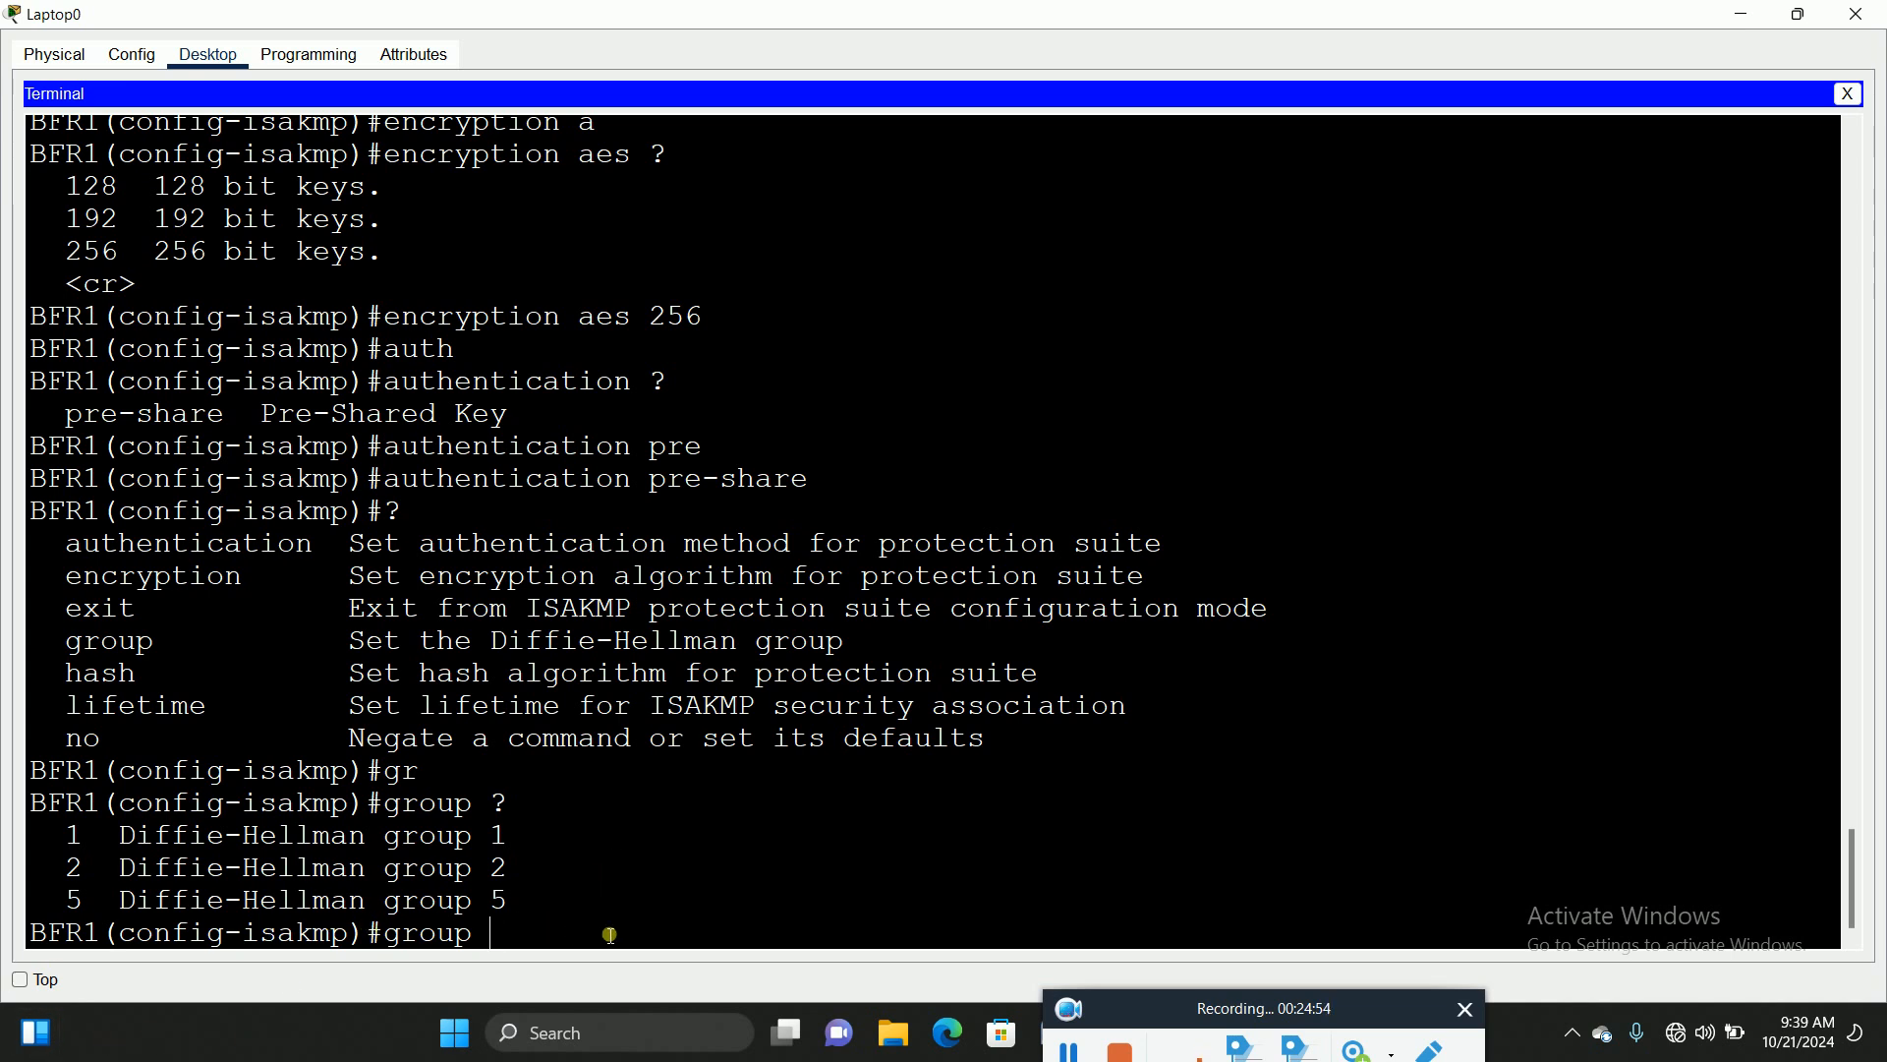
{"action": "type", "text": "6"}
{"action": "key", "text": "BackSpace"}
{"action": "type", "text": "5"}
{"action": "key", "text": "Return"}
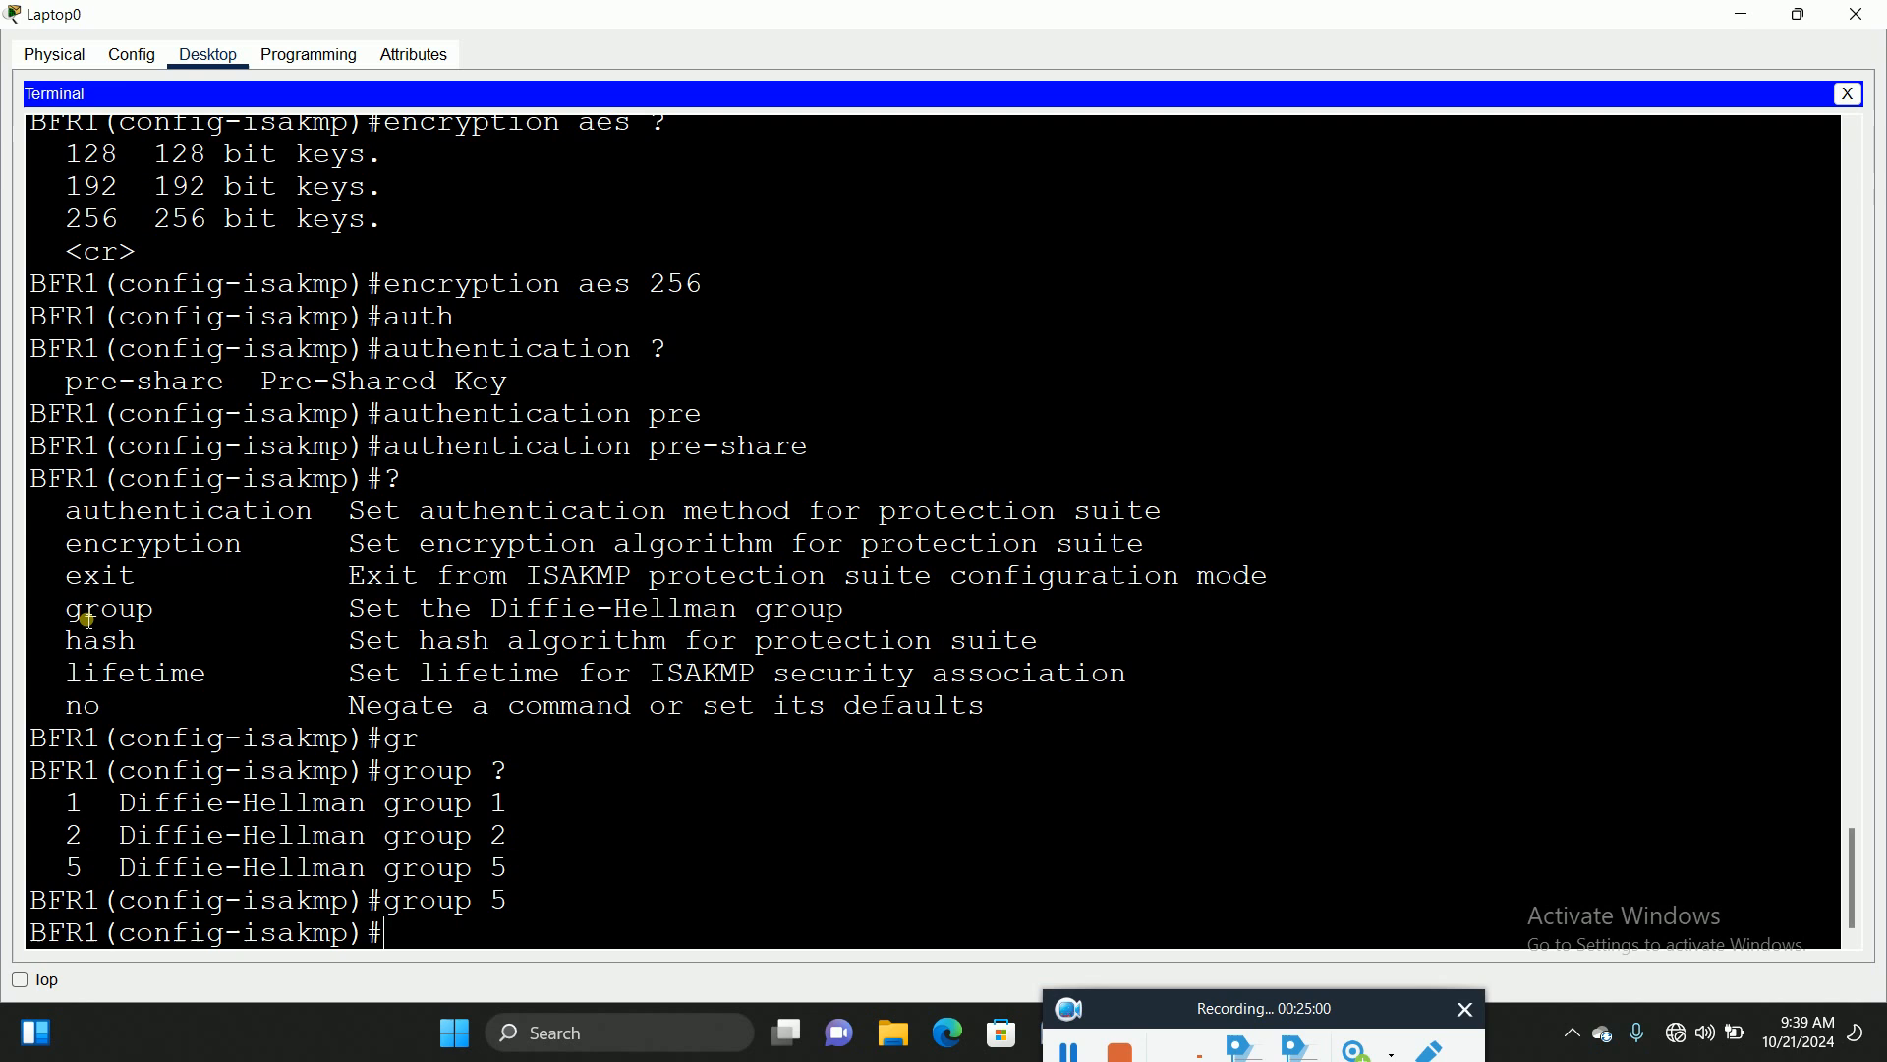
Step: Point out the group, encryption and authentication entries in the help list again
{"action": "left_click_drag", "start_coordinate": [76, 611], "coordinate": [159, 614]}
{"action": "left_click", "coordinate": [78, 549]}
{"action": "left_click_drag", "start_coordinate": [79, 550], "coordinate": [246, 547]}
{"action": "left_click_drag", "start_coordinate": [77, 522], "coordinate": [330, 528]}
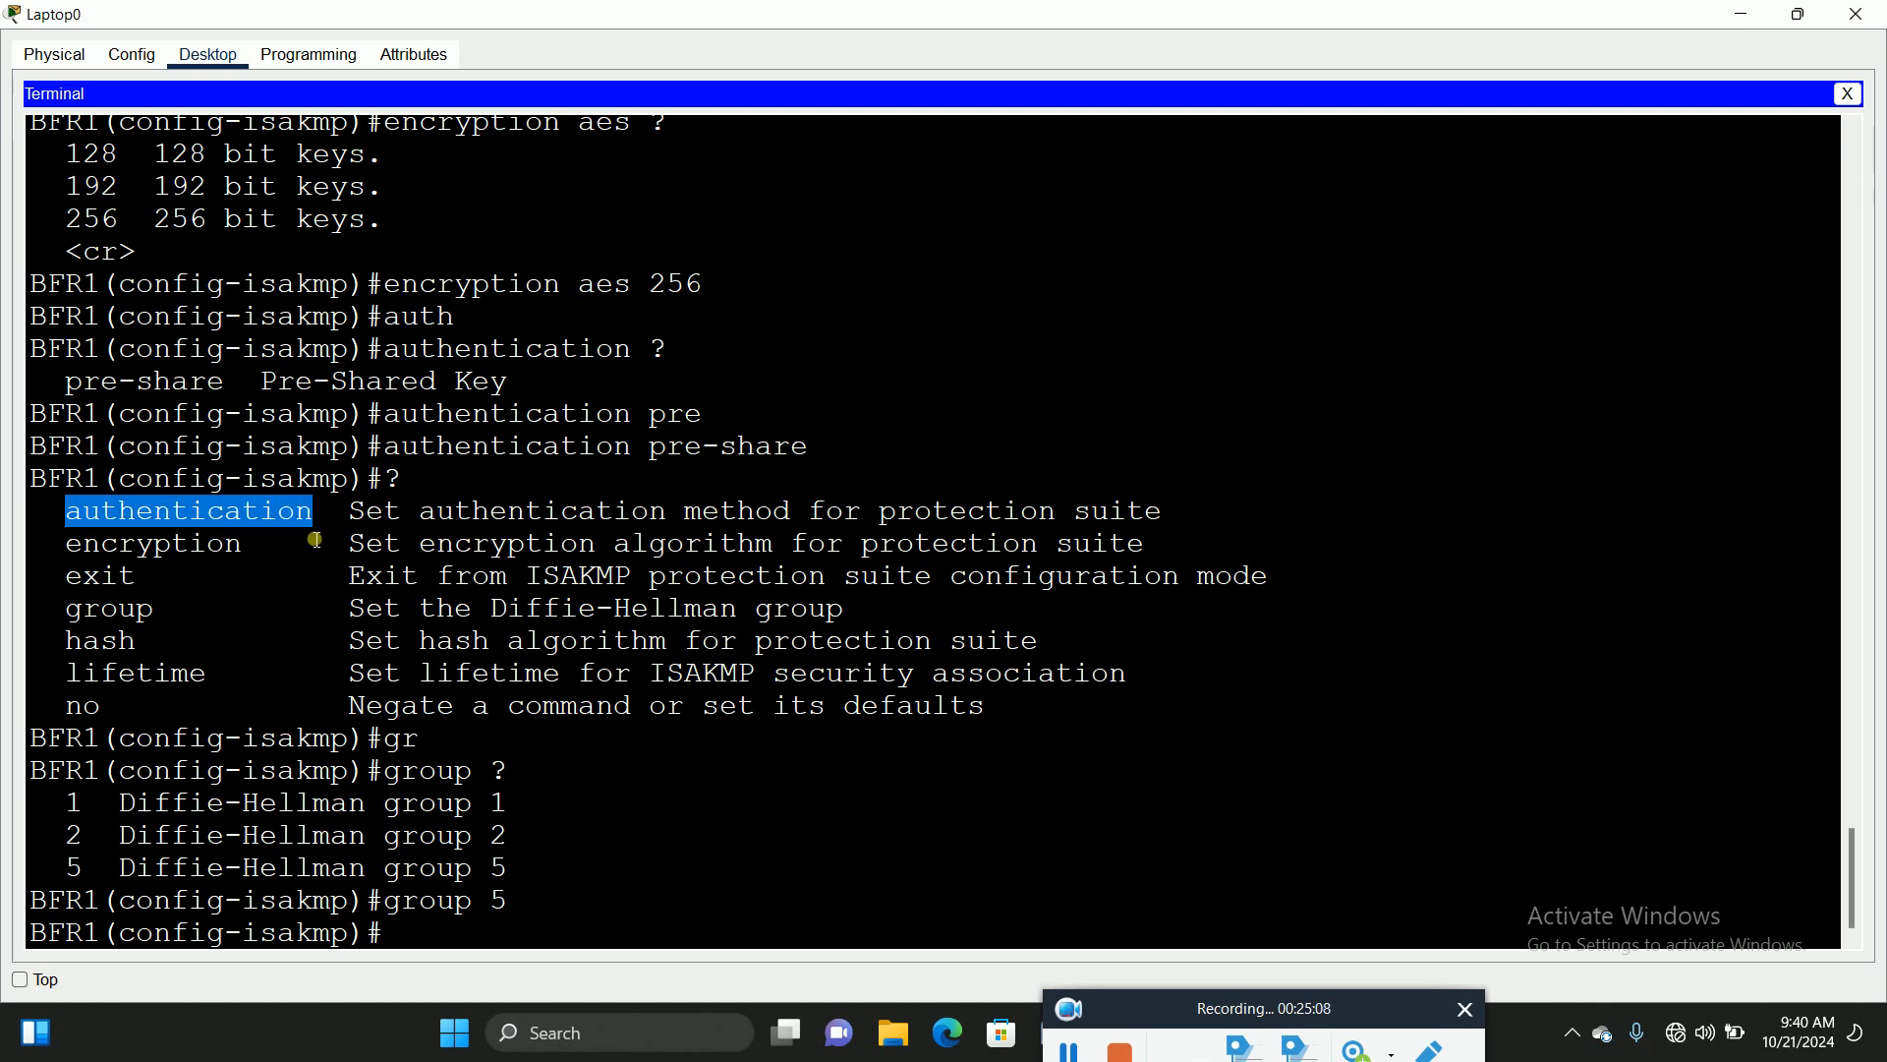
{"action": "left_click", "coordinate": [429, 942]}
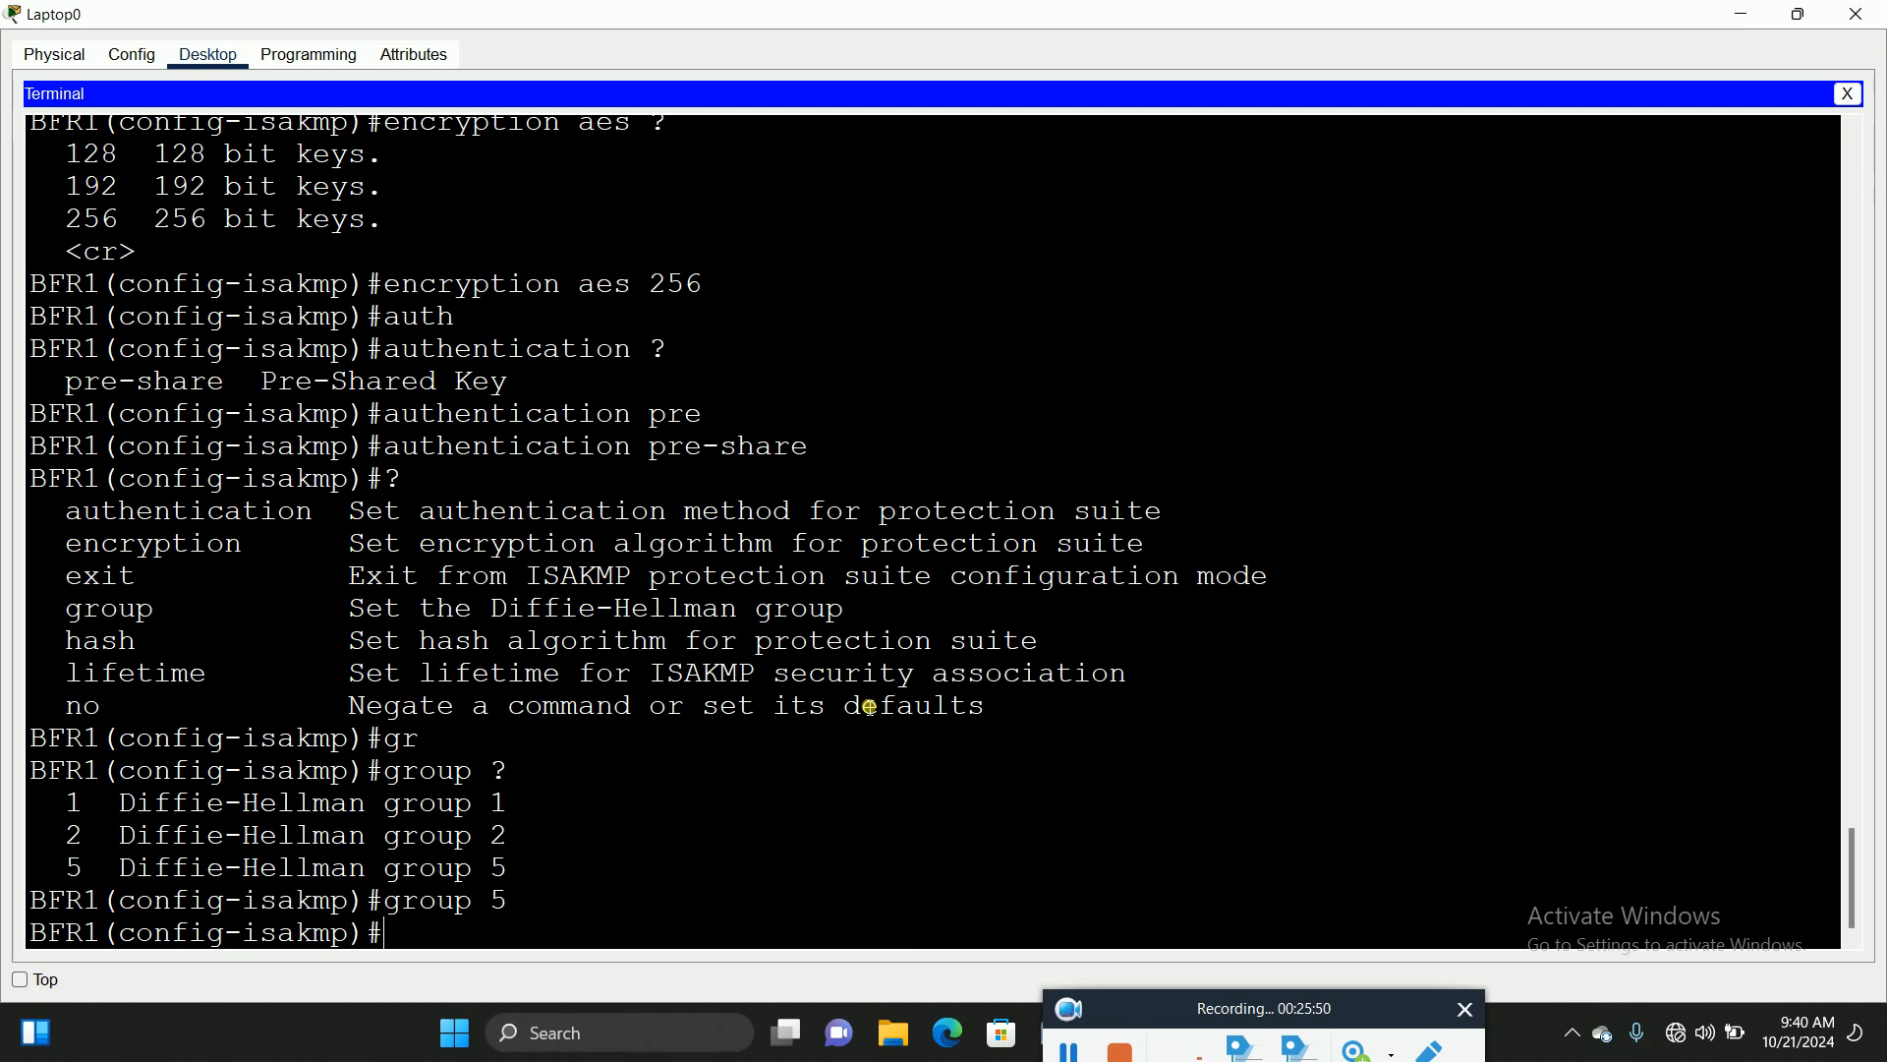
Step: Exit ISAKMP policy 20 back to the global configuration prompt
{"action": "type", "text": "exit"}
{"action": "key", "text": "Return"}
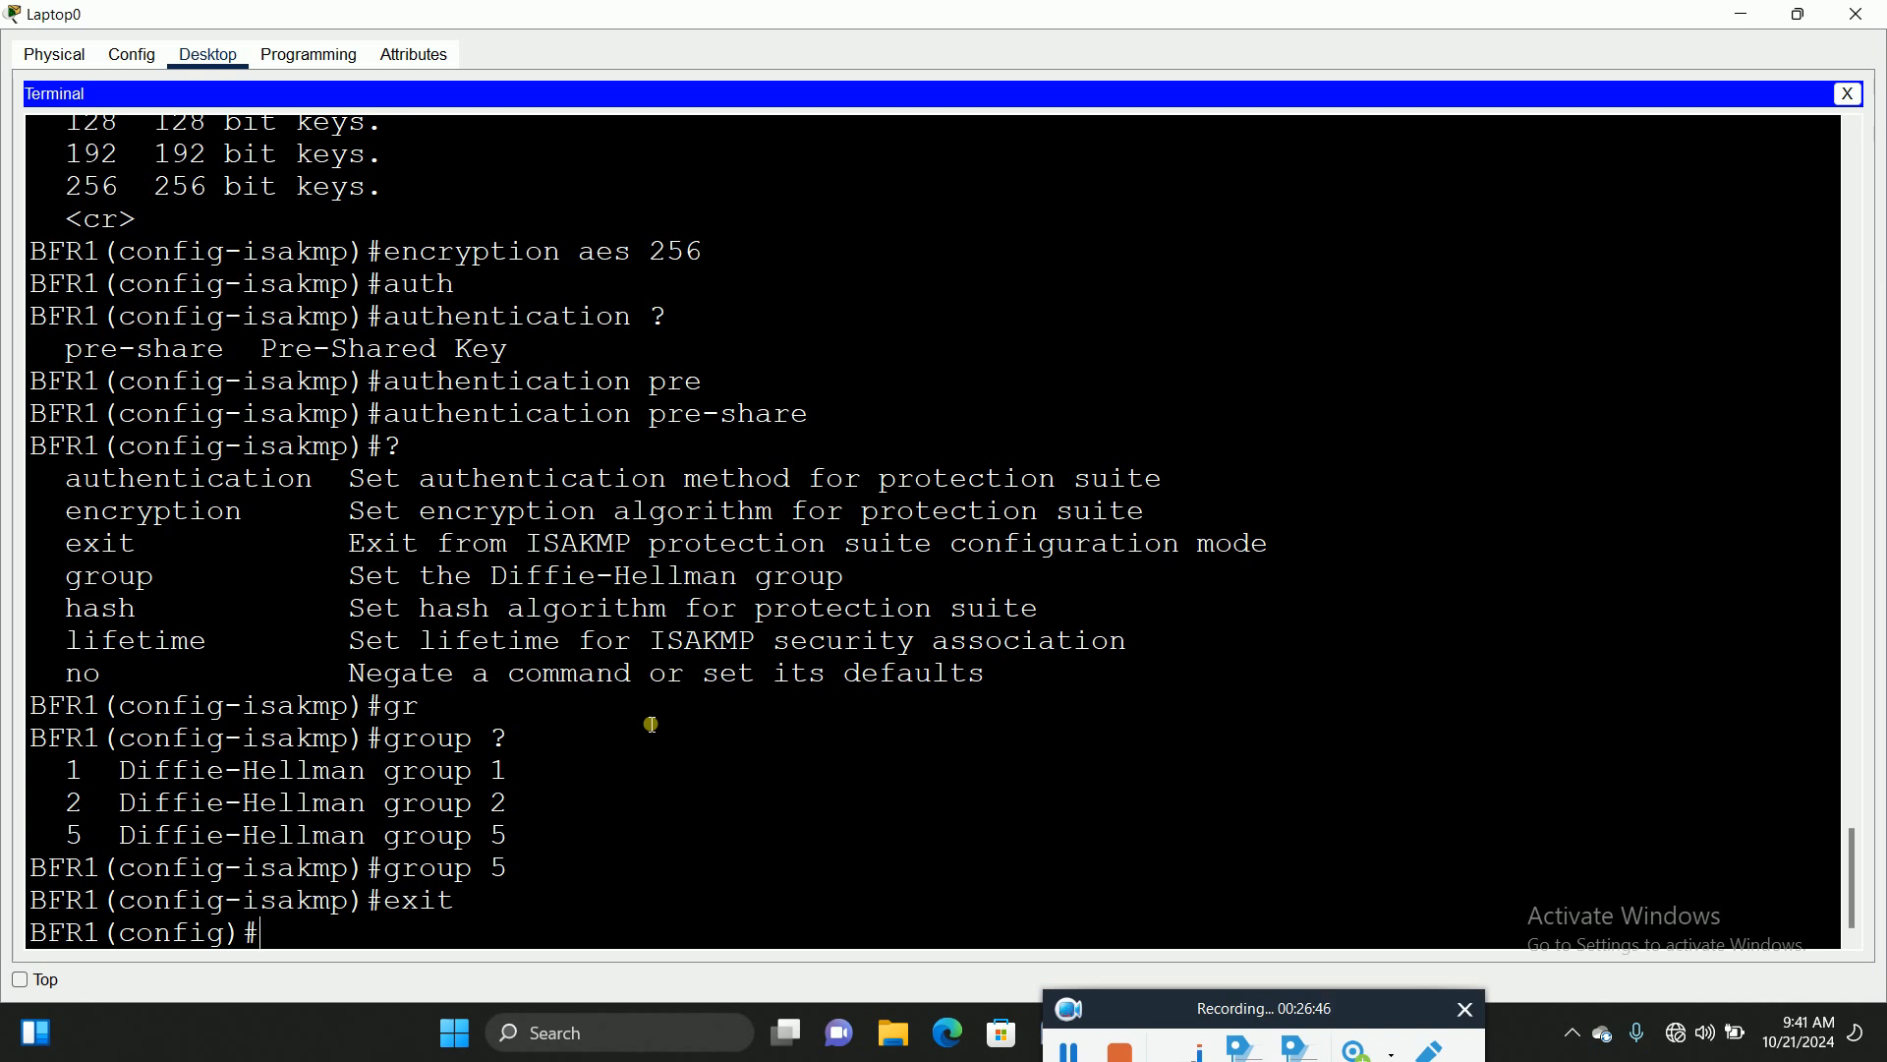
Step: Type crypto isakmp key followed by the pre-shared key, then list the next options with ?
{"action": "type", "text": "cey"}
{"action": "key", "text": "Tab"}
{"action": "key", "text": "BackSpace"}
{"action": "key", "text": "BackSpace"}
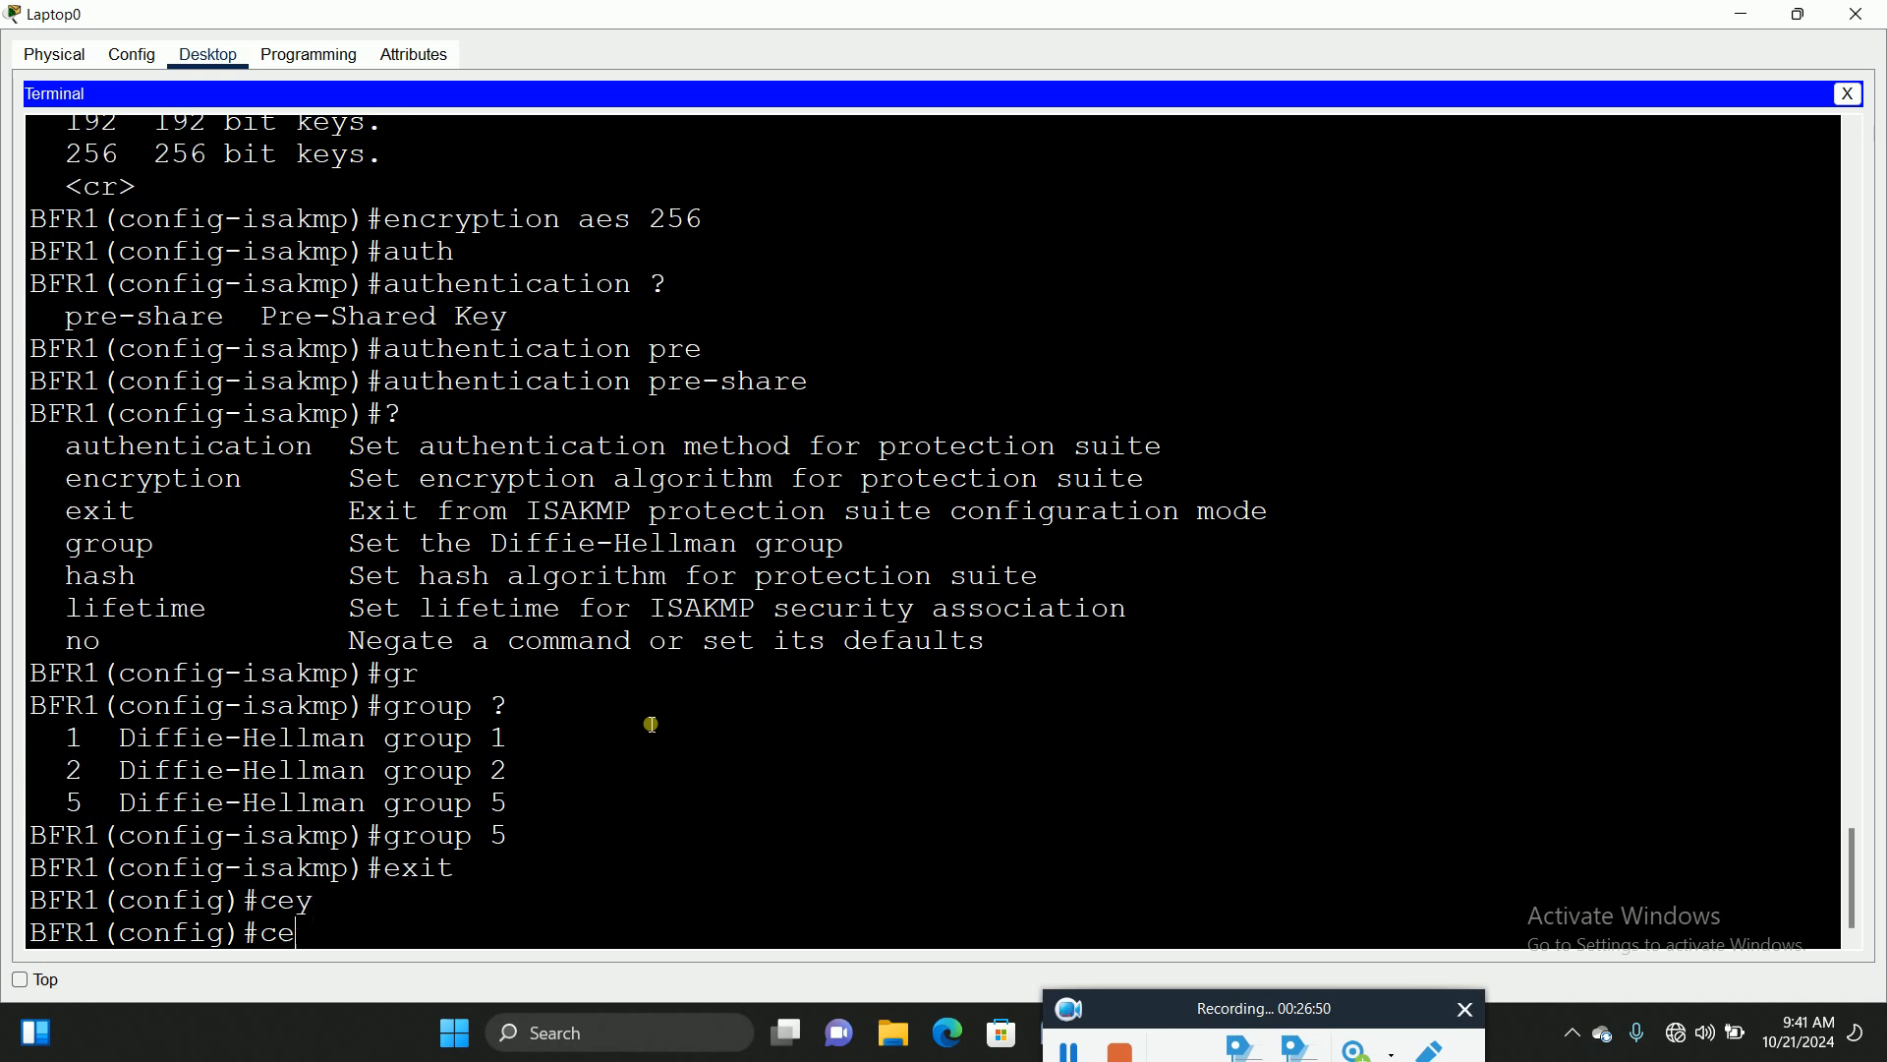
{"action": "type", "text": "ry"}
{"action": "key", "text": "Tab"}
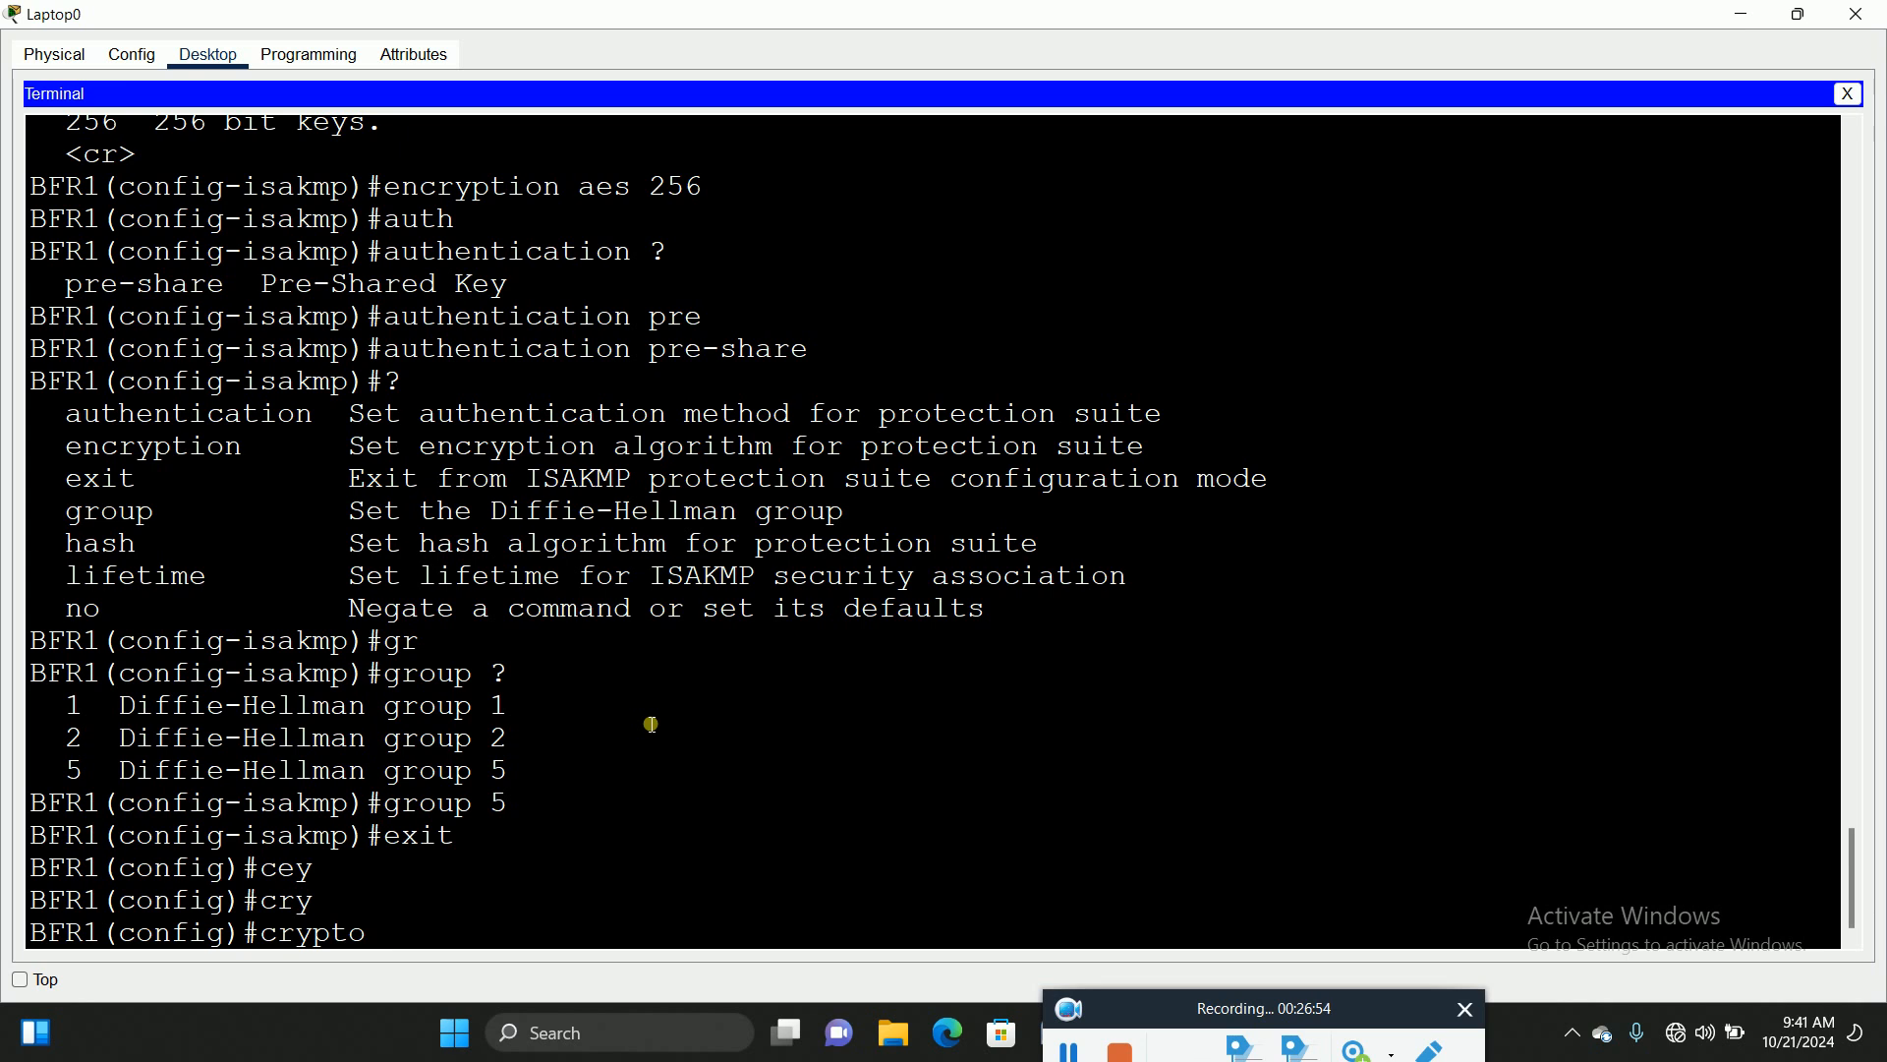
{"action": "type", "text": "i"}
{"action": "type", "text": "sa"}
{"action": "key", "text": "Tab"}
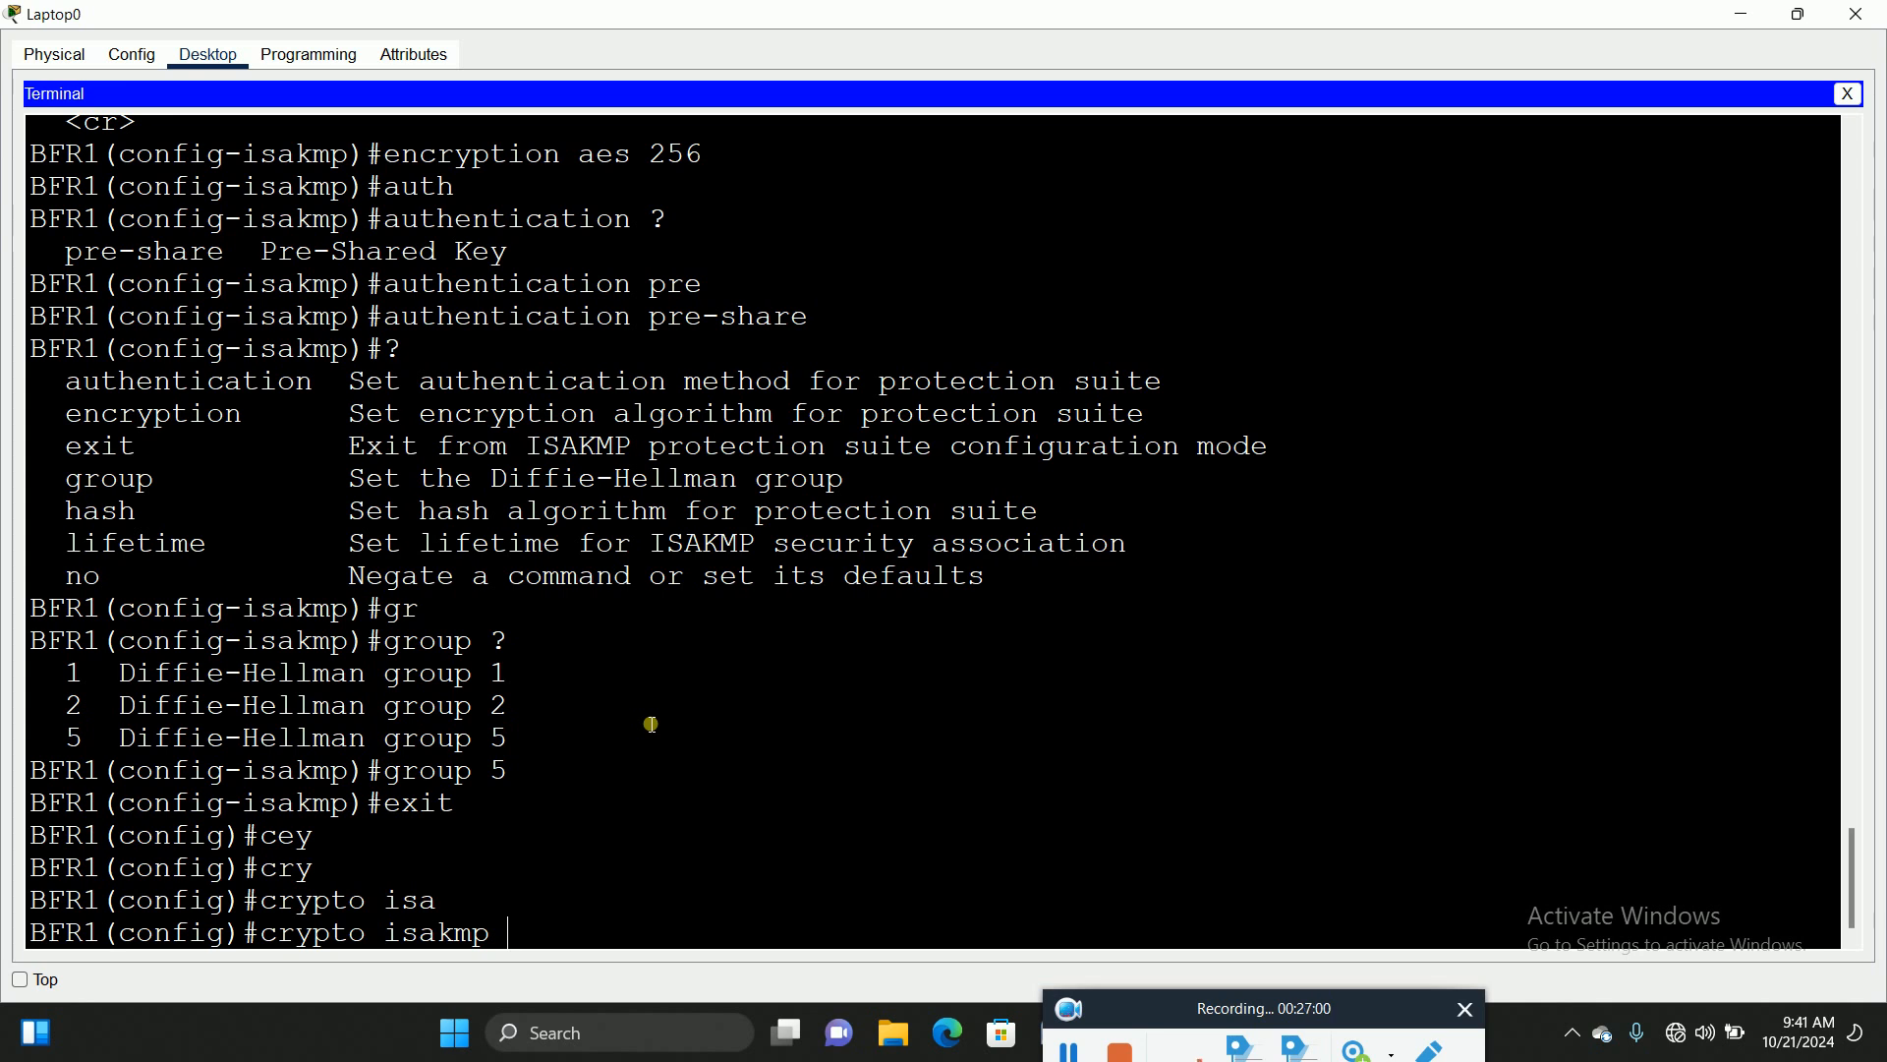
{"action": "type", "text": "key"}
{"action": "key", "text": "Tab"}
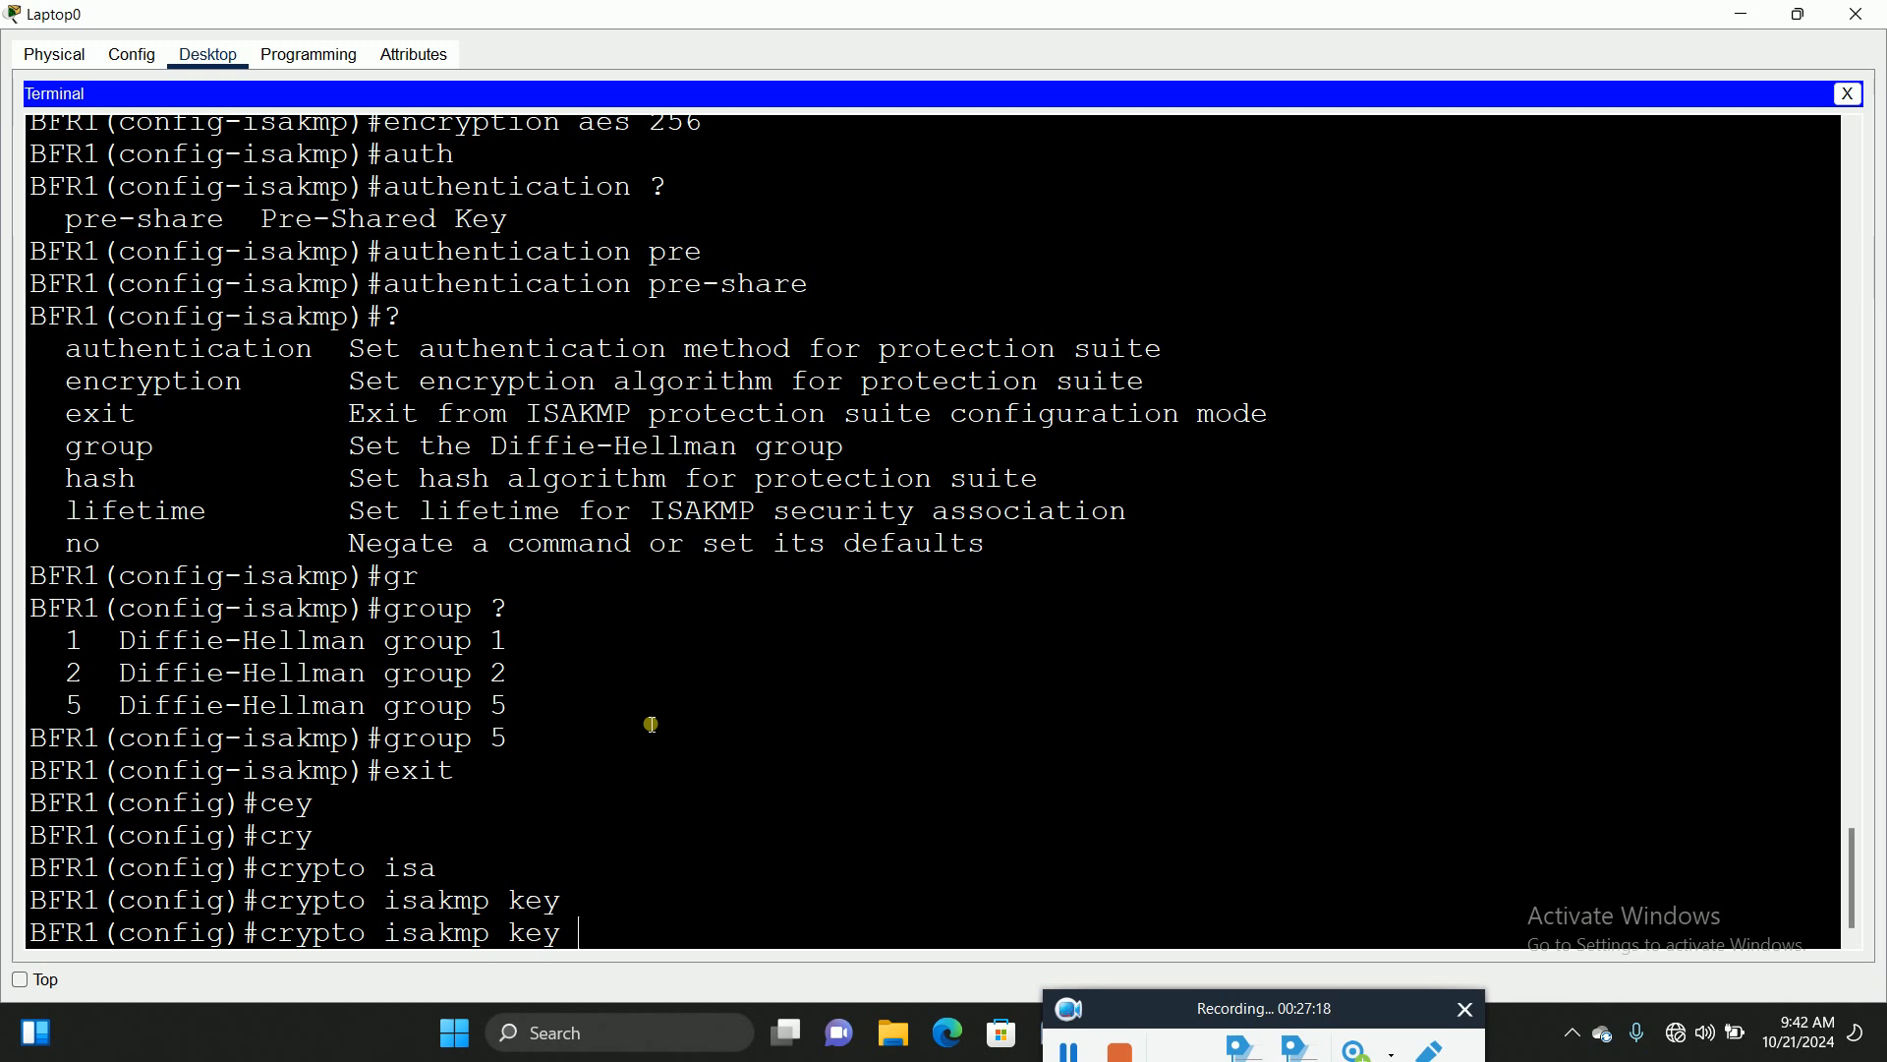
{"action": "type", "text": "p@ssw0rd12"}
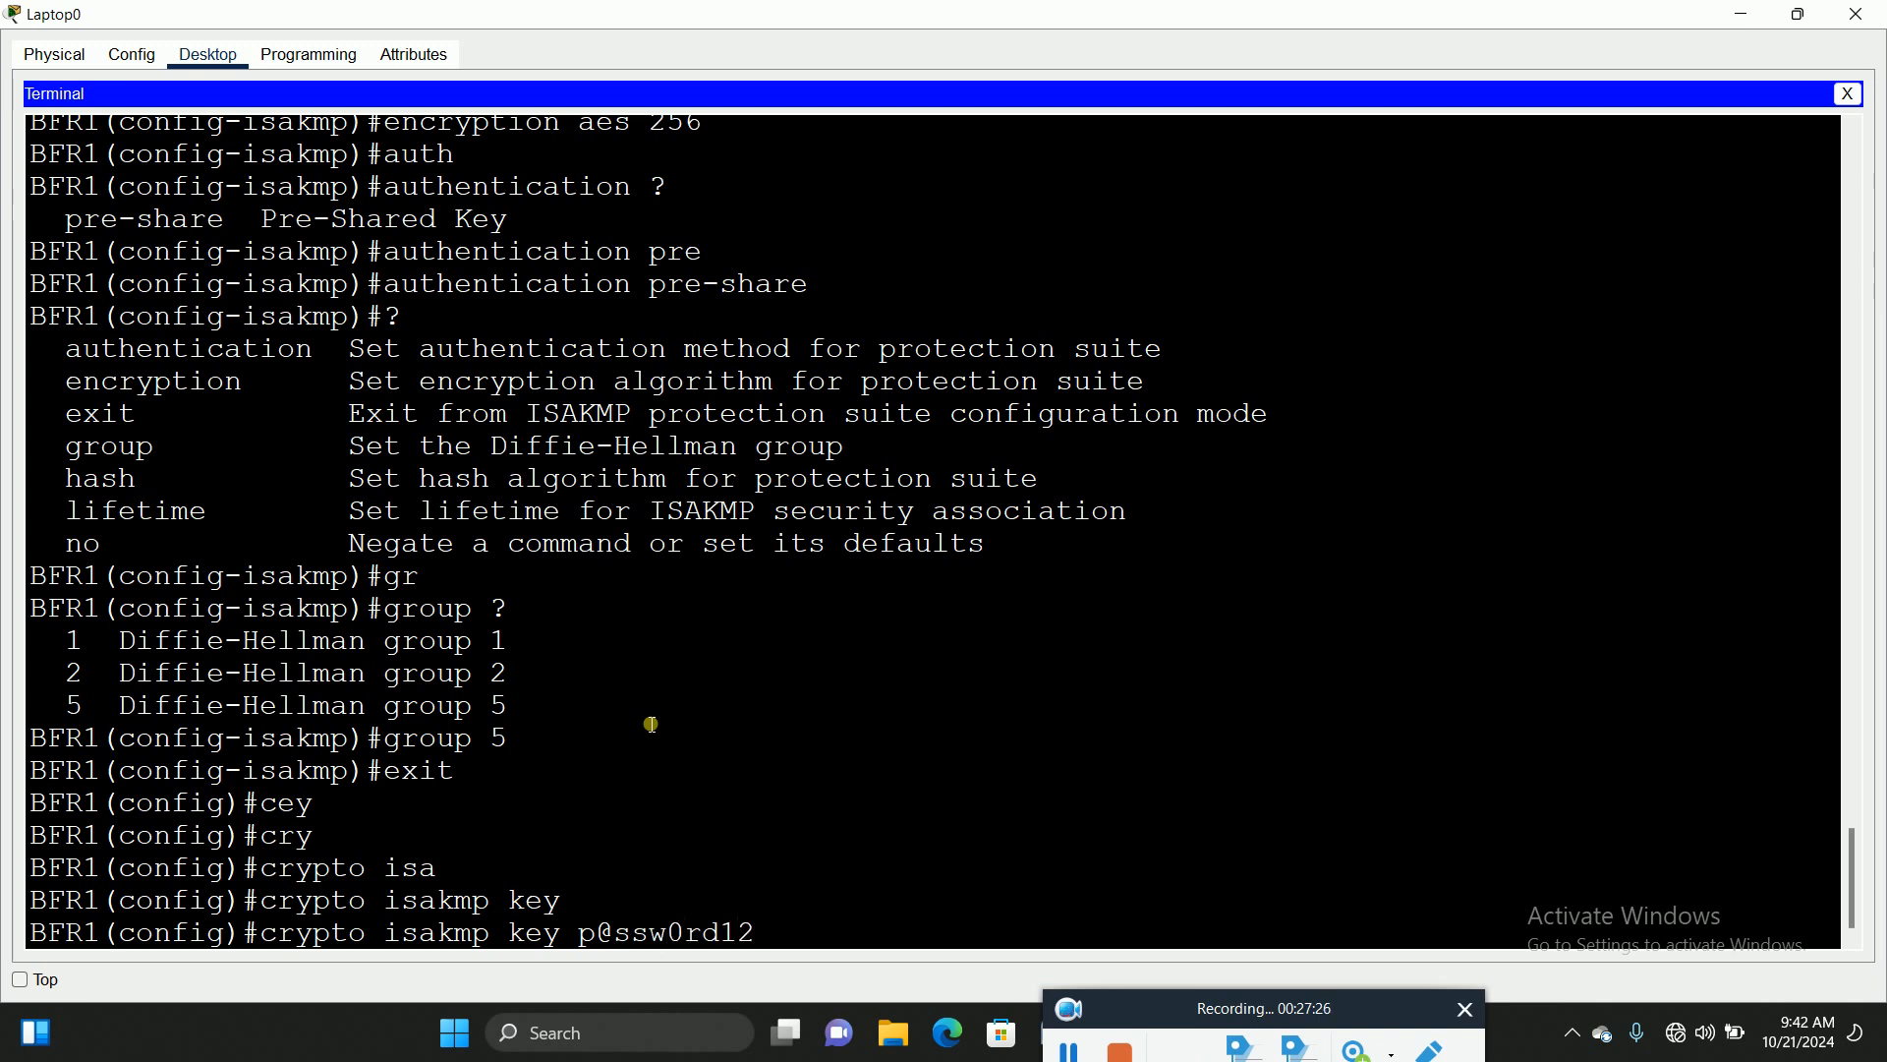
{"action": "key", "text": "Tab"}
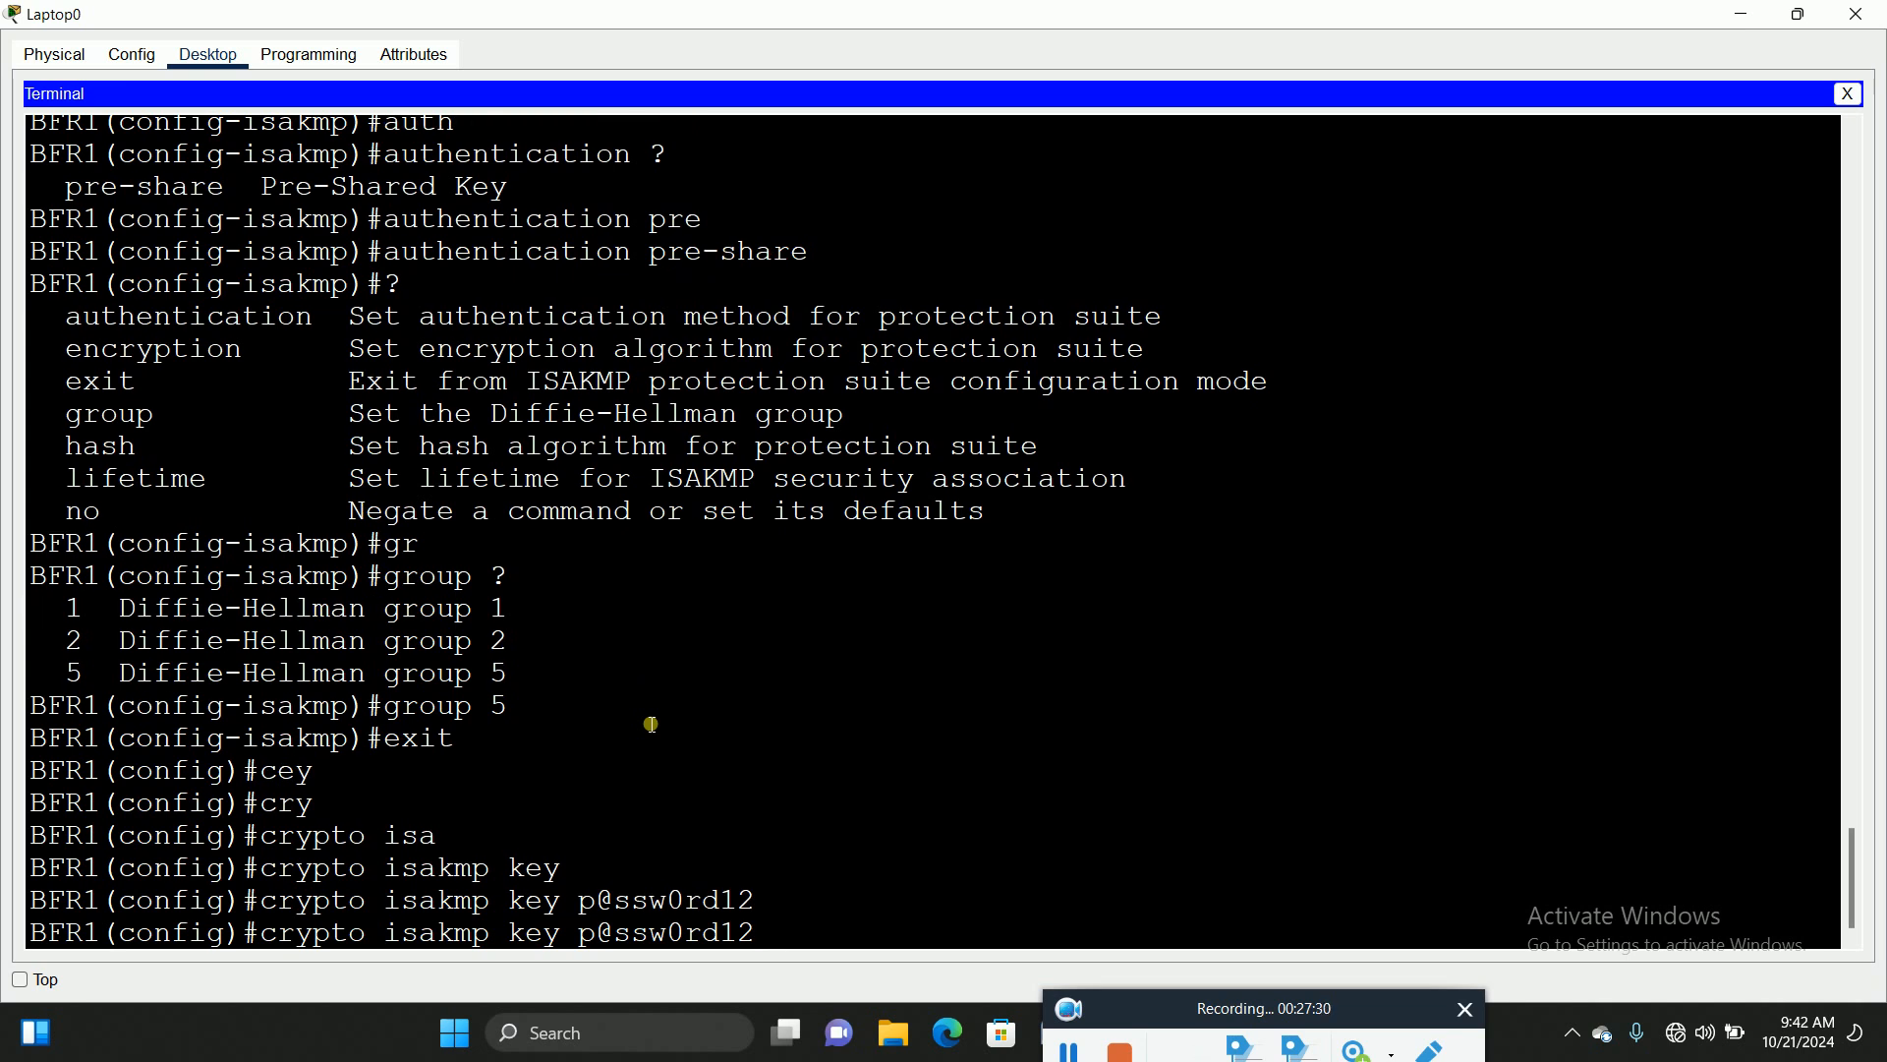
{"action": "type", "text": "?"}
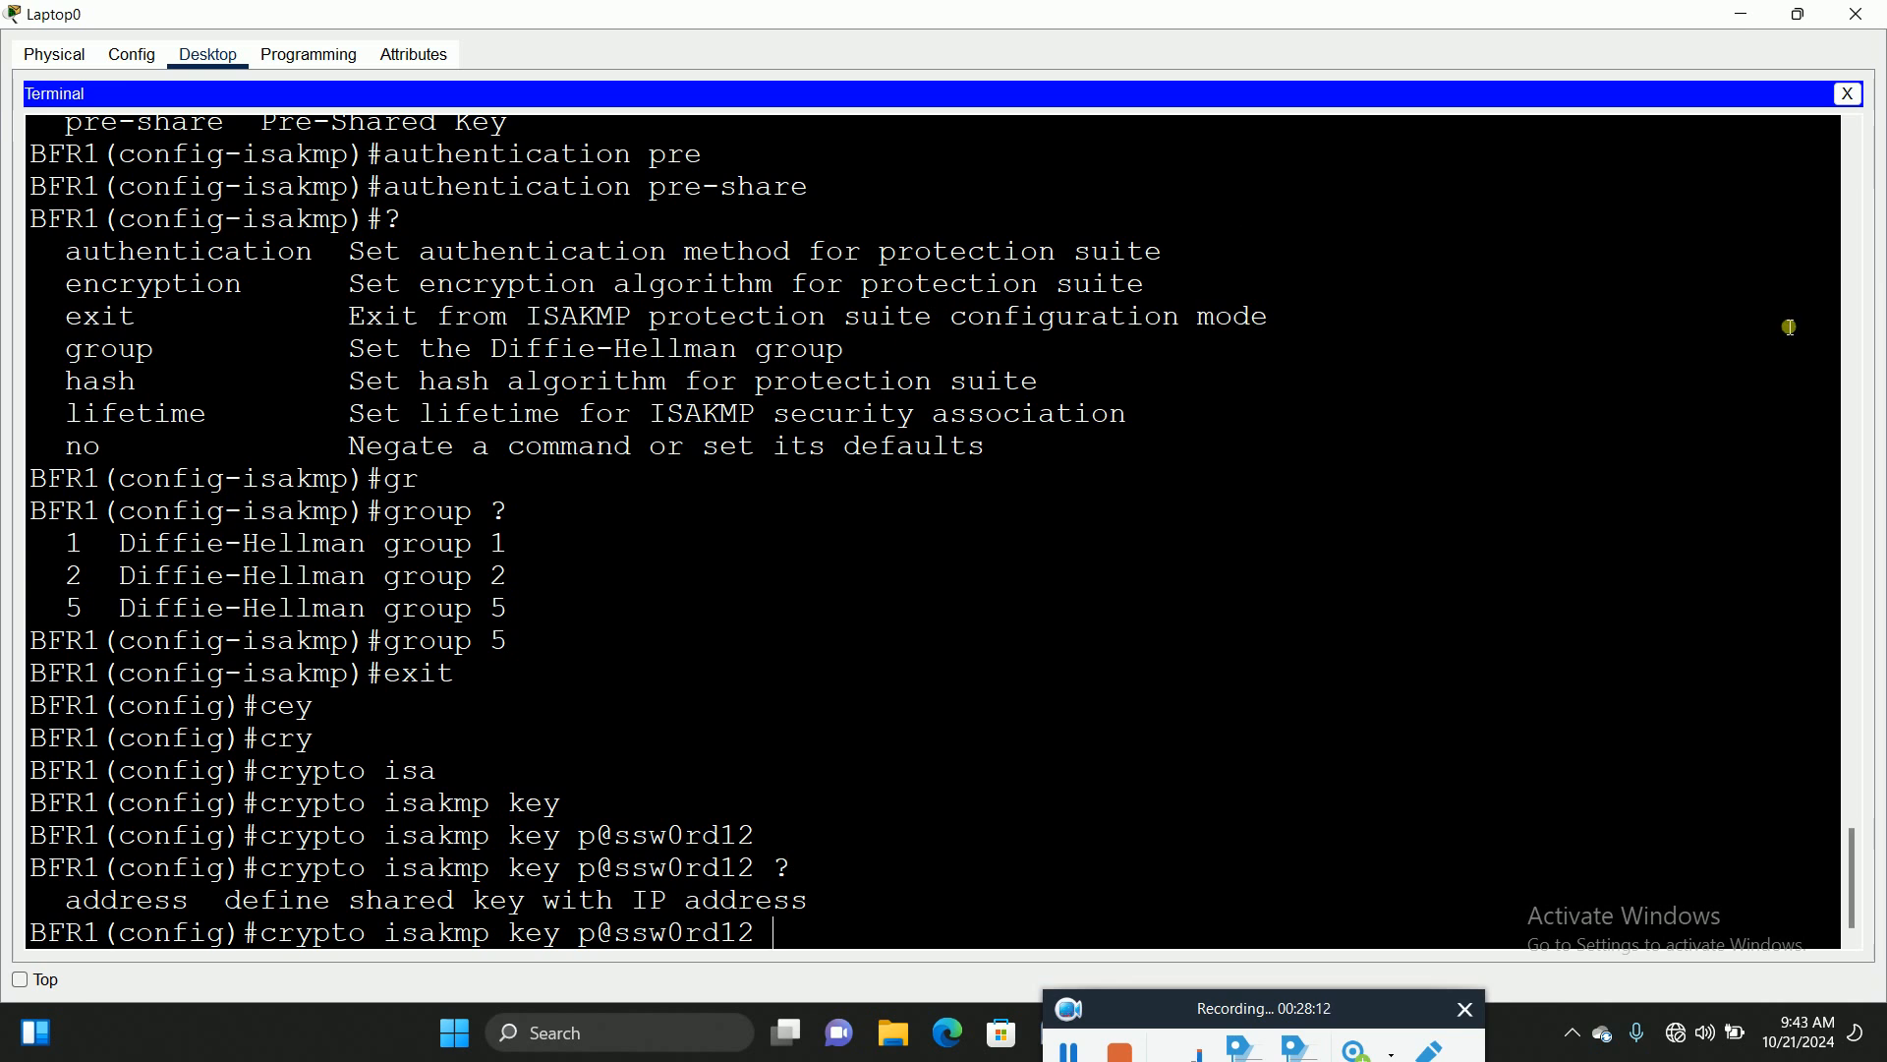
Step: Zoom into the topology to show BFR3's 20.20.20.1 address, with the Laptop0 terminal moved beside it
{"action": "left_click", "coordinate": [1798, 13]}
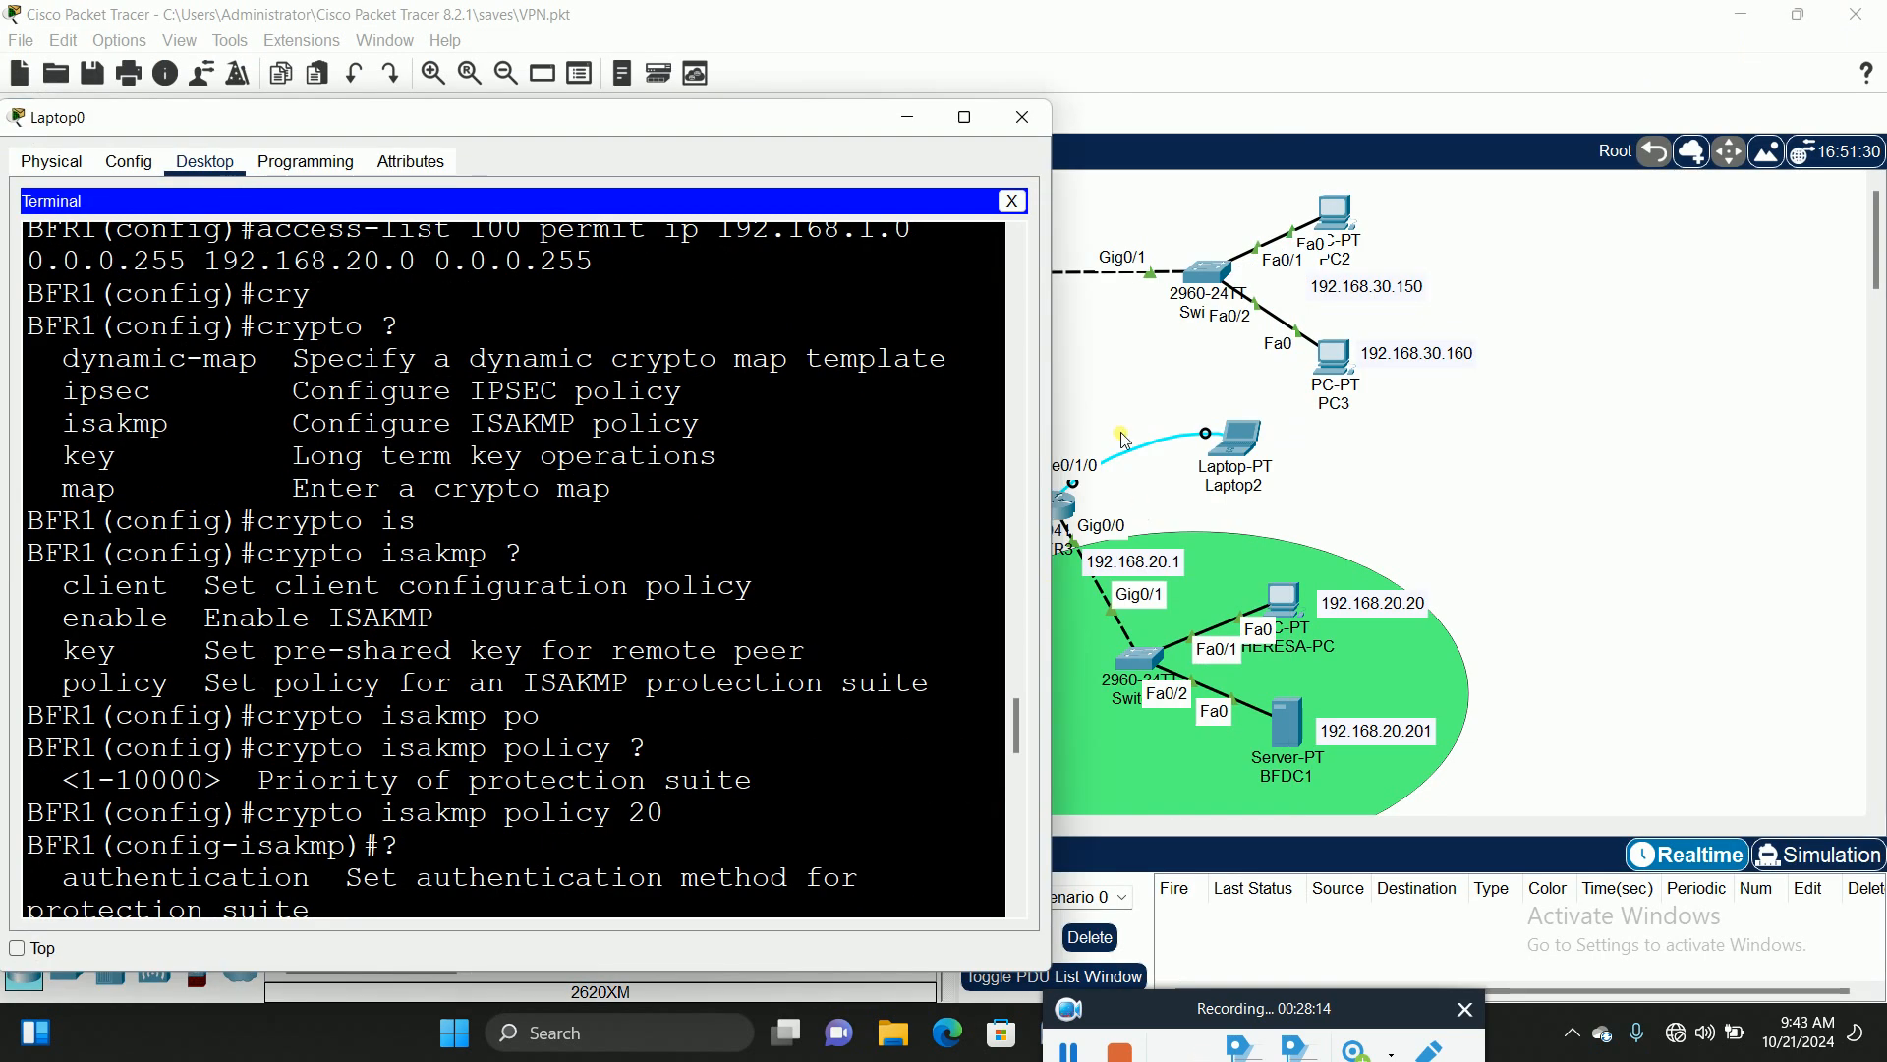
{"action": "left_click", "coordinate": [1136, 385]}
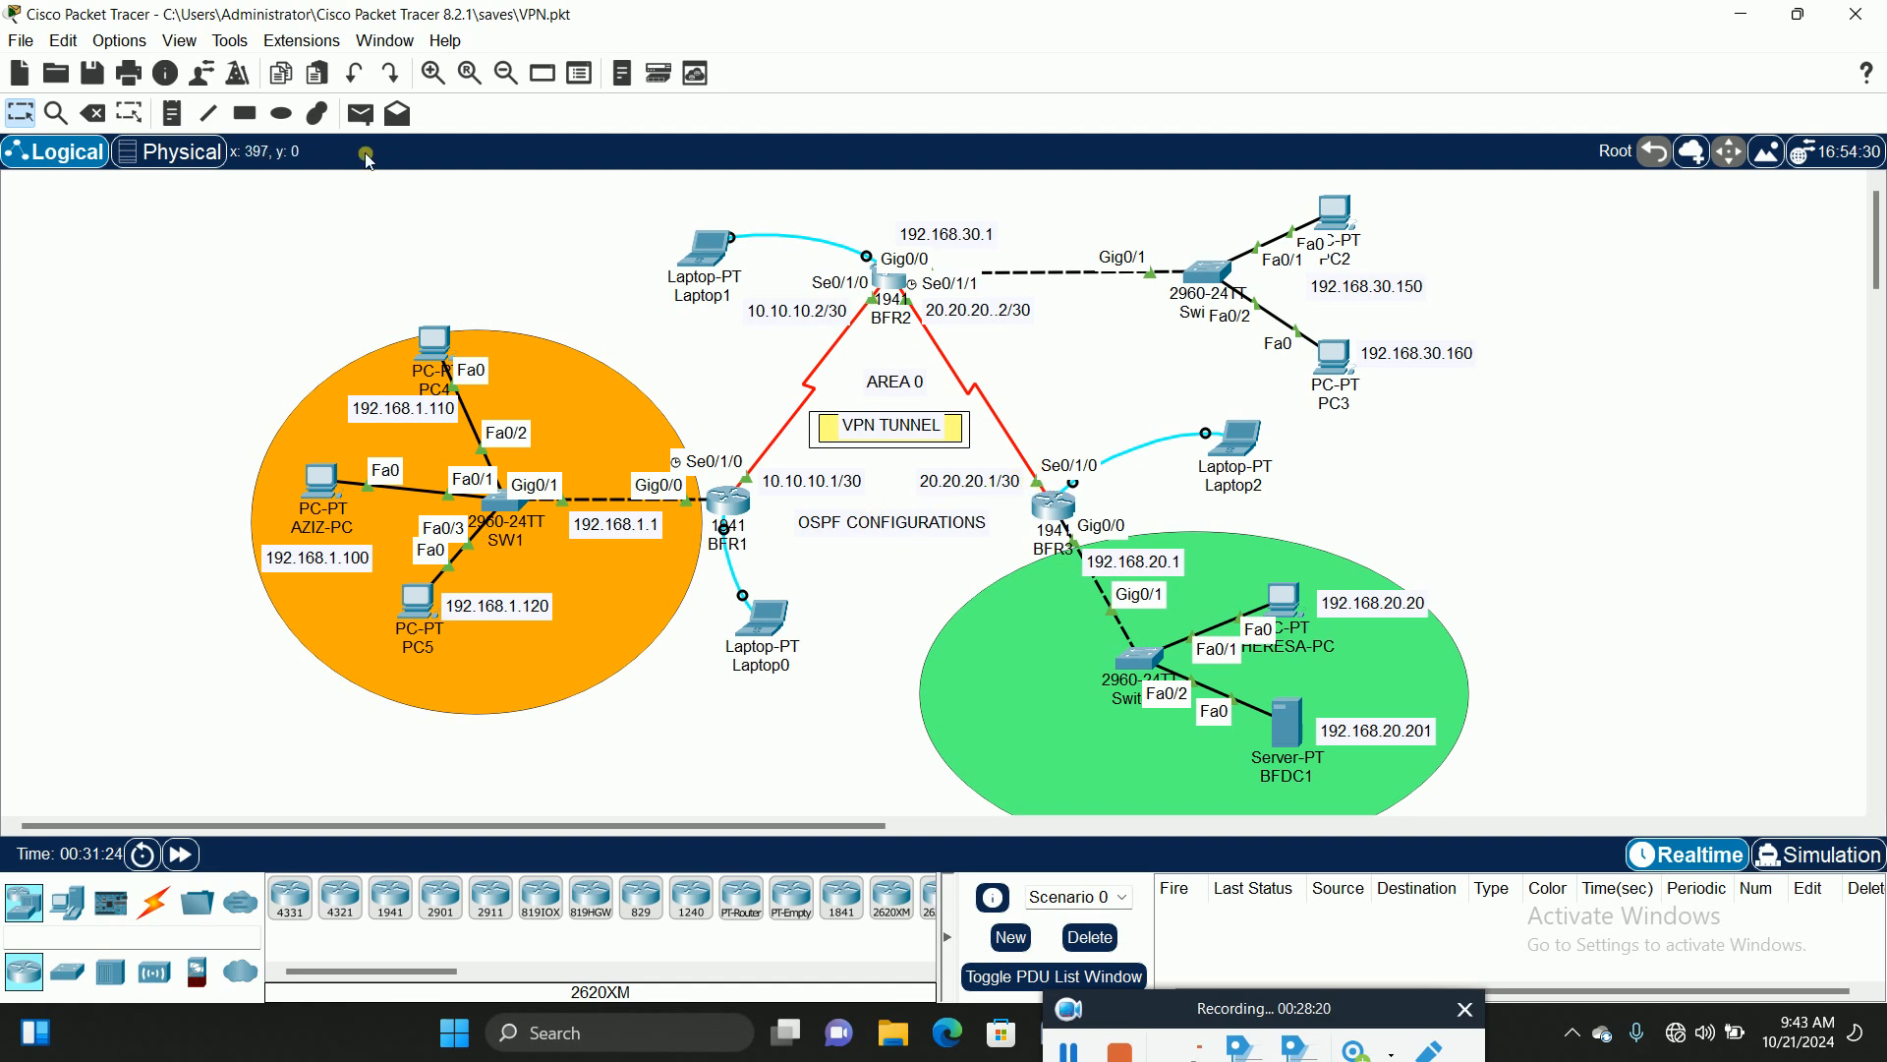
{"action": "left_click", "coordinate": [433, 73]}
{"action": "scroll", "coordinate": [1327, 519], "scroll_direction": "down", "scroll_amount": 2}
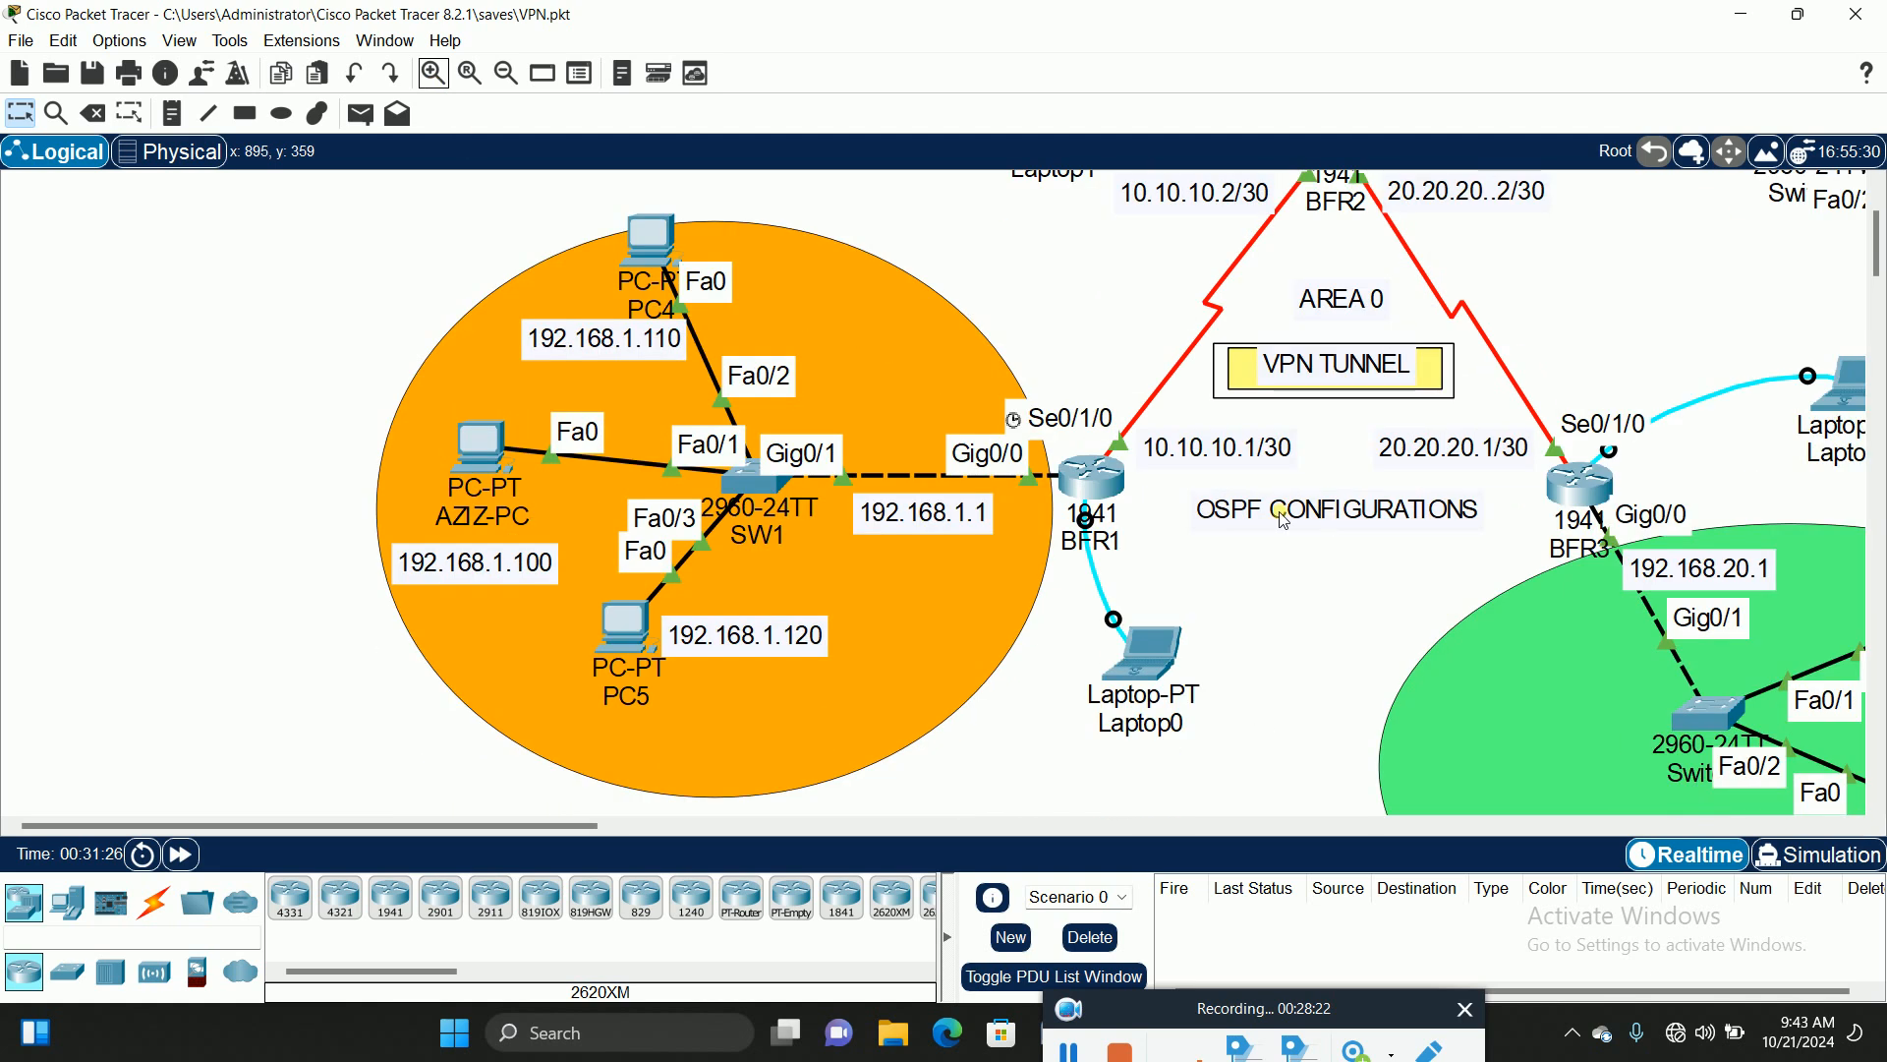
{"action": "left_click_drag", "start_coordinate": [431, 829], "coordinate": [666, 828]}
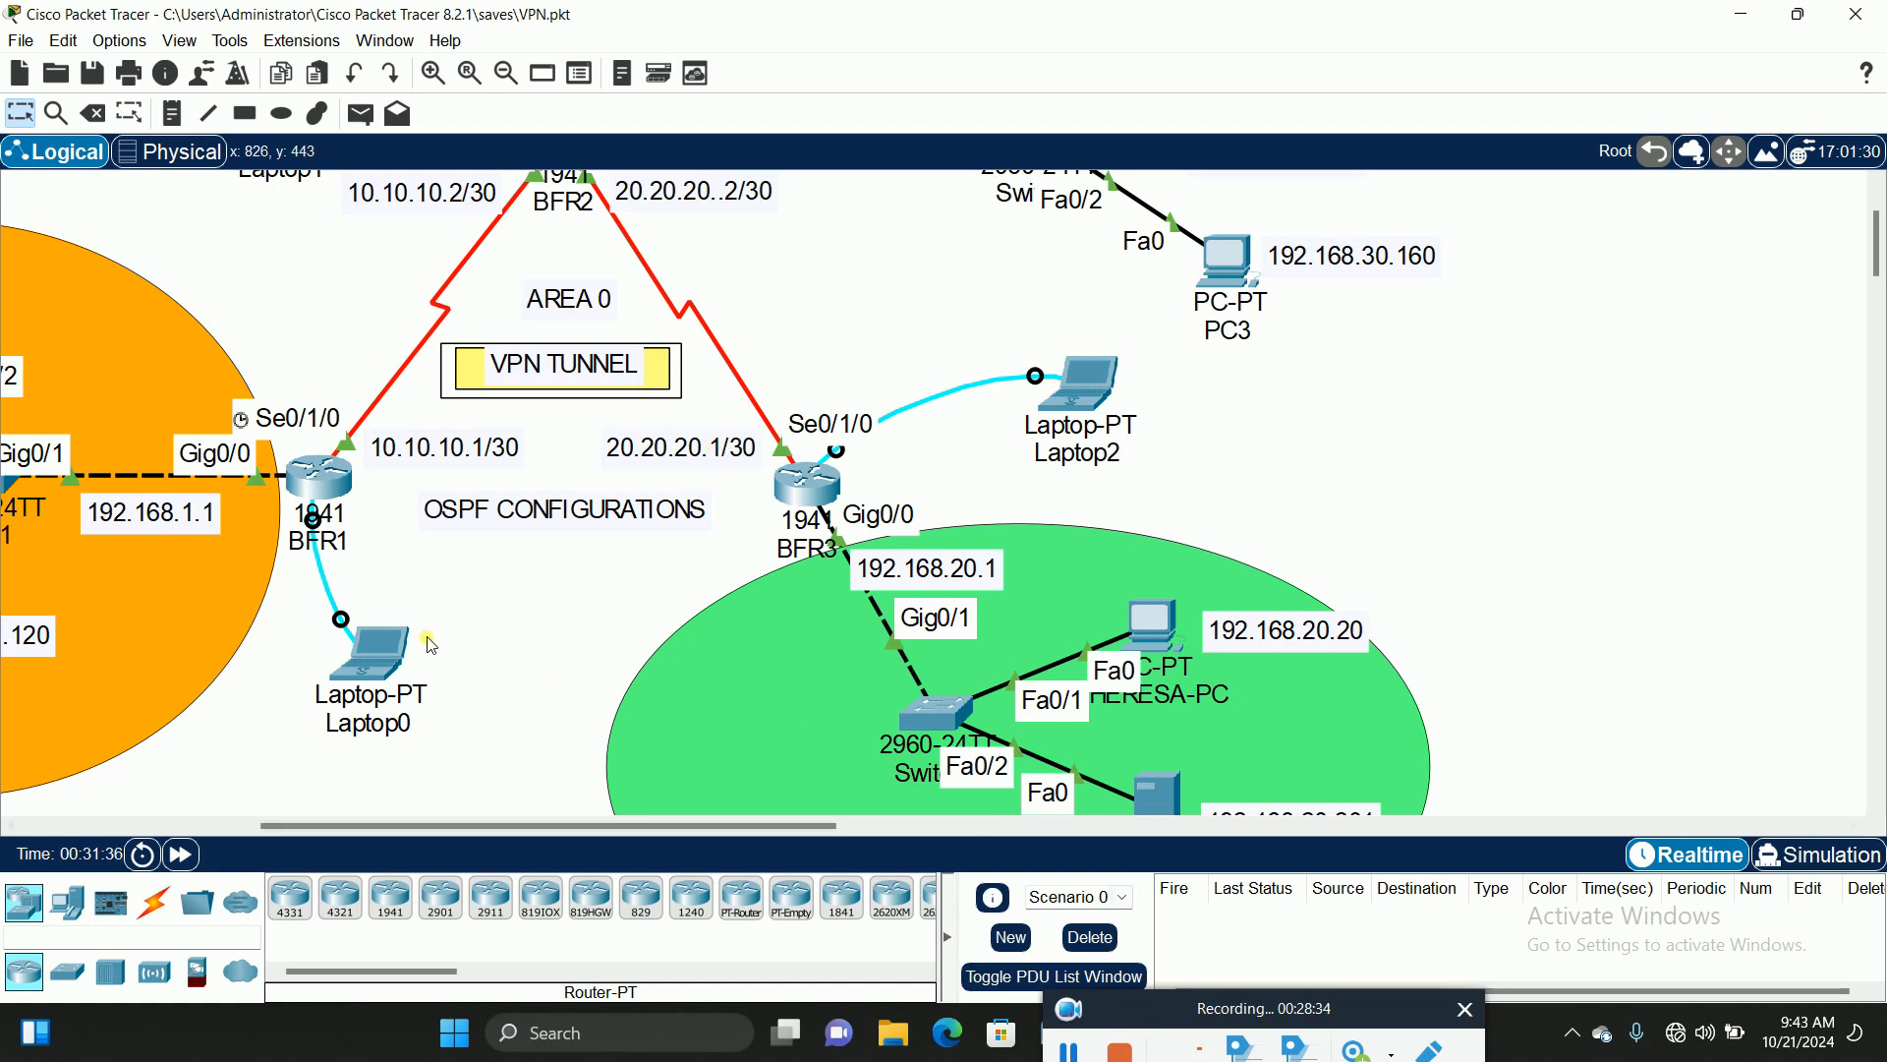
{"action": "left_click", "coordinate": [369, 650]}
{"action": "left_click_drag", "start_coordinate": [606, 110], "coordinate": [1429, 51]}
{"action": "scroll", "coordinate": [1464, 689], "scroll_direction": "down", "scroll_amount": 15}
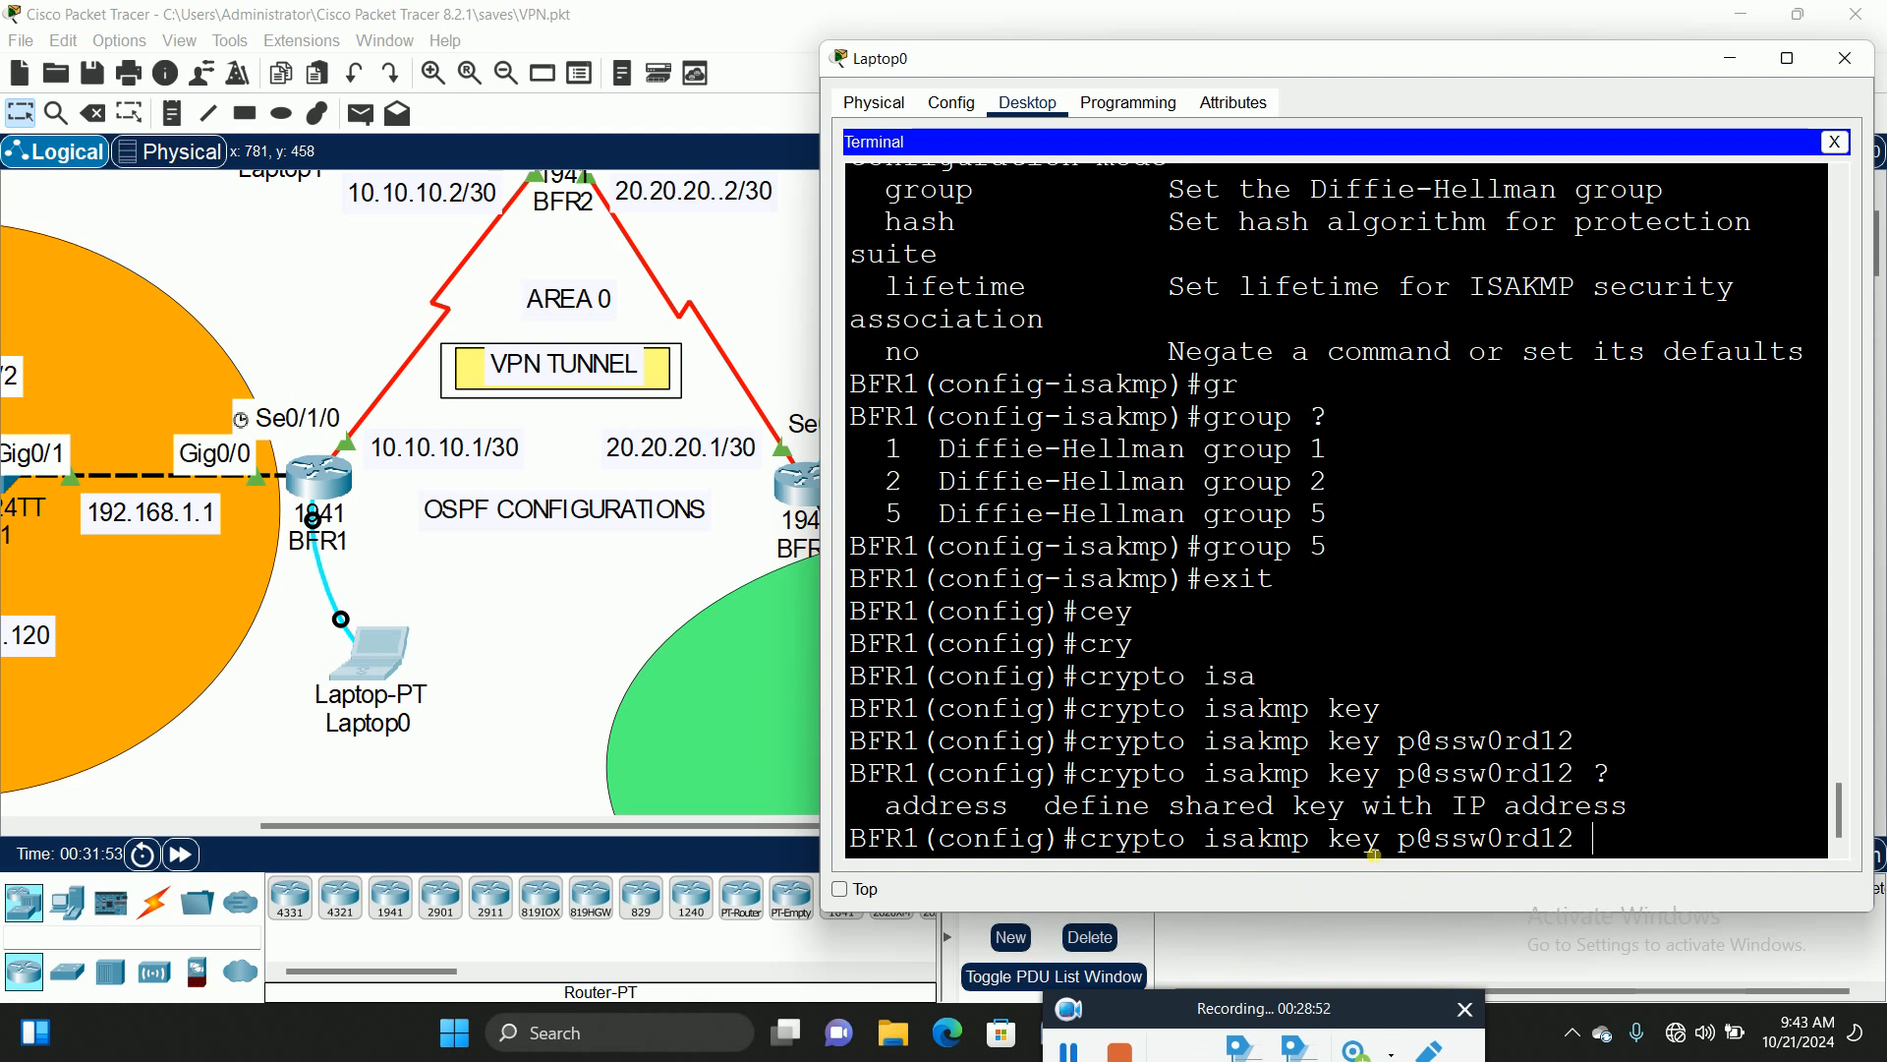
Step: Append address 20.20.20.1 to the pre-shared key command without submitting it
{"action": "left_click_drag", "start_coordinate": [1575, 838], "coordinate": [1401, 843]}
{"action": "left_click", "coordinate": [1594, 838]}
{"action": "type", "text": "20.20.20."}
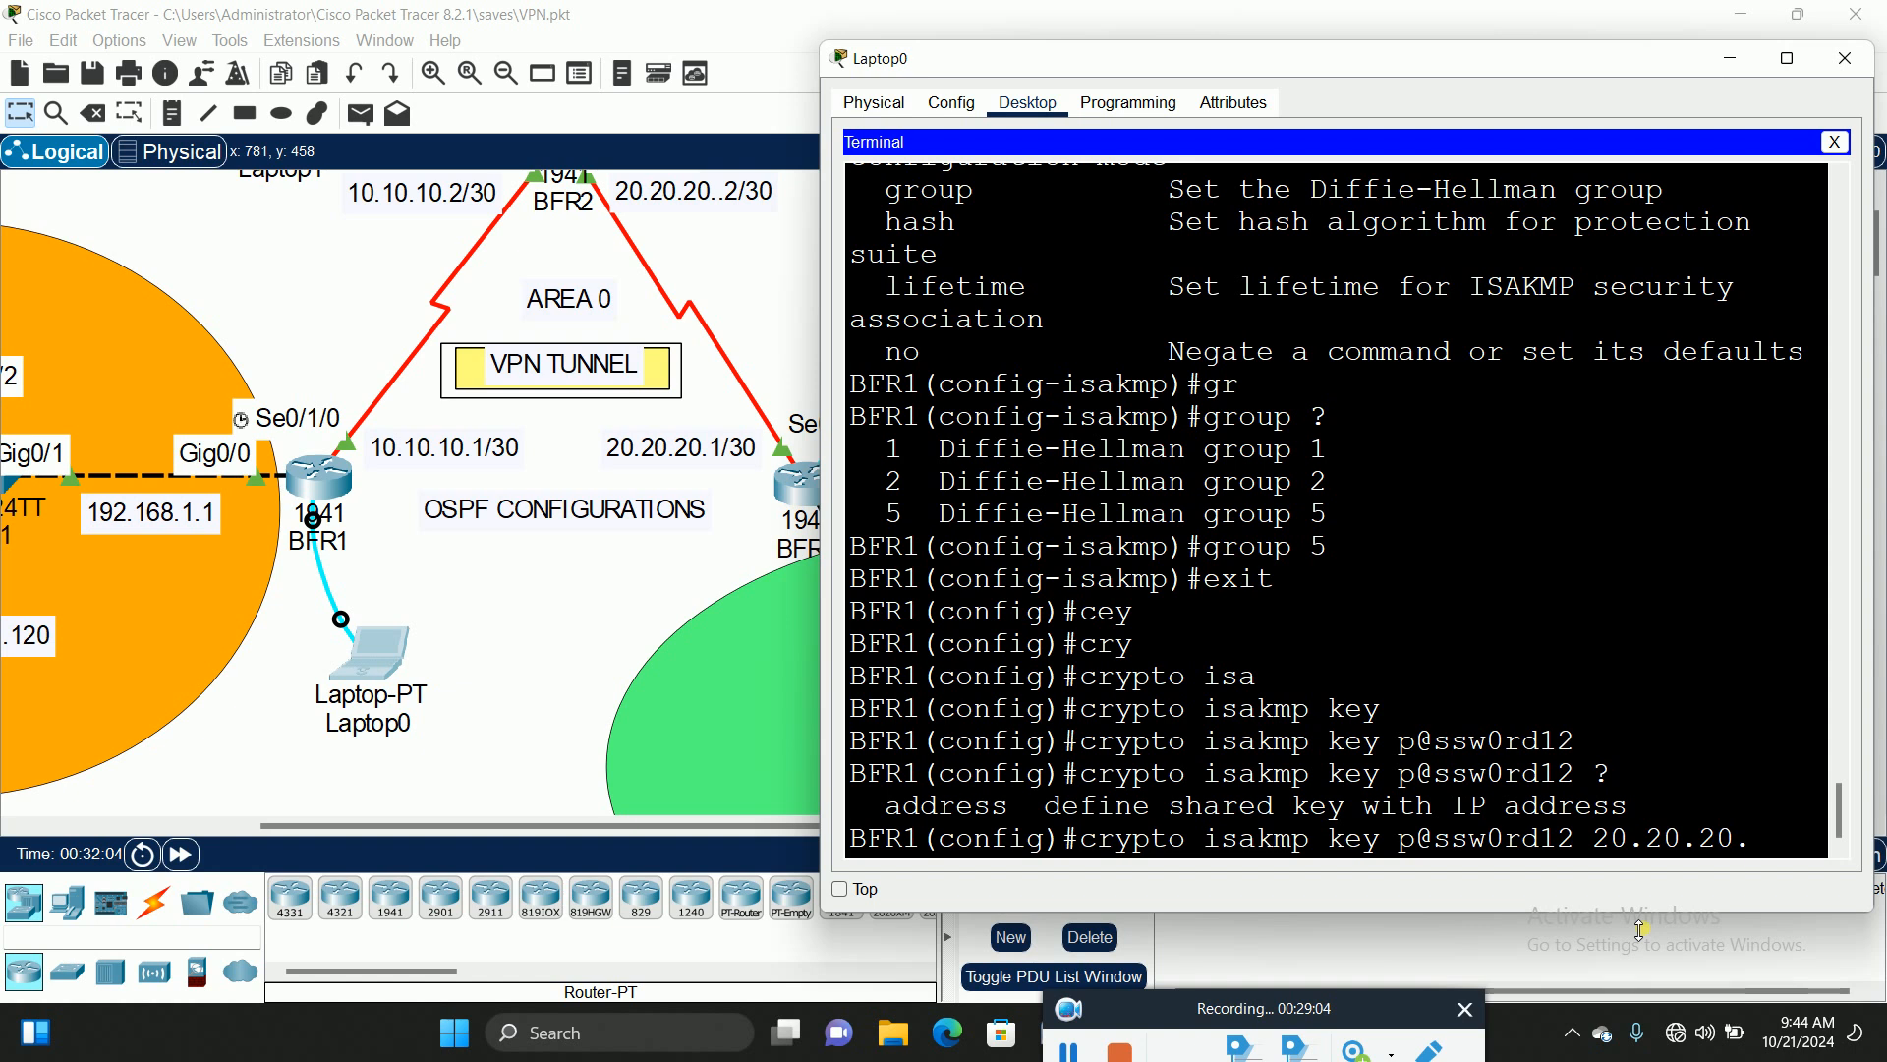
{"action": "type", "text": "1"}
{"action": "key", "text": "Left"}
{"action": "key", "text": "Left"}
{"action": "key", "text": "Left"}
{"action": "key", "text": "Left"}
{"action": "key", "text": "Left"}
{"action": "key", "text": "Left"}
{"action": "key", "text": "Left"}
{"action": "type", "text": "adre"}
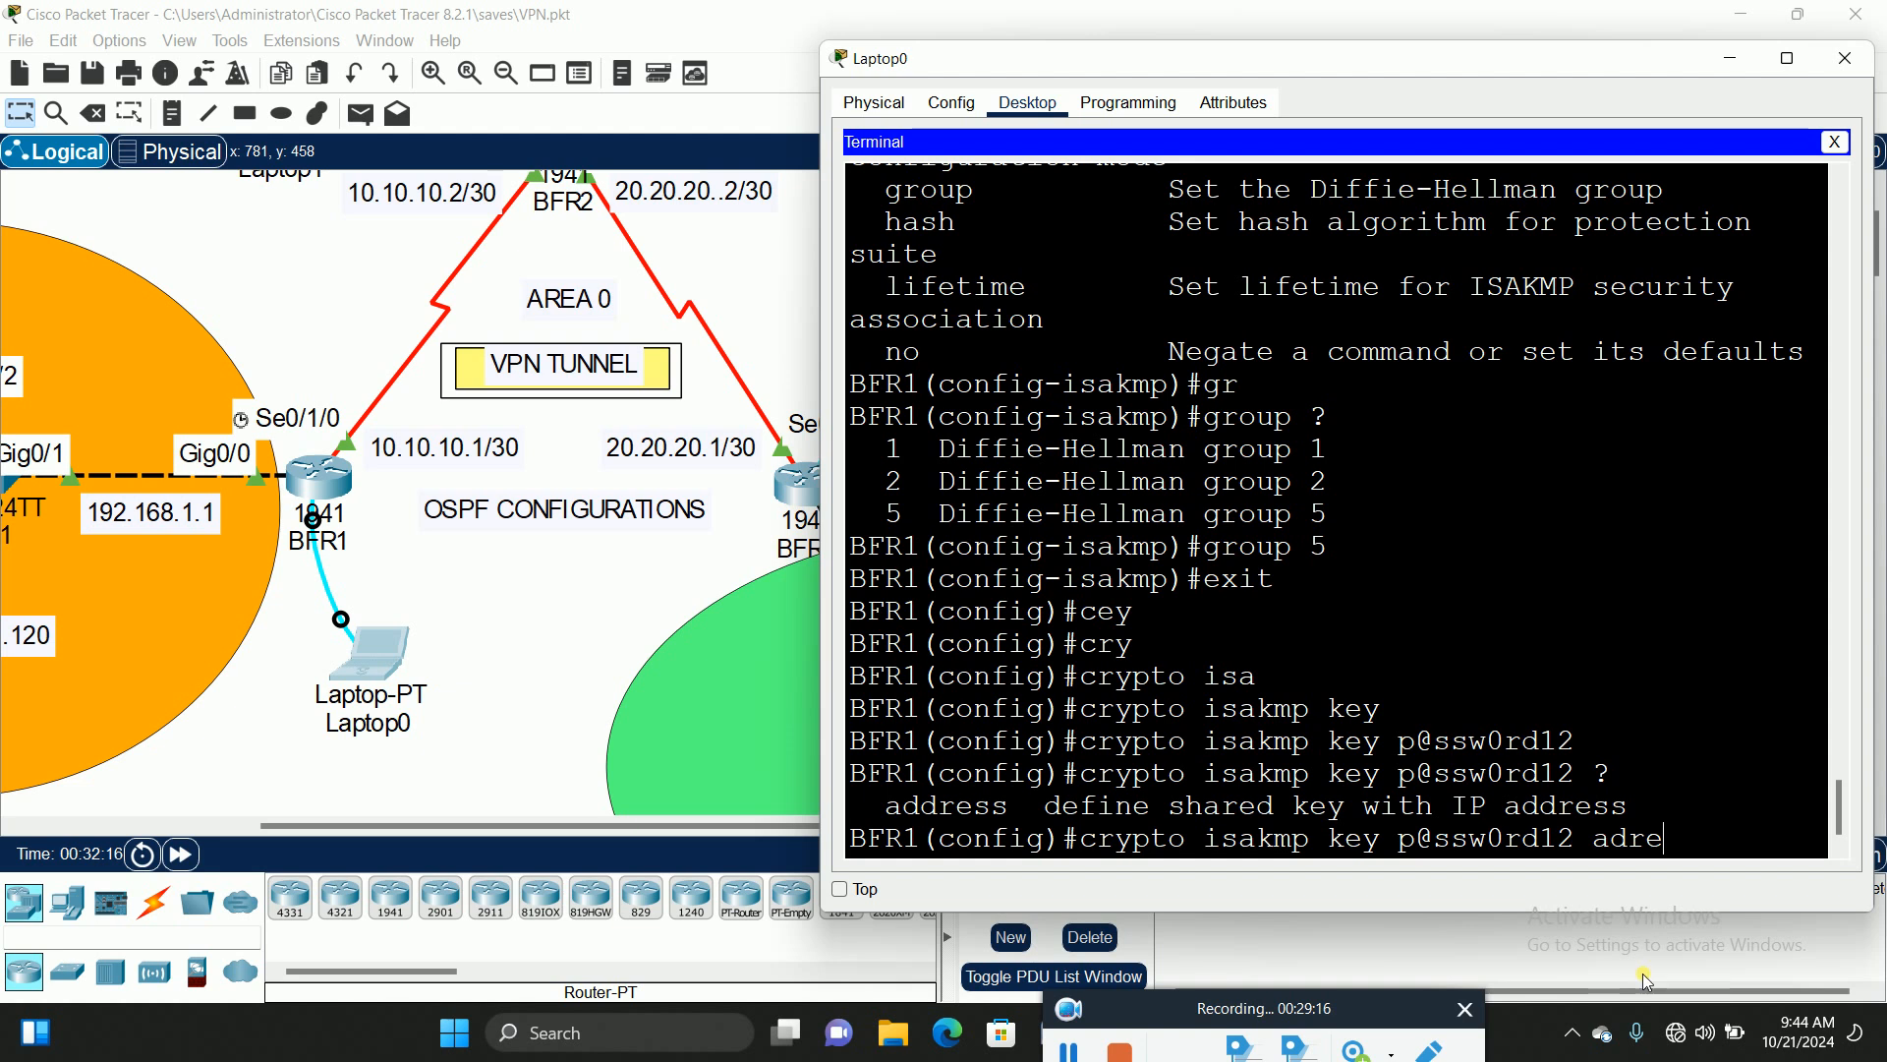
{"action": "key", "text": "Tab"}
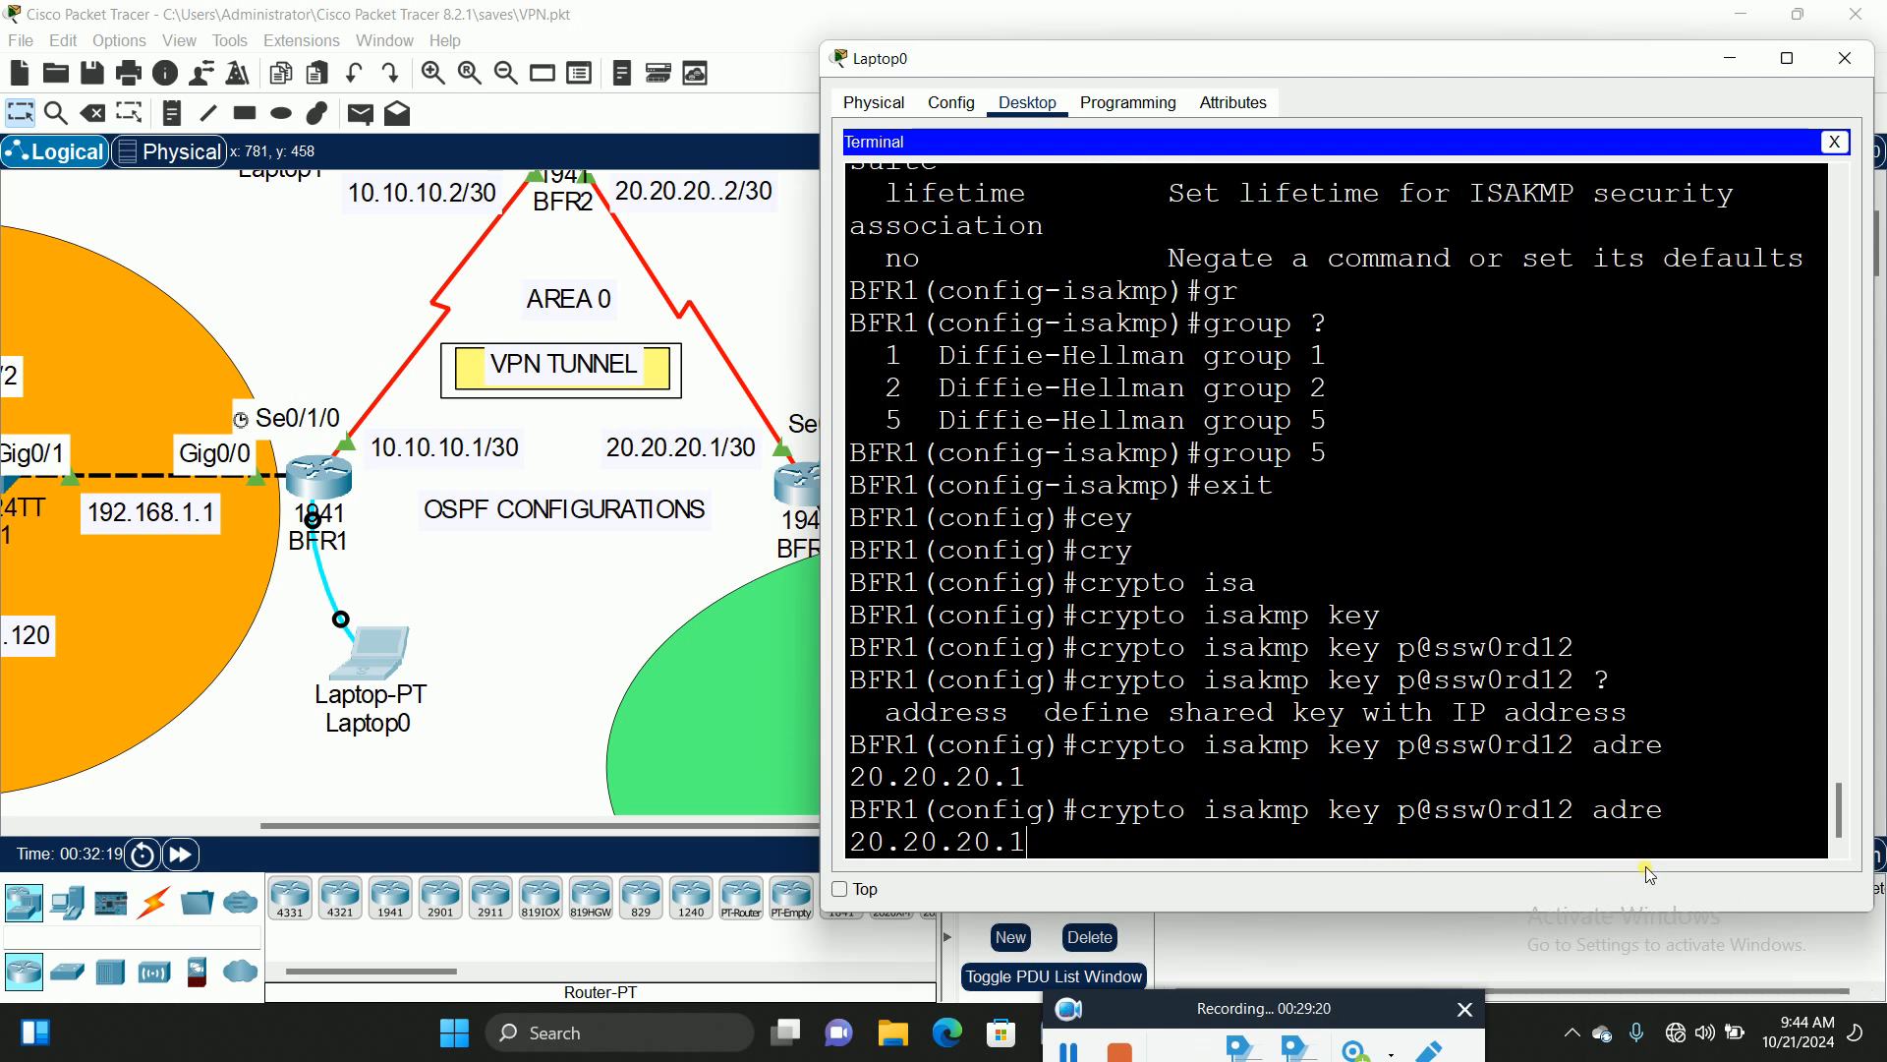
{"action": "key", "text": "BackSpace"}
{"action": "key", "text": "BackSpace"}
{"action": "key", "text": "BackSpace"}
{"action": "key", "text": "BackSpace"}
{"action": "key", "text": "BackSpace"}
{"action": "key", "text": "BackSpace"}
{"action": "key", "text": "BackSpace"}
{"action": "key", "text": "BackSpace"}
{"action": "key", "text": "BackSpace"}
{"action": "key", "text": "BackSpace"}
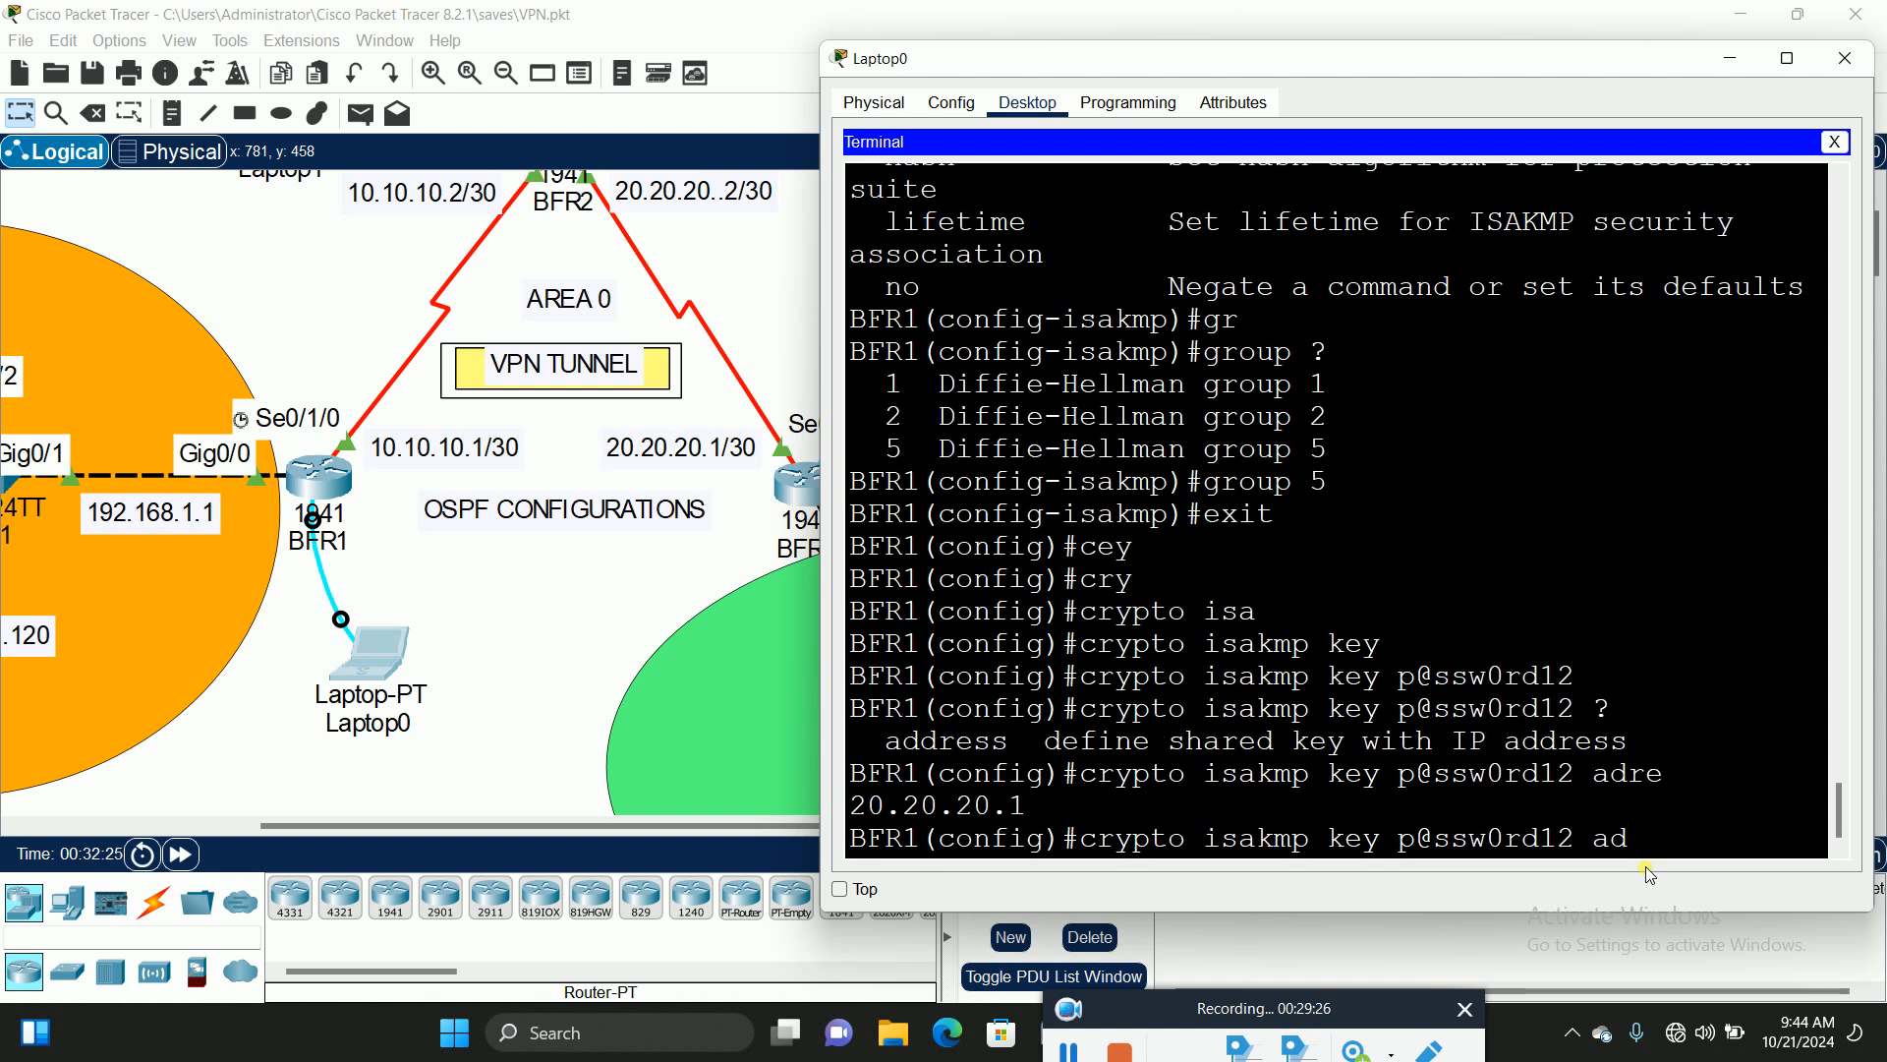
{"action": "type", "text": "d"}
{"action": "key", "text": "Tab"}
{"action": "type", "text": "20.20."}
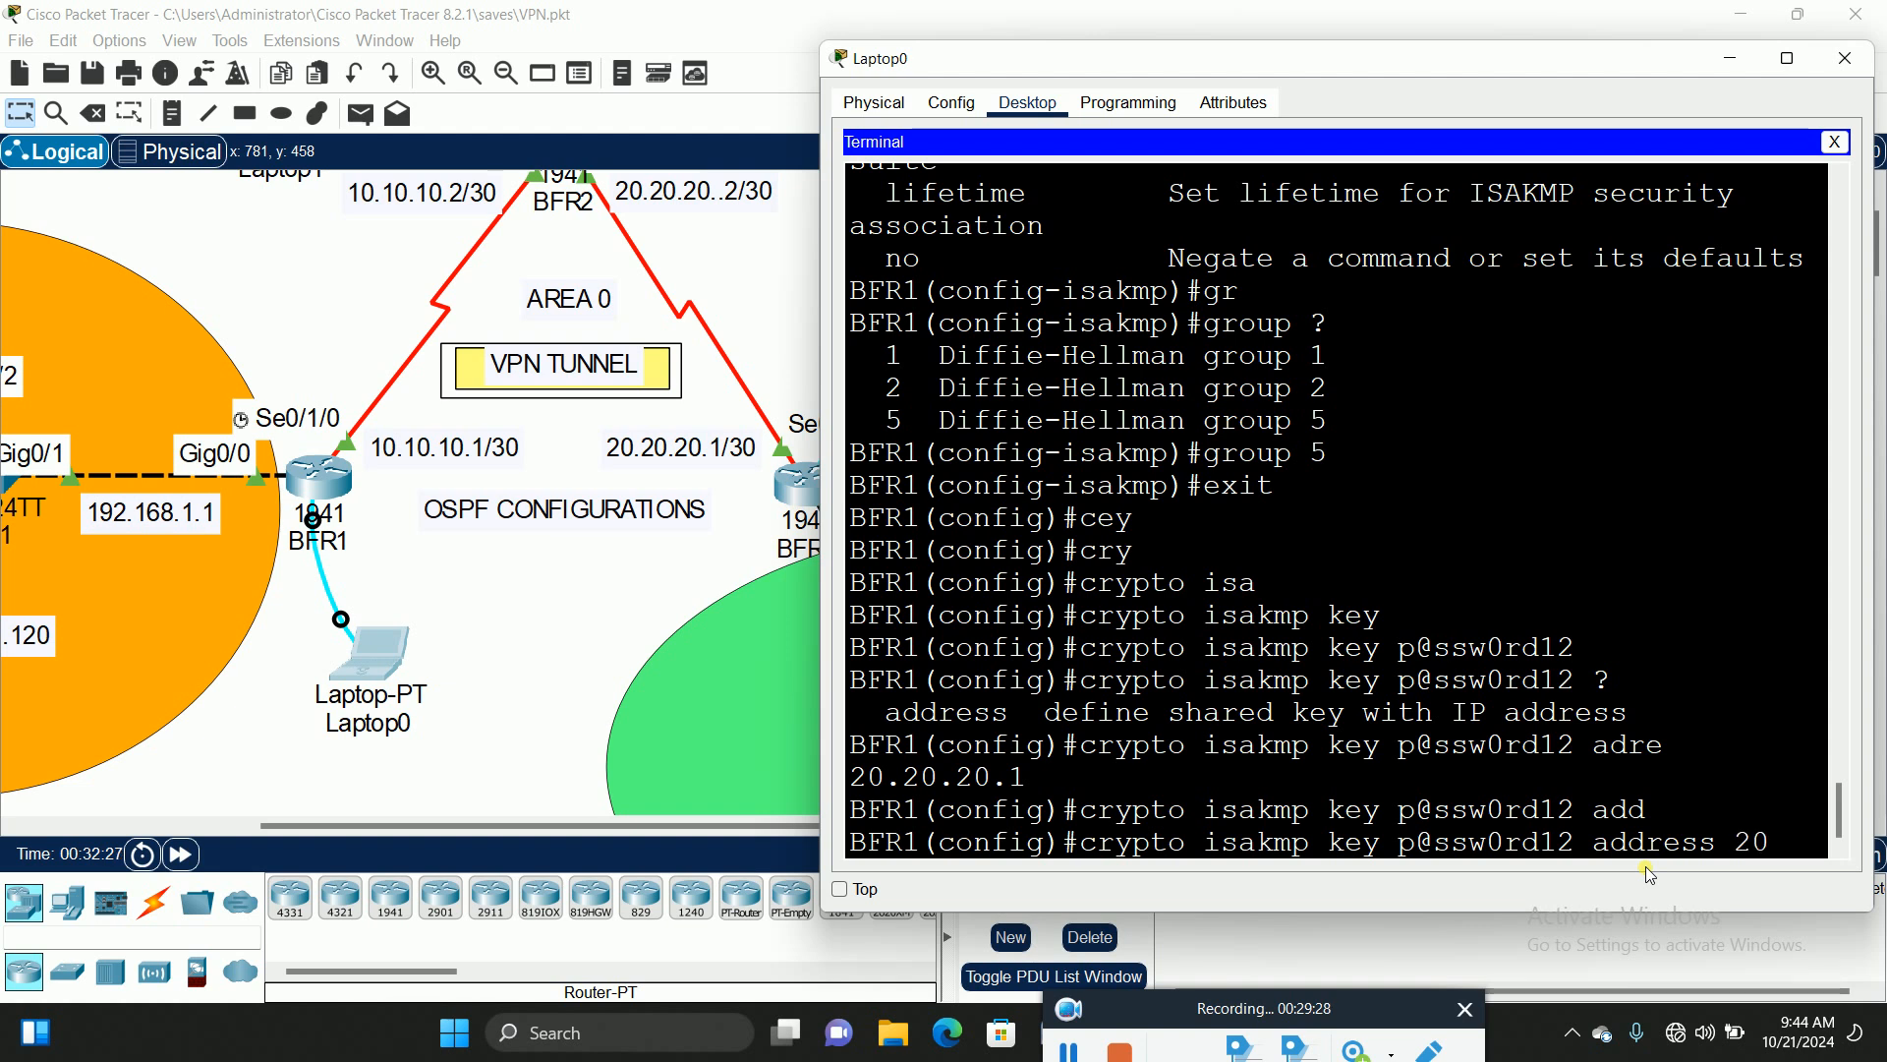
{"action": "type", "text": "20.1"}
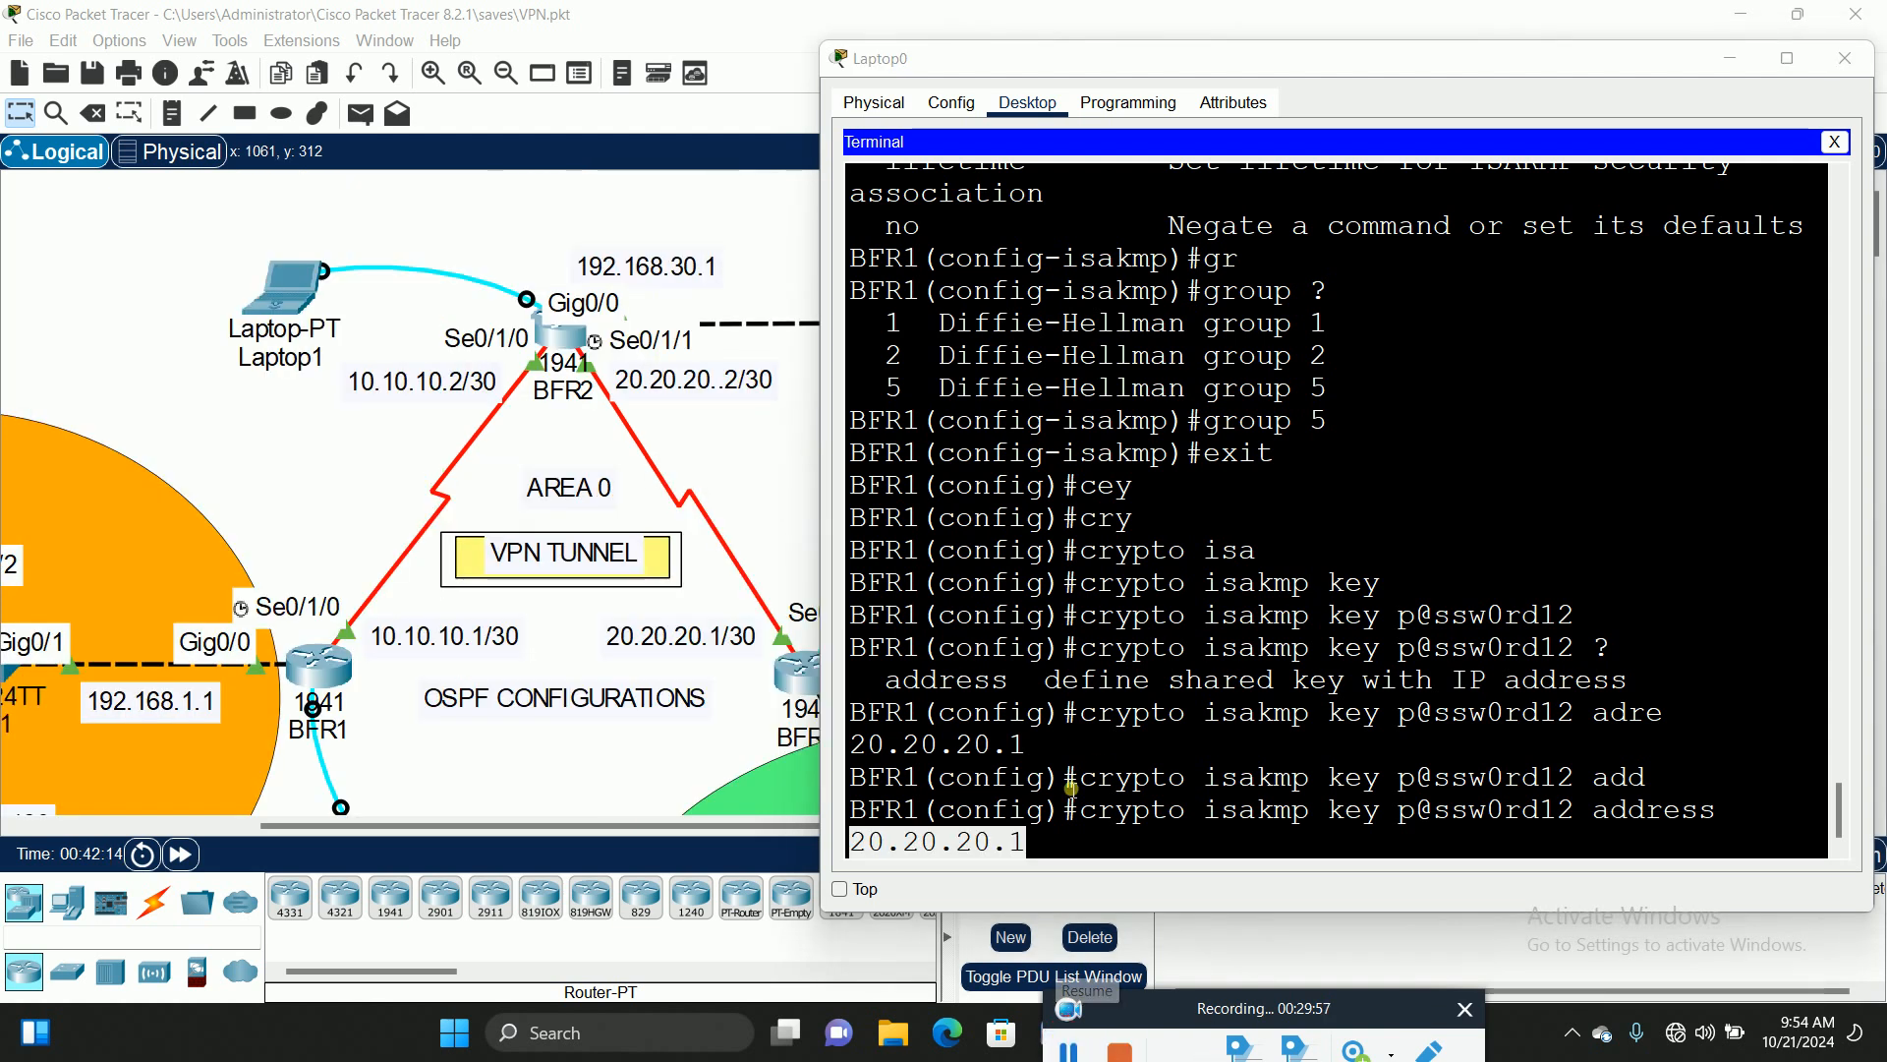
Step: Submit the pre-shared key command for peer 20.20.20.1, then launch cmd from the Windows Run dialog
{"action": "left_click", "coordinate": [1049, 842]}
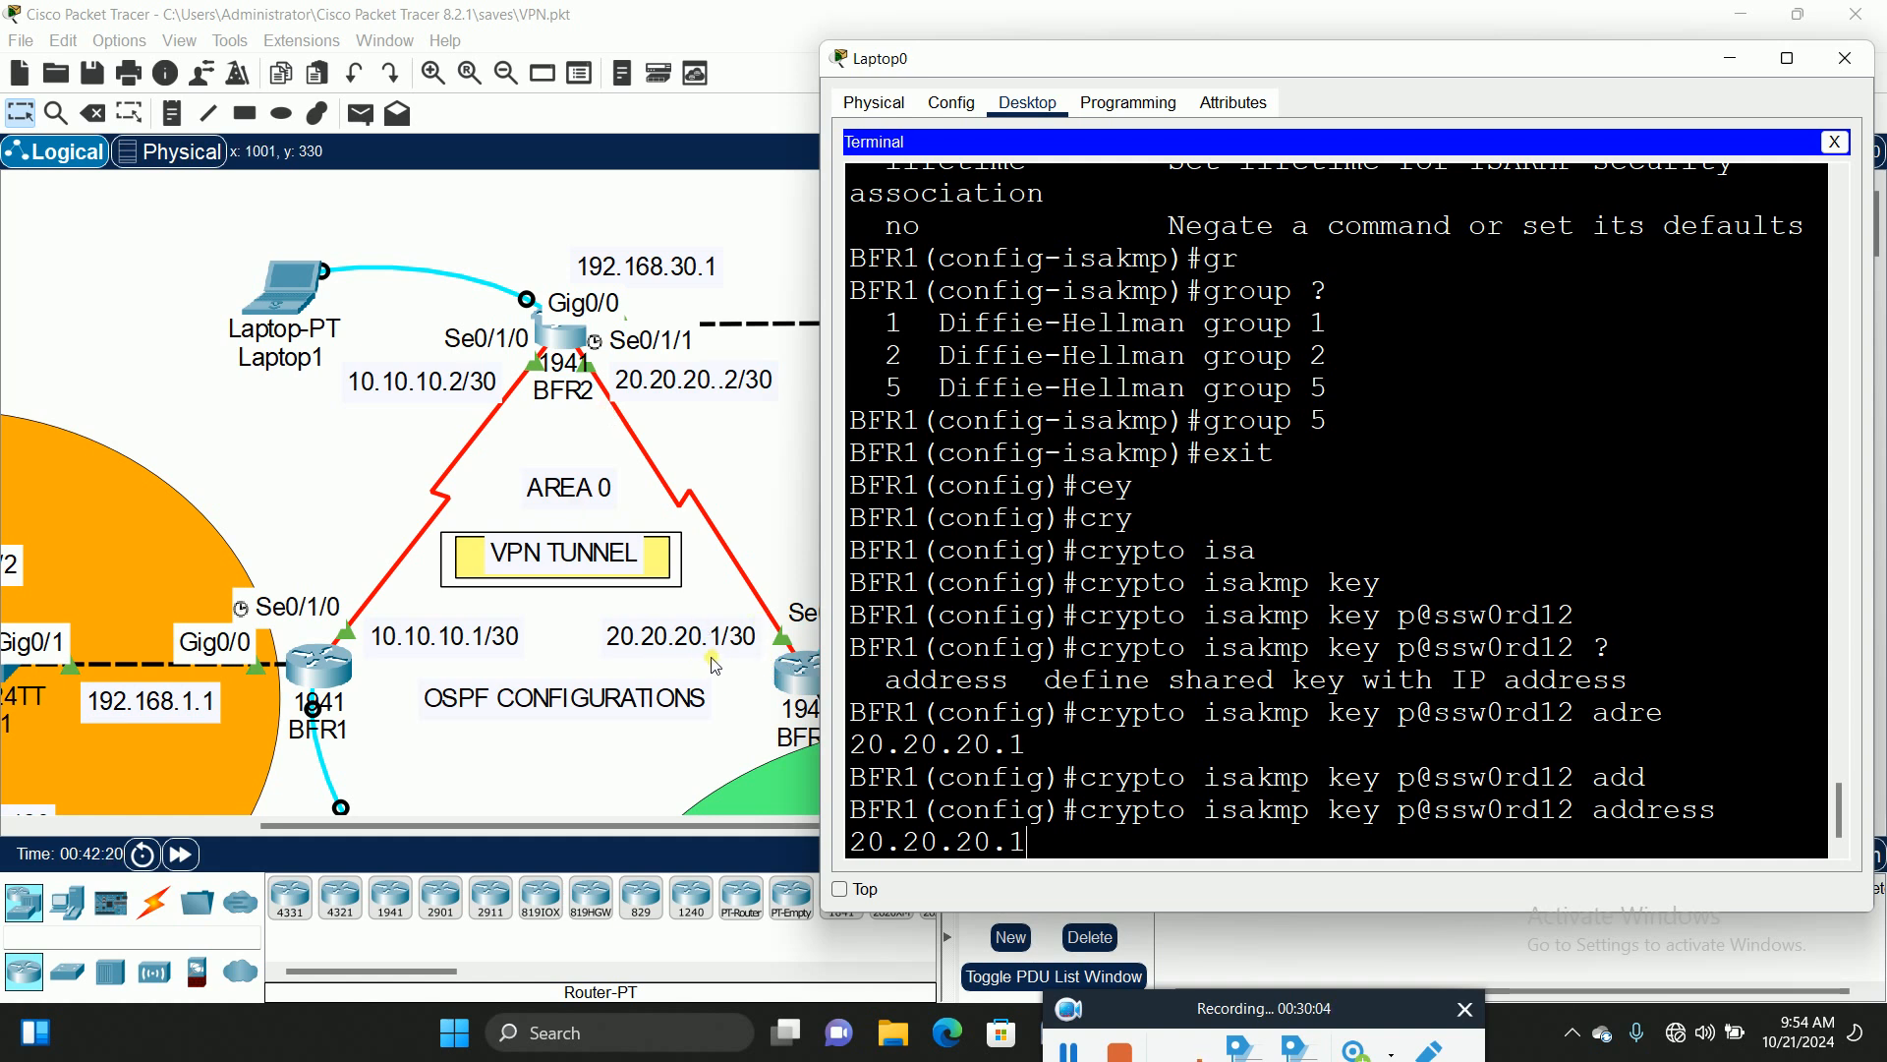
{"action": "key", "text": "Return"}
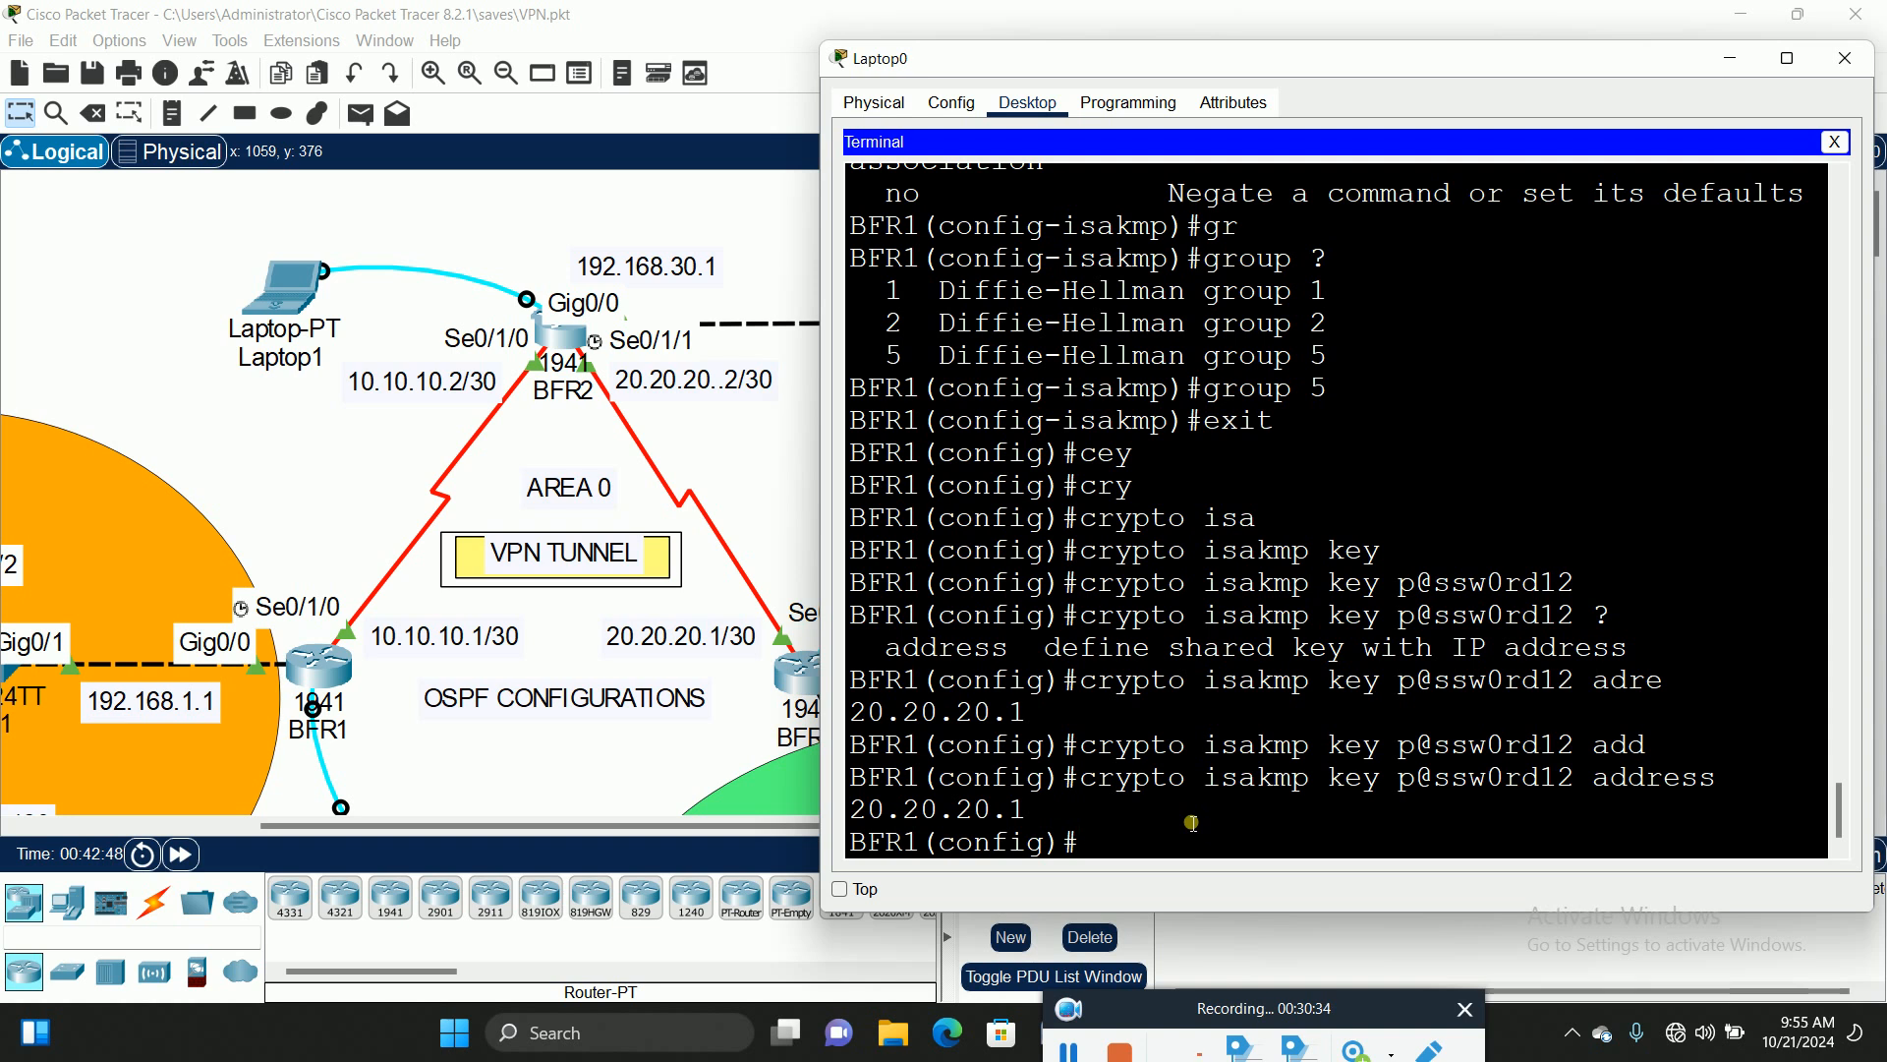
{"action": "key", "text": "super+r"}
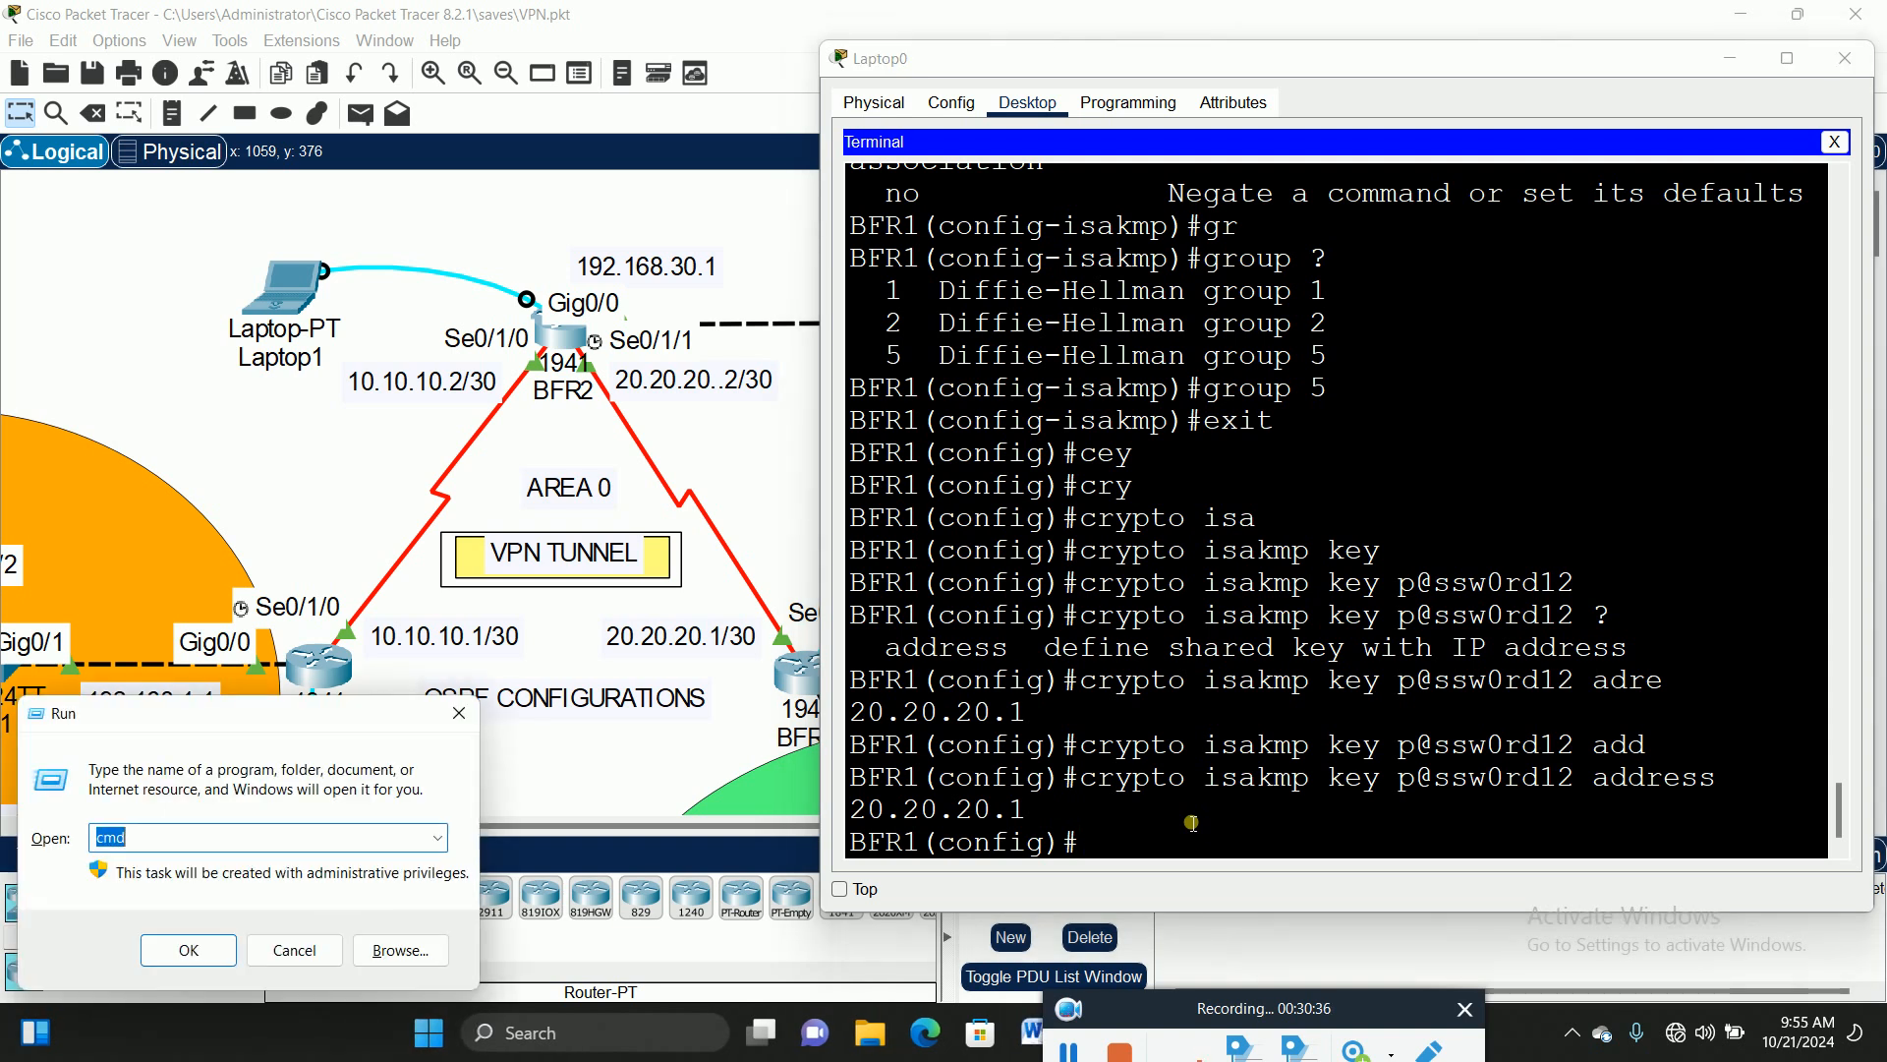
{"action": "type", "text": "cmd"}
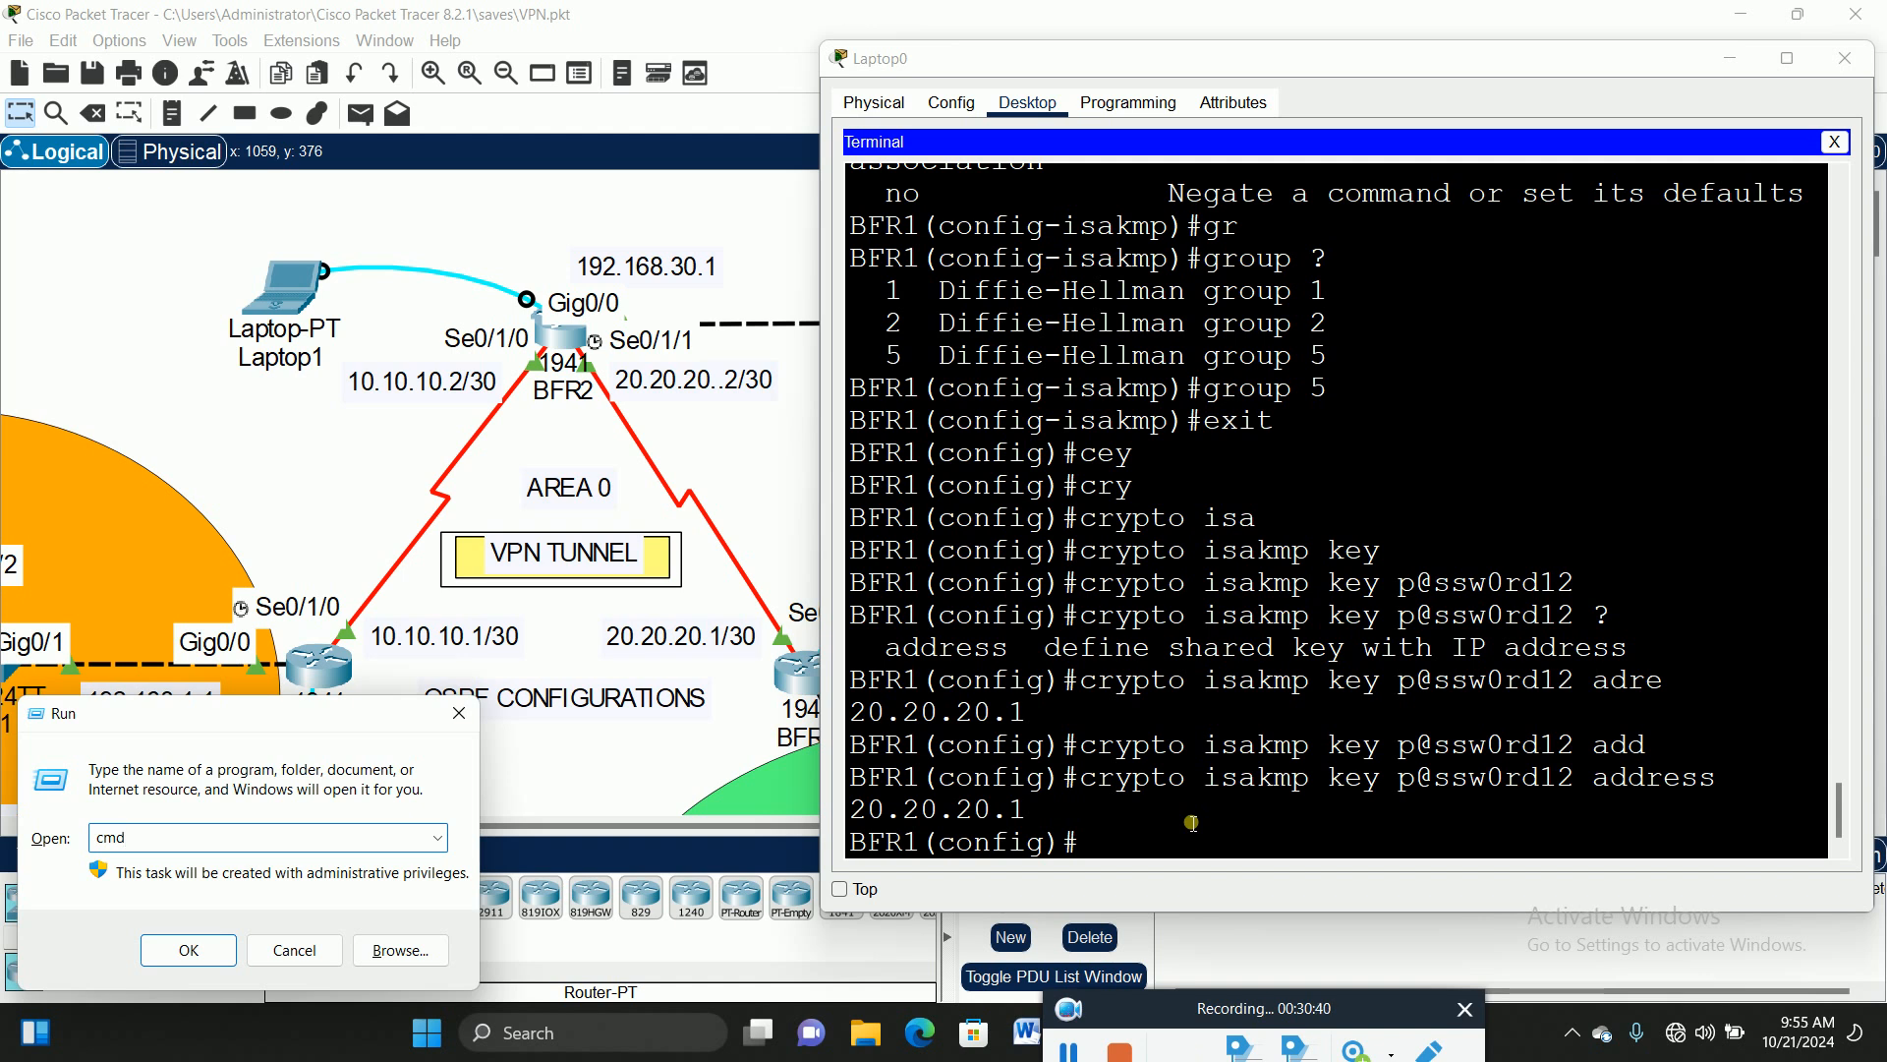
{"action": "key", "text": "Return"}
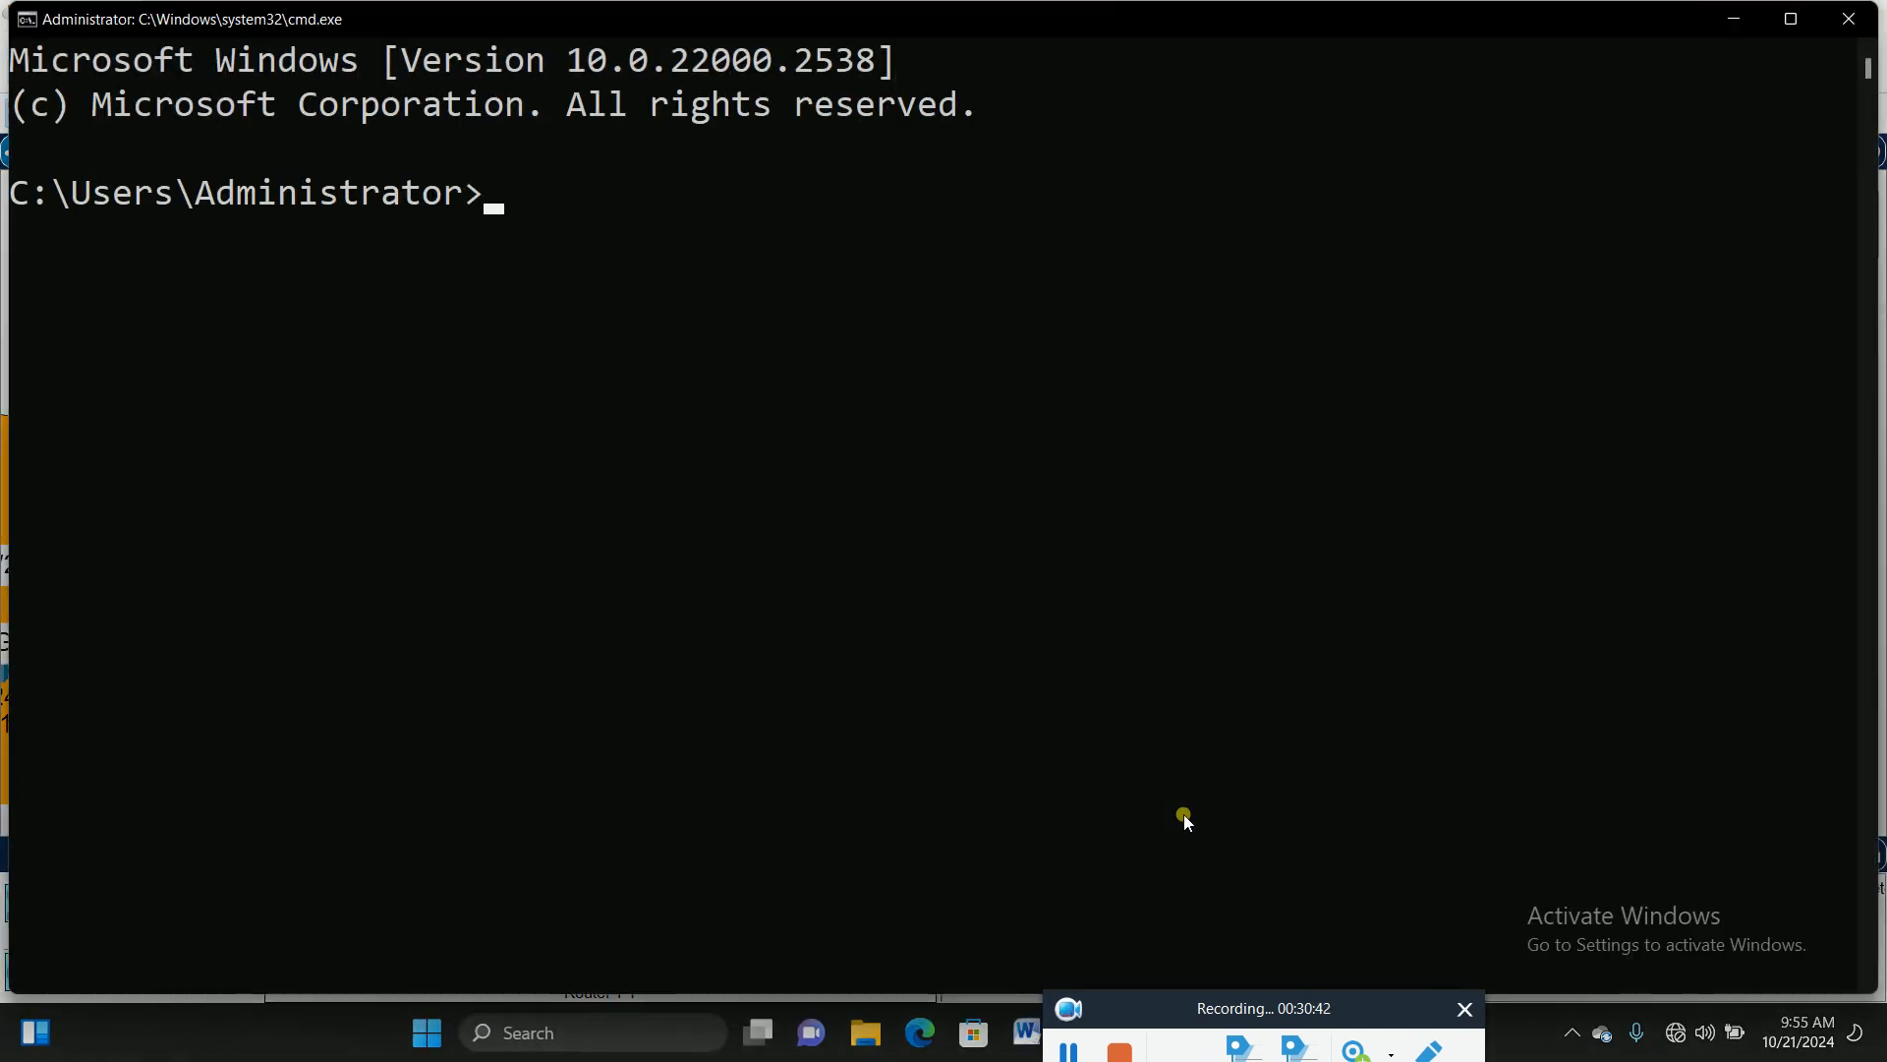
Step: Show the current directory with cd, then move to the C:\ root with cd/
{"action": "type", "text": "cd"}
{"action": "key", "text": "Return"}
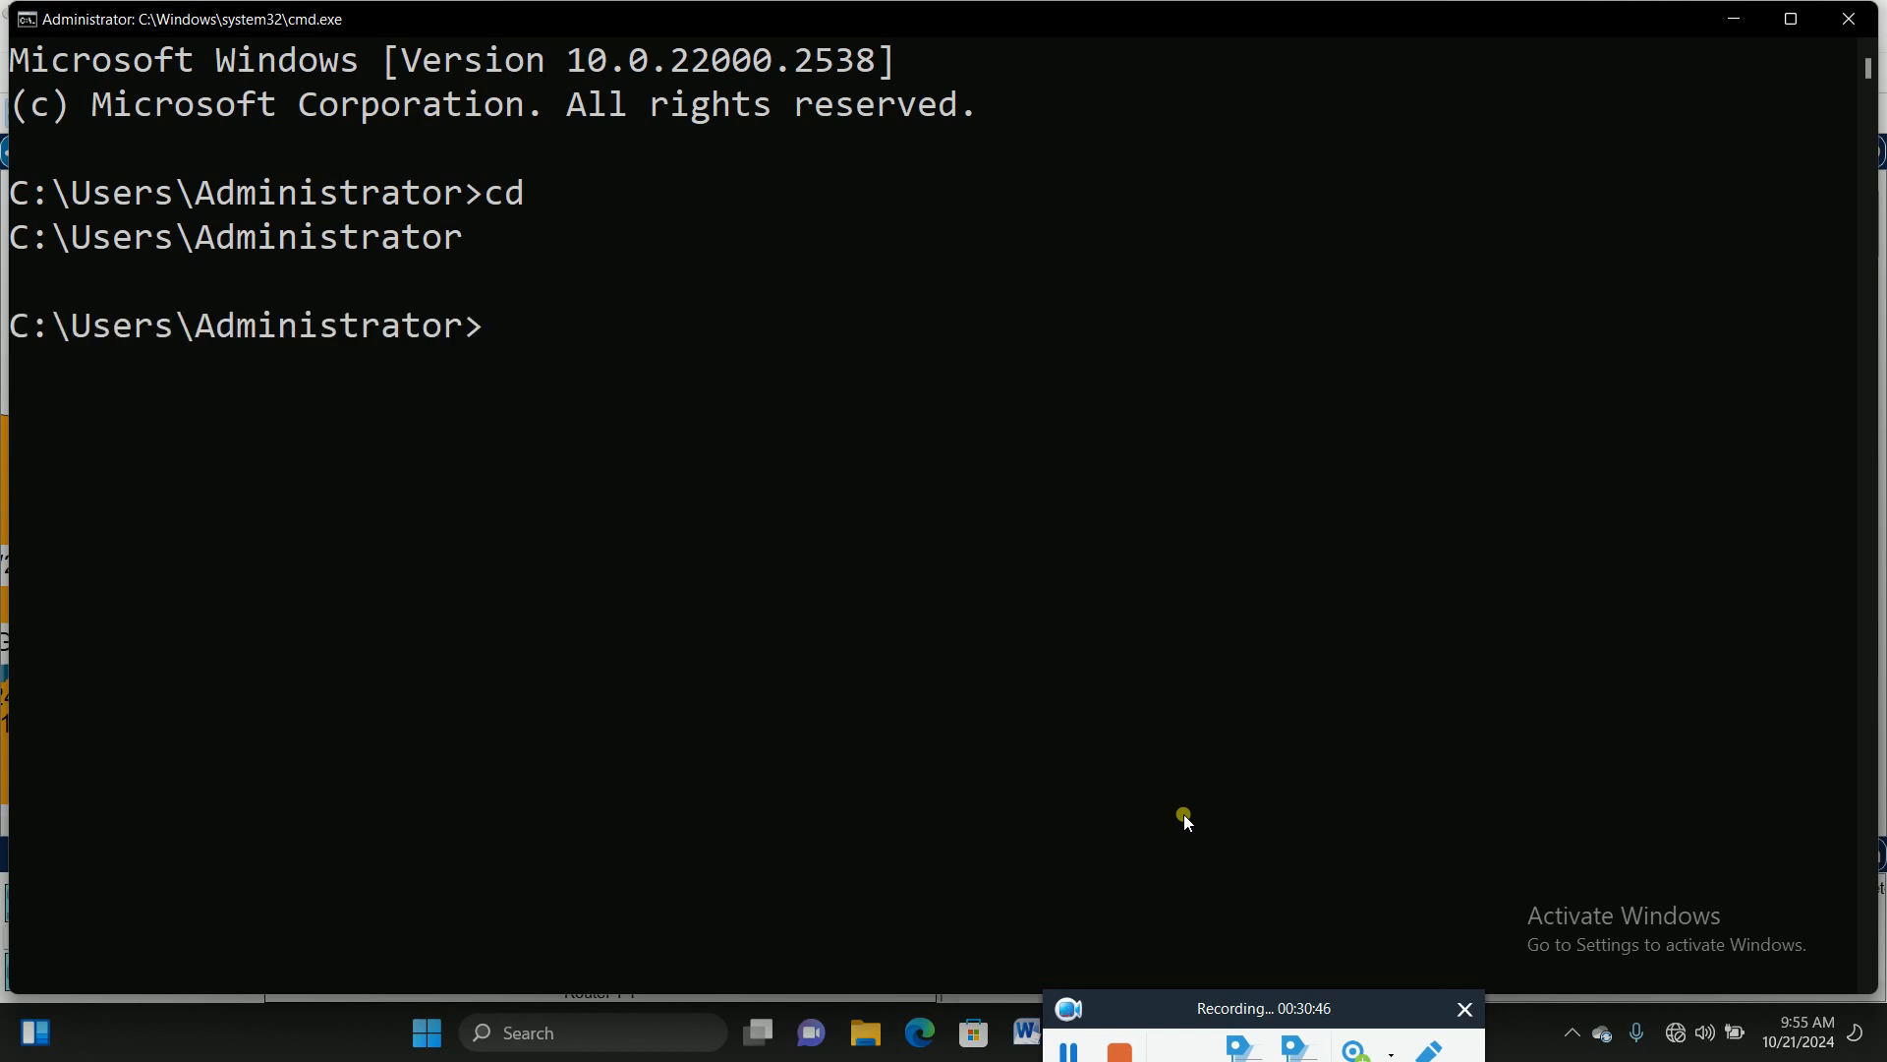
{"action": "type", "text": "cd/"}
{"action": "key", "text": "Return"}
Step: Clear the console with cls and list the shared resources with net share
{"action": "type", "text": "cls"}
{"action": "key", "text": "Return"}
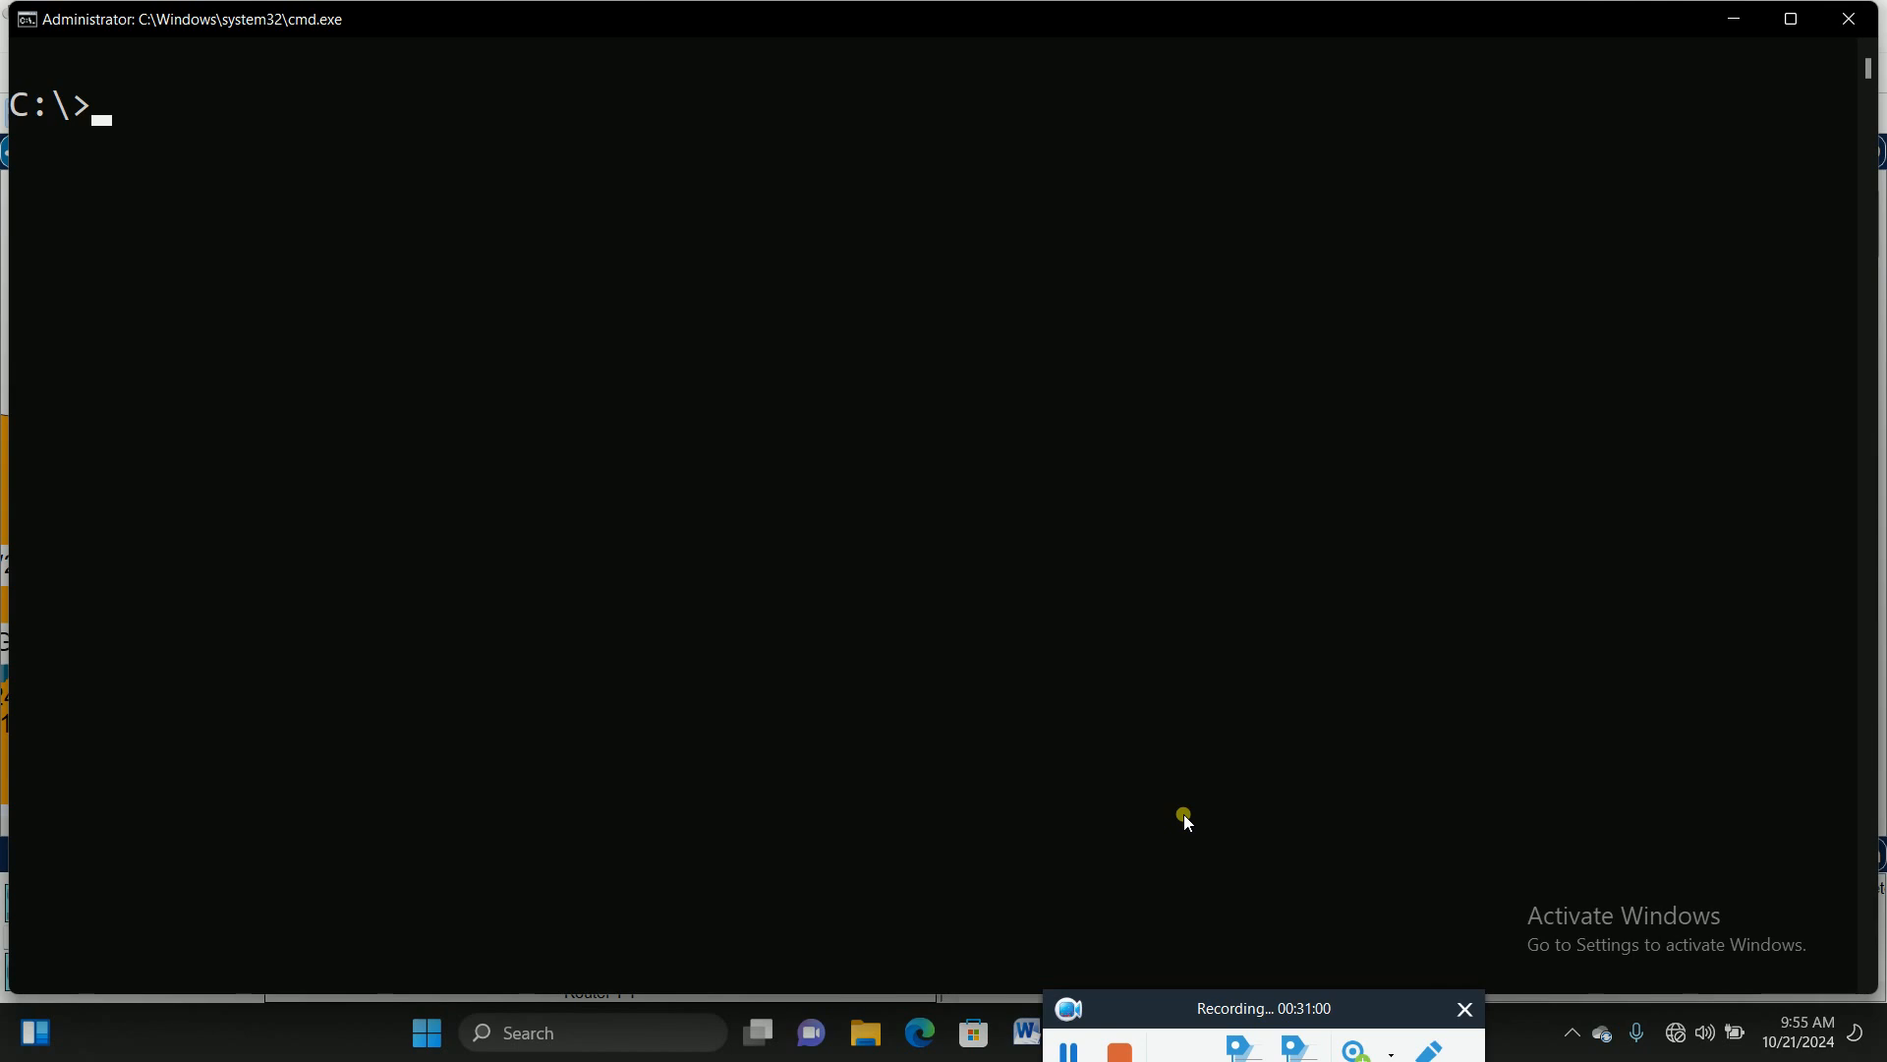
{"action": "type", "text": "net share"}
{"action": "key", "text": "Return"}
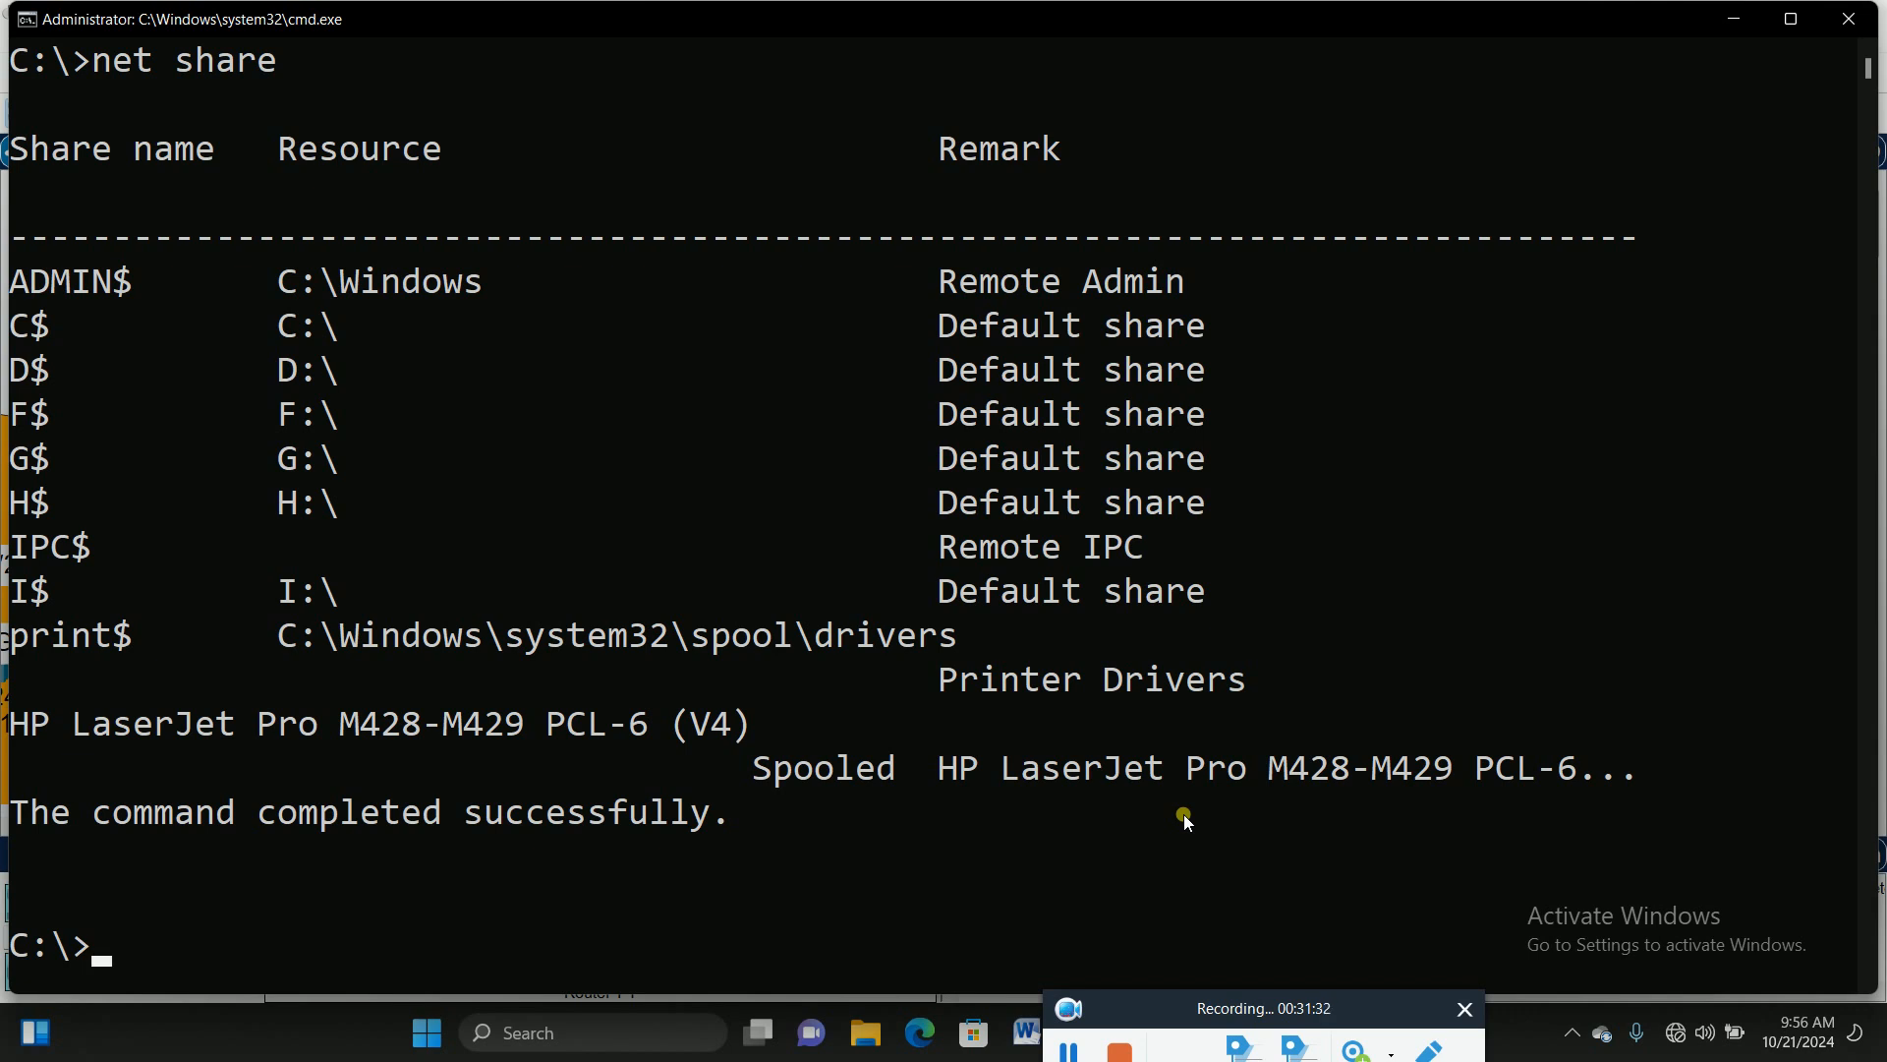
Step: List local user accounts with net user, then run net view, which returns system error 6118
{"action": "type", "text": "net user"}
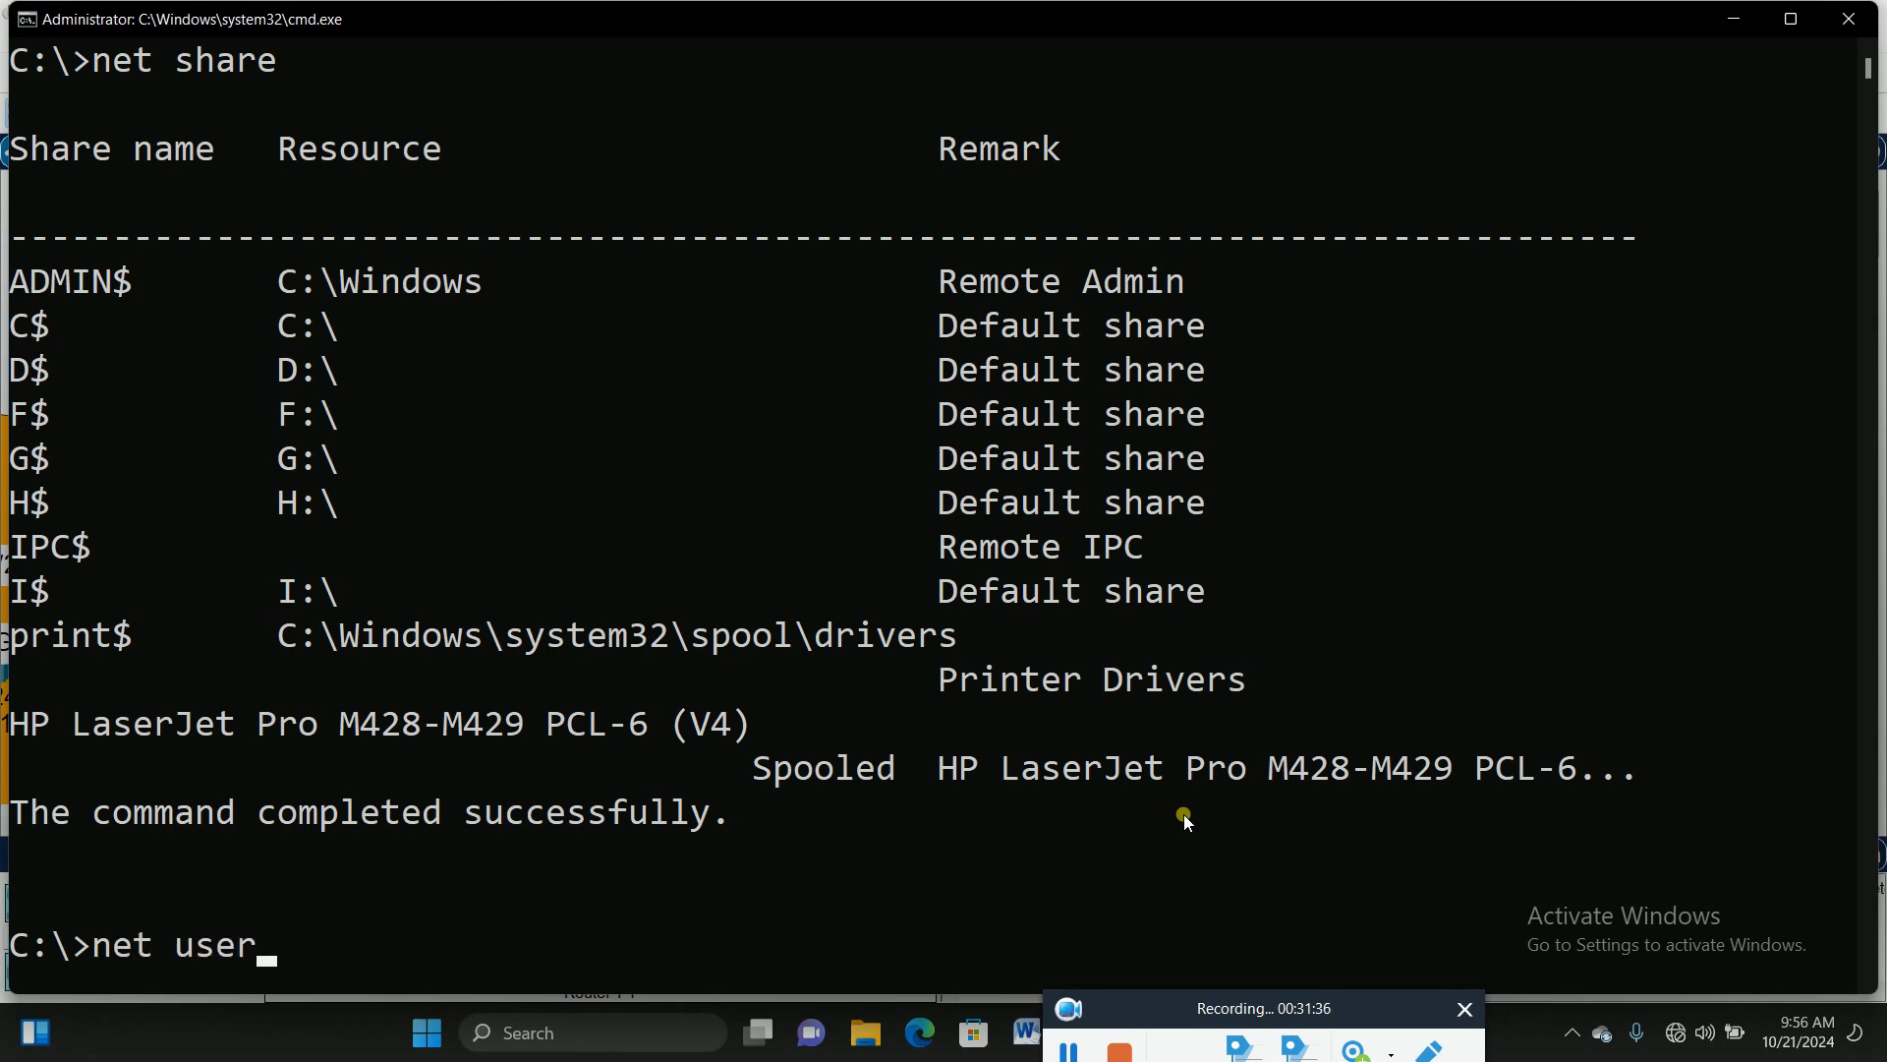
{"action": "key", "text": "Return"}
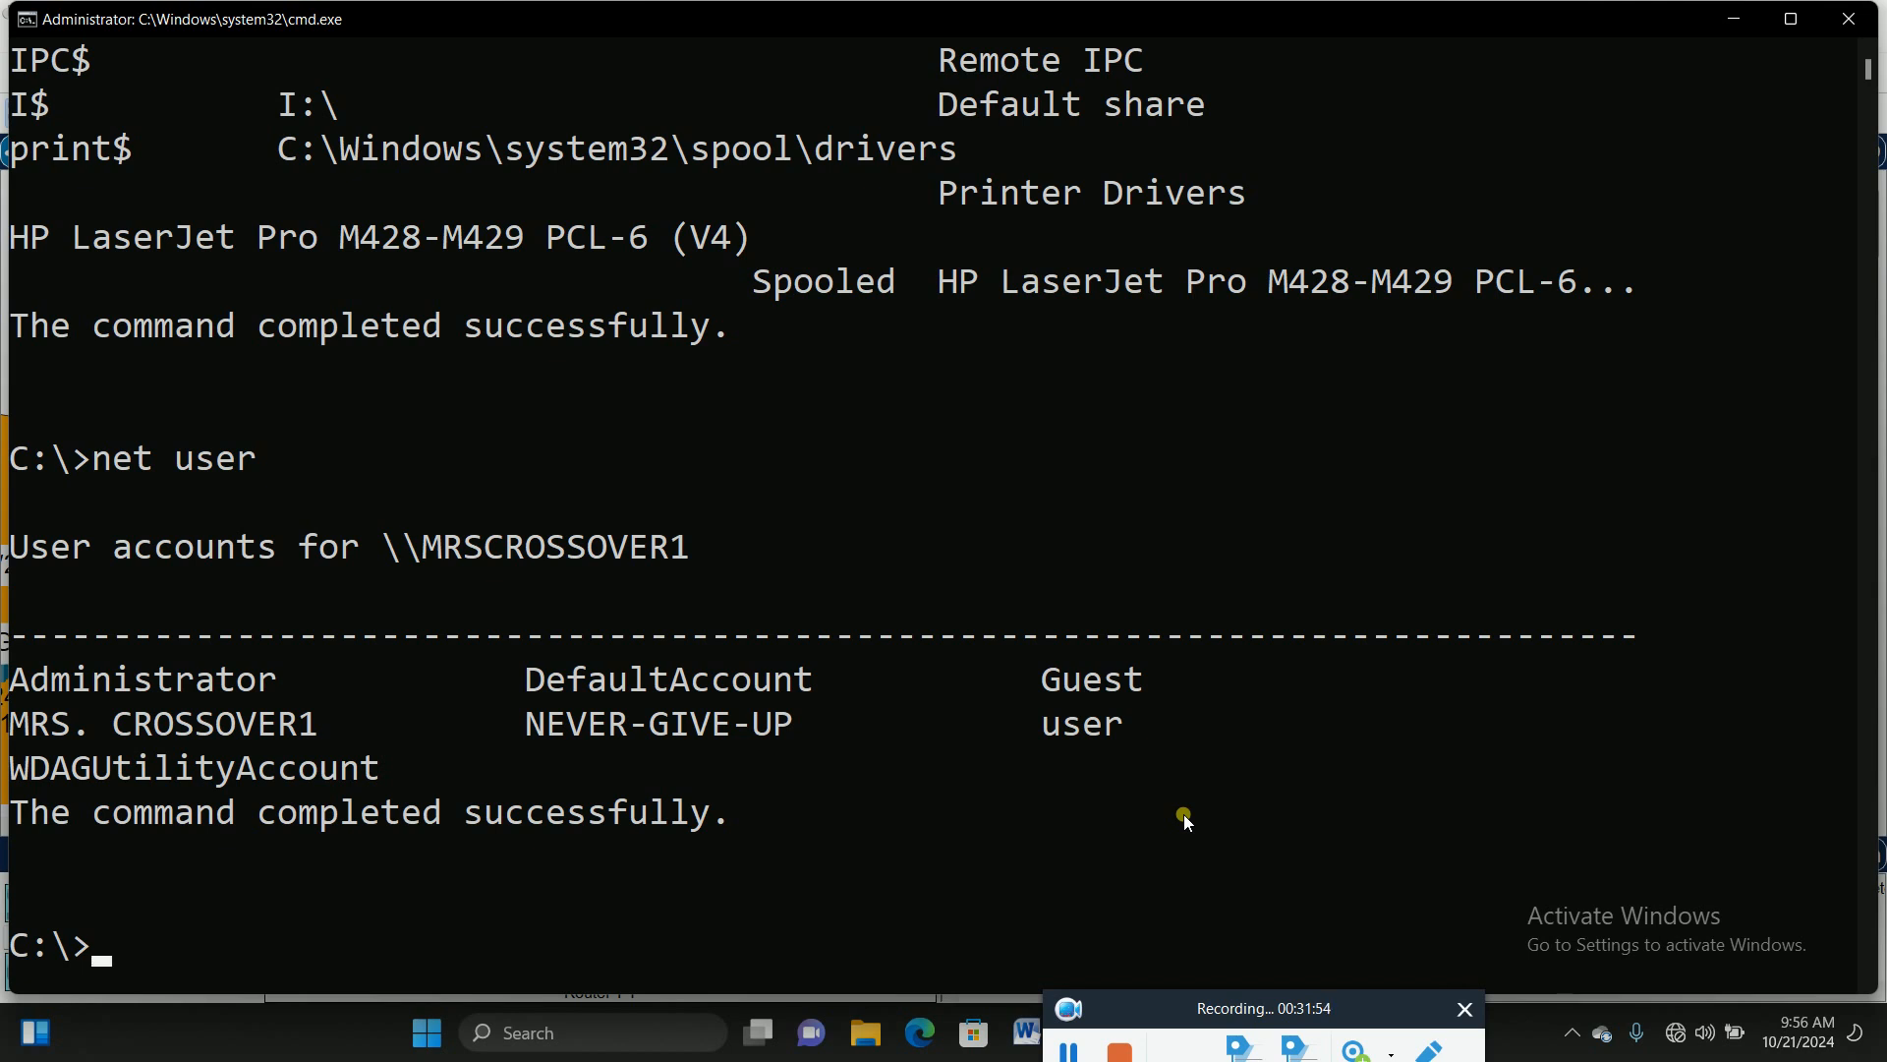
{"action": "type", "text": "net view"}
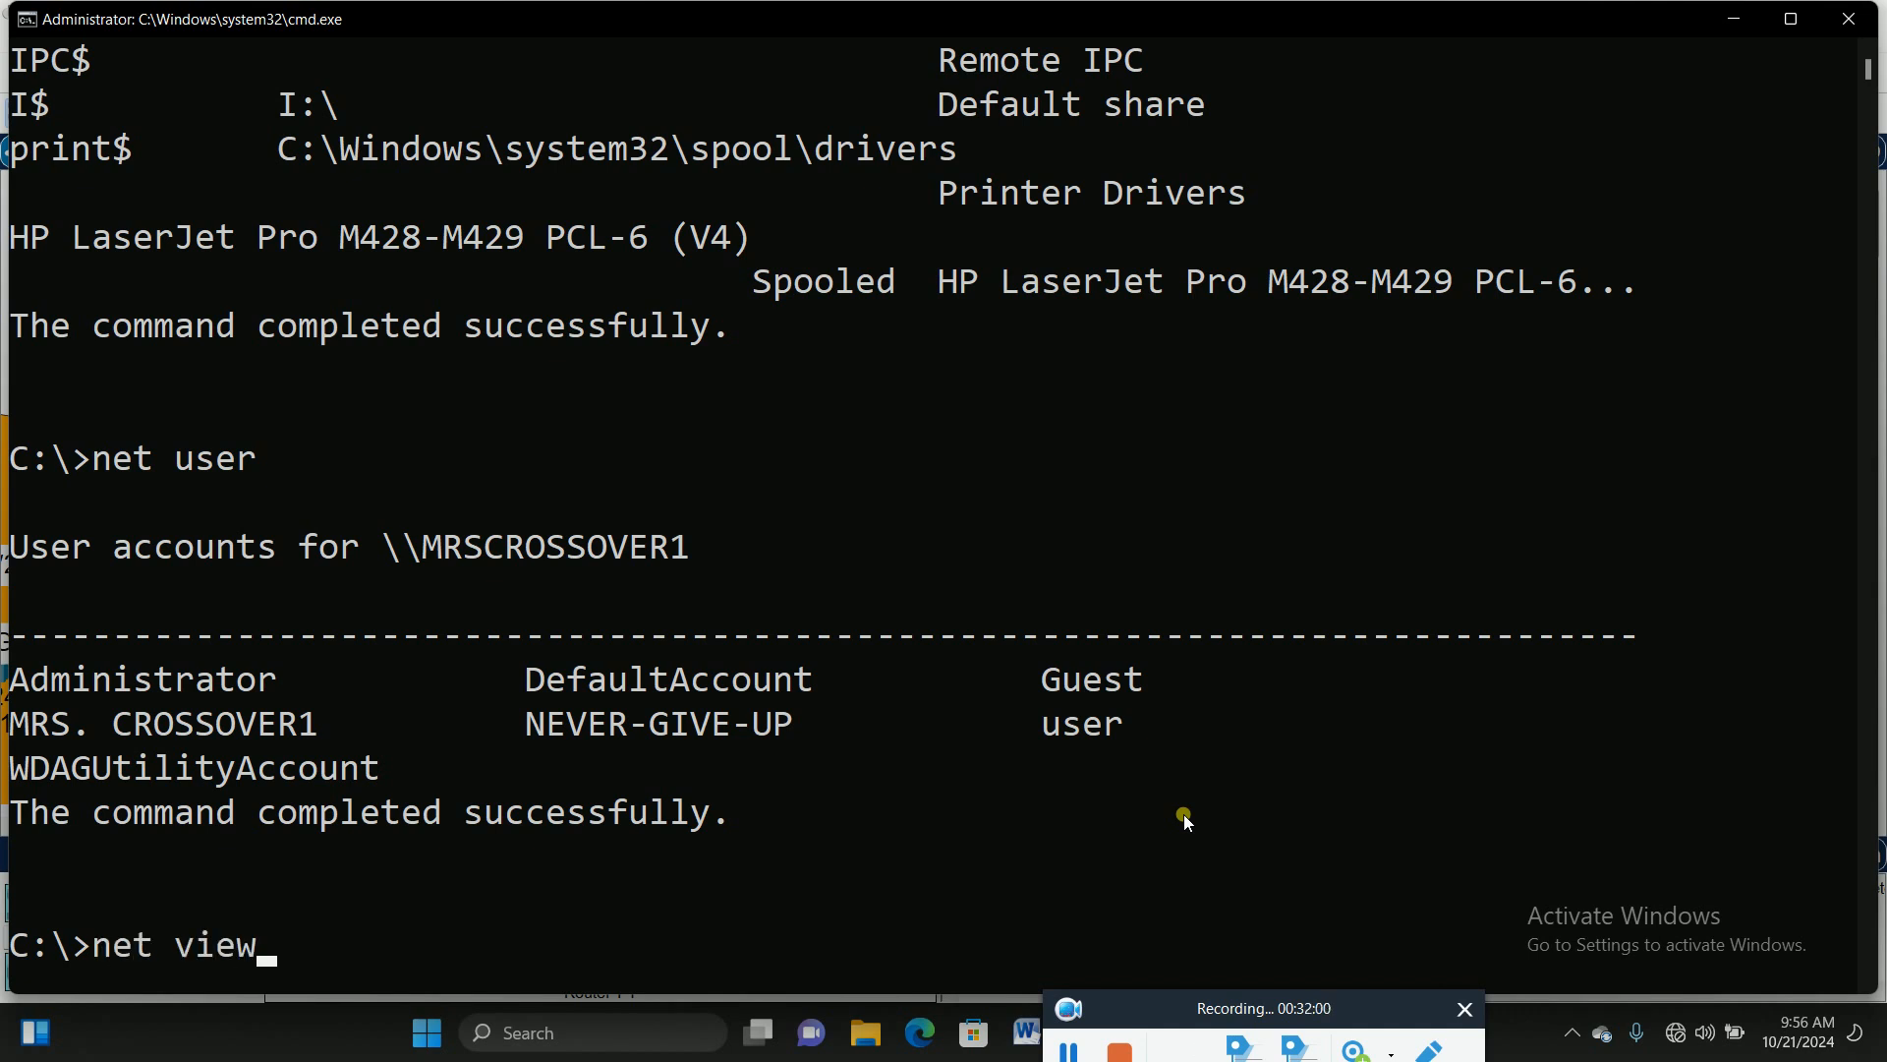
{"action": "key", "text": "Return"}
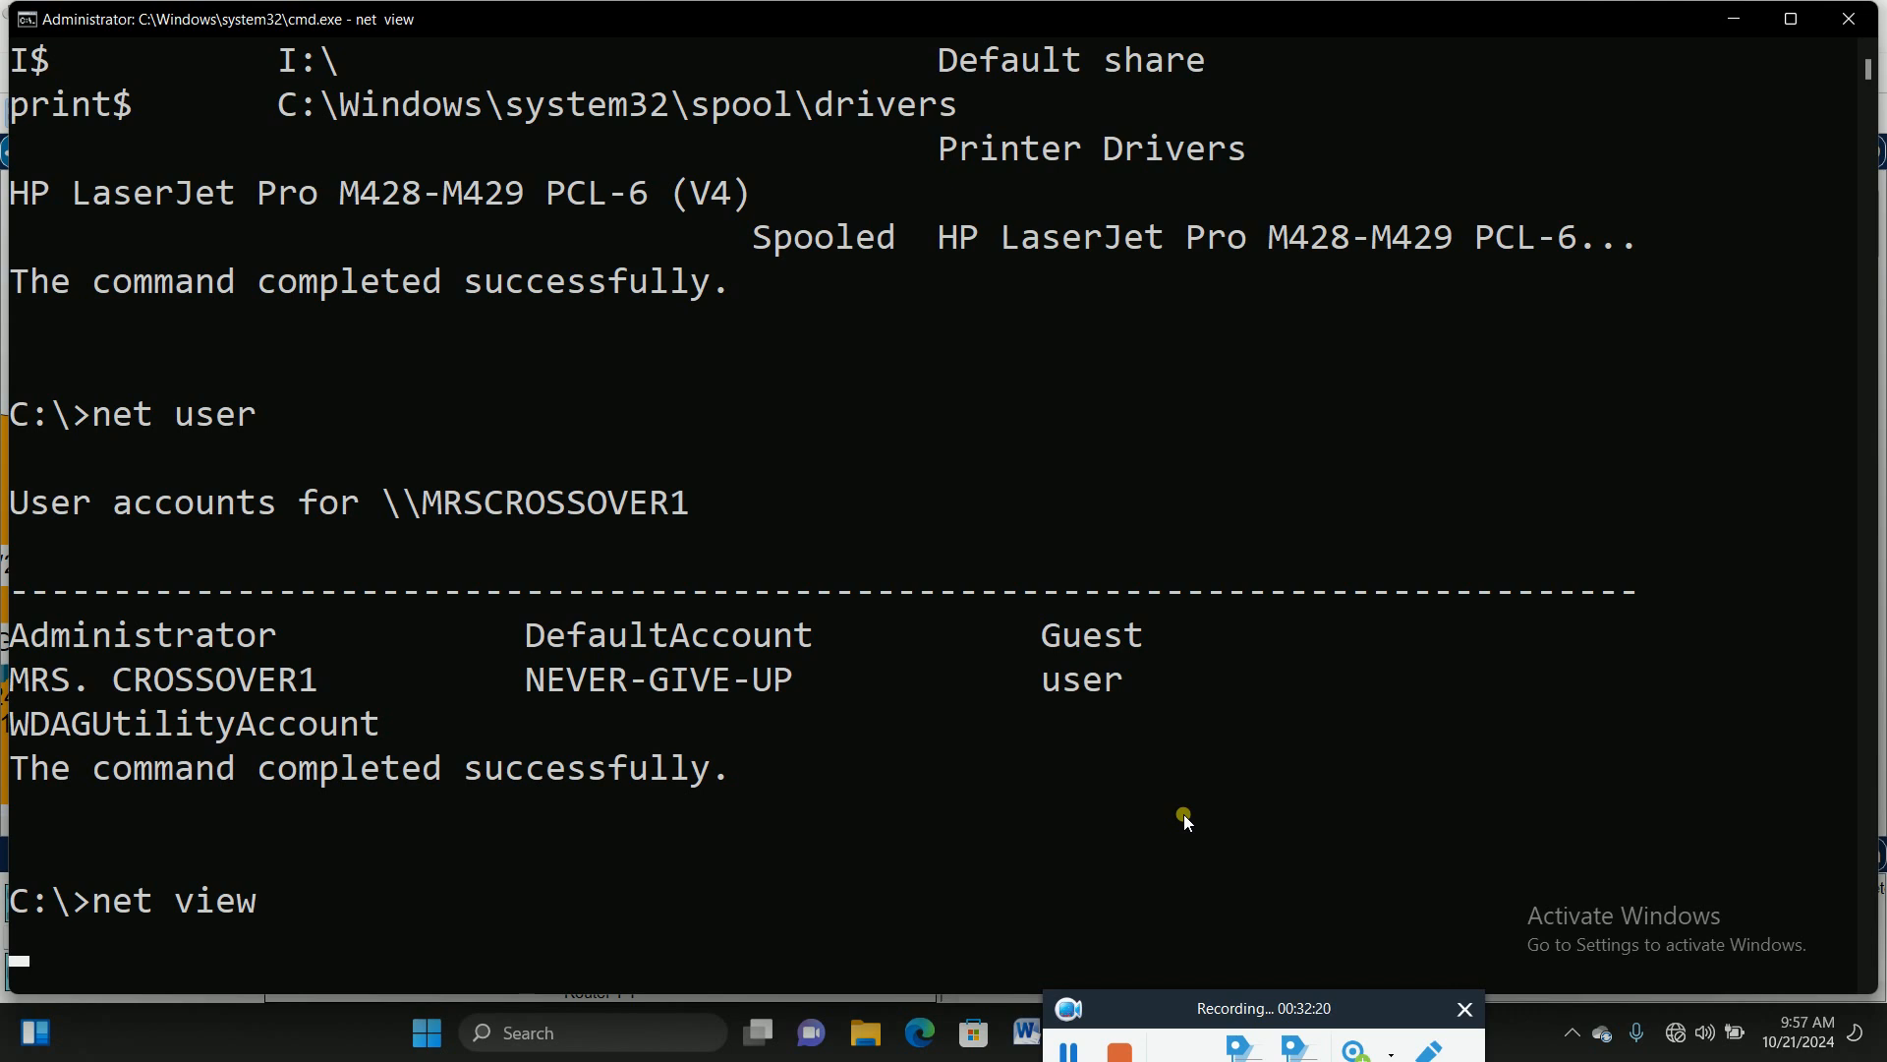
{"action": "scroll", "coordinate": [1012, 537], "scroll_direction": "up", "scroll_amount": 4}
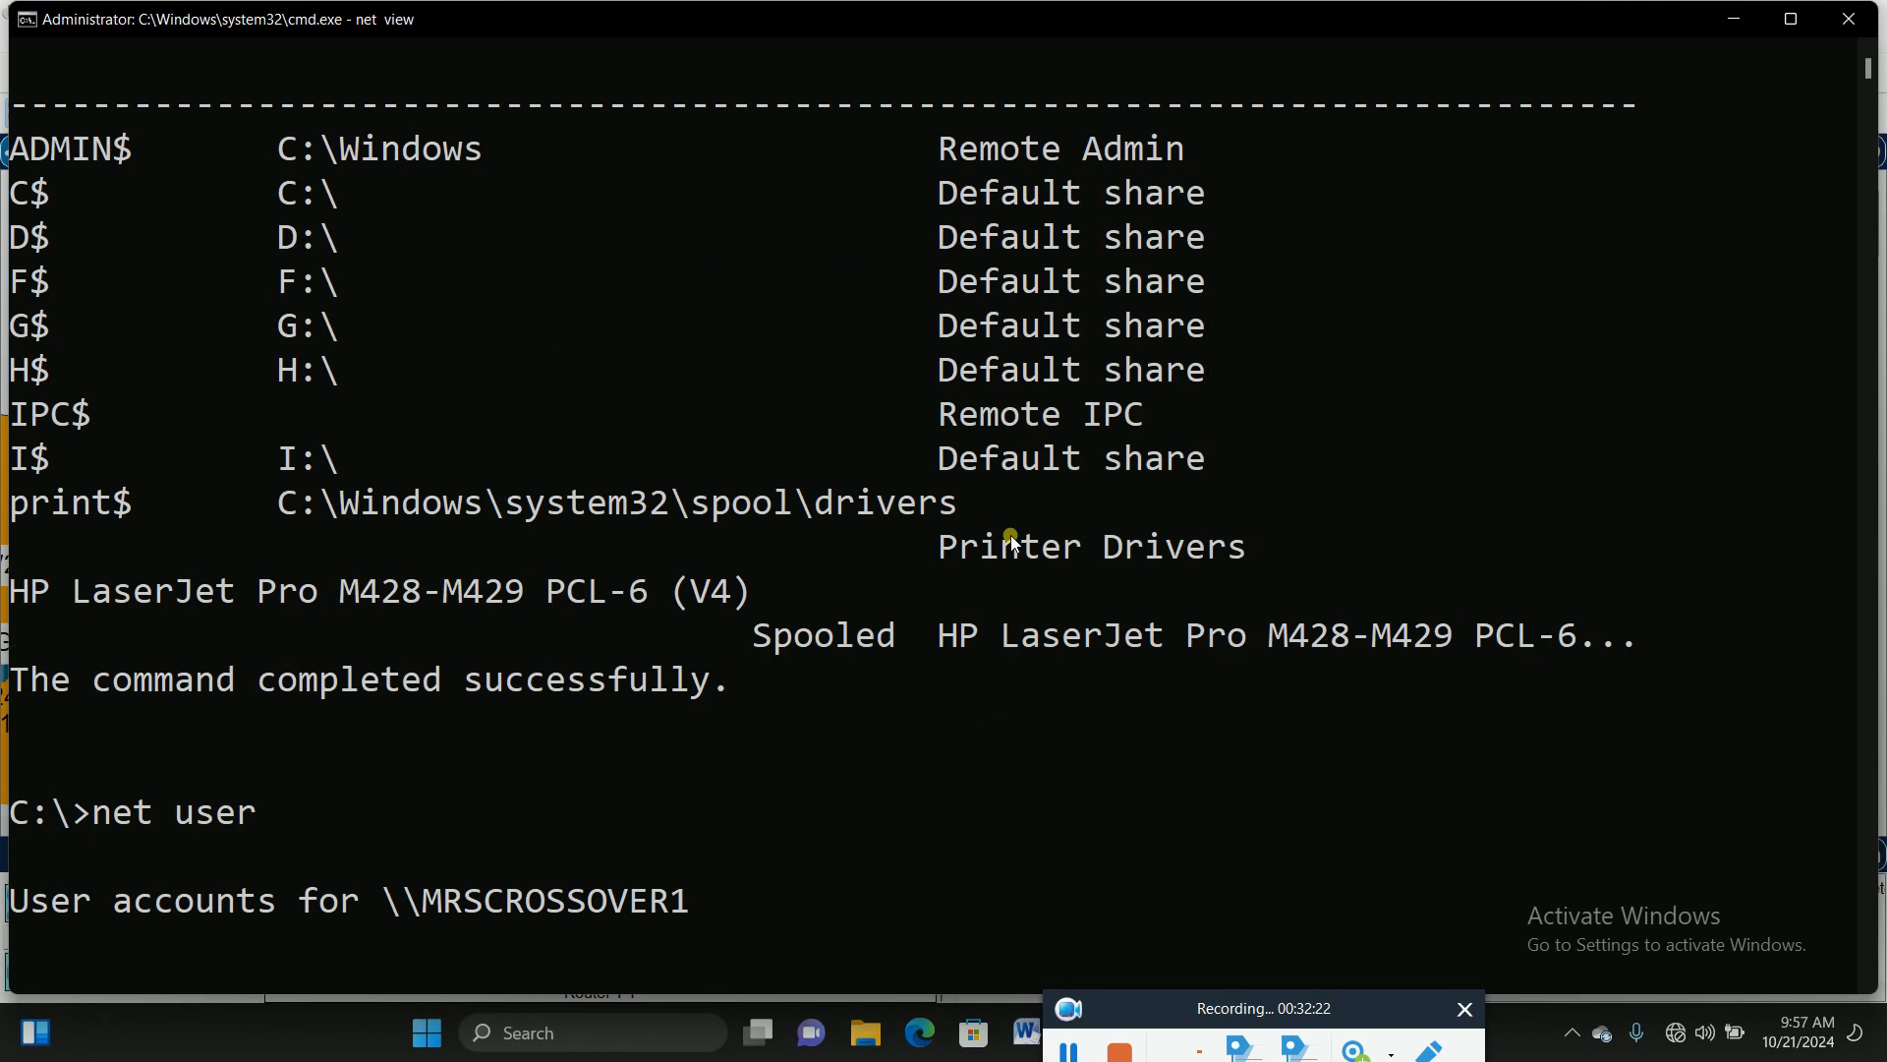
{"action": "scroll", "coordinate": [1013, 536], "scroll_direction": "down", "scroll_amount": 2}
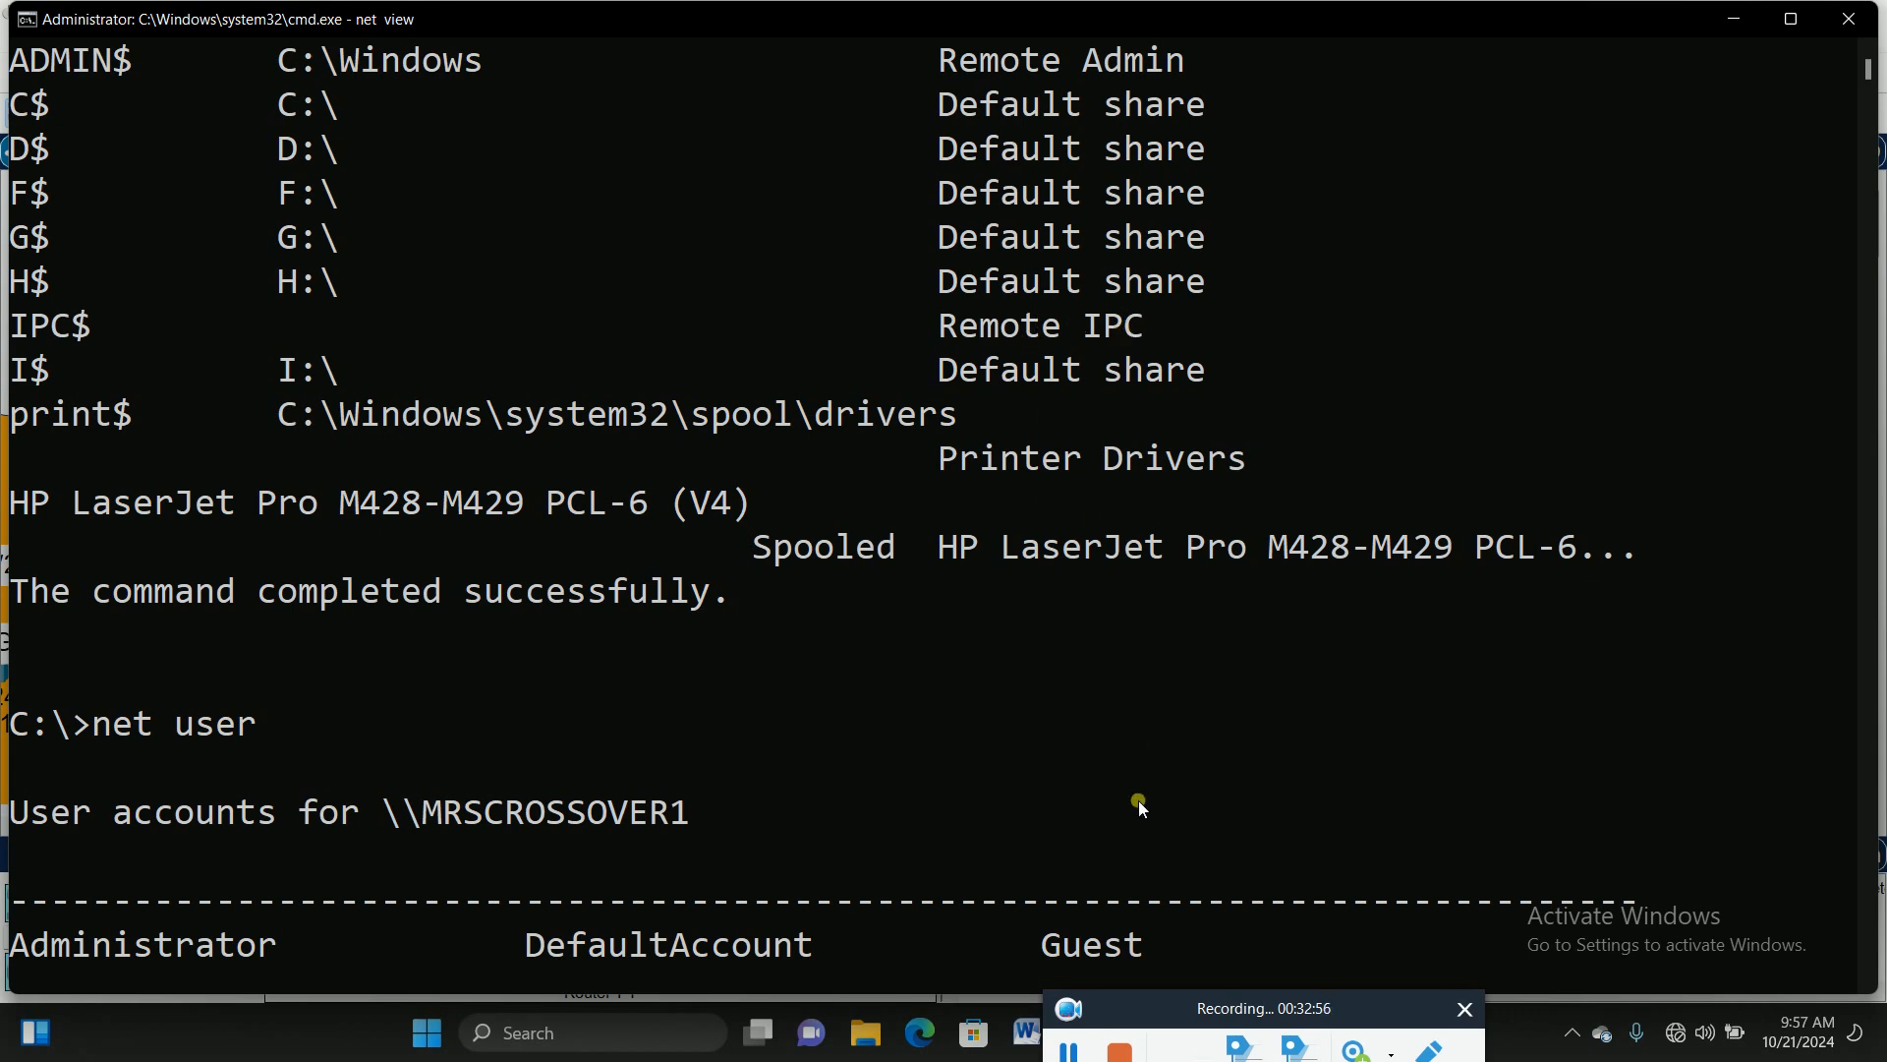
{"action": "left_click", "coordinate": [1066, 1048]}
{"action": "left_click", "coordinate": [1058, 1047]}
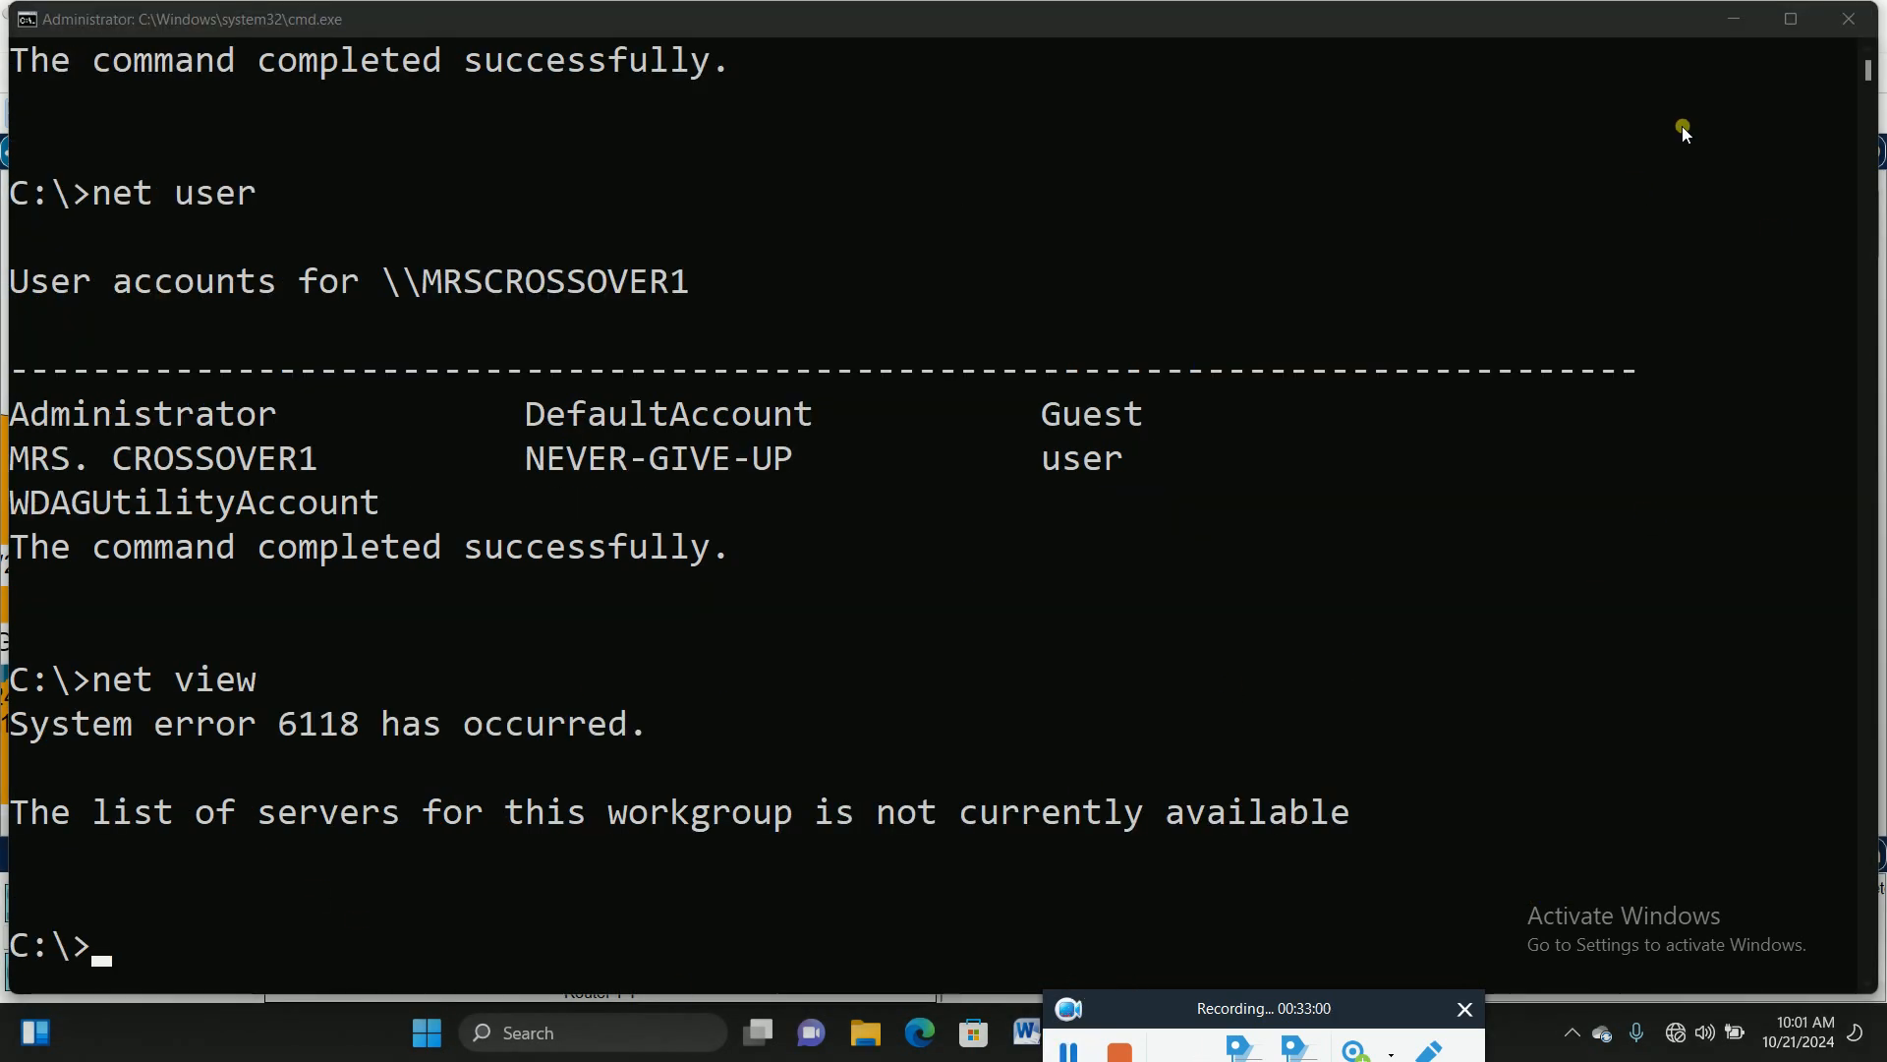
Step: Restore and minimize the Command Prompt window to bring back Laptop0's BFR1 terminal
{"action": "left_click_drag", "start_coordinate": [1382, 10], "coordinate": [1363, 69]}
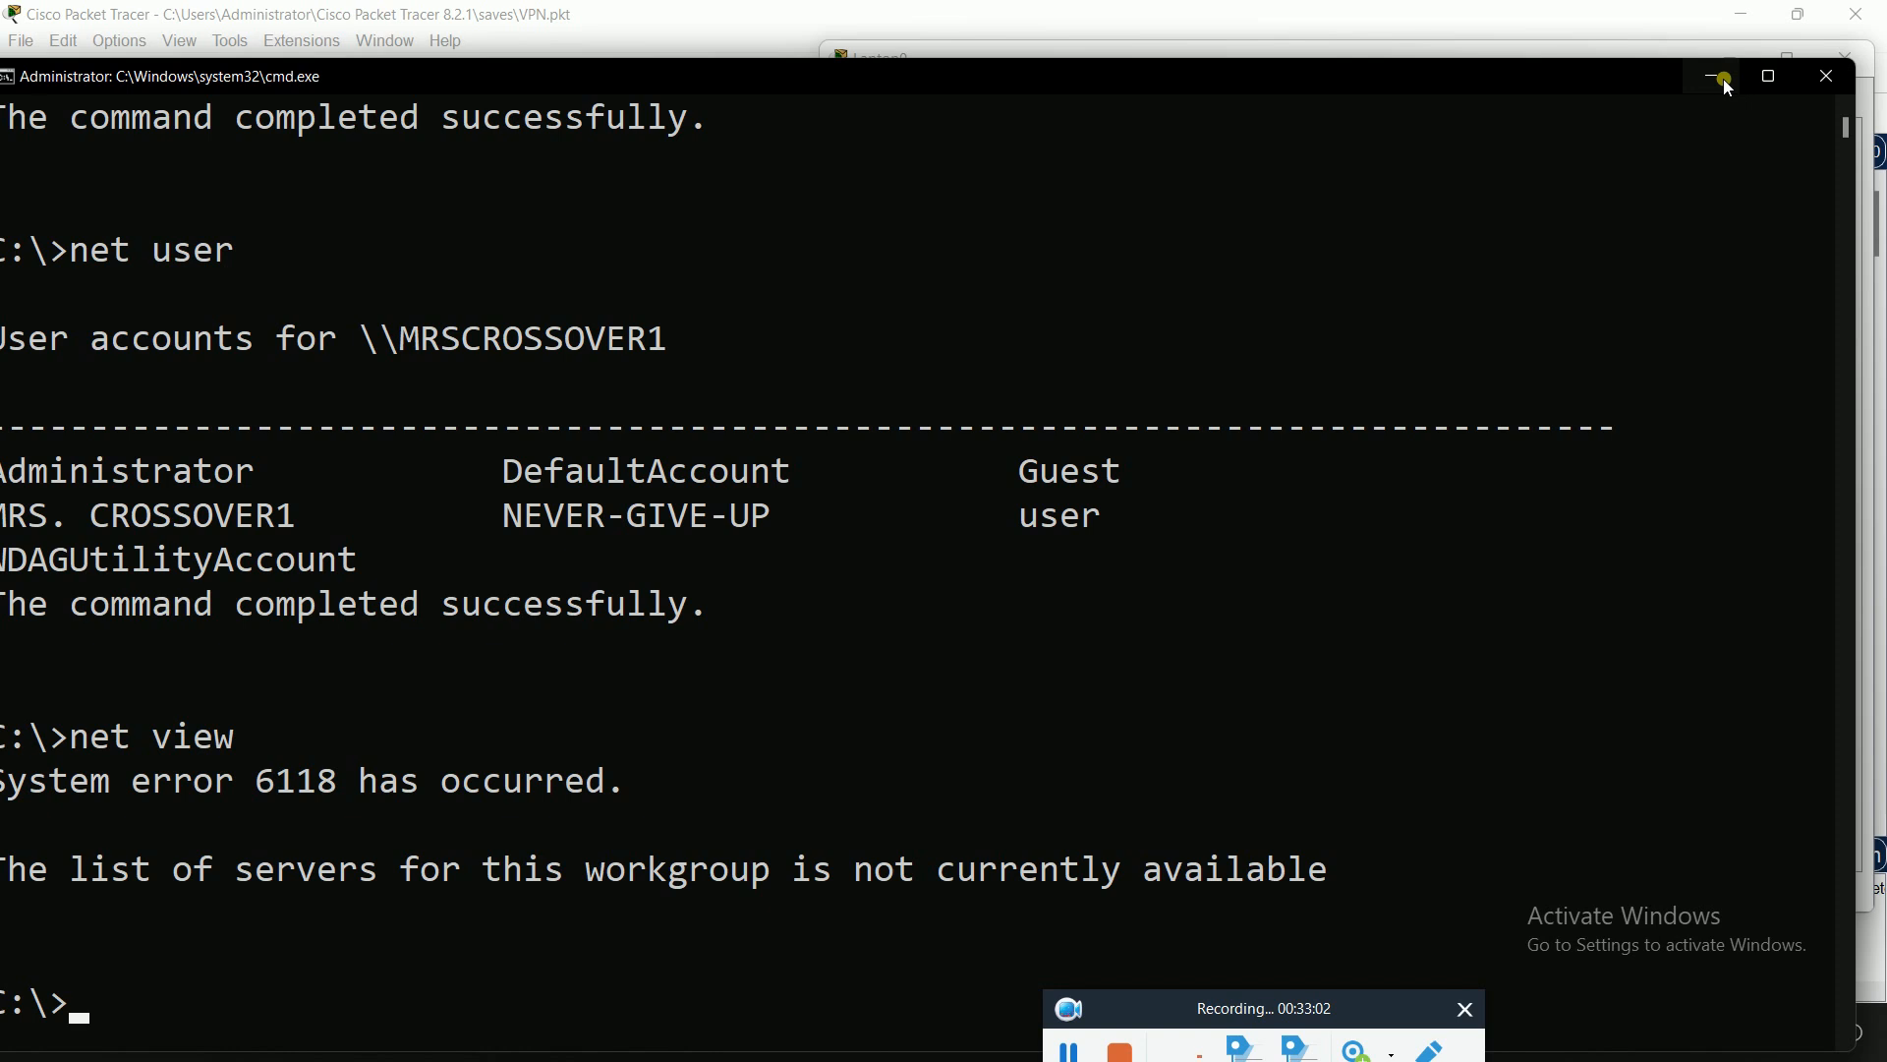
{"action": "left_click", "coordinate": [1722, 79]}
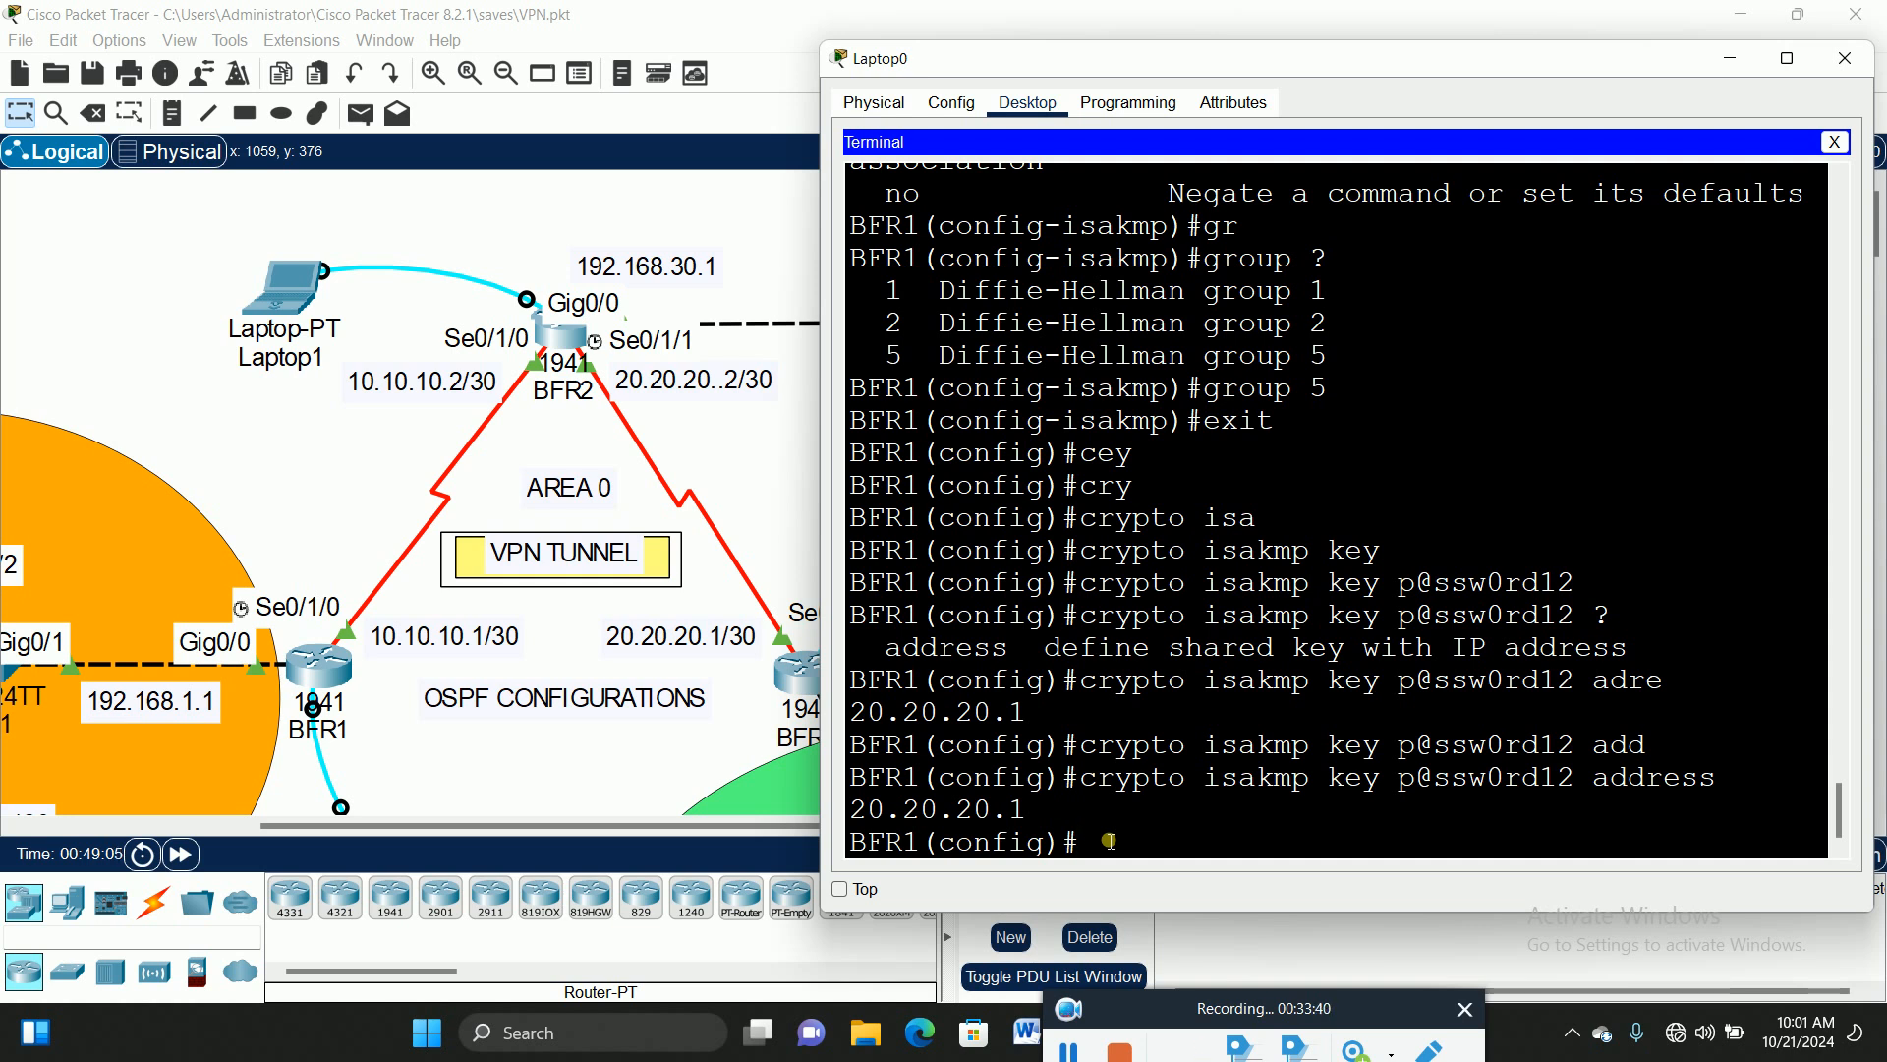
Step: List BFR1's crypto subcommands with crypto ?, highlighting the isakmp and ipsec options
{"action": "type", "text": "cr"}
{"action": "key", "text": "Tab"}
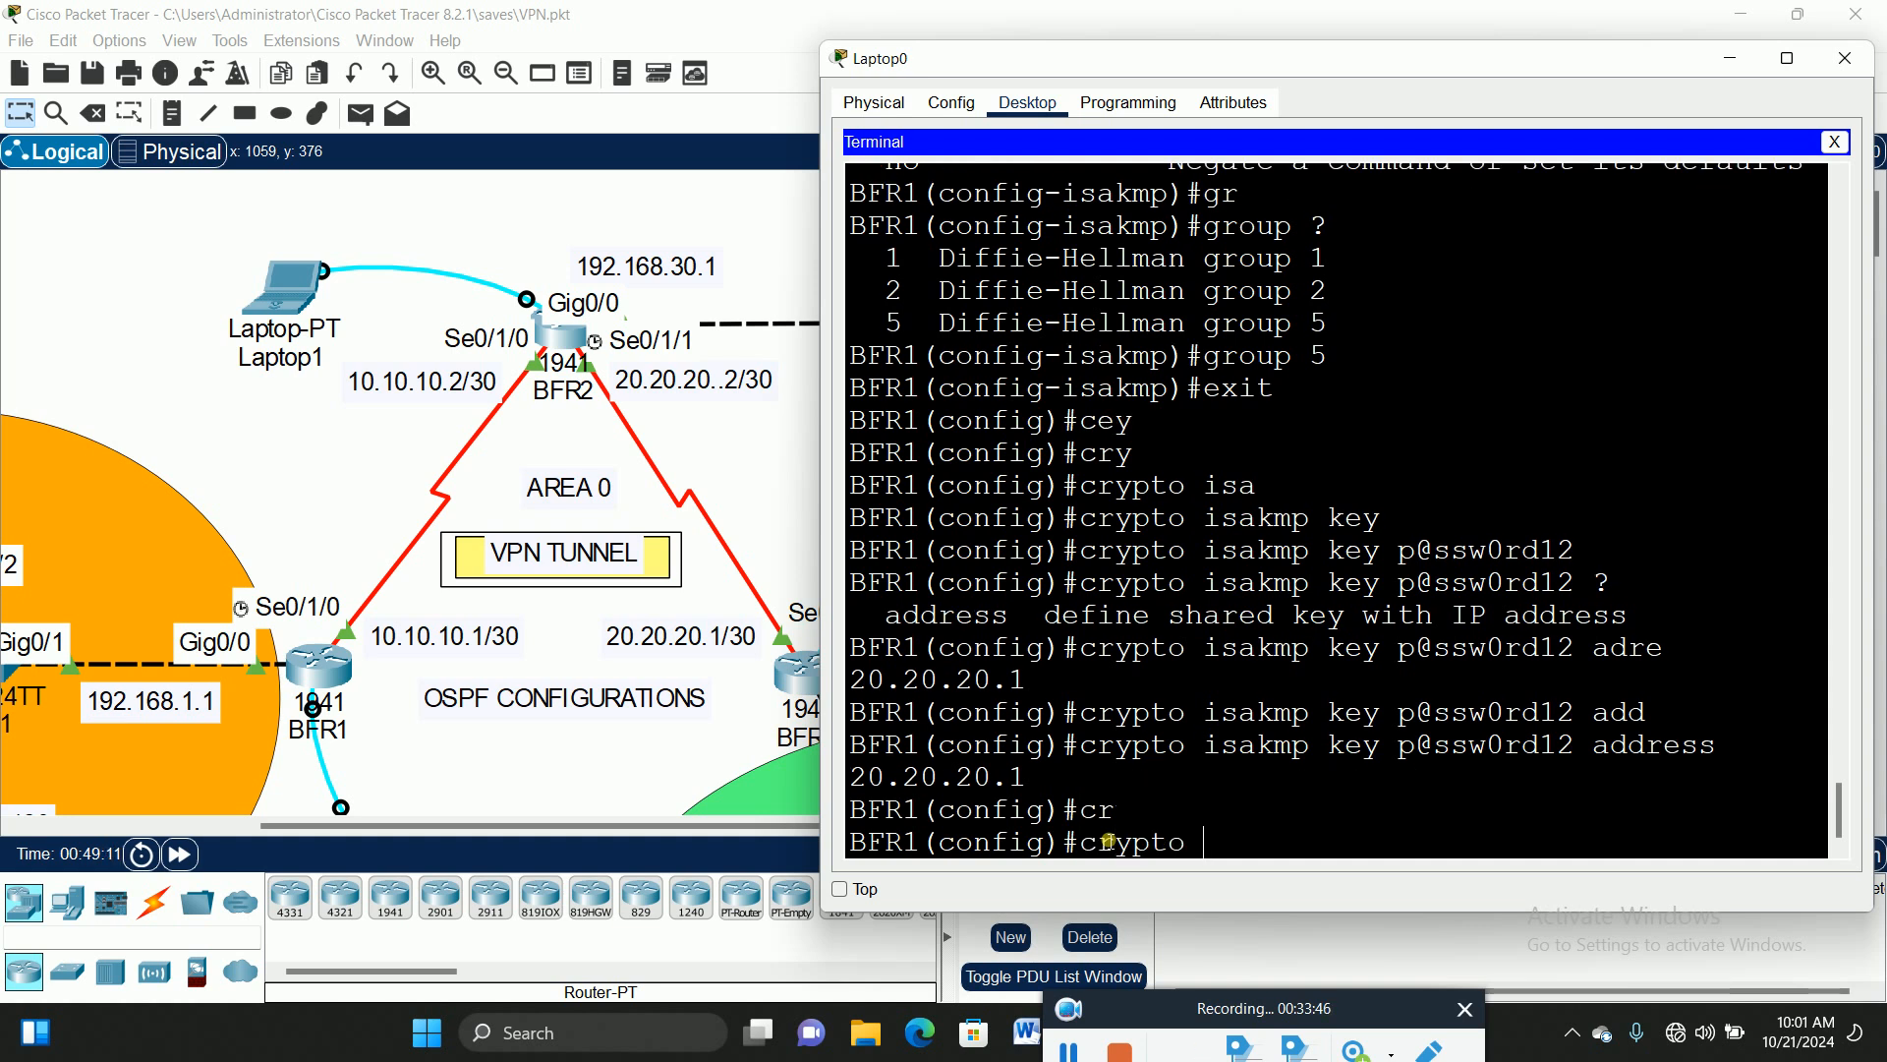
{"action": "type", "text": "?"}
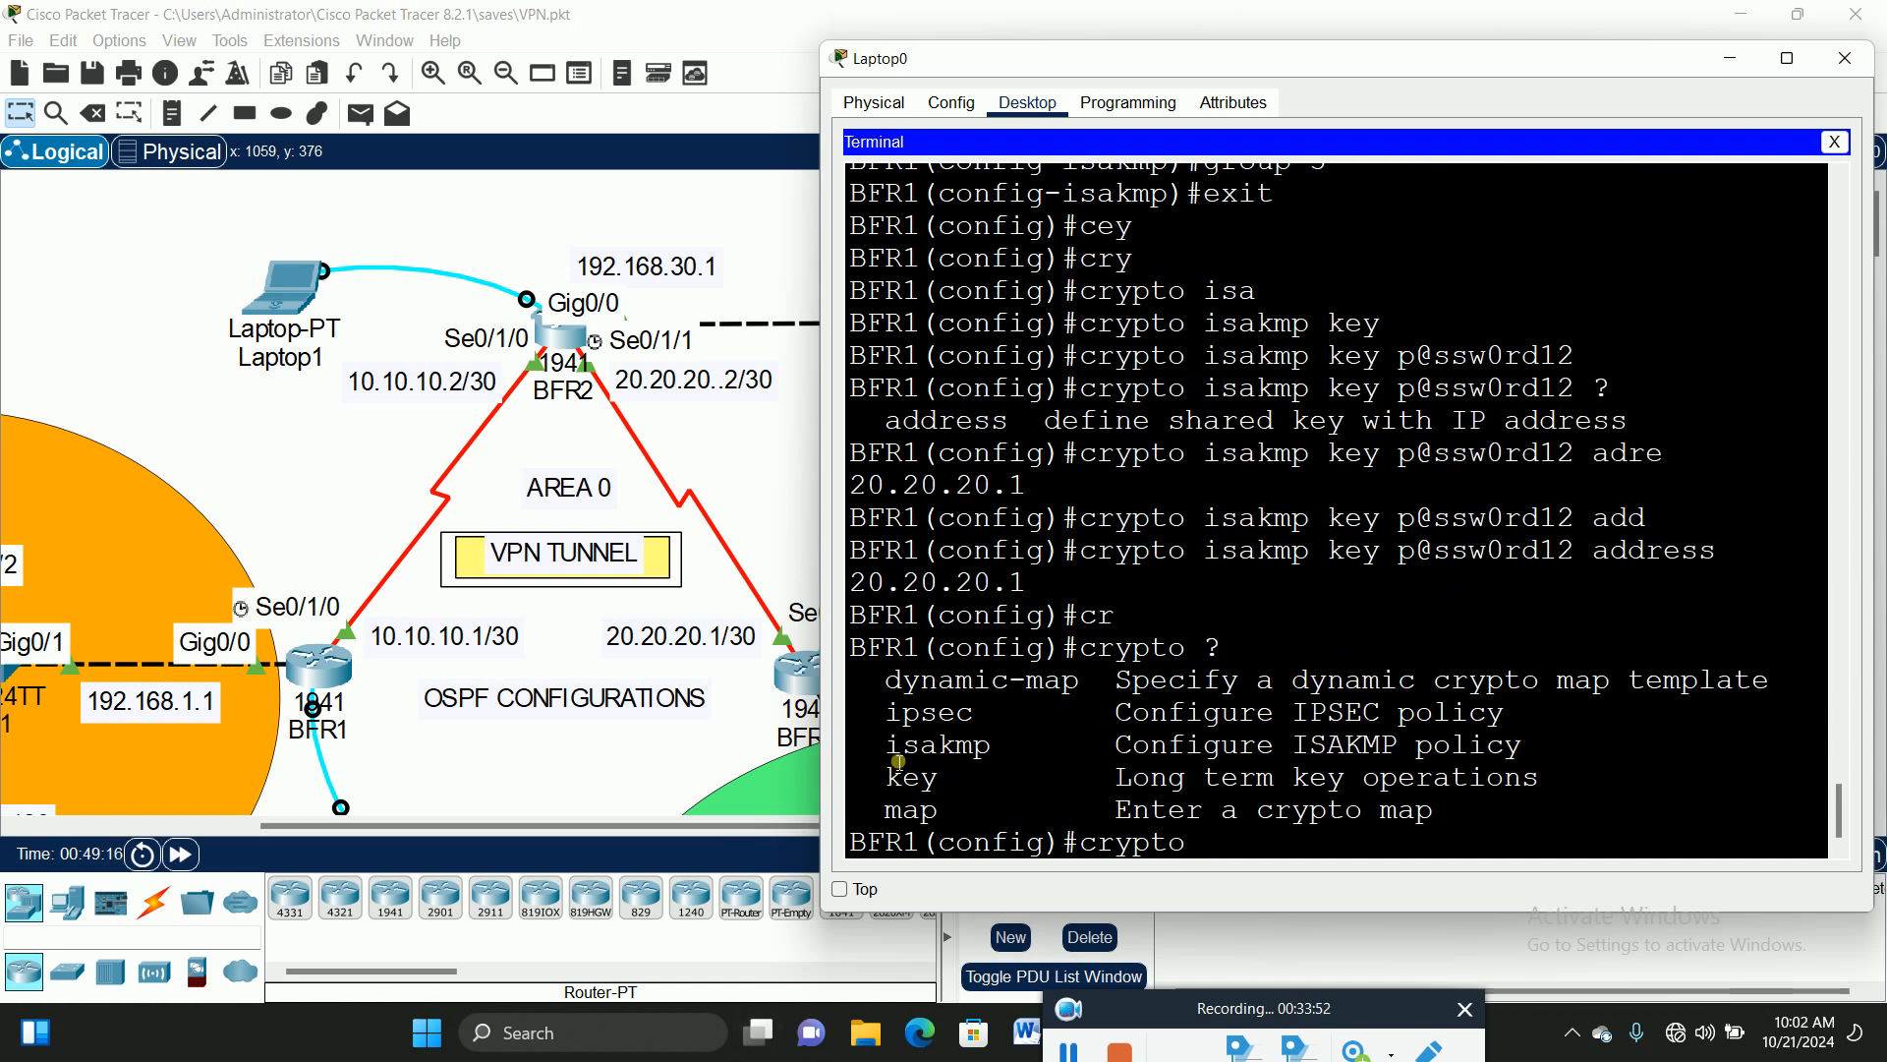
{"action": "left_click_drag", "start_coordinate": [888, 749], "coordinate": [1011, 749]}
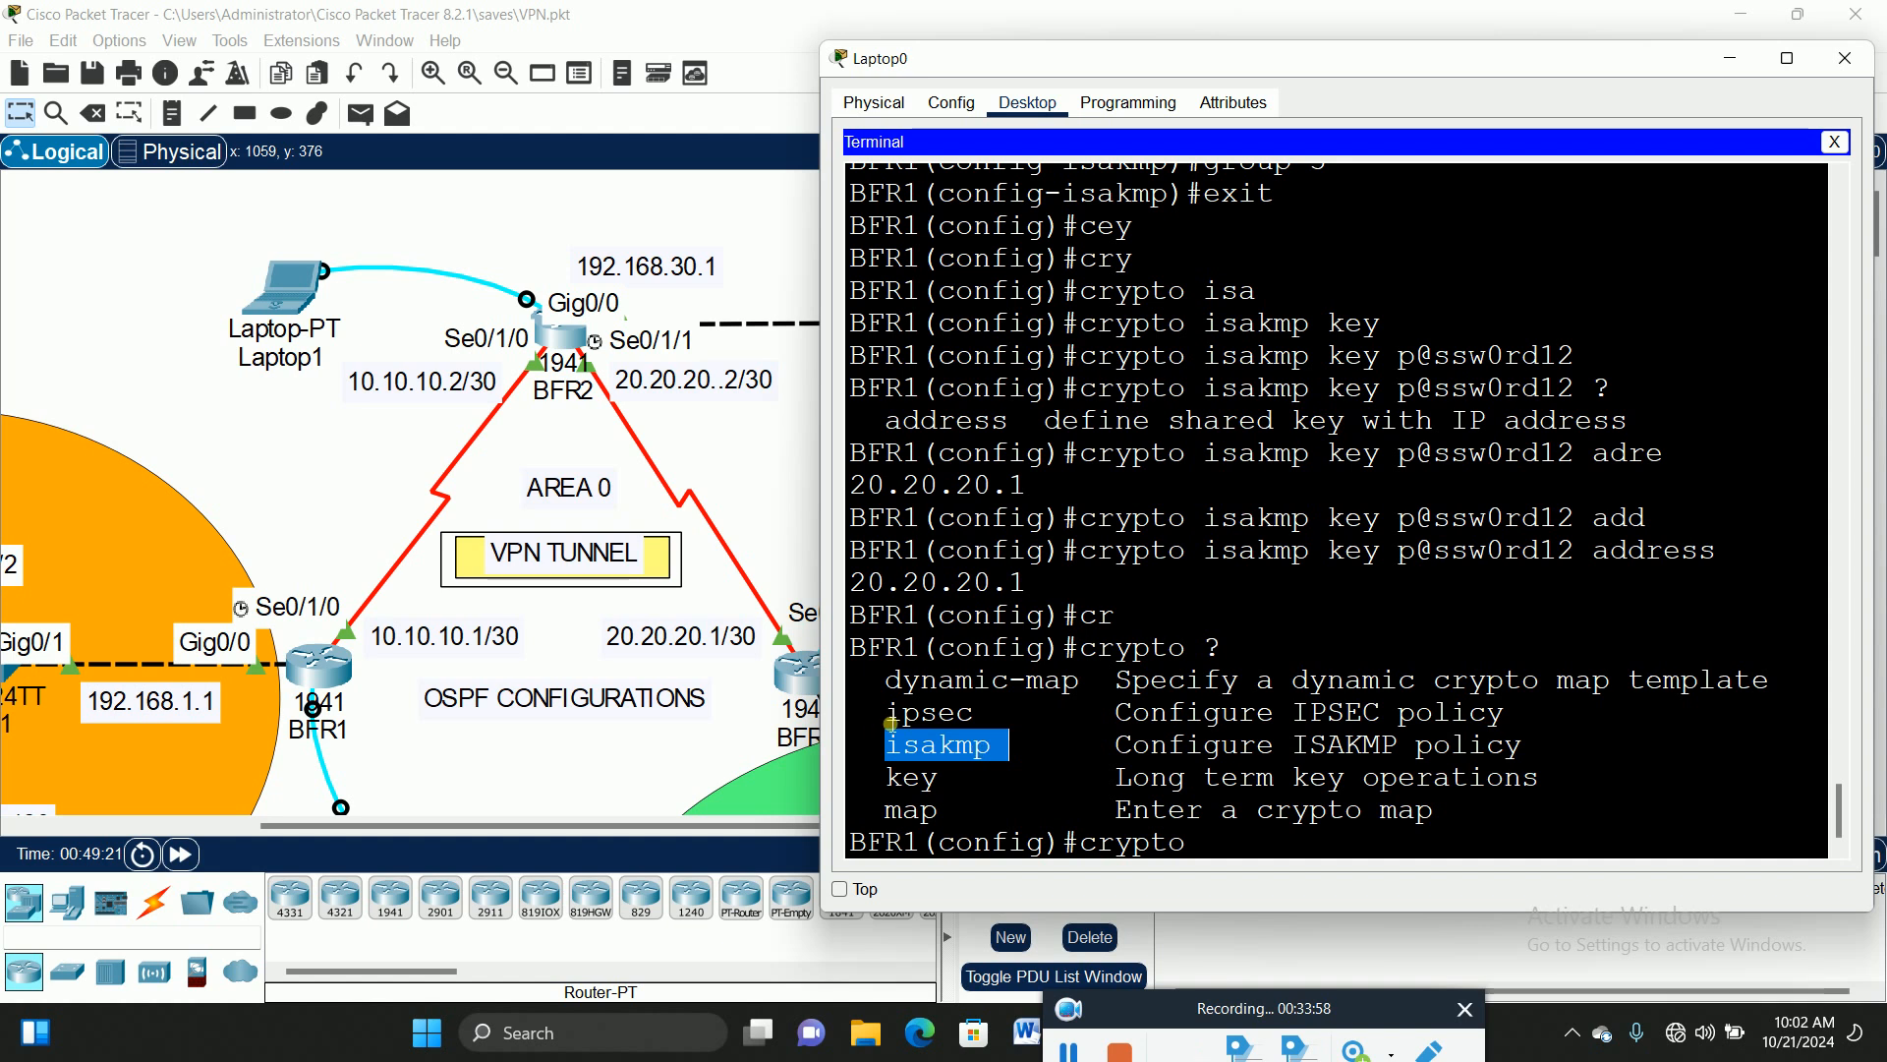
{"action": "left_click_drag", "start_coordinate": [891, 720], "coordinate": [981, 725]}
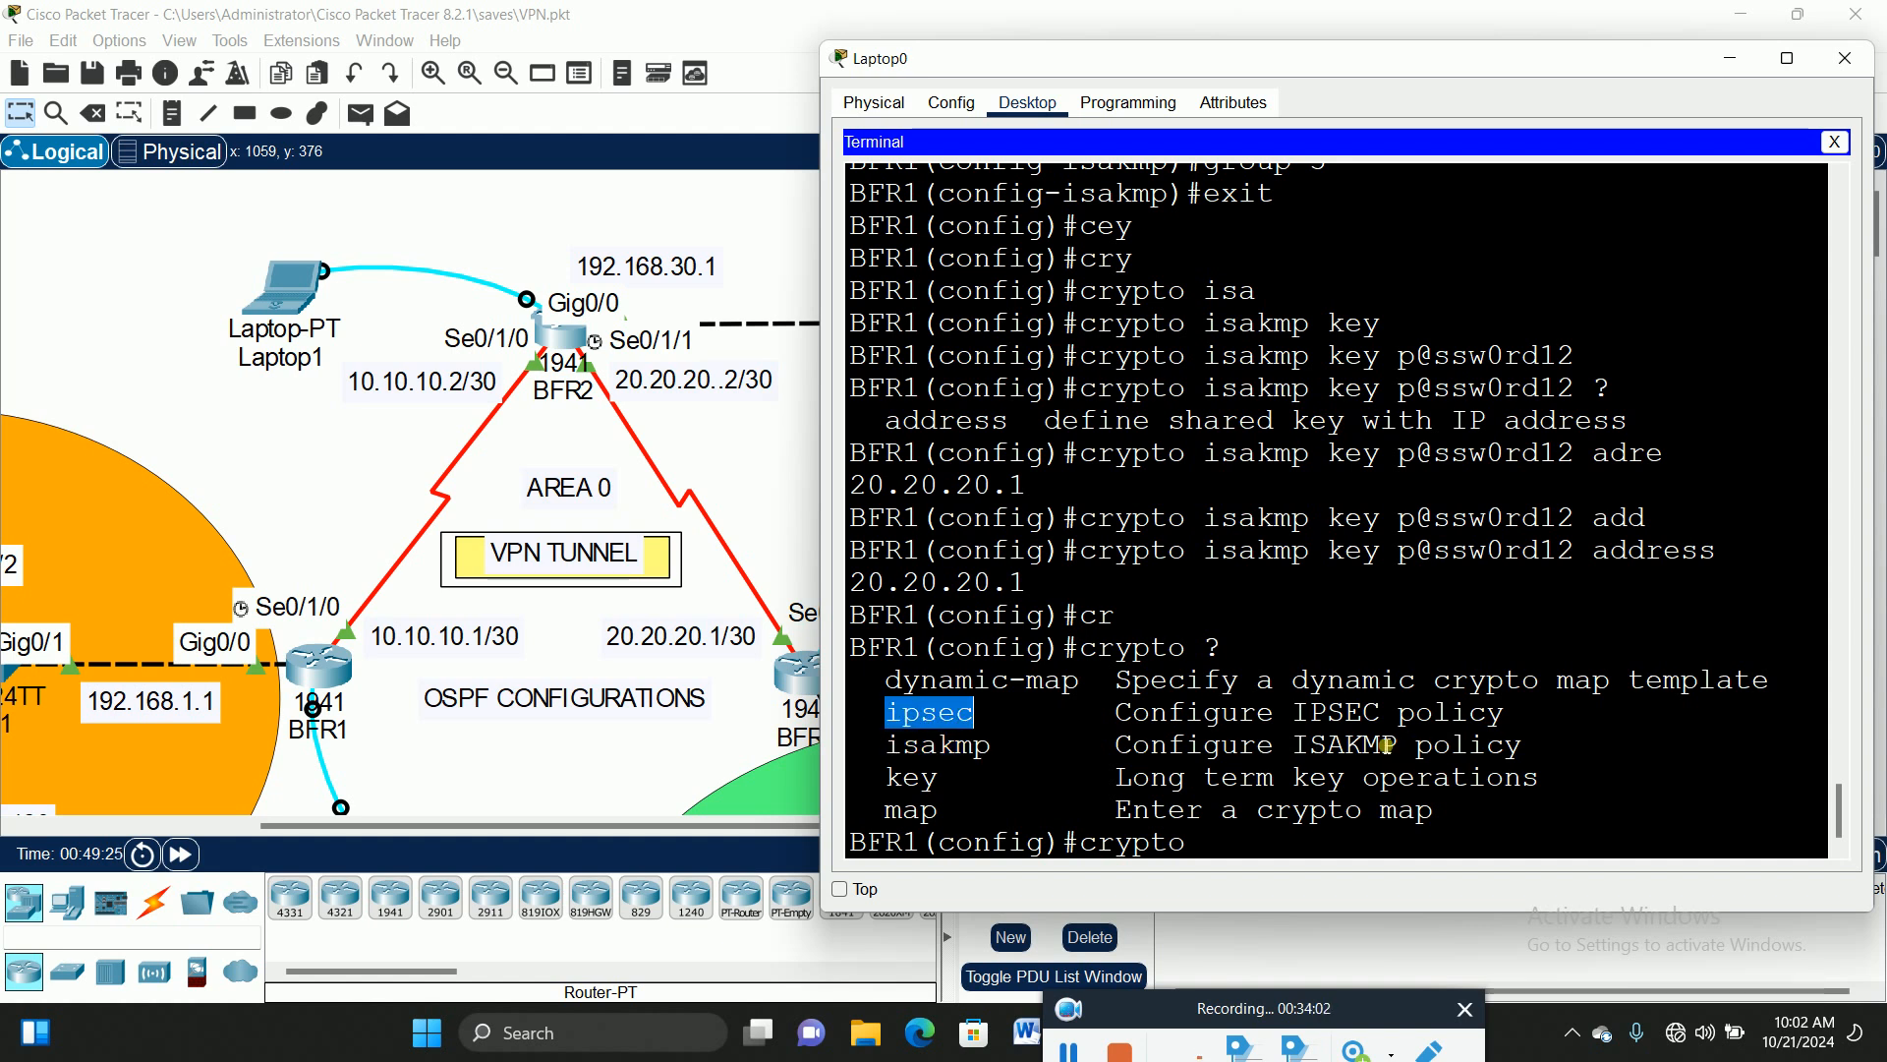
{"action": "left_click", "coordinate": [1249, 854]}
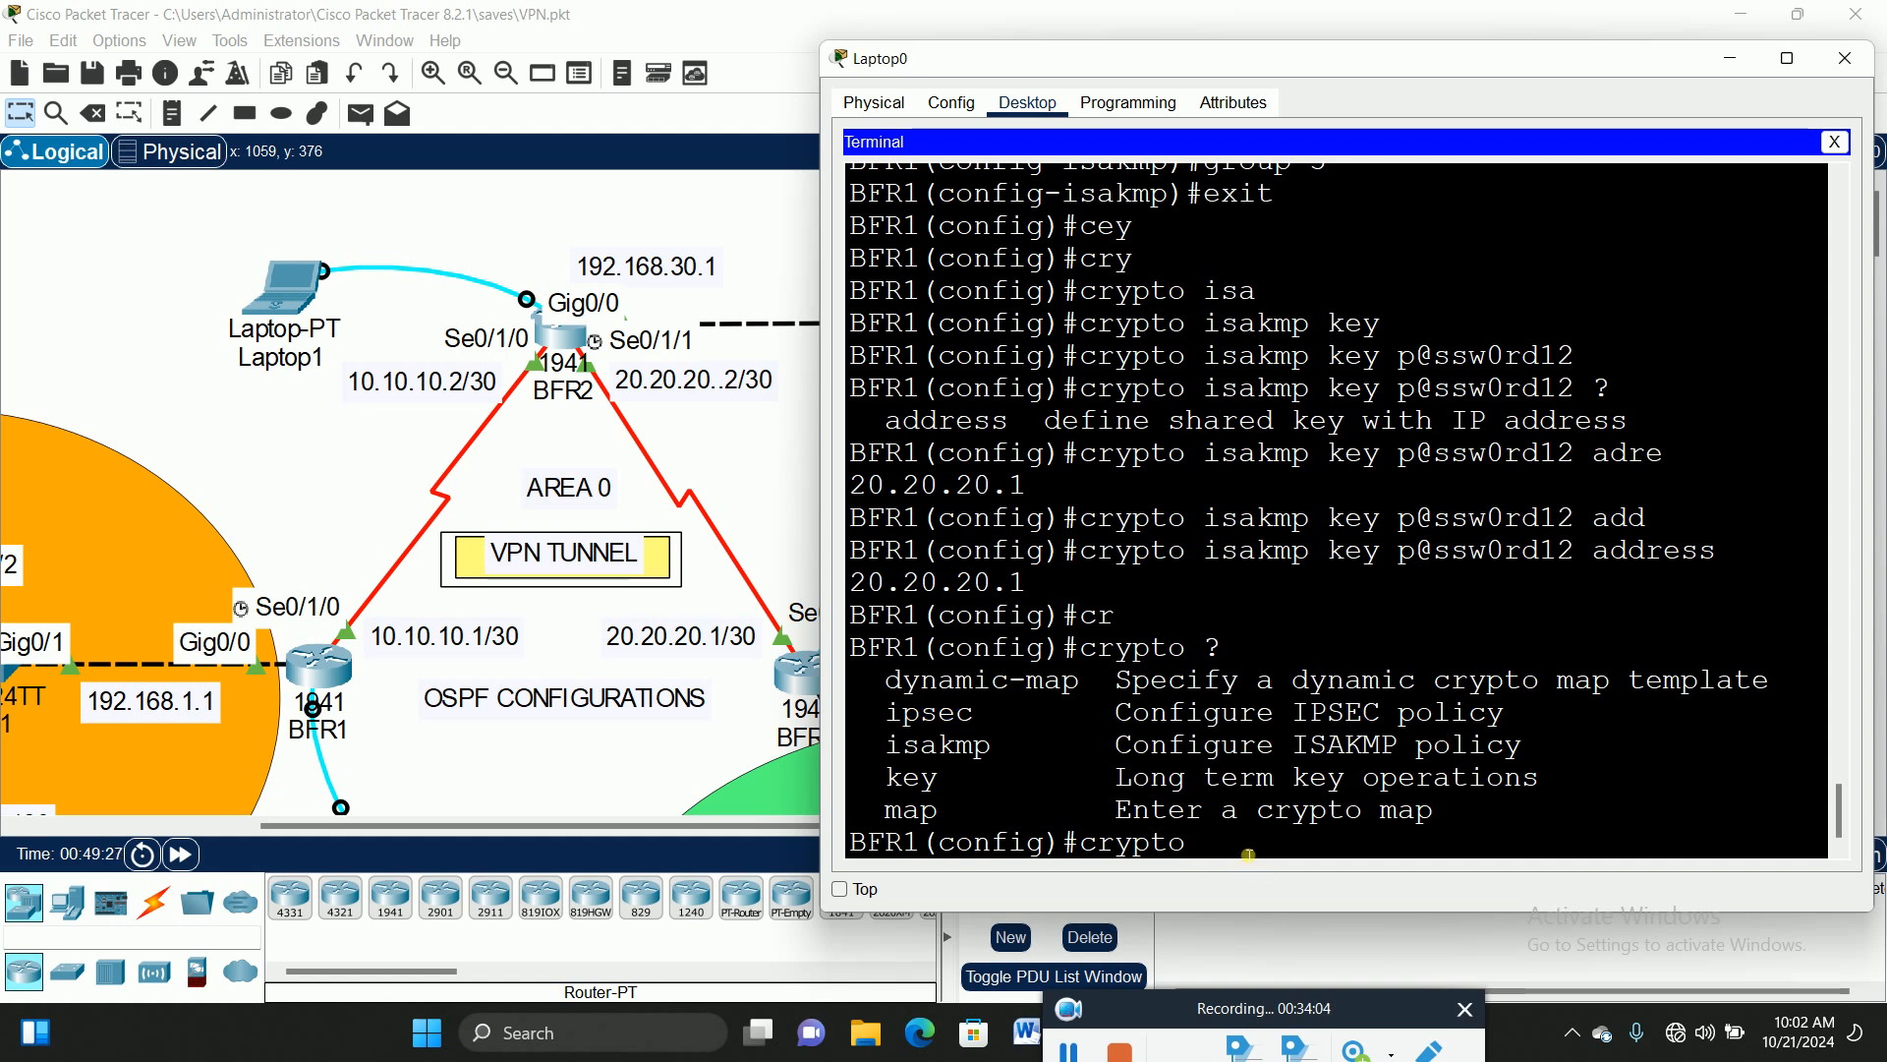
Step: Extend the command to crypto ipsec and list its available options with ?
{"action": "type", "text": "ip"}
{"action": "key", "text": "Tab"}
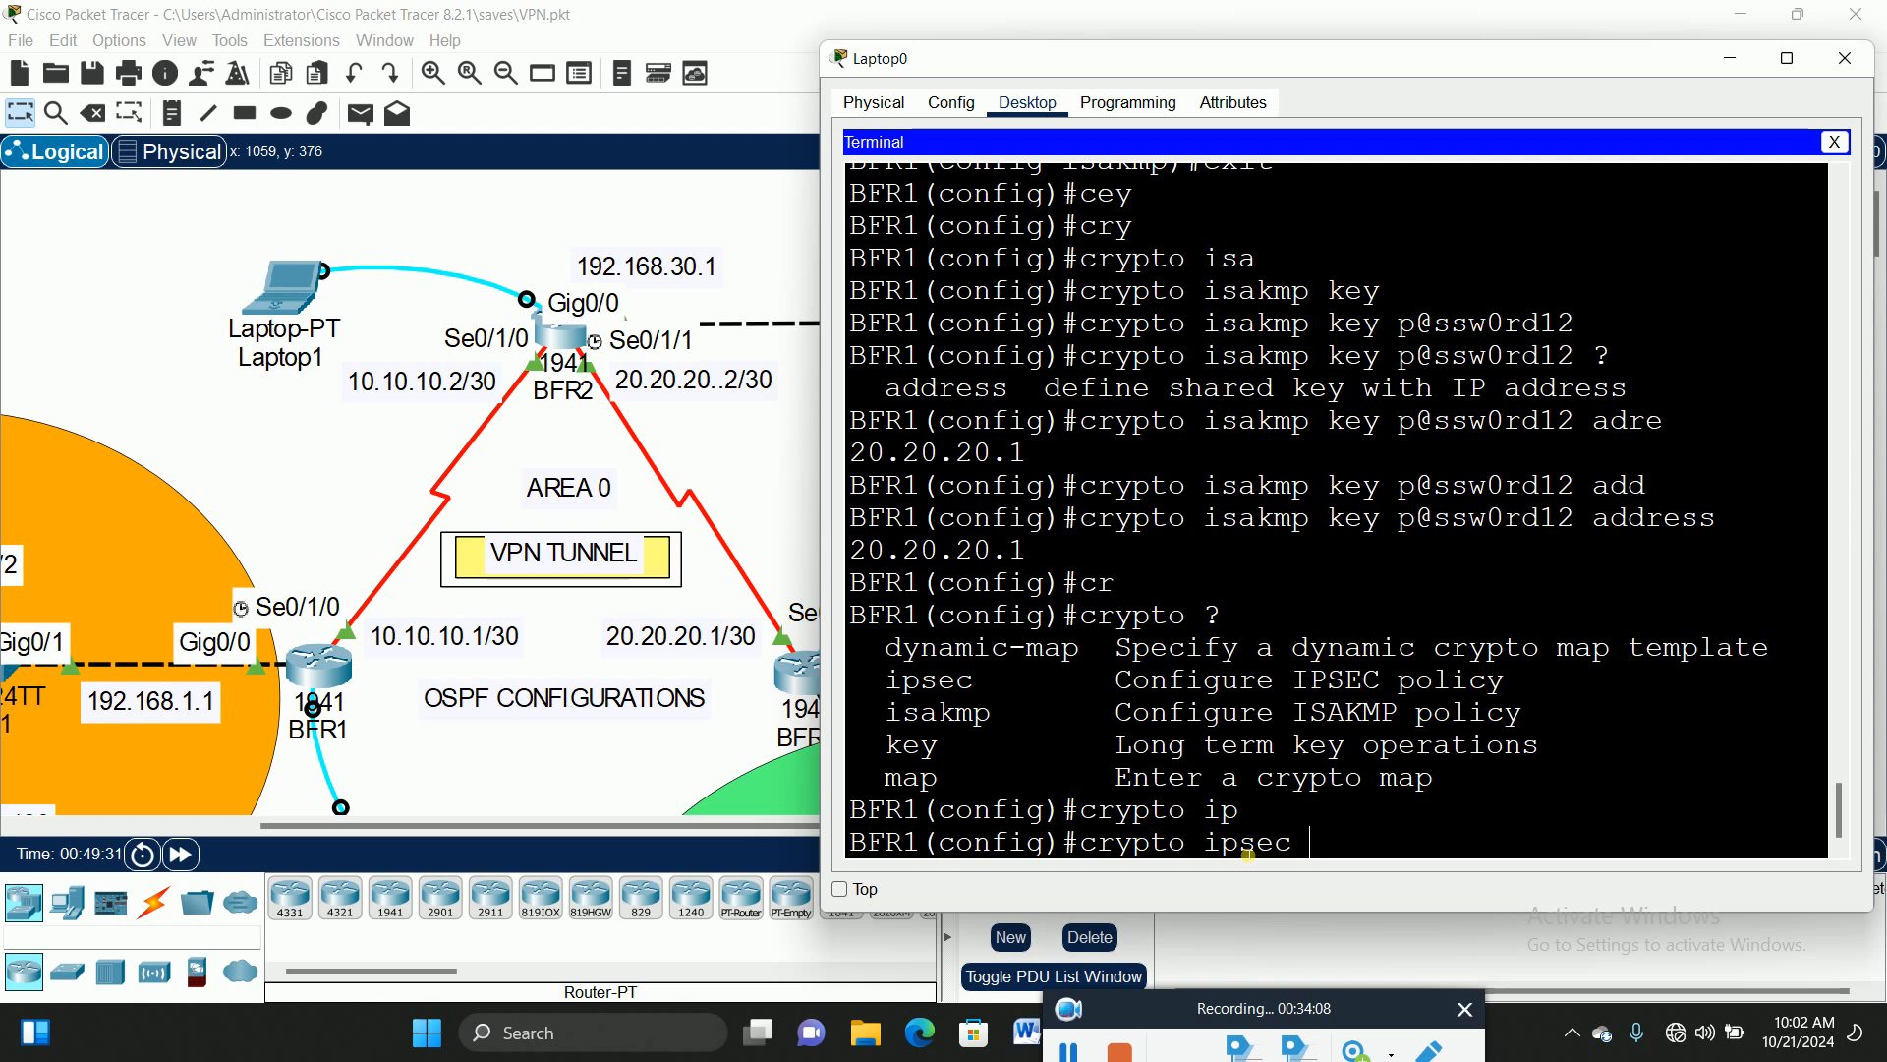
{"action": "type", "text": "?"}
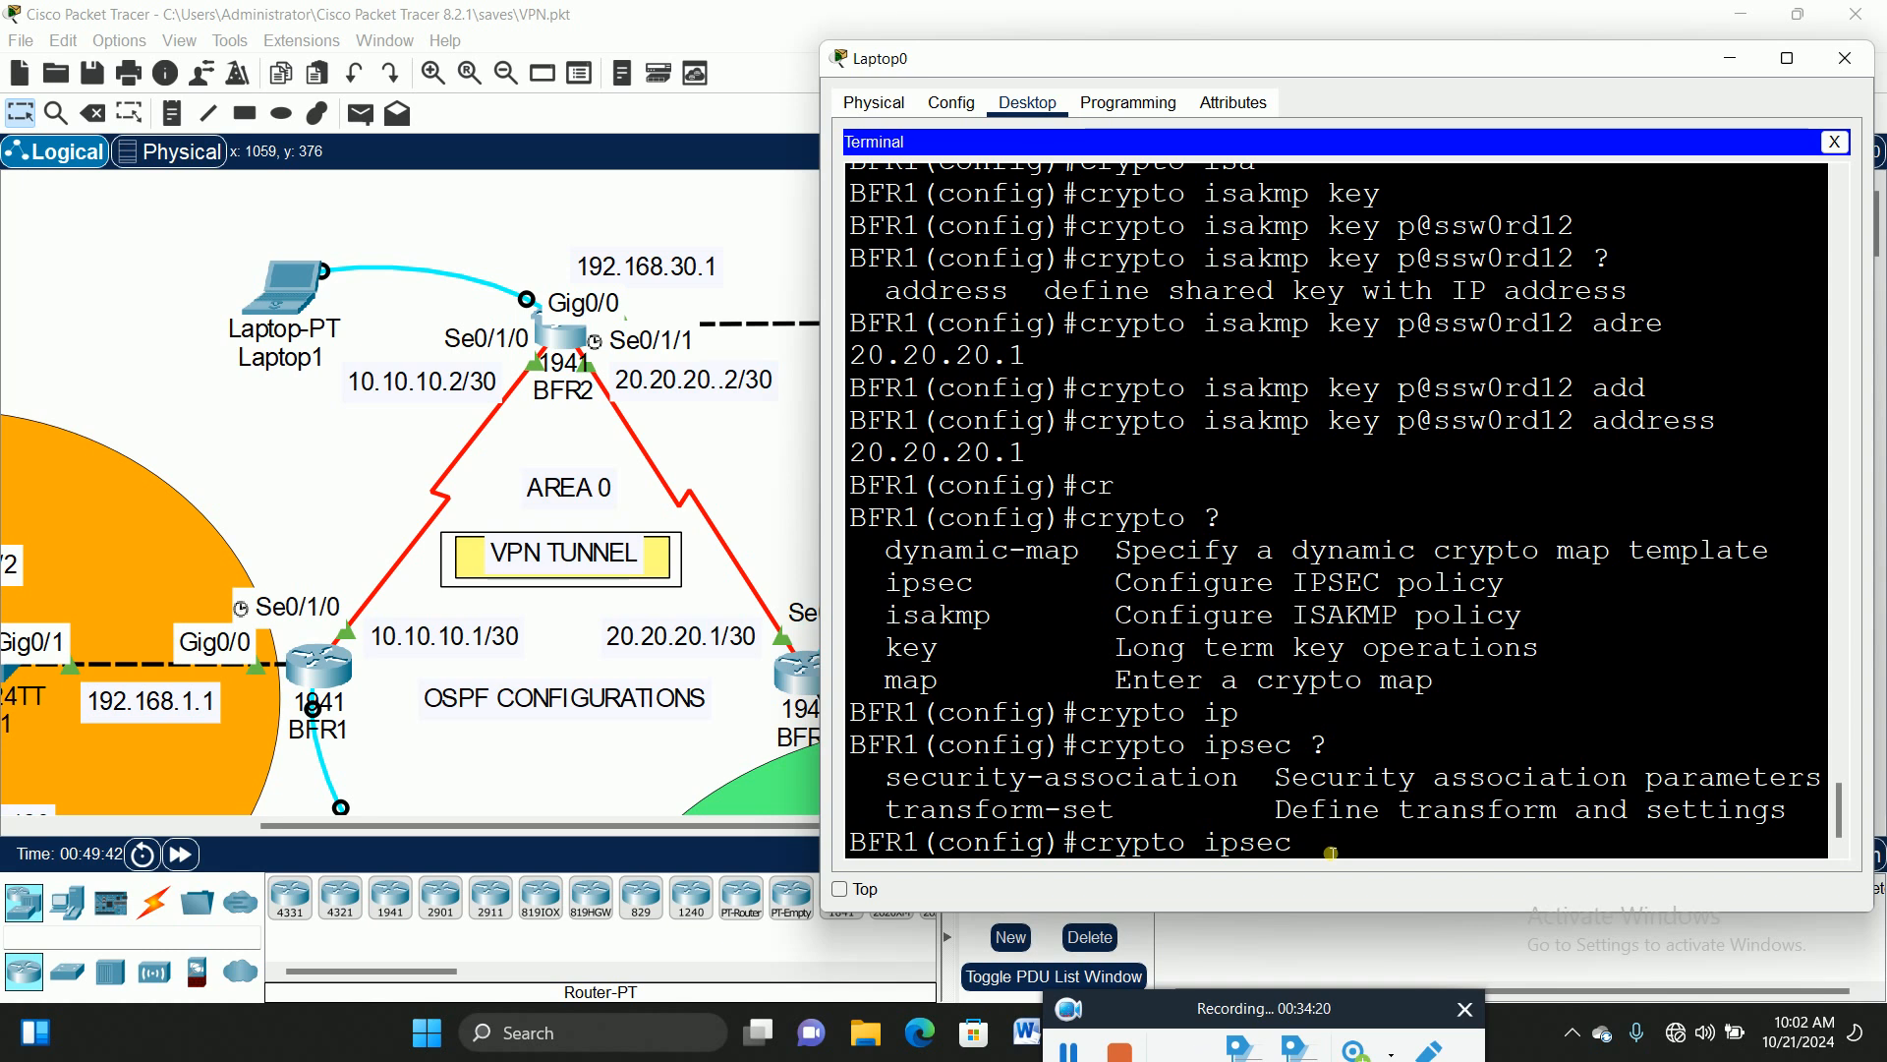
Step: Add transform-set, check its help, and enter BFVPN1 as the transform-set tag
{"action": "type", "text": "tra"}
{"action": "key", "text": "Tab"}
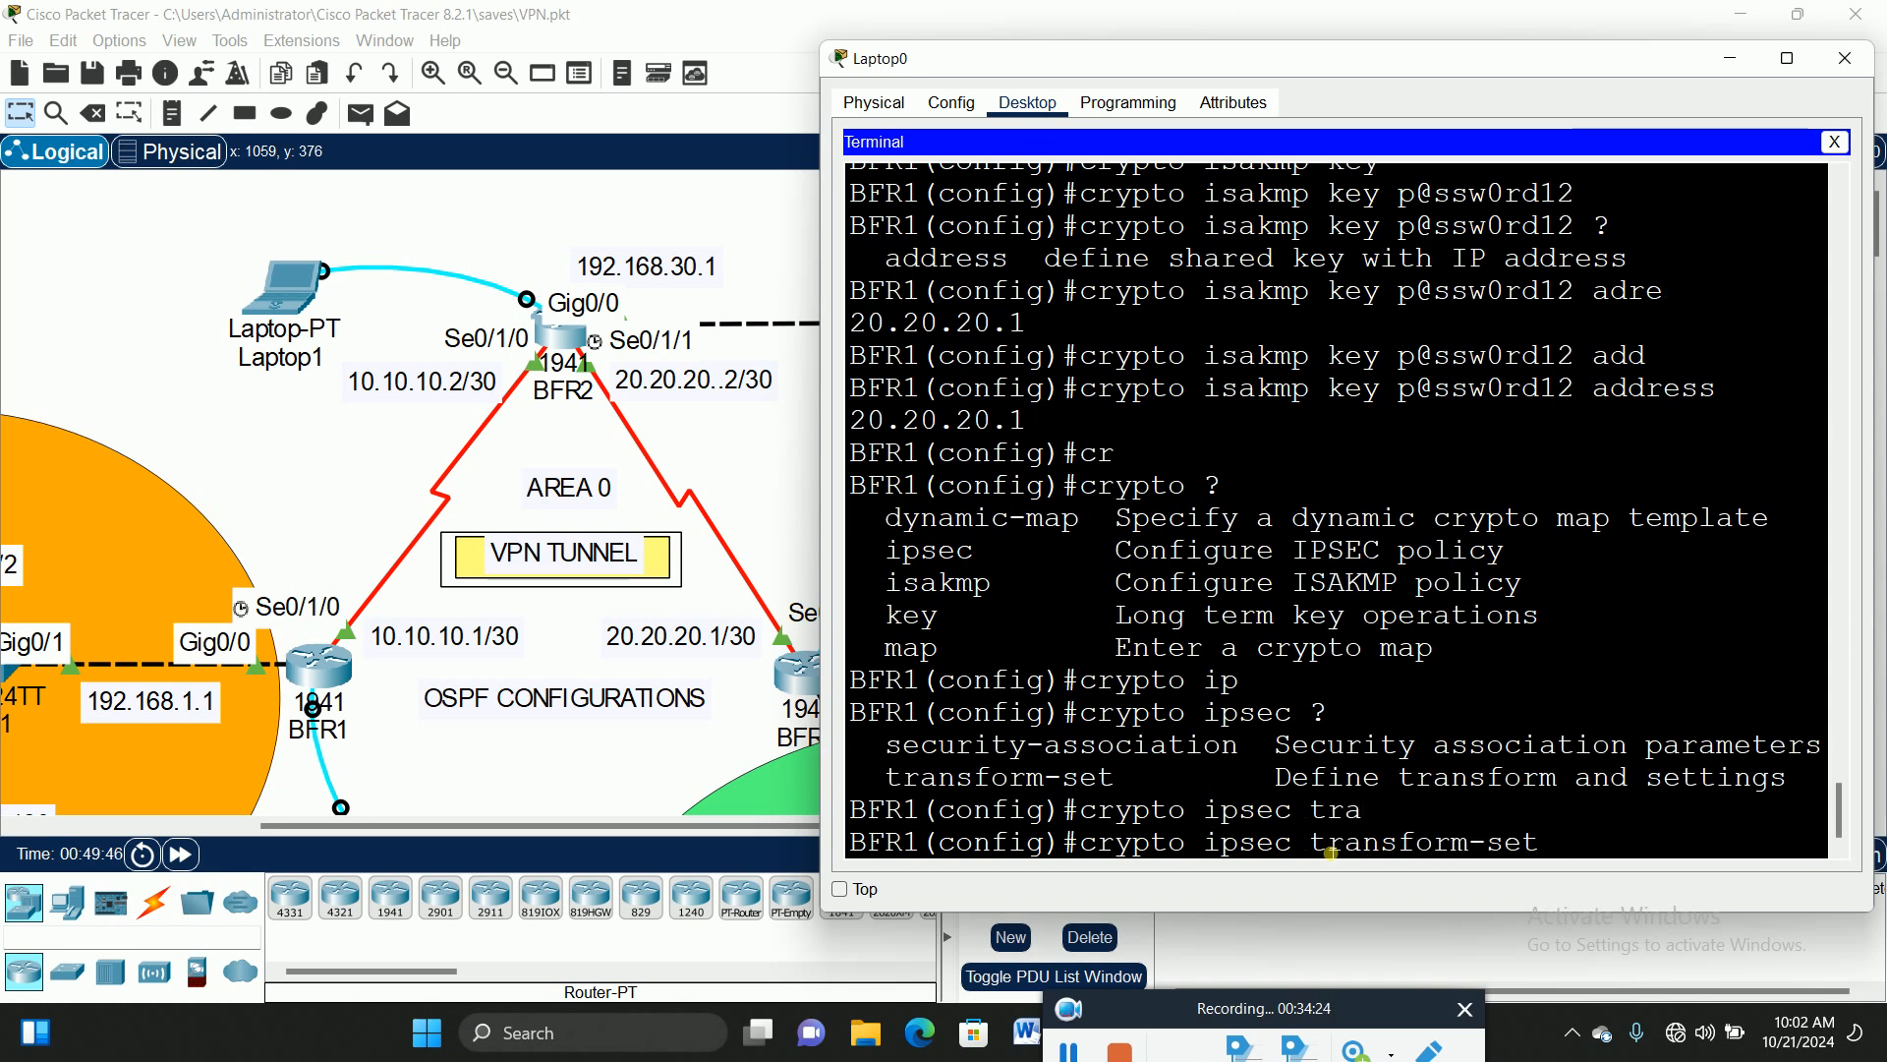
{"action": "type", "text": "?"}
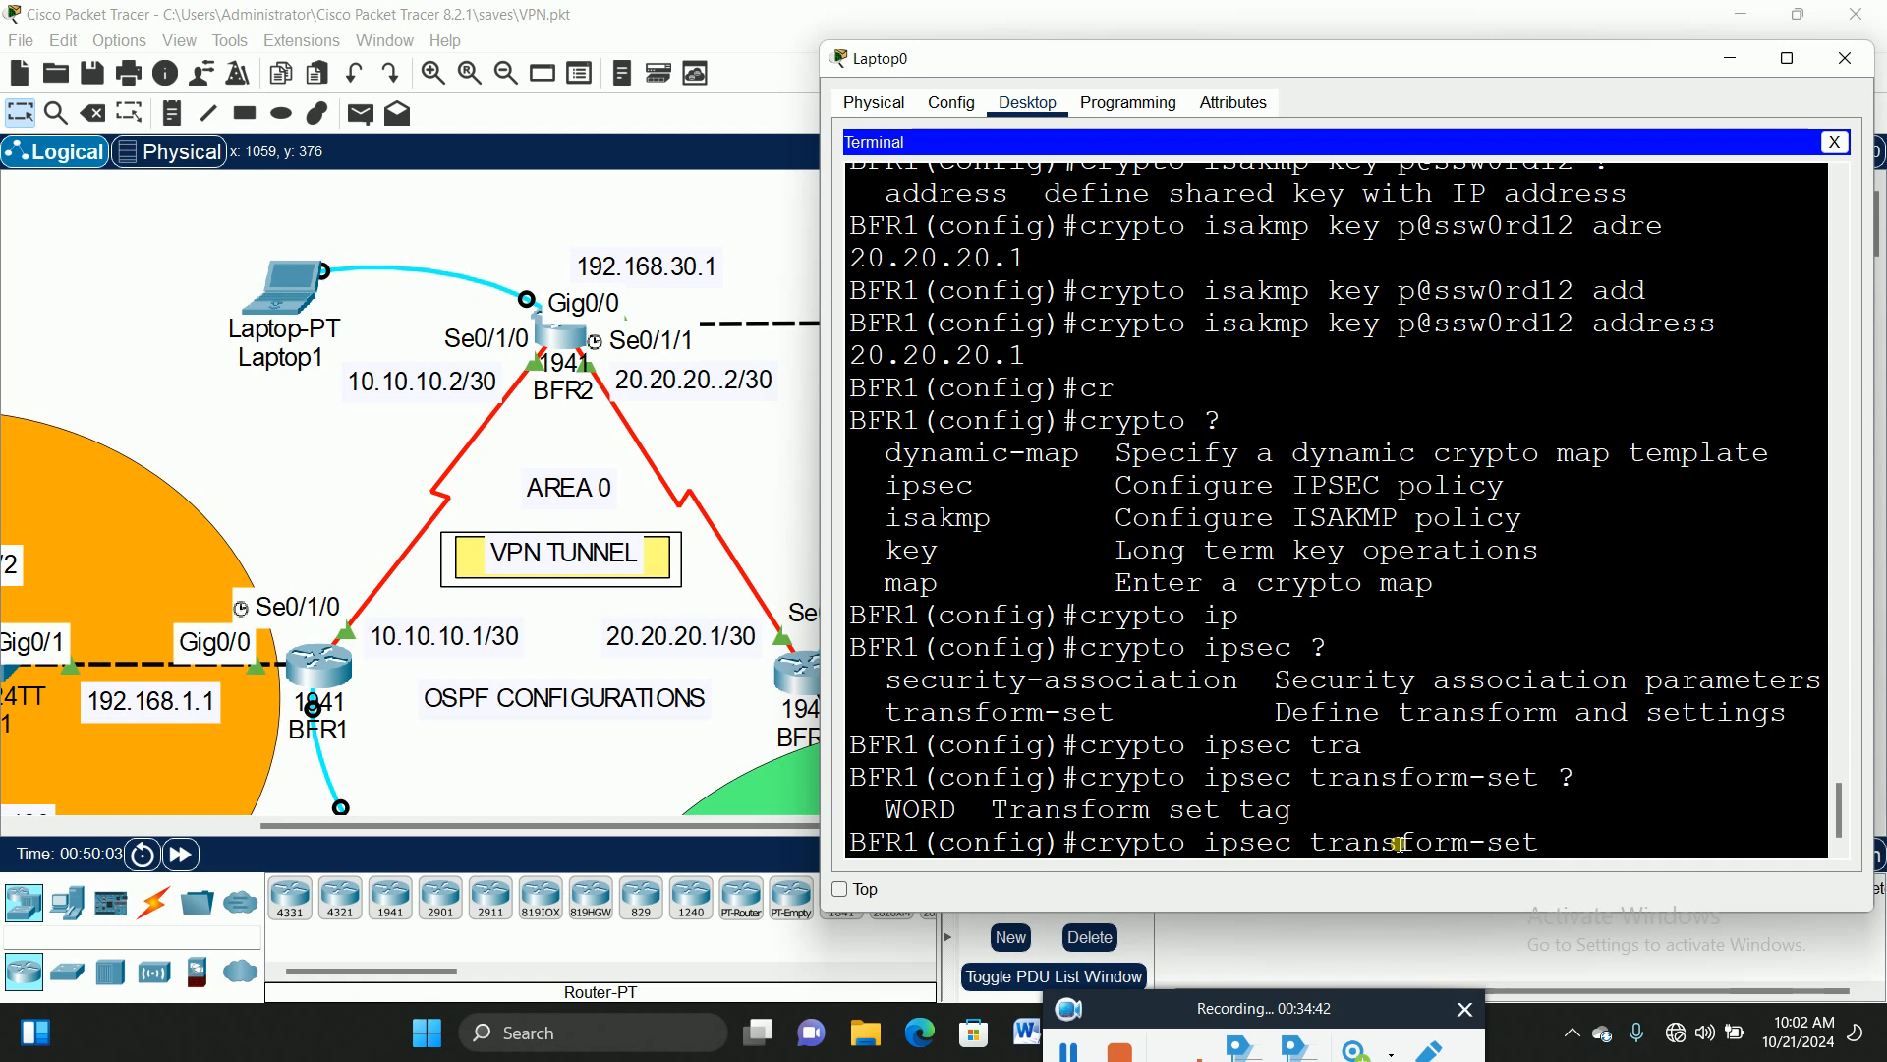
{"action": "type", "text": "BFVPN"}
{"action": "type", "text": "1"}
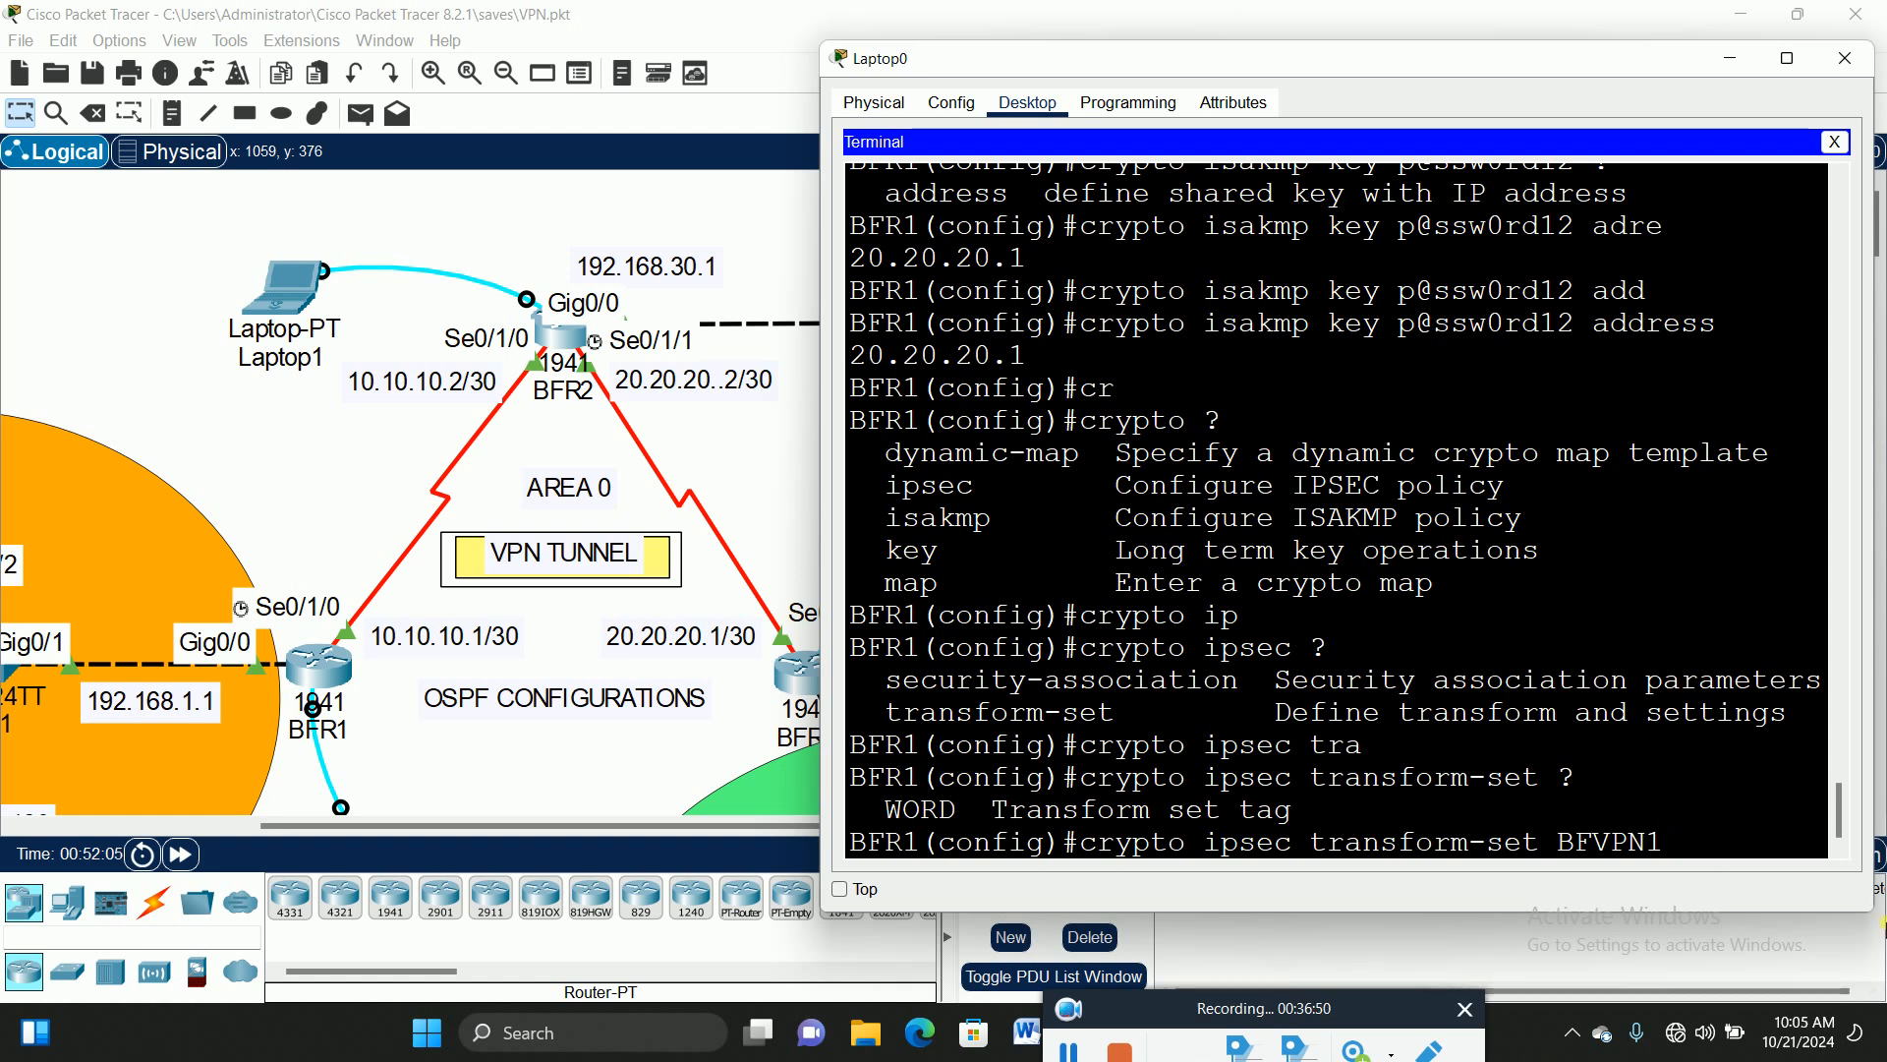
Step: List the transform options available for transform-set BFVPN1 with ?
{"action": "type", "text": "?"}
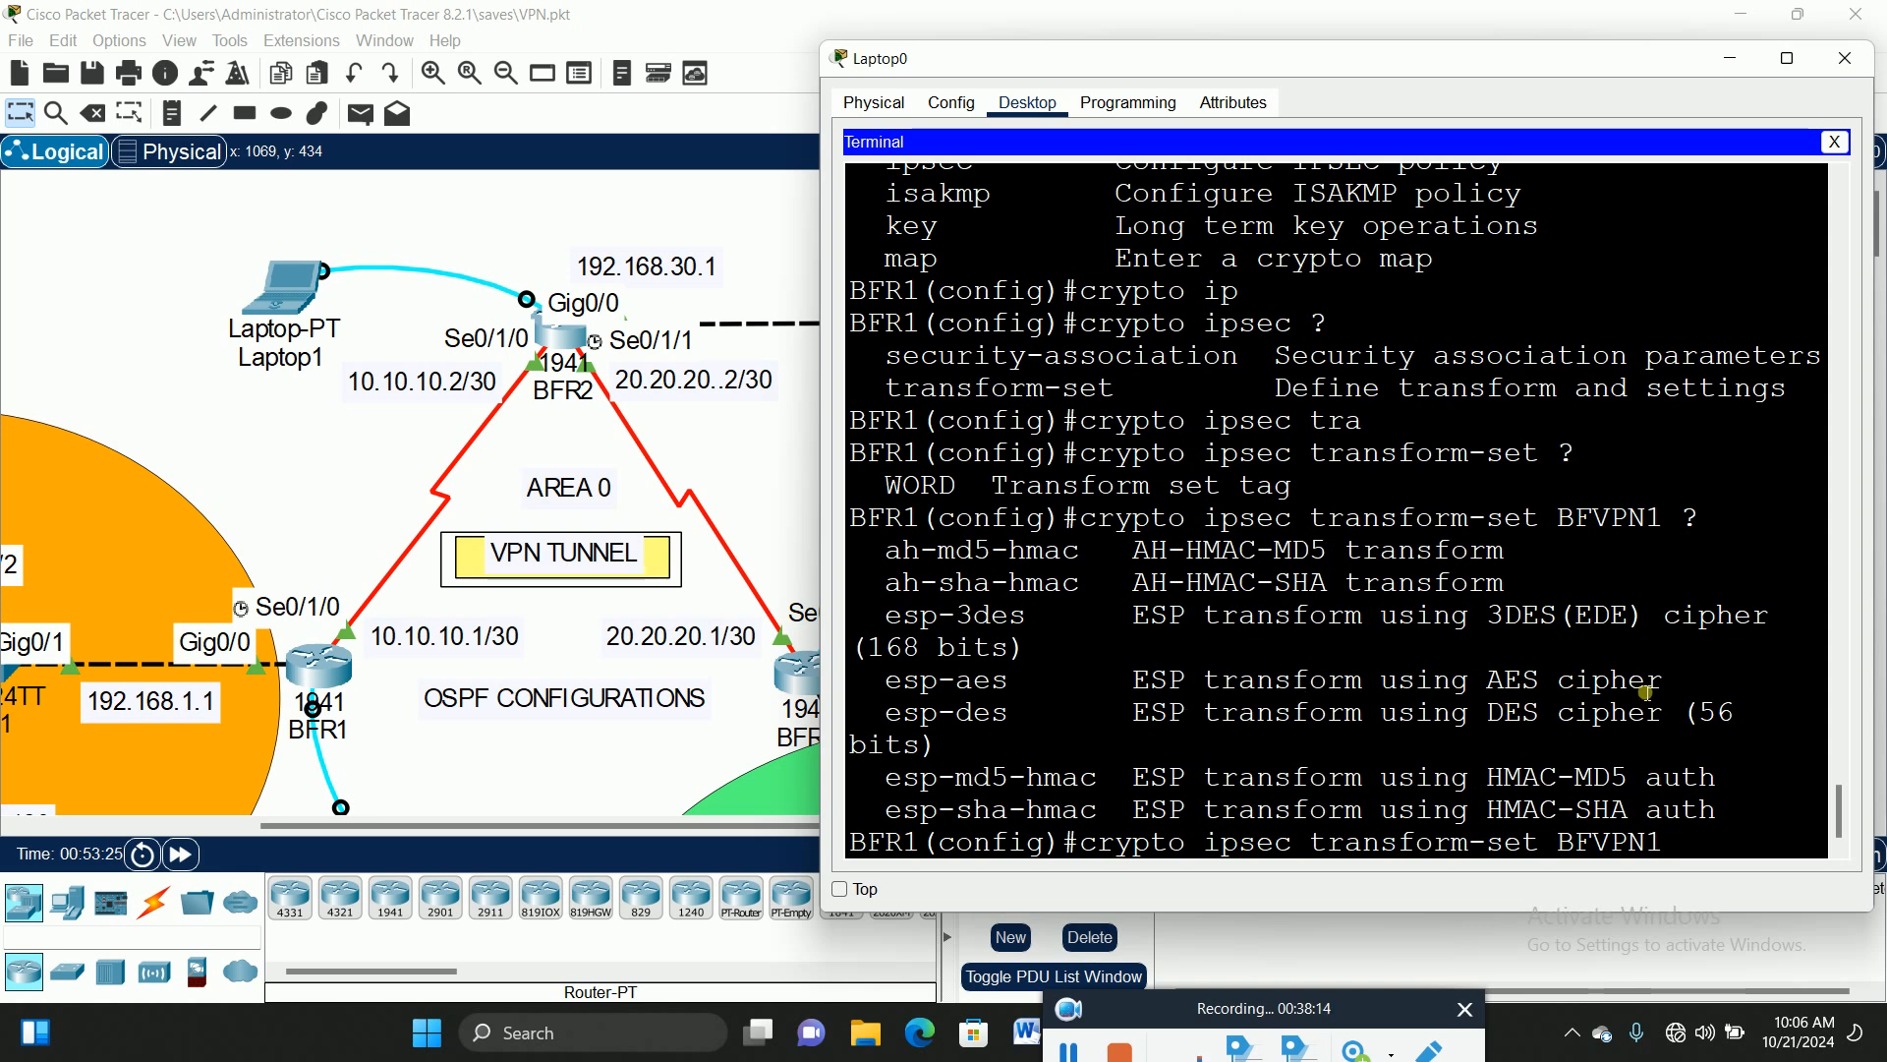
Step: Highlight 'cipher' in the help list and enter esp-aes as the BFVPN1 transform cipher
{"action": "left_click_drag", "start_coordinate": [1663, 690], "coordinate": [1569, 701]}
{"action": "double_click", "coordinate": [1571, 696]}
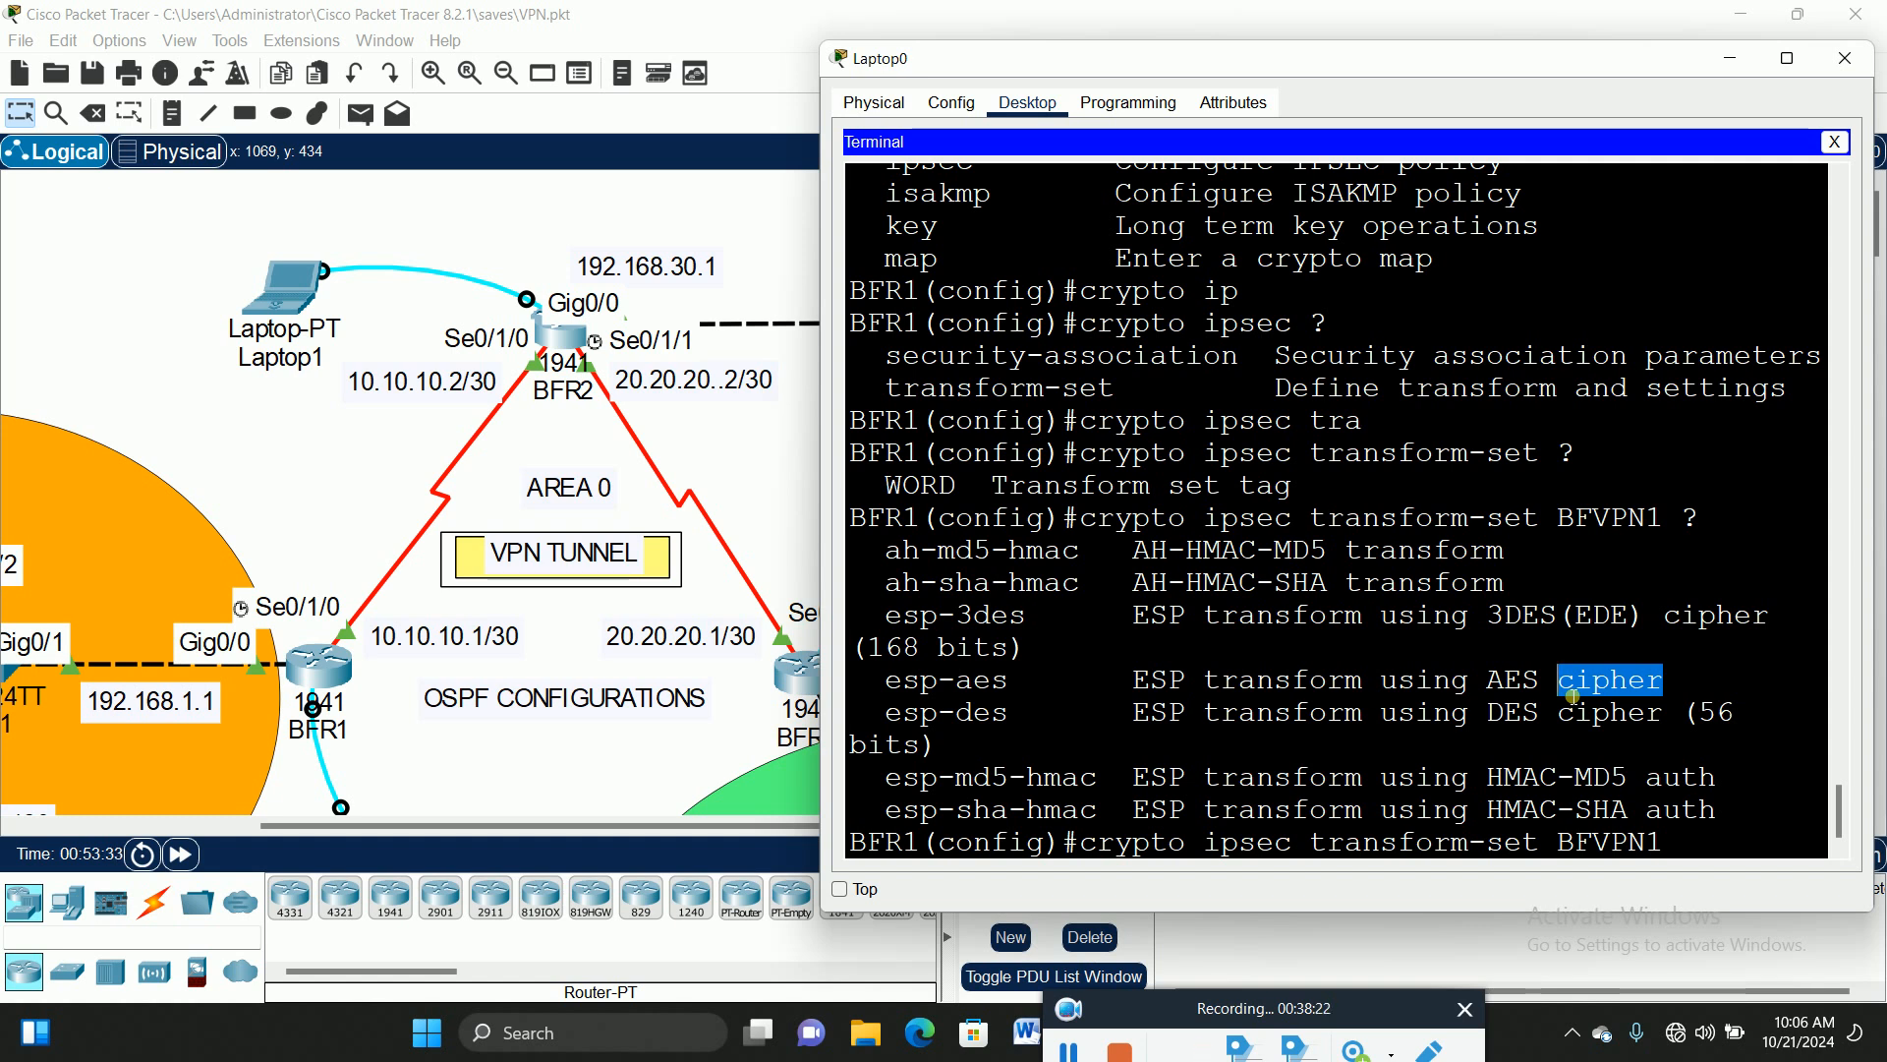
{"action": "left_click", "coordinate": [1704, 850]}
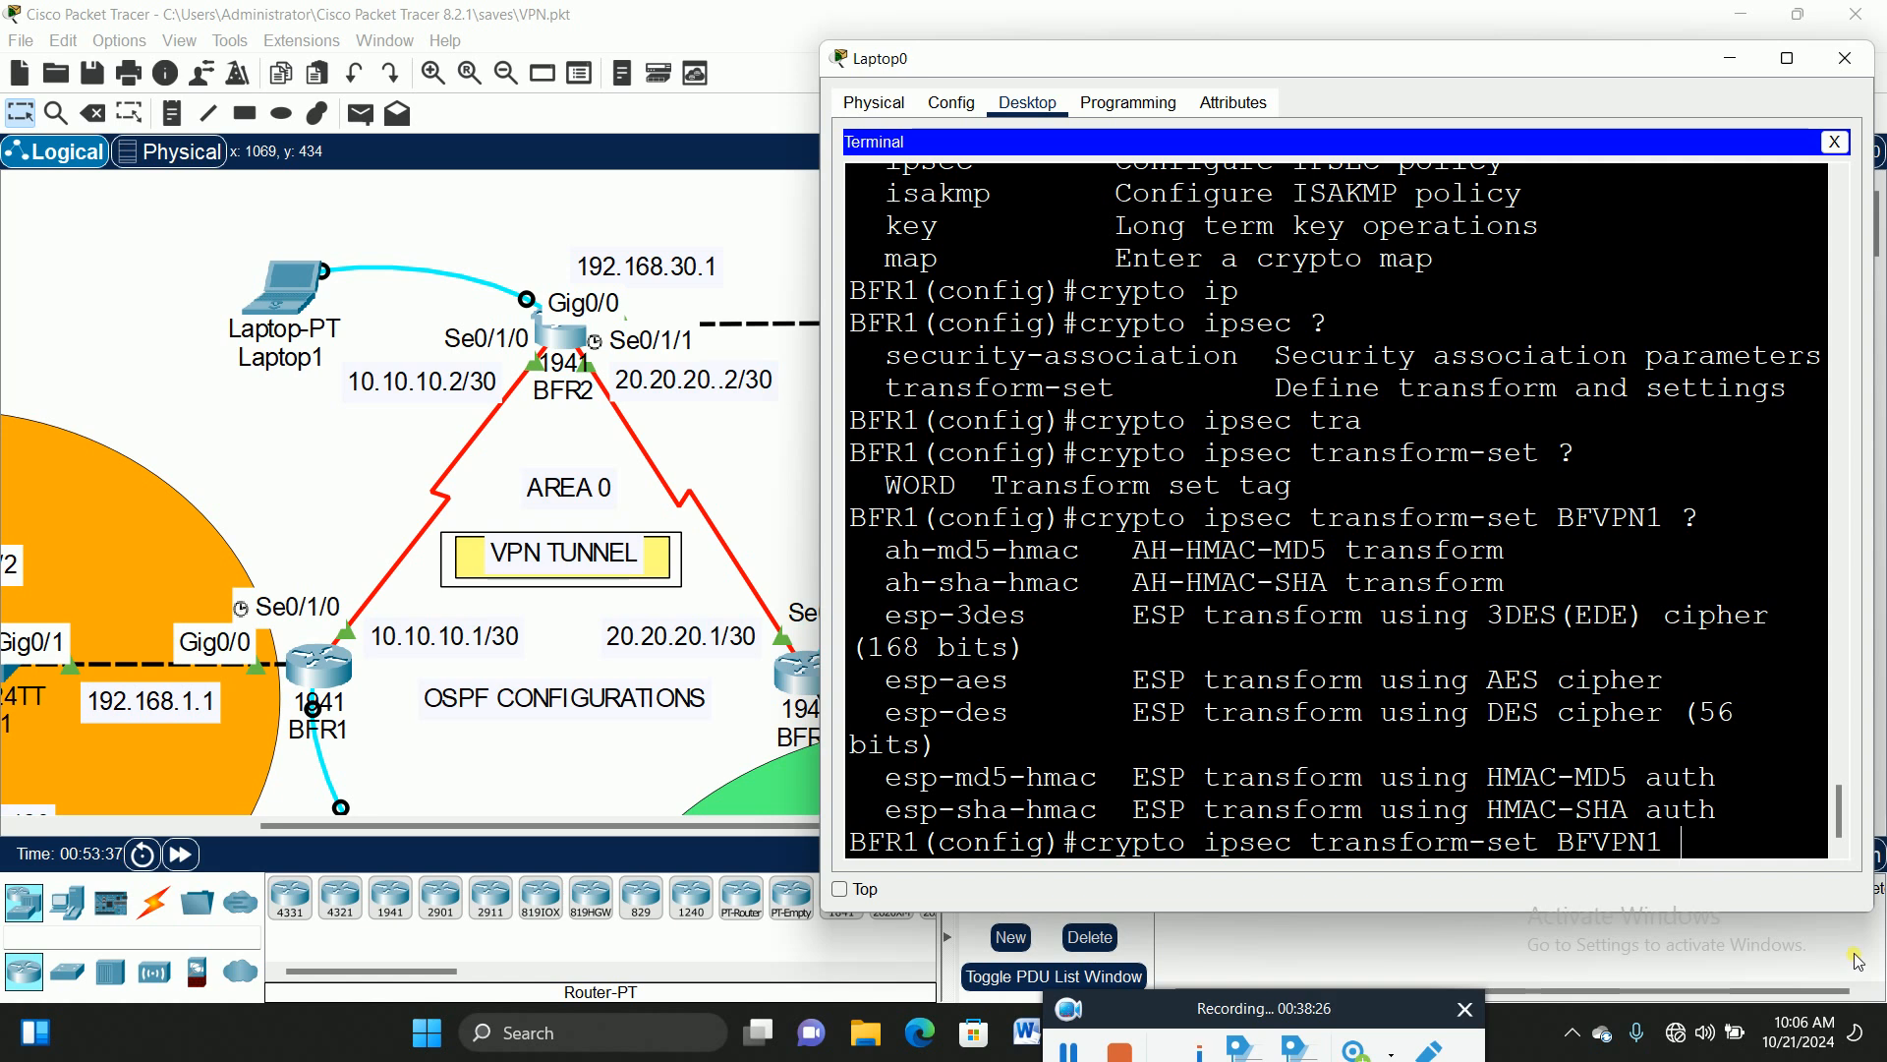
{"action": "type", "text": "esp-ae"}
{"action": "key", "text": "Tab"}
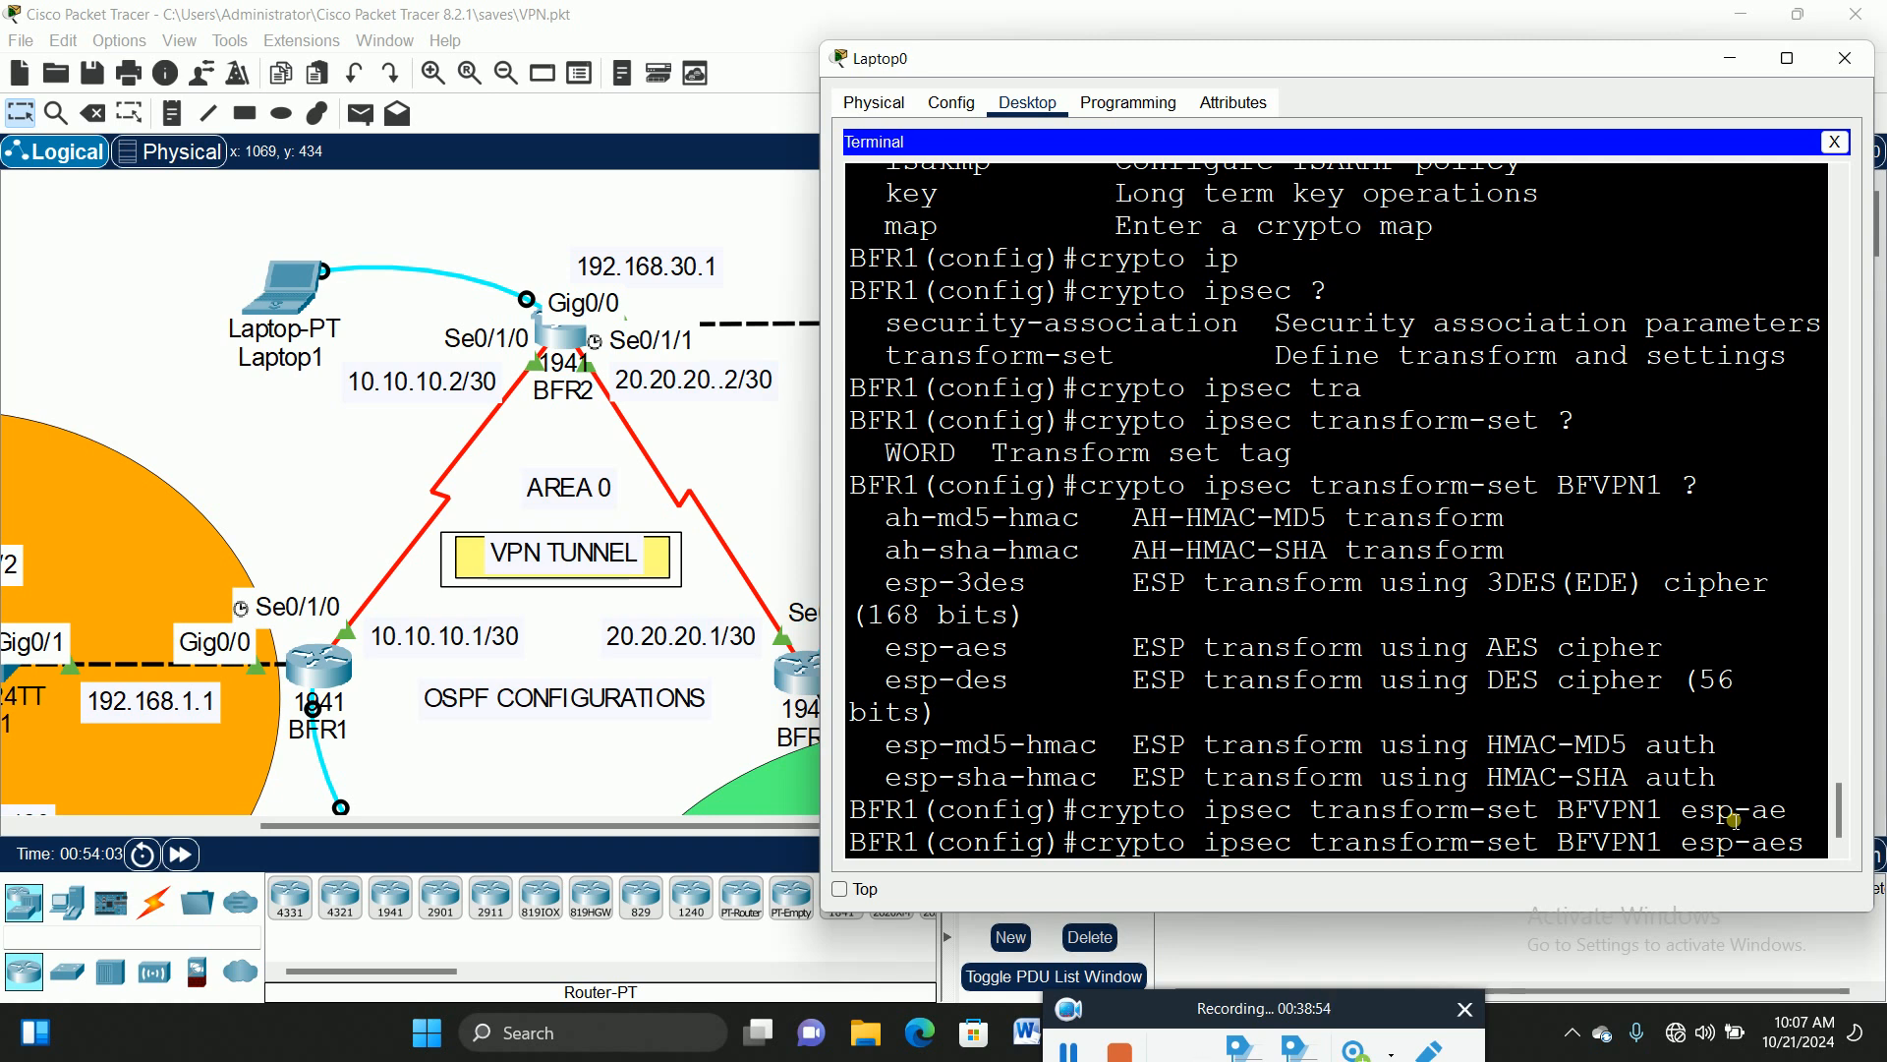
Step: List the esp-aes key-size and hash options with ?
{"action": "type", "text": "?"}
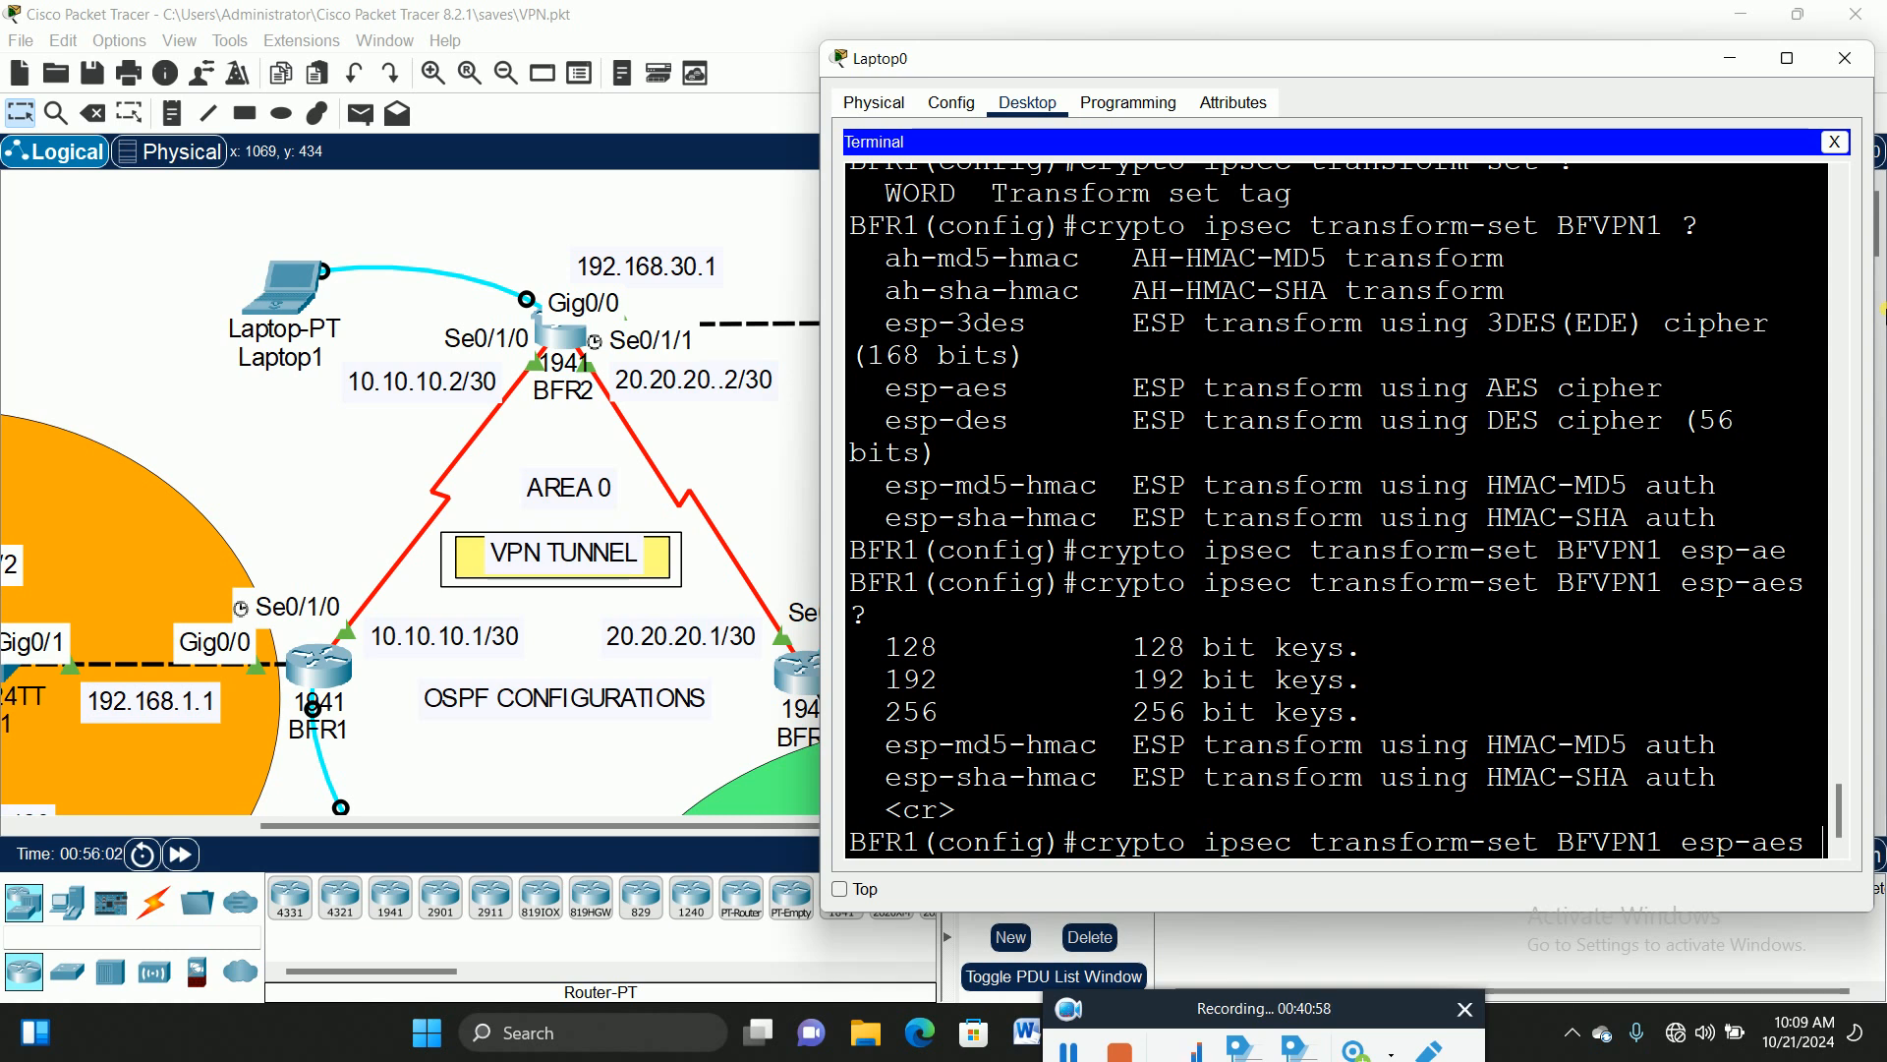
Step: Launch Microsoft Word from the taskbar to get a blank document
{"action": "left_click", "coordinate": [1022, 1032]}
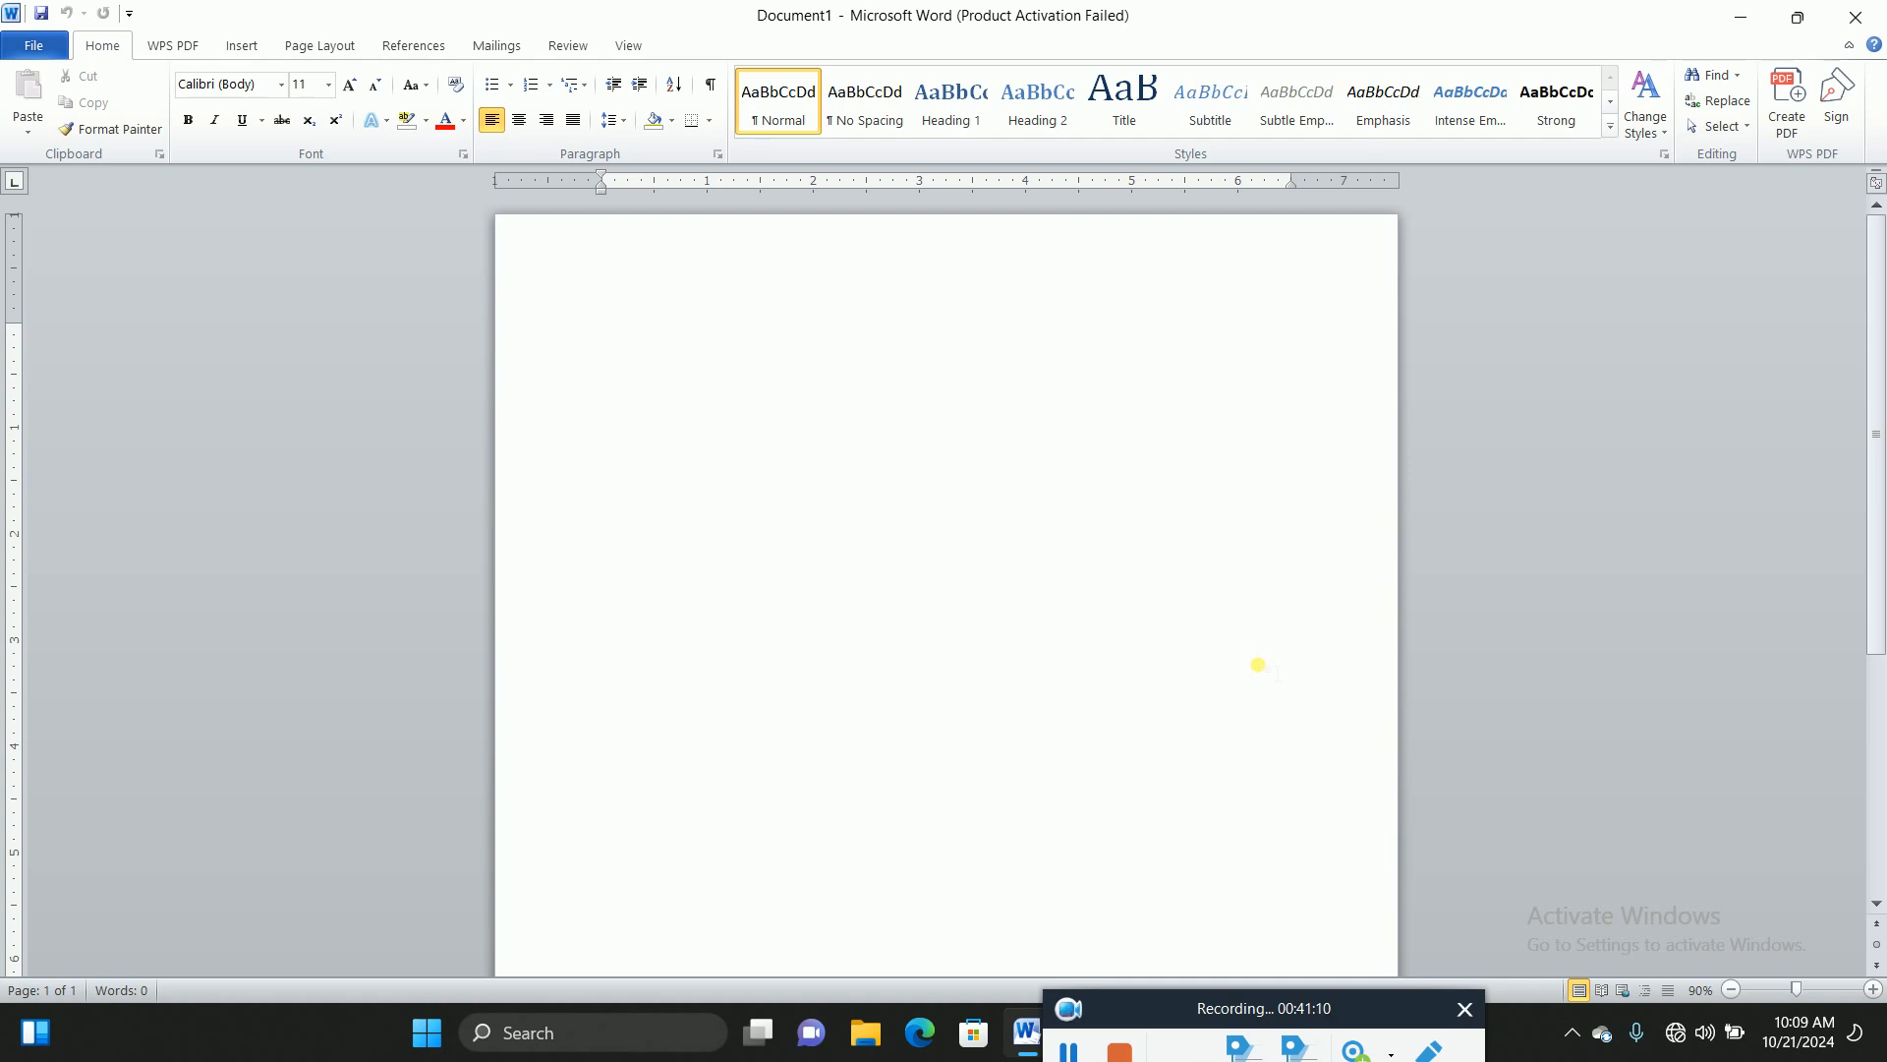
Step: Type 'We are leanibg' and correct the misspelling to 'leaning'
{"action": "type", "text": "We are leanibg"}
{"action": "left_click", "coordinate": [687, 330]}
{"action": "right_click", "coordinate": [692, 332]}
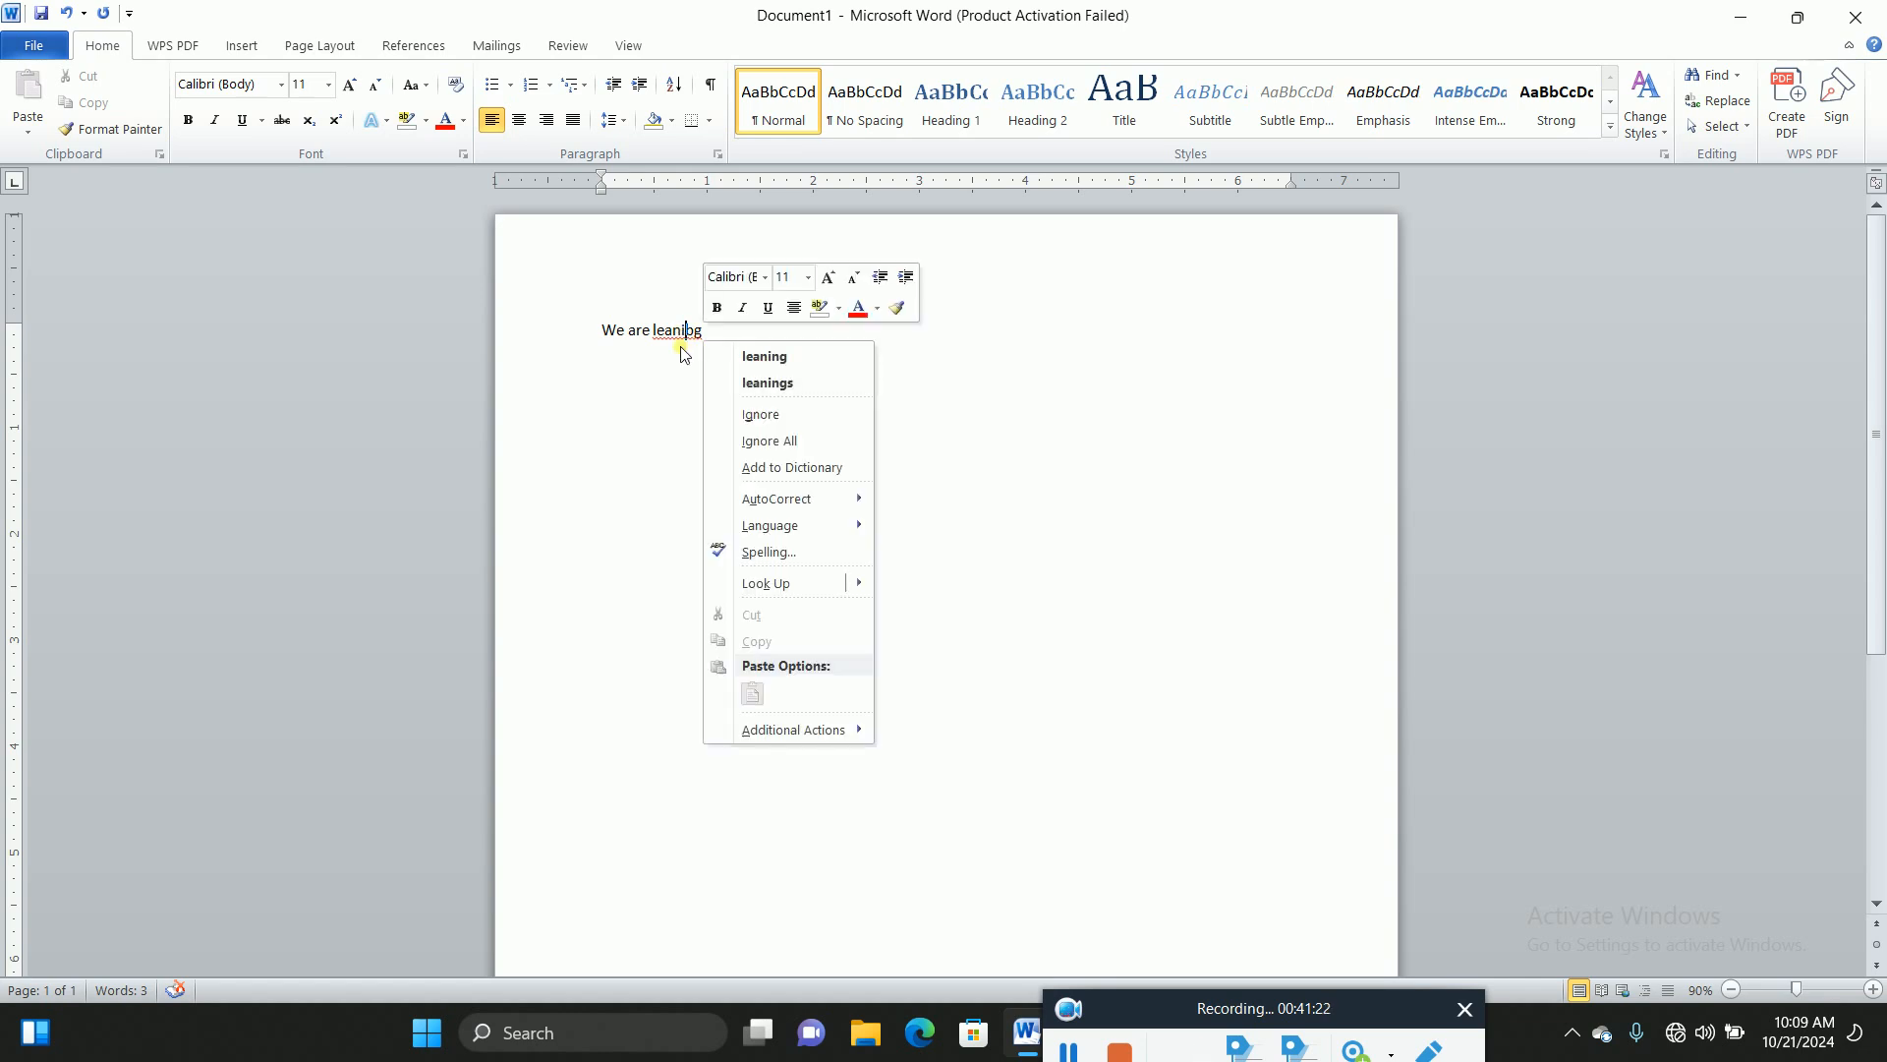
{"action": "left_click", "coordinate": [764, 355]}
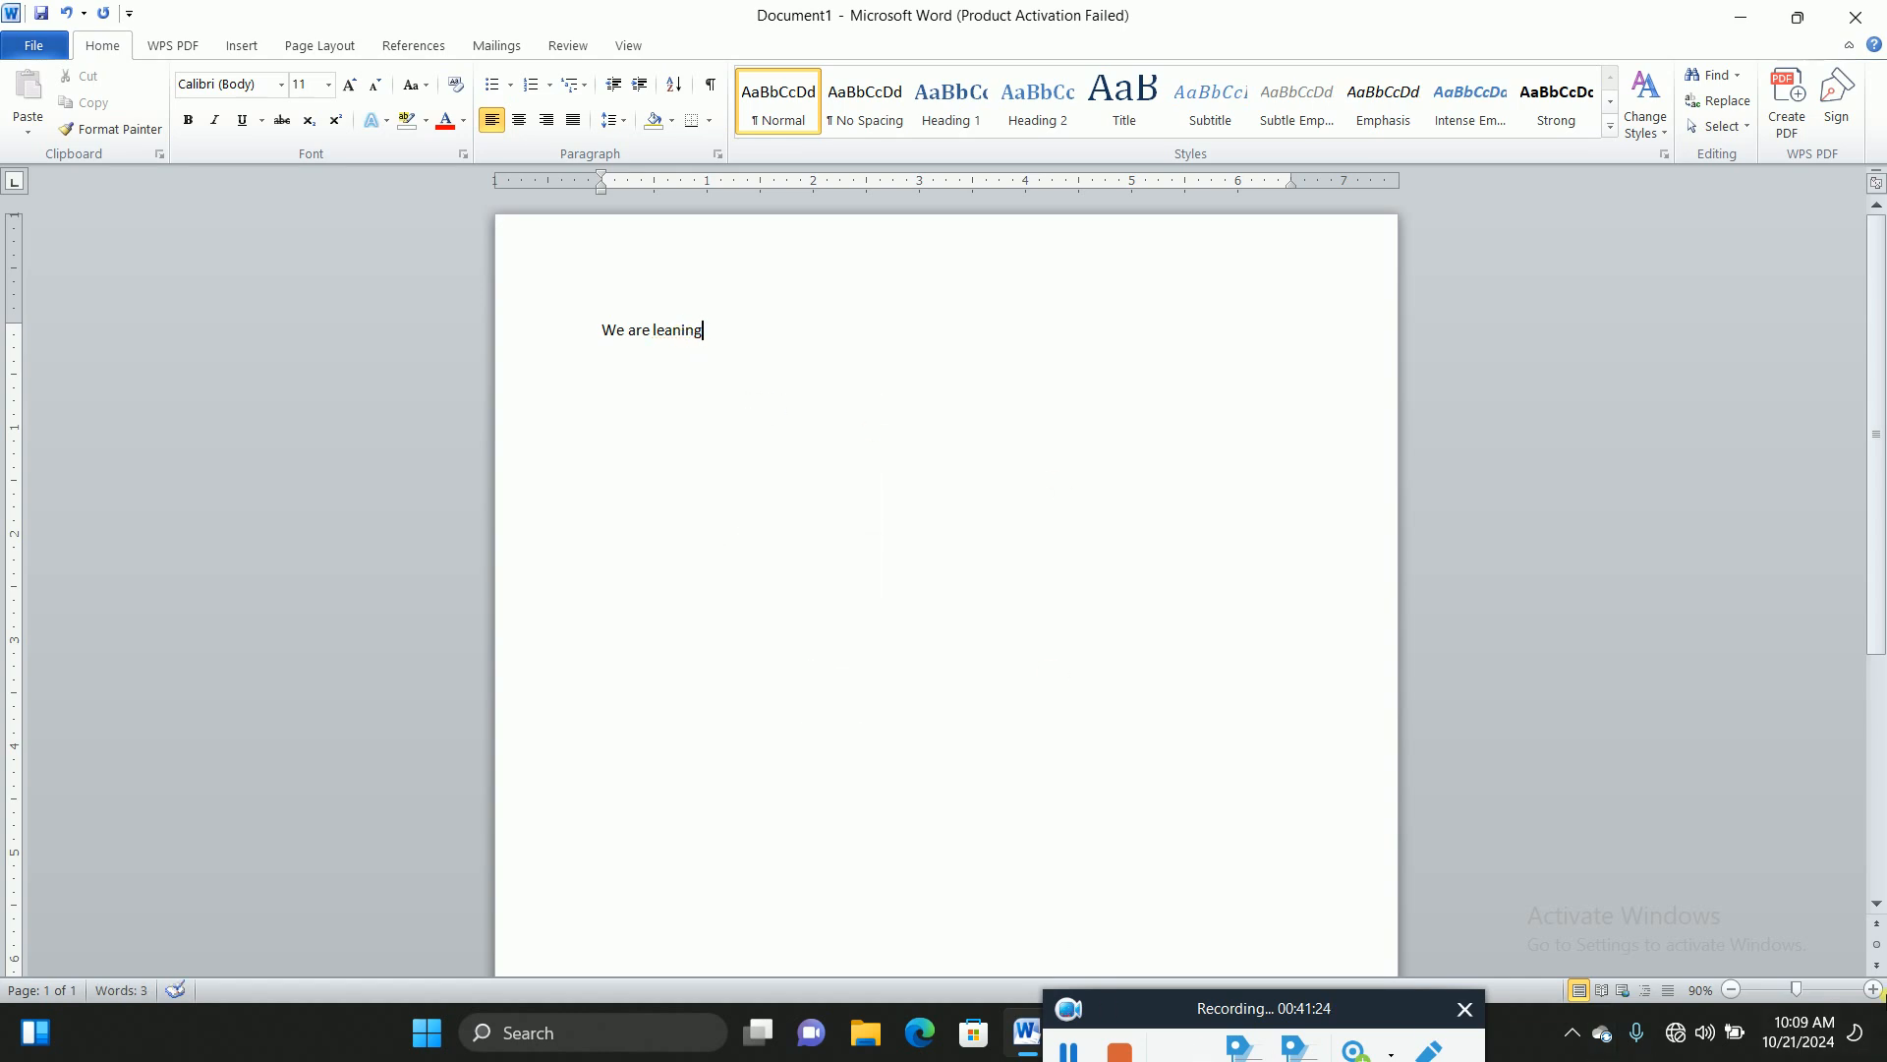
Step: Zoom in, complete the sentence as 'We are leaning ENCOR CCNP', and show the File Info page
{"action": "left_click", "coordinate": [1872, 990]}
{"action": "left_click", "coordinate": [1873, 990]}
{"action": "left_click", "coordinate": [1872, 989]}
{"action": "left_click", "coordinate": [1872, 990]}
{"action": "left_click", "coordinate": [653, 409]}
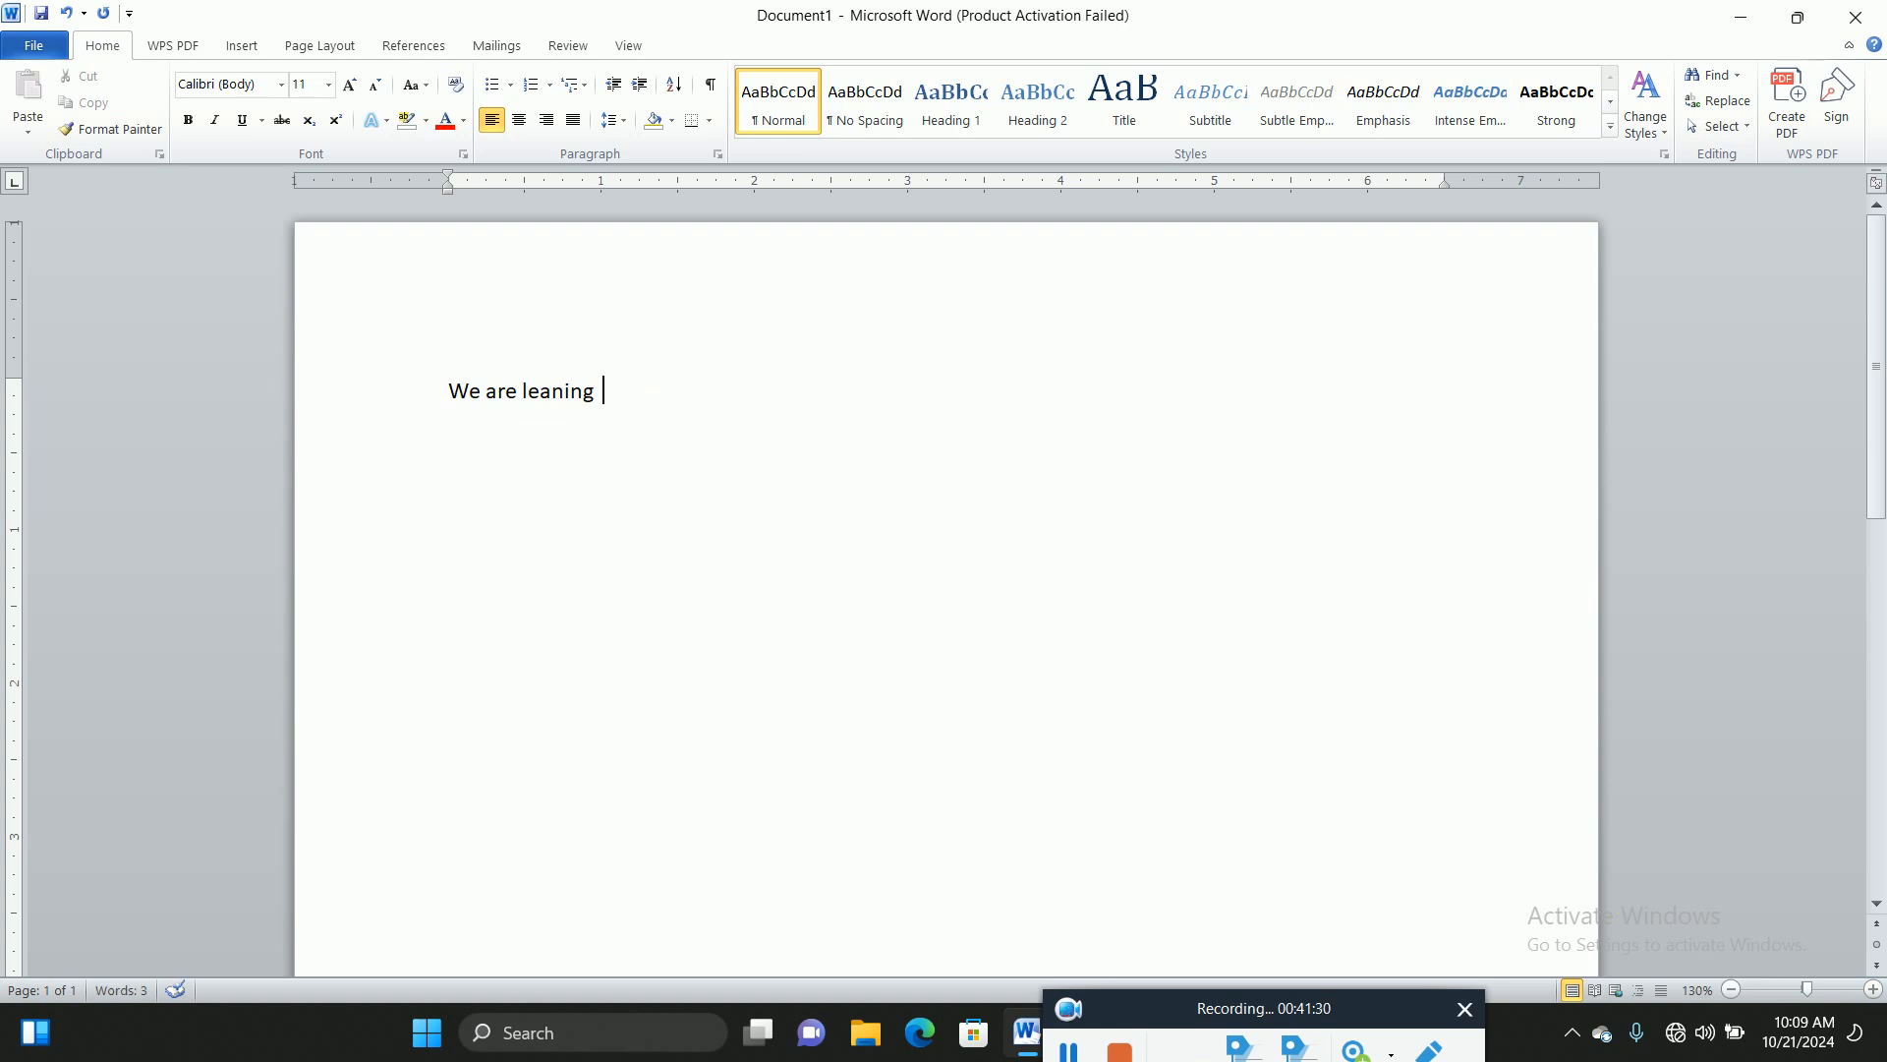
{"action": "type", "text": "OR"}
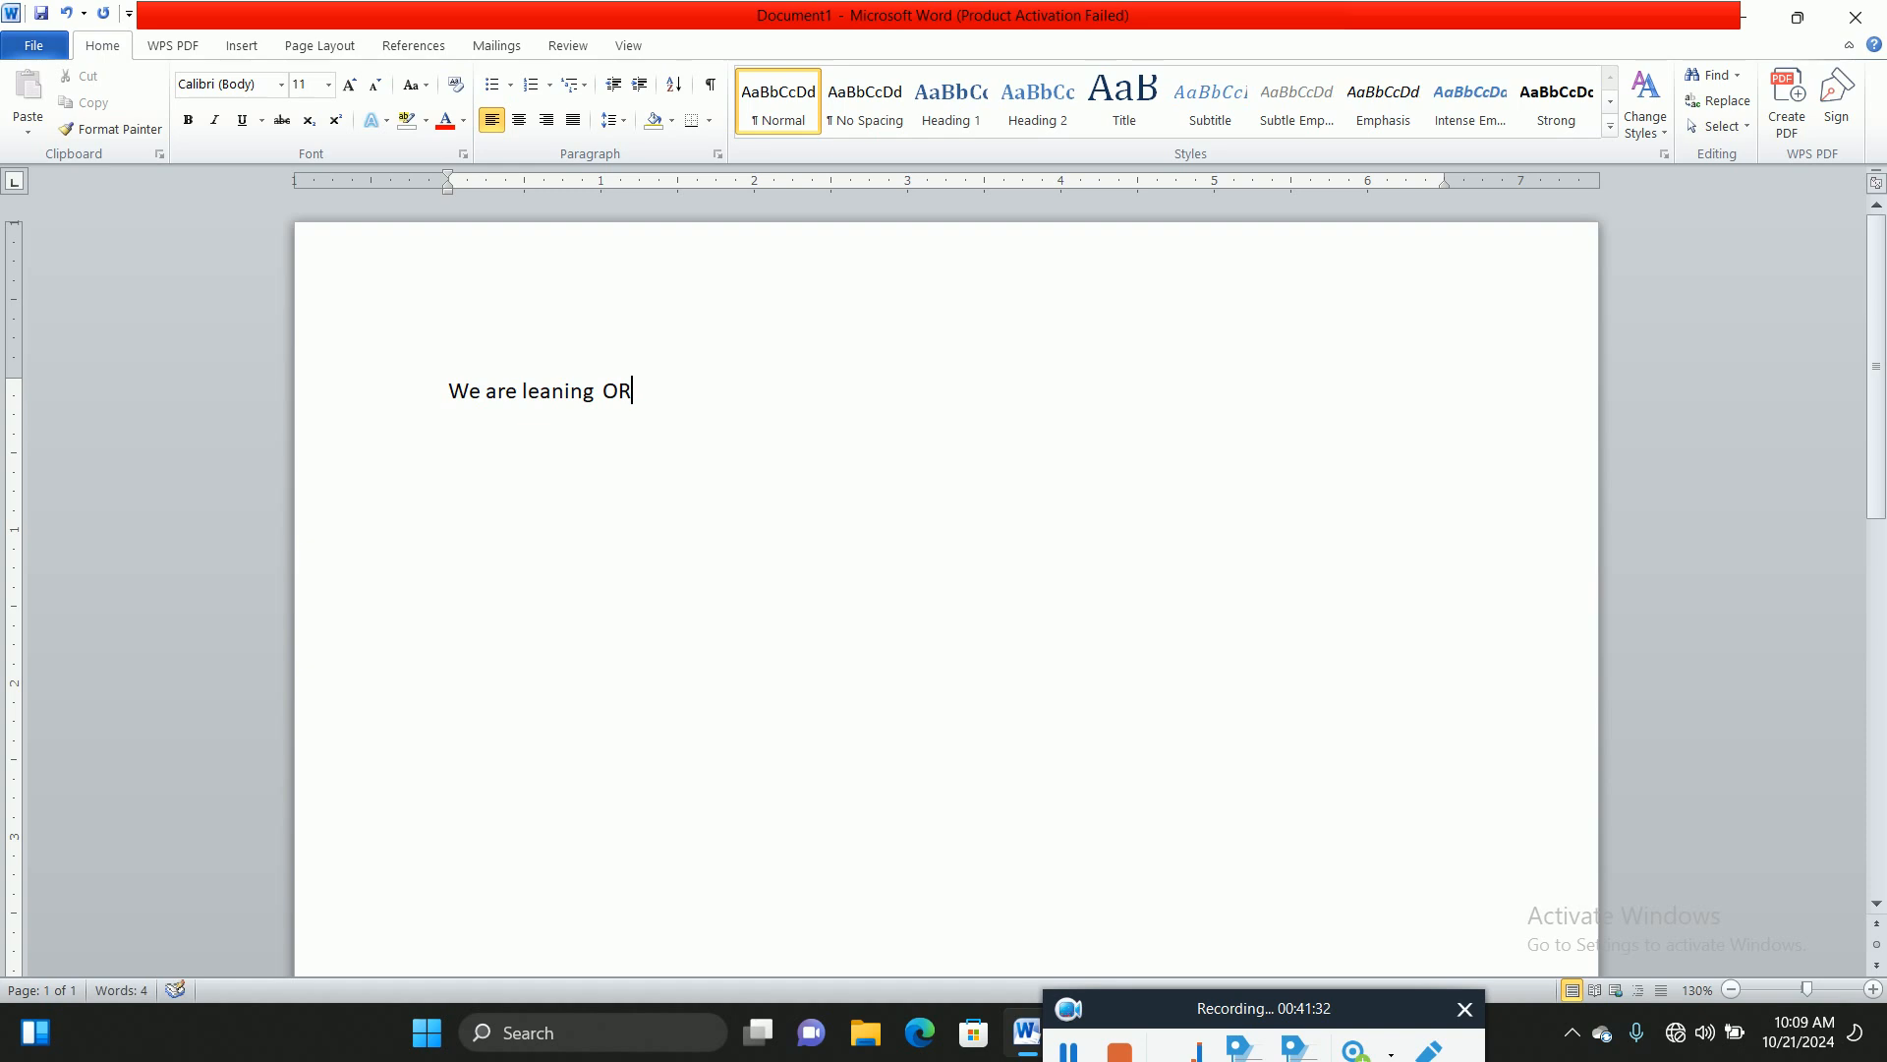
{"action": "key", "text": "BackSpace"}
{"action": "key", "text": "BackSpace"}
{"action": "type", "text": "ENCOR CCNP"}
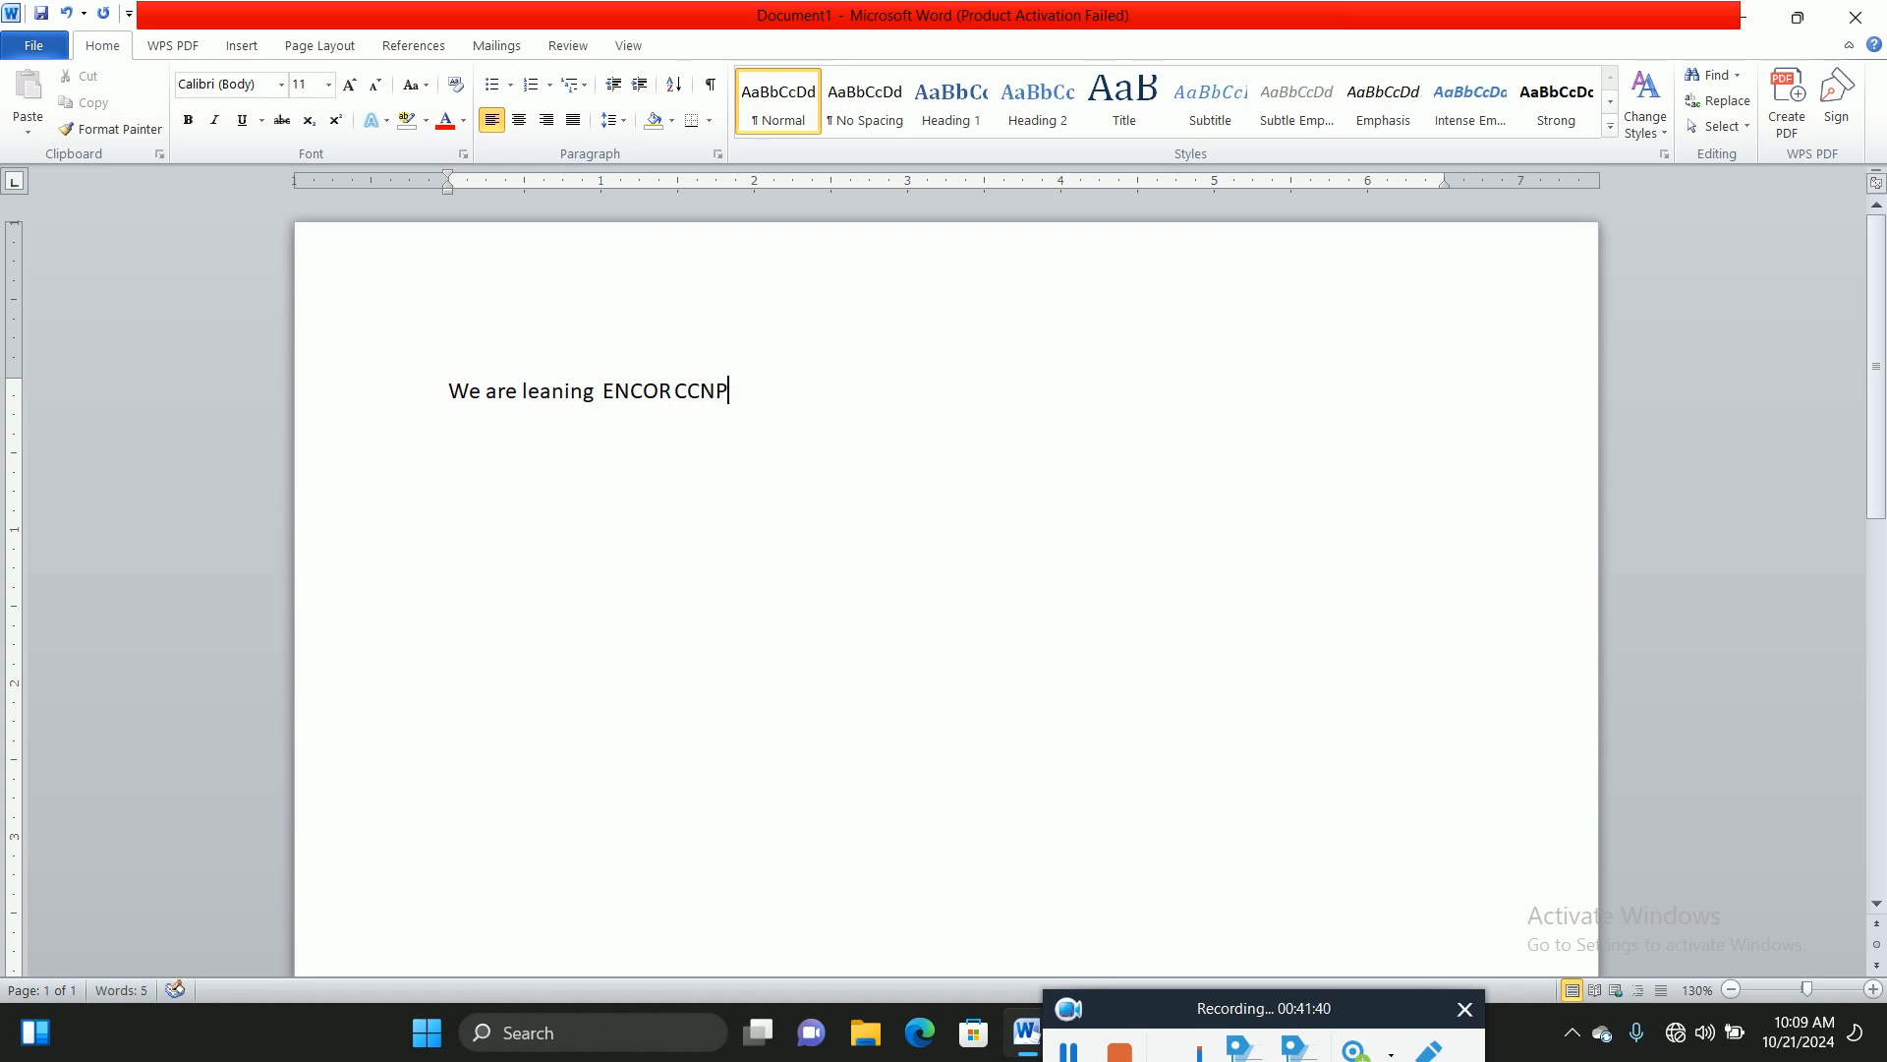
{"action": "left_click", "coordinate": [29, 50]}
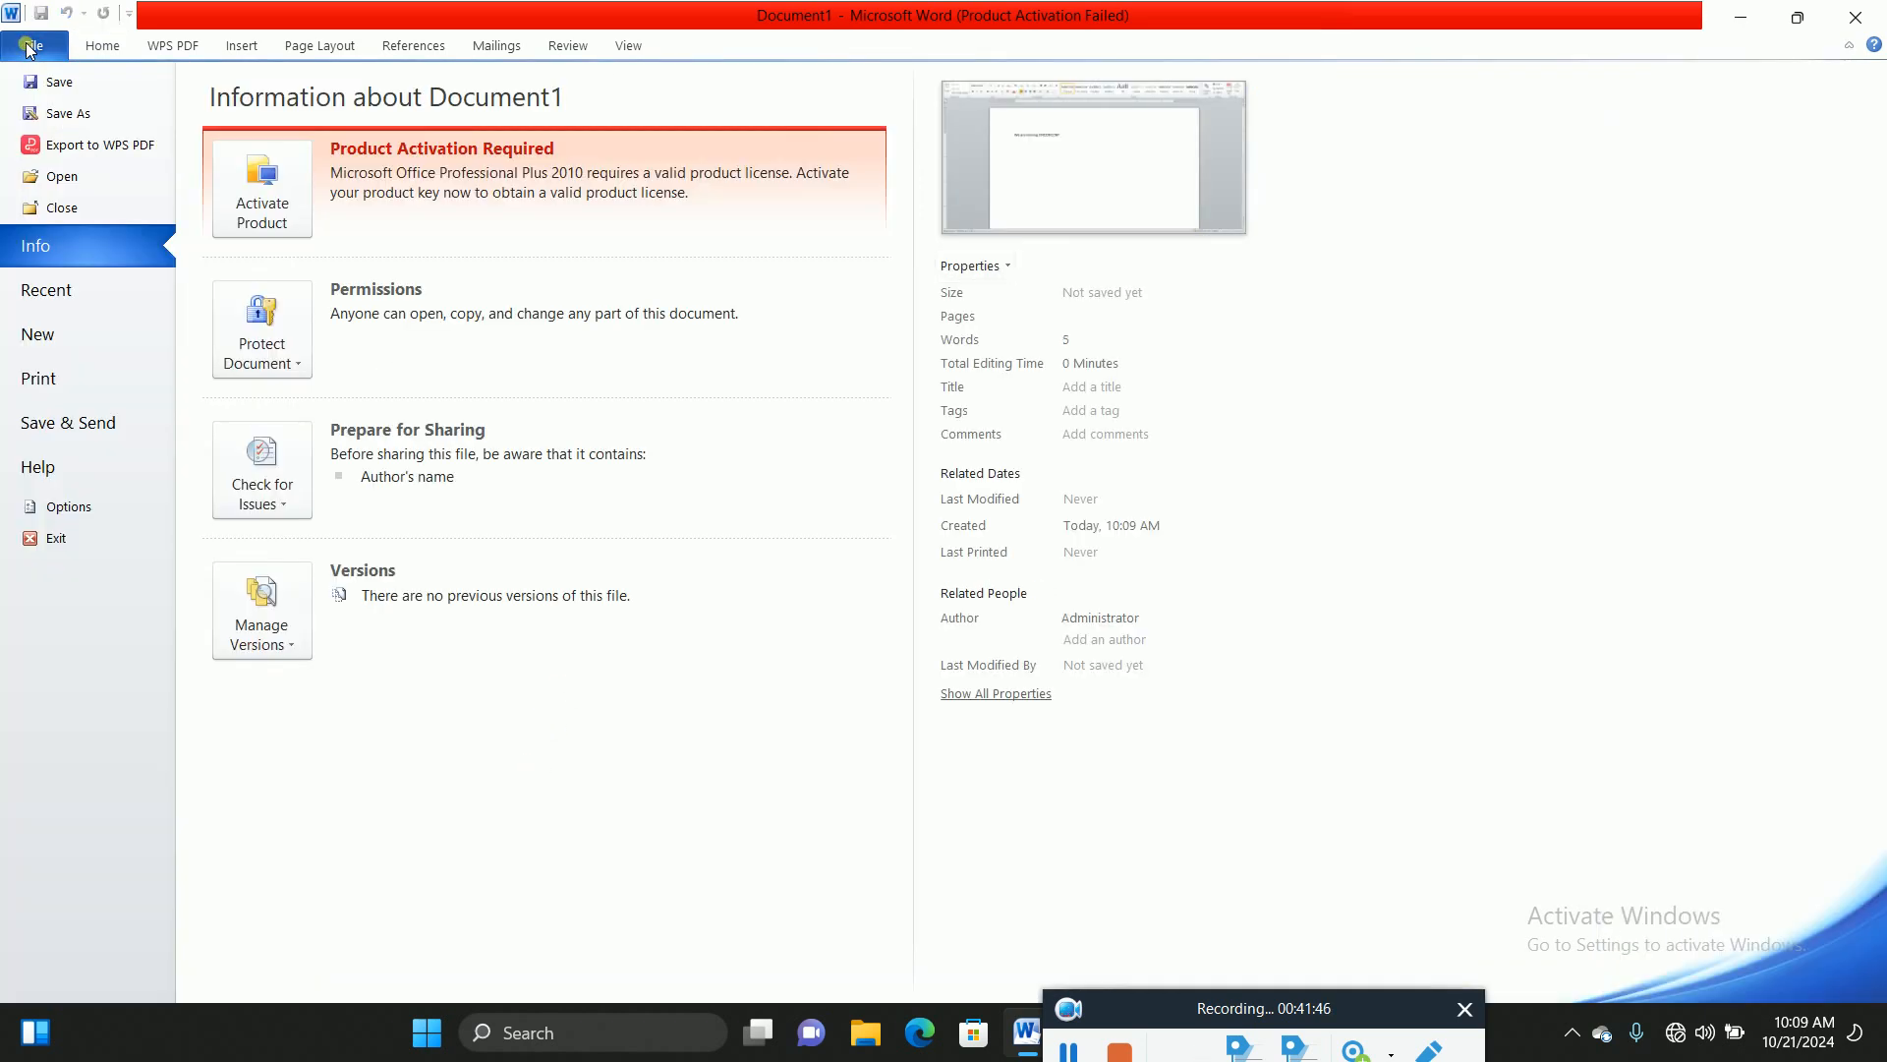
Step: Start Save As and navigate the folder pane to the Pictures folder
{"action": "left_click", "coordinate": [77, 113]}
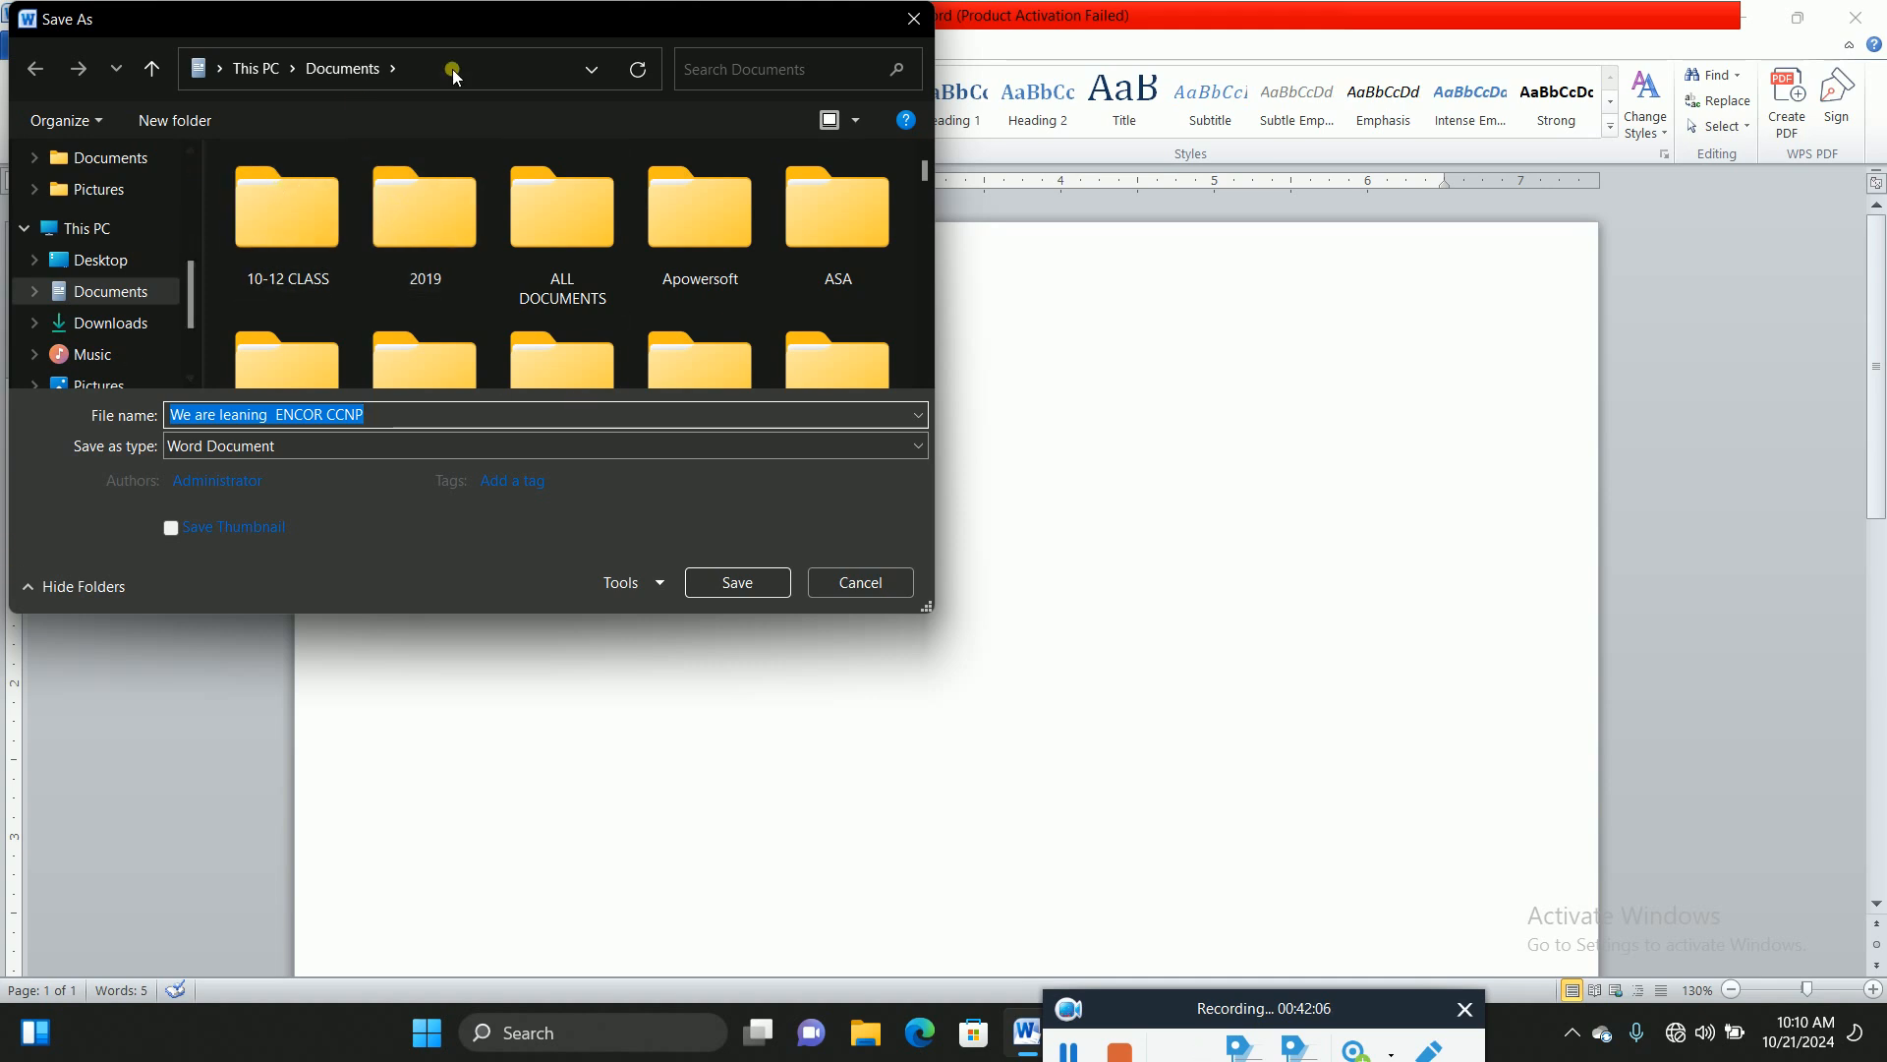
{"action": "left_click", "coordinate": [192, 295]}
{"action": "left_click_drag", "start_coordinate": [192, 295], "coordinate": [169, 143]}
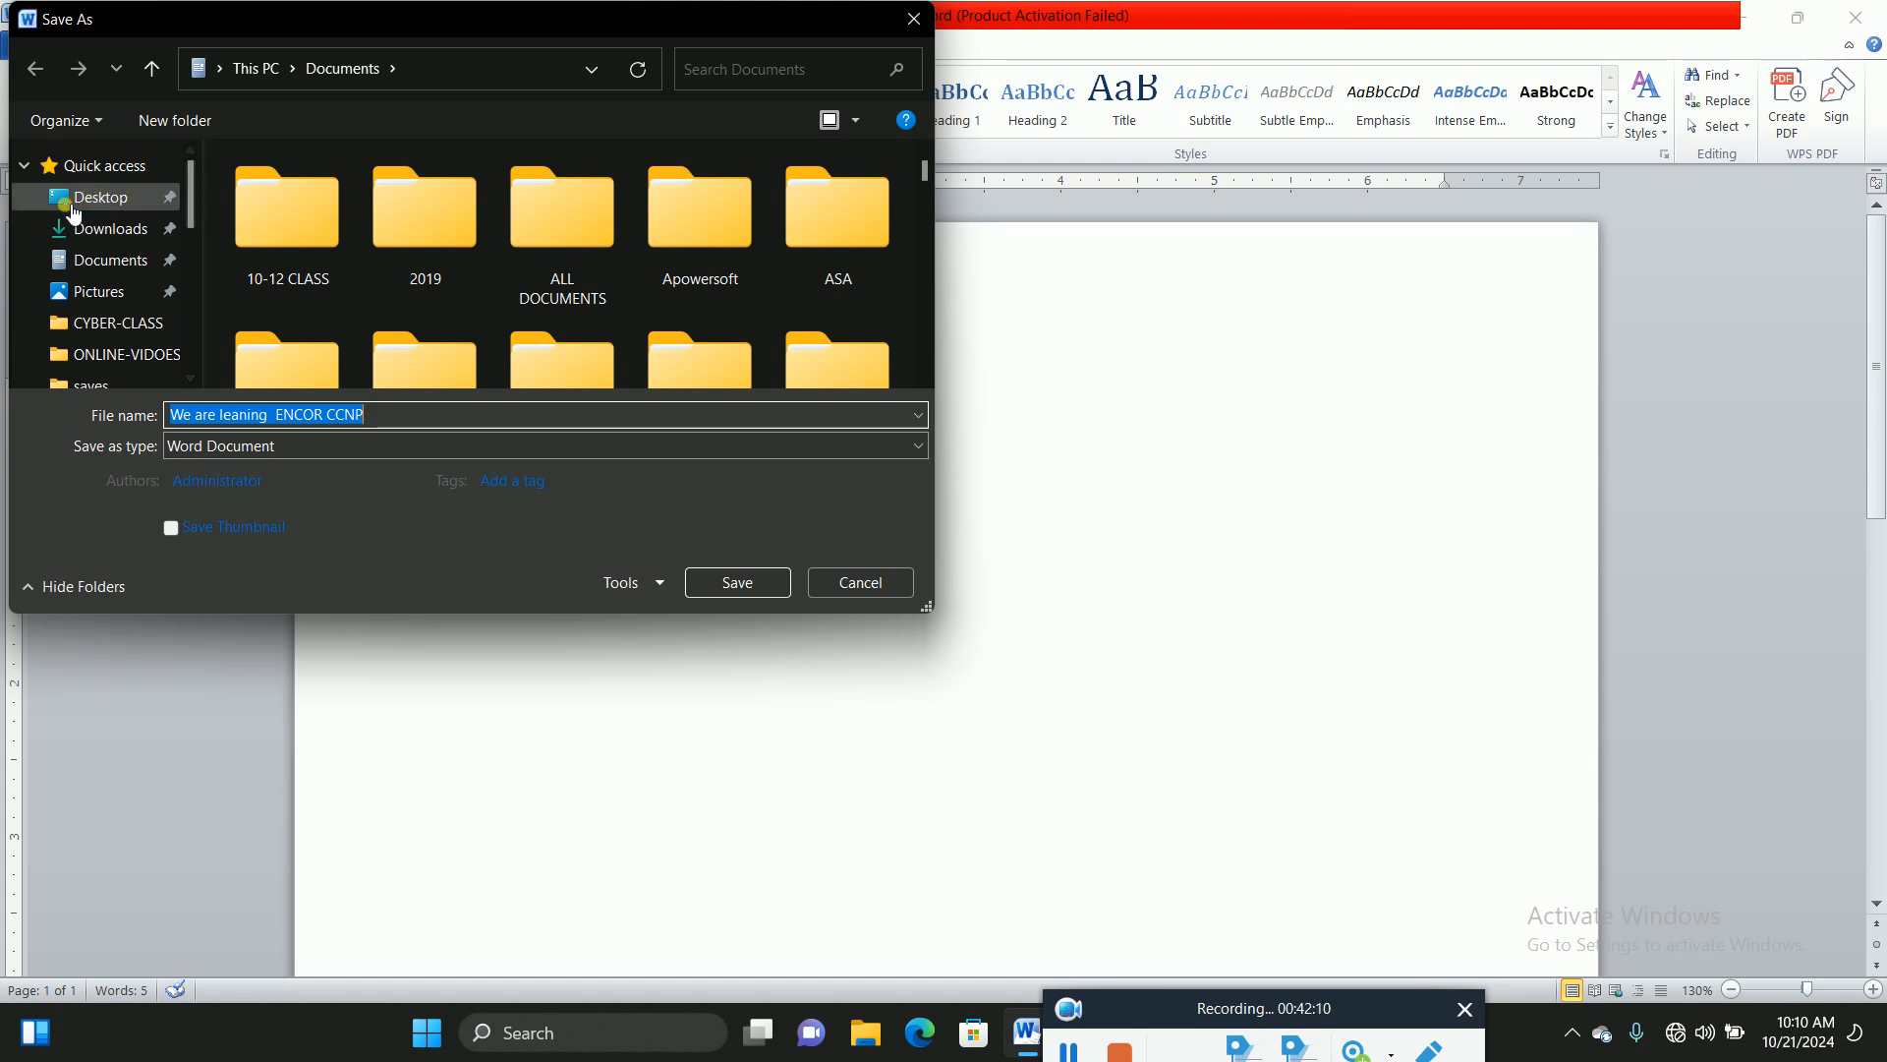
{"action": "left_click", "coordinate": [98, 292]}
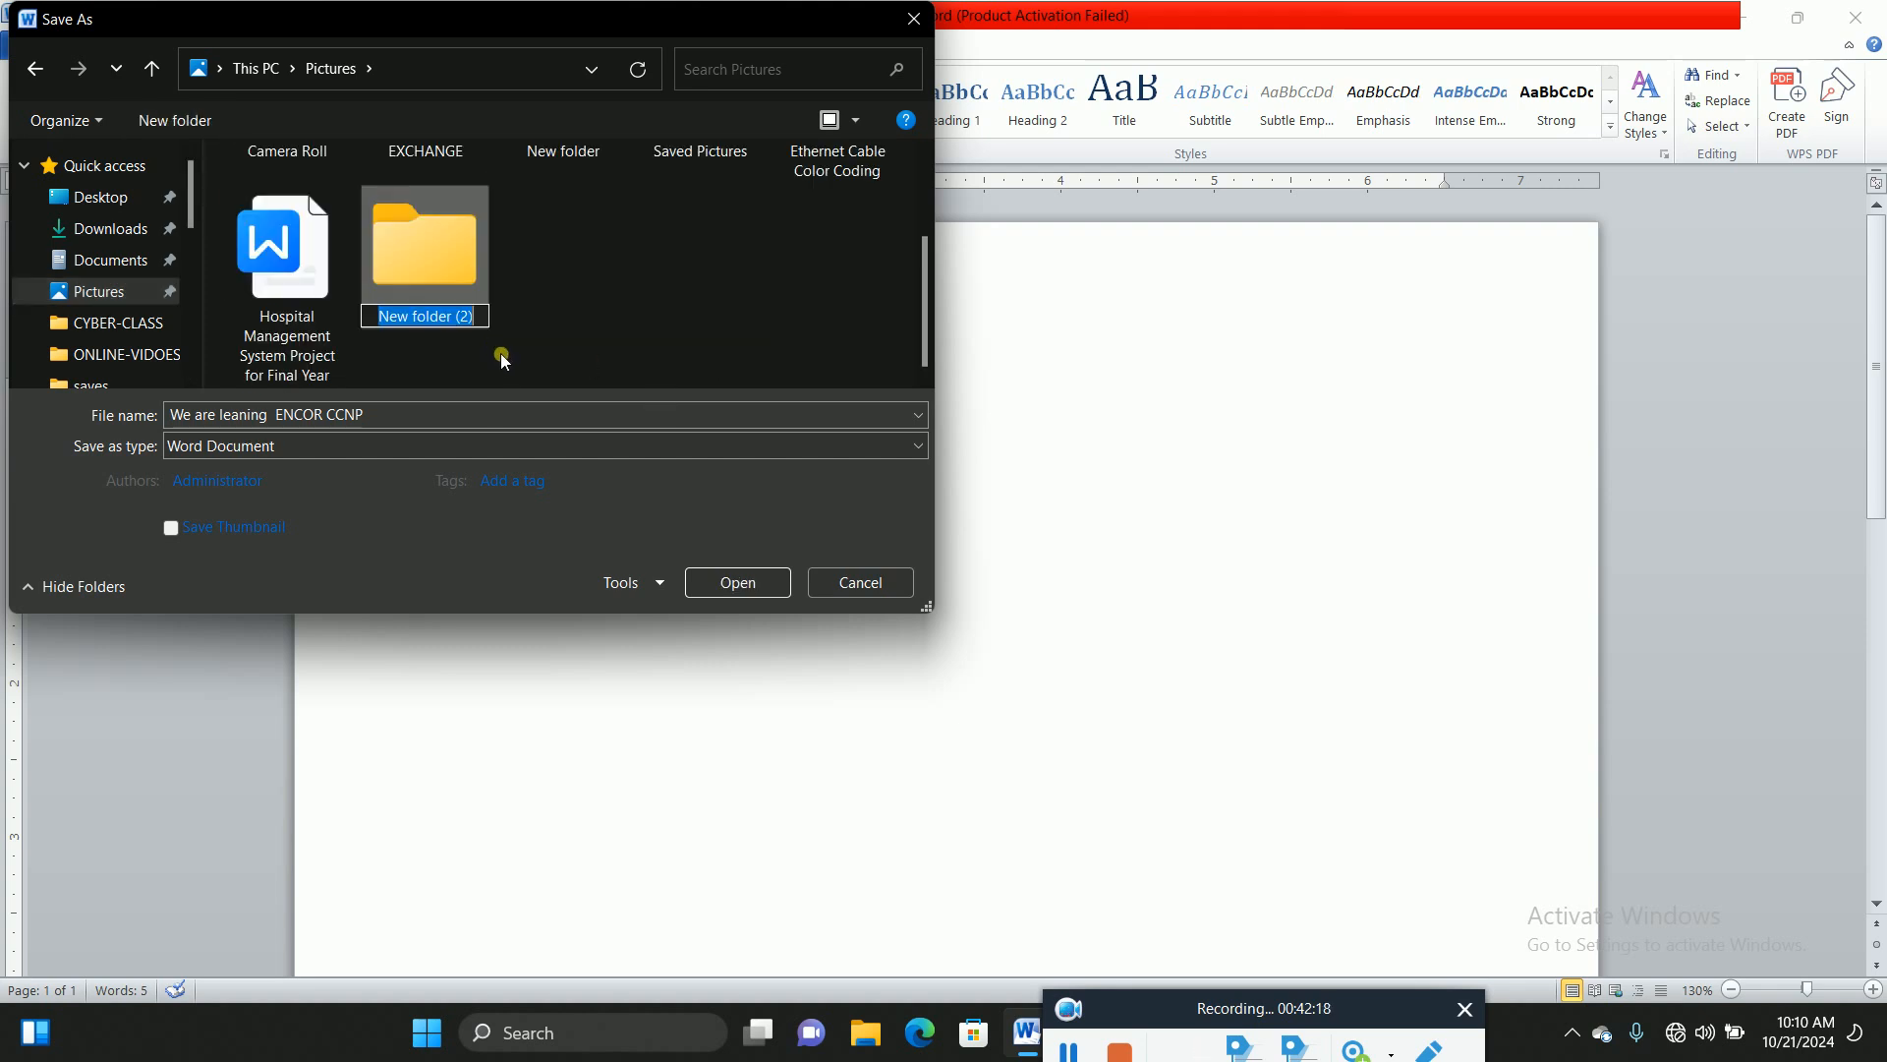
Step: Name the new folder ccnp, open it, and save the document as 'ENCOR CCNP'
{"action": "type", "text": "cc"}
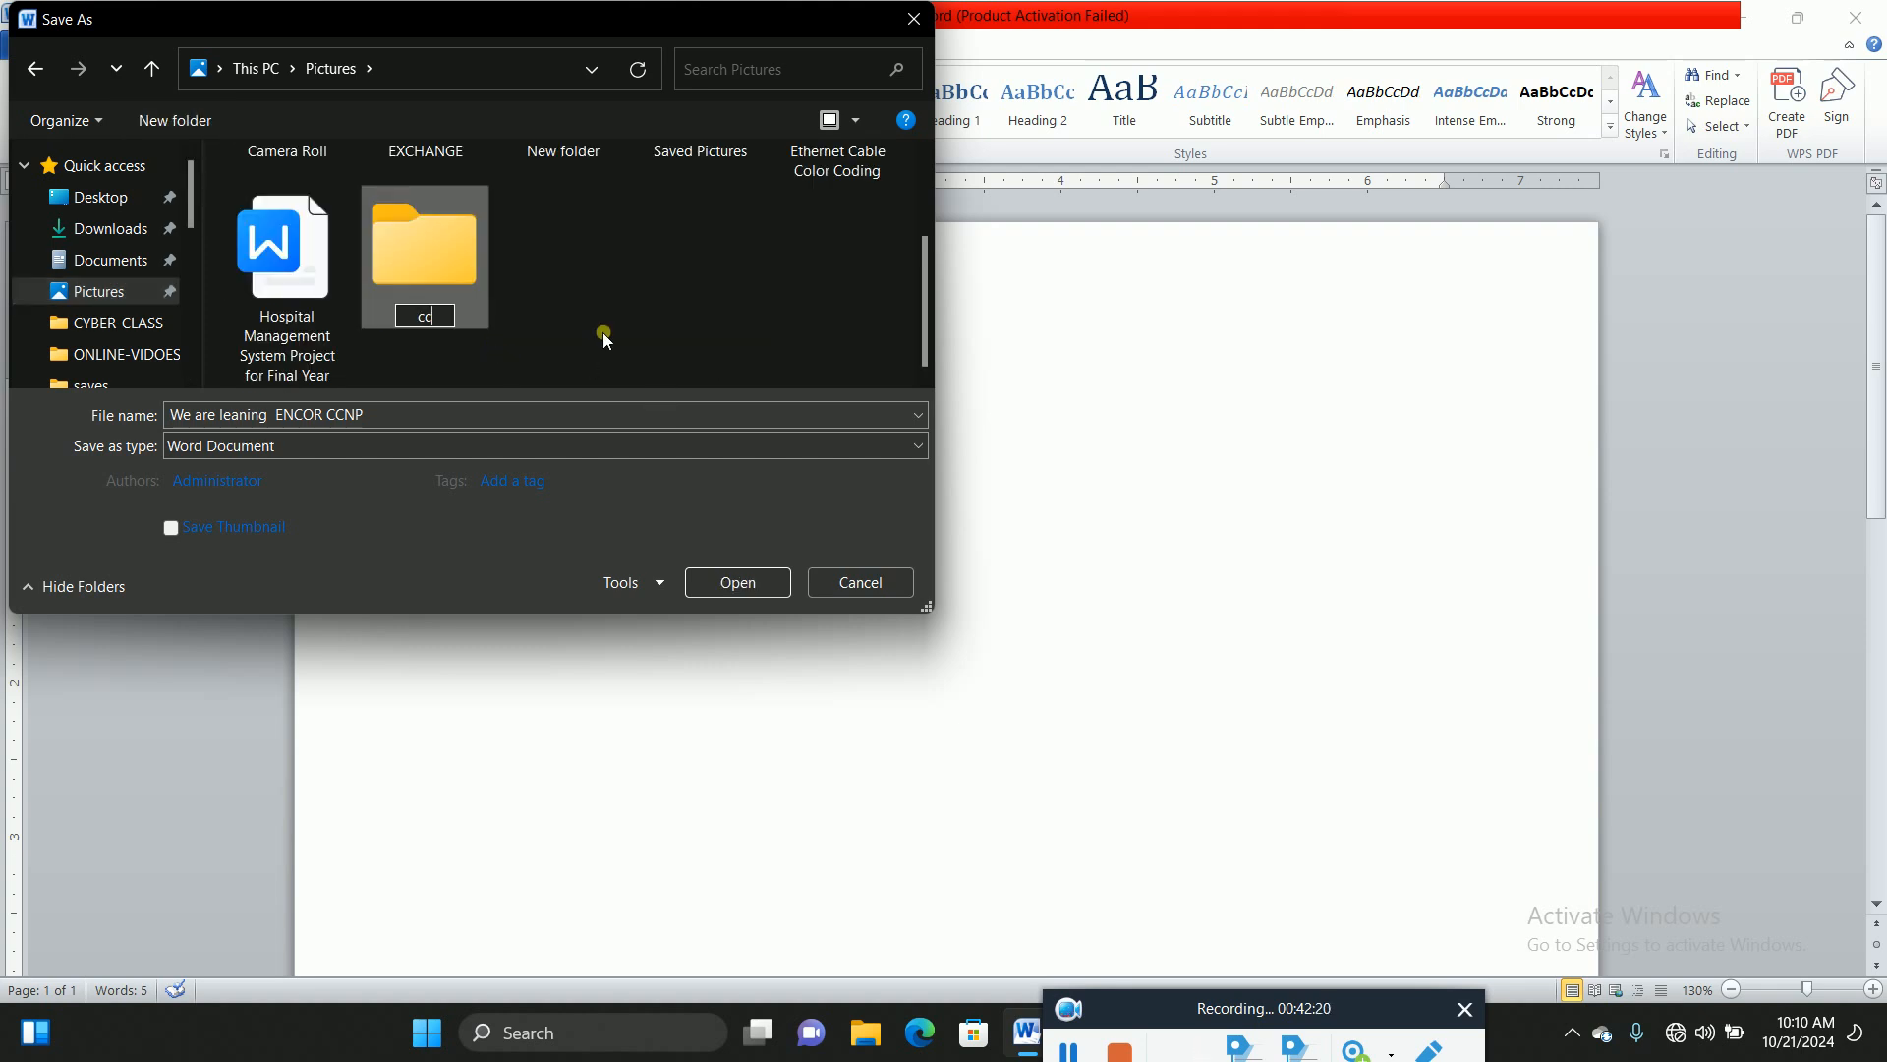
{"action": "type", "text": "np"}
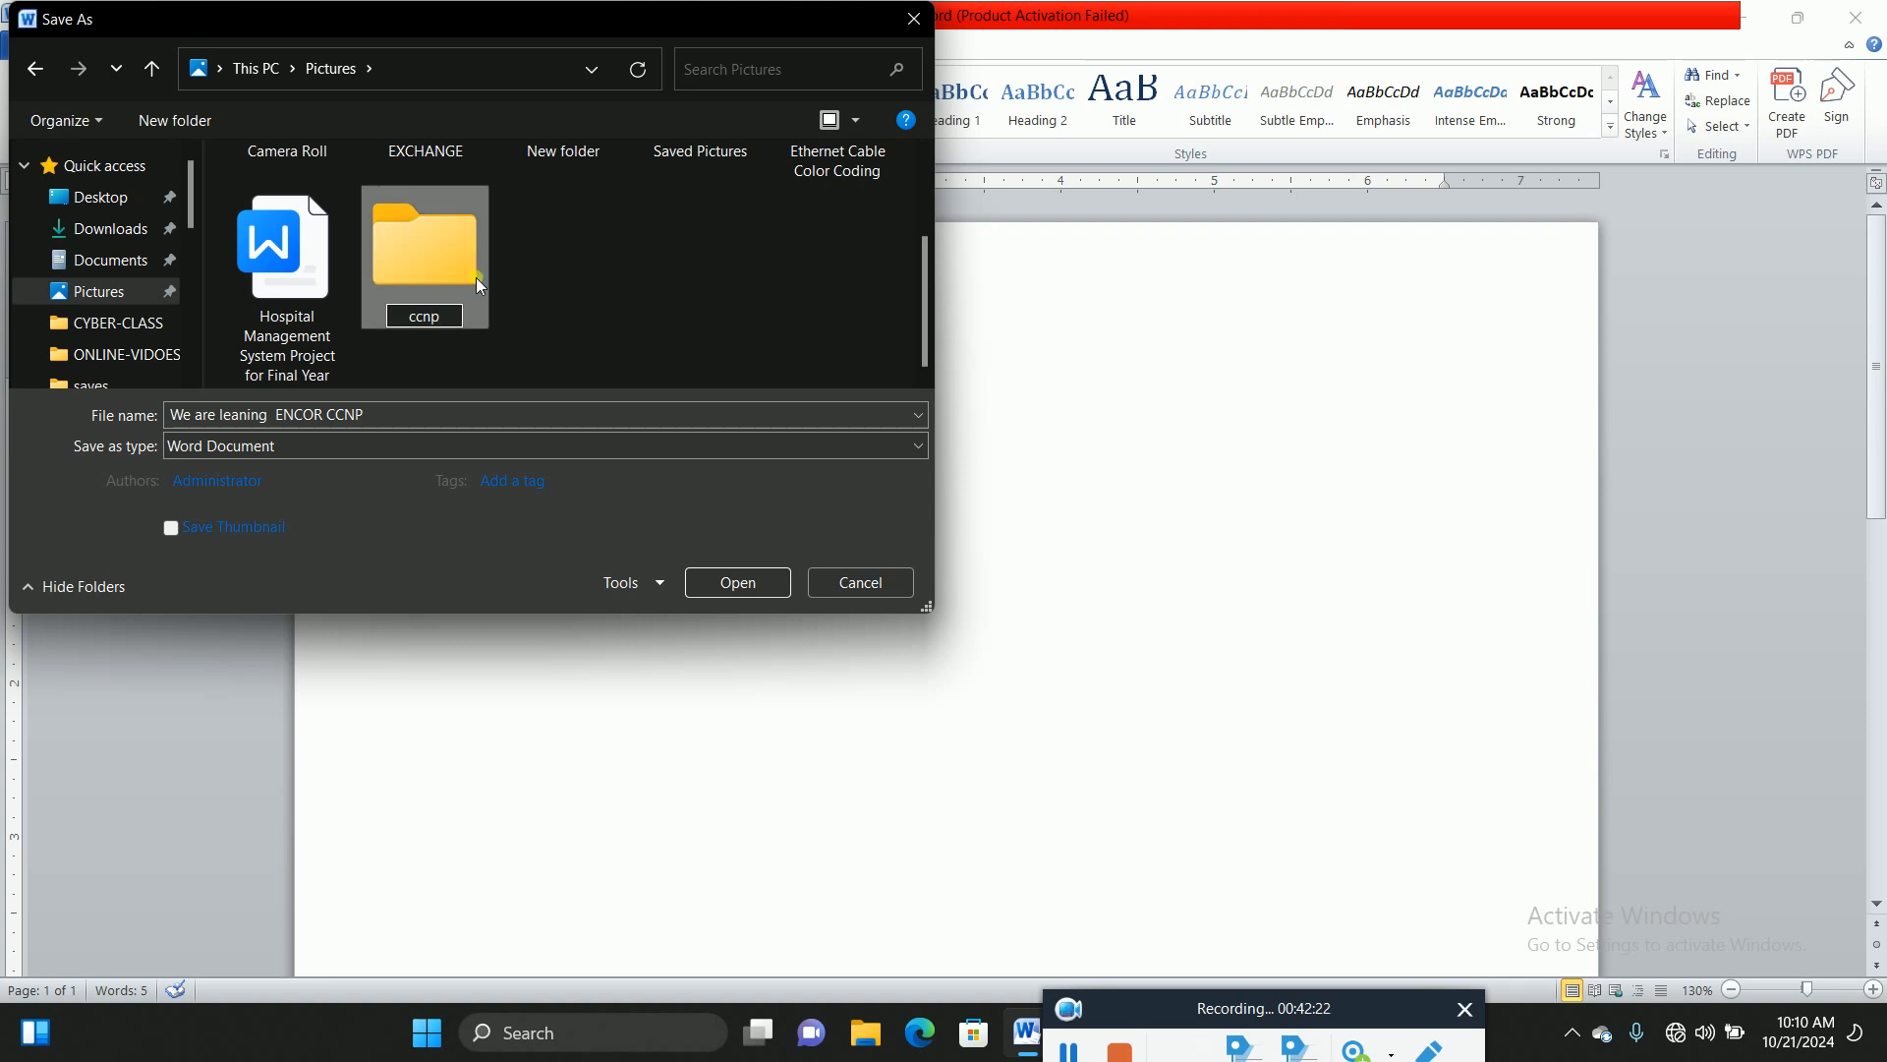
{"action": "key", "text": "Return"}
{"action": "double_click", "coordinate": [399, 230]}
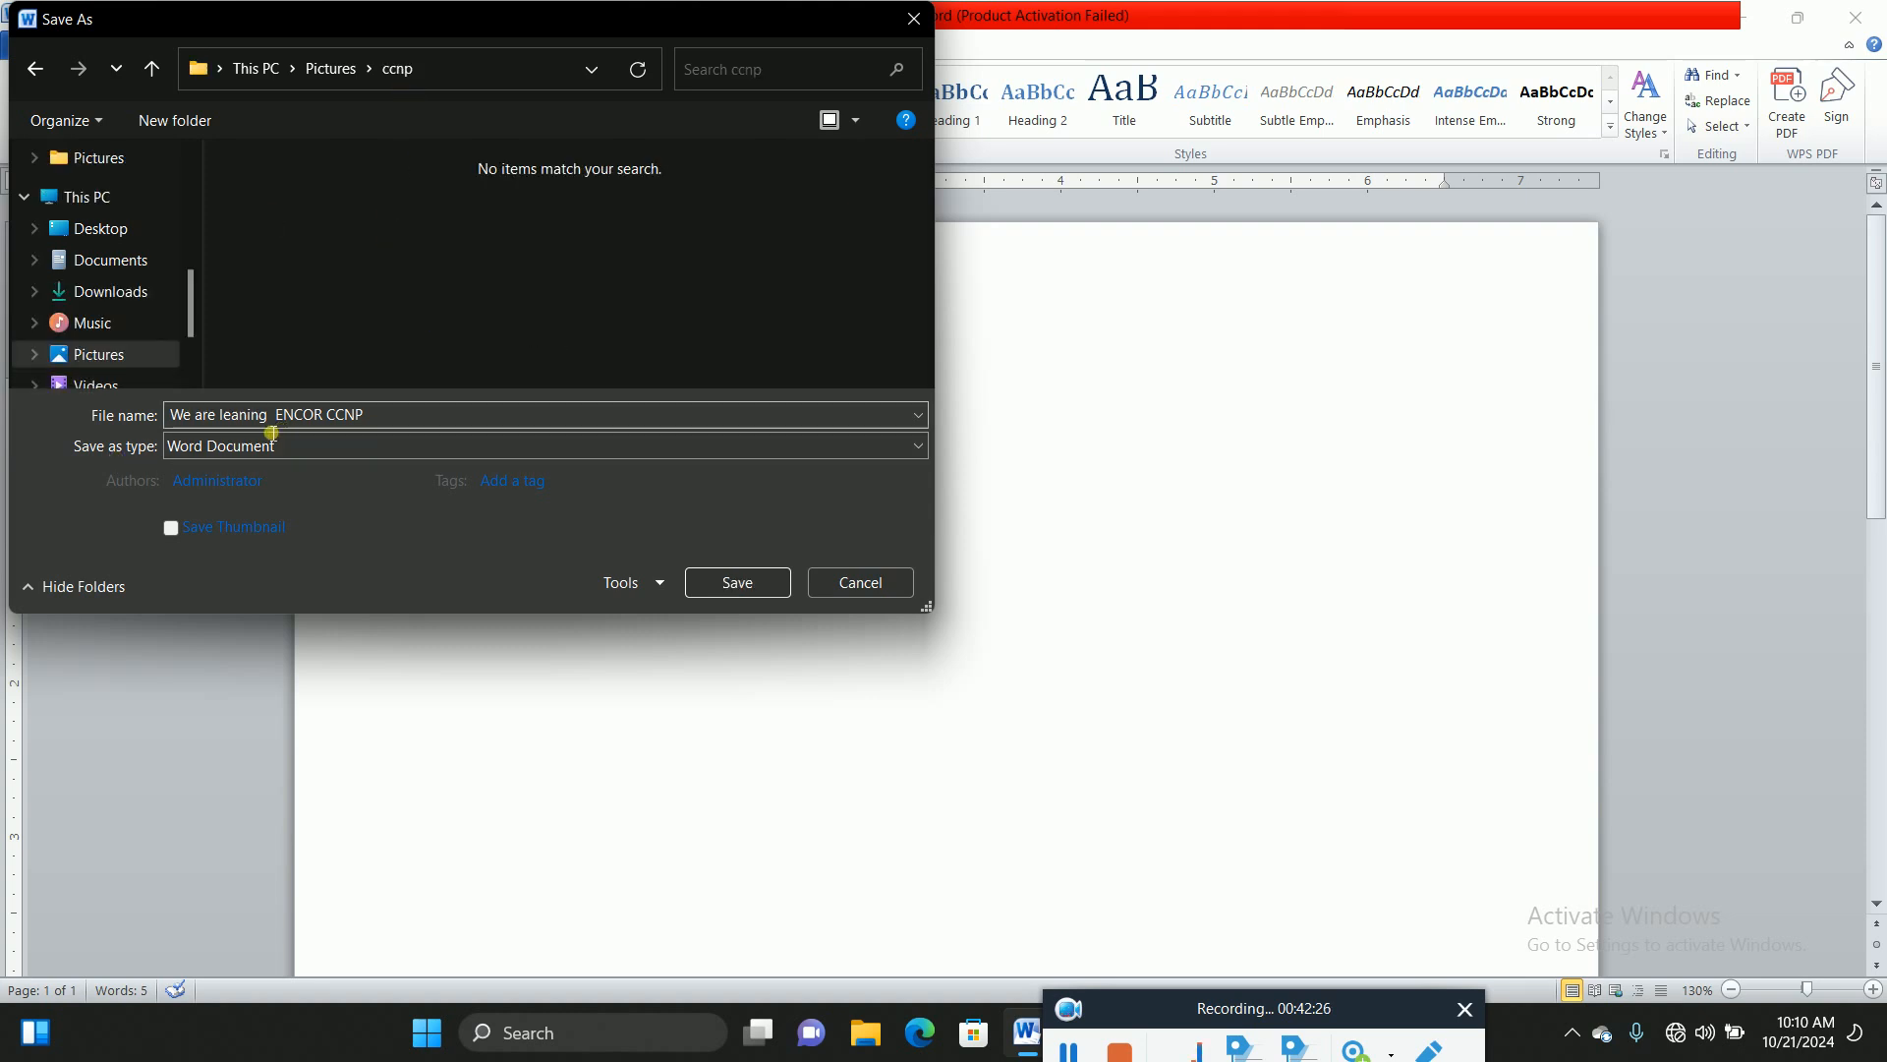
{"action": "key", "text": "ctrl+a"}
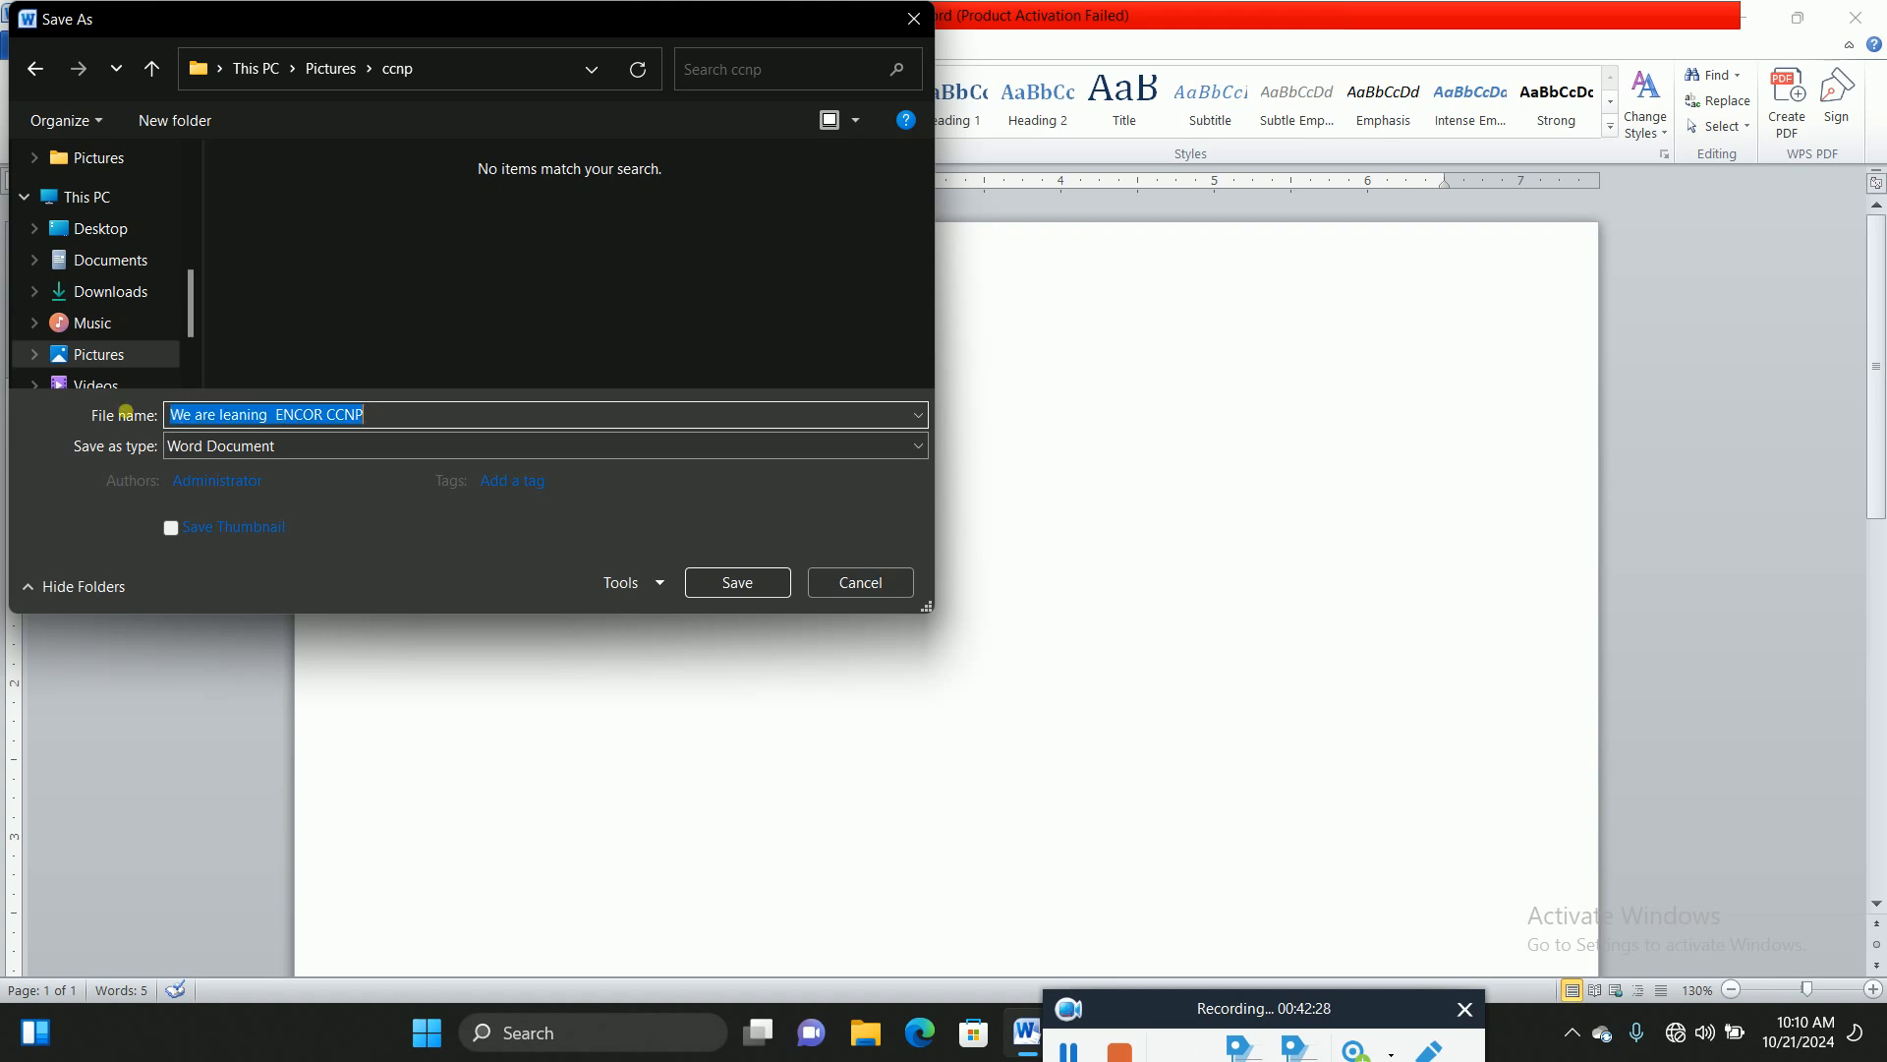
{"action": "left_click_drag", "start_coordinate": [277, 418], "coordinate": [167, 418]}
{"action": "key", "text": "BackSpace"}
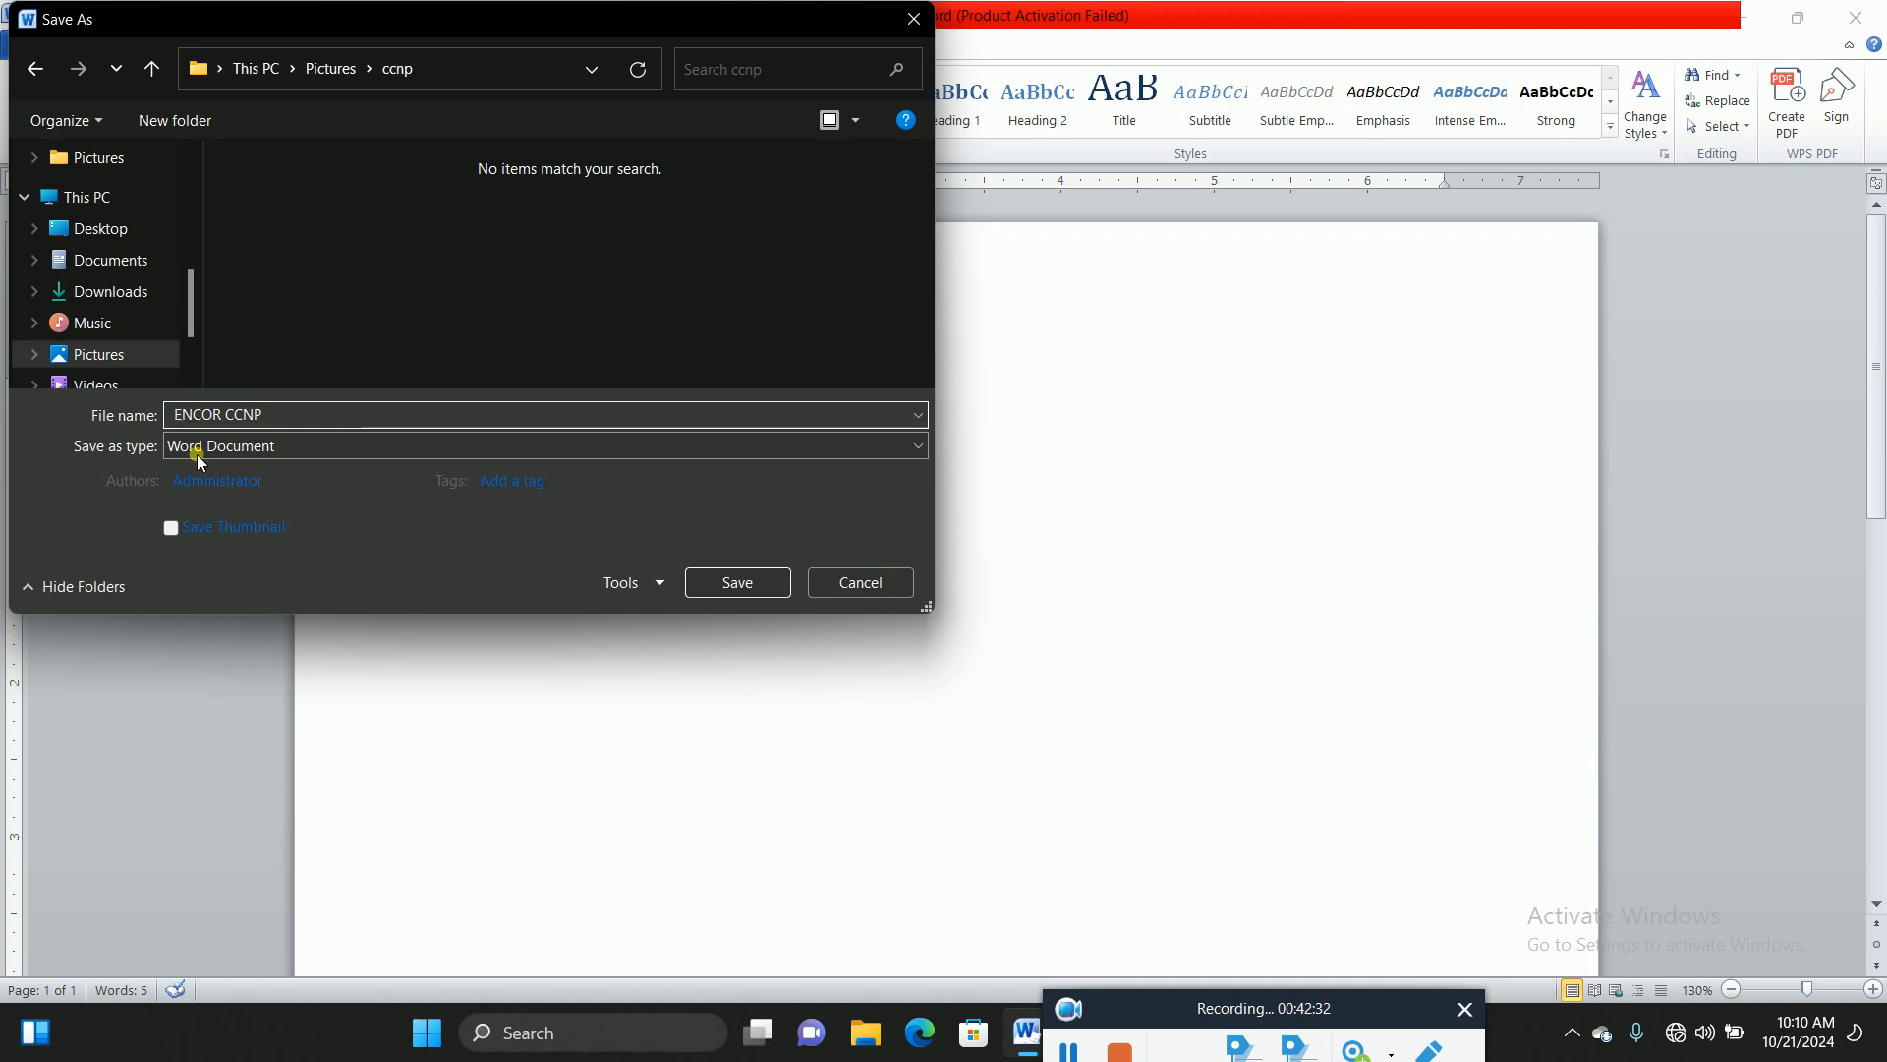
{"action": "left_click", "coordinate": [720, 583]}
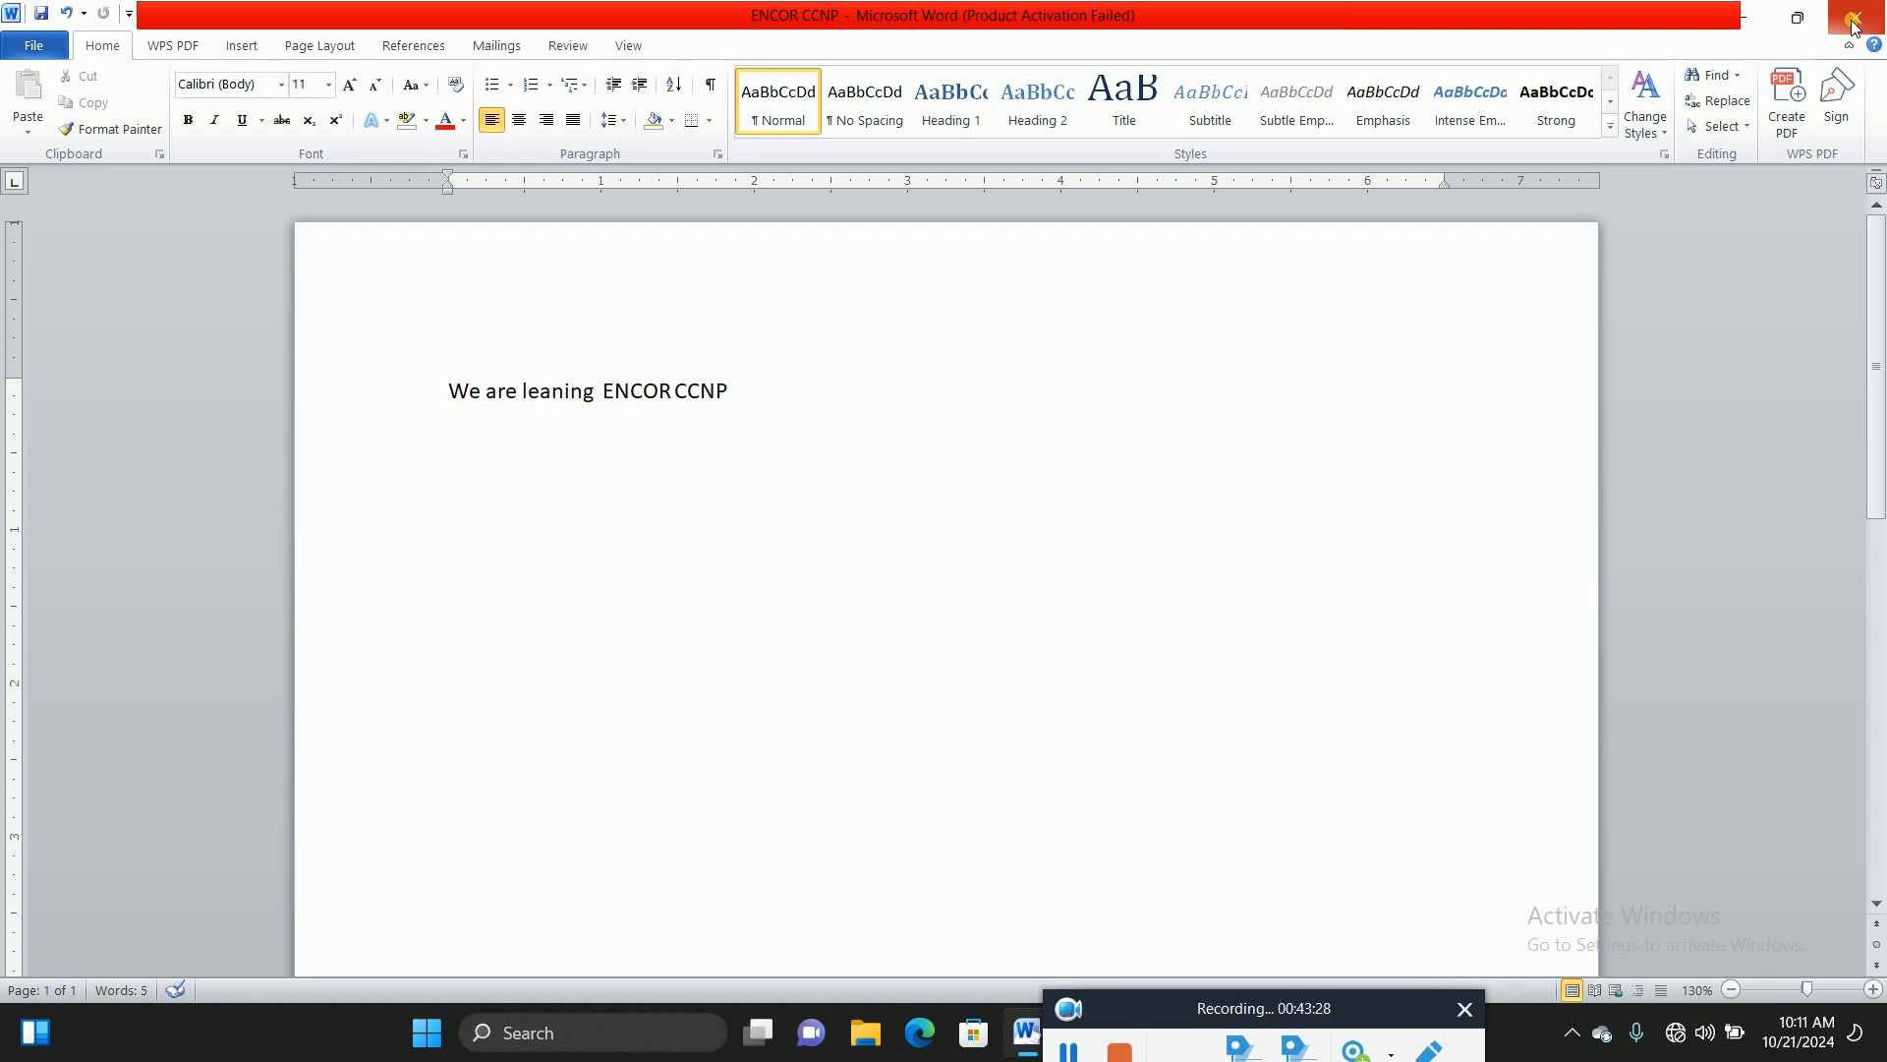
Step: Show the File Info page for ENCOR CCNP with its path and properties
{"action": "left_click", "coordinate": [28, 48]}
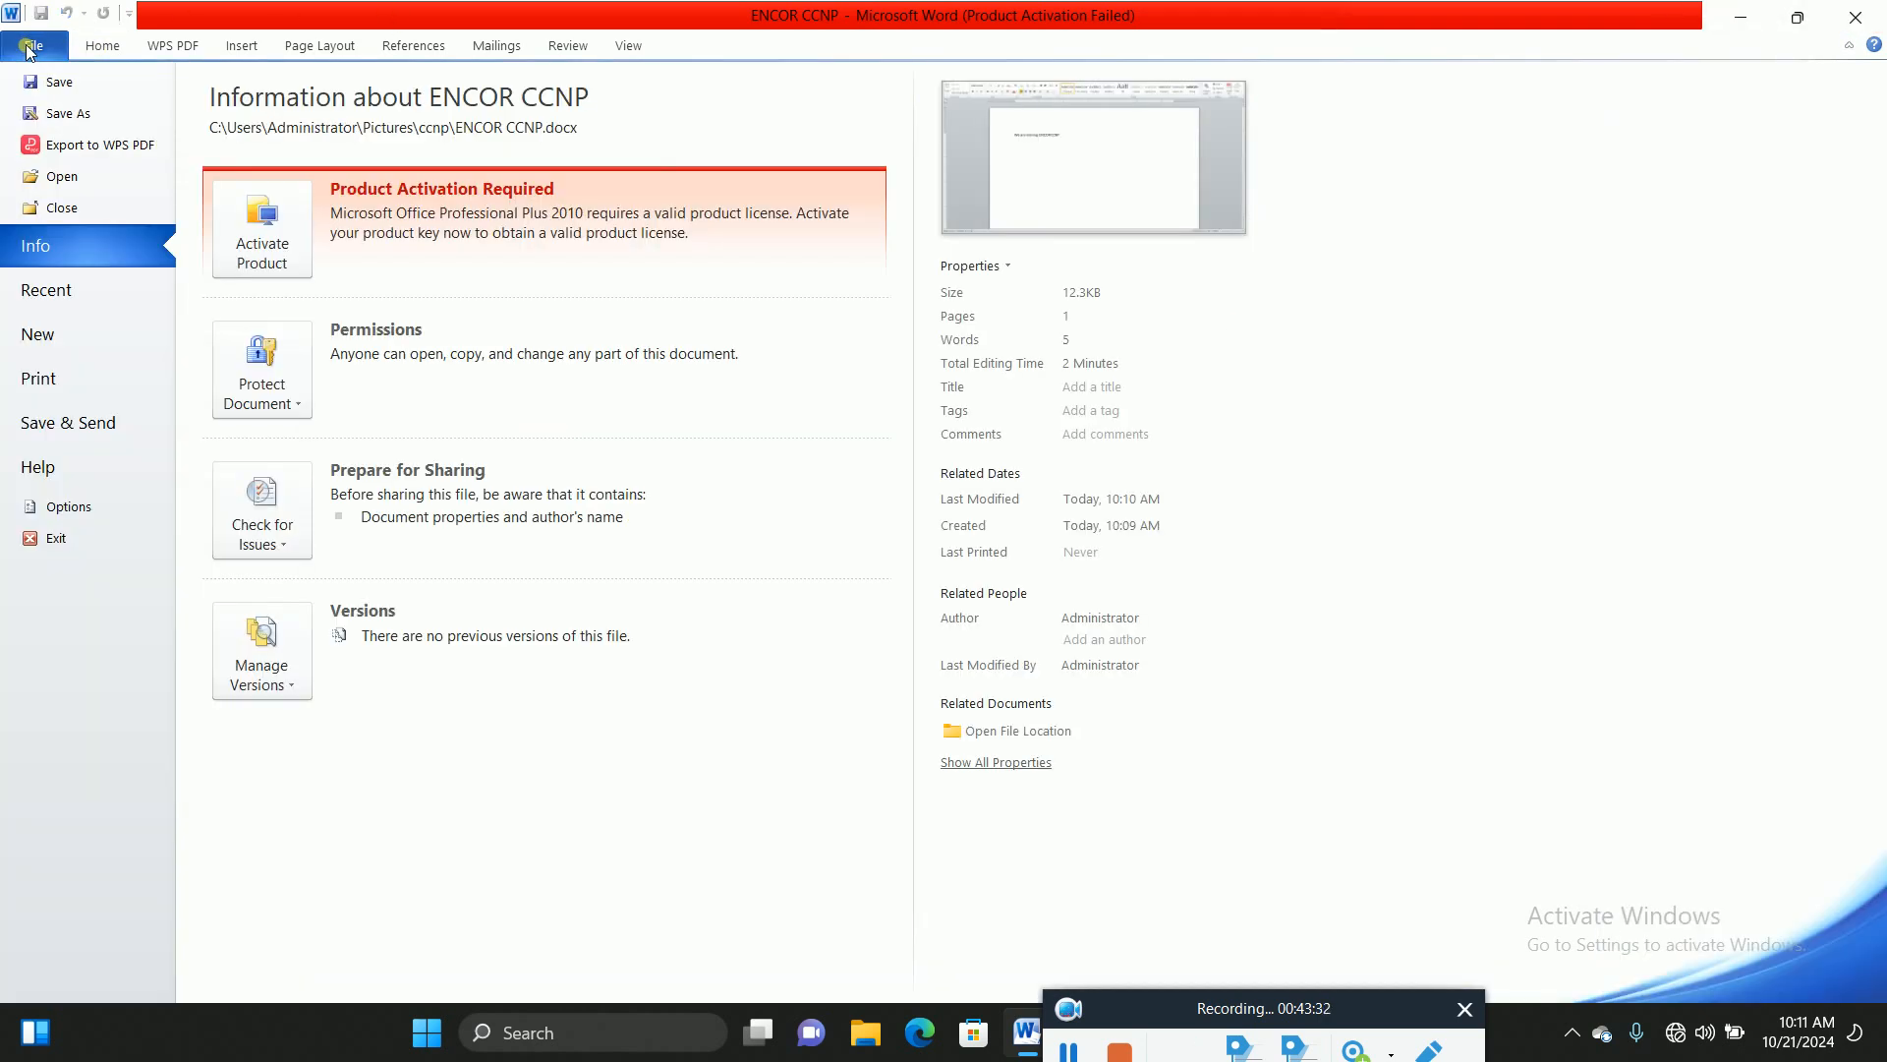
Step: From Save As, open Tools > Save Options, view the Advanced and Save settings, then close with OK
{"action": "left_click", "coordinate": [69, 113]}
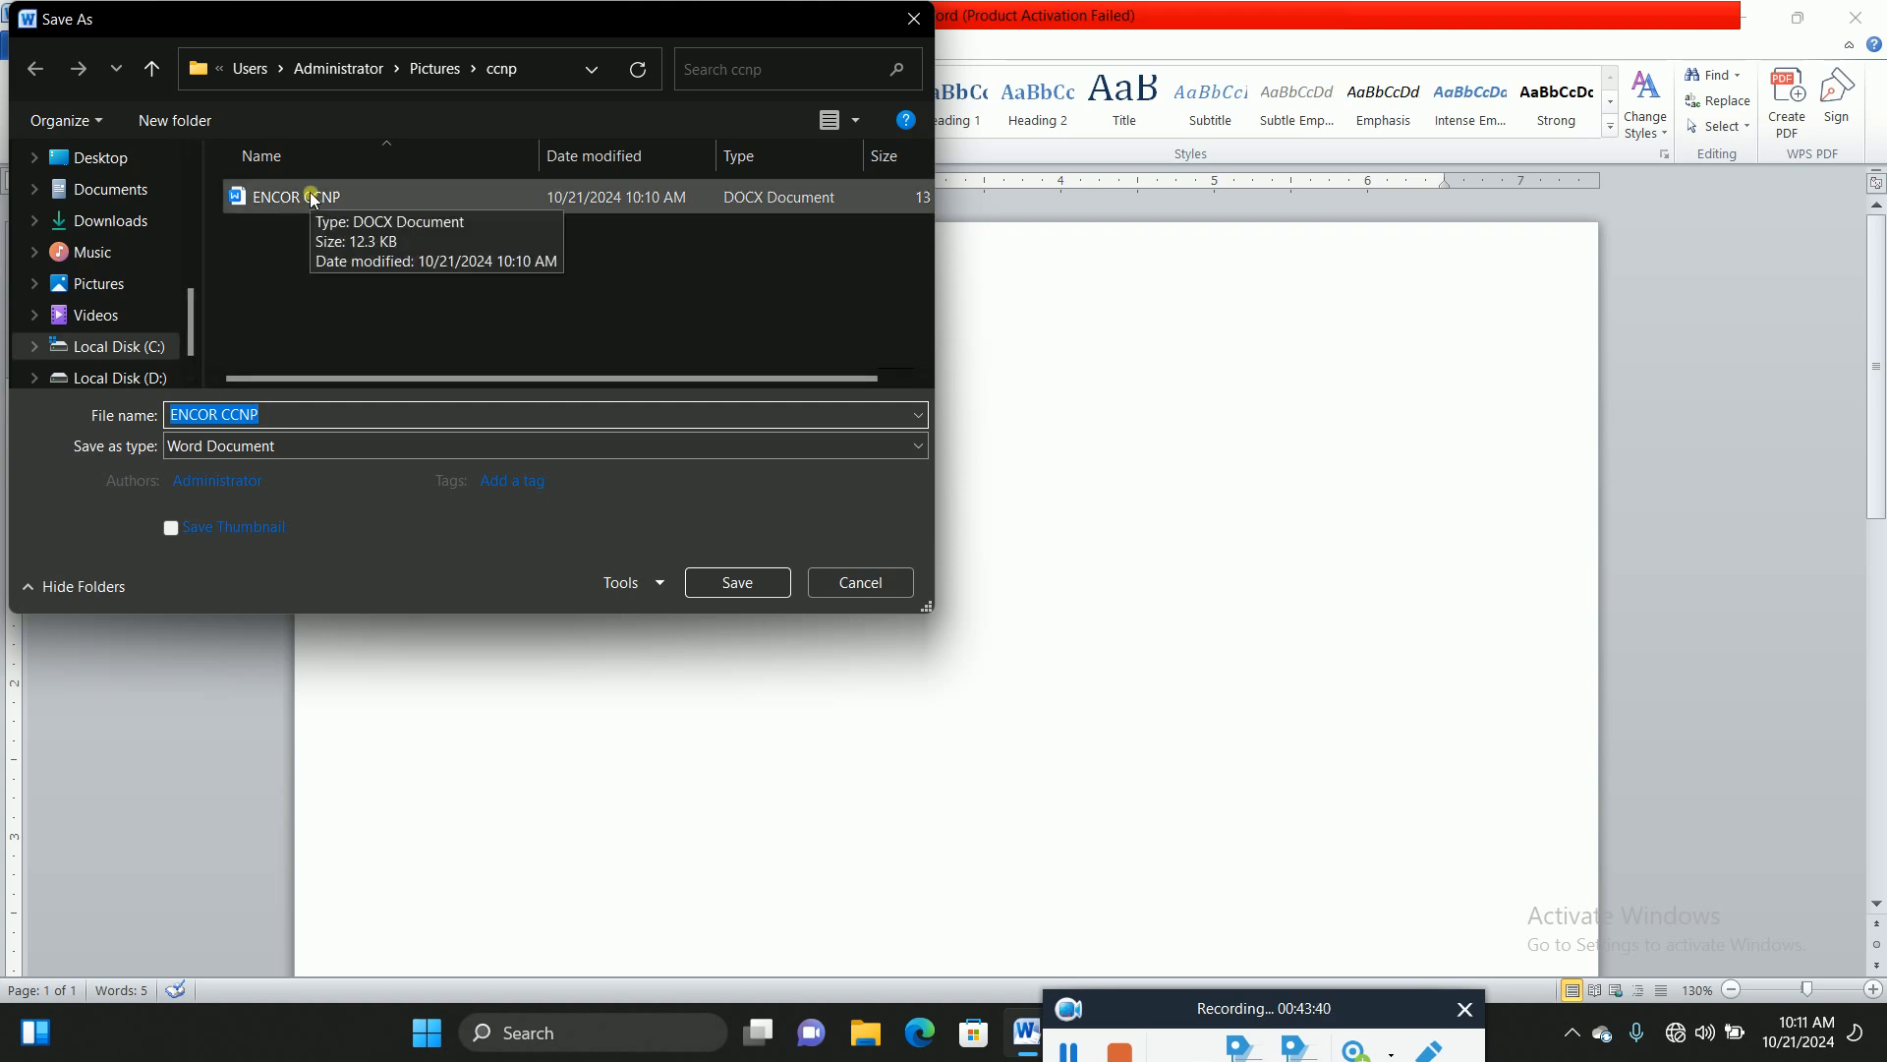
{"action": "left_click", "coordinate": [659, 585]}
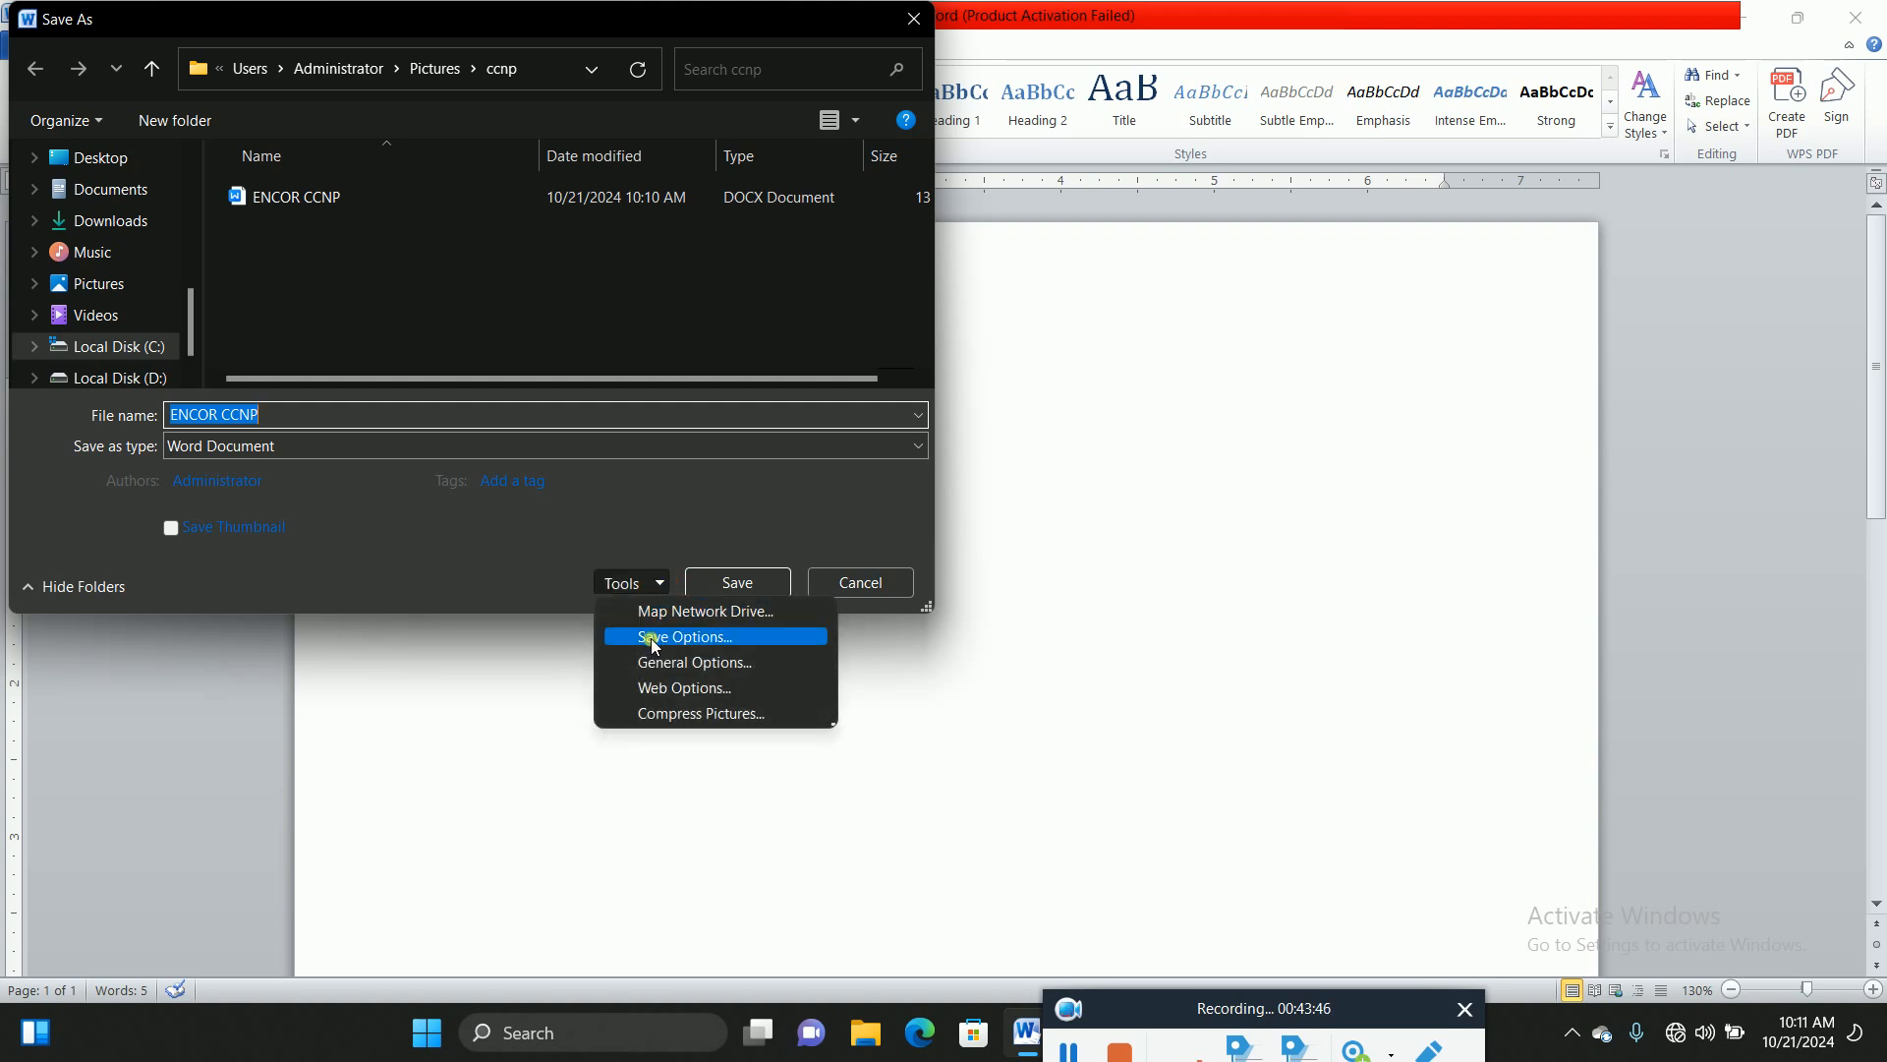
{"action": "left_click", "coordinate": [698, 639]}
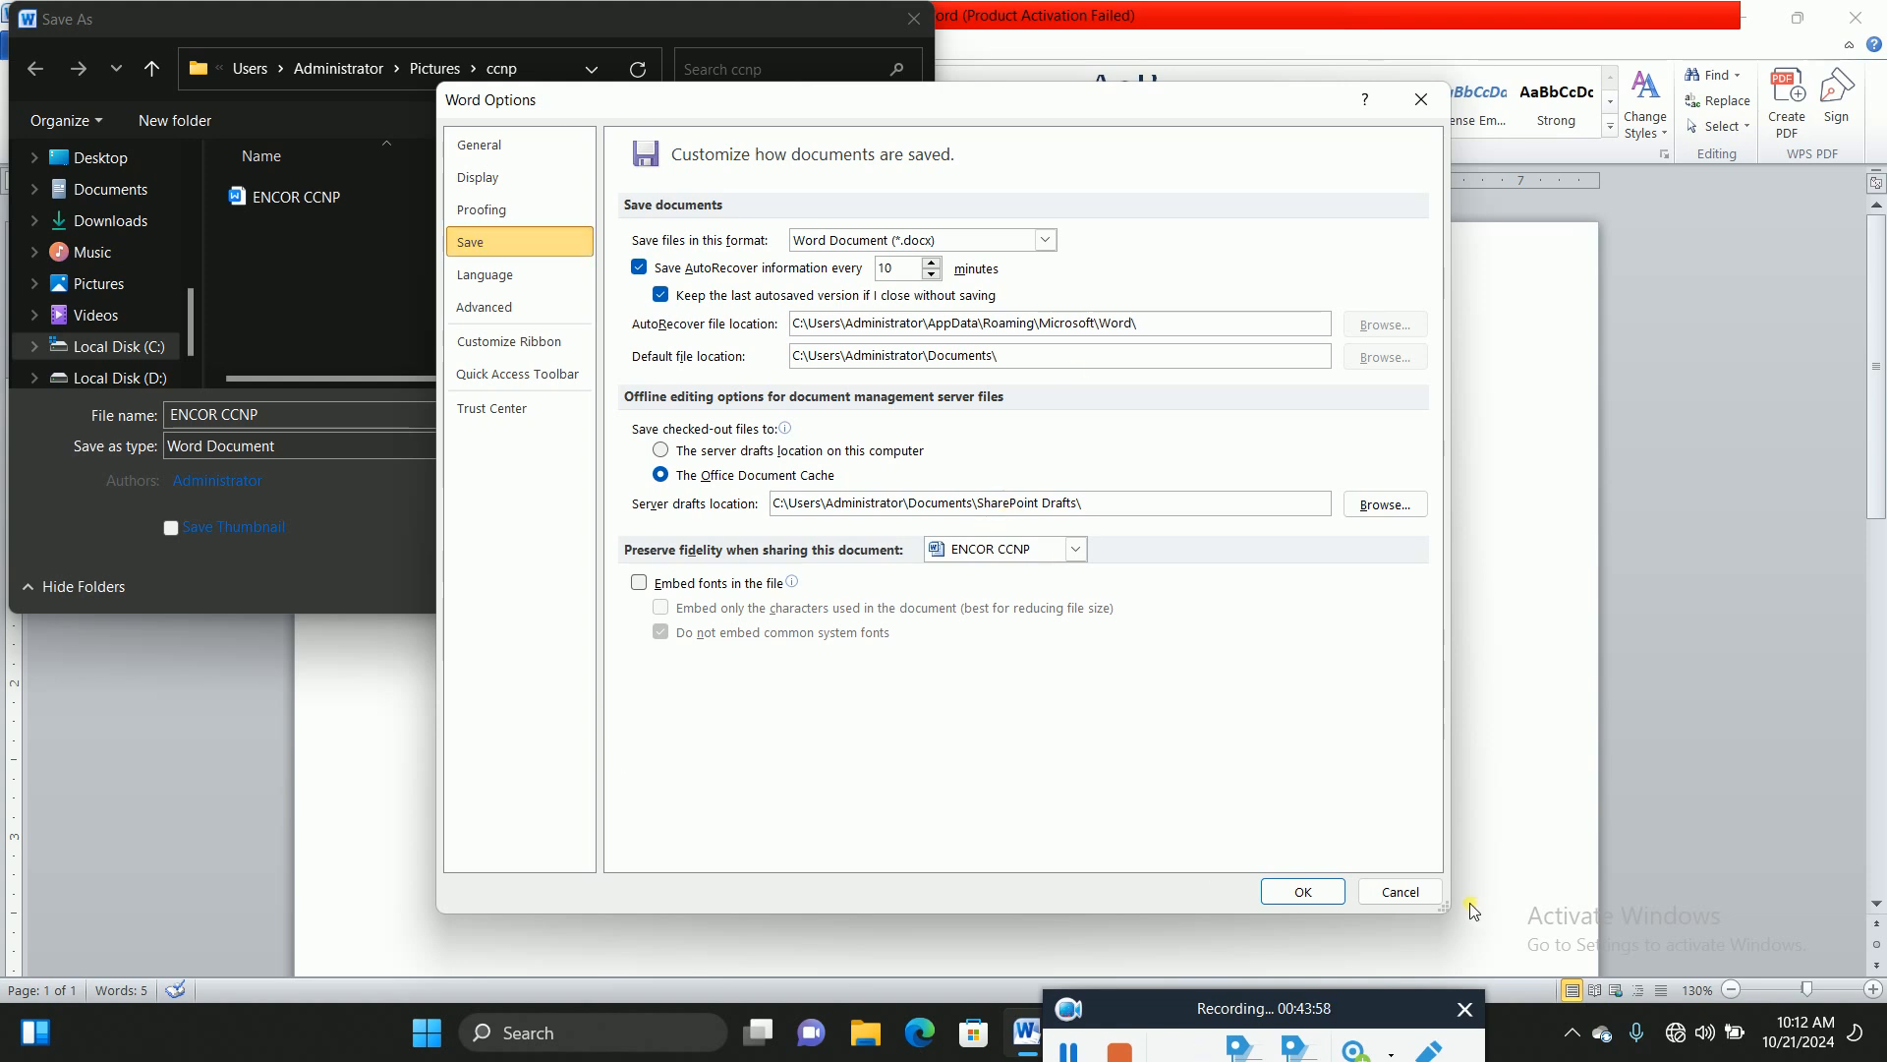
{"action": "left_click", "coordinate": [486, 307]}
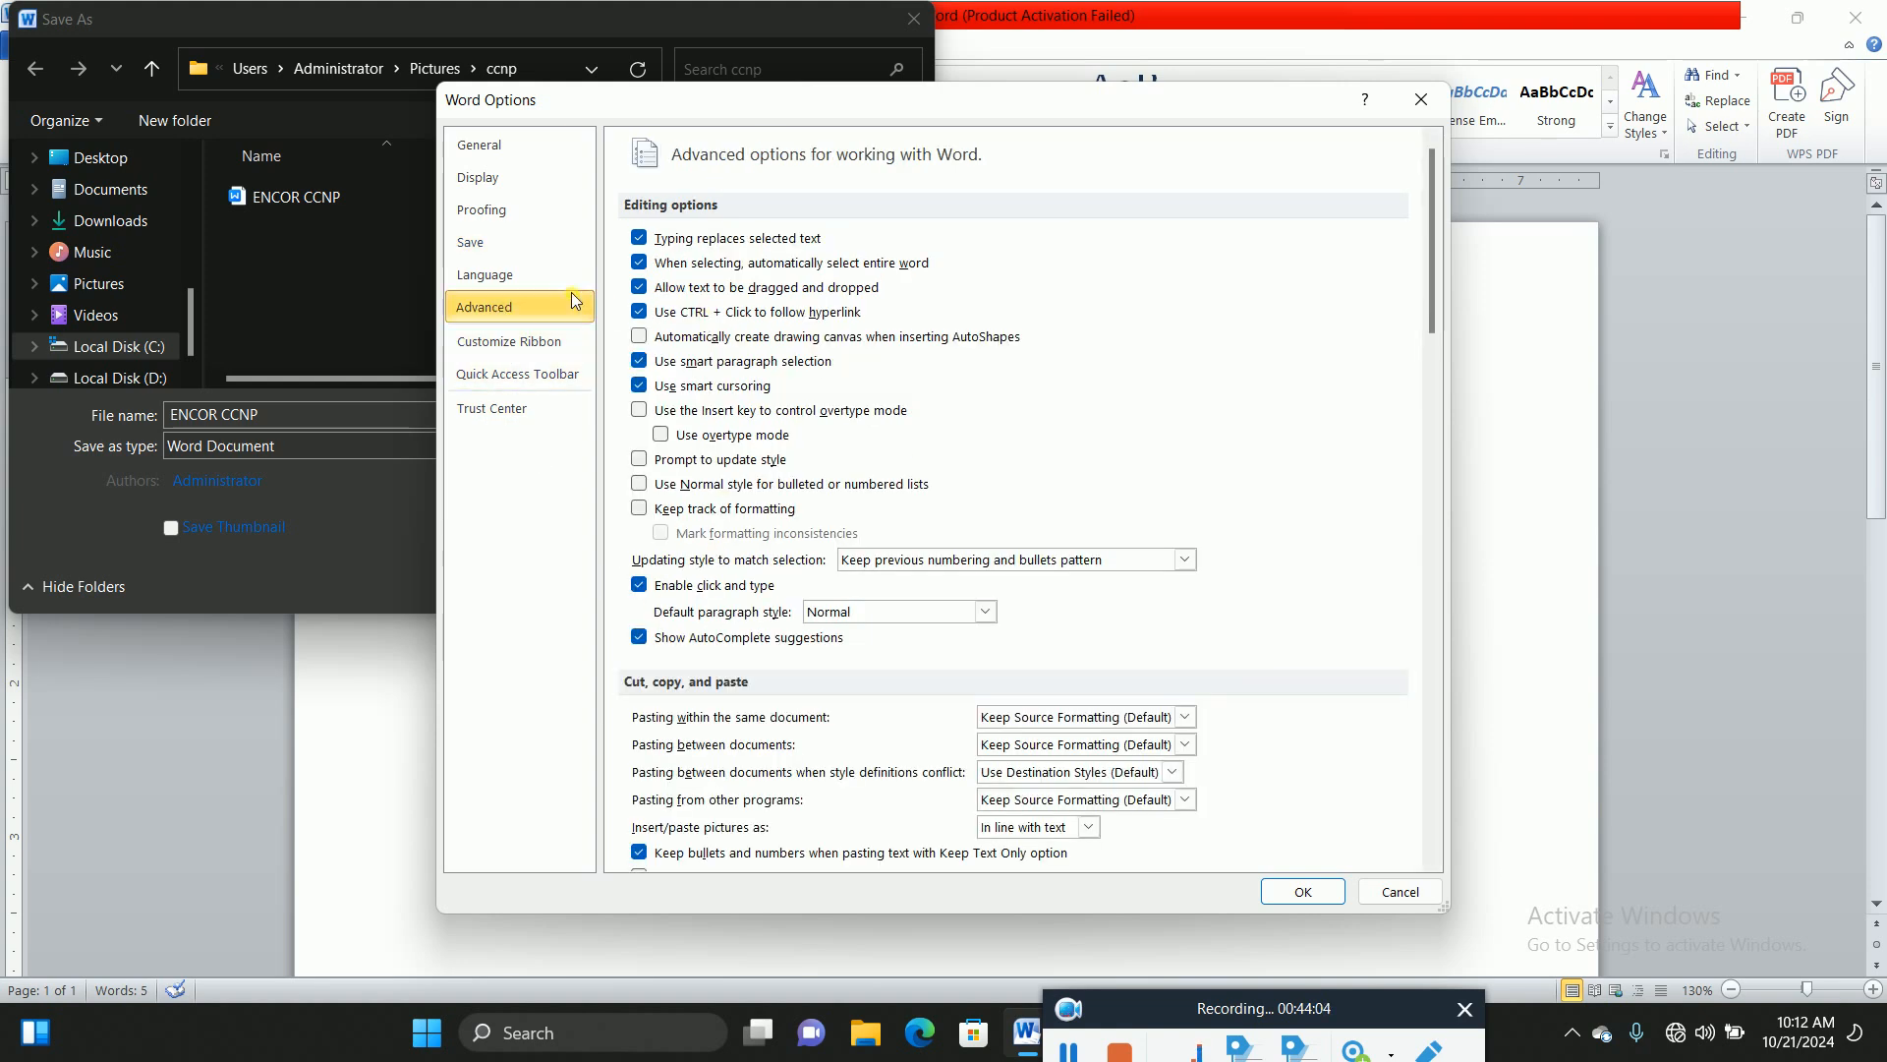
{"action": "left_click", "coordinate": [474, 243]}
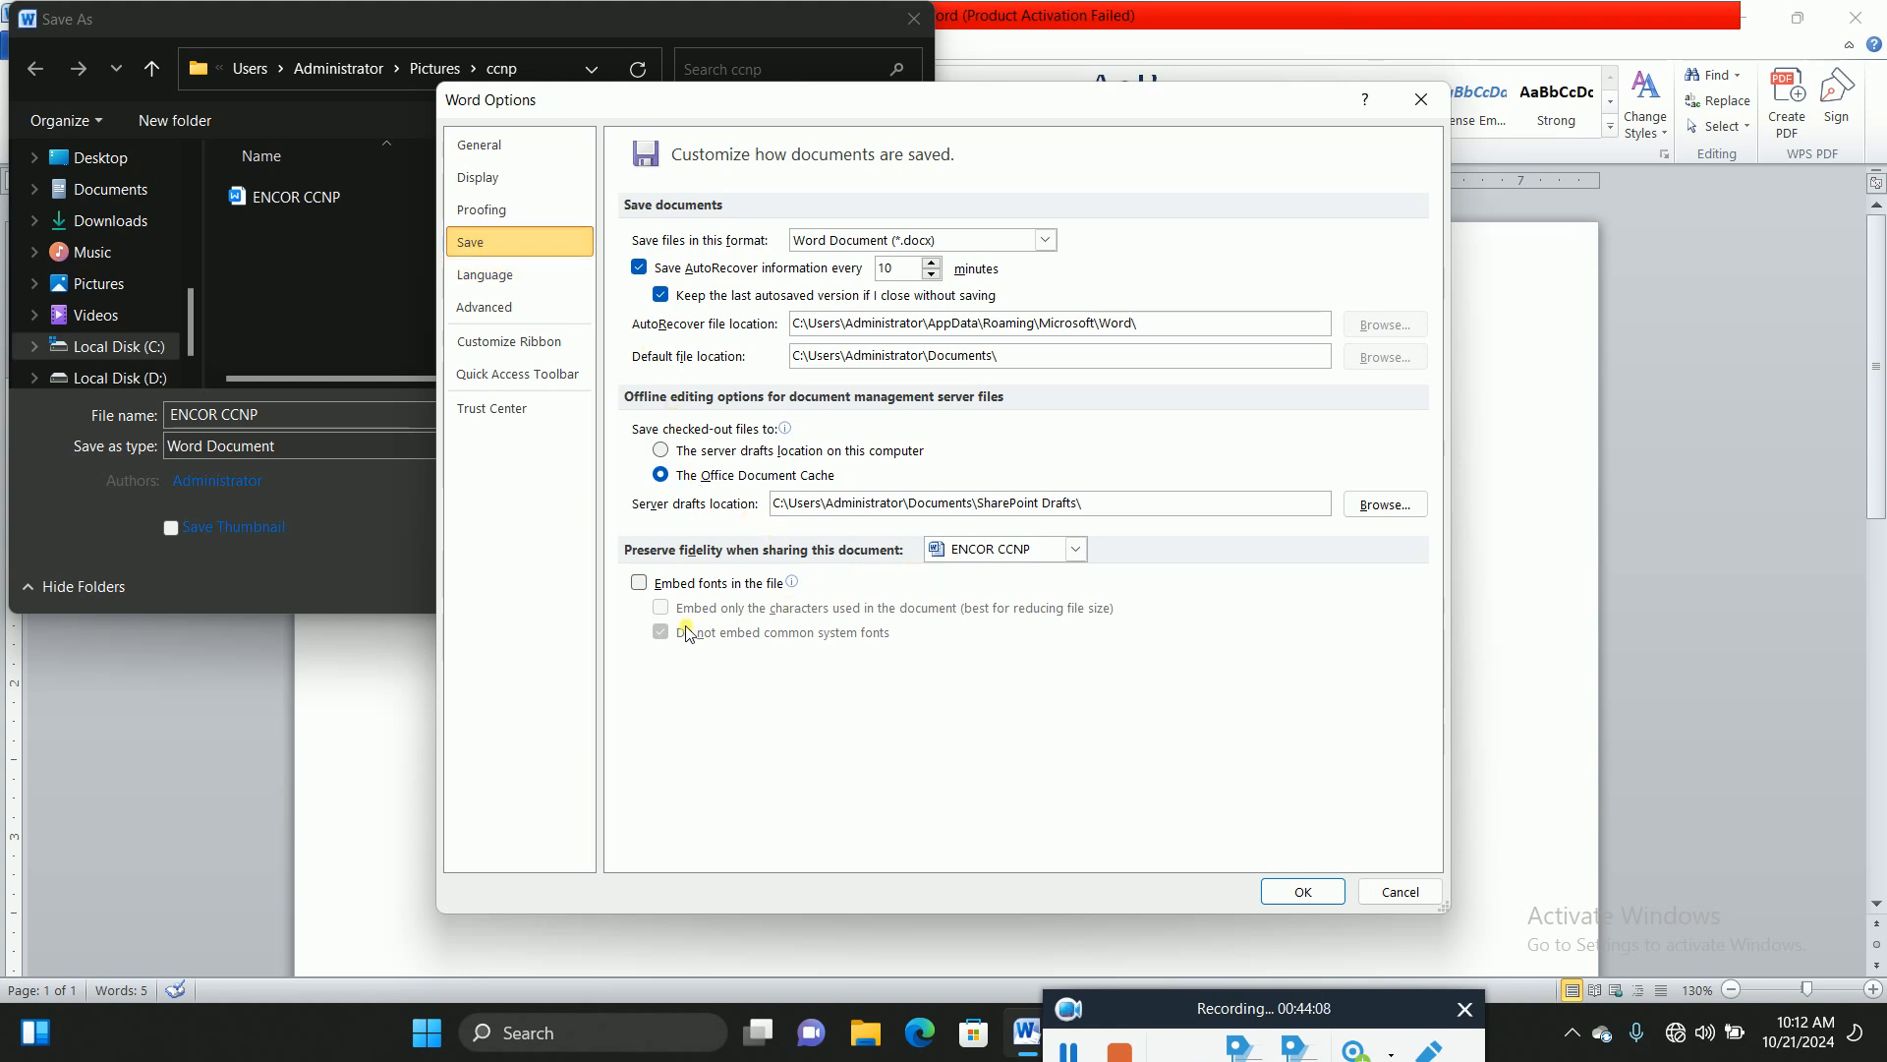
{"action": "left_click", "coordinate": [1303, 892]}
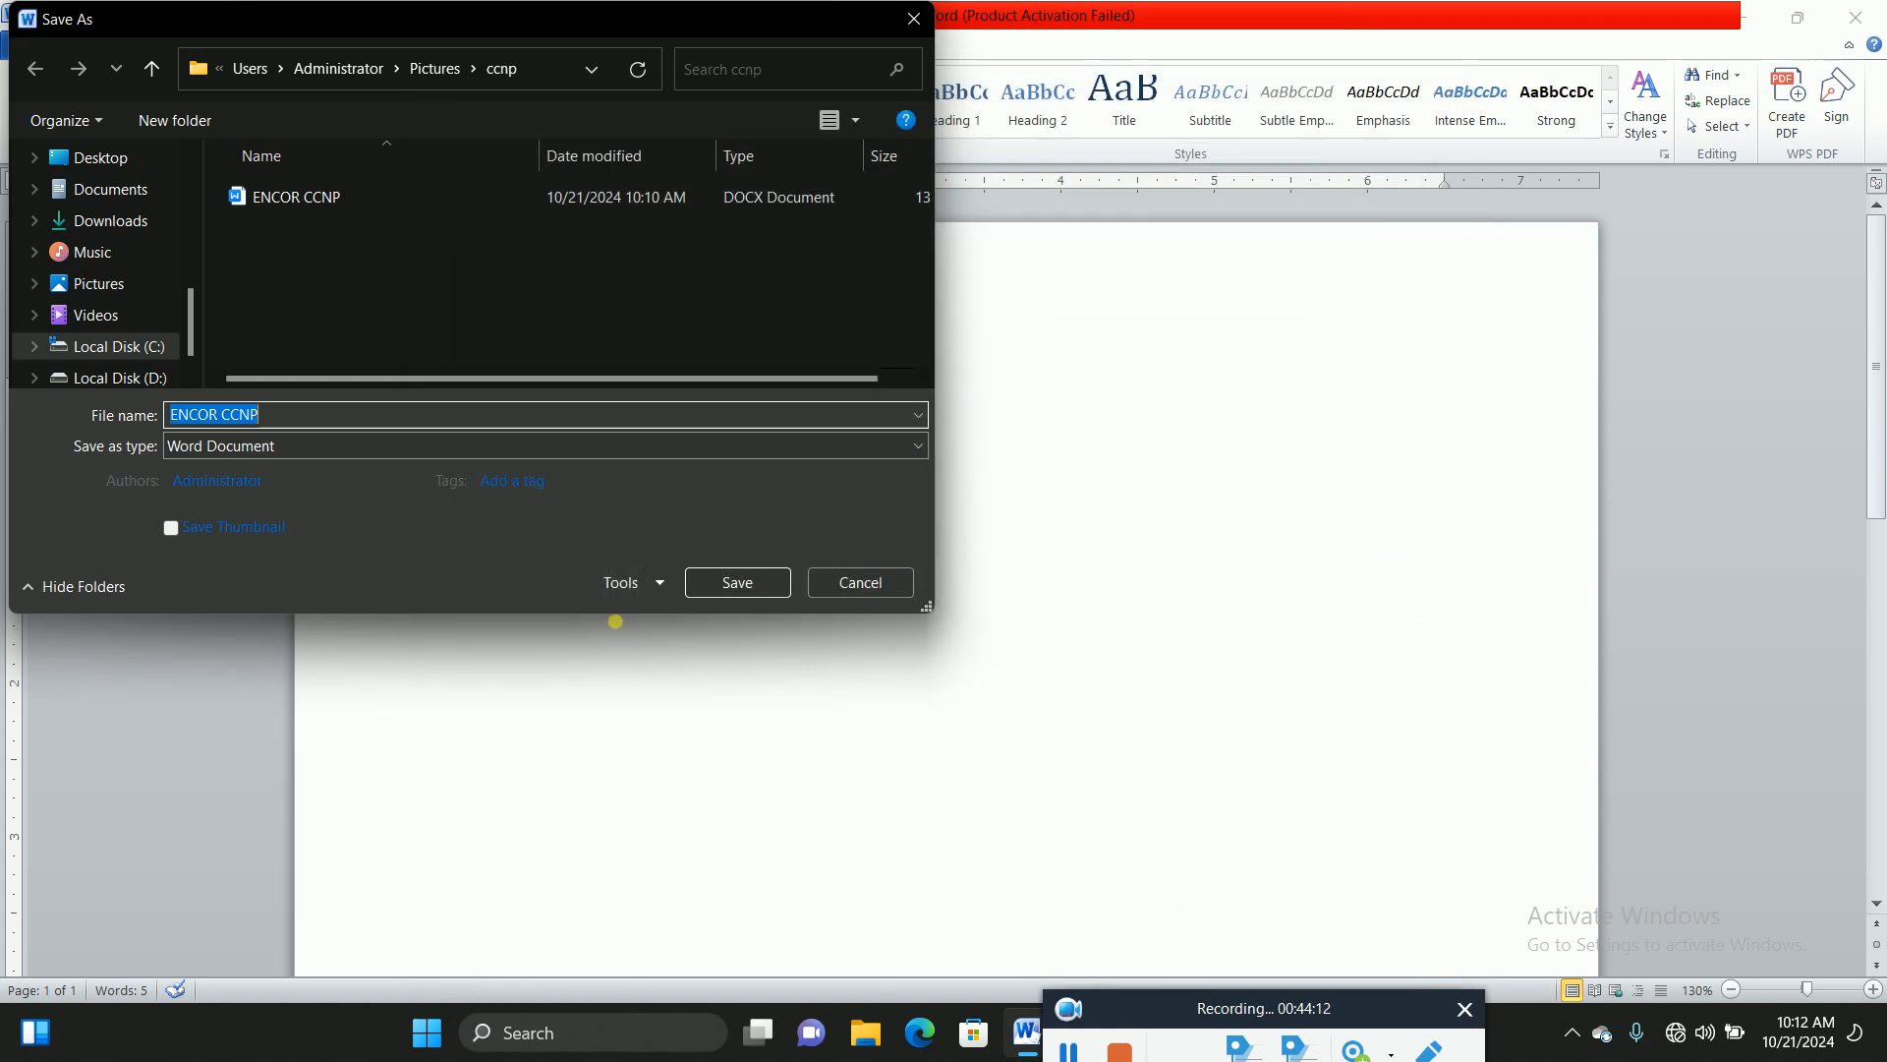
Step: In Tools > General Options, enter a password to open and a password to modify
{"action": "left_click", "coordinate": [661, 586]}
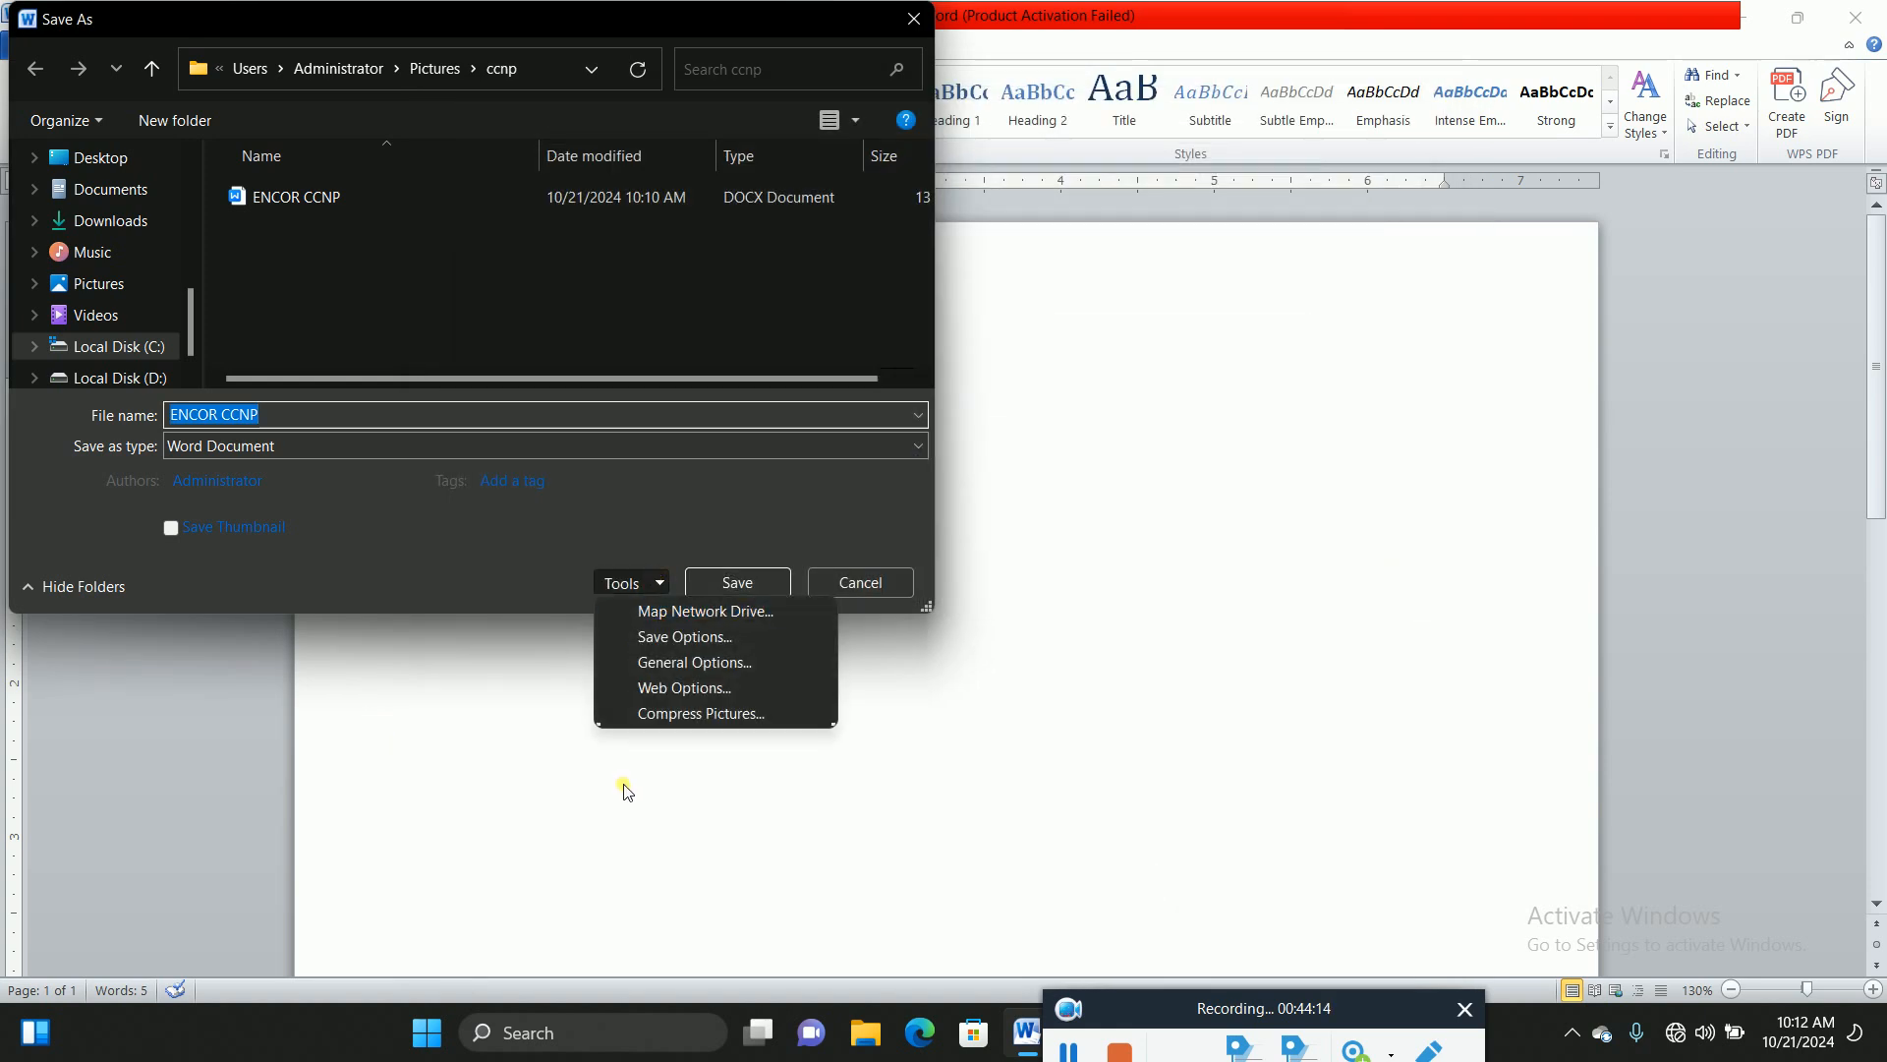
{"action": "left_click", "coordinate": [672, 664]}
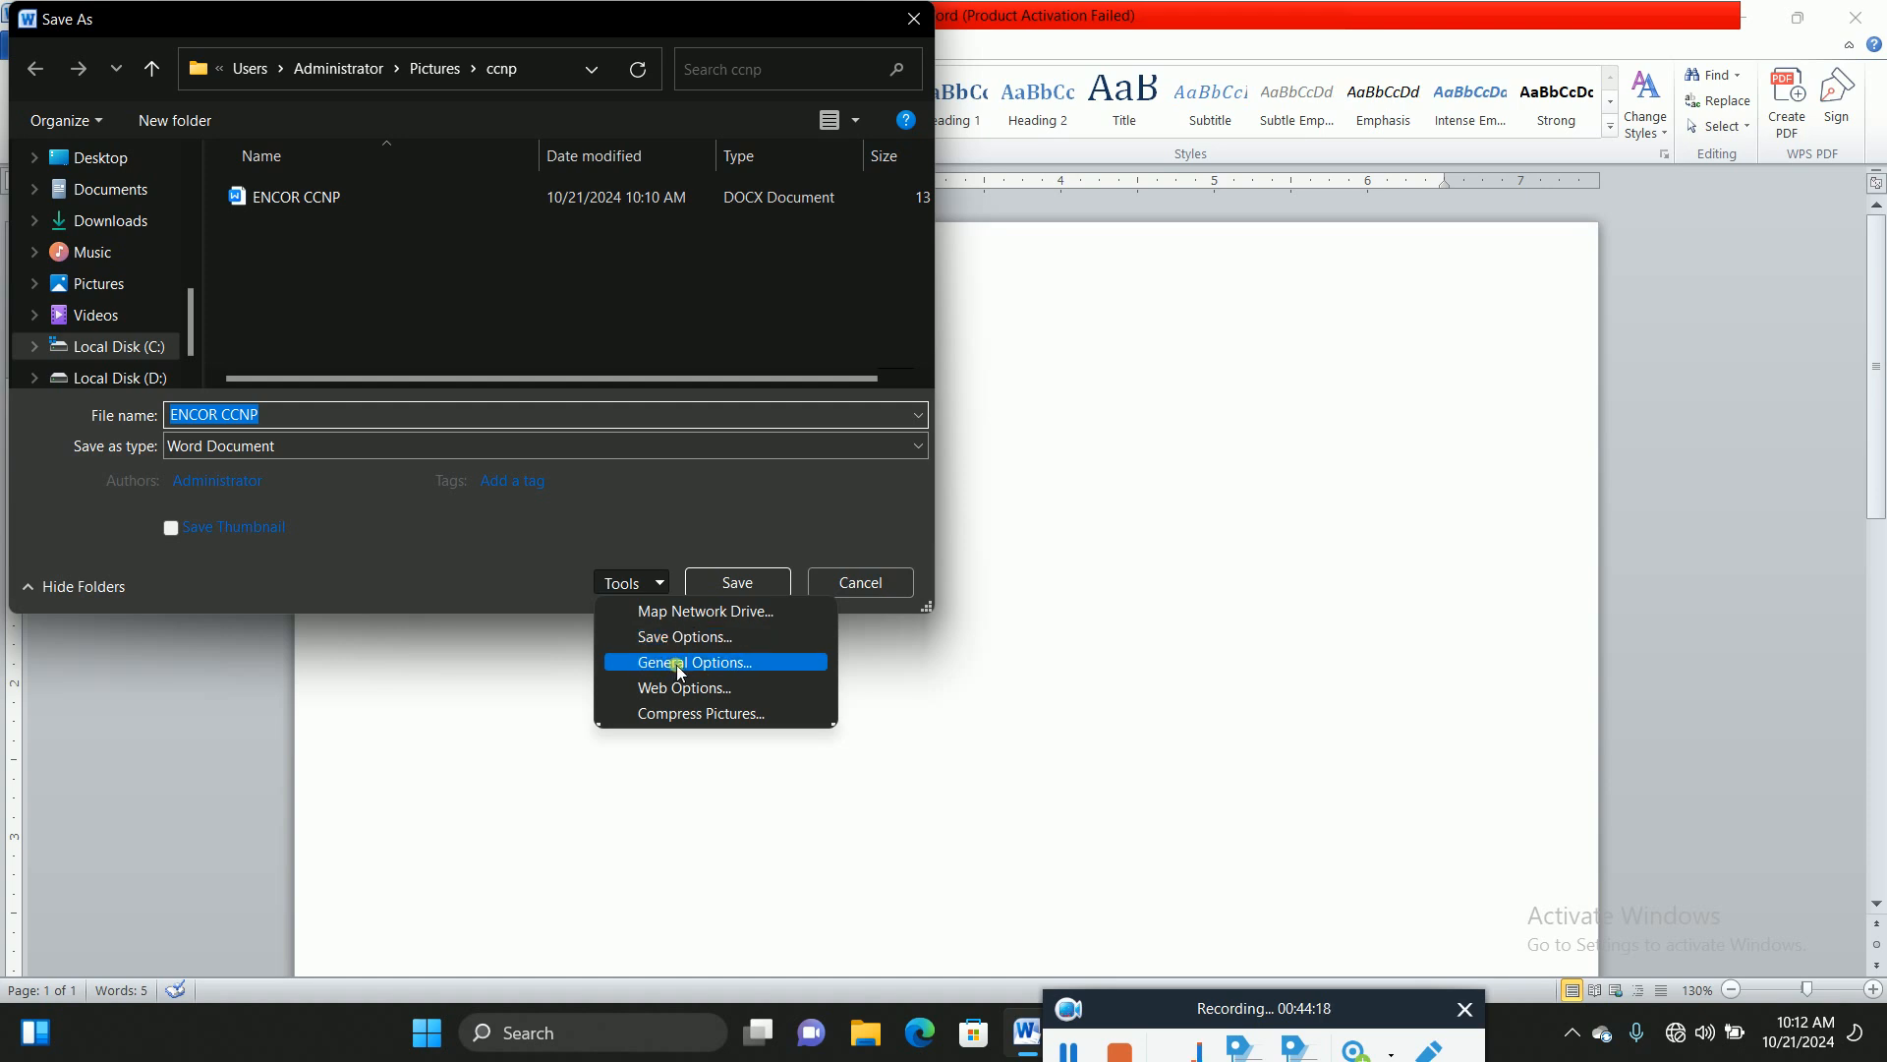
{"action": "left_click", "coordinate": [676, 665]}
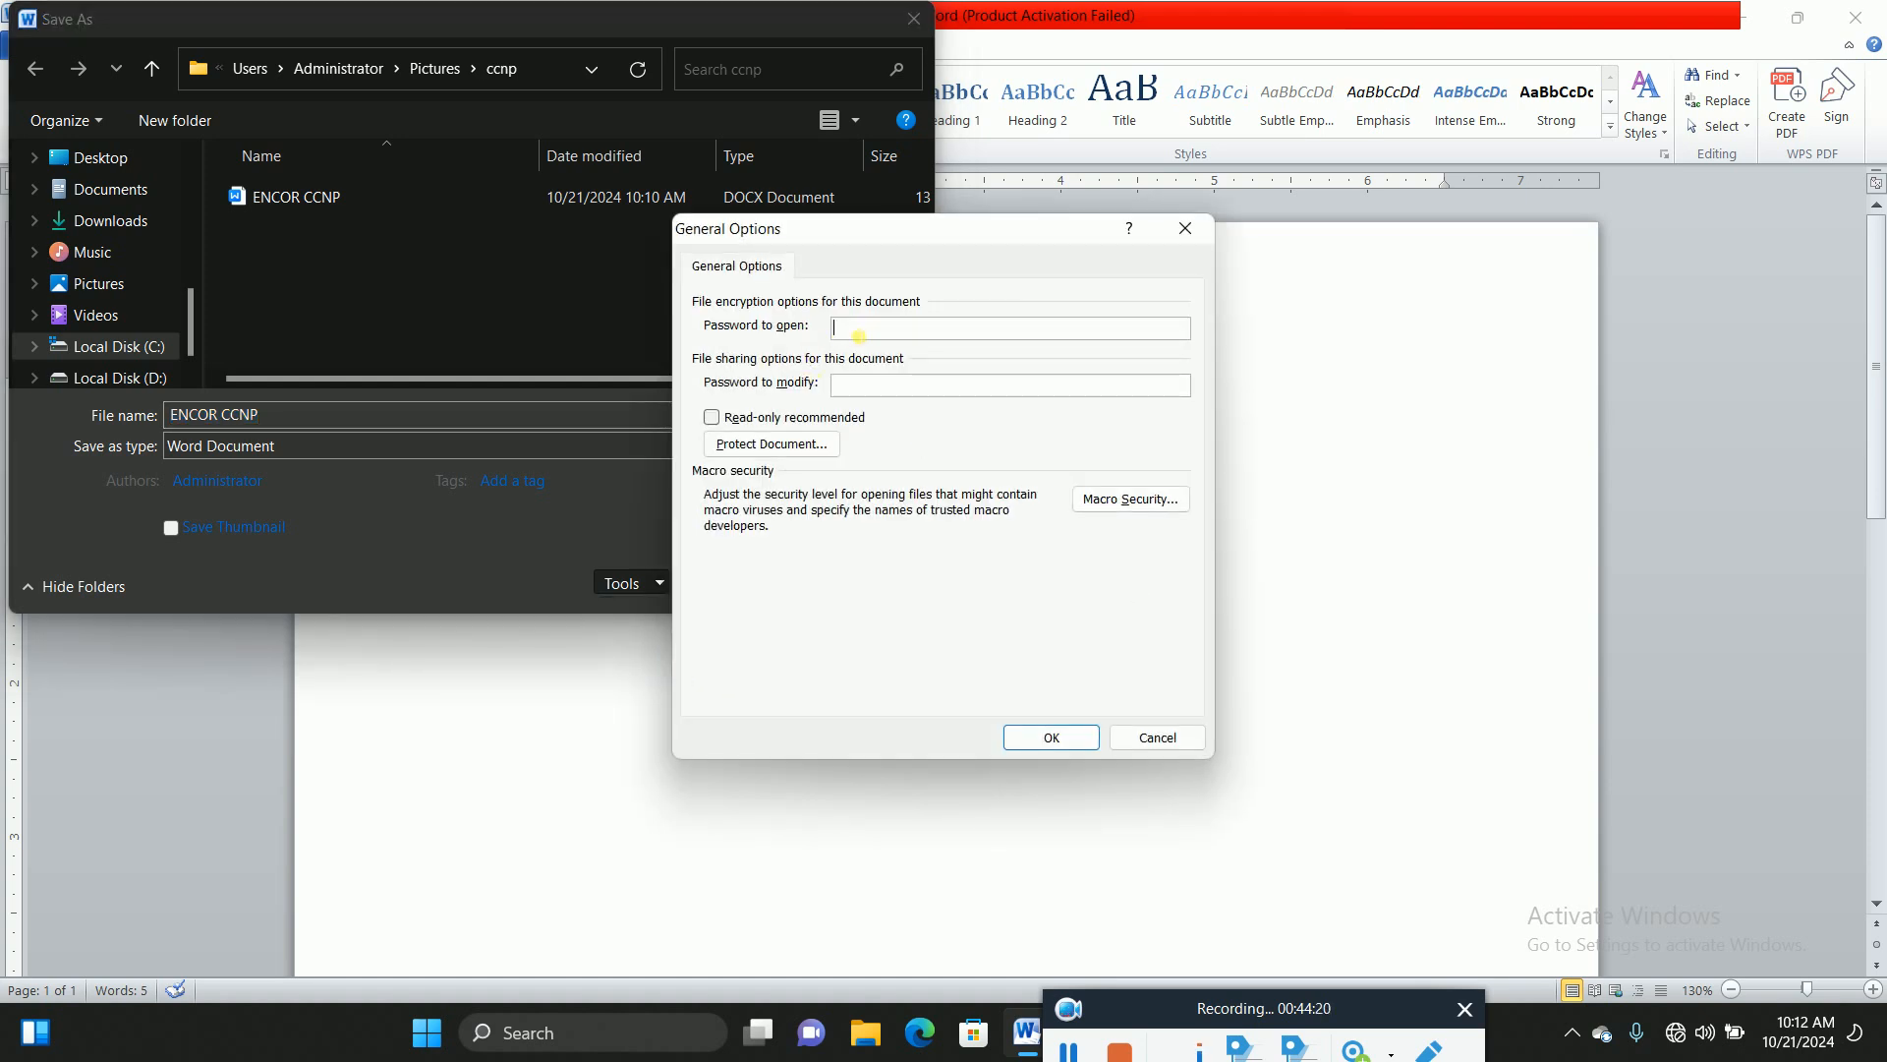
{"action": "type", "text": "1234567890"}
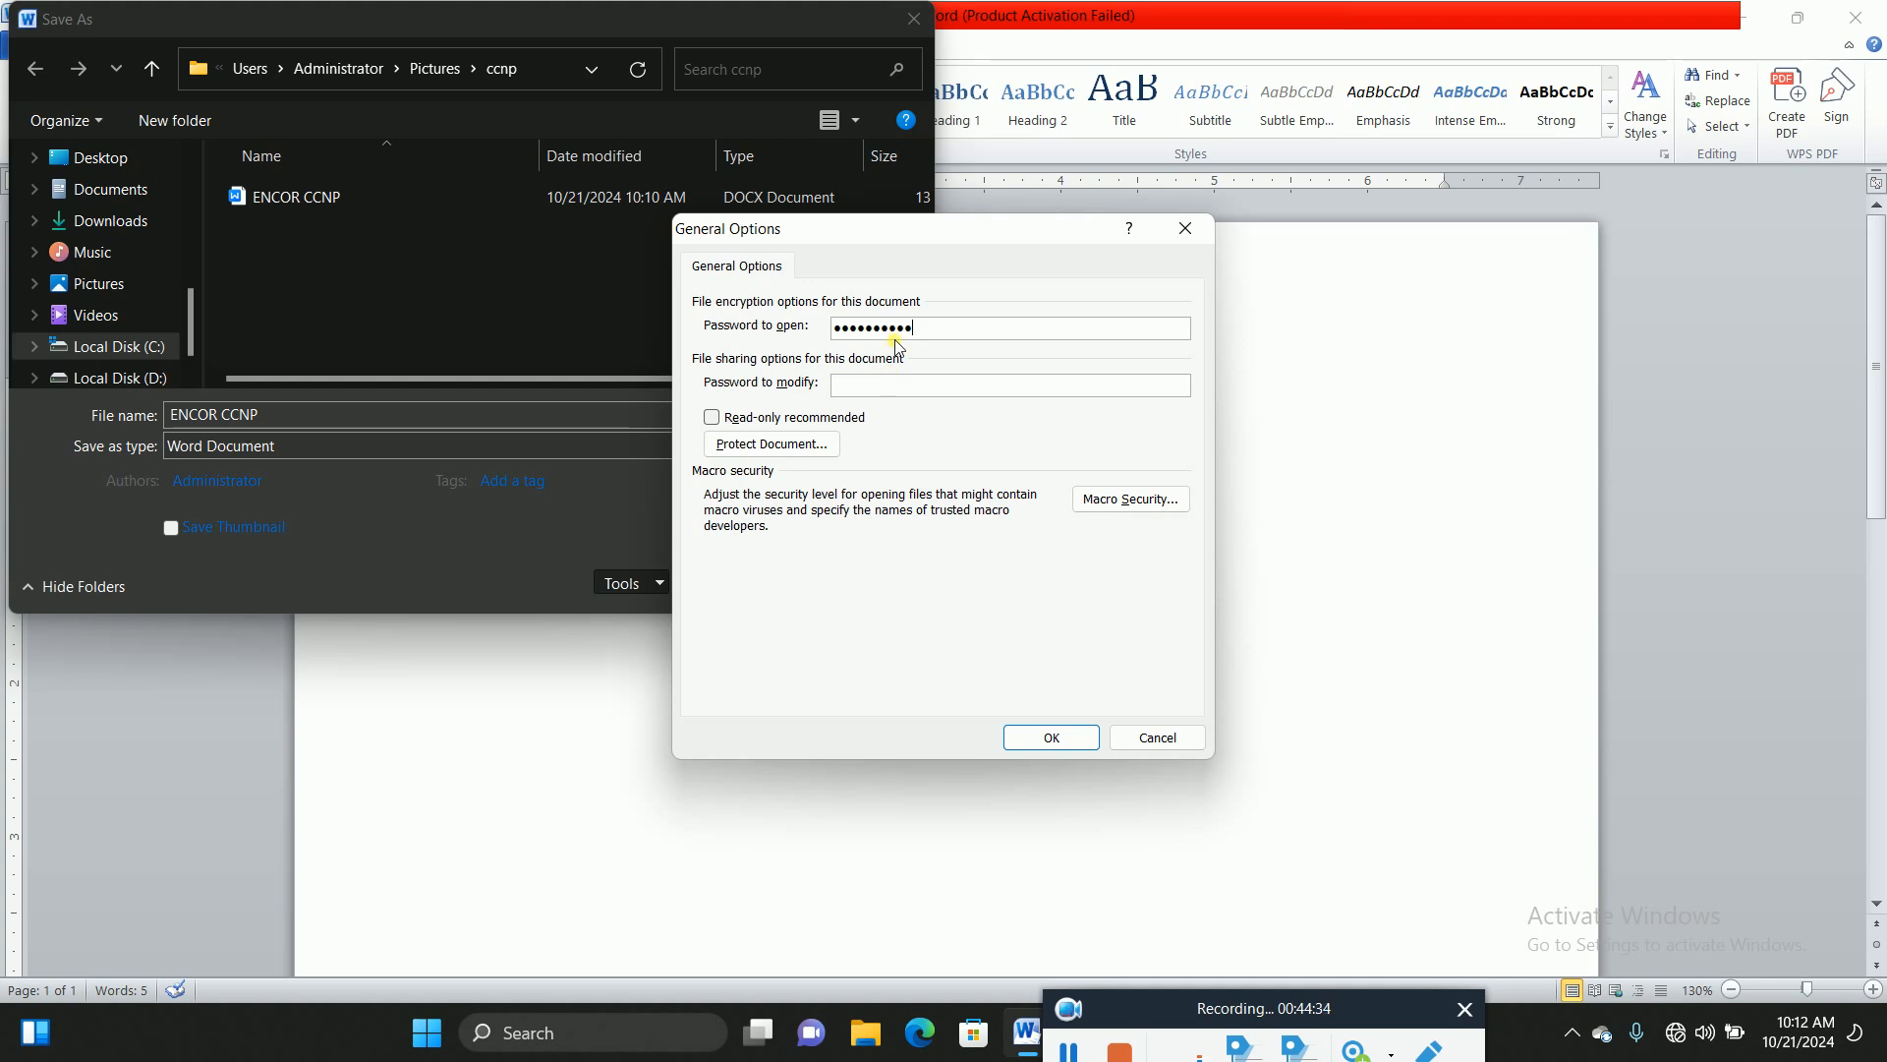
{"action": "left_click", "coordinate": [900, 391]}
{"action": "type", "text": "1234567890"}
{"action": "left_click", "coordinate": [1037, 729]}
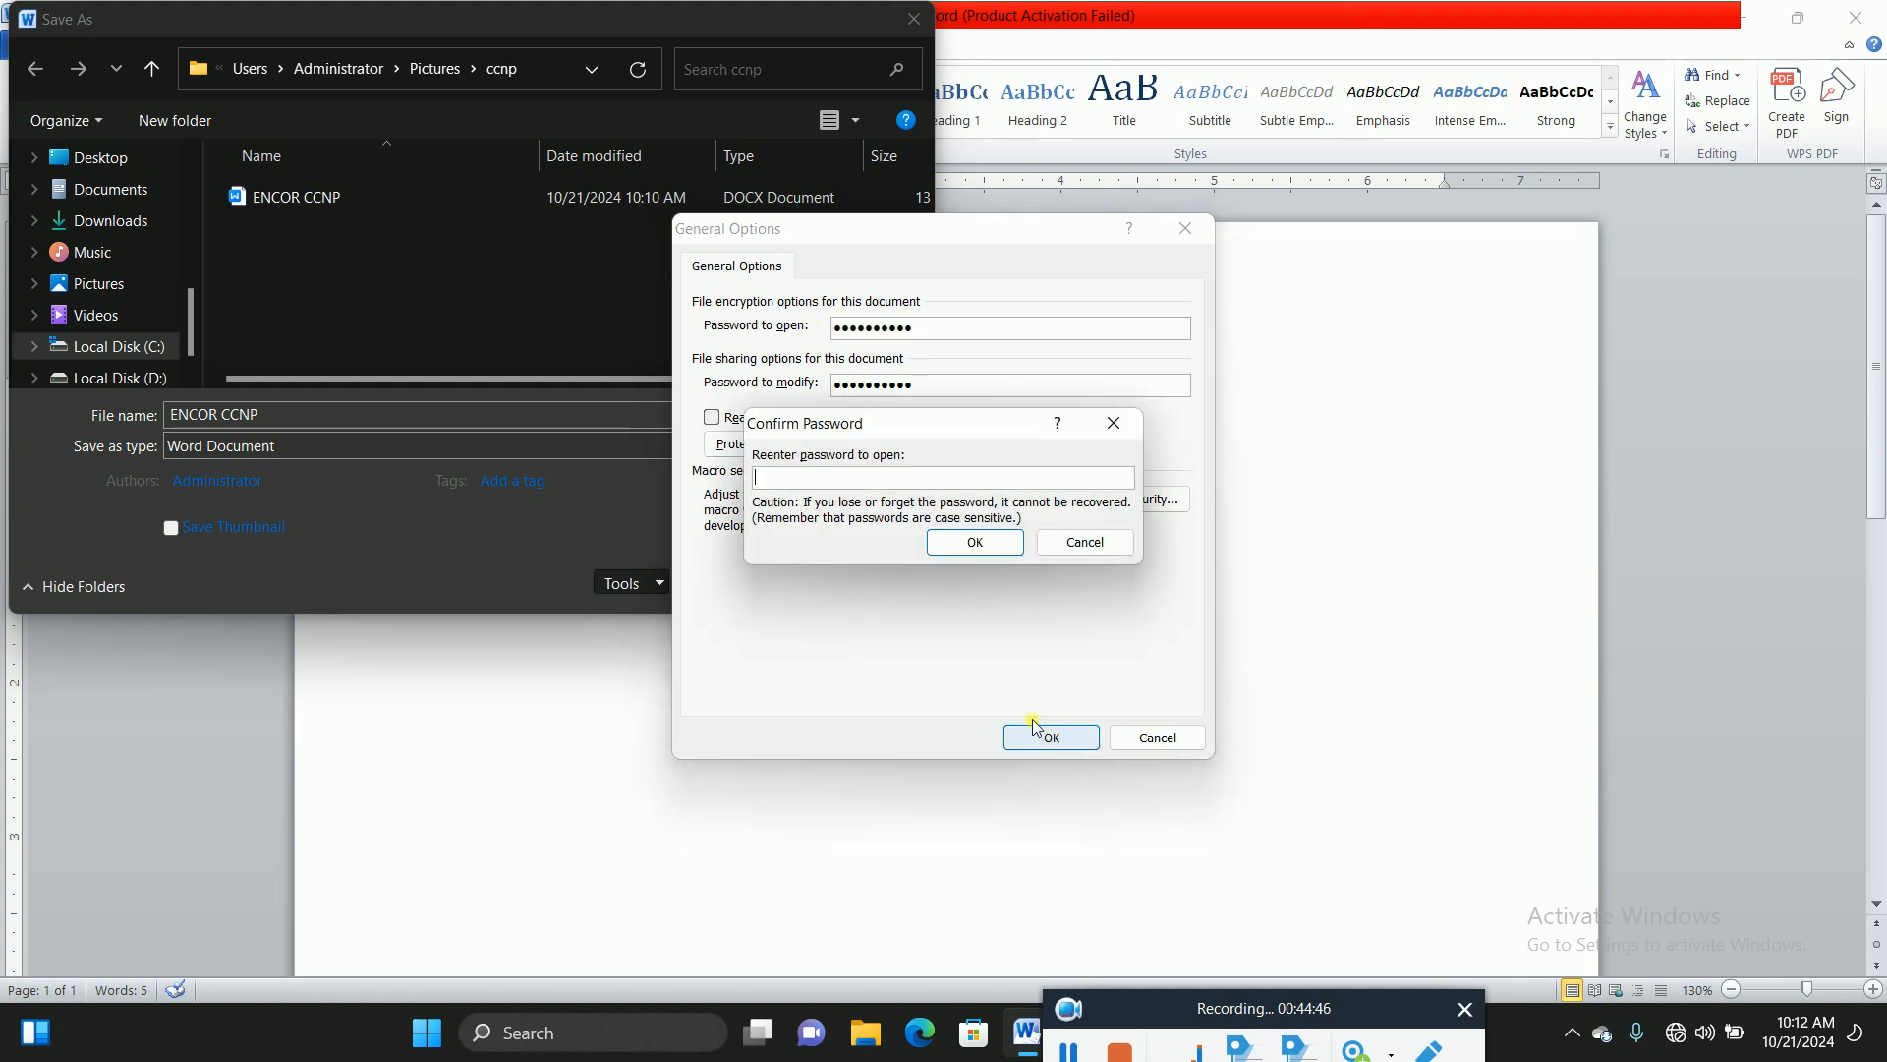
Step: Re-enter both passwords in the Confirm Password prompts
{"action": "type", "text": "12345"}
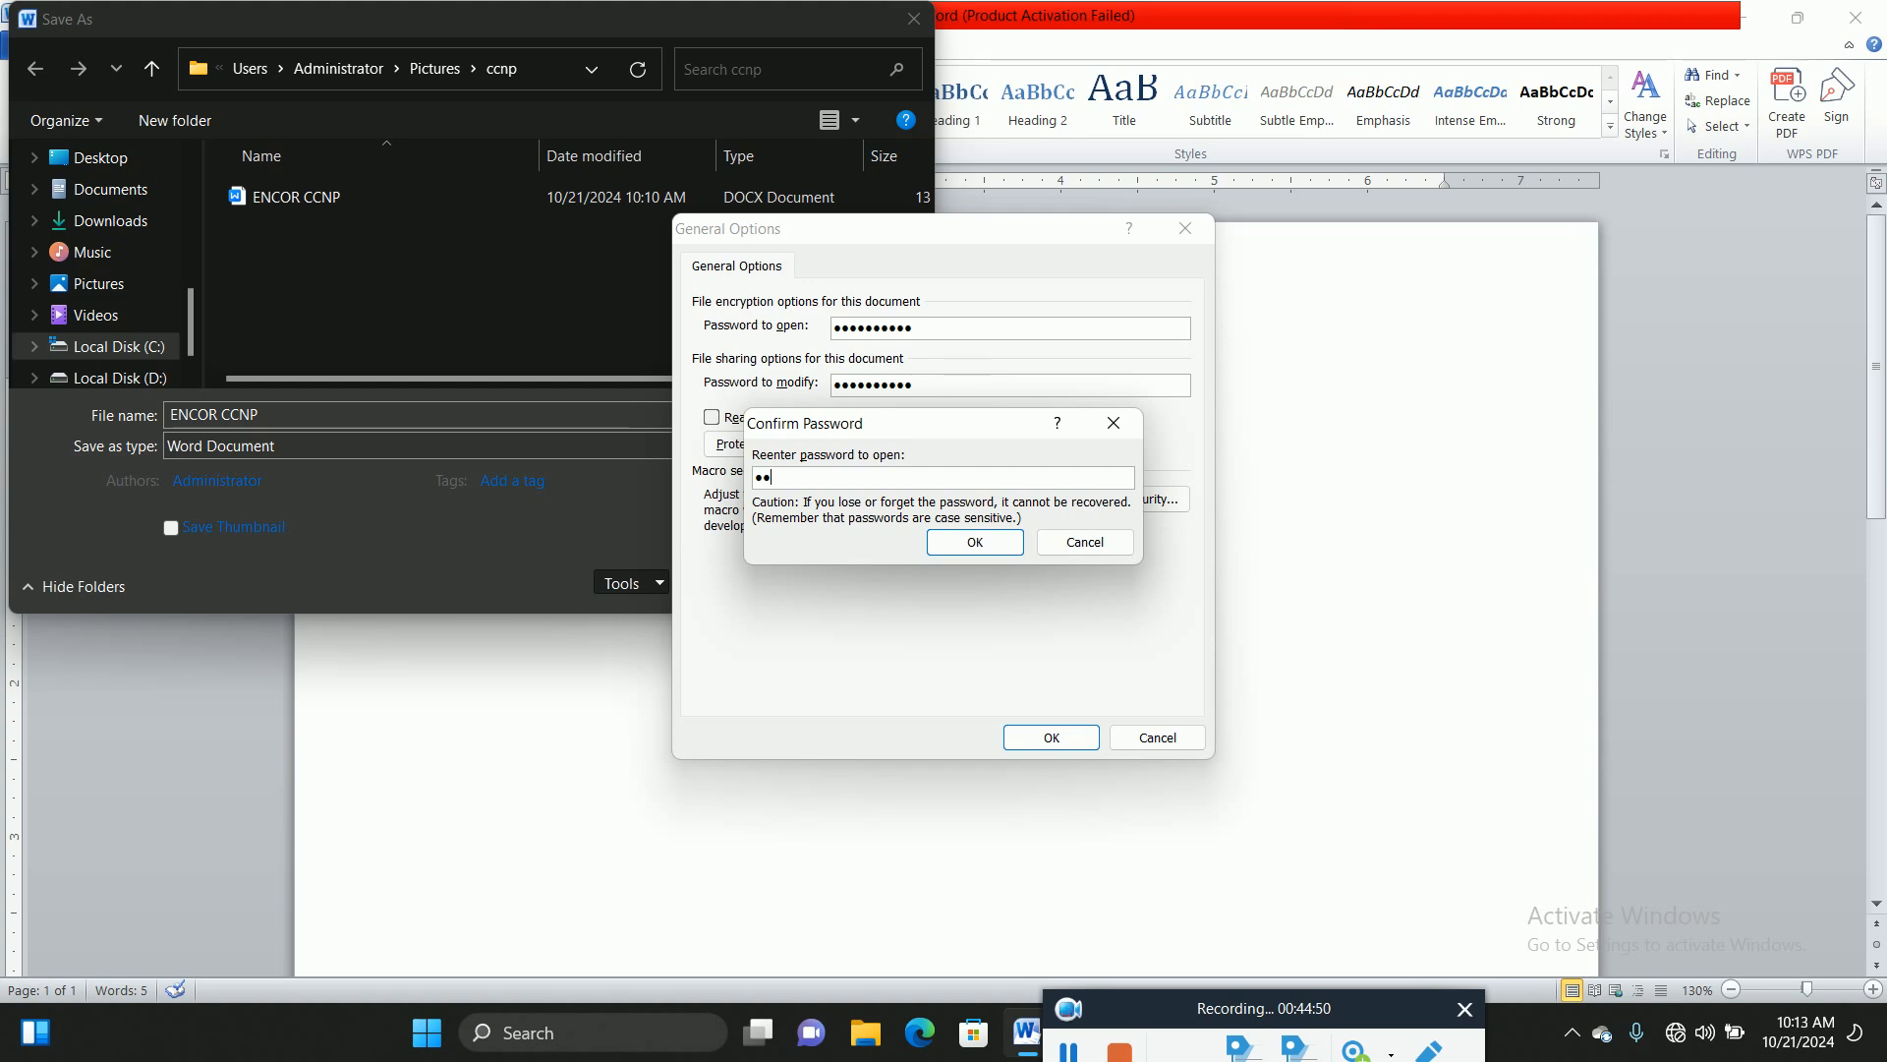
{"action": "type", "text": "67890"}
{"action": "left_click", "coordinate": [973, 543]}
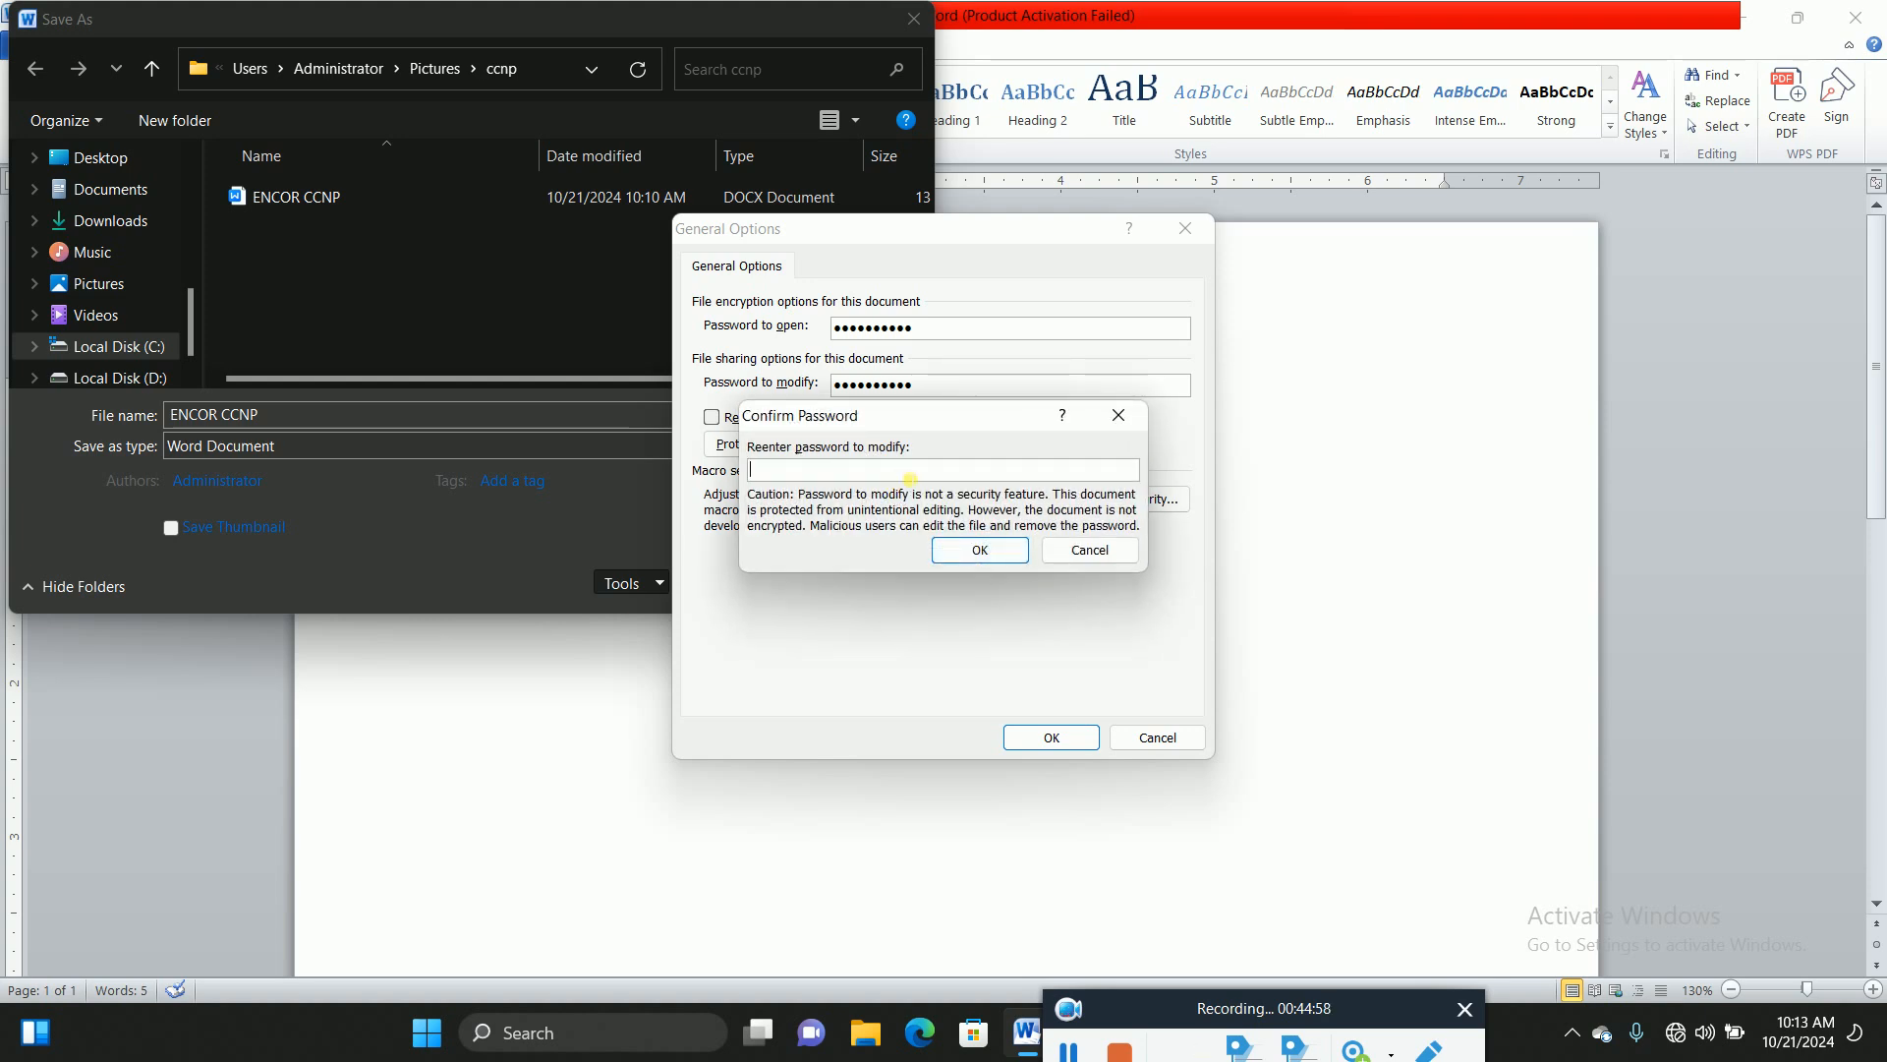
{"action": "type", "text": "cisco12345"}
{"action": "left_click", "coordinate": [980, 550]}
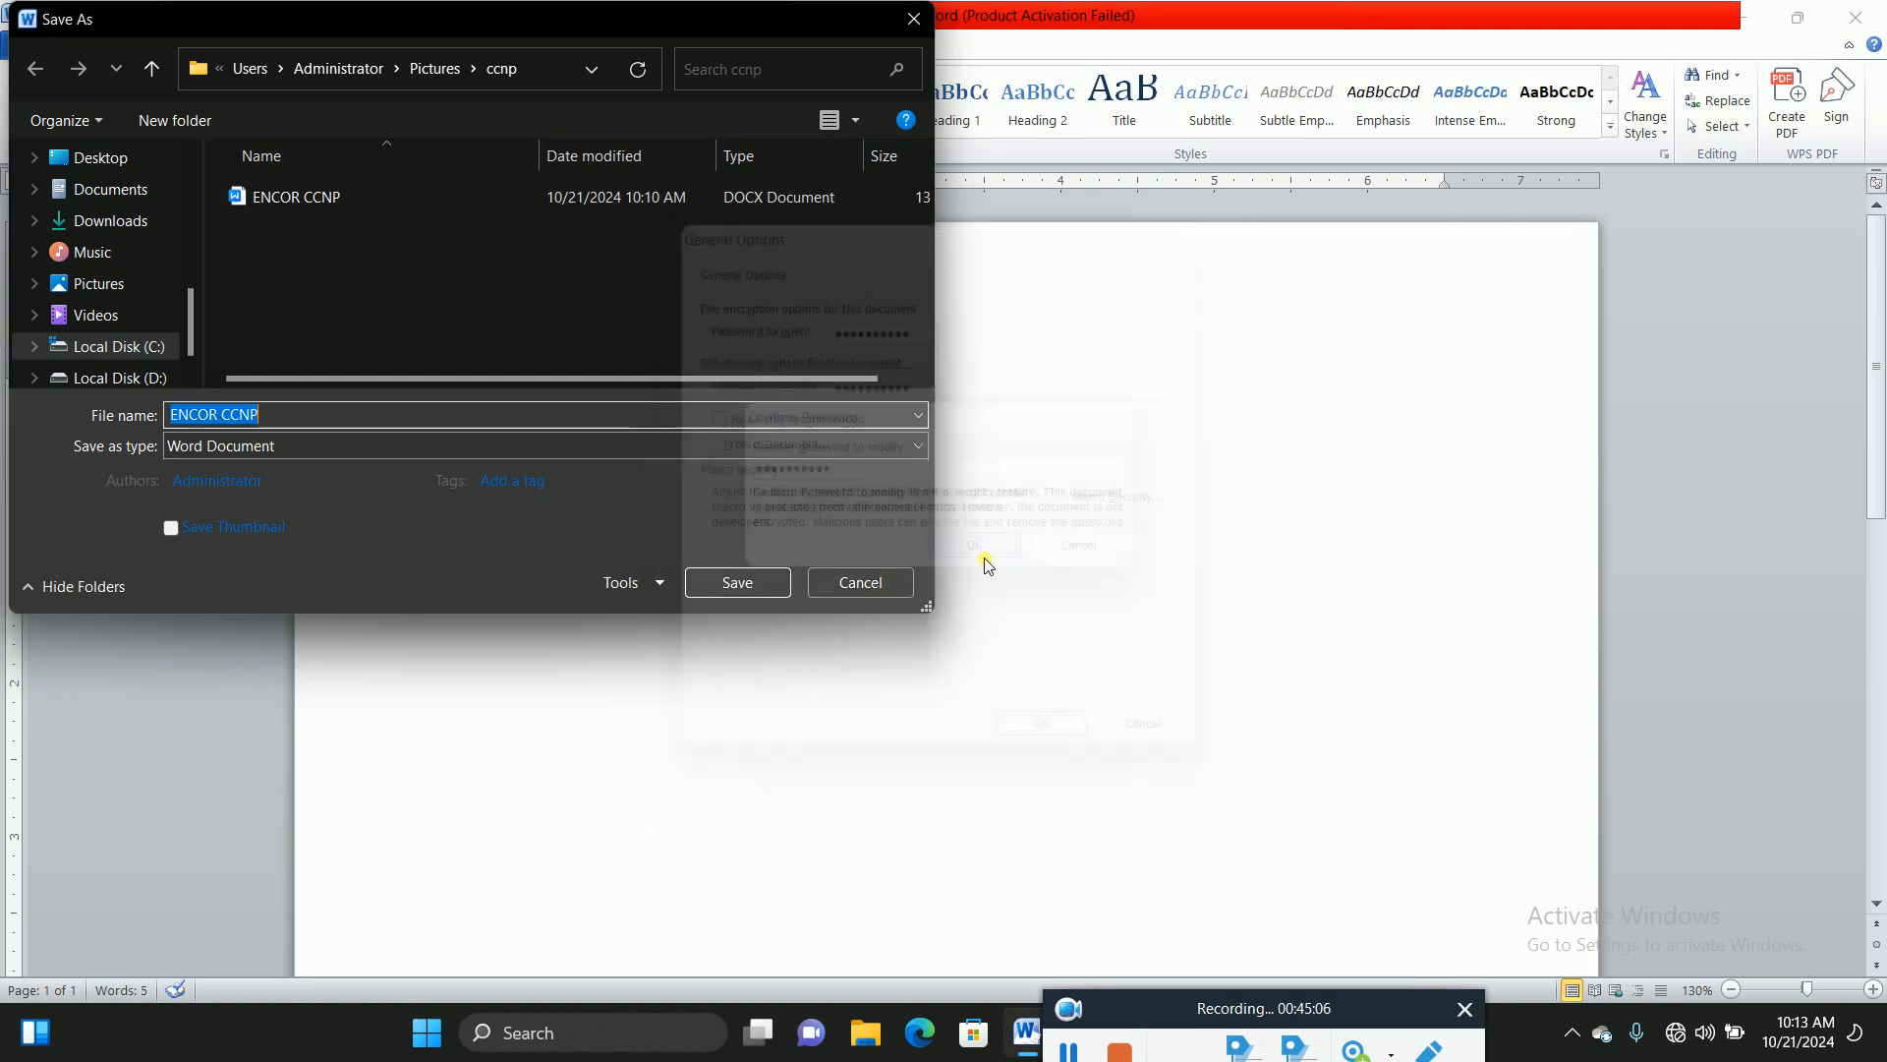
Step: Save the password-protected document and locate ENCOR CCNP in Pictures > ccnp in File Explorer
{"action": "left_click", "coordinate": [737, 583]}
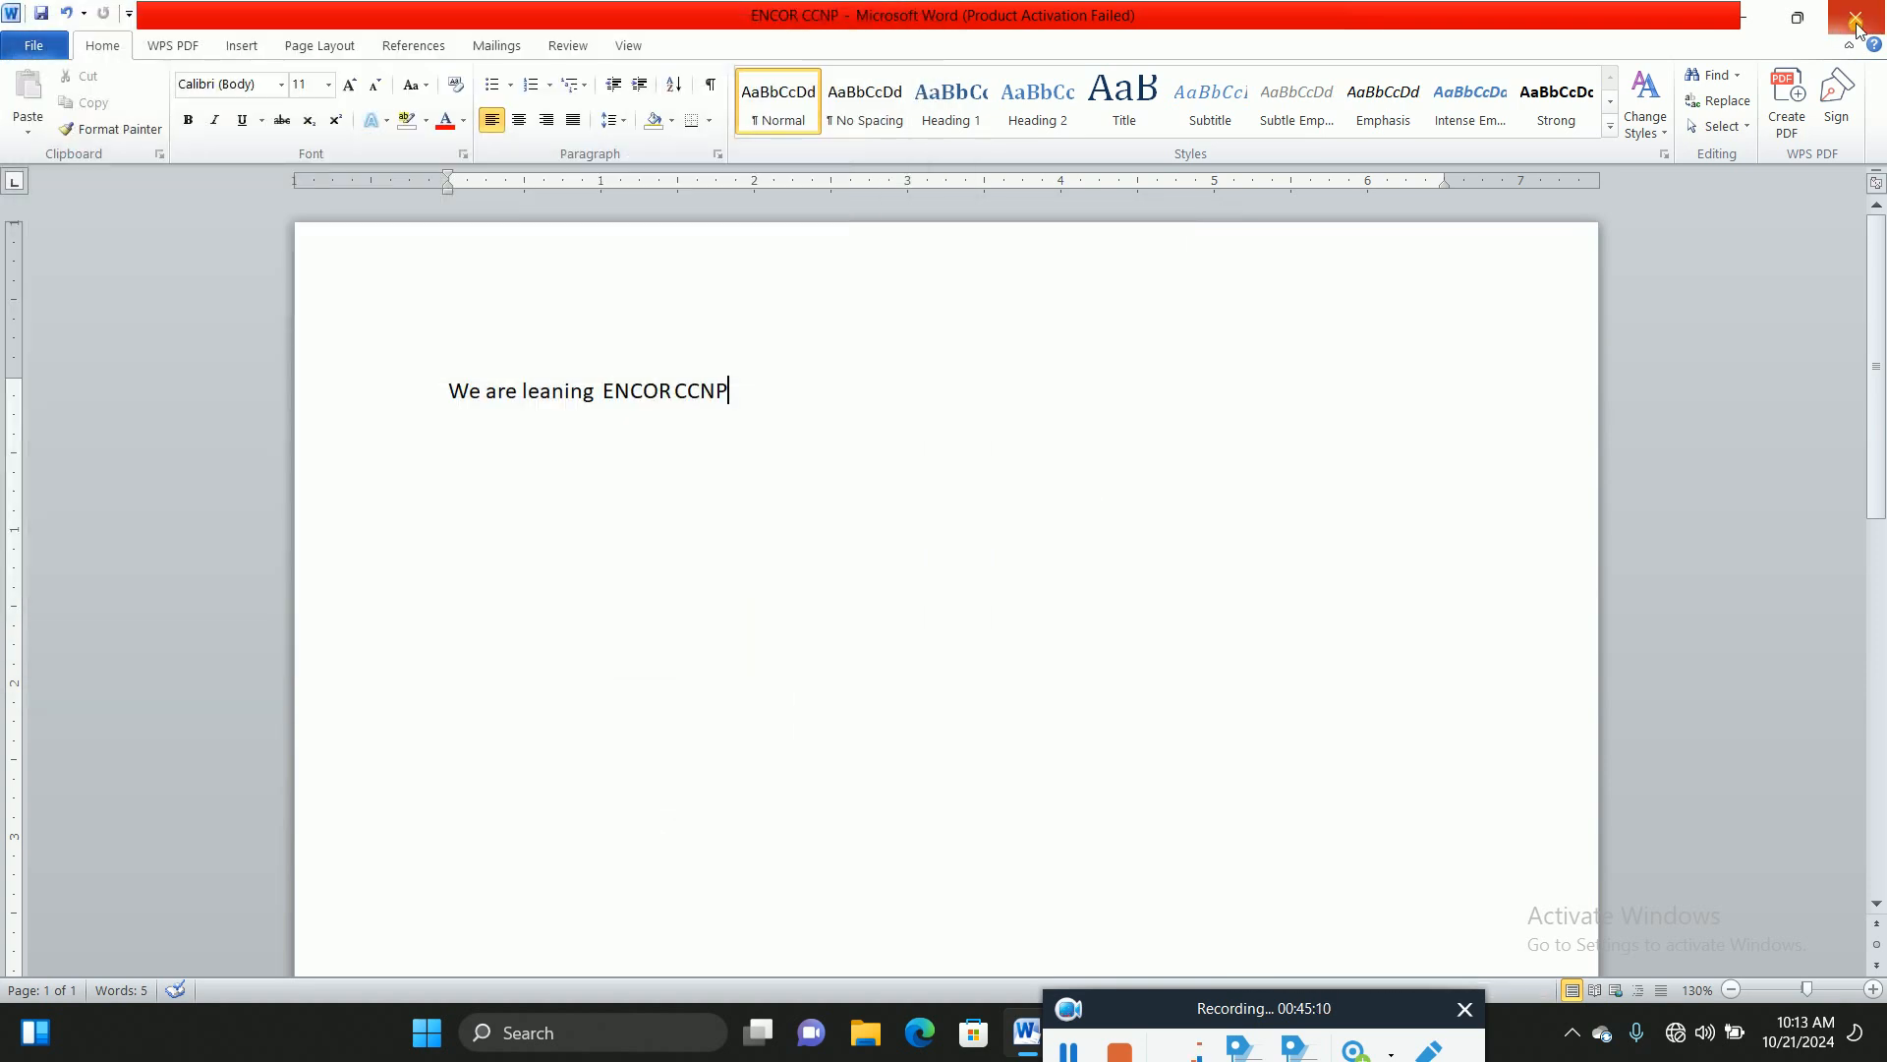
{"action": "left_click", "coordinate": [1742, 15]}
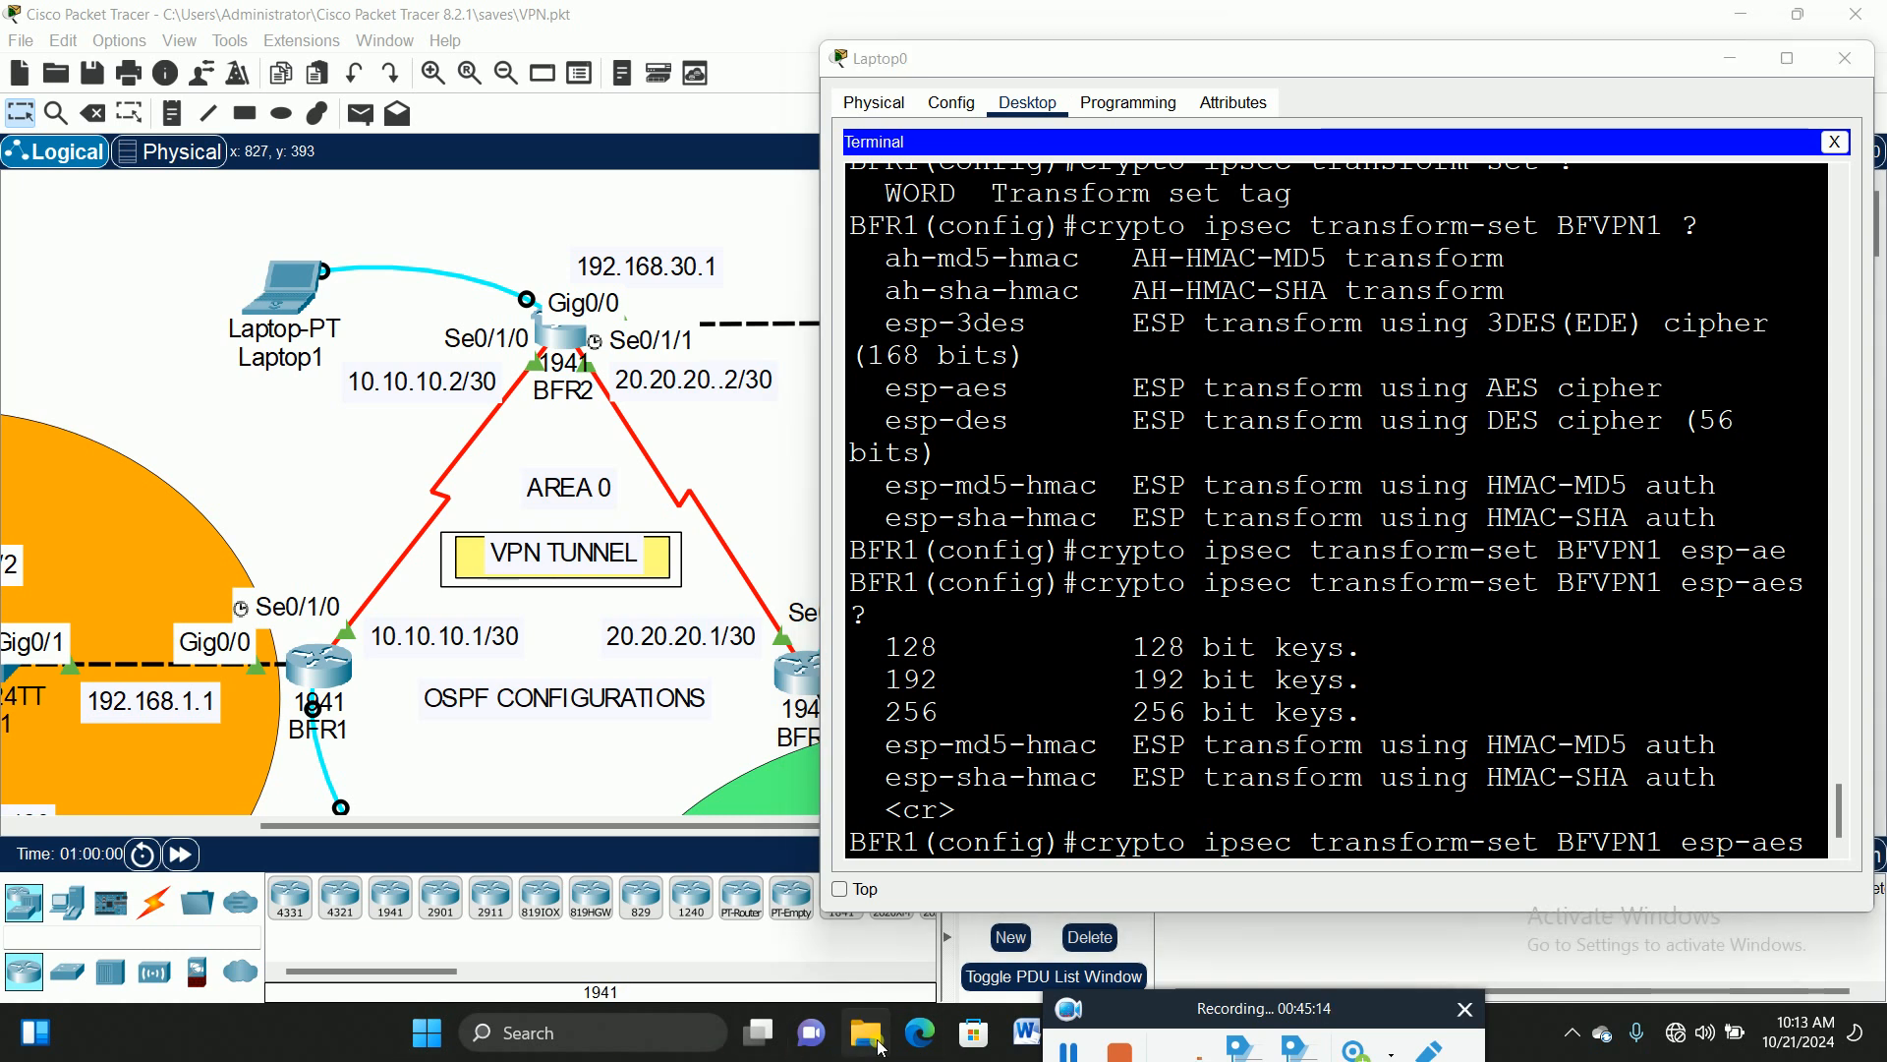
{"action": "key", "text": "super+e"}
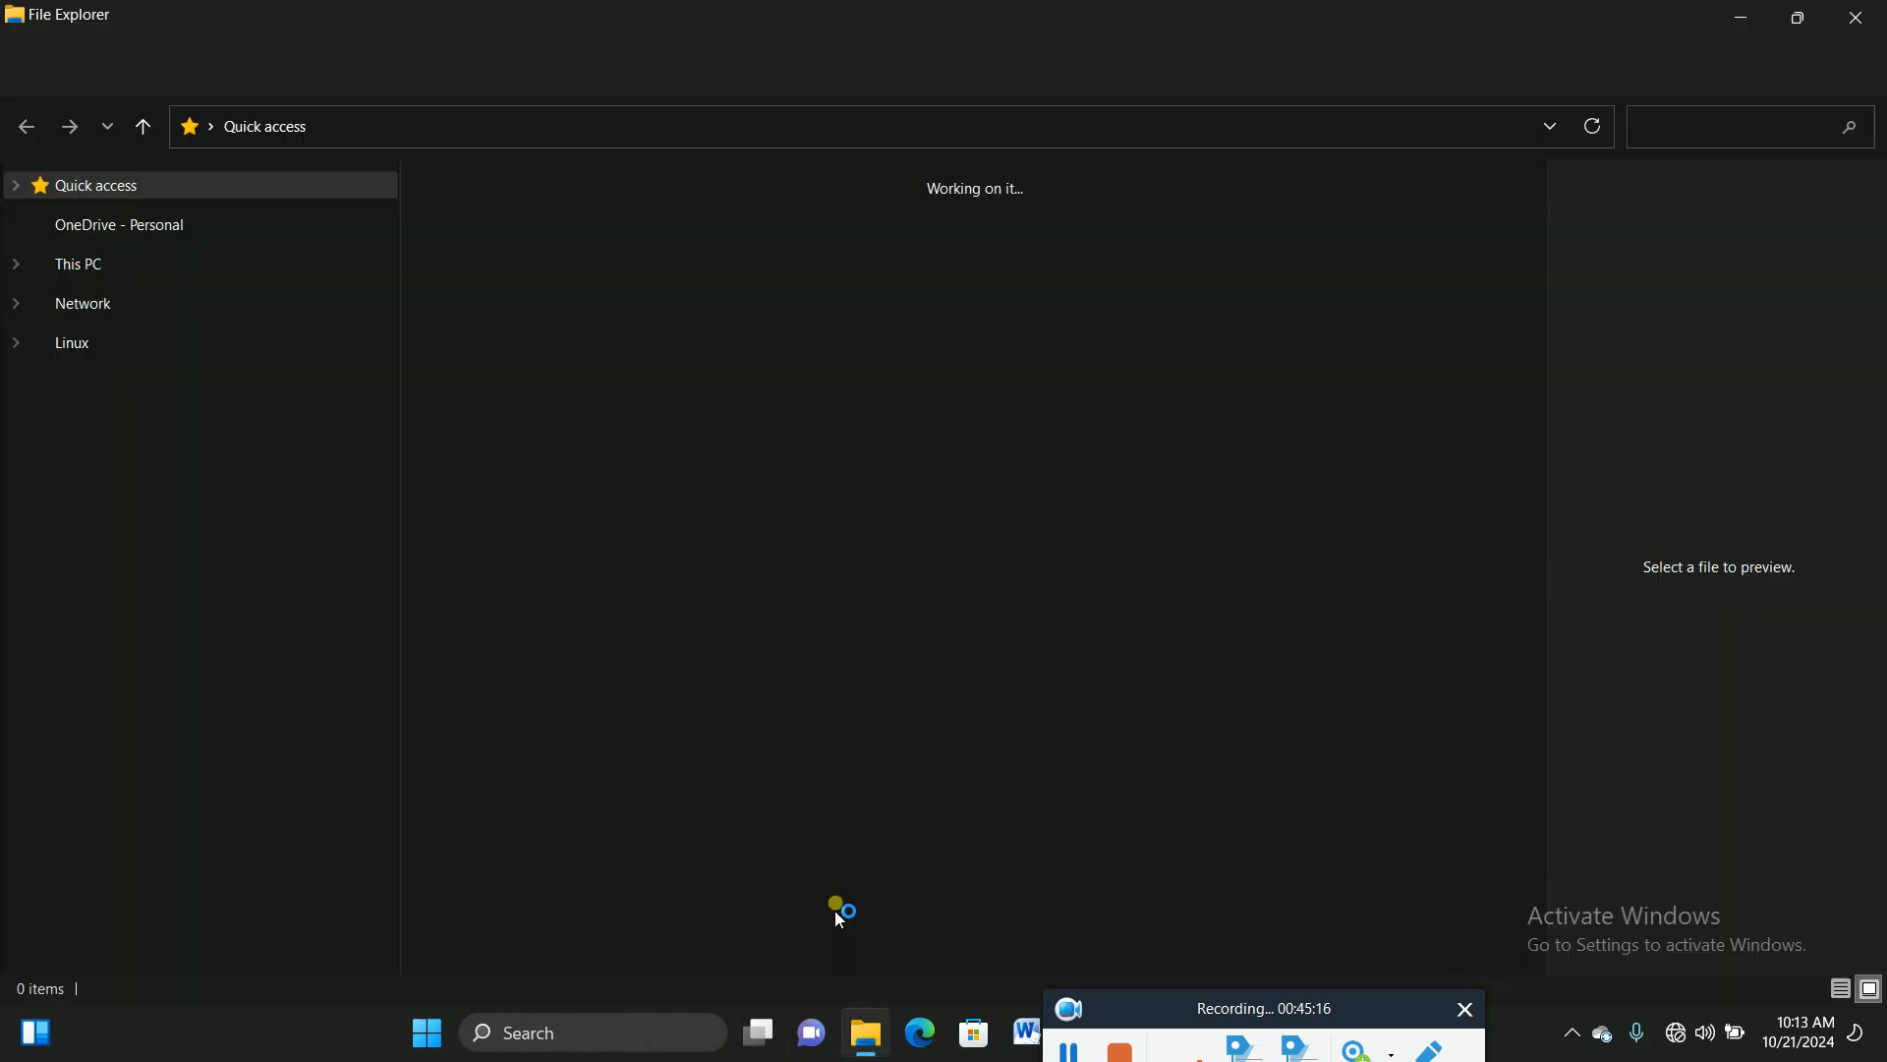
{"action": "left_click", "coordinate": [99, 329]}
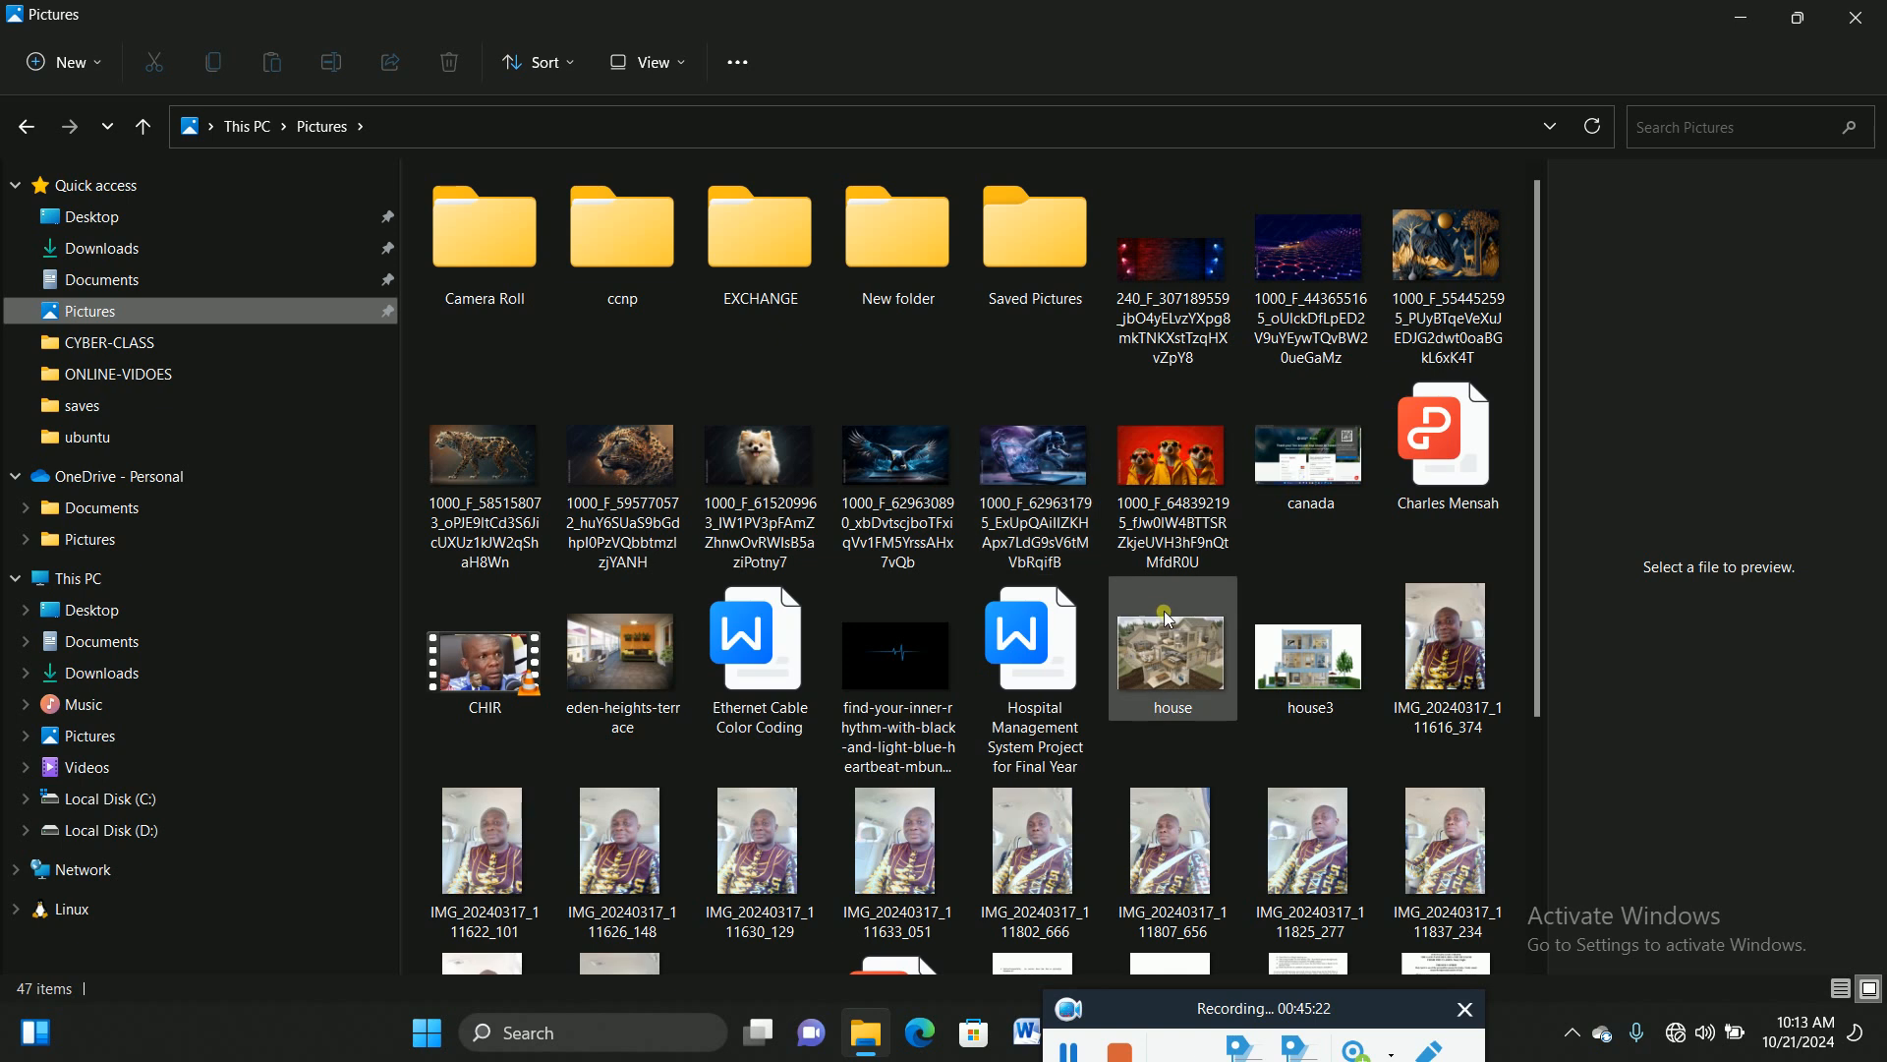
{"action": "left_click", "coordinate": [616, 254]}
{"action": "double_click", "coordinate": [616, 254]}
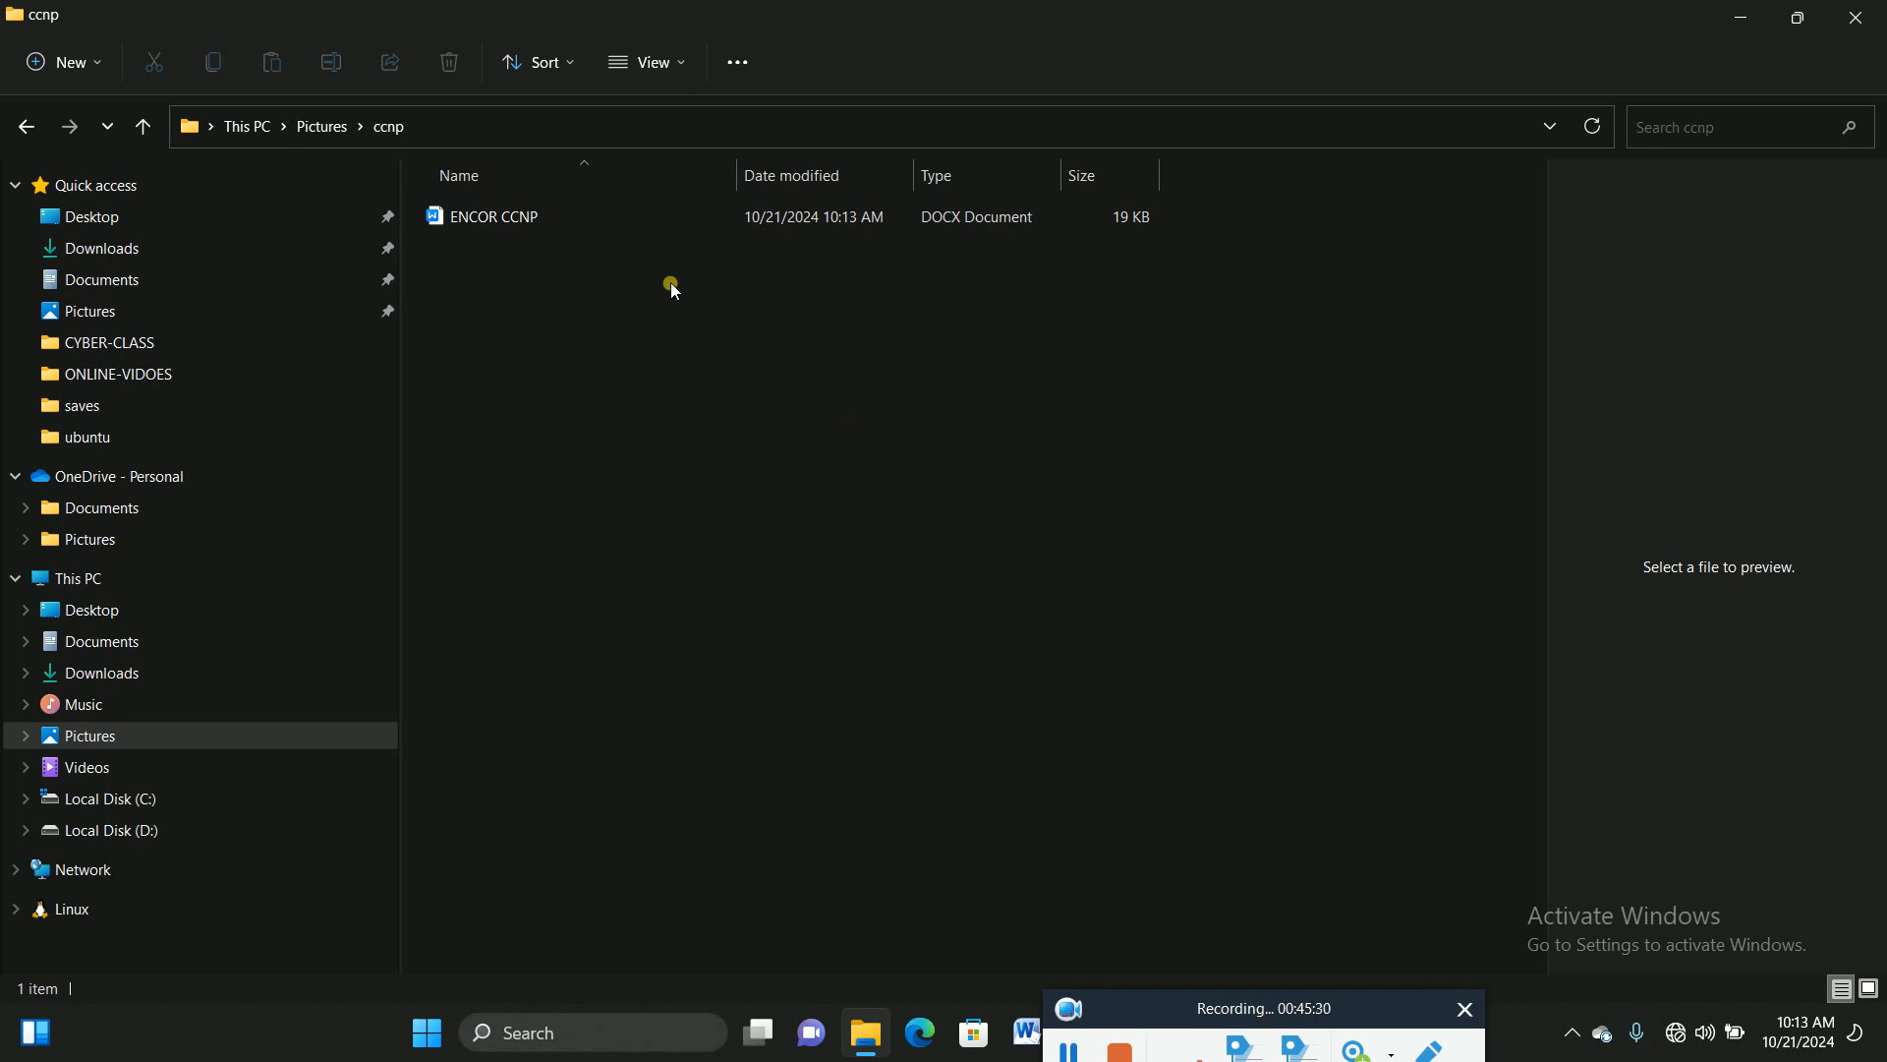
Step: Open ENCOR CCNP.docx in WPS Office and submit an open password, which is rejected as incorrect
{"action": "left_click", "coordinate": [506, 226]}
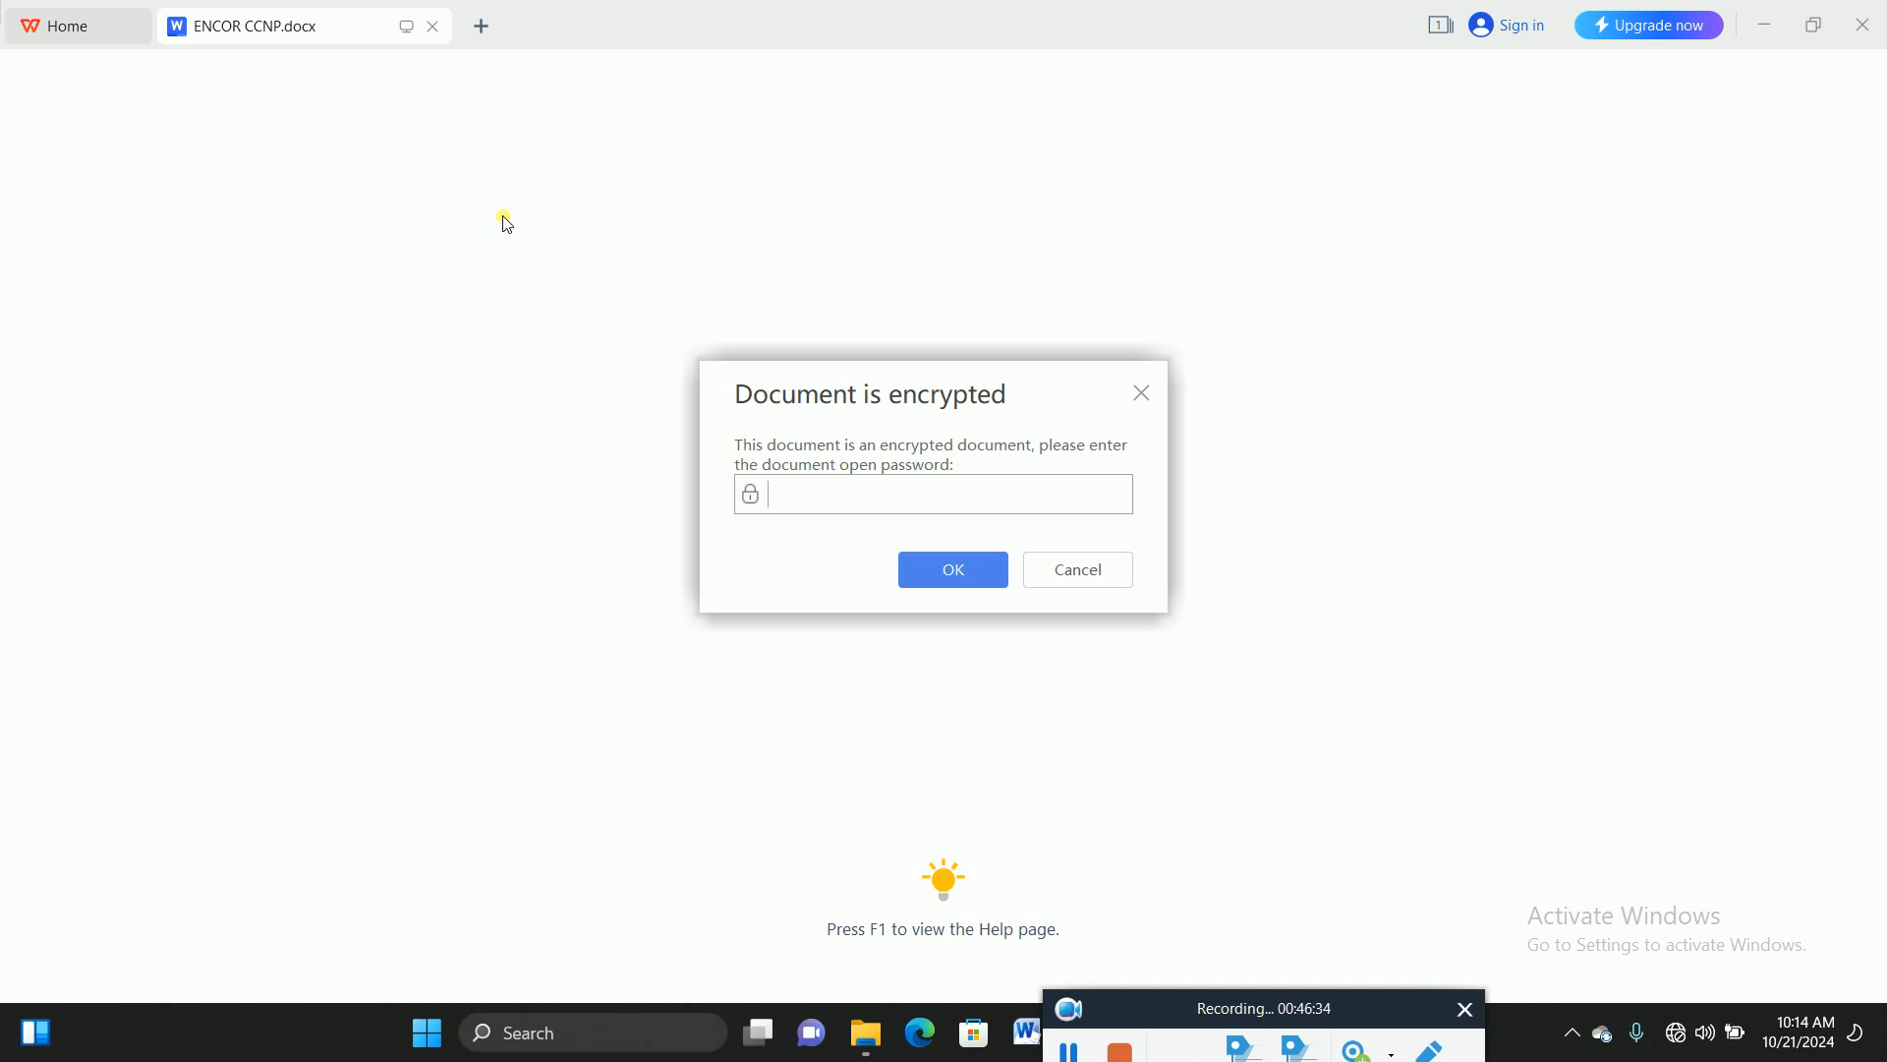
{"action": "type", "text": "********"}
{"action": "key", "text": "Return"}
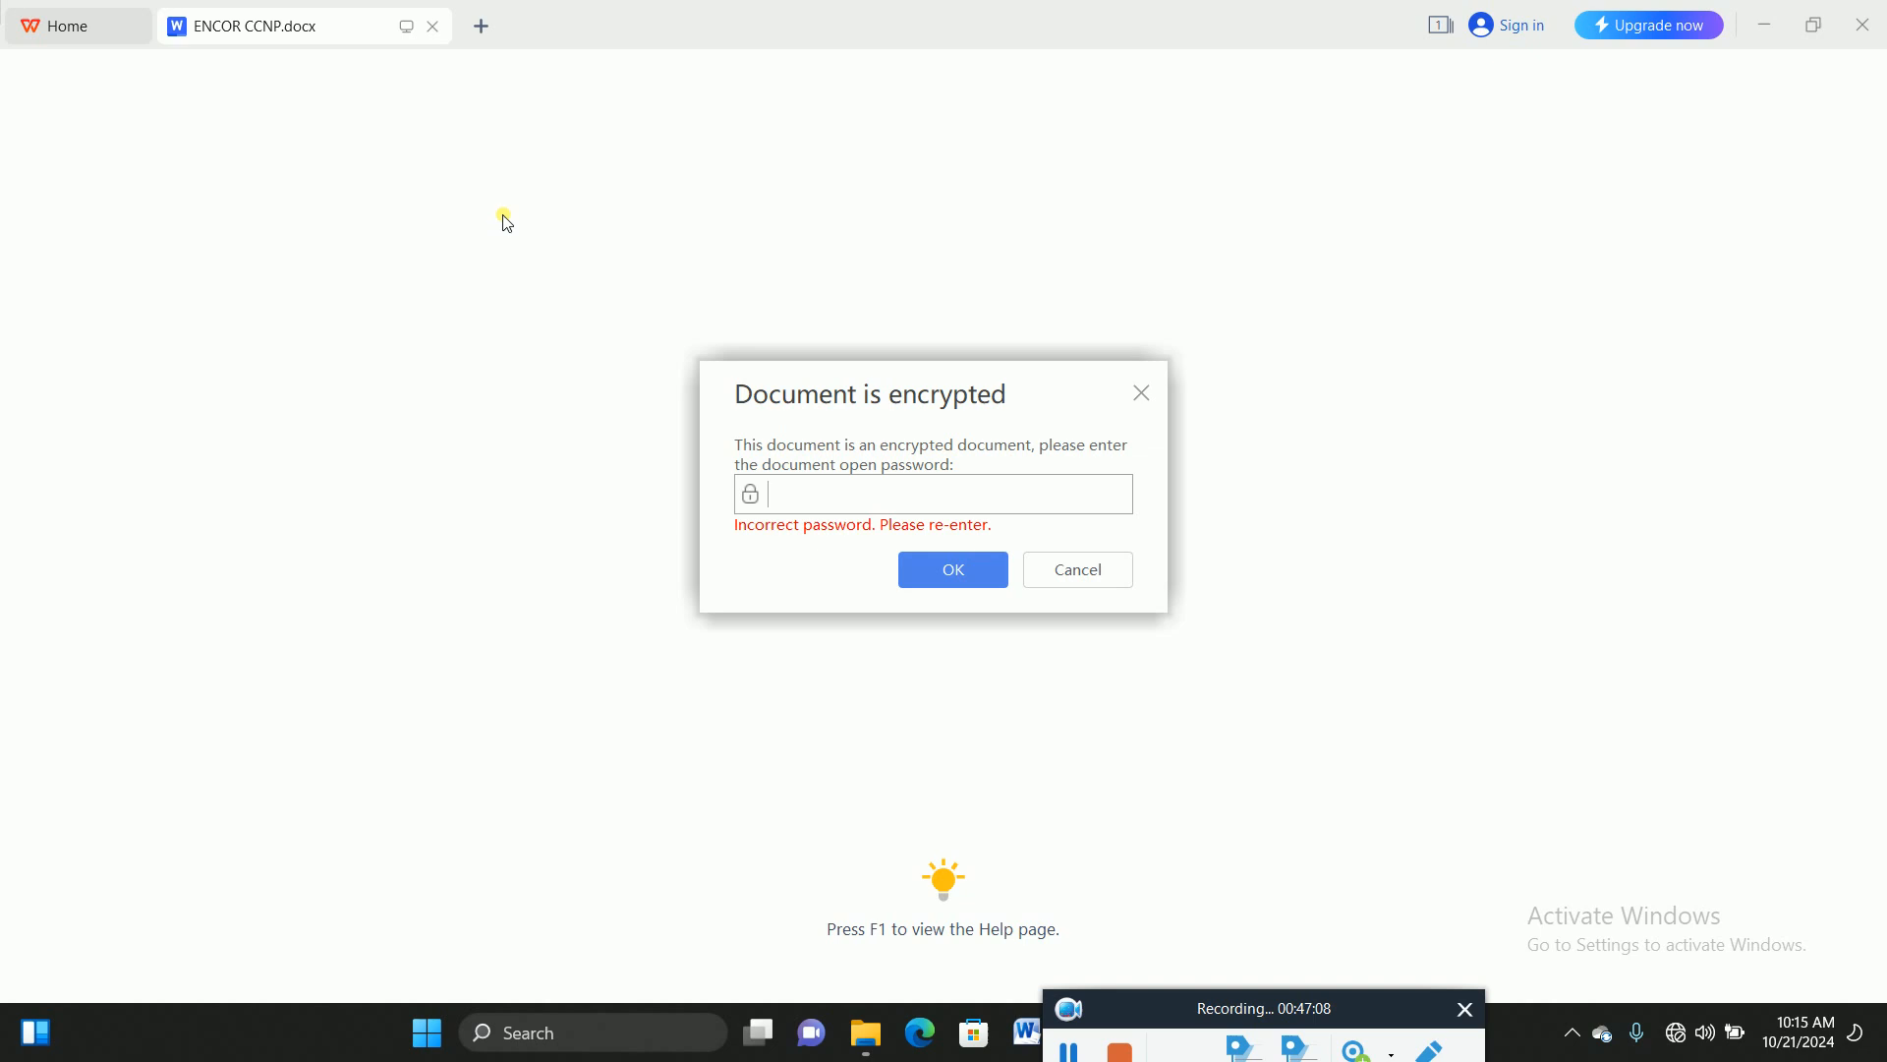
Step: Unlock ENCOR CCNP.docx with its open and editing passwords, then minimise WPS Office
{"action": "type", "text": "*"}
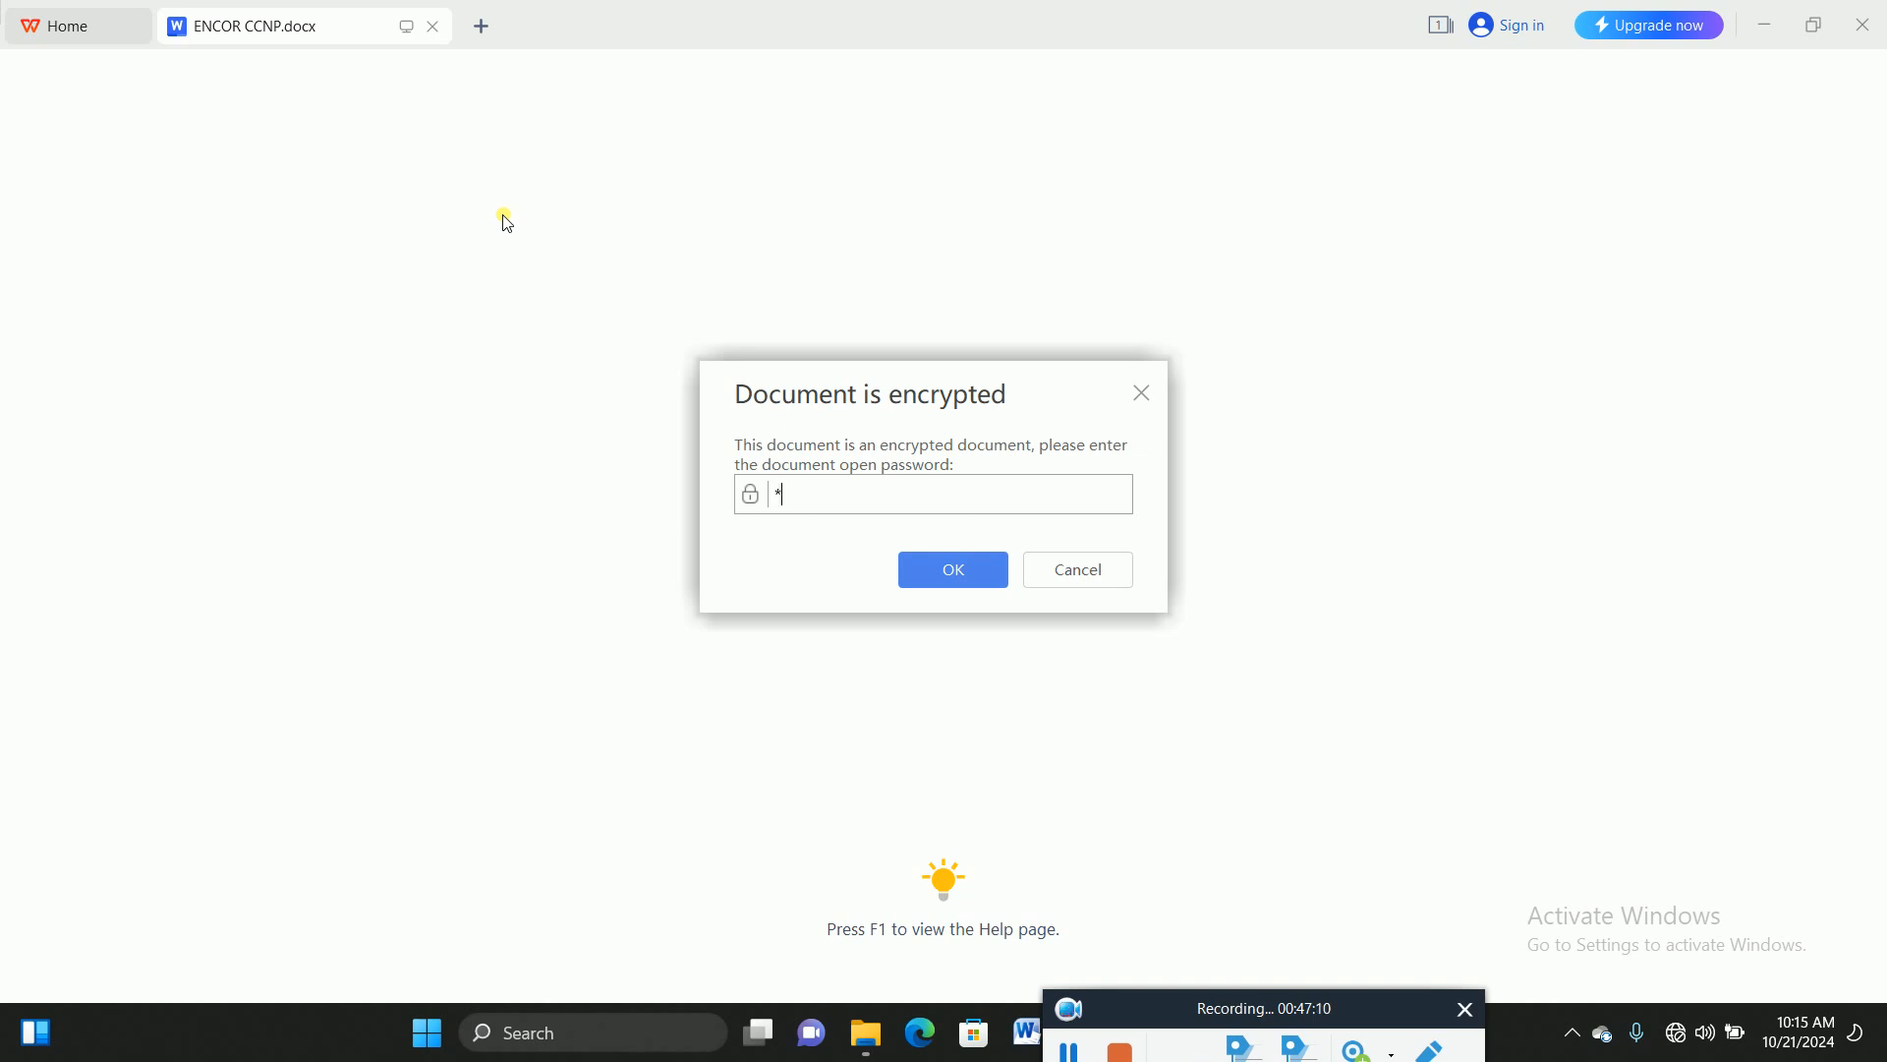
{"action": "type", "text": "*********"}
{"action": "key", "text": "Return"}
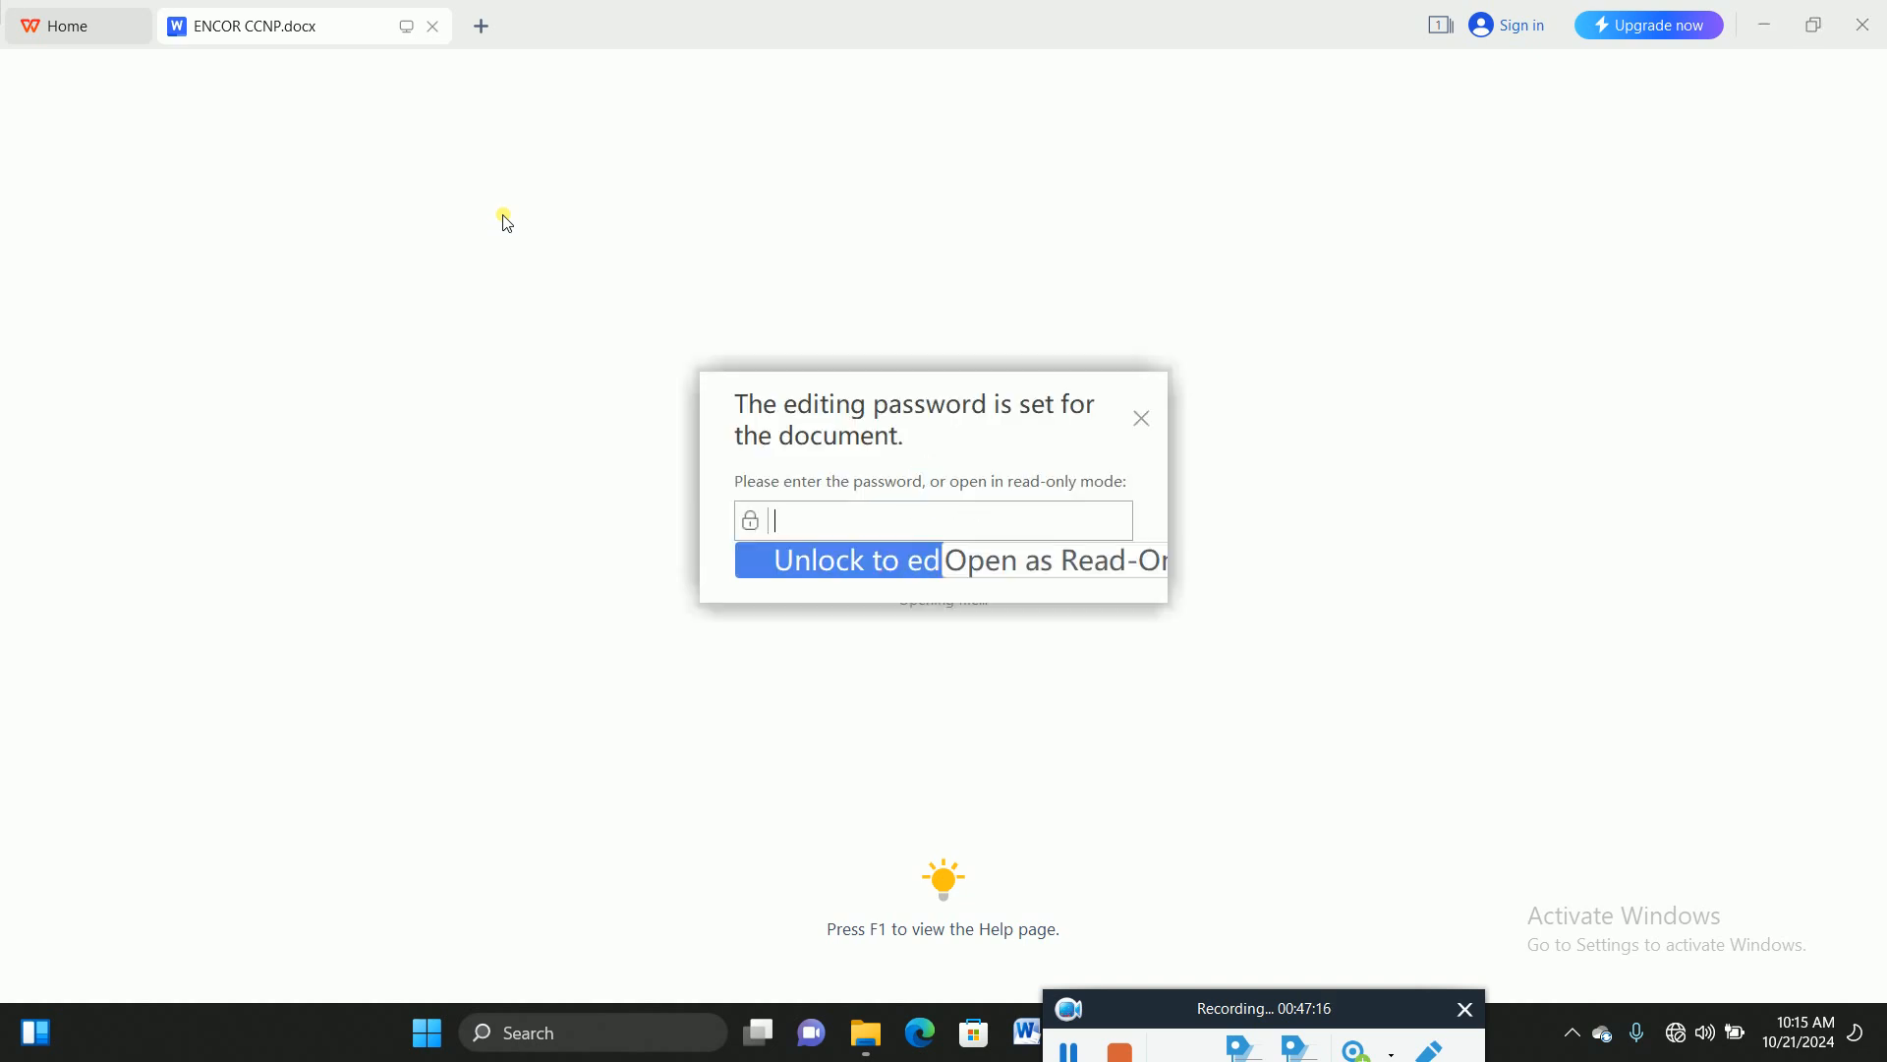
{"action": "type", "text": "***********"}
{"action": "key", "text": "Return"}
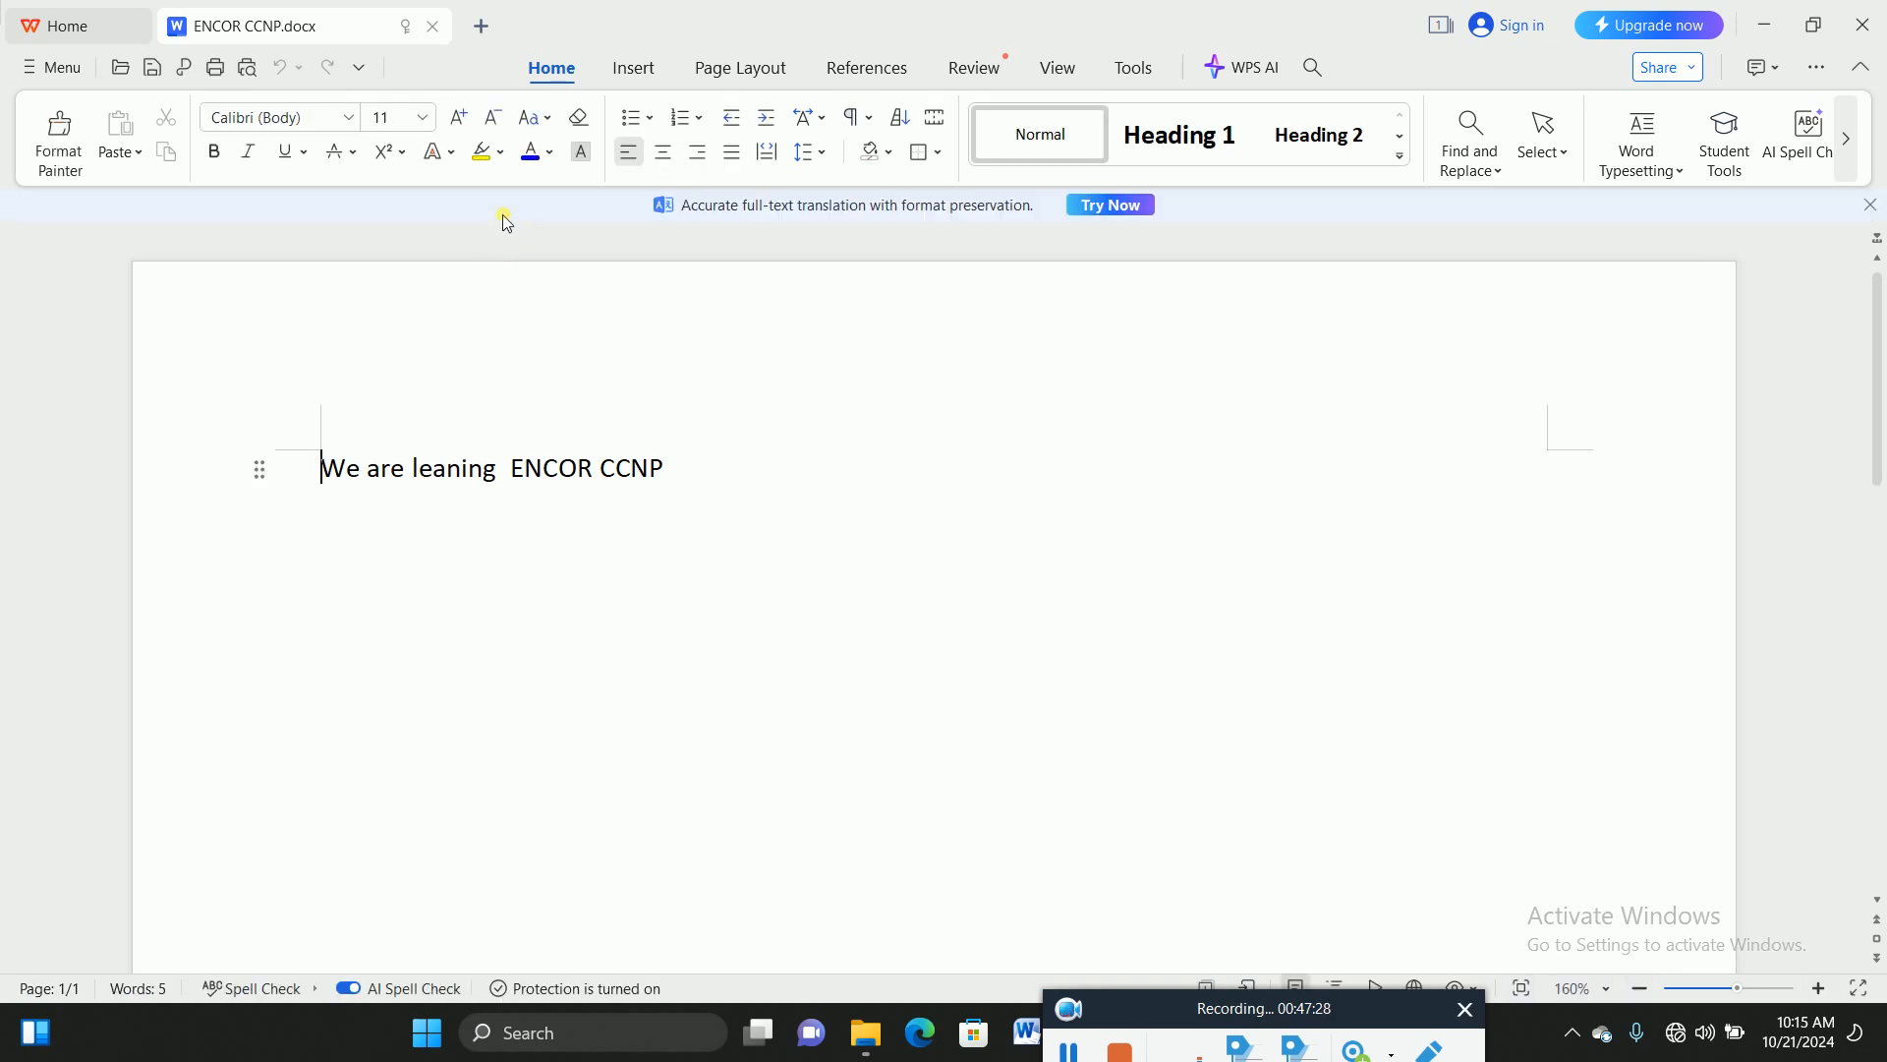
{"action": "left_click", "coordinate": [1763, 32]}
Step: On BFR1, enter 'crypto ipsec transform-set BFVPN1 esp-aes esp-sha-hmac', then begin another crypto command
{"action": "left_click", "coordinate": [1860, 21]}
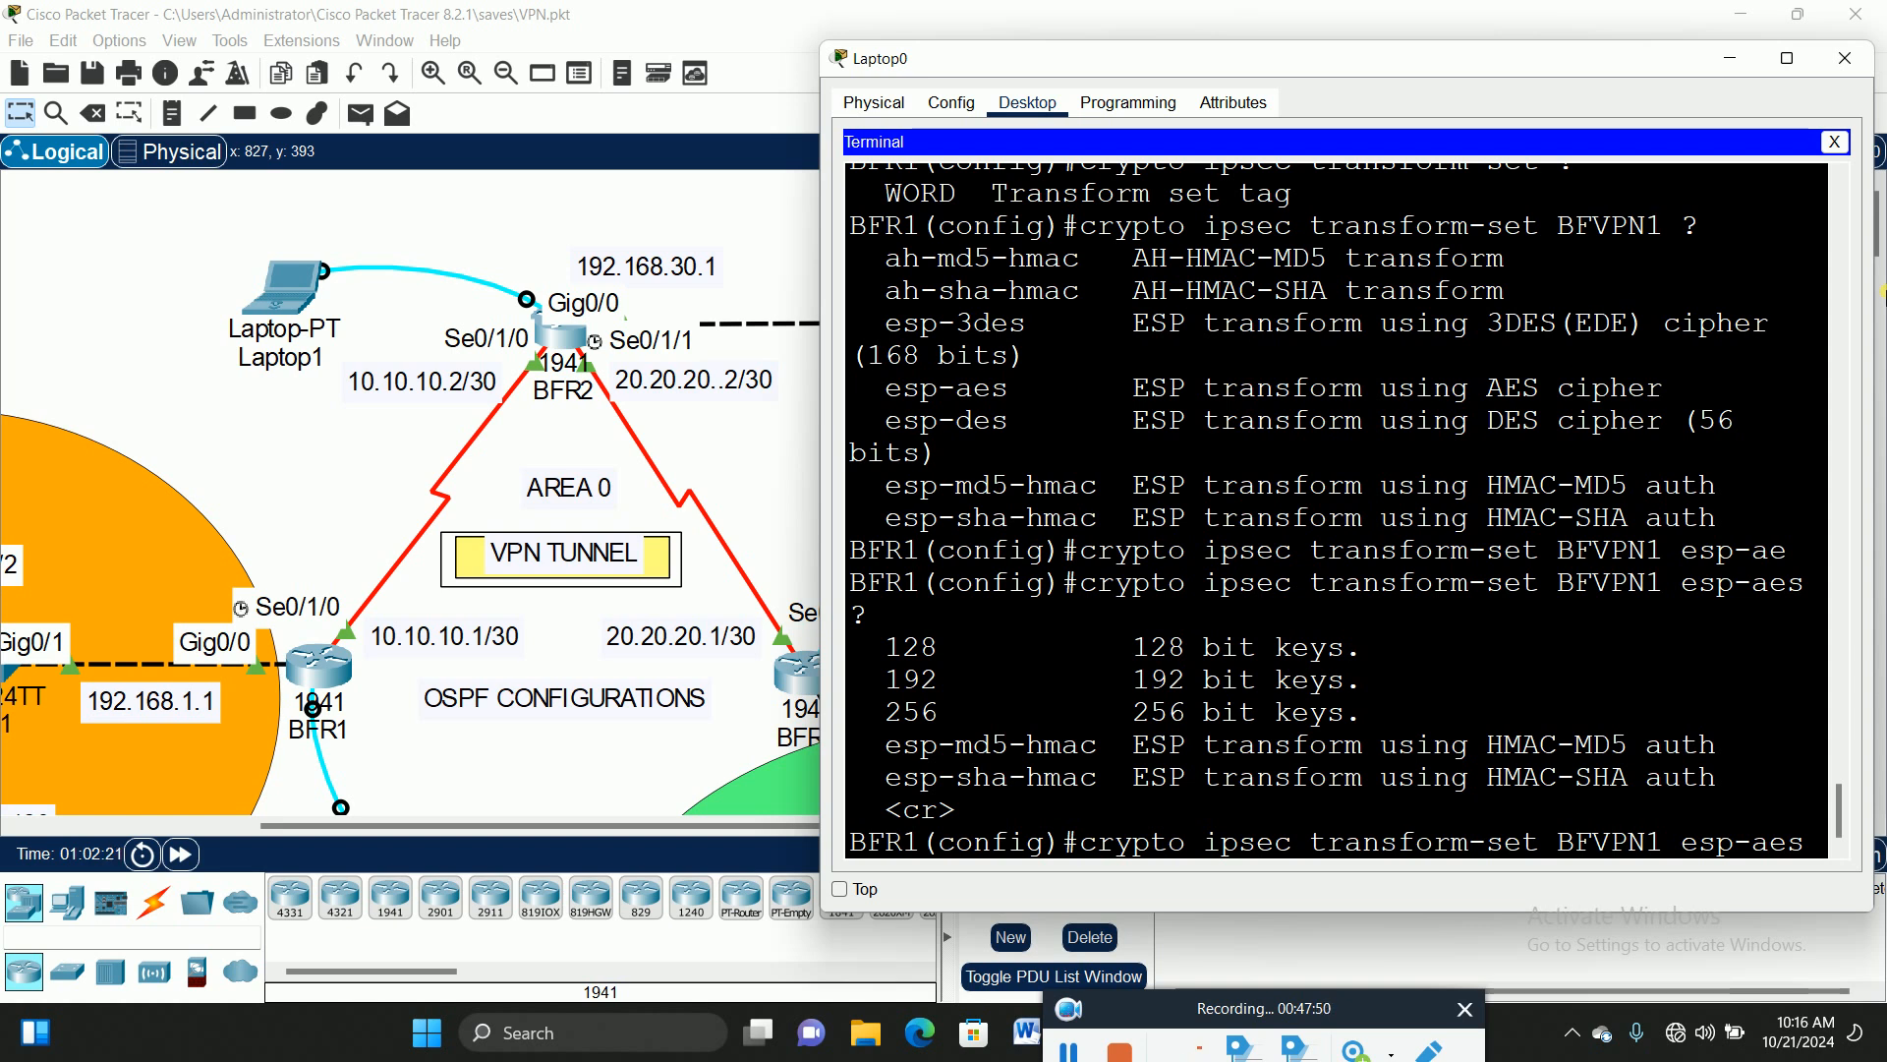
{"action": "type", "text": "?"}
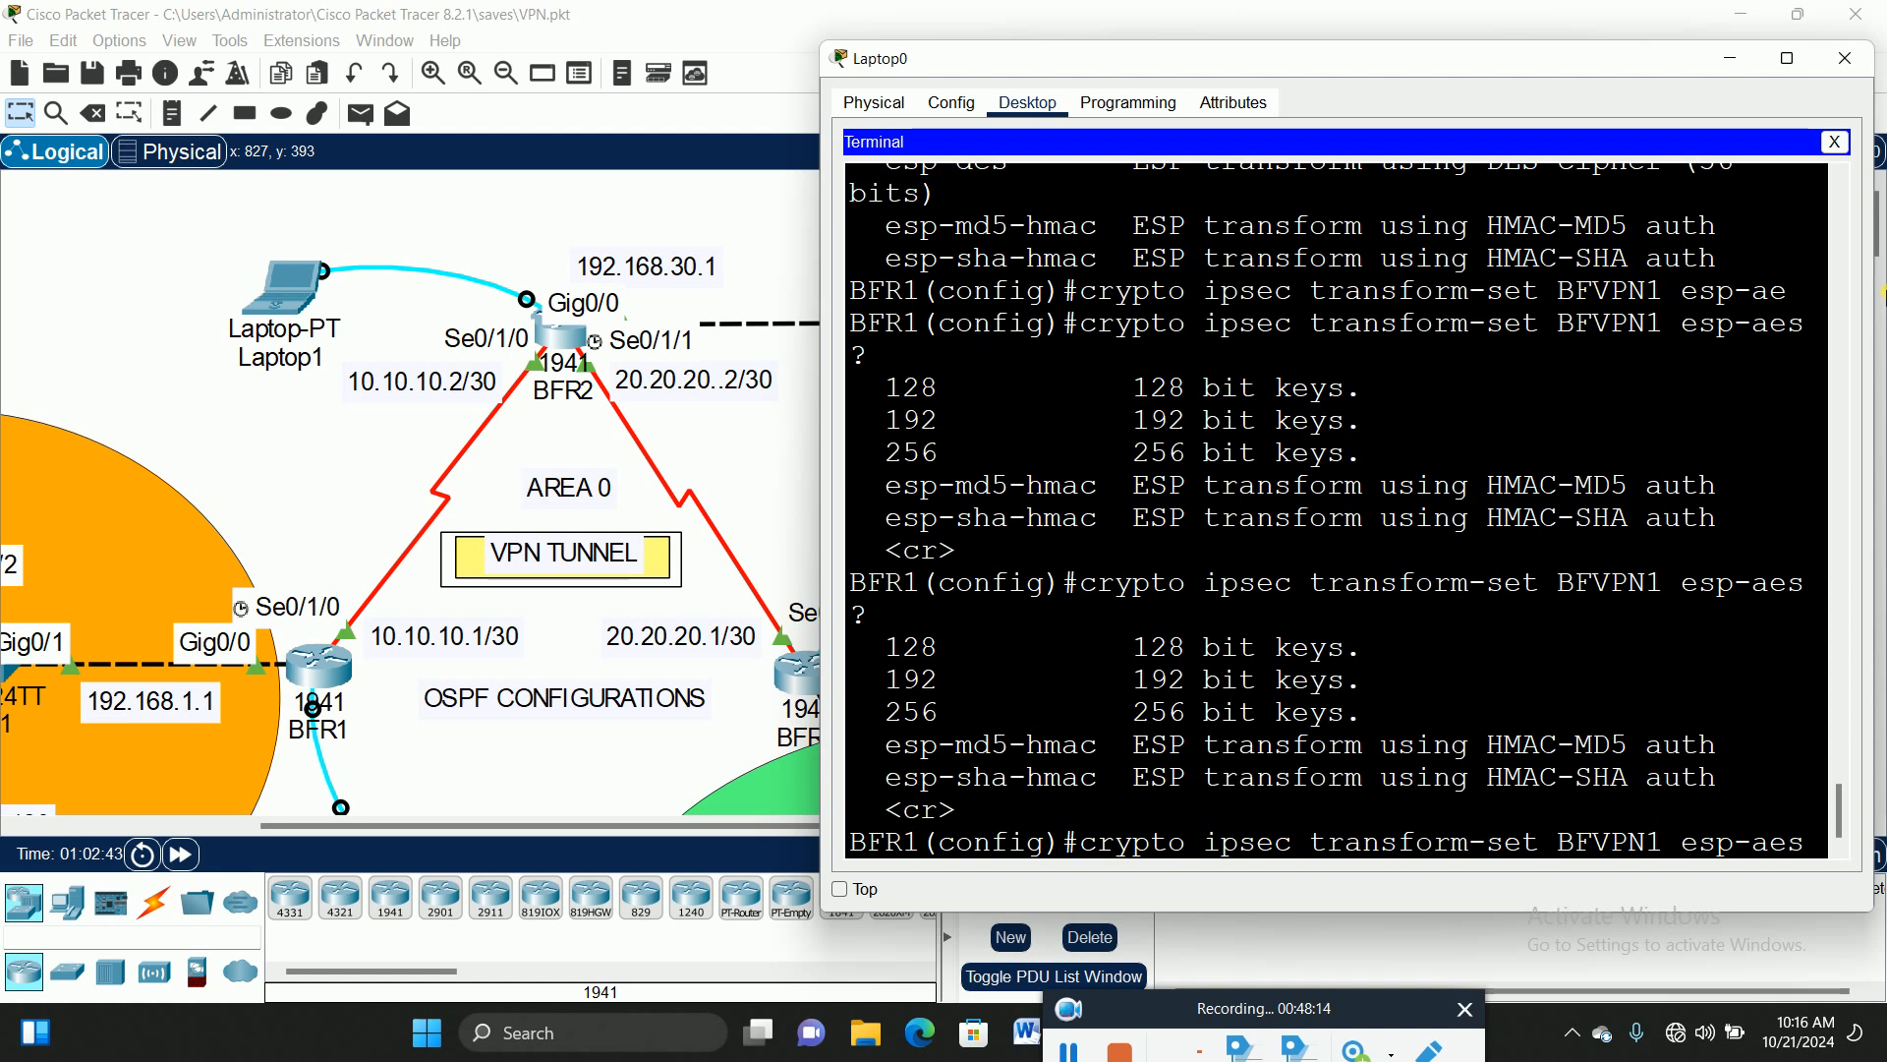
{"action": "left_click_drag", "start_coordinate": [891, 787], "coordinate": [1101, 782]}
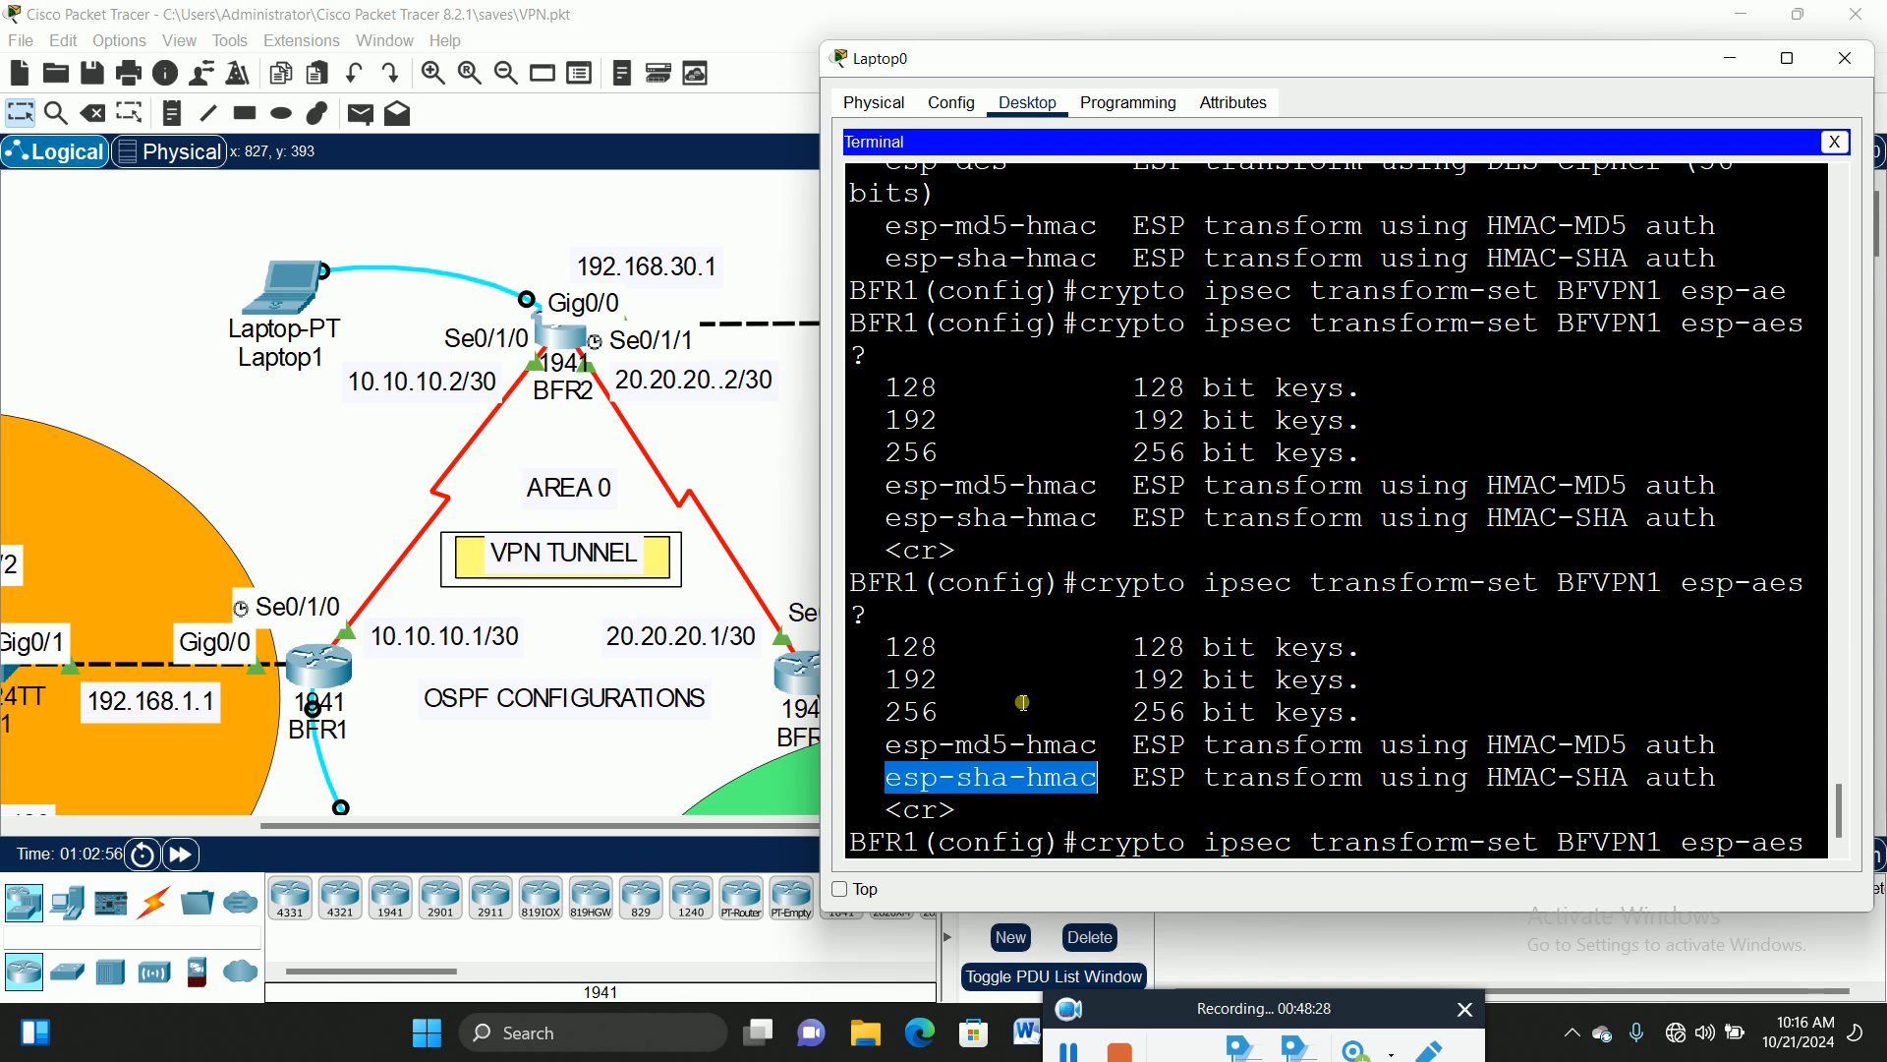
{"action": "left_click", "coordinate": [1815, 850]}
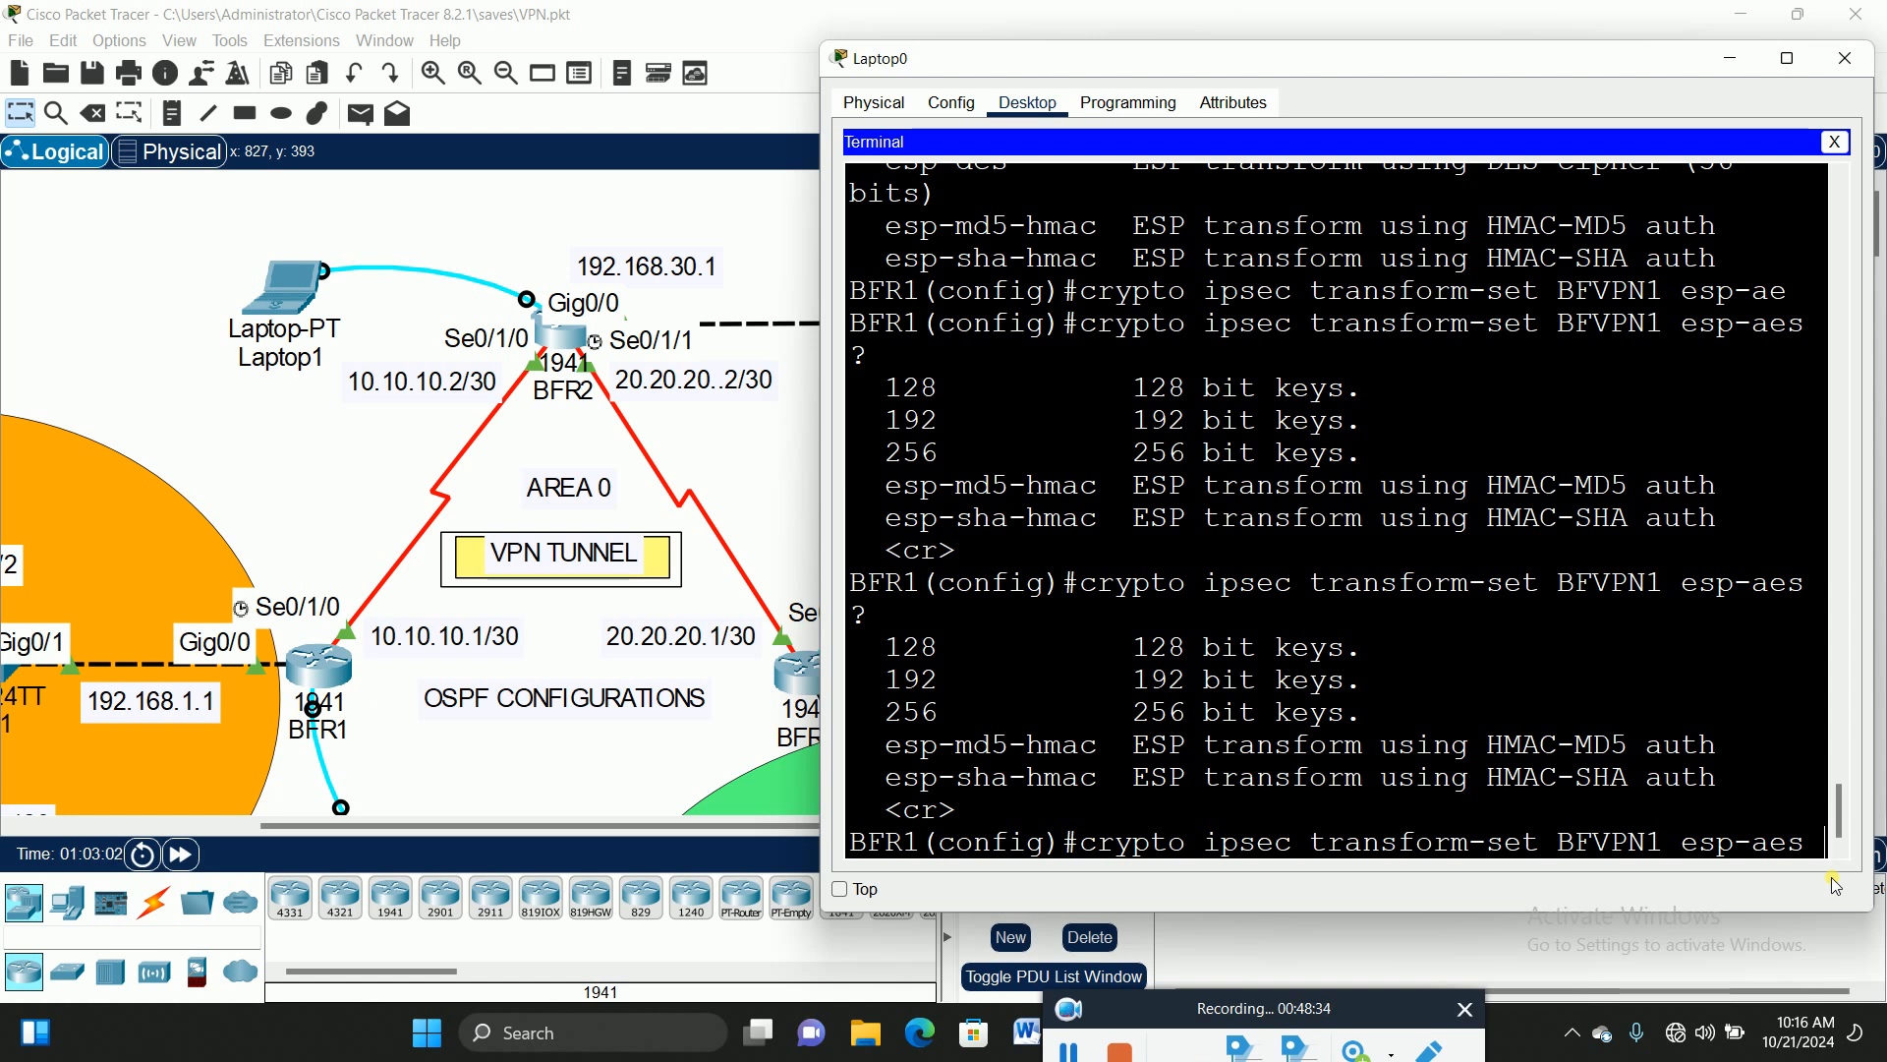
{"action": "type", "text": "esp"}
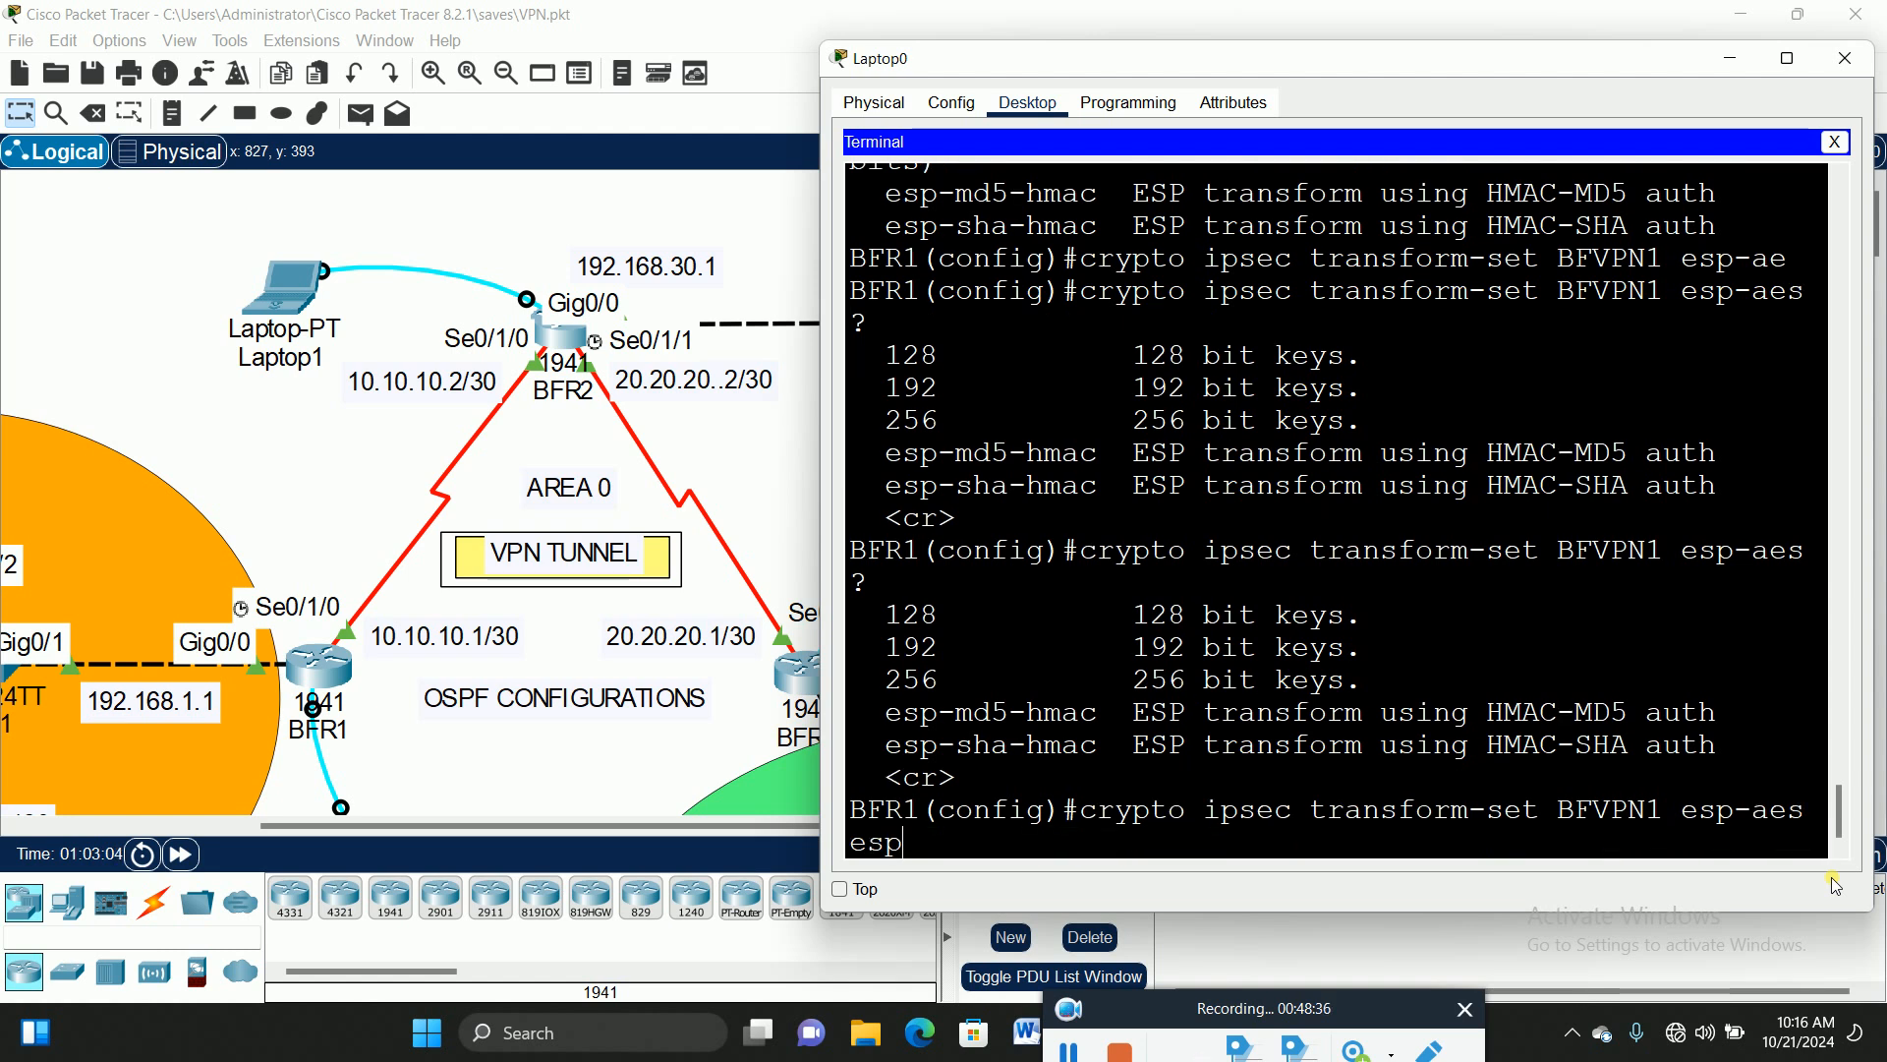
{"action": "type", "text": "-sh"}
{"action": "key", "text": "Tab"}
{"action": "key", "text": "Return"}
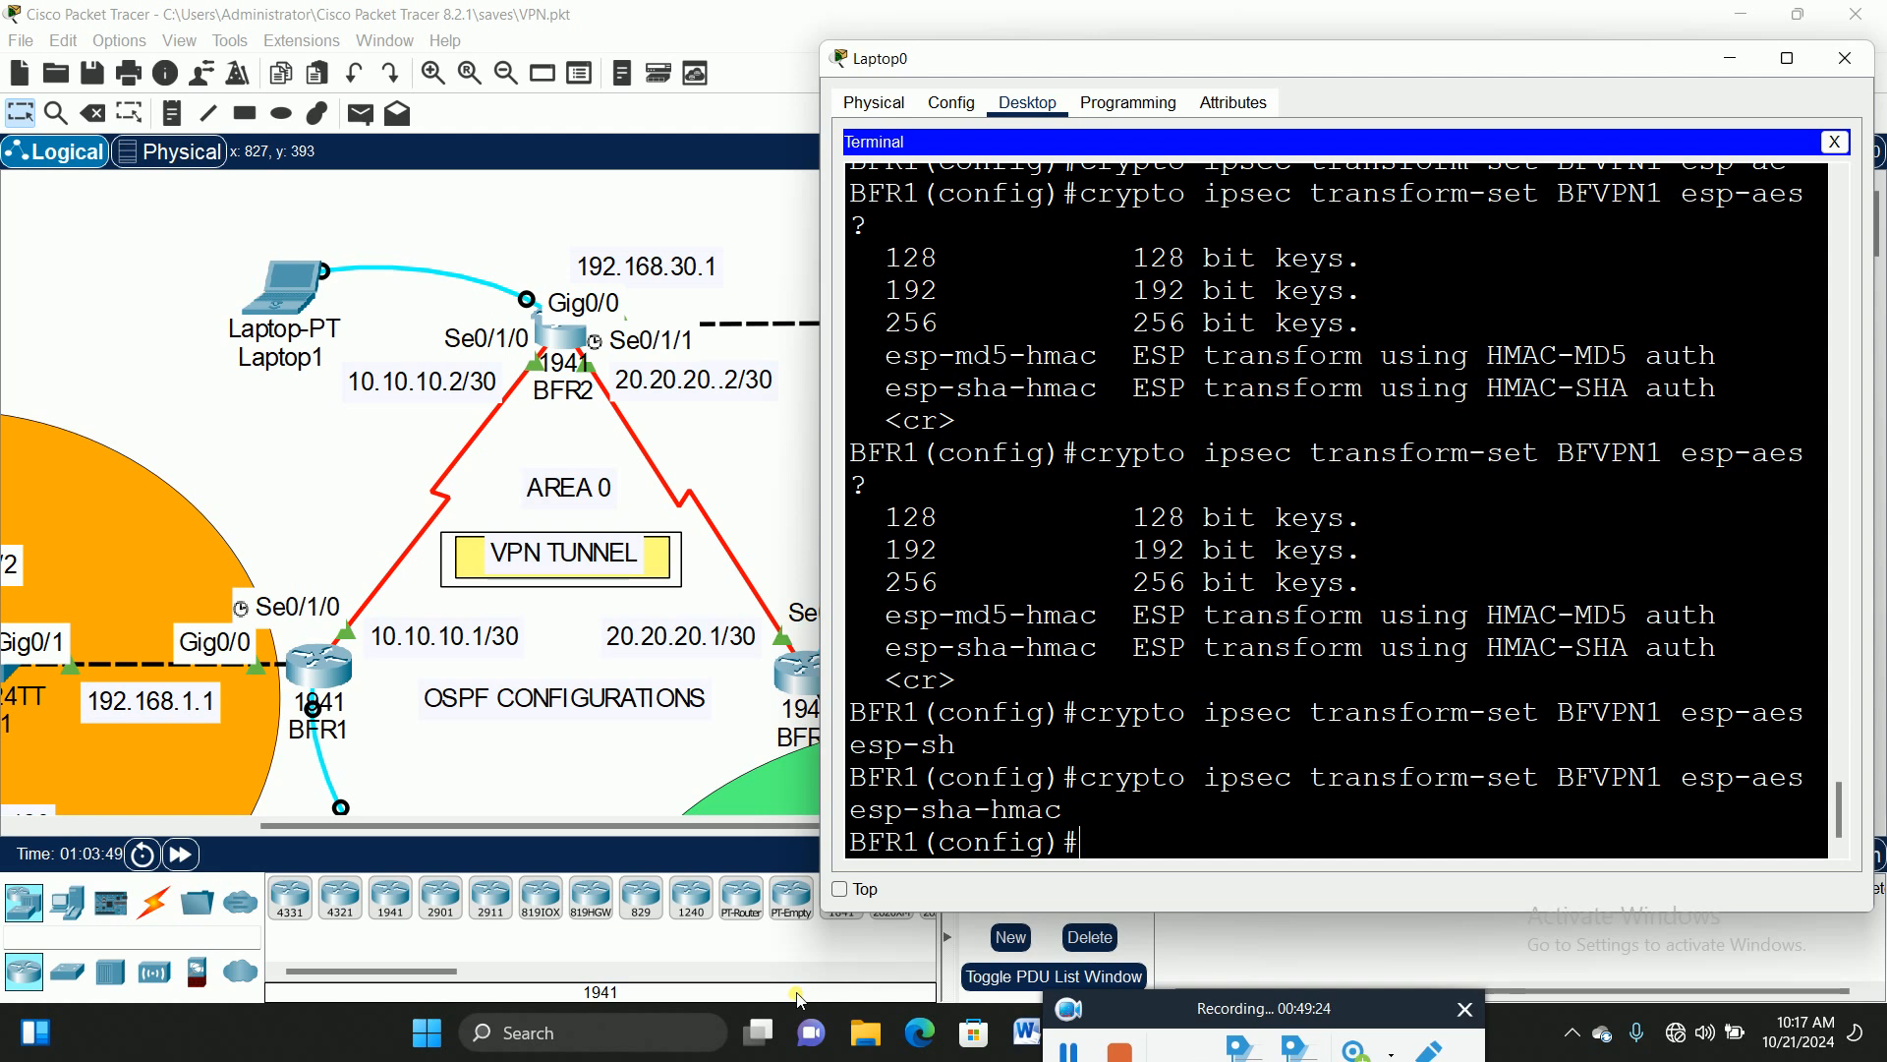
{"action": "type", "text": "cr"}
{"action": "key", "text": "Tab"}
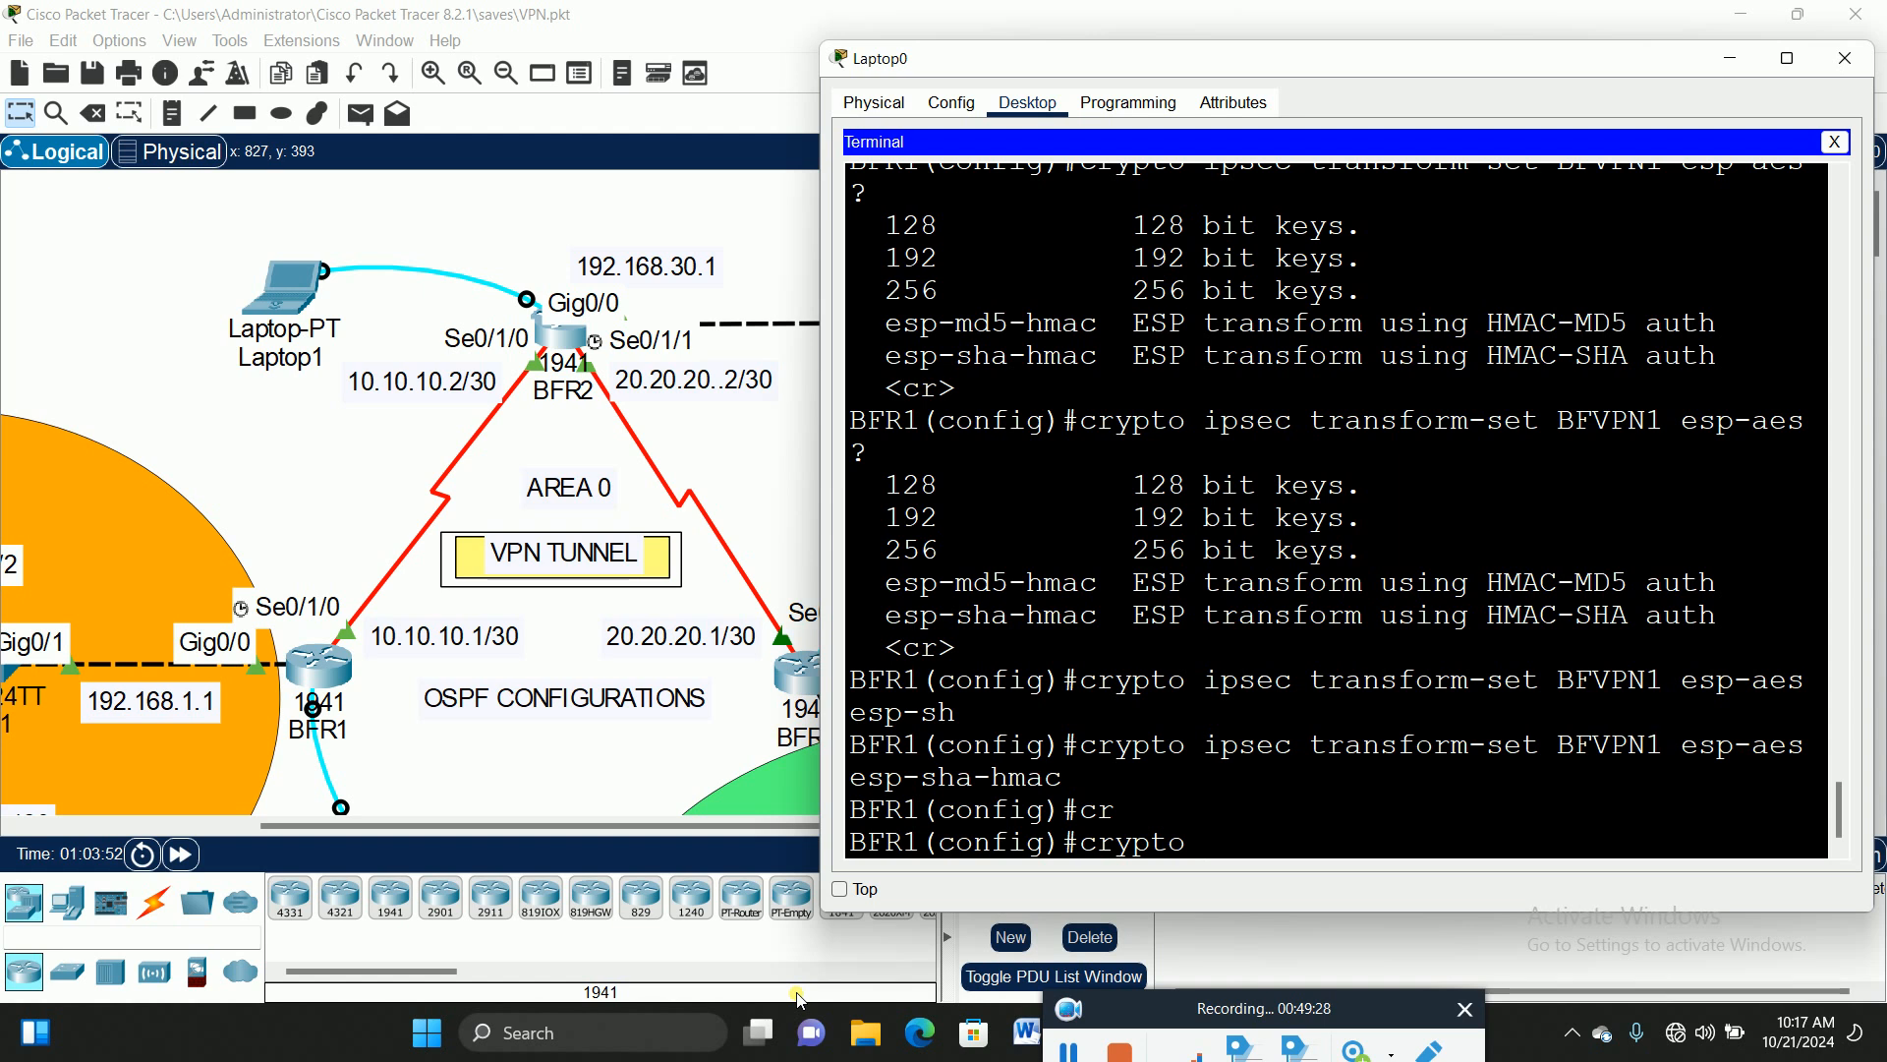
Step: List the crypto subcommands and type 'crypto map BFVPN1' without entering it yet
{"action": "type", "text": "?"}
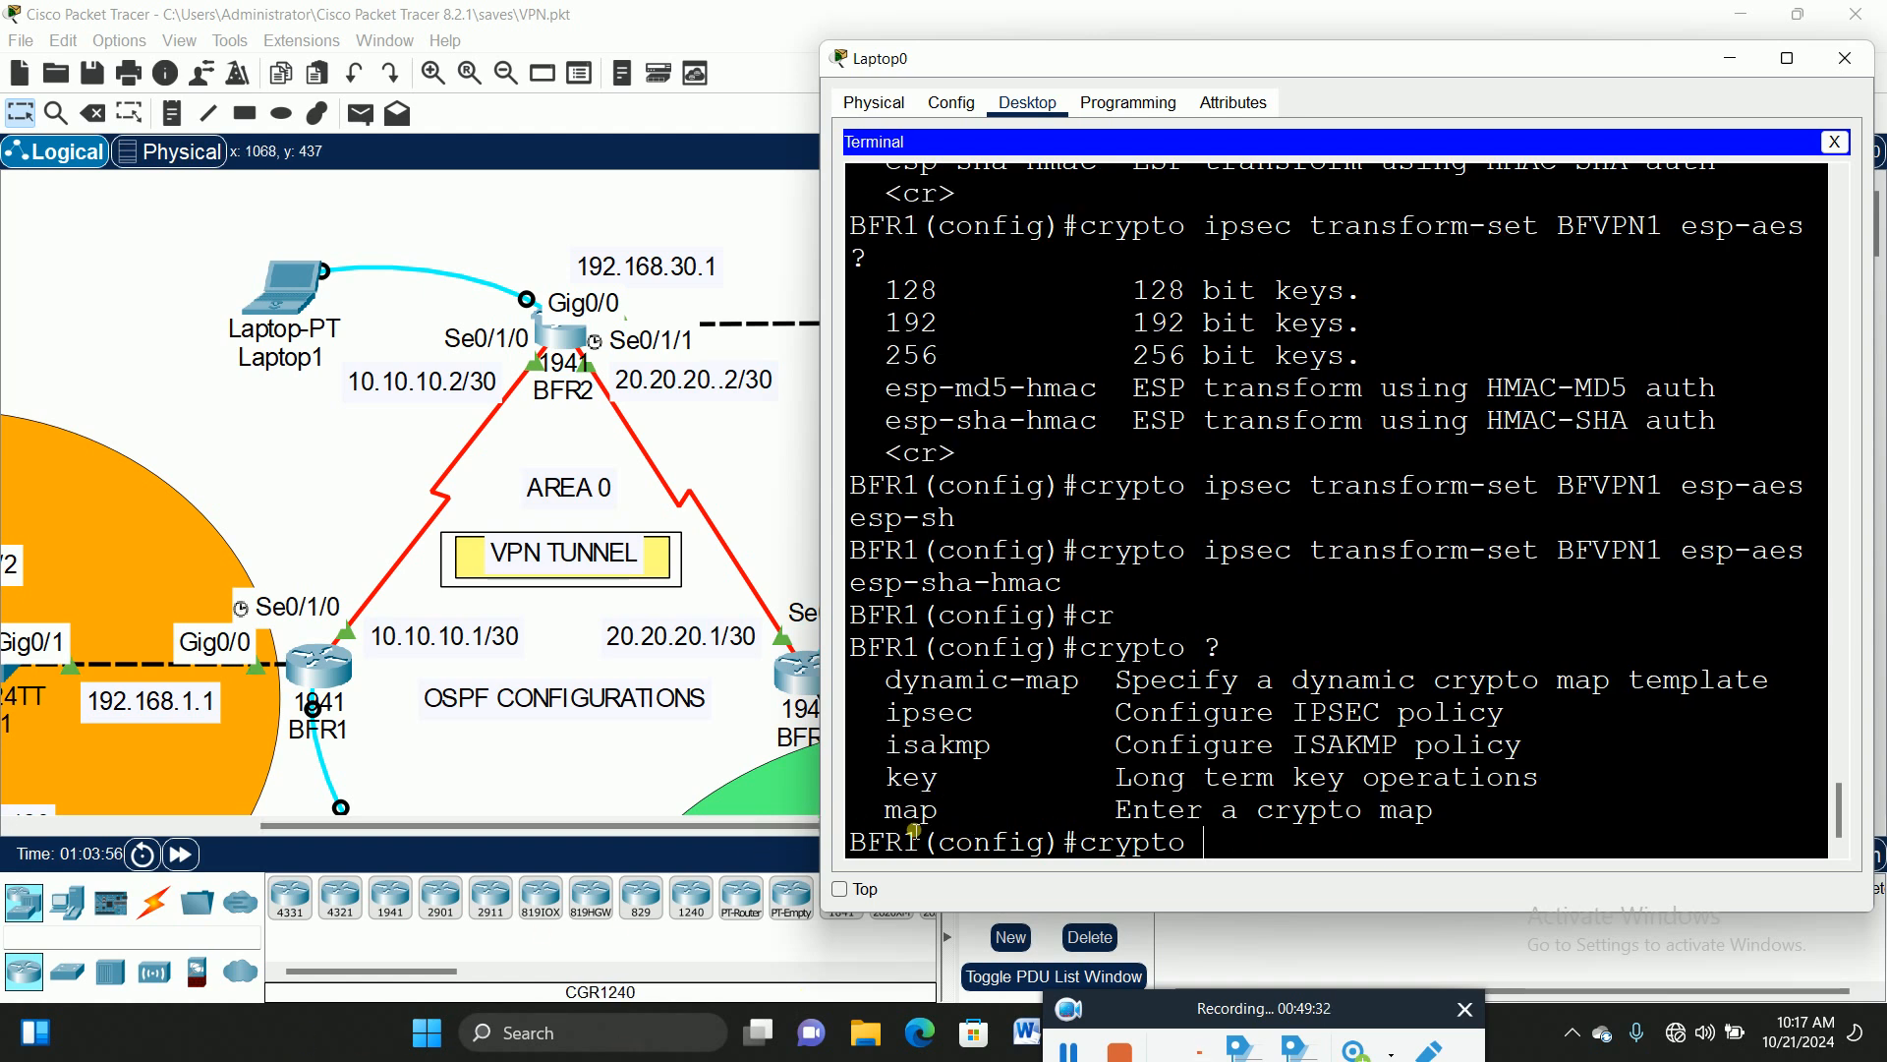
{"action": "left_click_drag", "start_coordinate": [886, 812], "coordinate": [945, 815]}
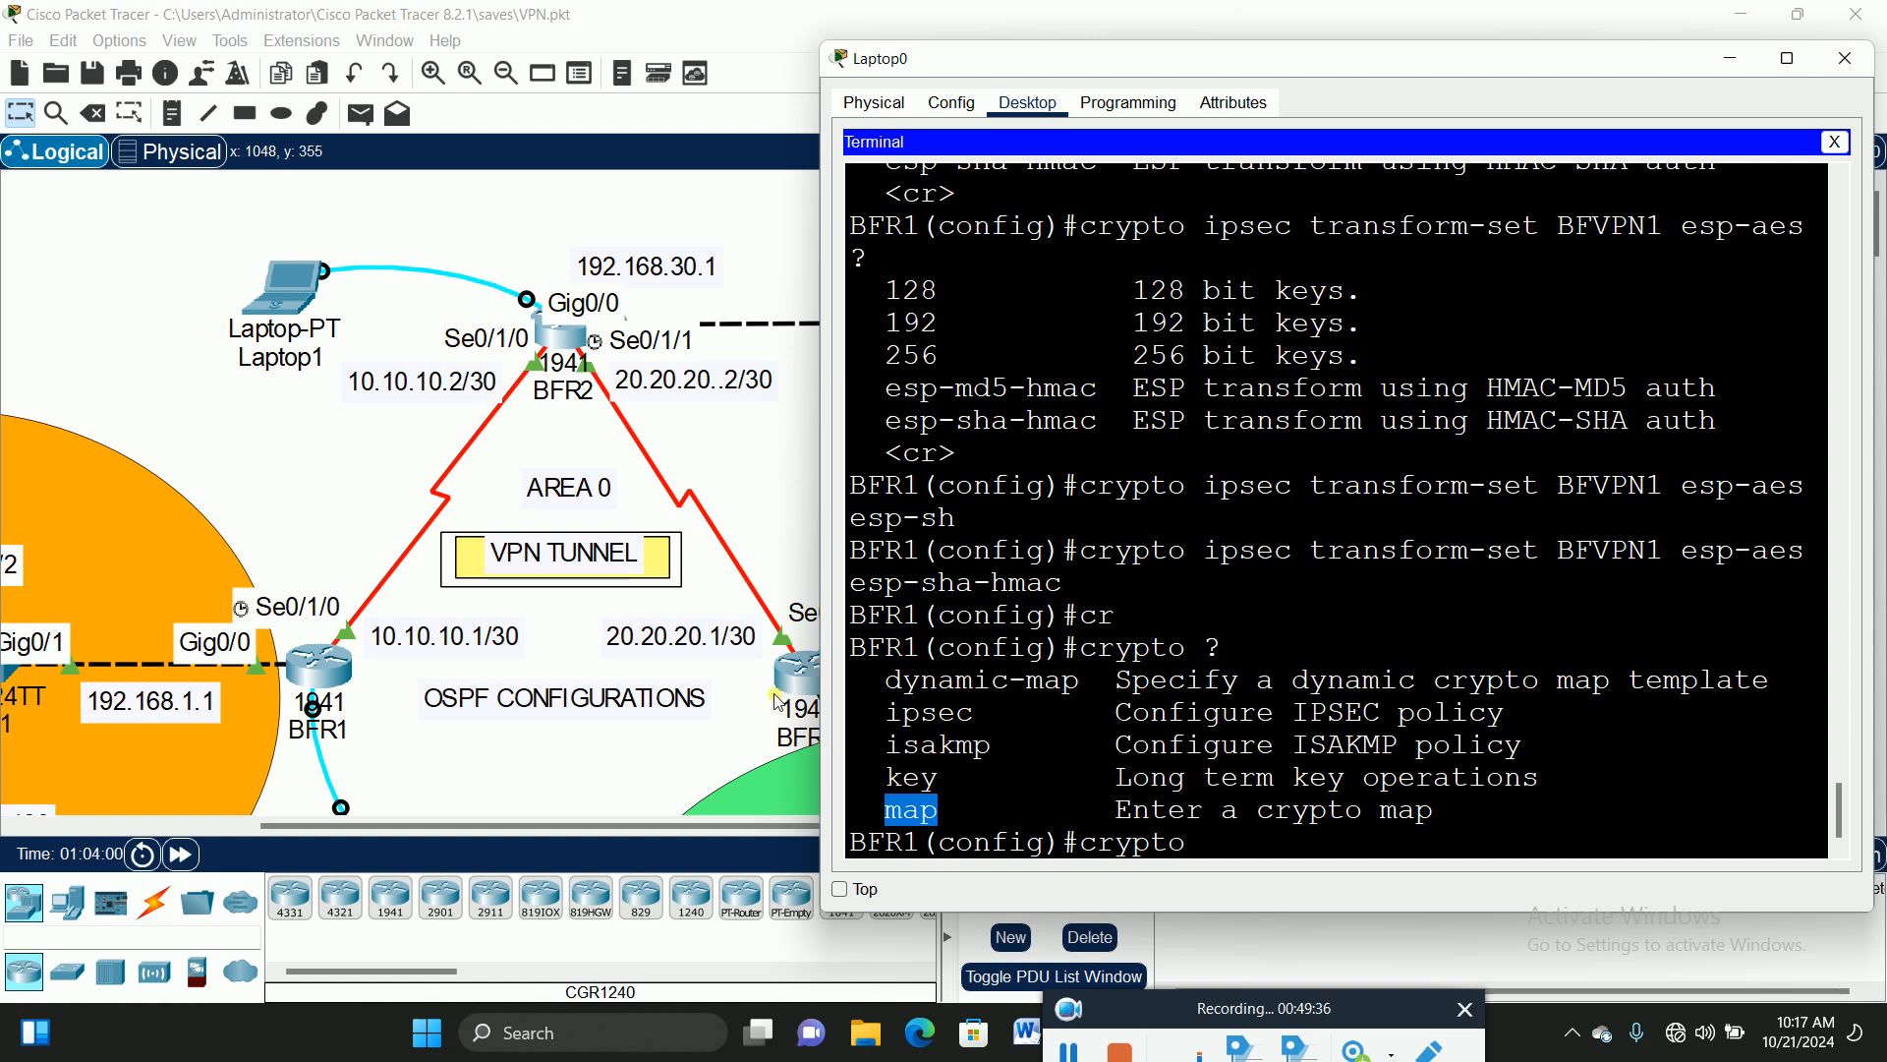
{"action": "scroll", "coordinate": [1288, 613], "scroll_direction": "up", "scroll_amount": 3}
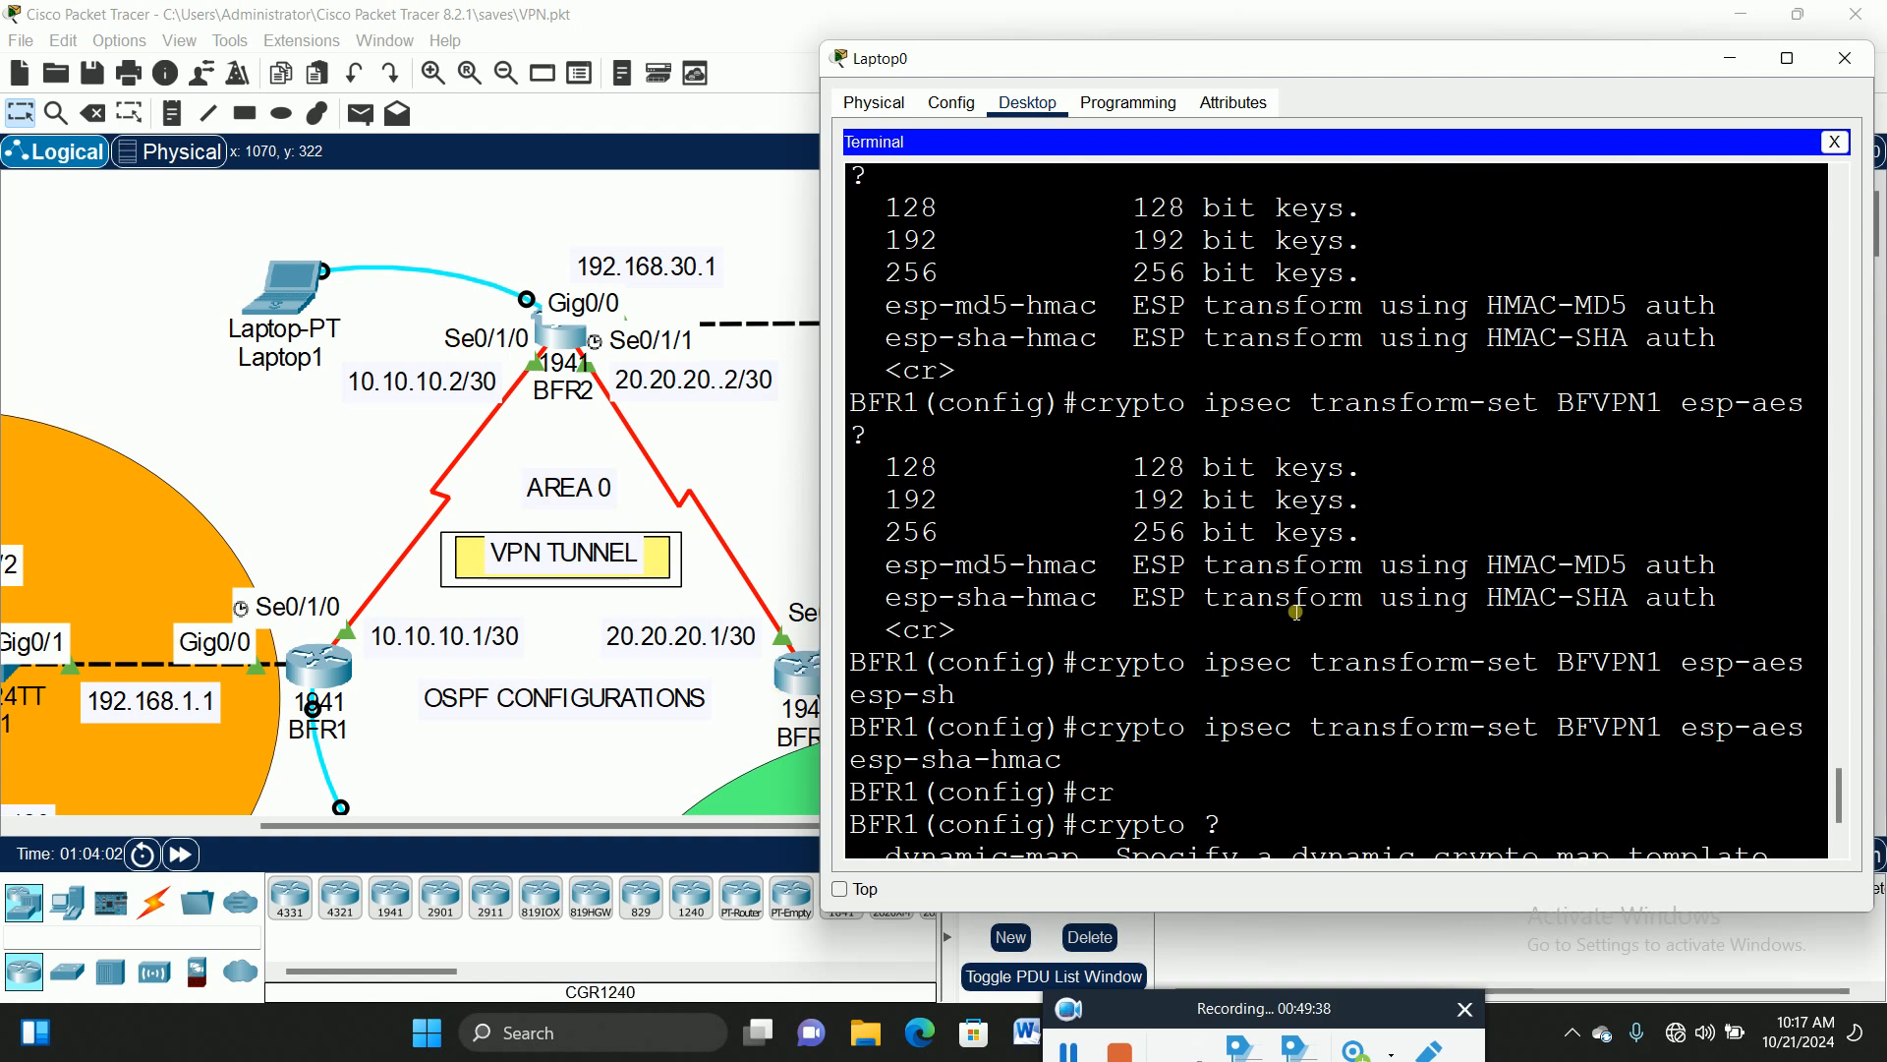
{"action": "scroll", "coordinate": [1295, 611], "scroll_direction": "up", "scroll_amount": 8}
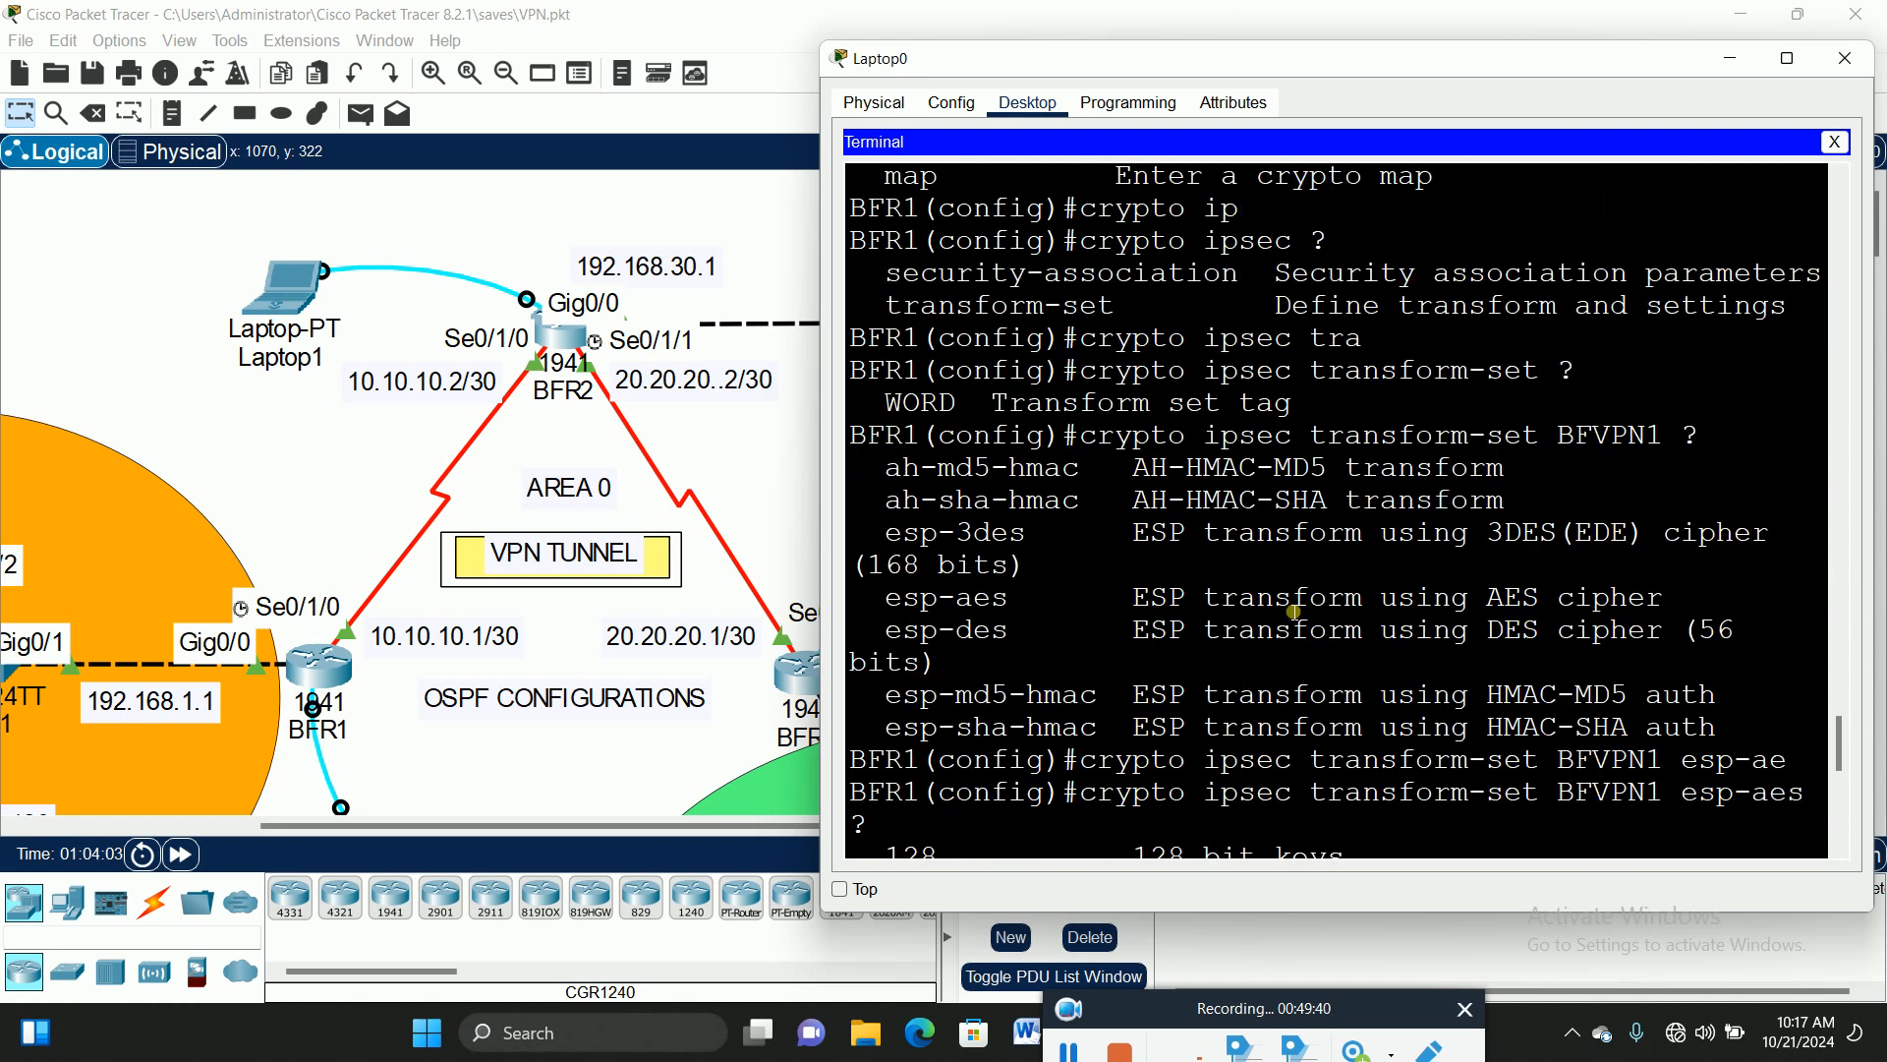
{"action": "scroll", "coordinate": [1294, 612], "scroll_direction": "up", "scroll_amount": 2}
{"action": "scroll", "coordinate": [1294, 612], "scroll_direction": "down", "scroll_amount": 1}
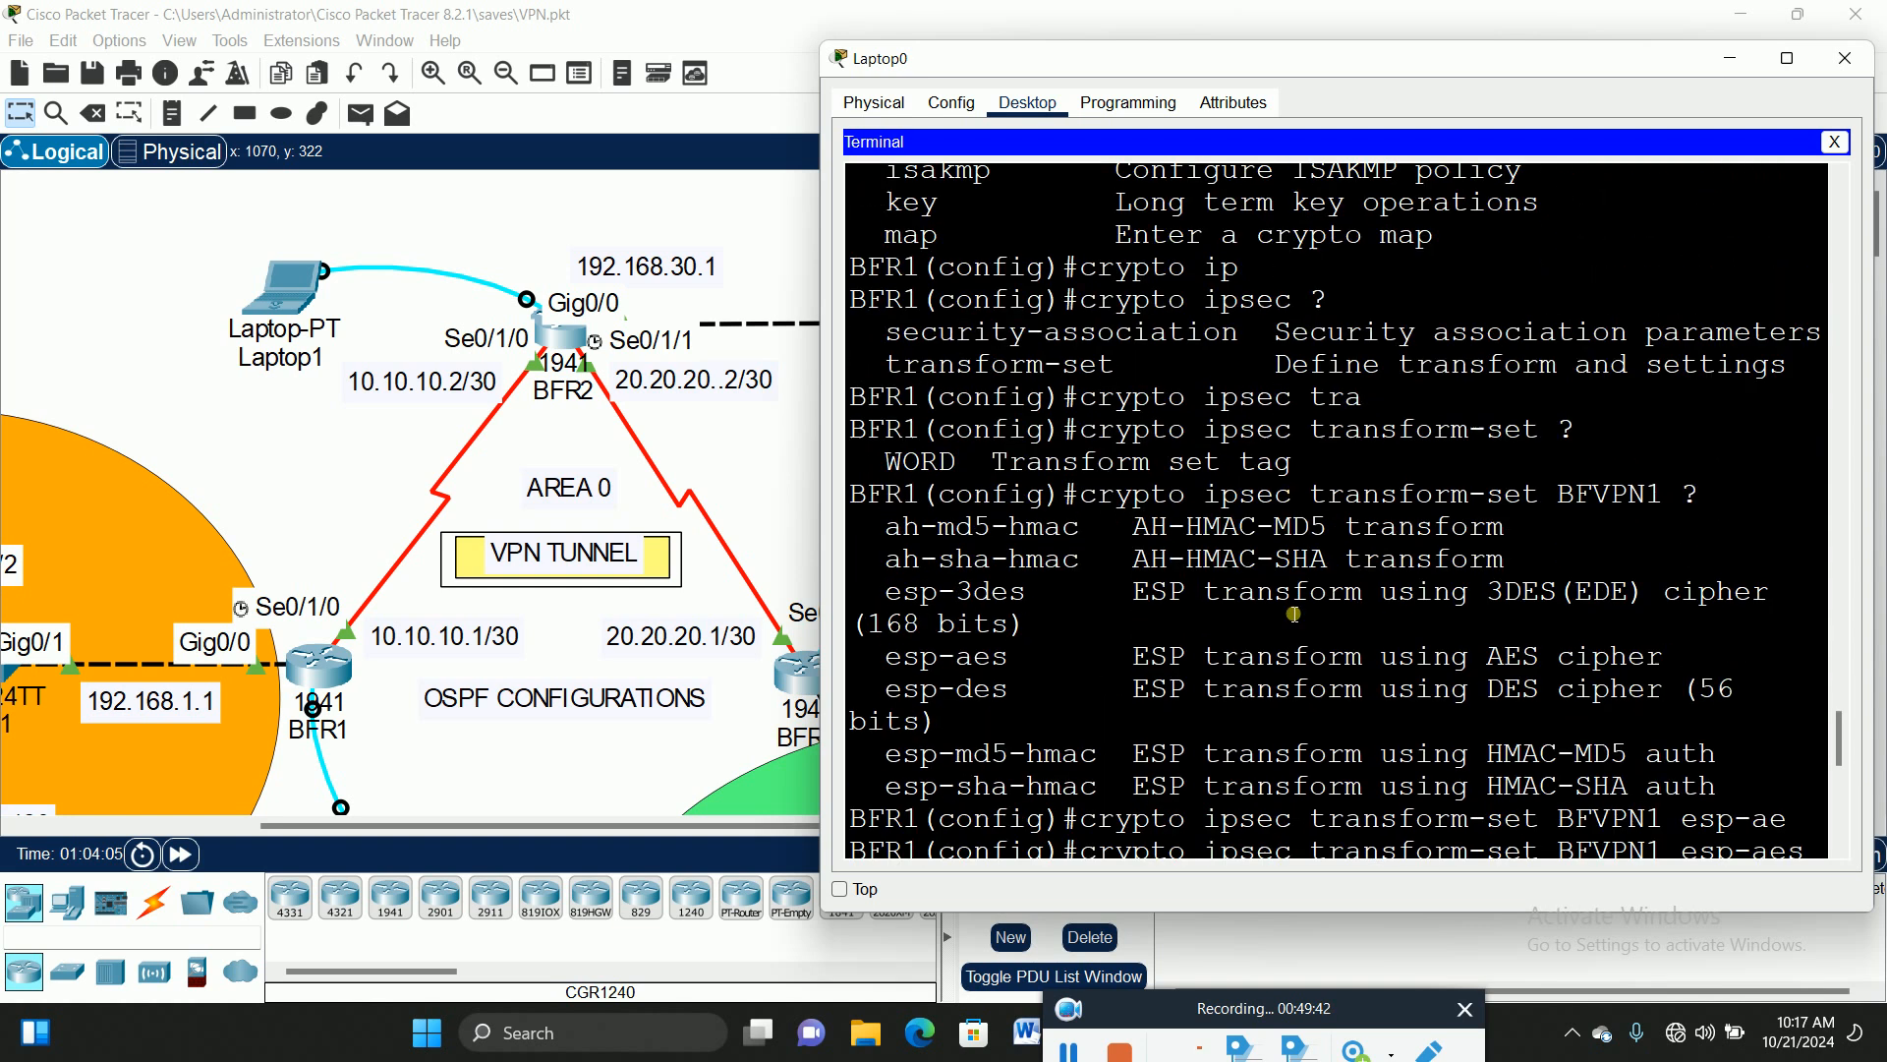
{"action": "left_click_drag", "start_coordinate": [1677, 496], "coordinate": [1559, 496]}
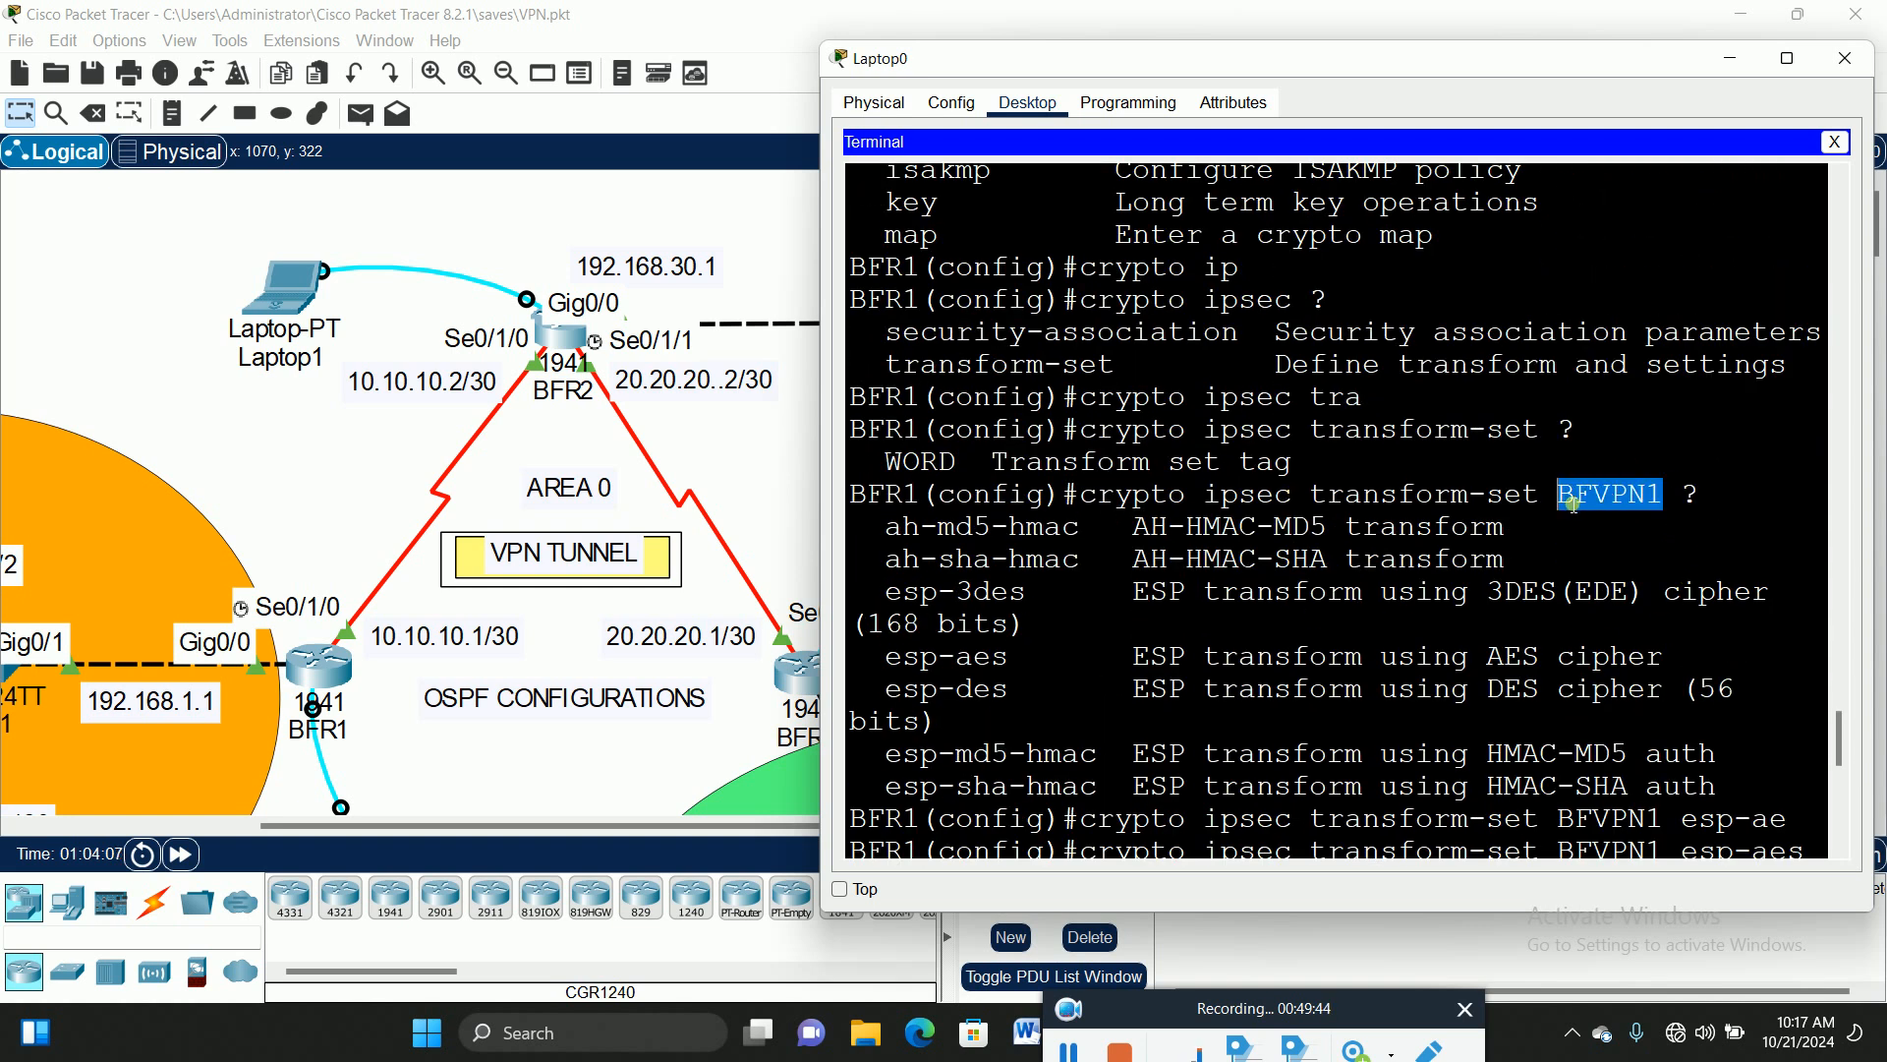
{"action": "scroll", "coordinate": [1539, 723], "scroll_direction": "down", "scroll_amount": 8}
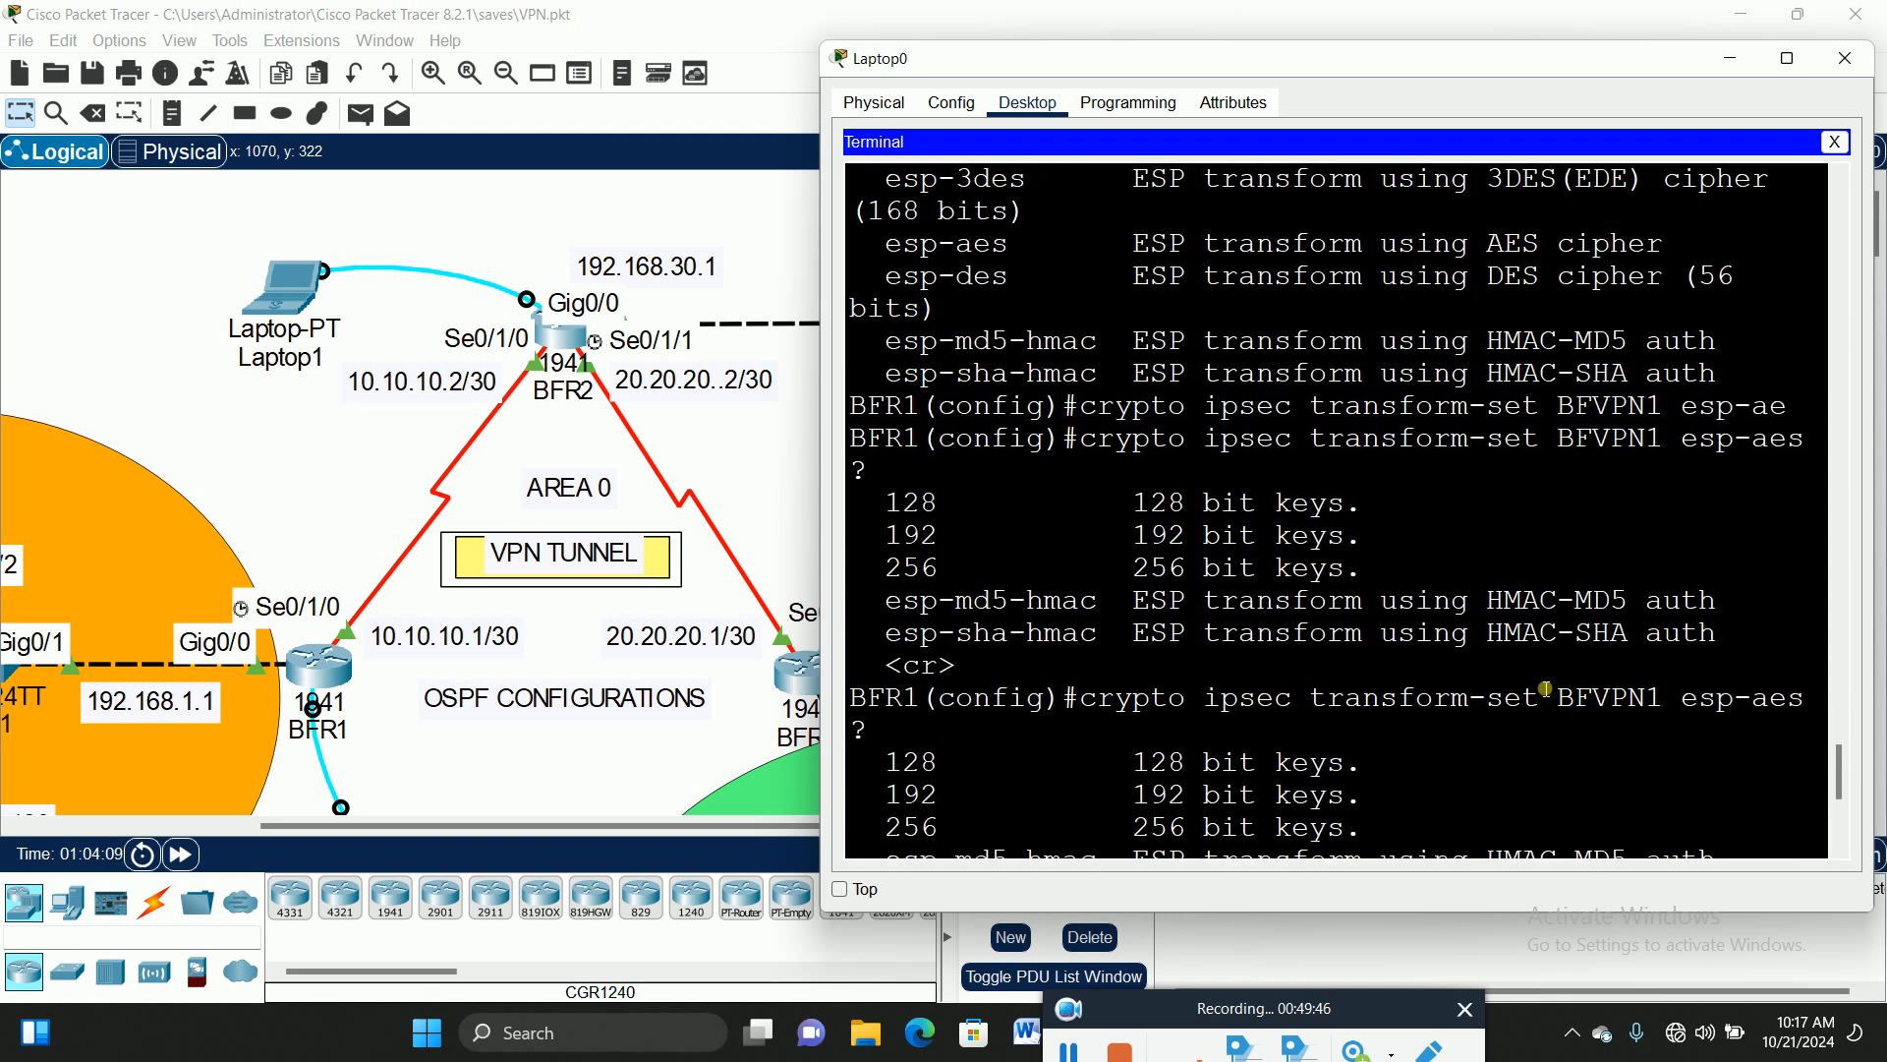
{"action": "scroll", "coordinate": [1504, 606], "scroll_direction": "down", "scroll_amount": 2}
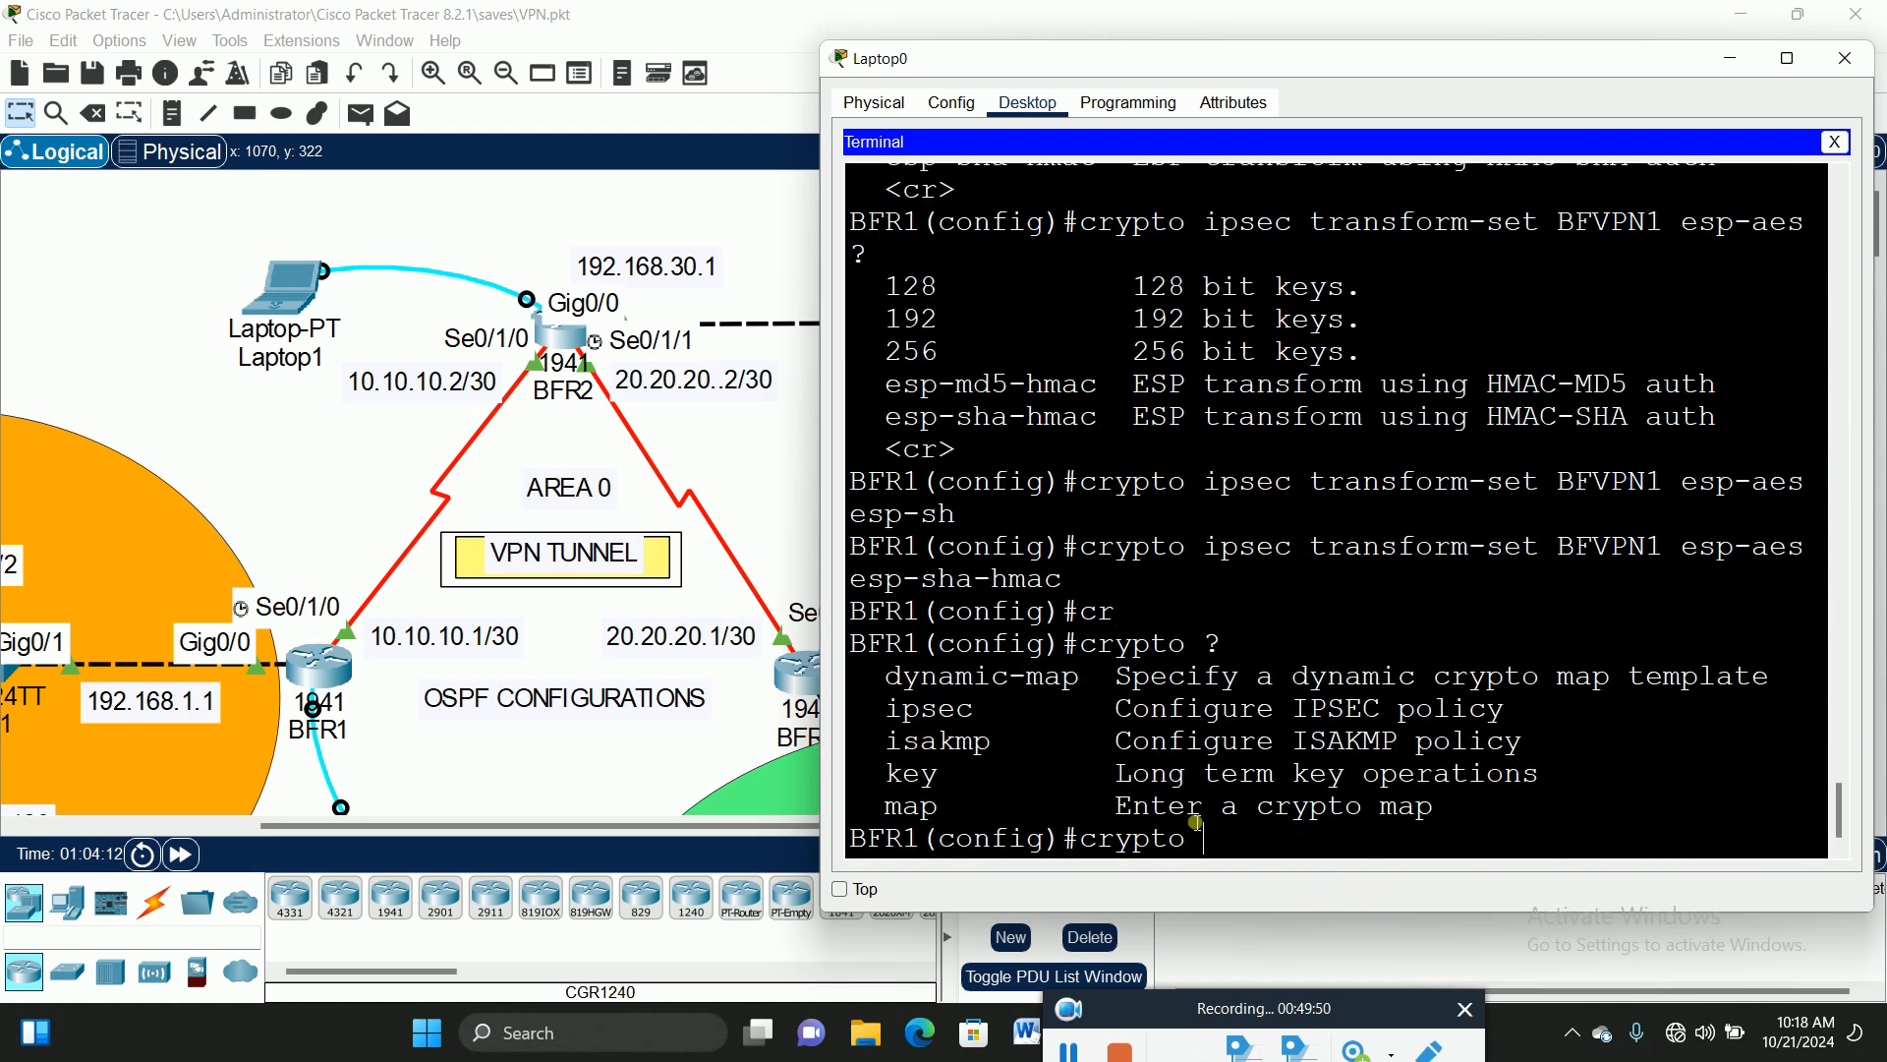
{"action": "type", "text": "ma"}
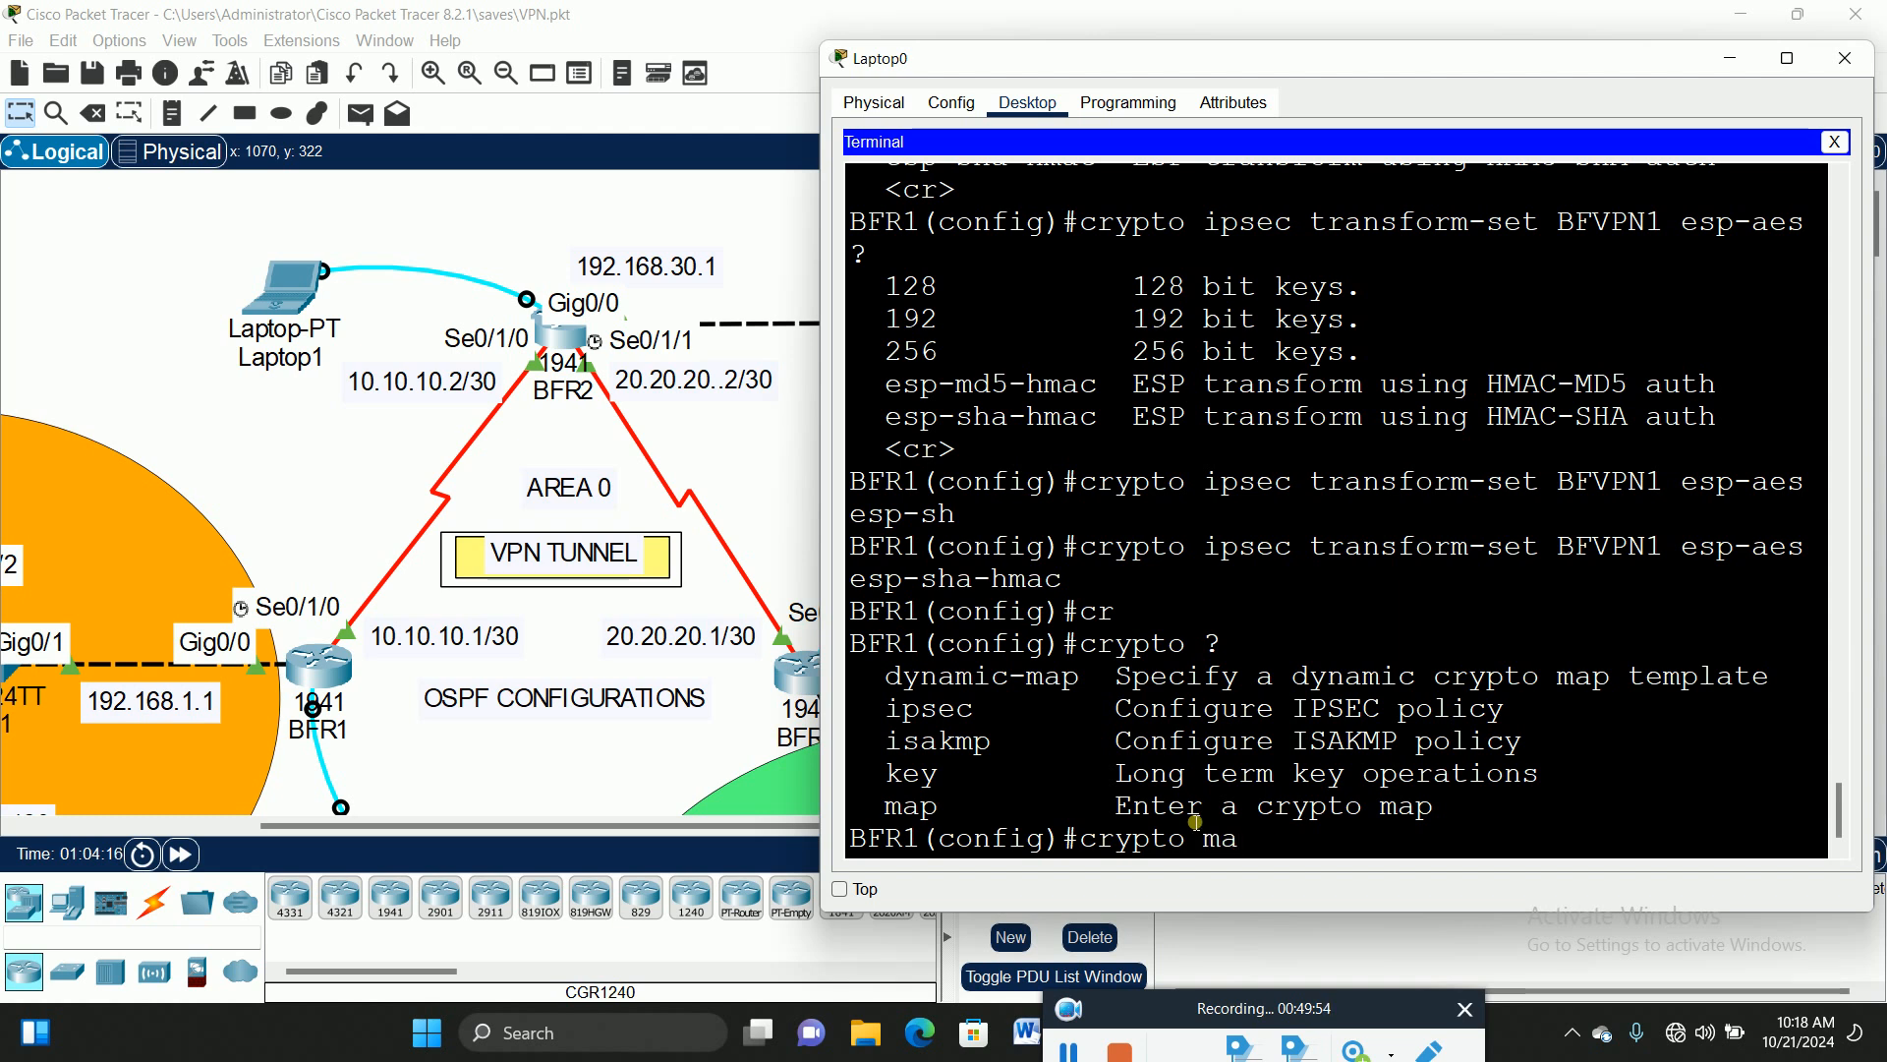
{"action": "key", "text": "Tab"}
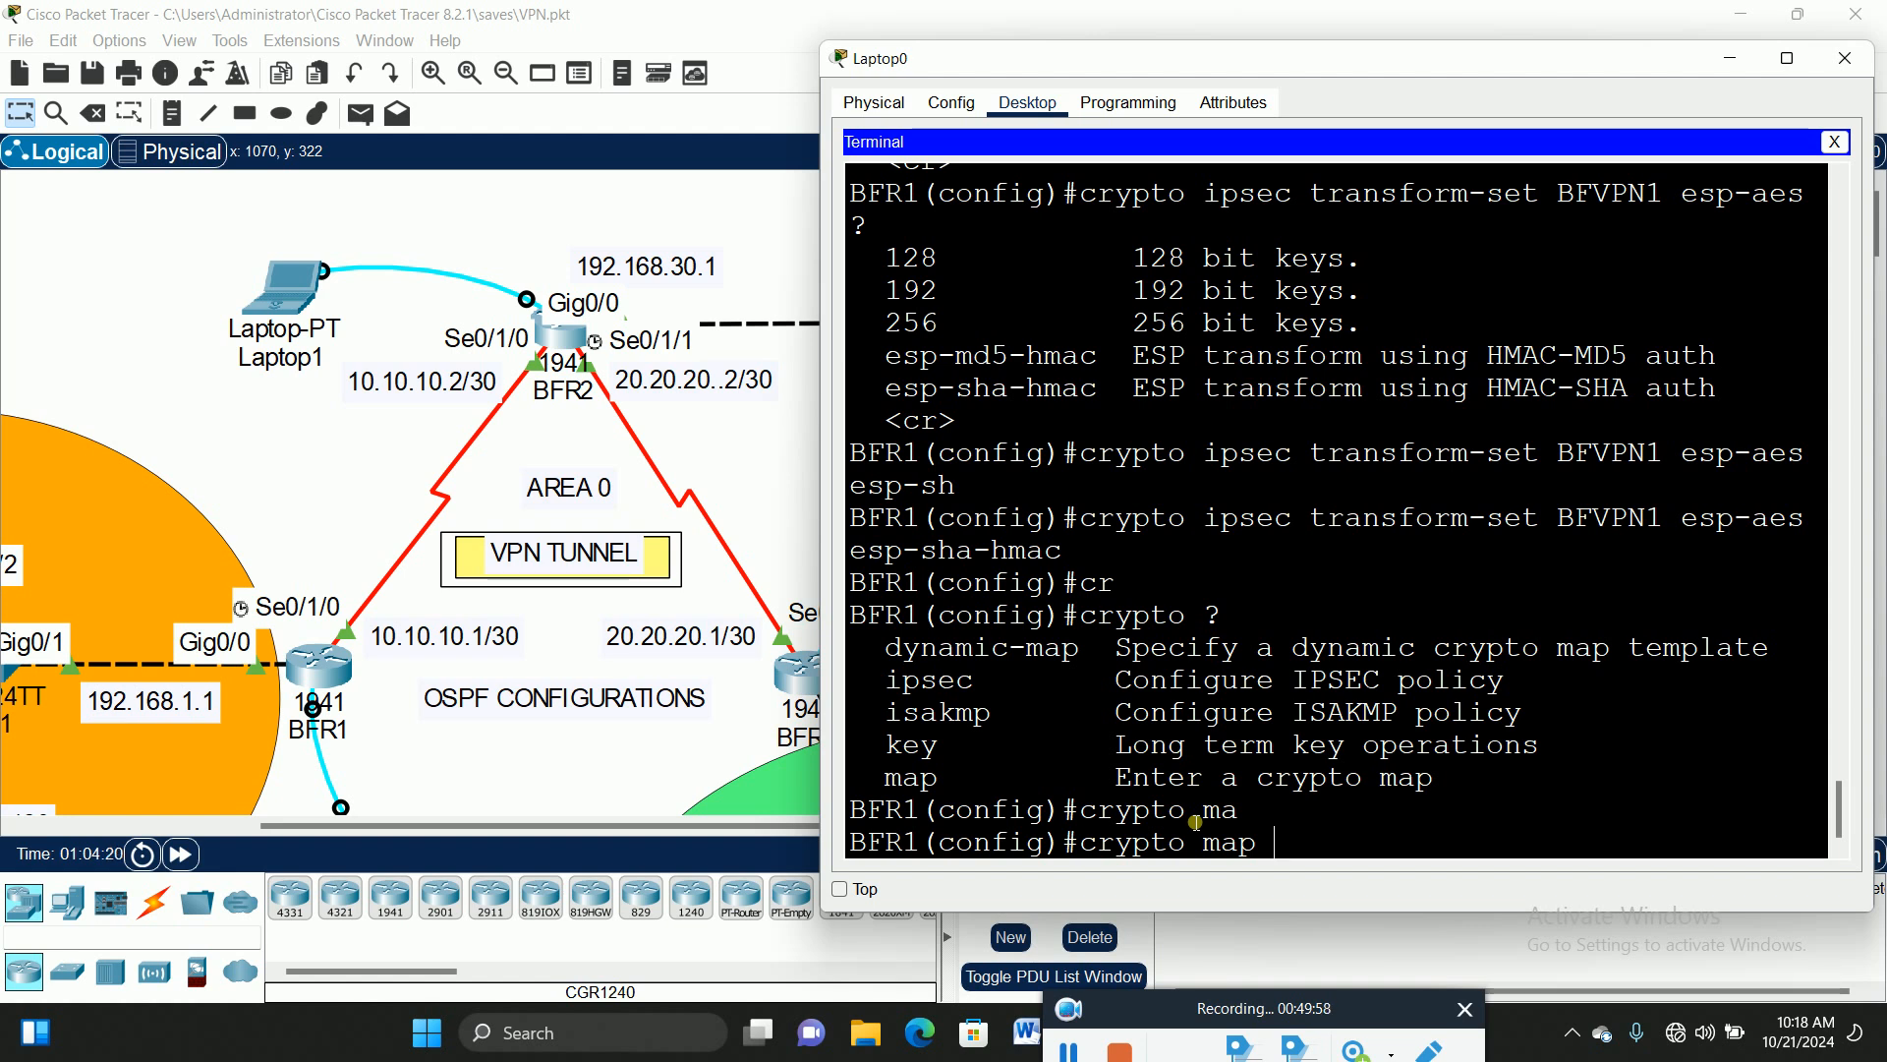
{"action": "type", "text": "BFVPN1"}
Step: Enter 'crypto map BFVPN1 10 ipsec-isakmp' to reach crypto-map configuration mode
{"action": "type", "text": "?"}
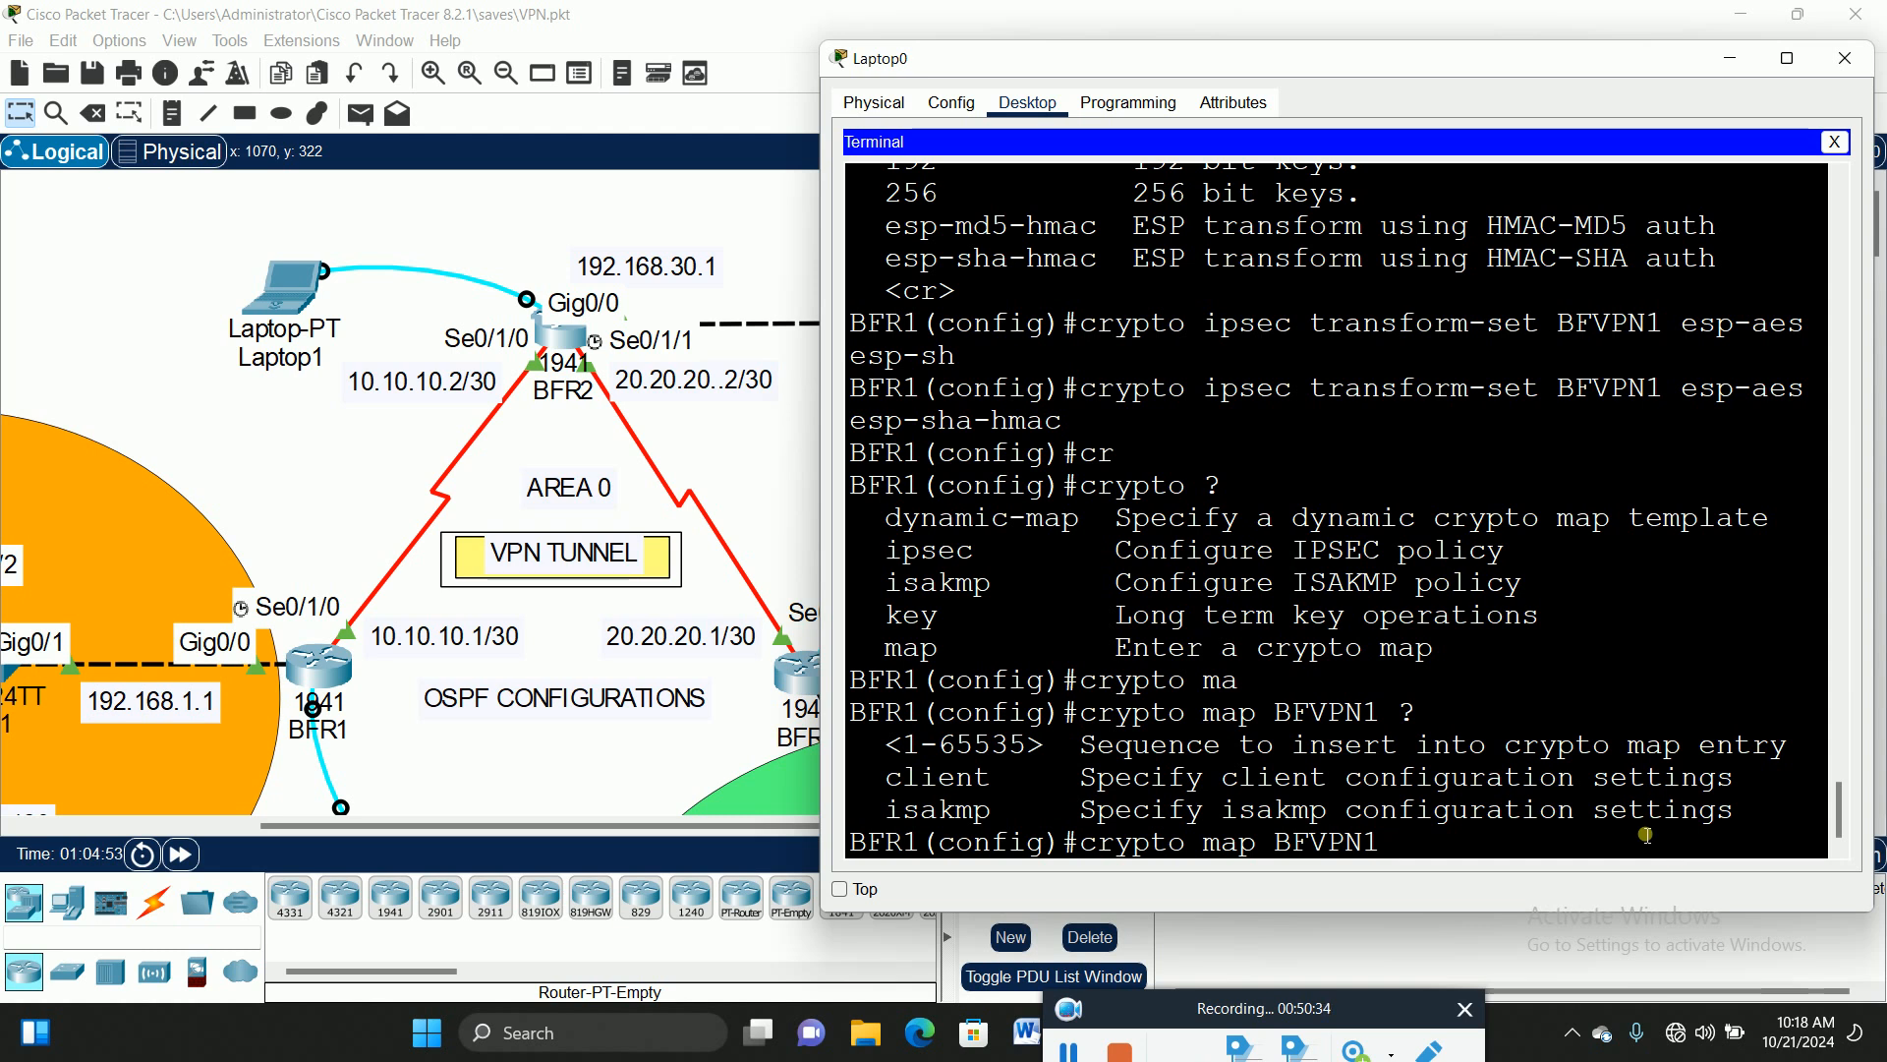
{"action": "type", "text": "10 ?"}
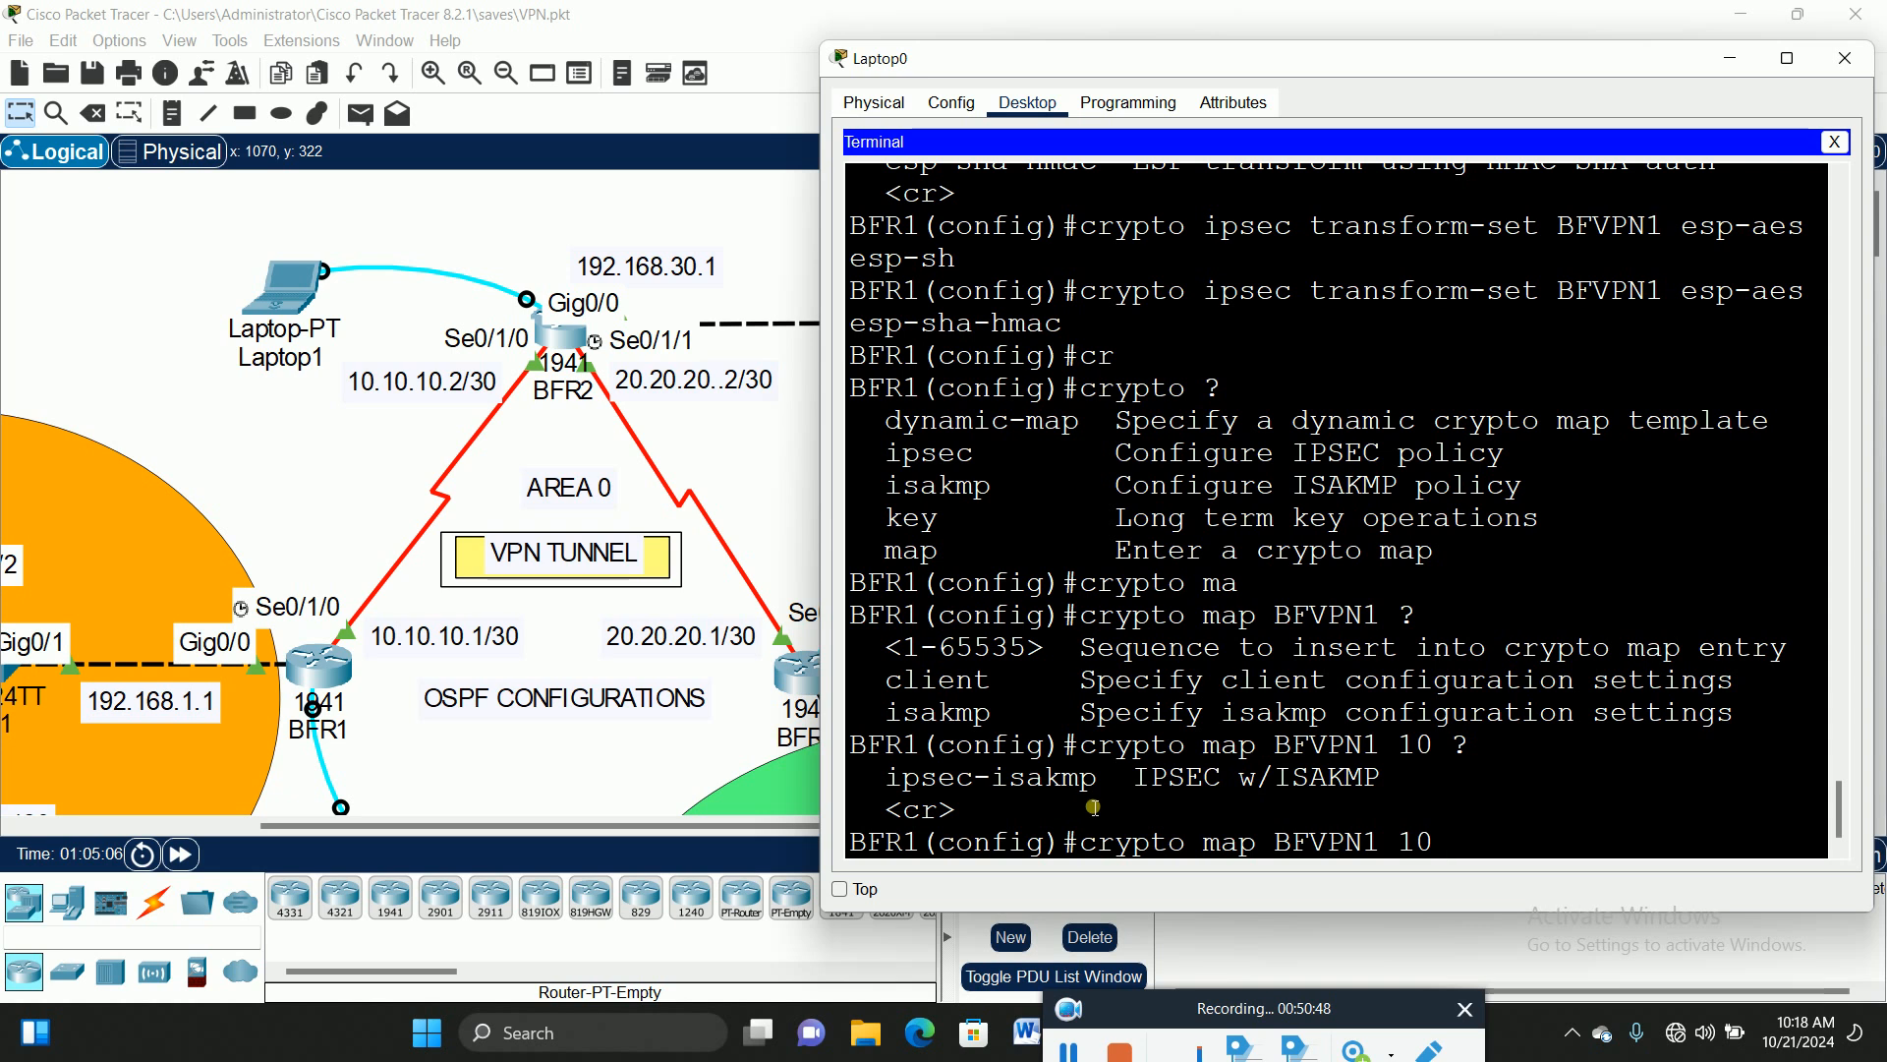
{"action": "type", "text": "ip"}
{"action": "key", "text": "Tab"}
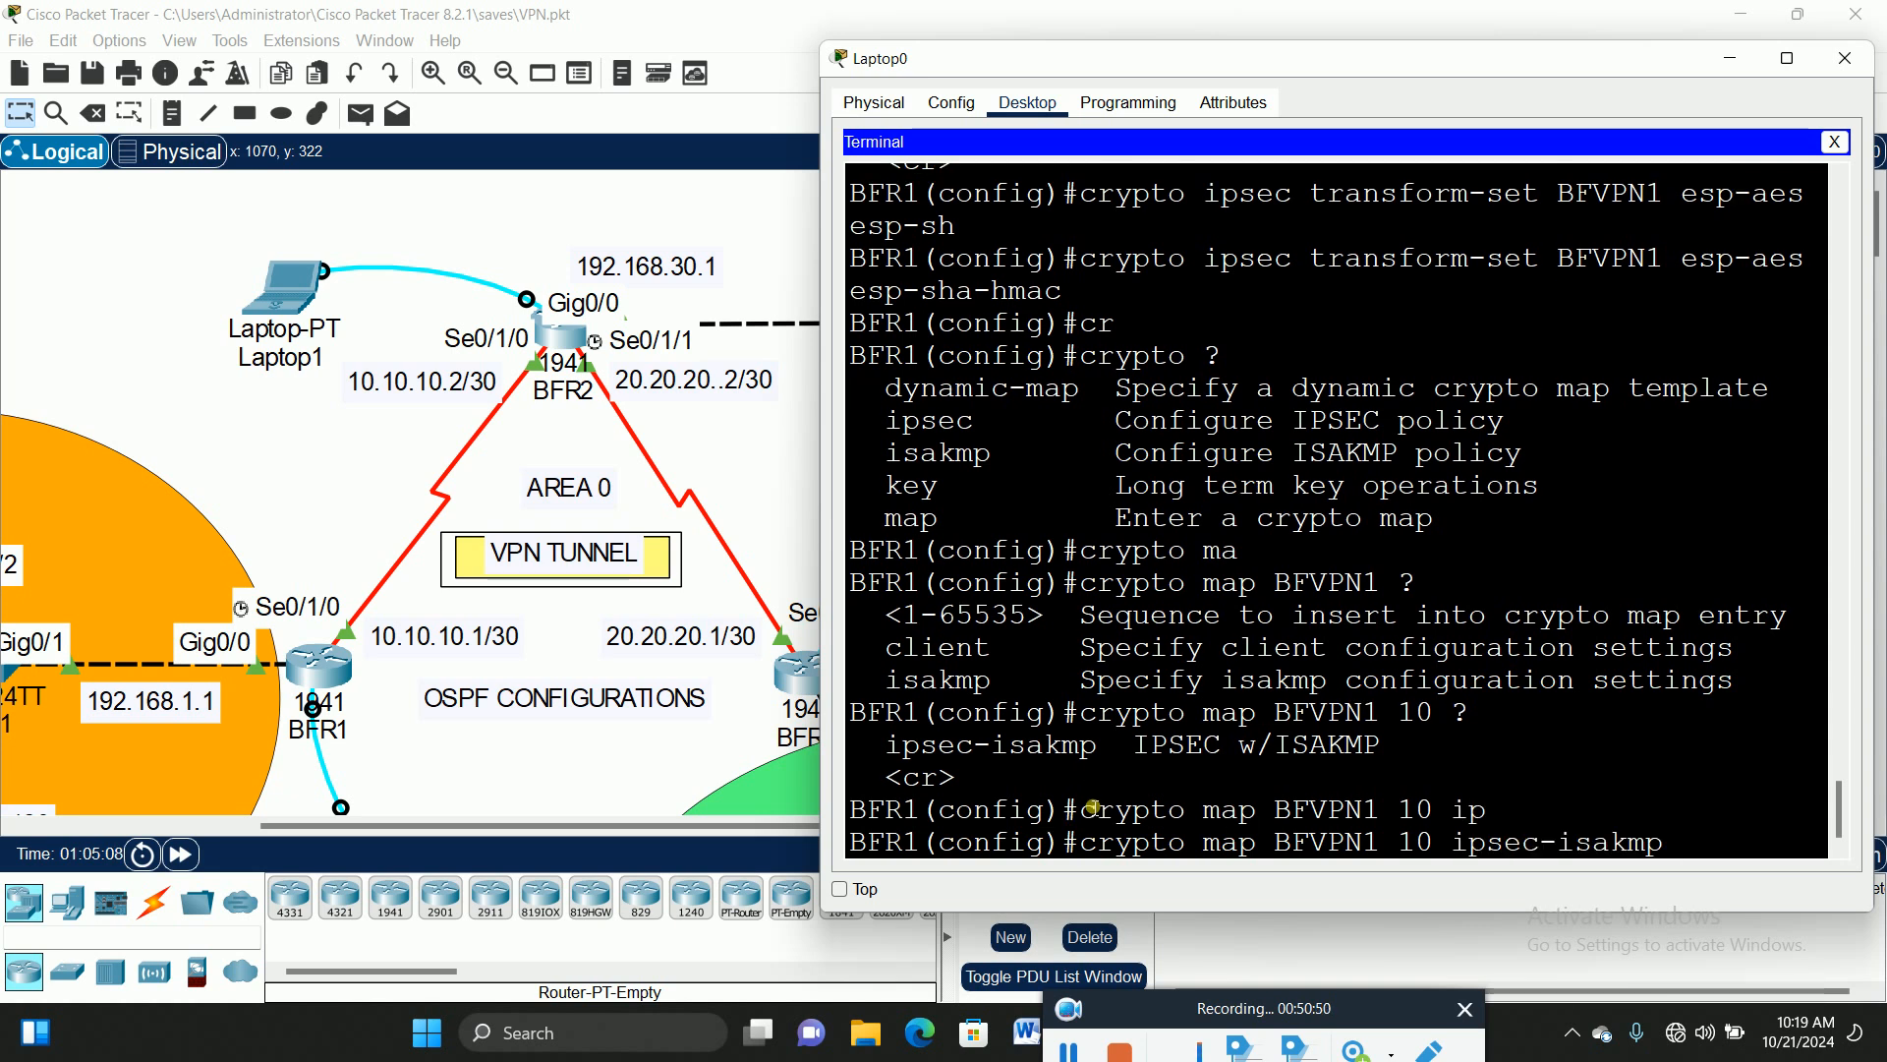
{"action": "key", "text": "Return"}
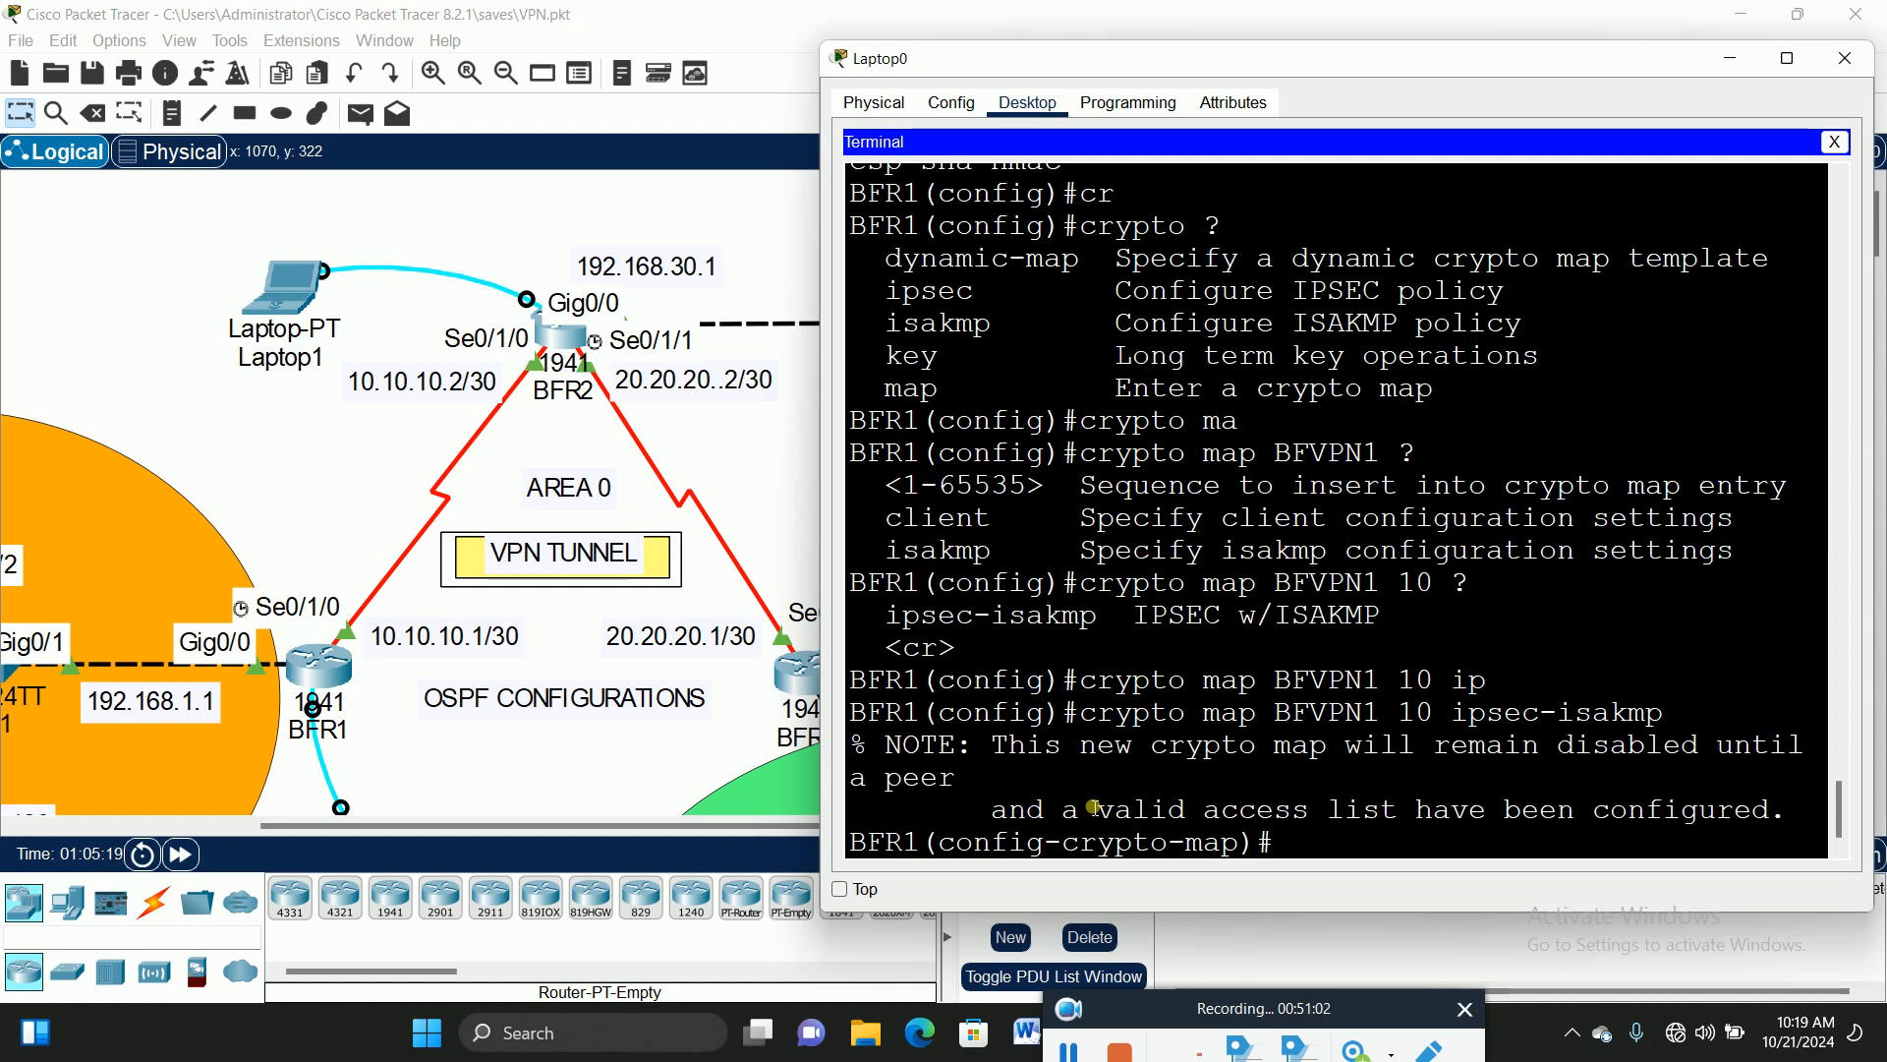
Step: Maximise the Laptop0 terminal, list the crypto-map subcommands, and start a description command
{"action": "type", "text": "enc"}
{"action": "key", "text": "Tab"}
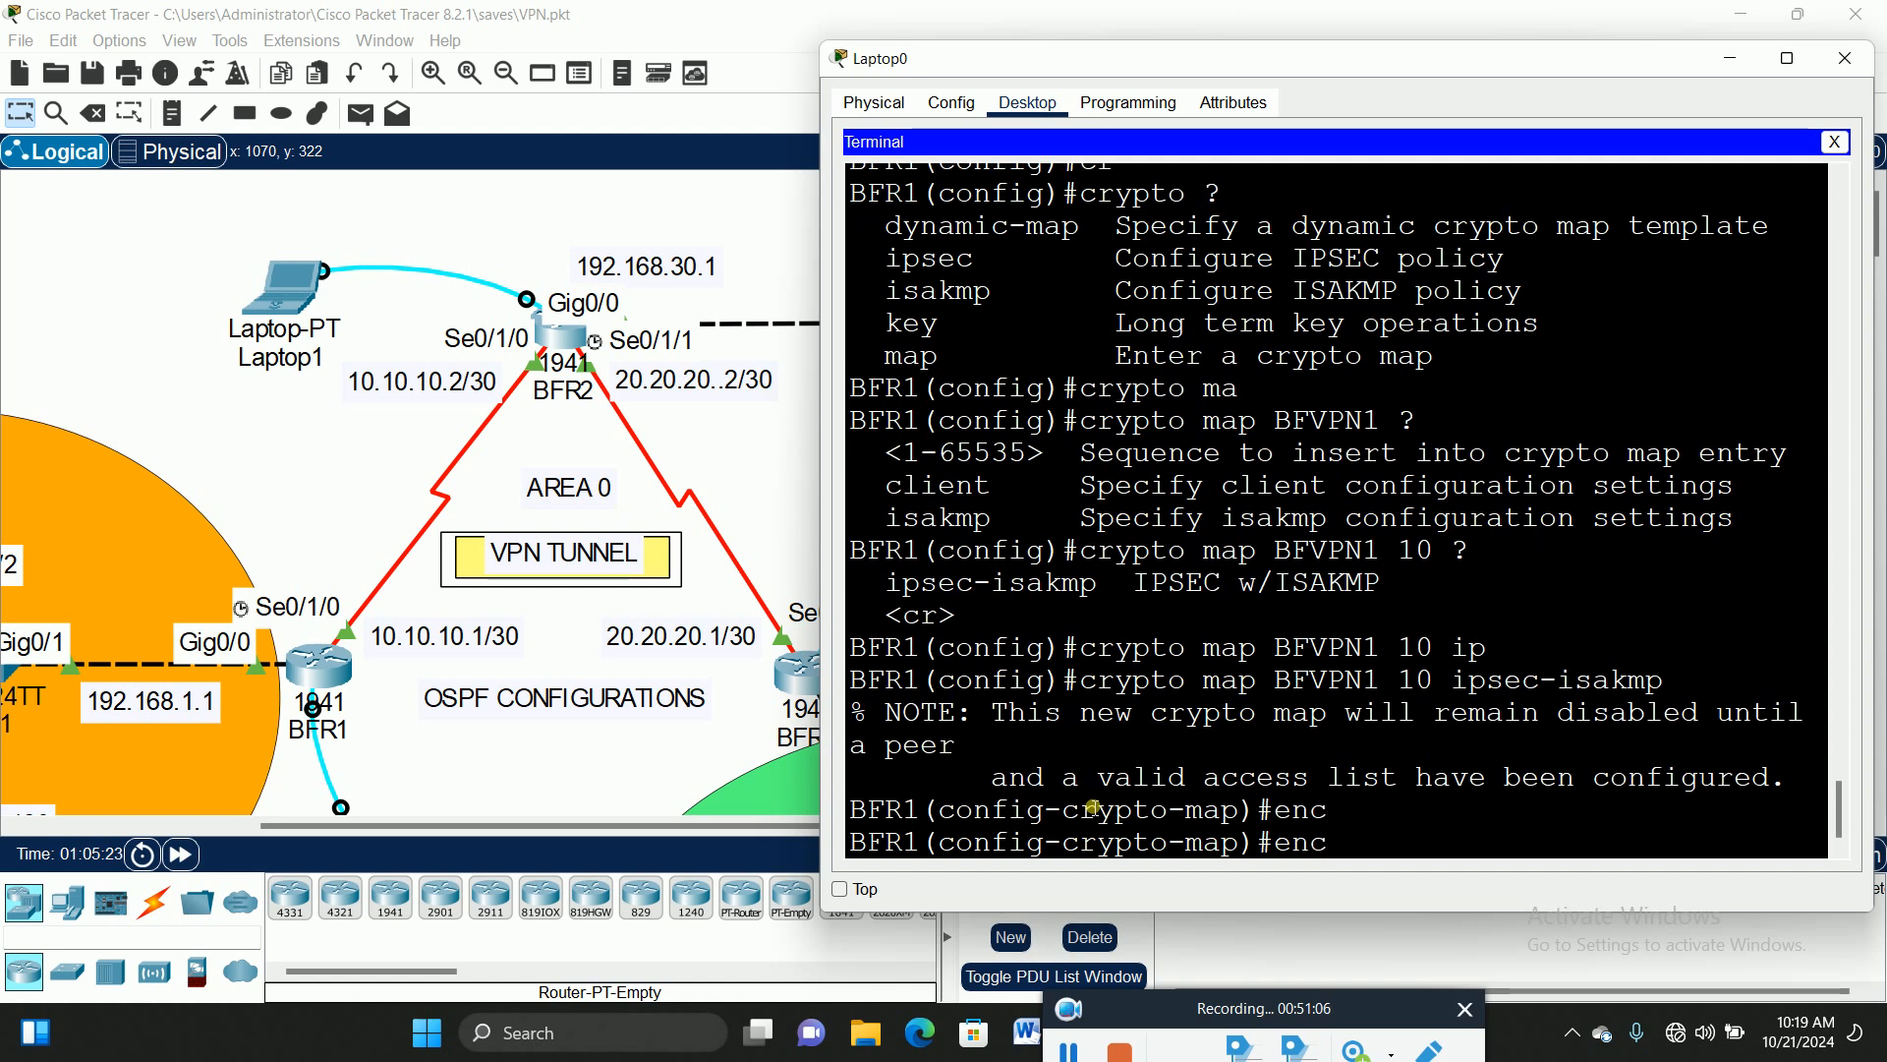
{"action": "key", "text": "BackSpace"}
{"action": "key", "text": "BackSpace"}
{"action": "key", "text": "BackSpace"}
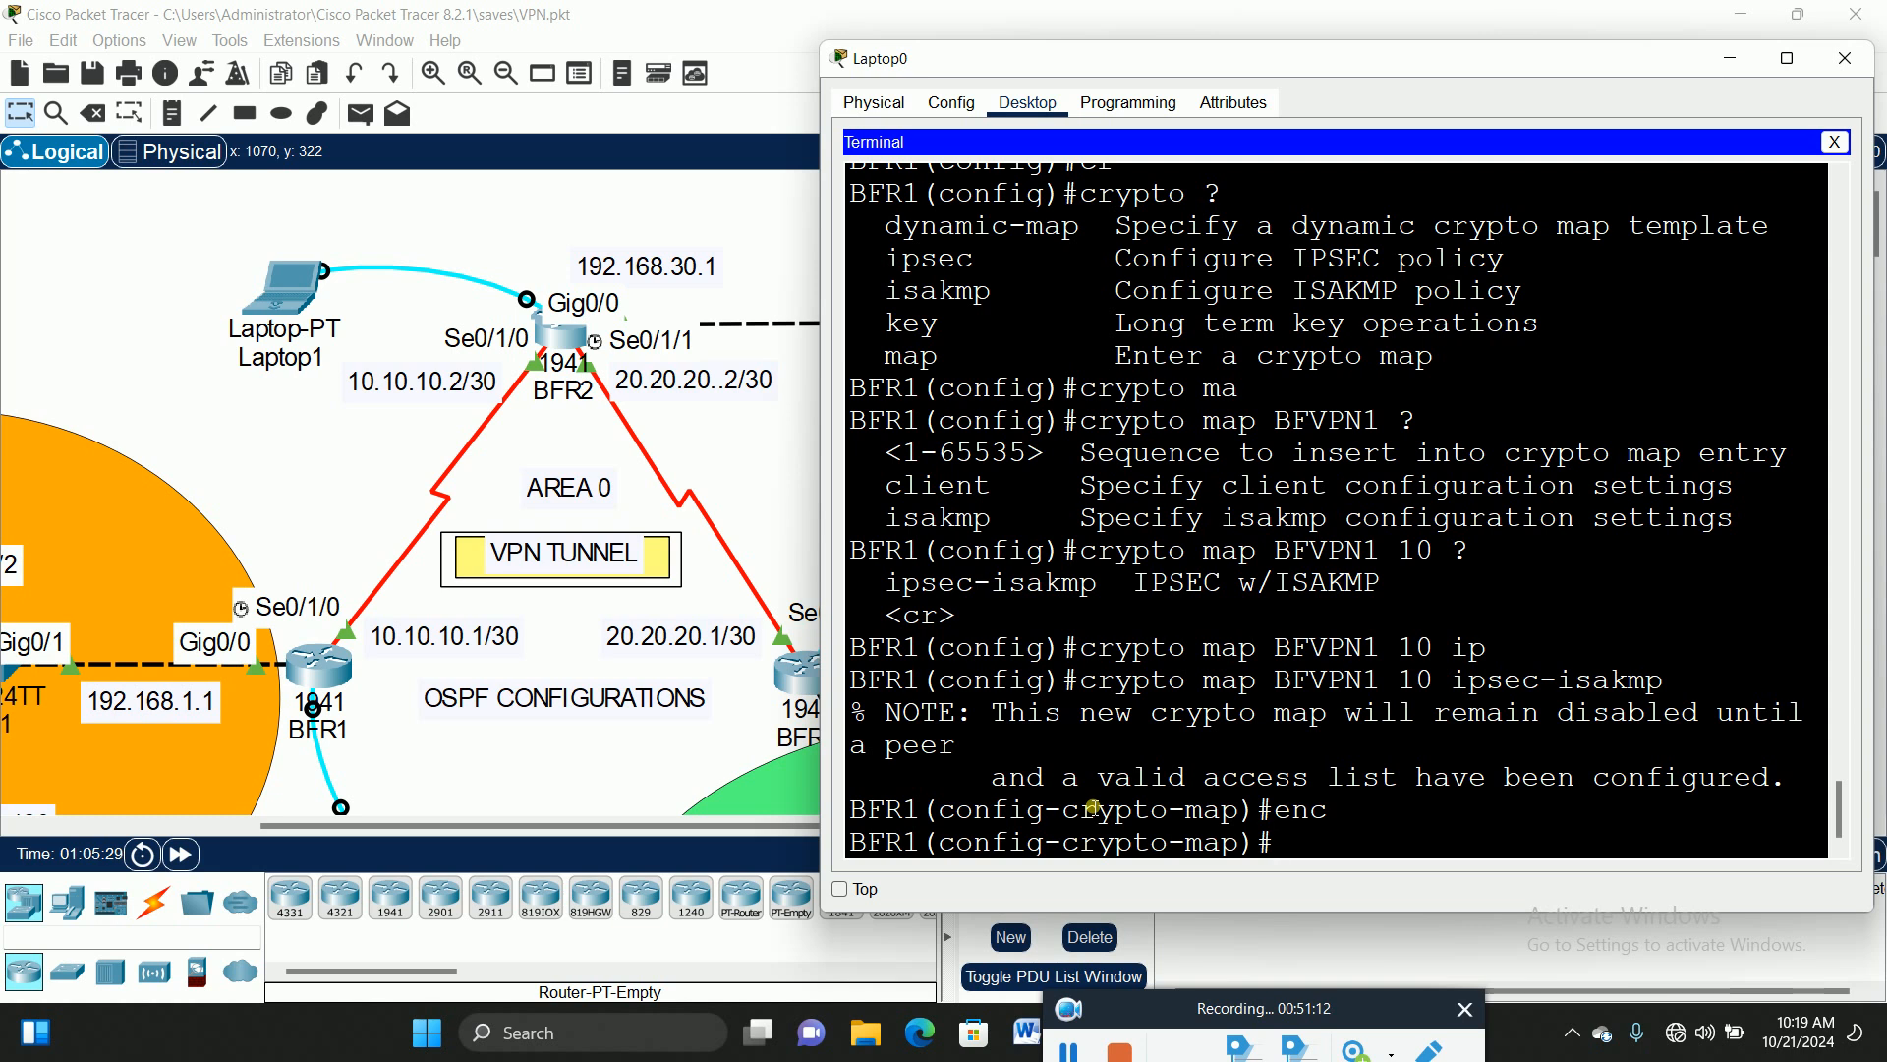
{"action": "type", "text": "?"}
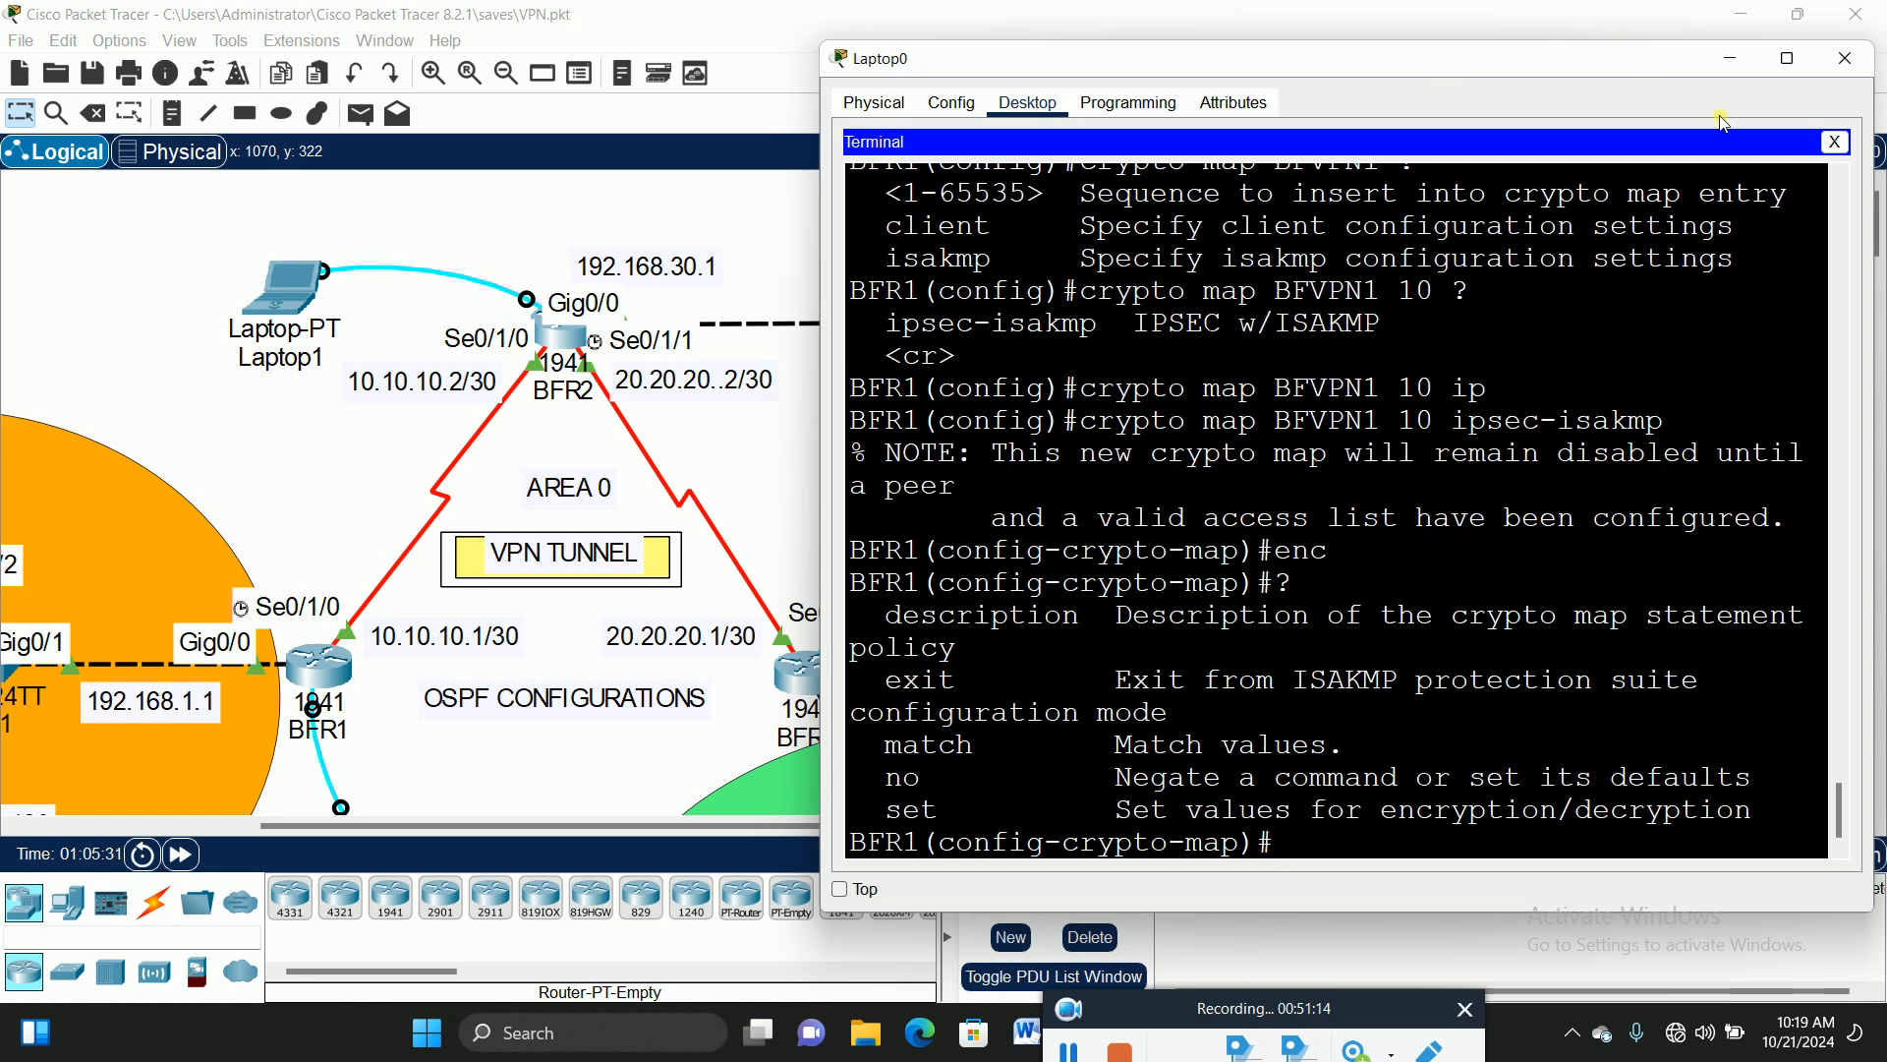
{"action": "left_click", "coordinate": [1788, 58]}
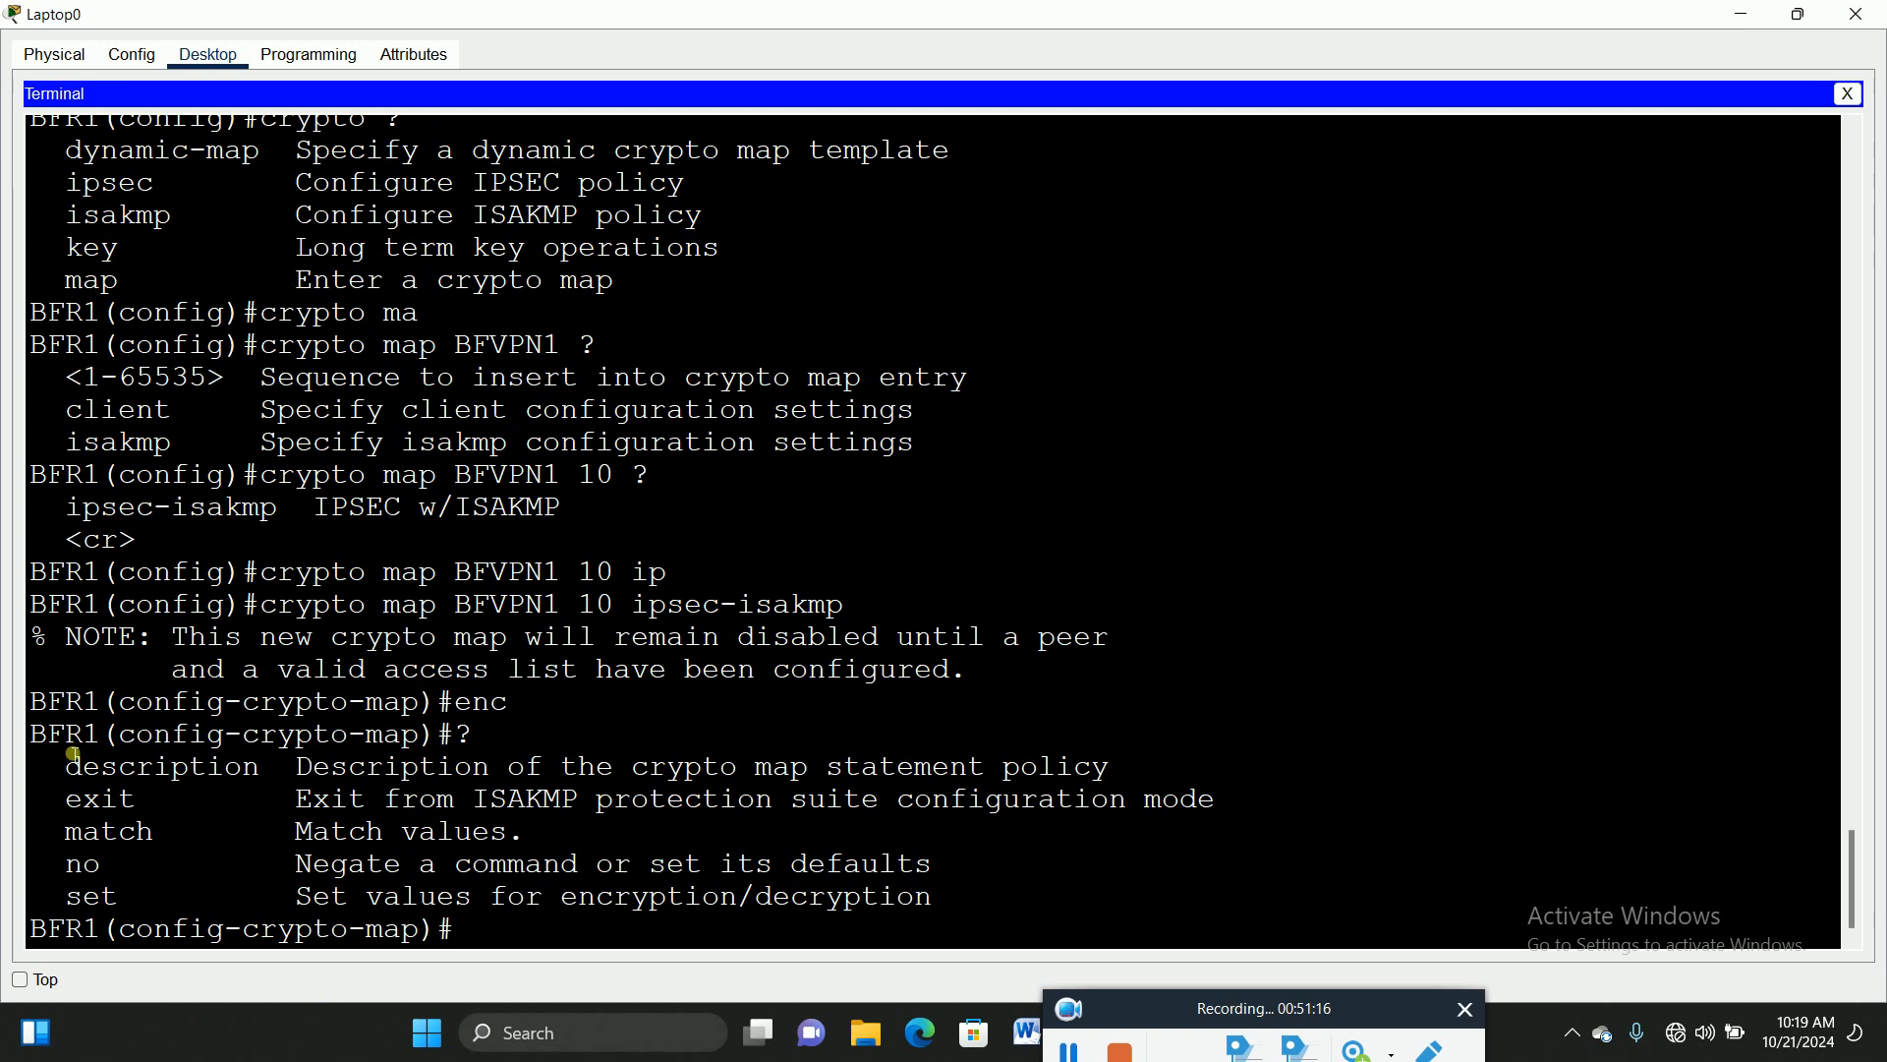
{"action": "left_click_drag", "start_coordinate": [65, 766], "coordinate": [266, 772]}
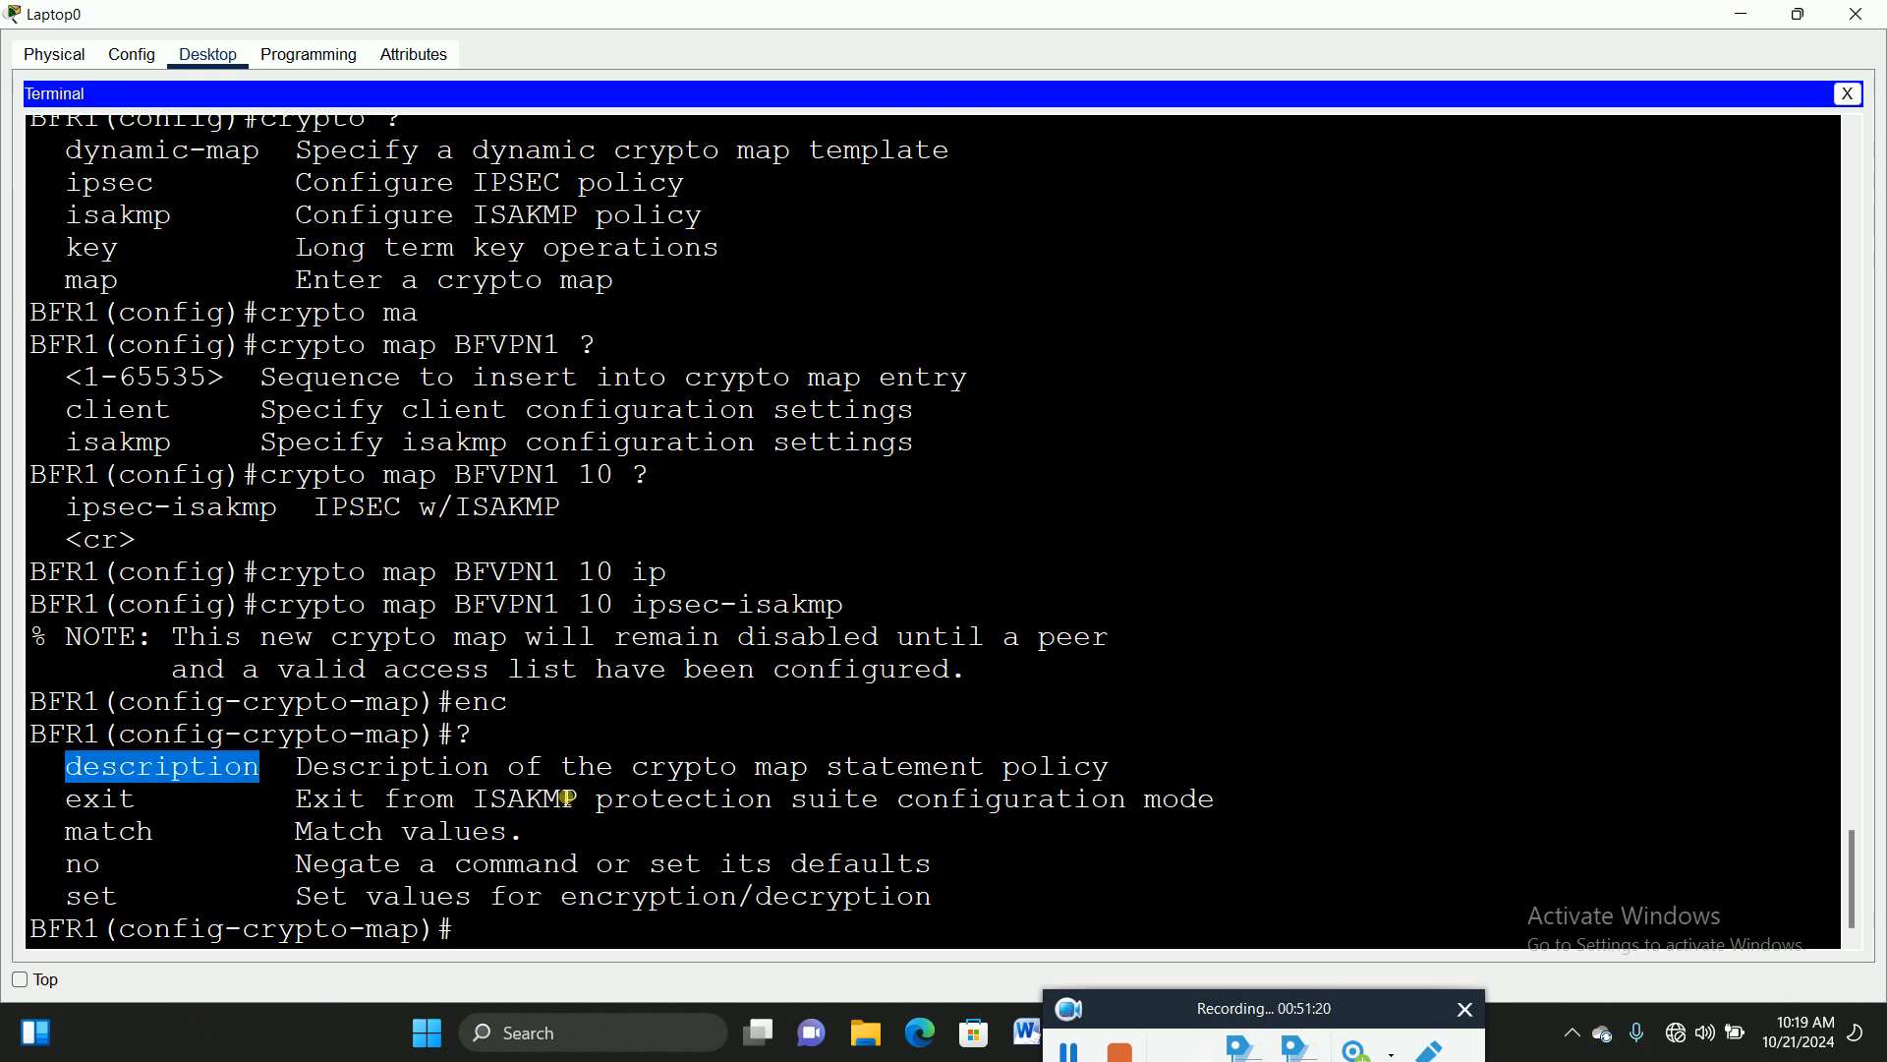
{"action": "left_click", "coordinate": [909, 932]}
{"action": "type", "text": "des"}
{"action": "key", "text": "Tab"}
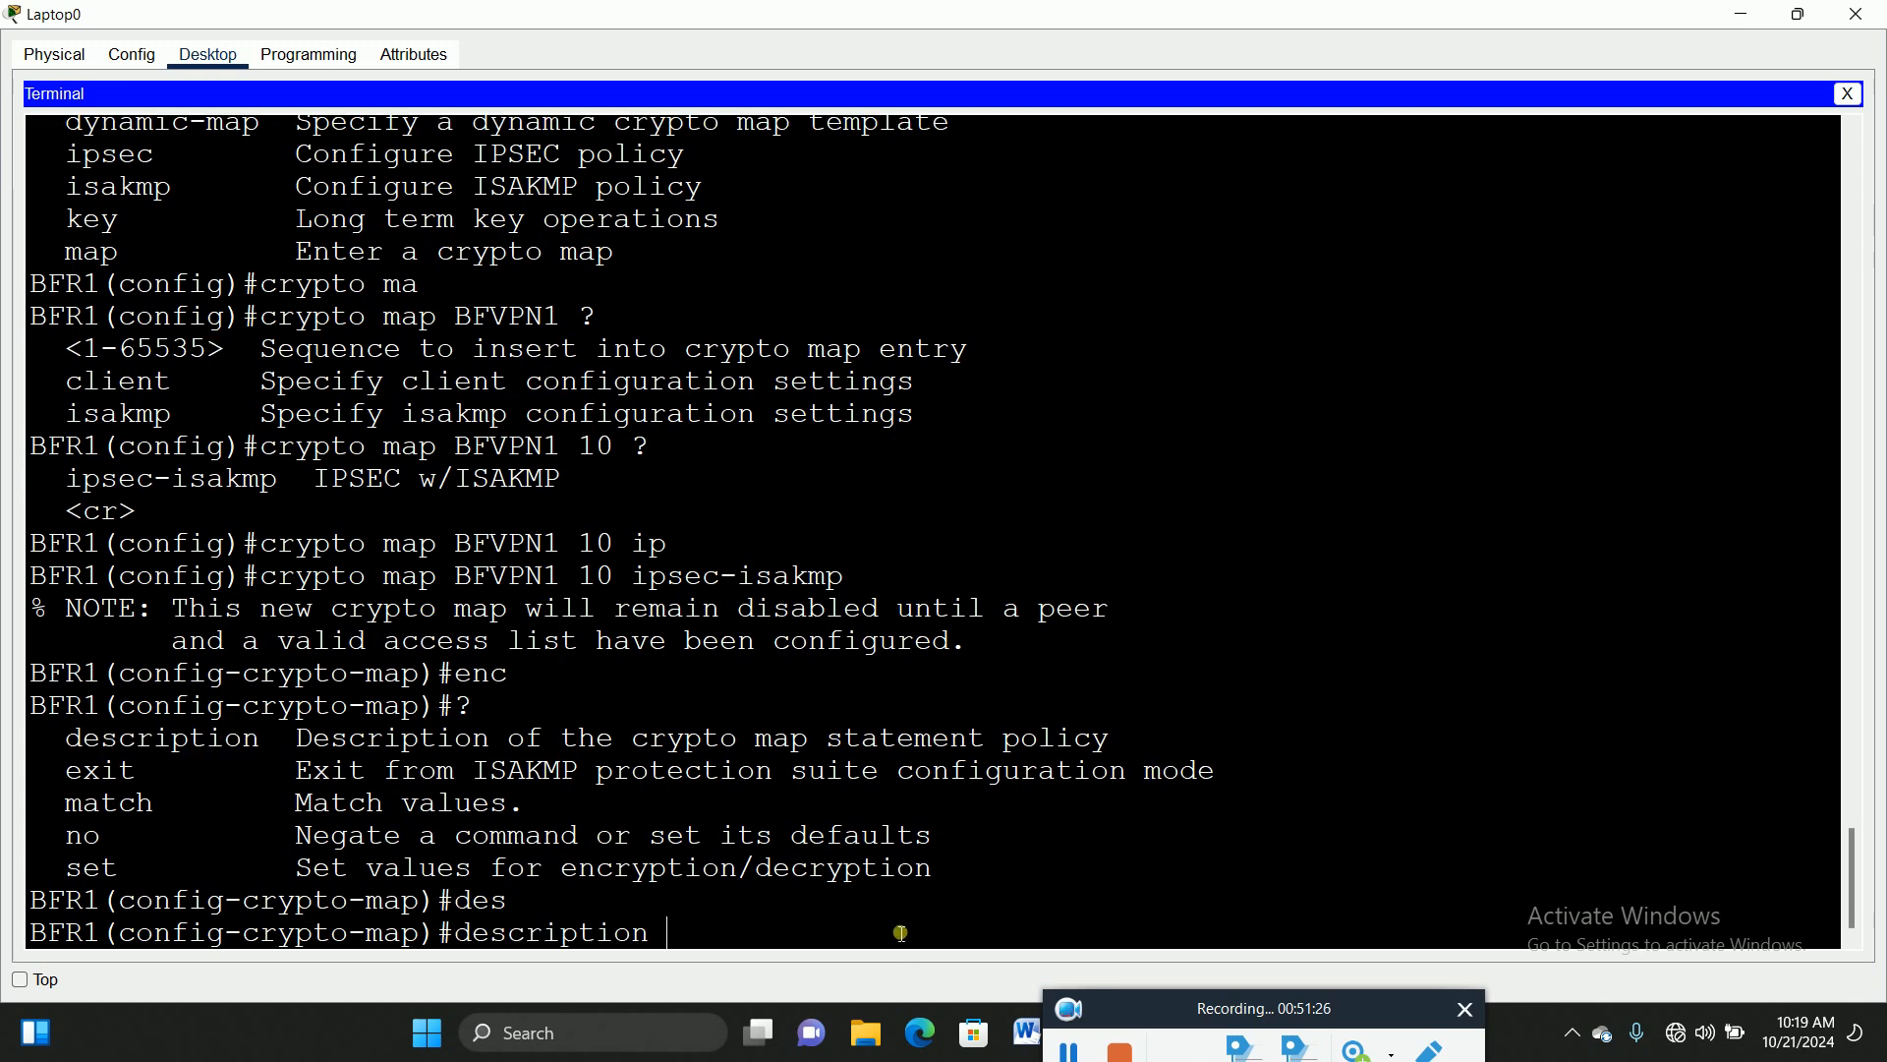
{"action": "type", "text": "?"}
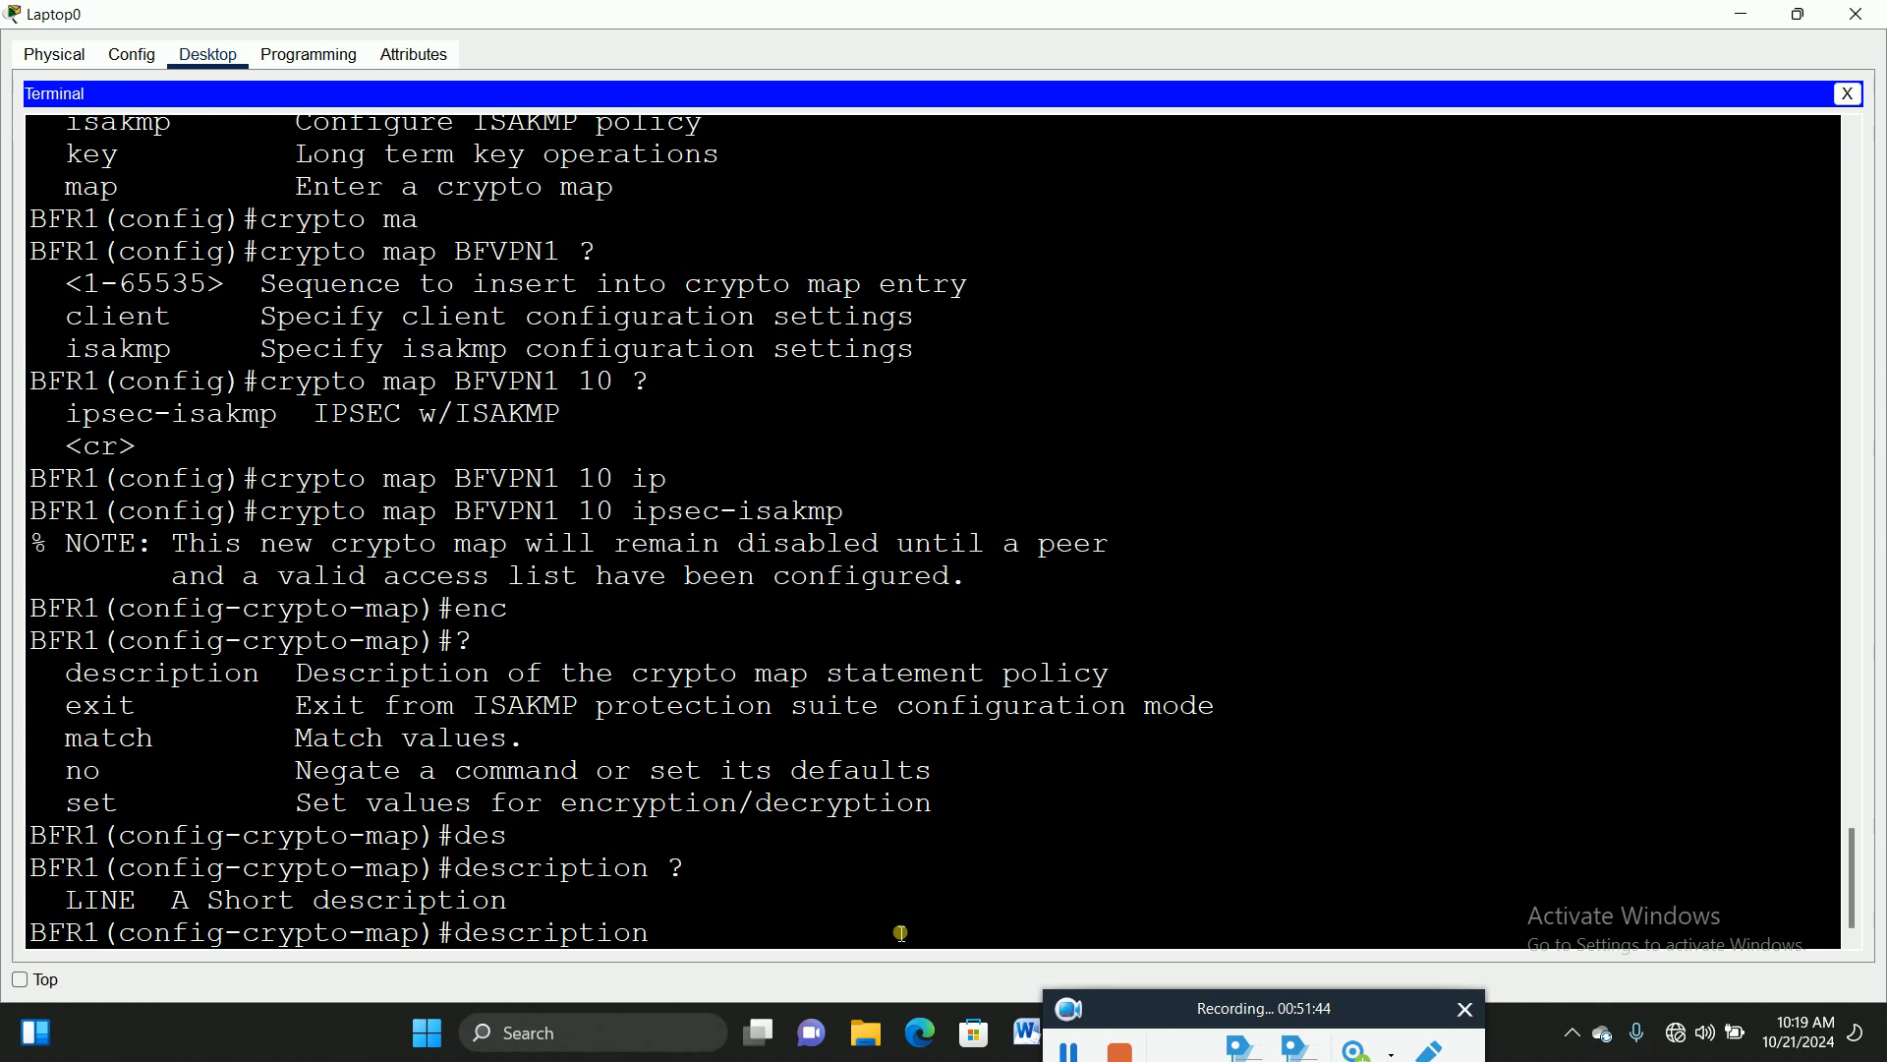
Step: Enter 'description BFVPNCONET TO BFR3' for crypto map BFVPN1 10
{"action": "type", "text": "BFVPNCONN"}
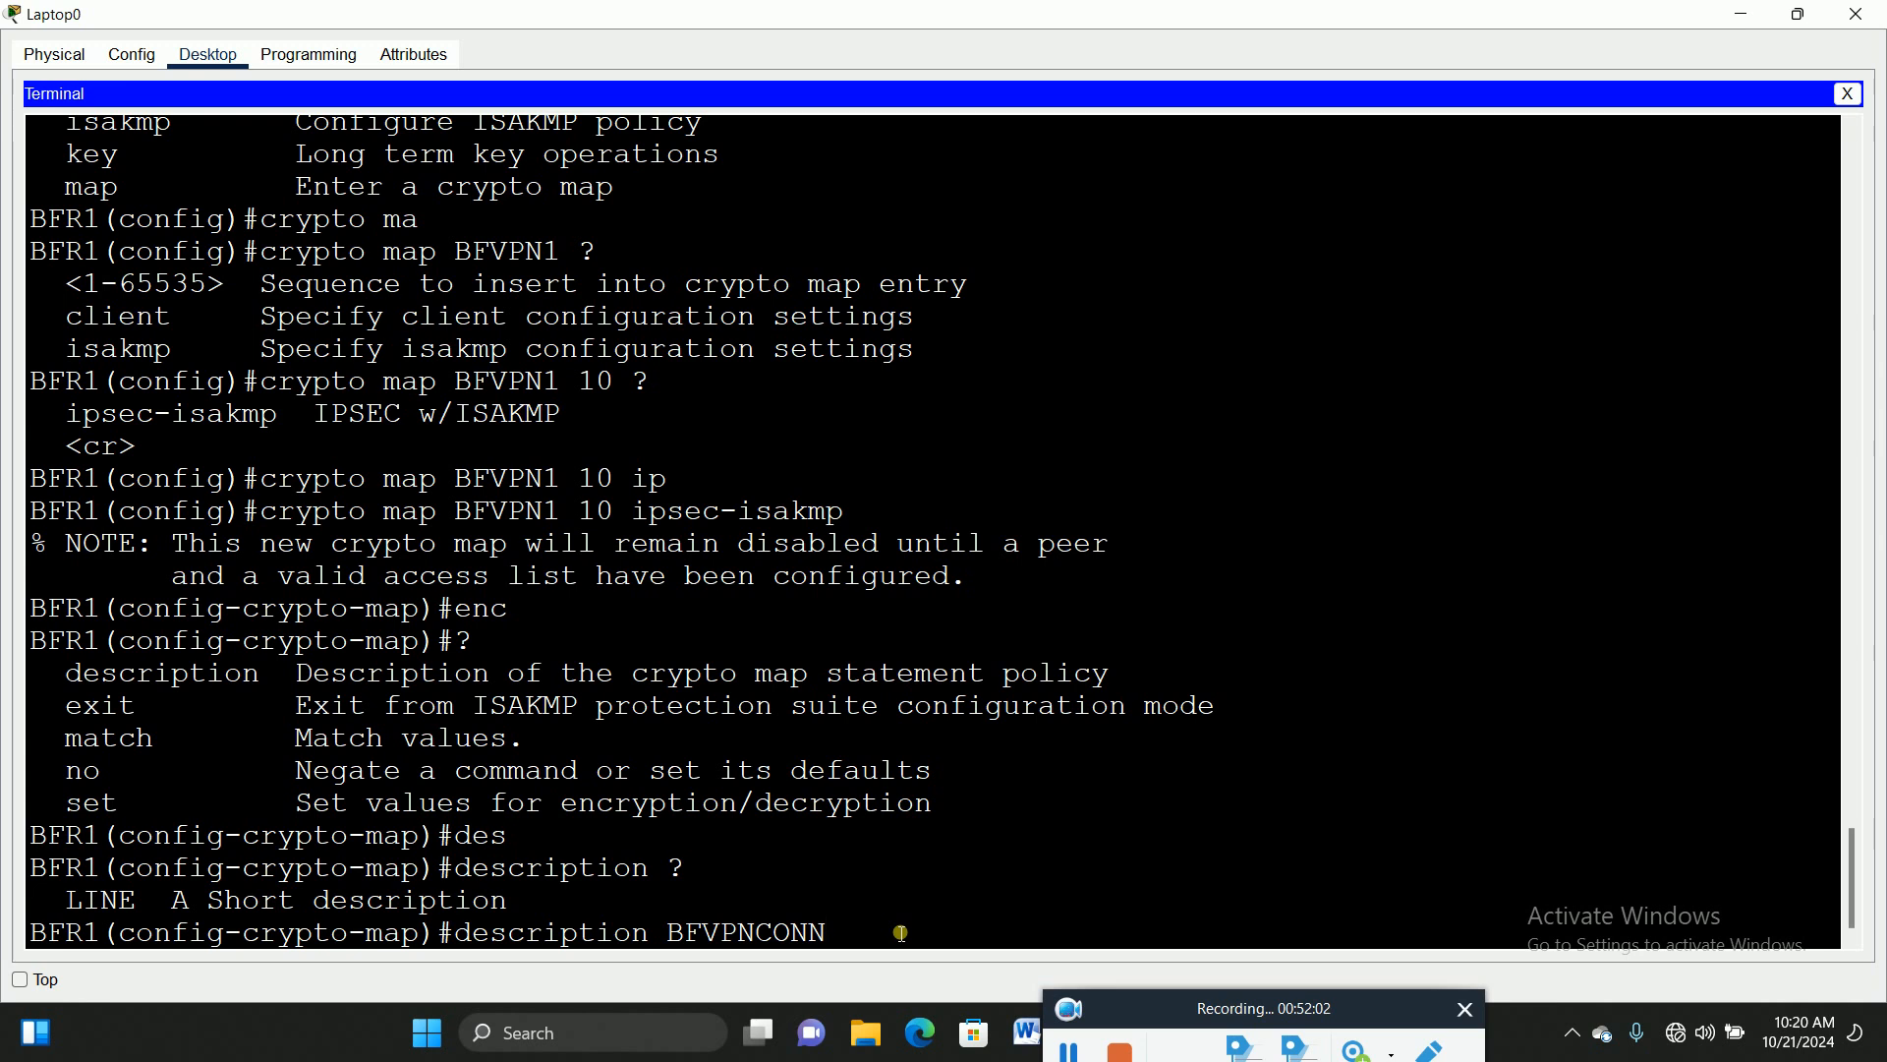
{"action": "type", "text": "ET"}
{"action": "key", "text": "BackSpace"}
{"action": "key", "text": "BackSpace"}
{"action": "key", "text": "Right"}
{"action": "key", "text": "Right"}
{"action": "type", "text": "TO BFR3"}
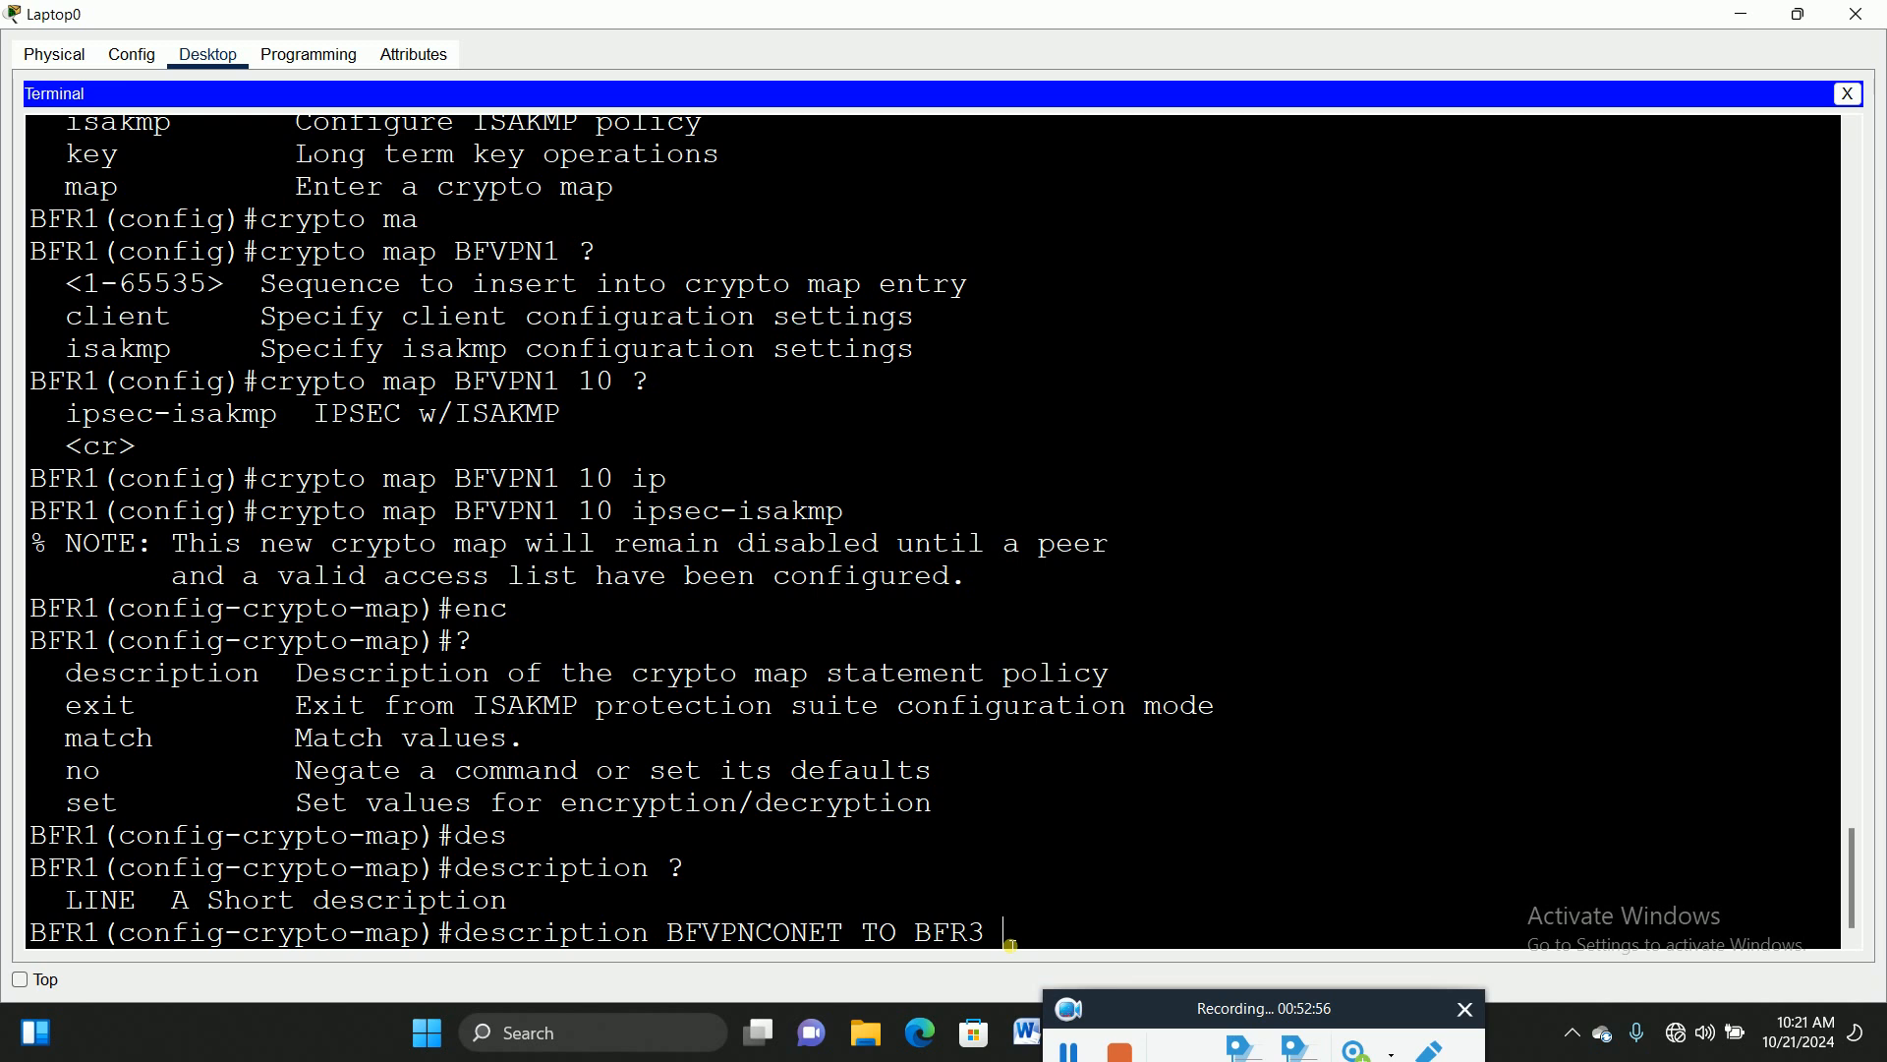
{"action": "type", "text": " ?"}
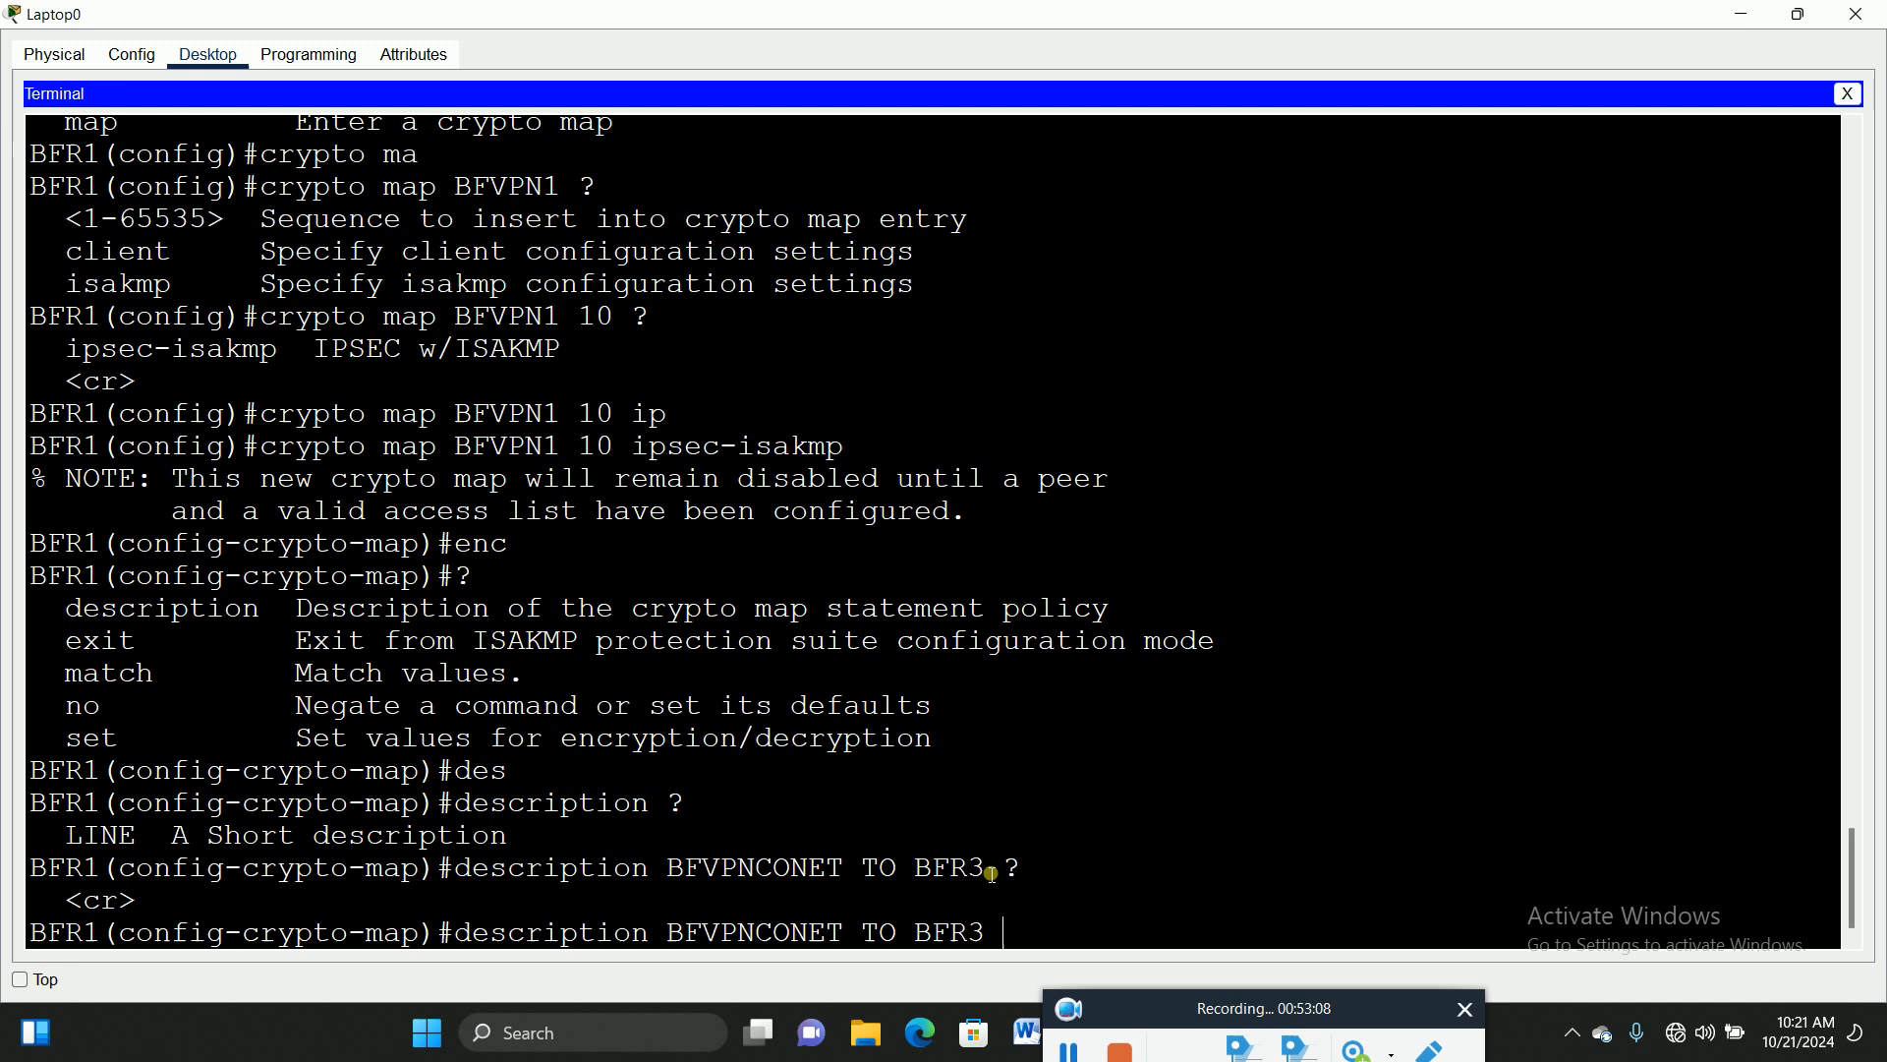
{"action": "left_click_drag", "start_coordinate": [851, 871], "coordinate": [679, 878]}
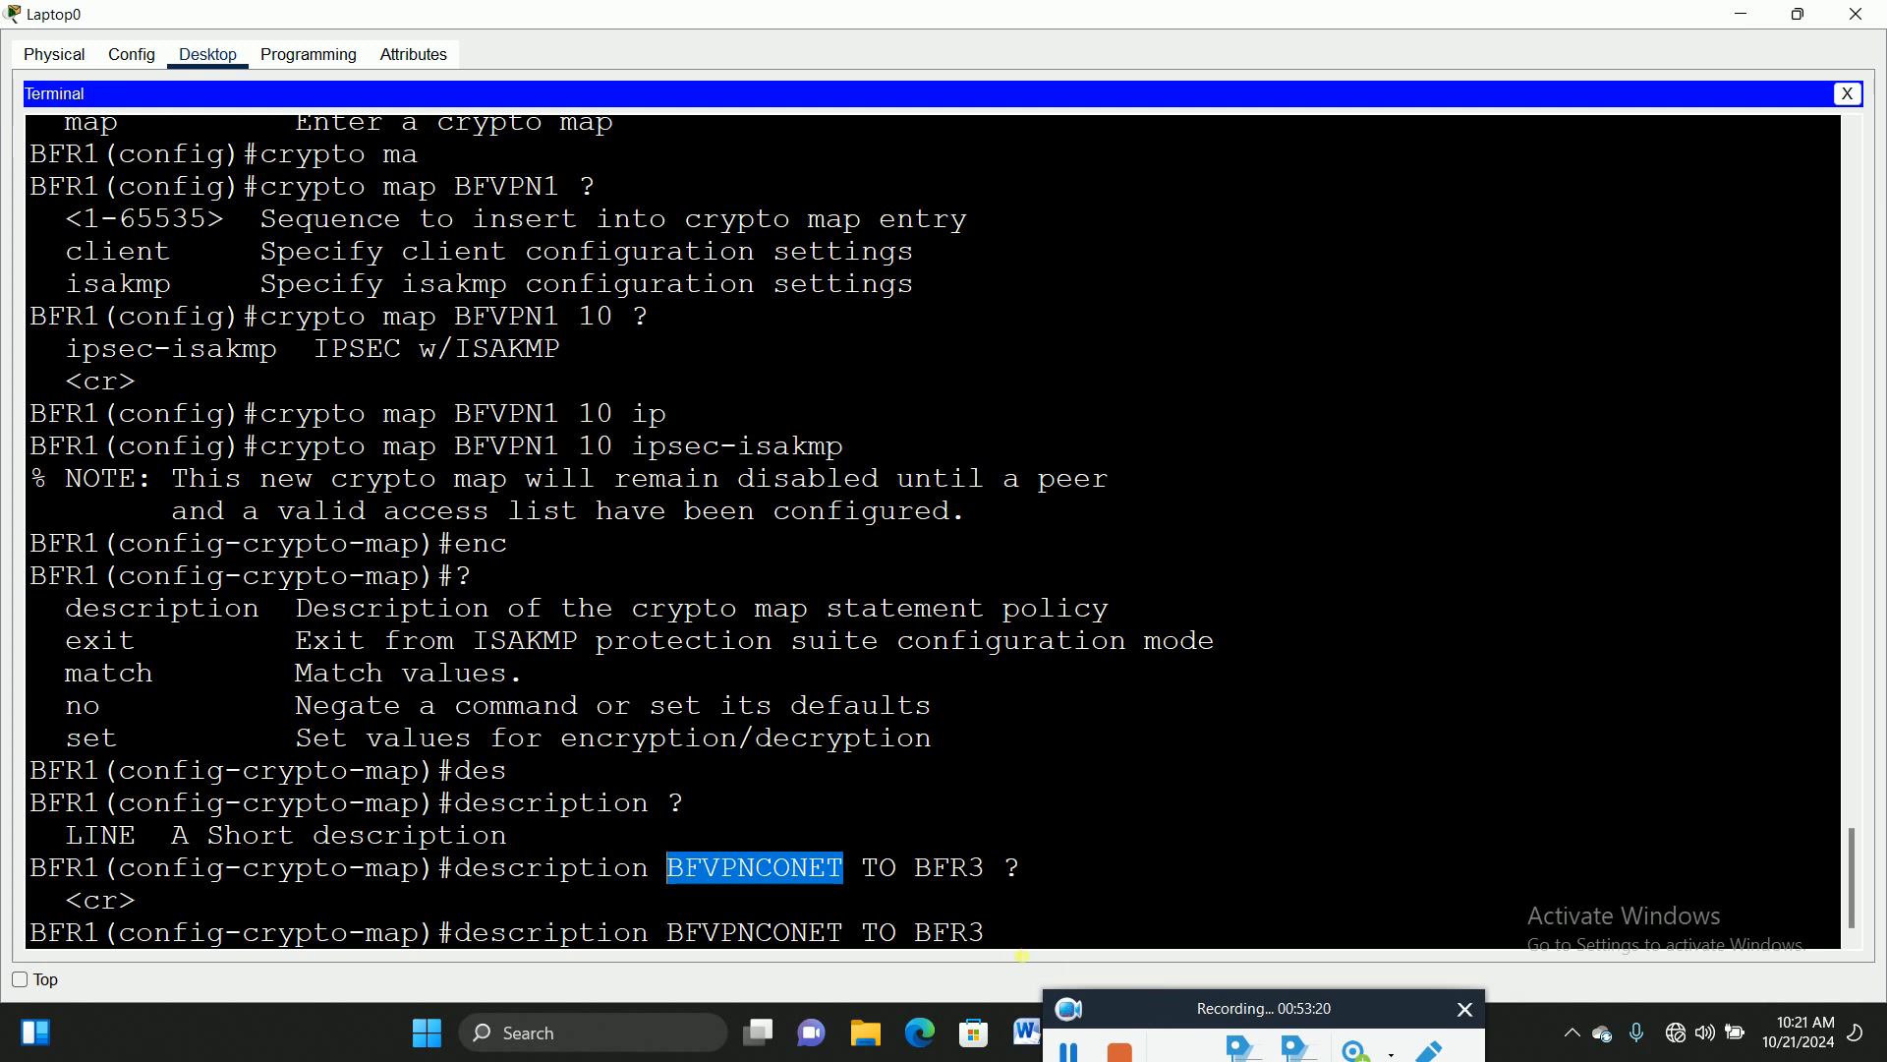
{"action": "left_click", "coordinate": [1026, 944]}
{"action": "key", "text": "Return"}
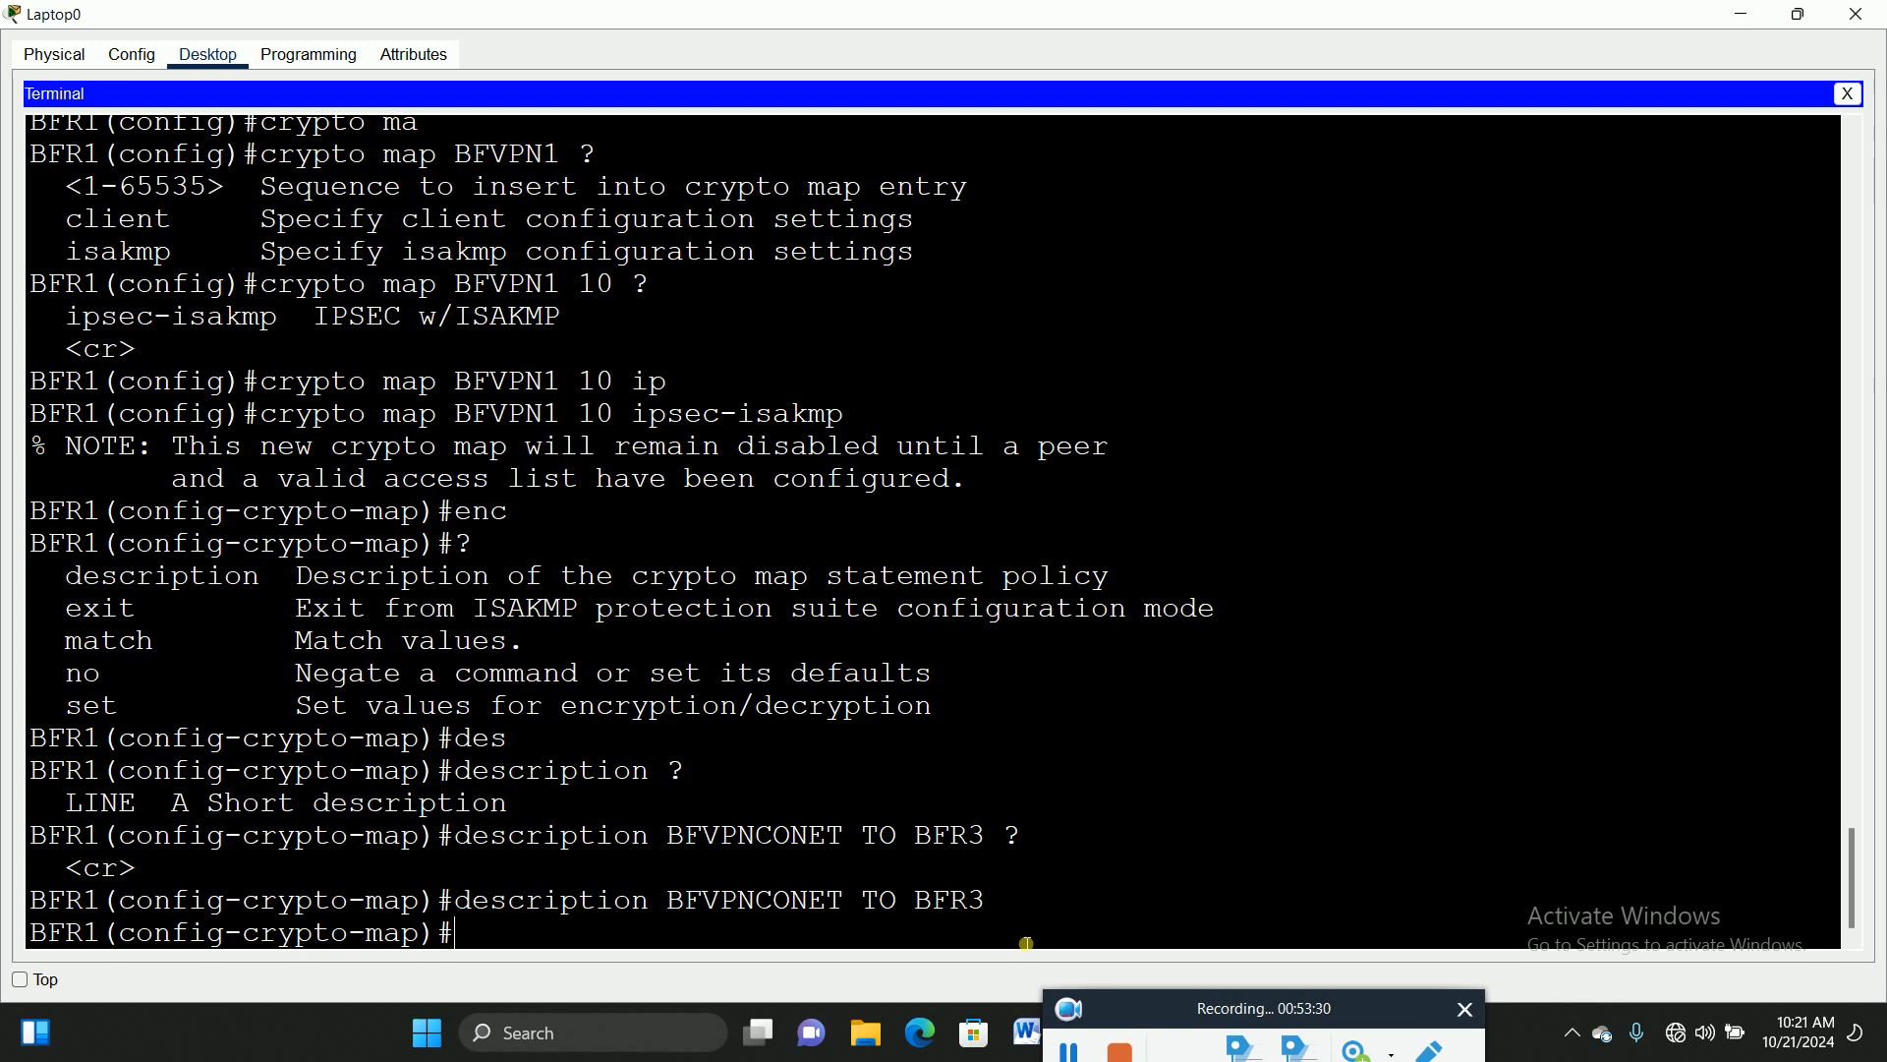
Step: Enter 'set peer 20.20.20.1' in the crypto map after checking the topology
{"action": "type", "text": "se"}
{"action": "key", "text": "Tab"}
{"action": "type", "text": "p"}
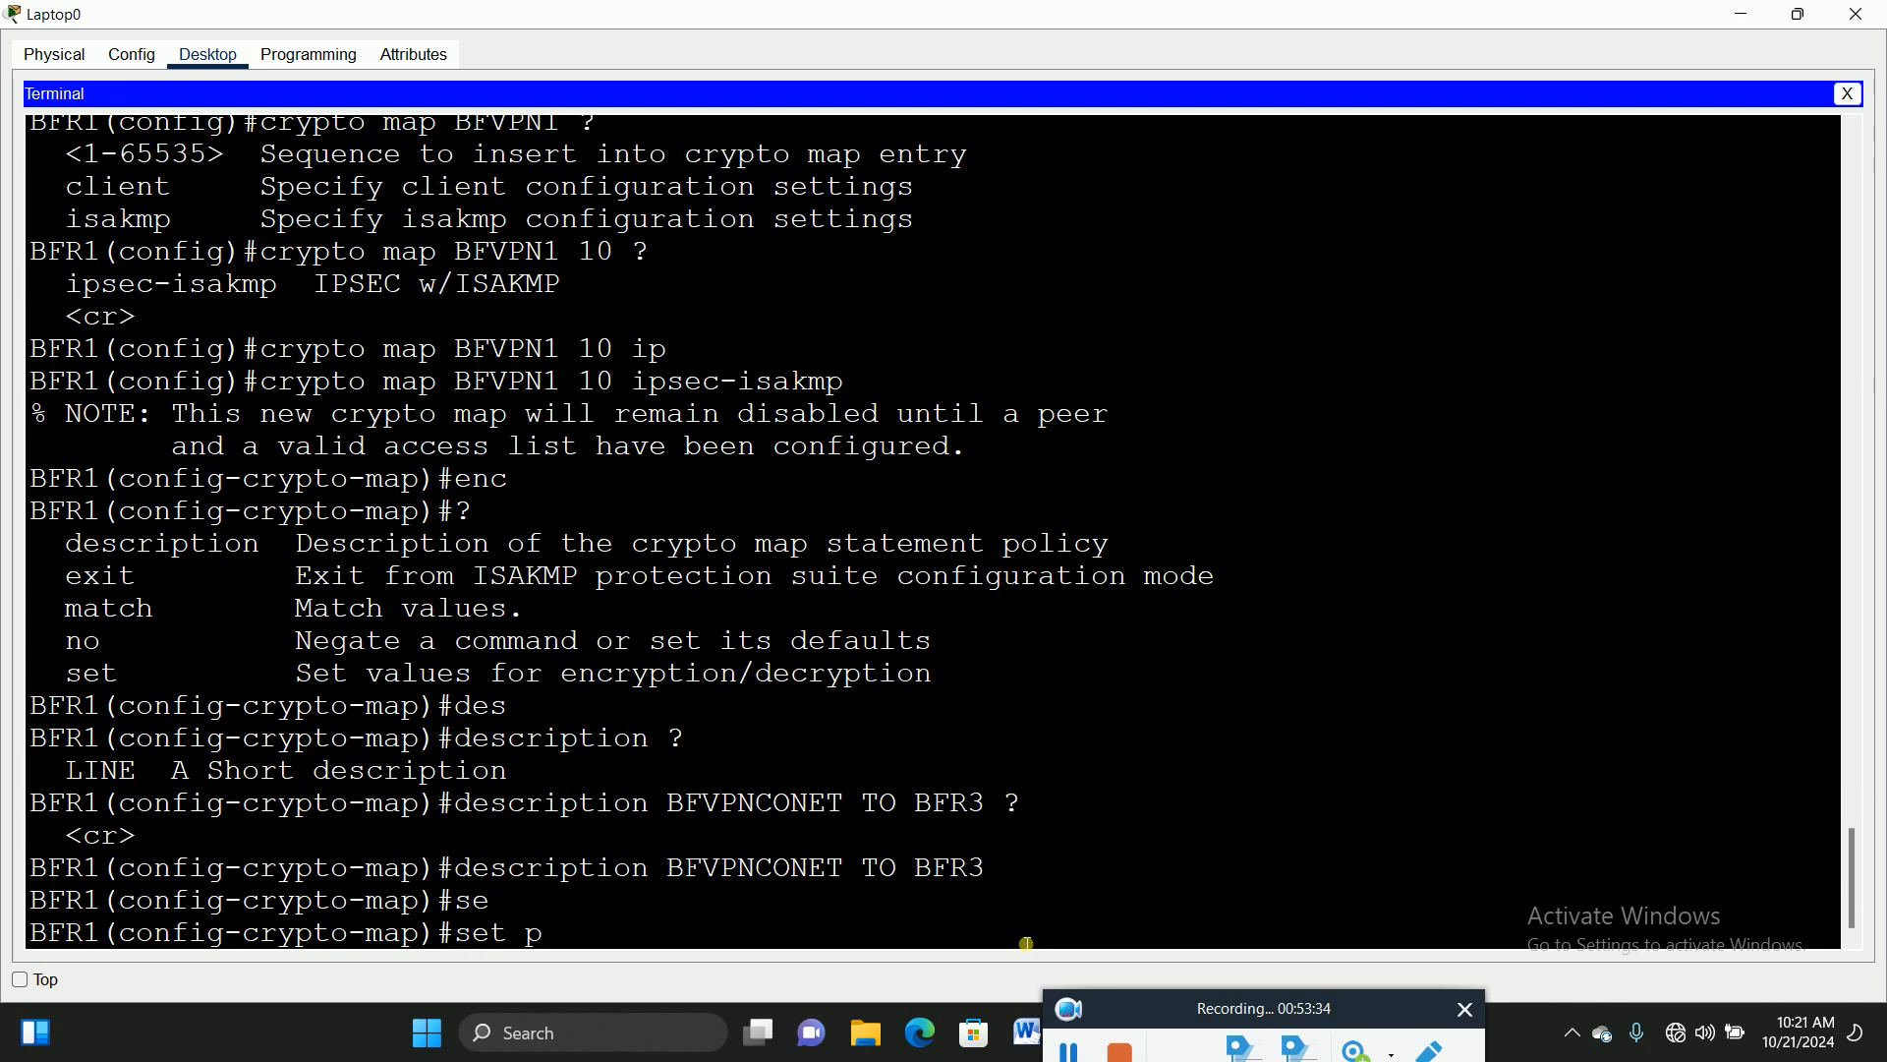
{"action": "key", "text": "Tab"}
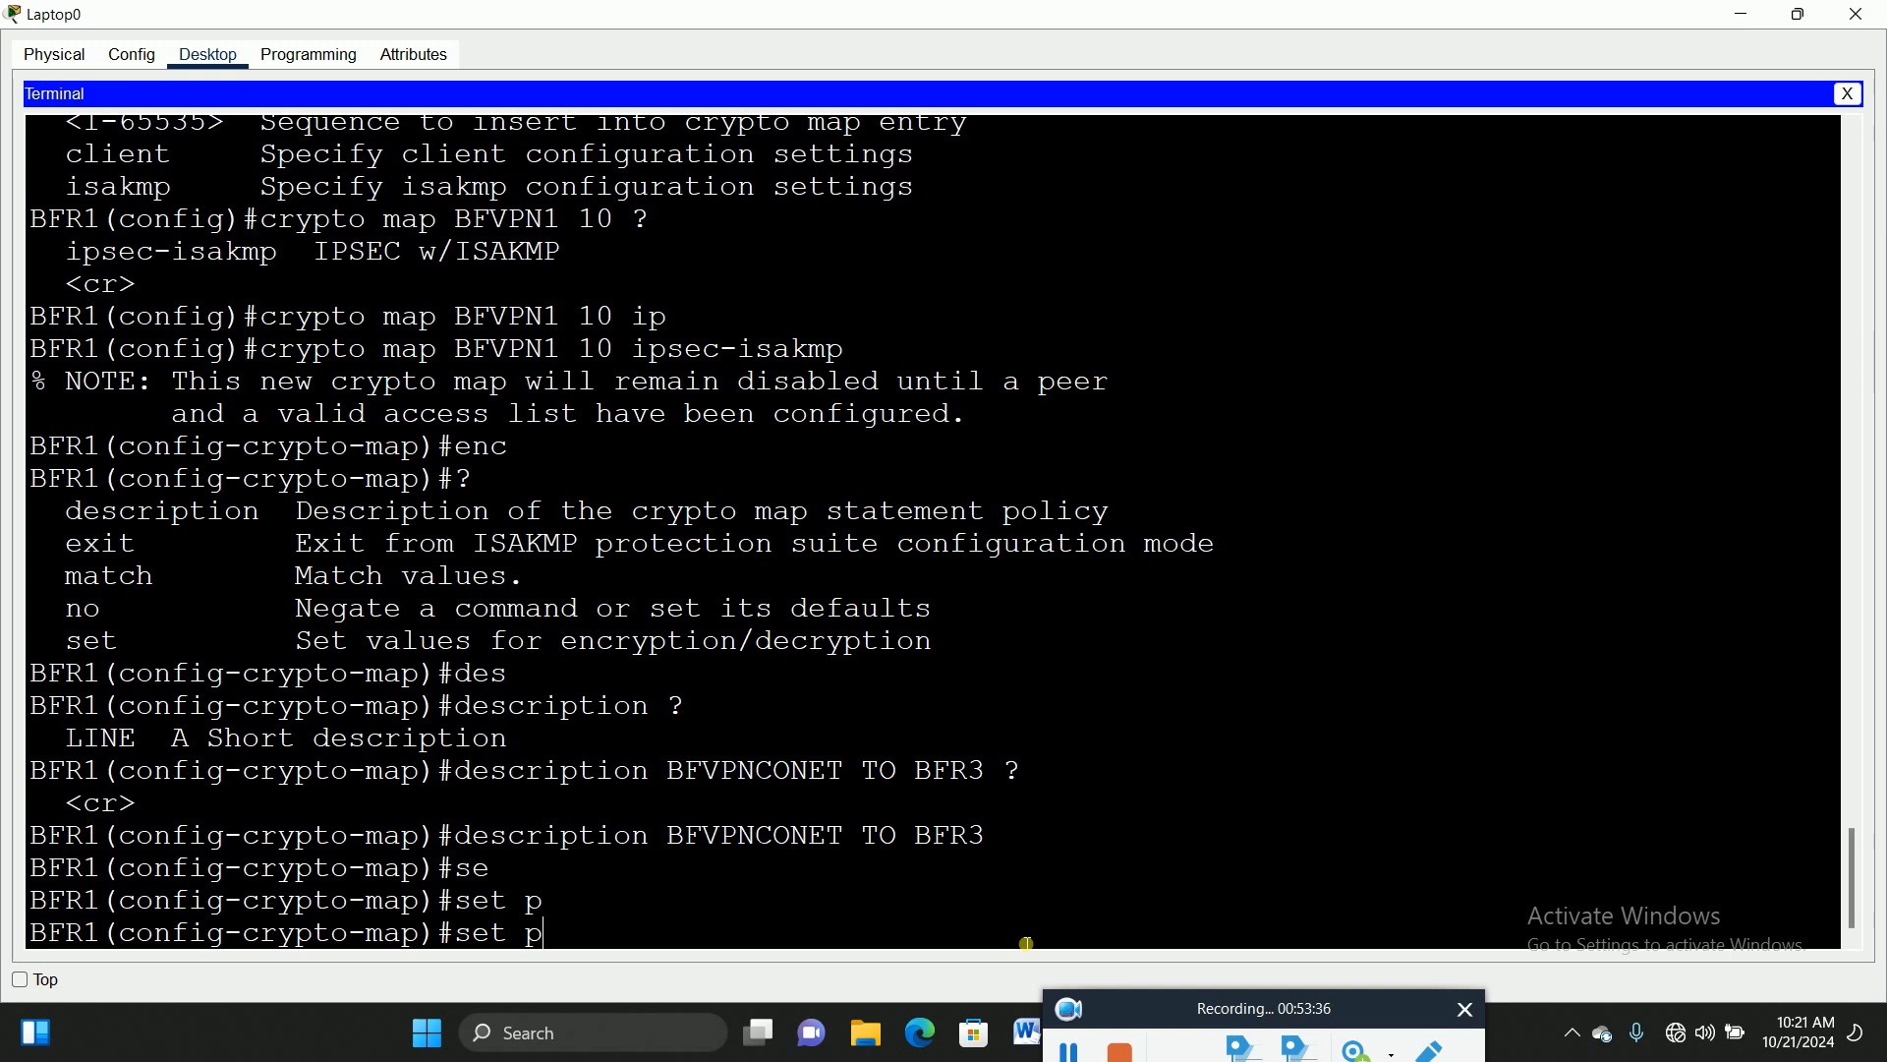
{"action": "type", "text": "ee"}
{"action": "key", "text": "Tab"}
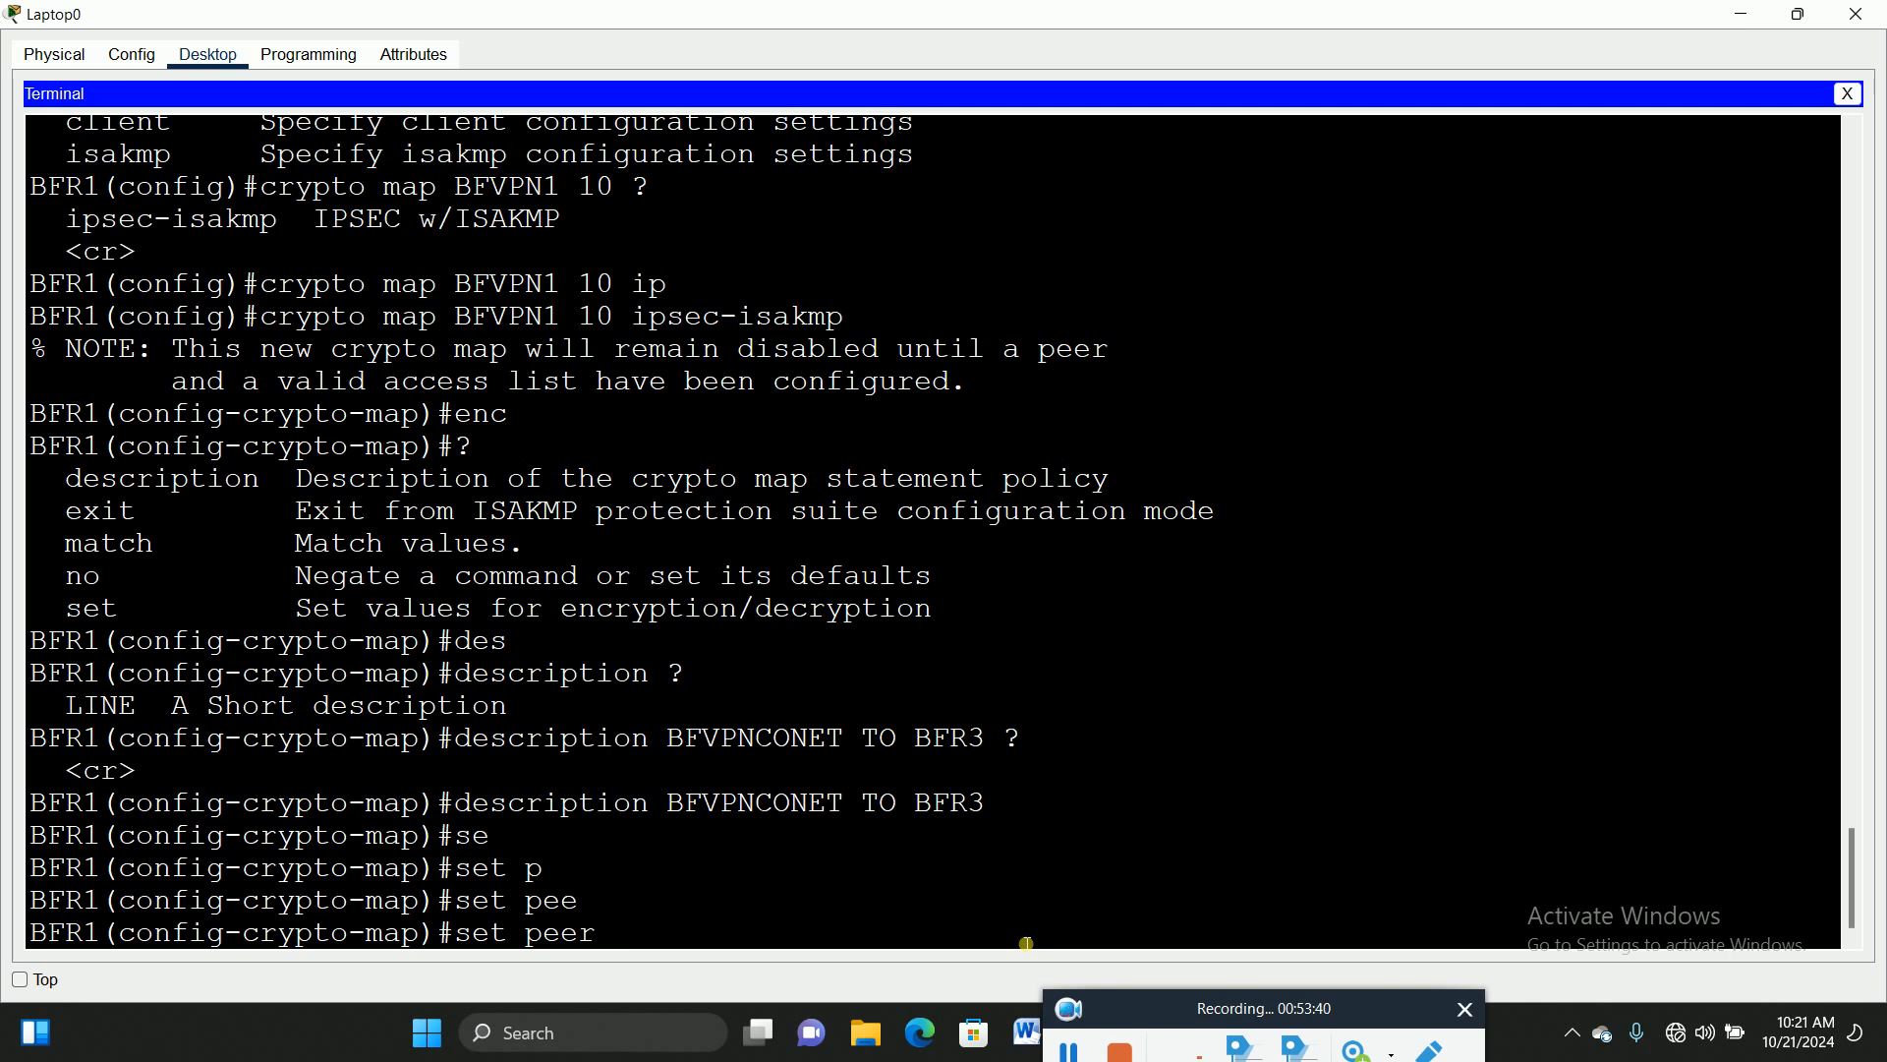
{"action": "type", "text": "?"}
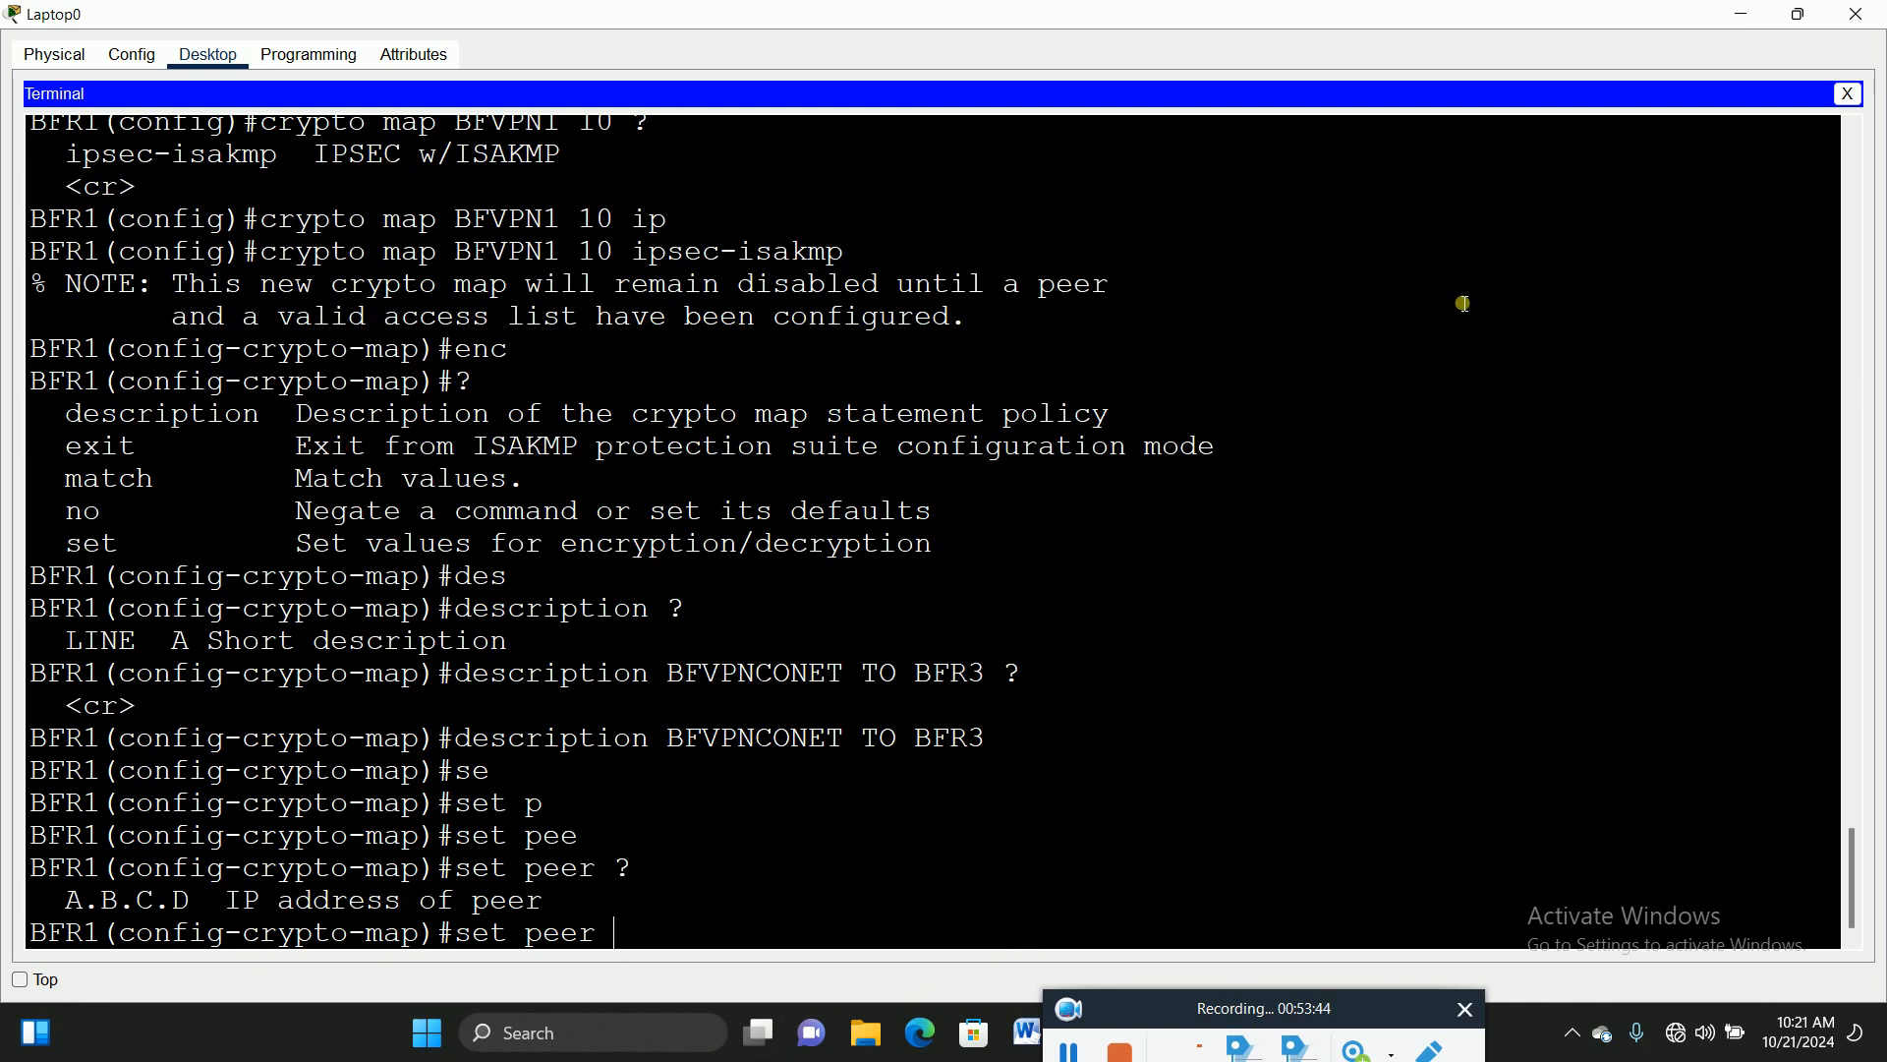
{"action": "left_click", "coordinate": [1799, 14]}
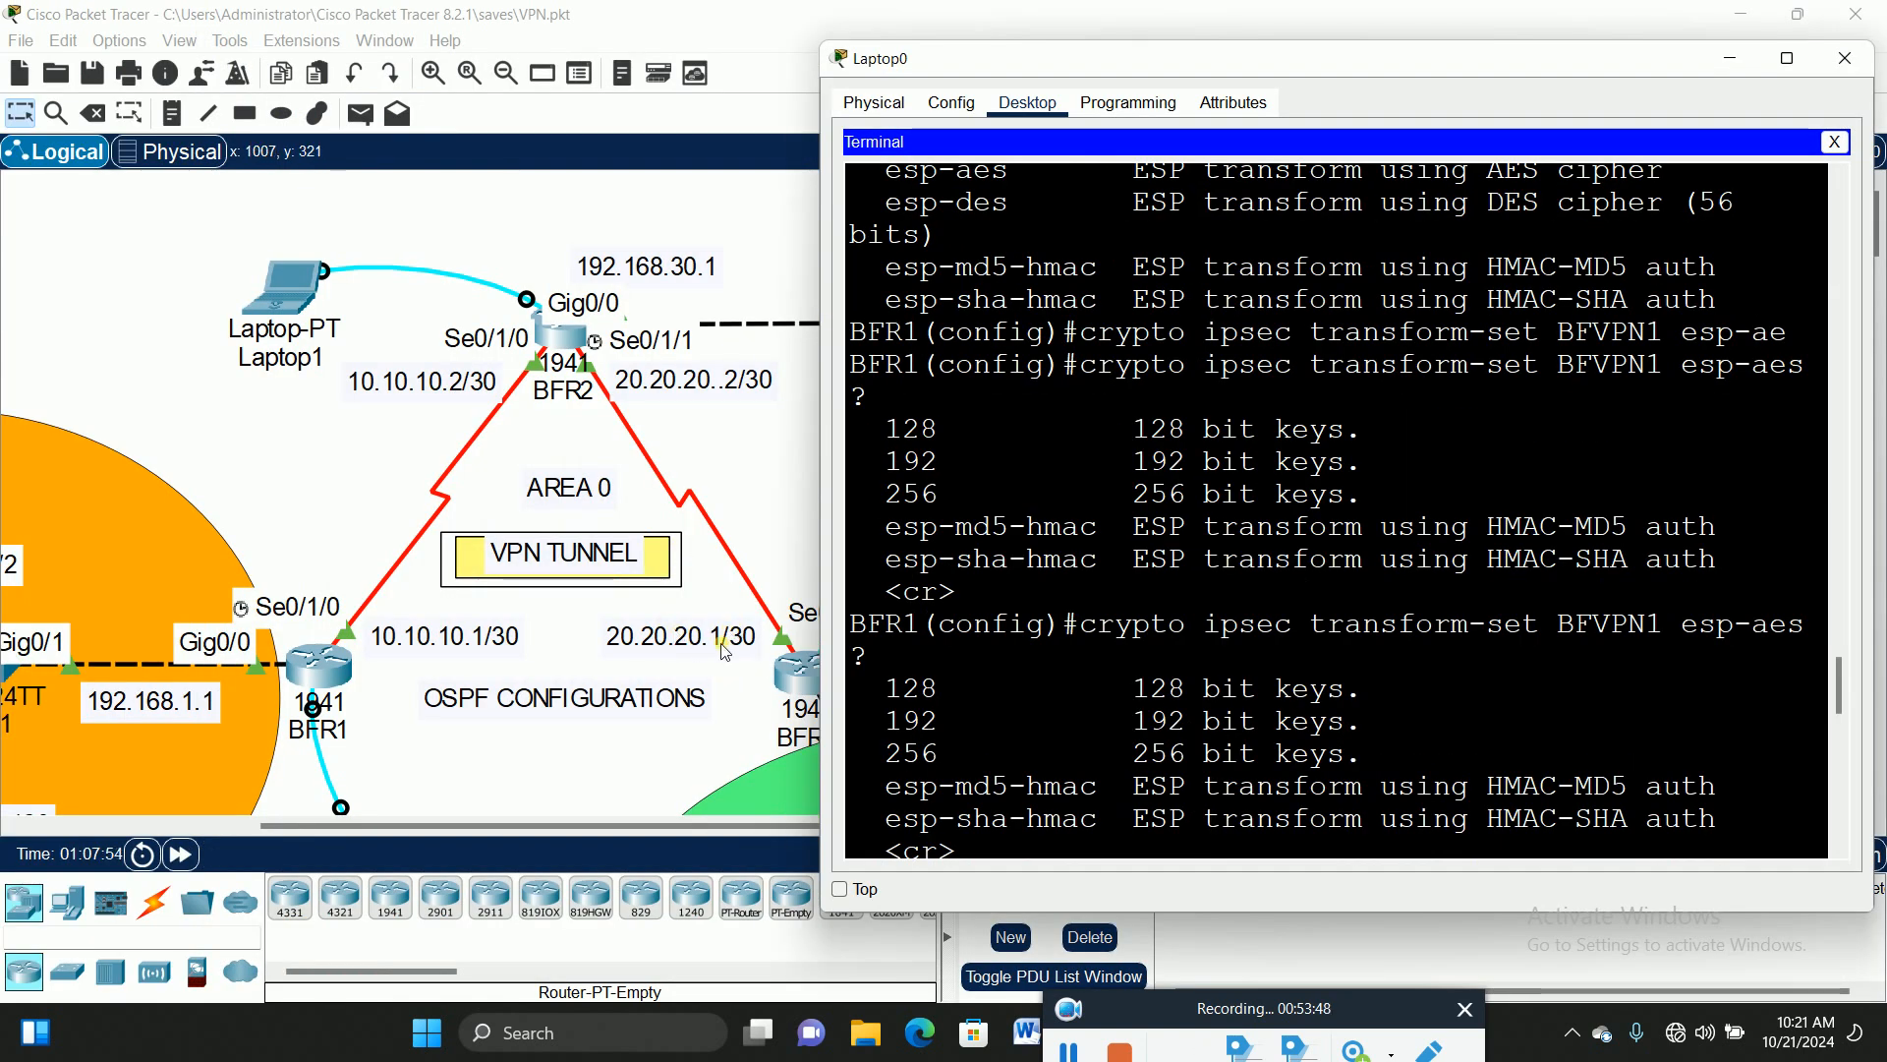
{"action": "left_click", "coordinate": [1787, 59]}
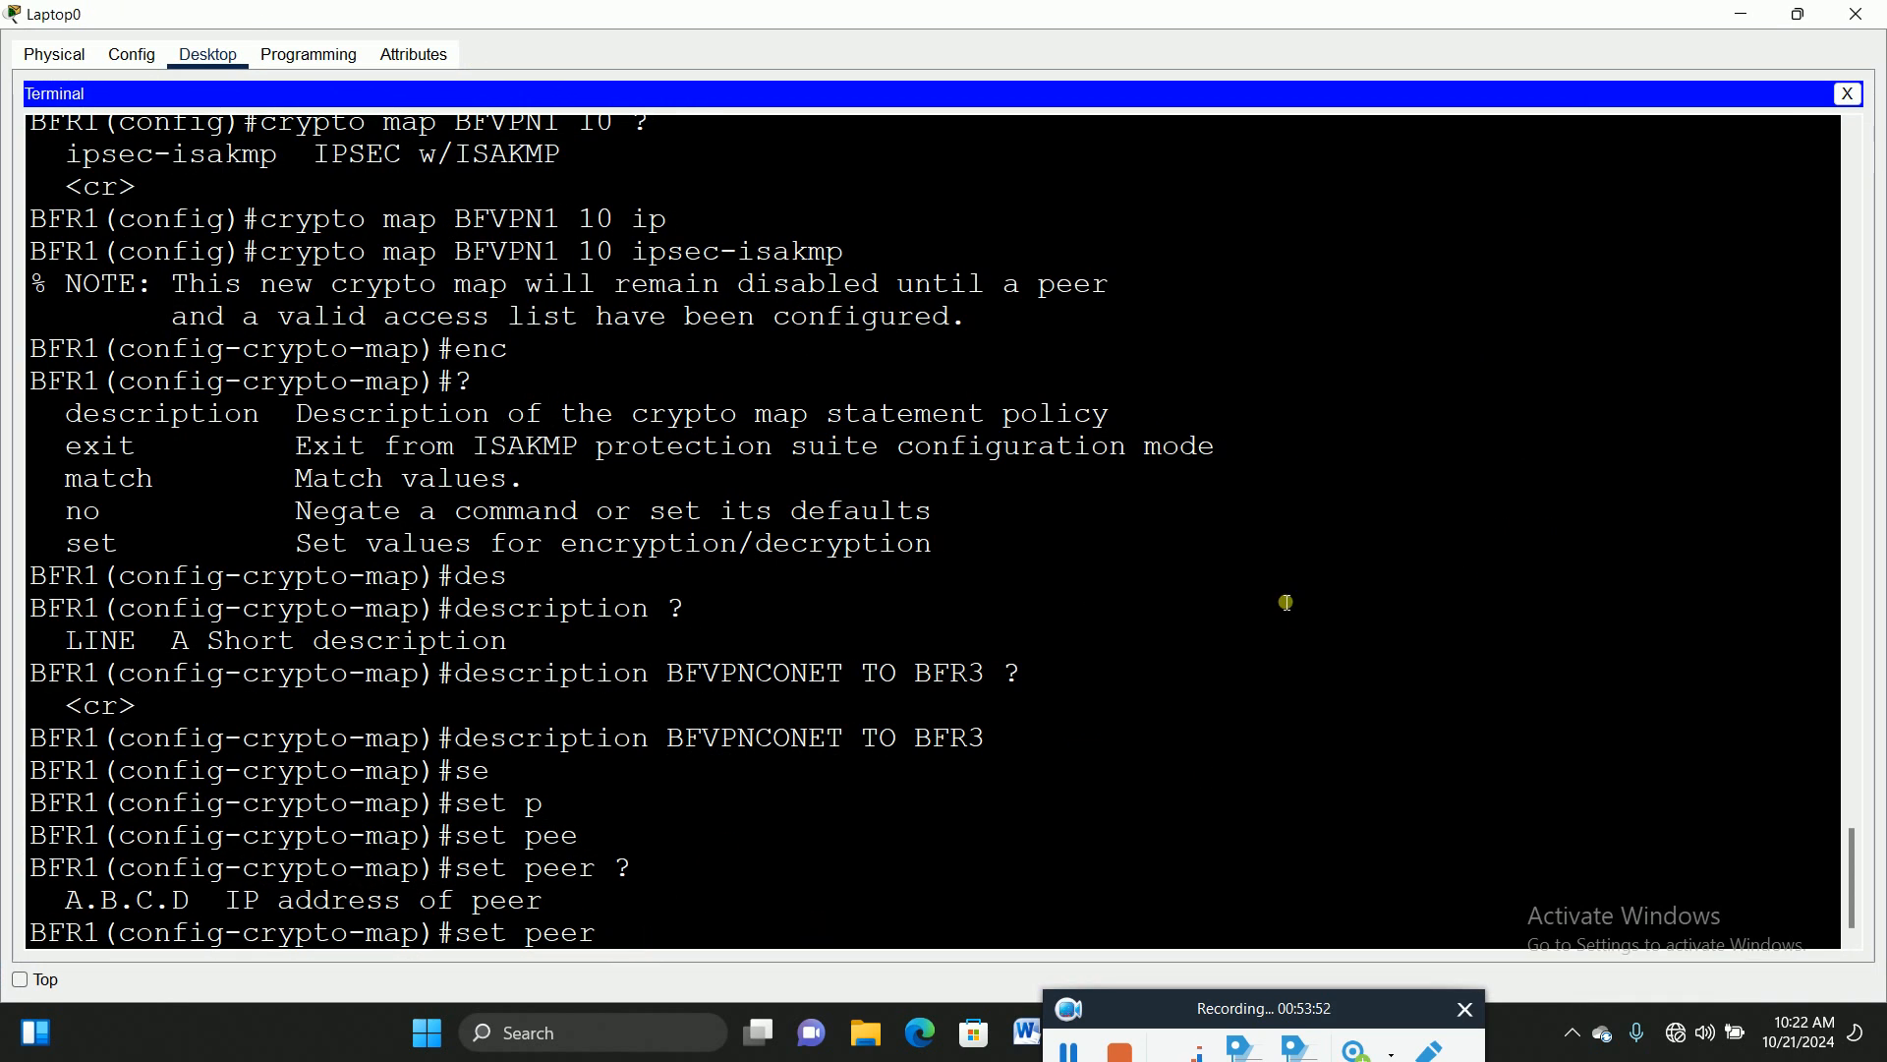
{"action": "type", "text": "20.20.20."}
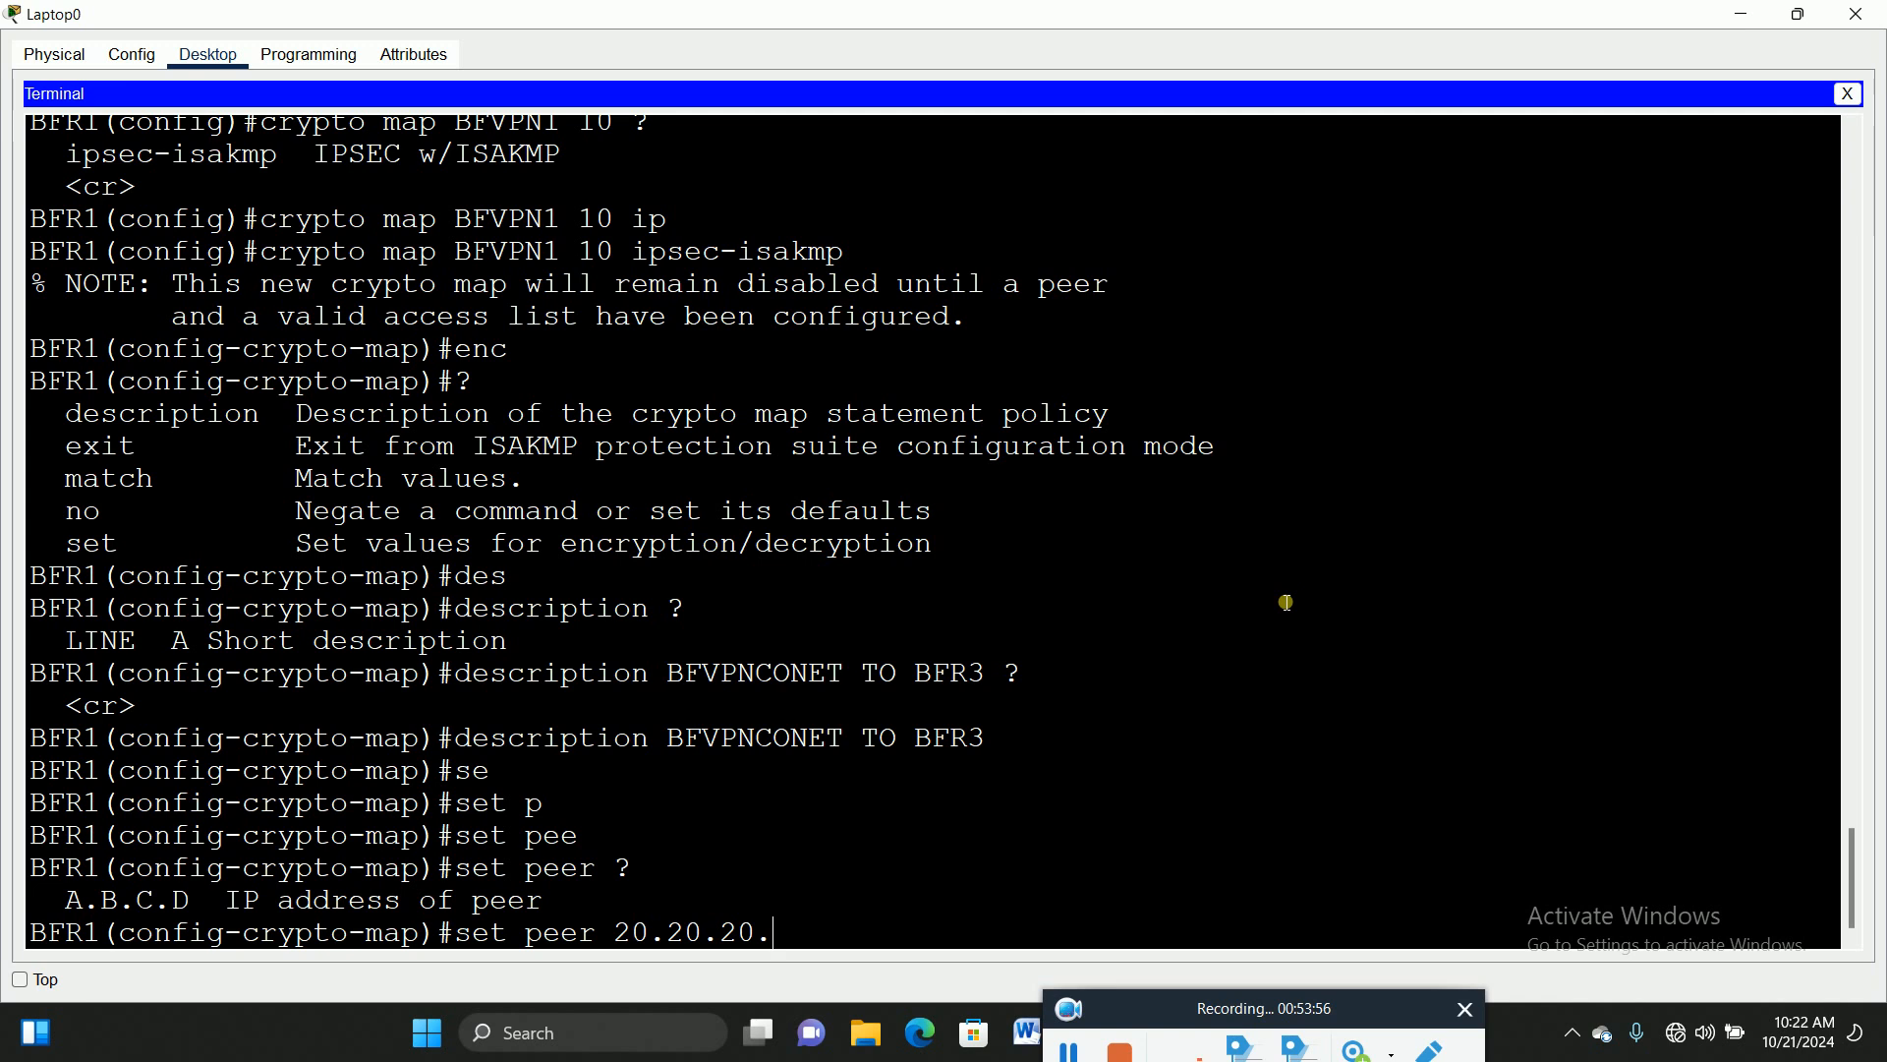
{"action": "type", "text": "1"}
{"action": "key", "text": "Return"}
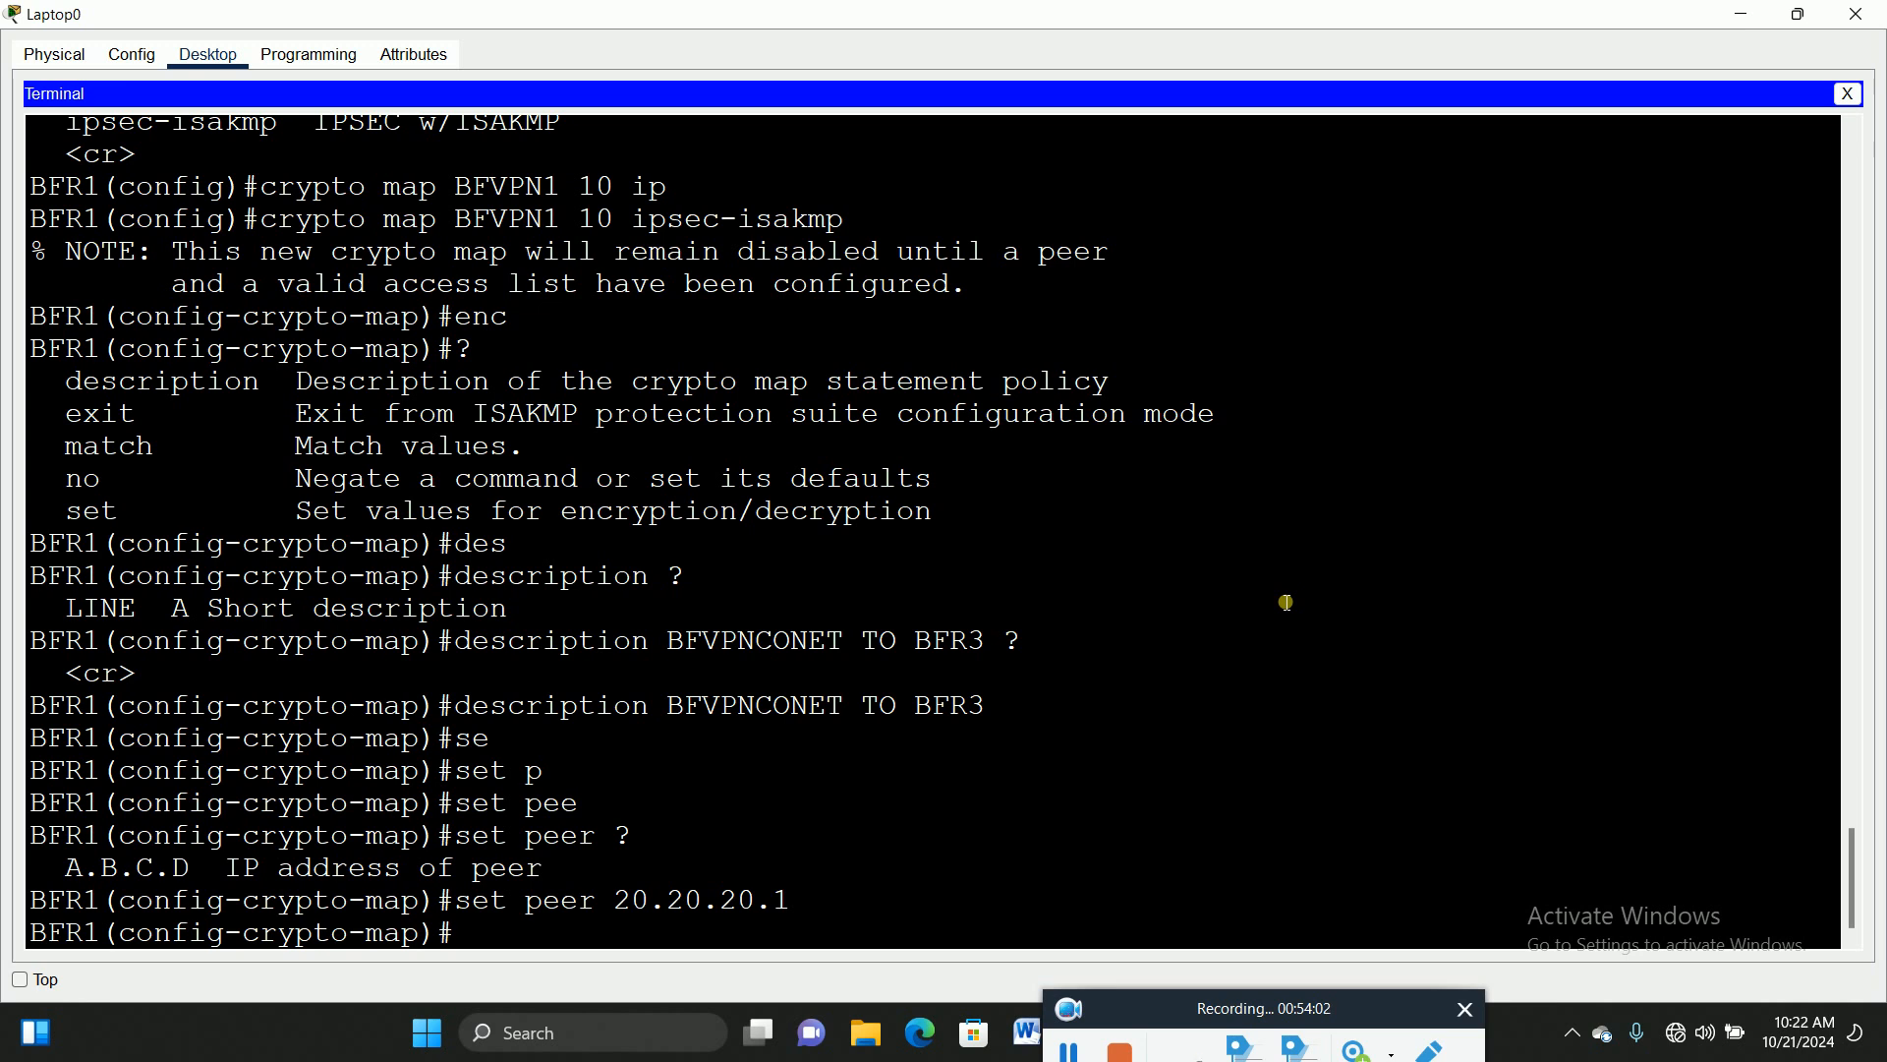
Step: Confirm the transform-set name in earlier output, then enter 'set transform-set BFVPN1'
{"action": "type", "text": "se"}
{"action": "key", "text": "Tab"}
{"action": "type", "text": "tr"}
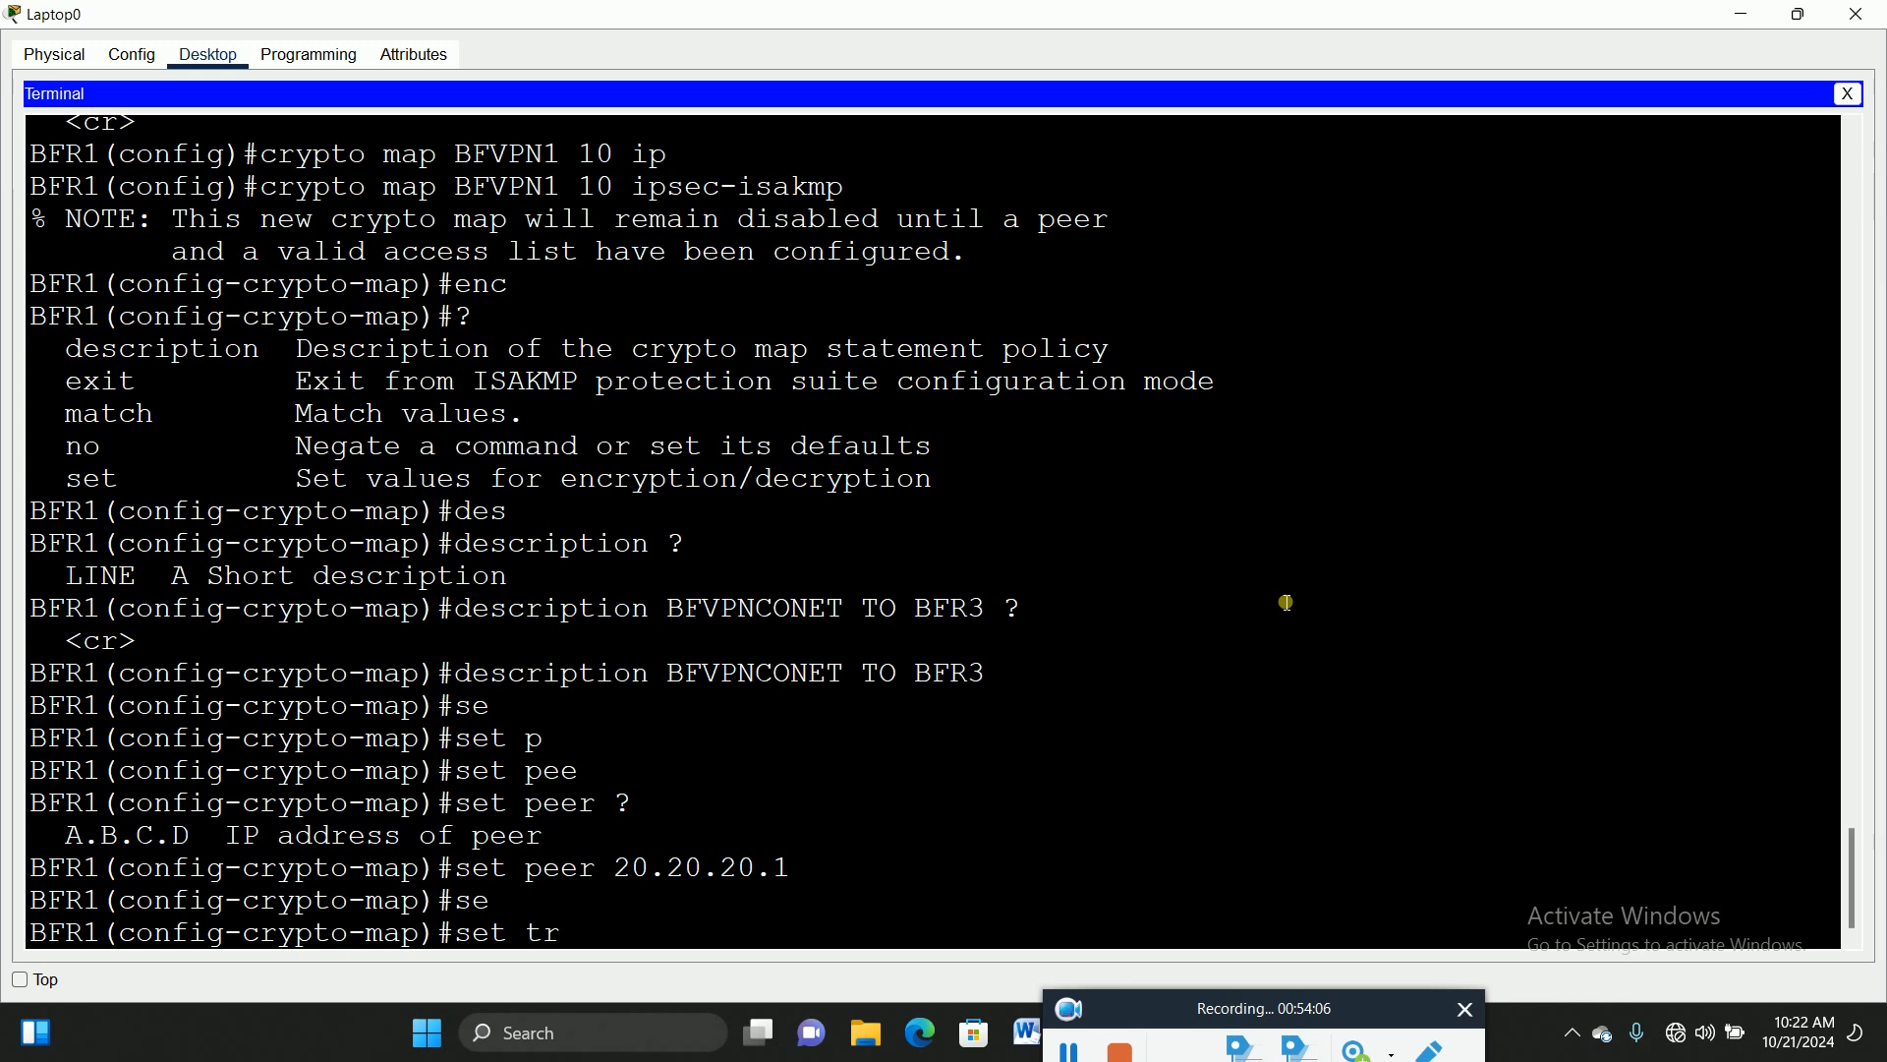
{"action": "type", "text": "a"}
{"action": "key", "text": "Tab"}
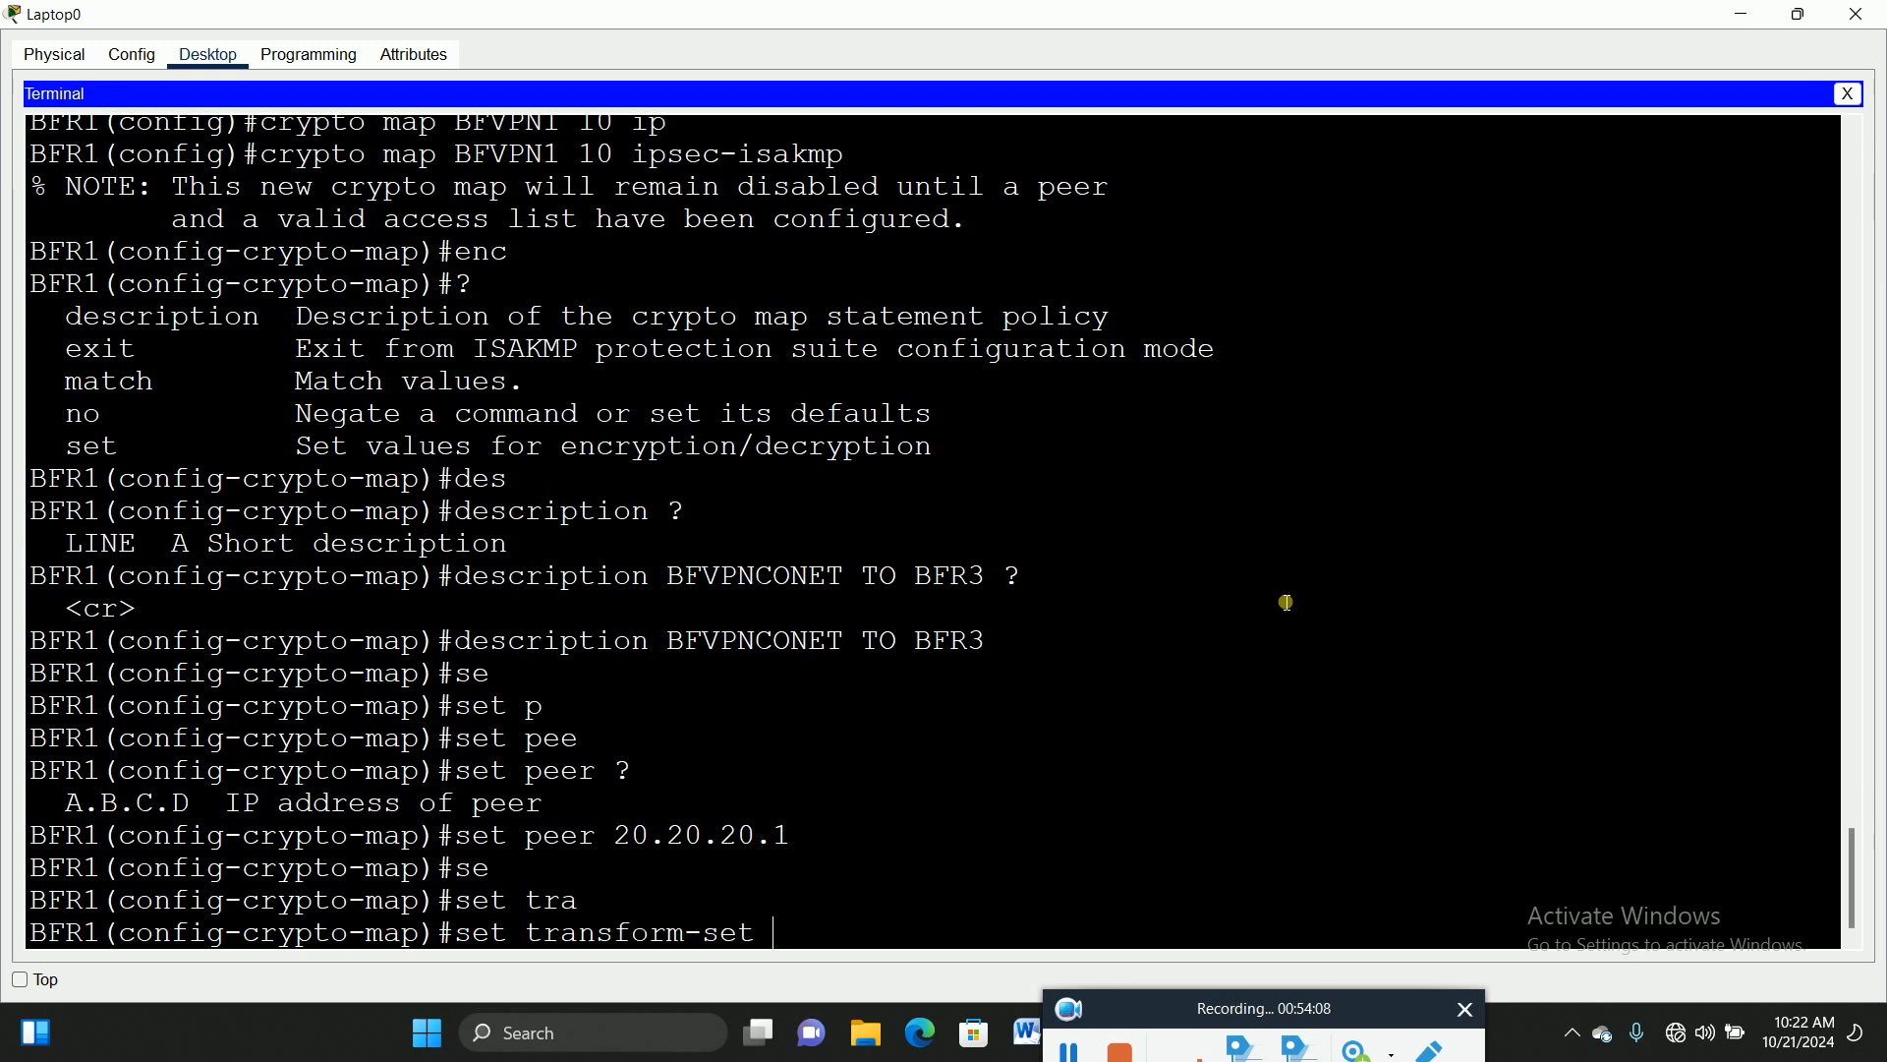
{"action": "type", "text": "?"}
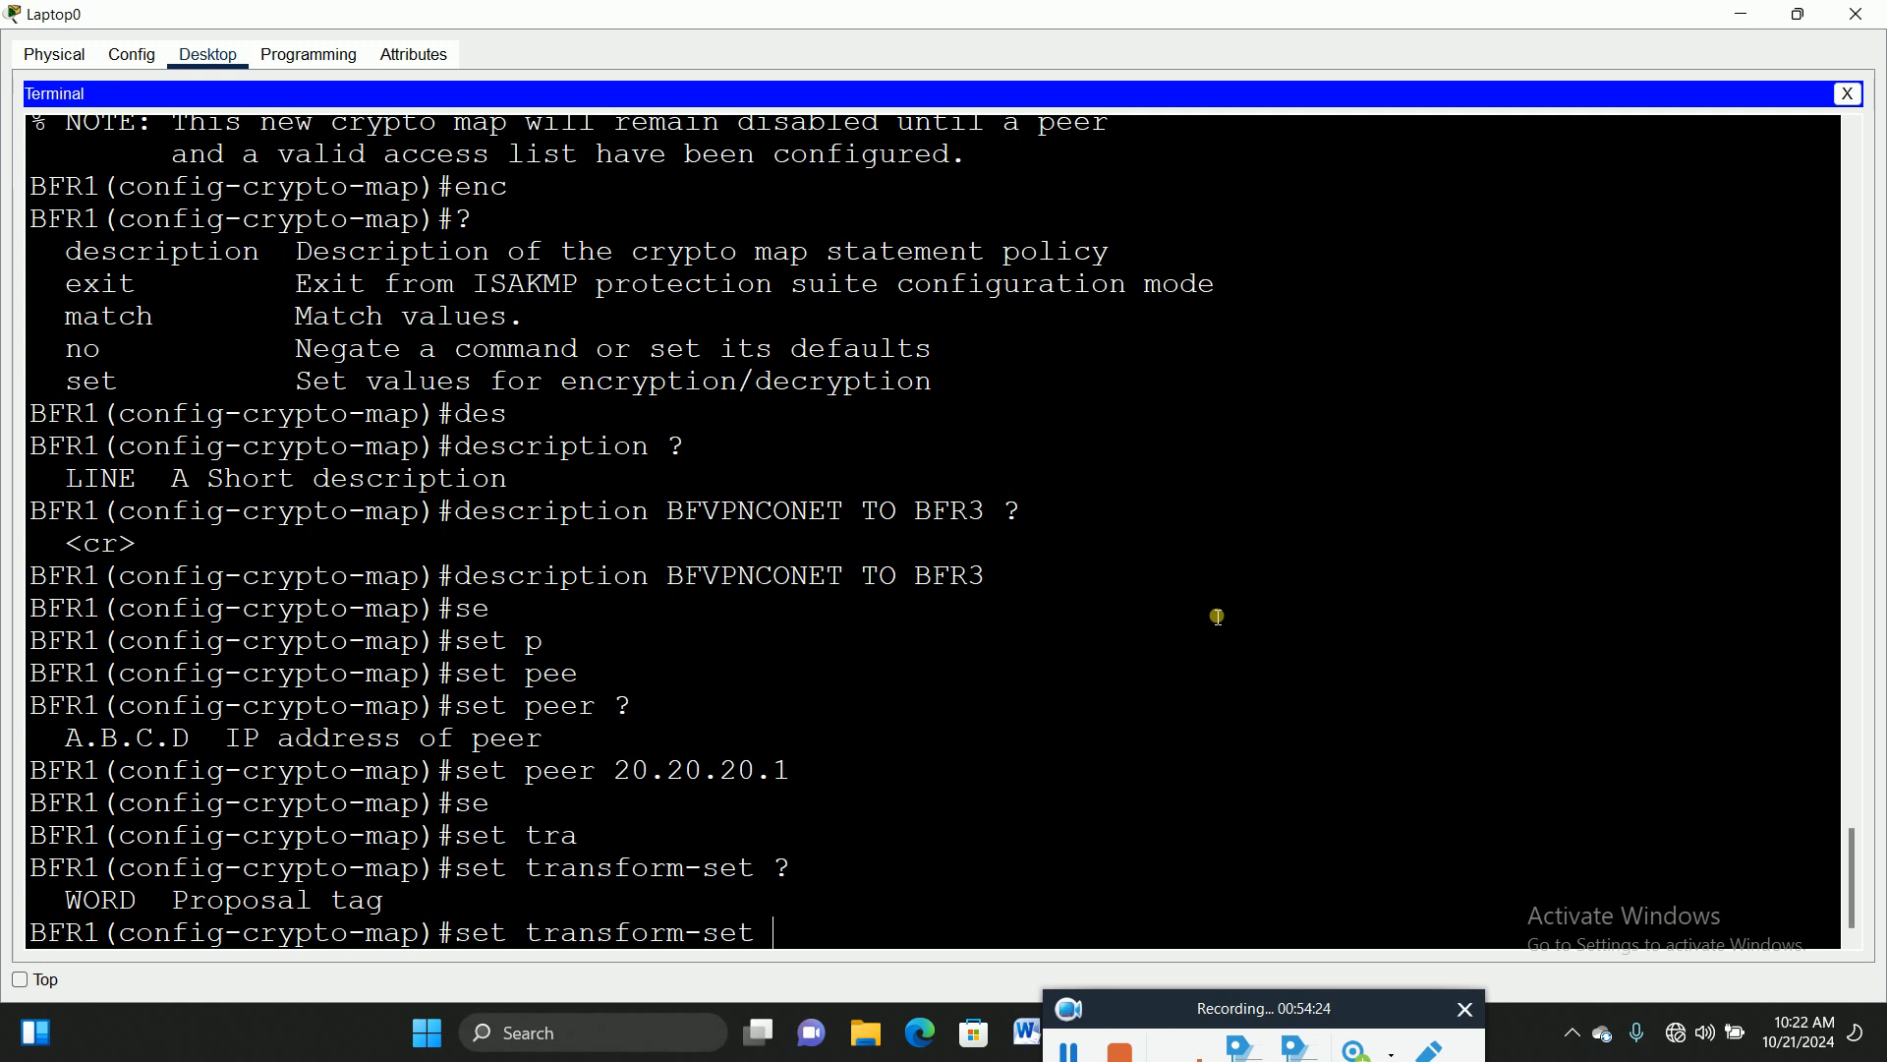
{"action": "scroll", "coordinate": [1224, 616], "scroll_direction": "up", "scroll_amount": 13}
{"action": "scroll", "coordinate": [1176, 594], "scroll_direction": "up", "scroll_amount": 4}
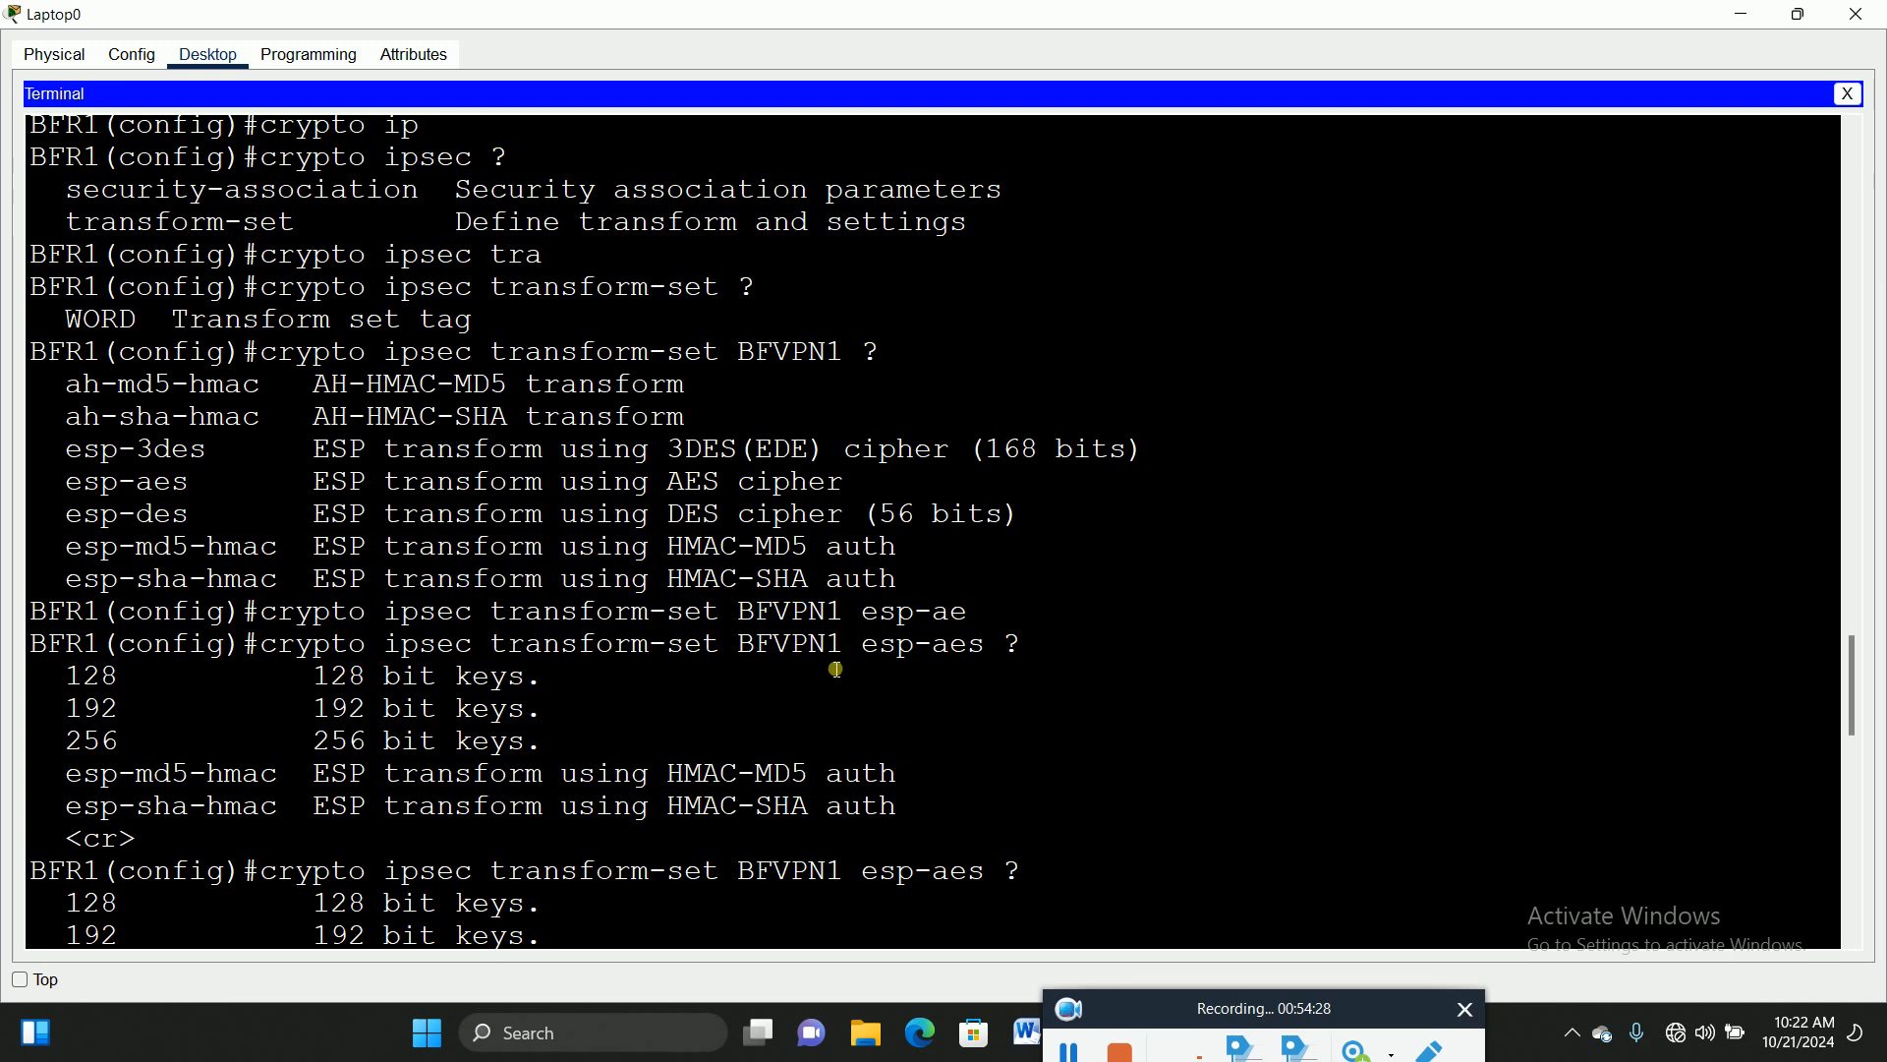
{"action": "left_click_drag", "start_coordinate": [852, 642], "coordinate": [743, 653]}
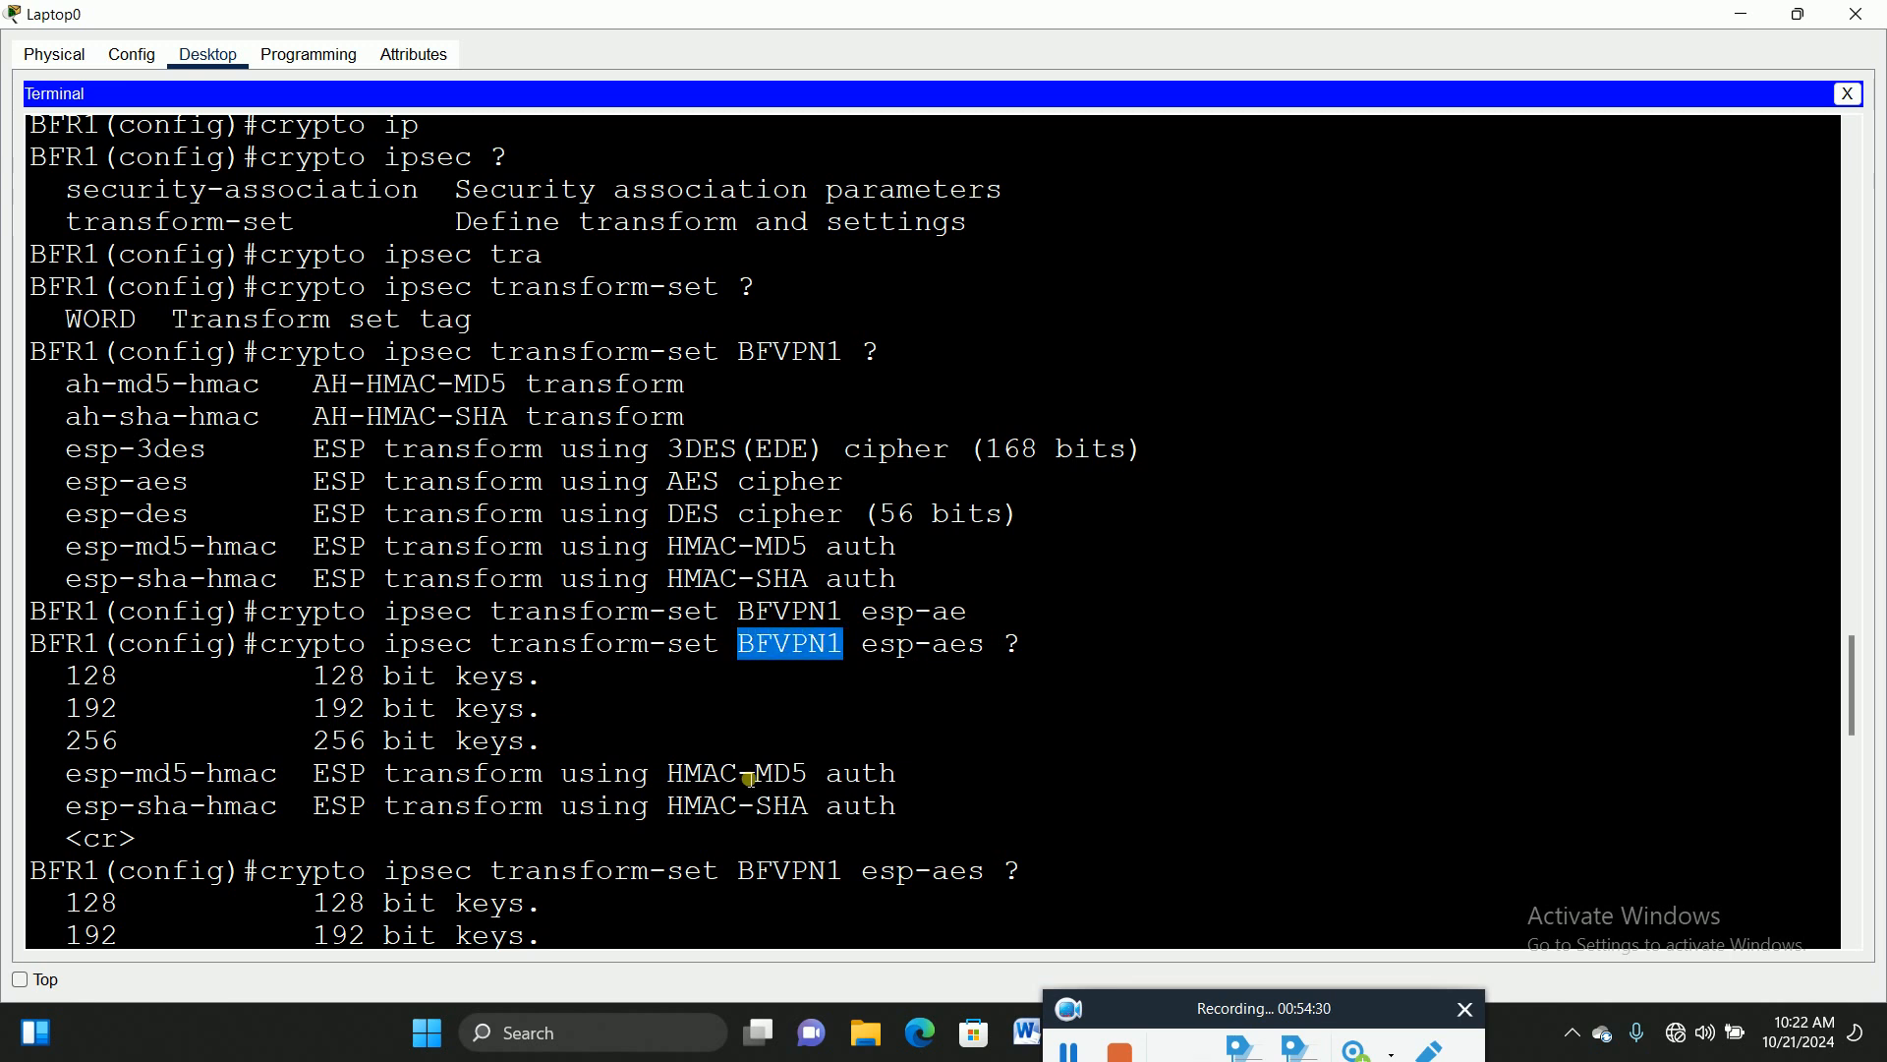
{"action": "scroll", "coordinate": [1062, 640], "scroll_direction": "down", "scroll_amount": 11}
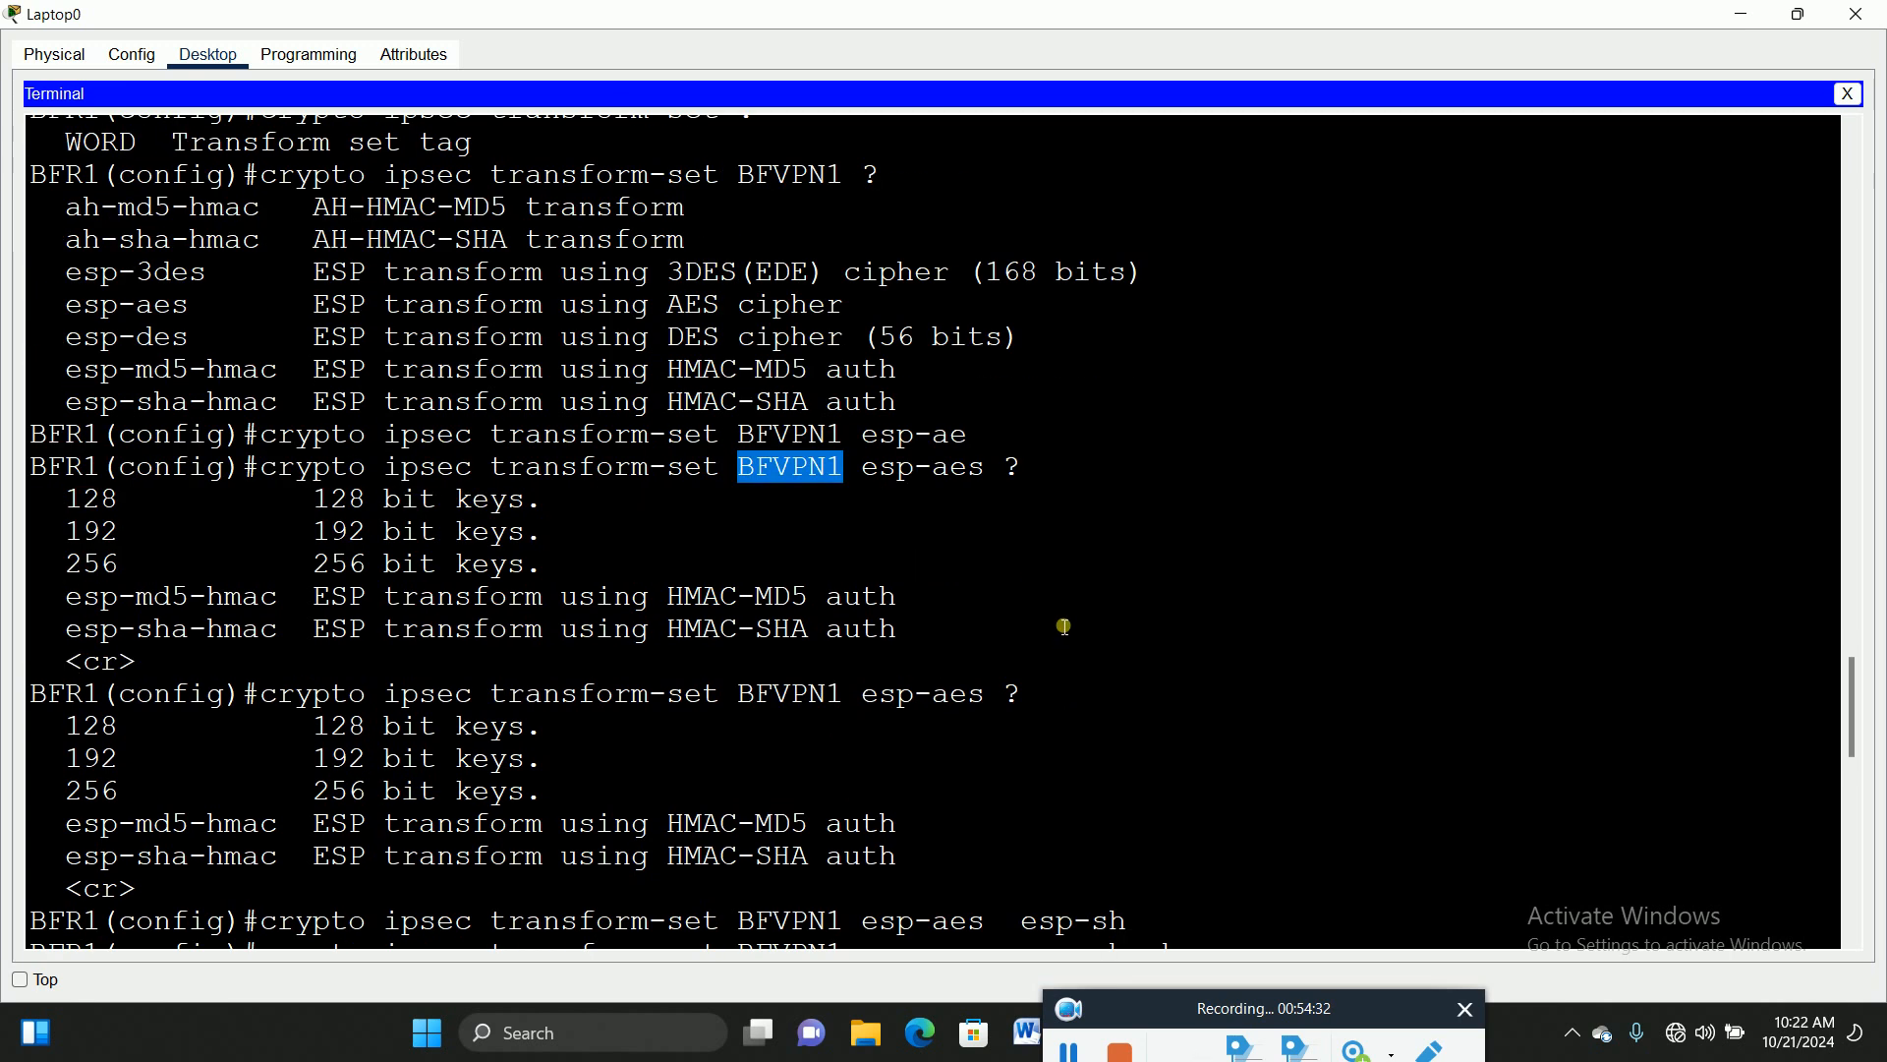
{"action": "scroll", "coordinate": [1062, 621], "scroll_direction": "down", "scroll_amount": 5}
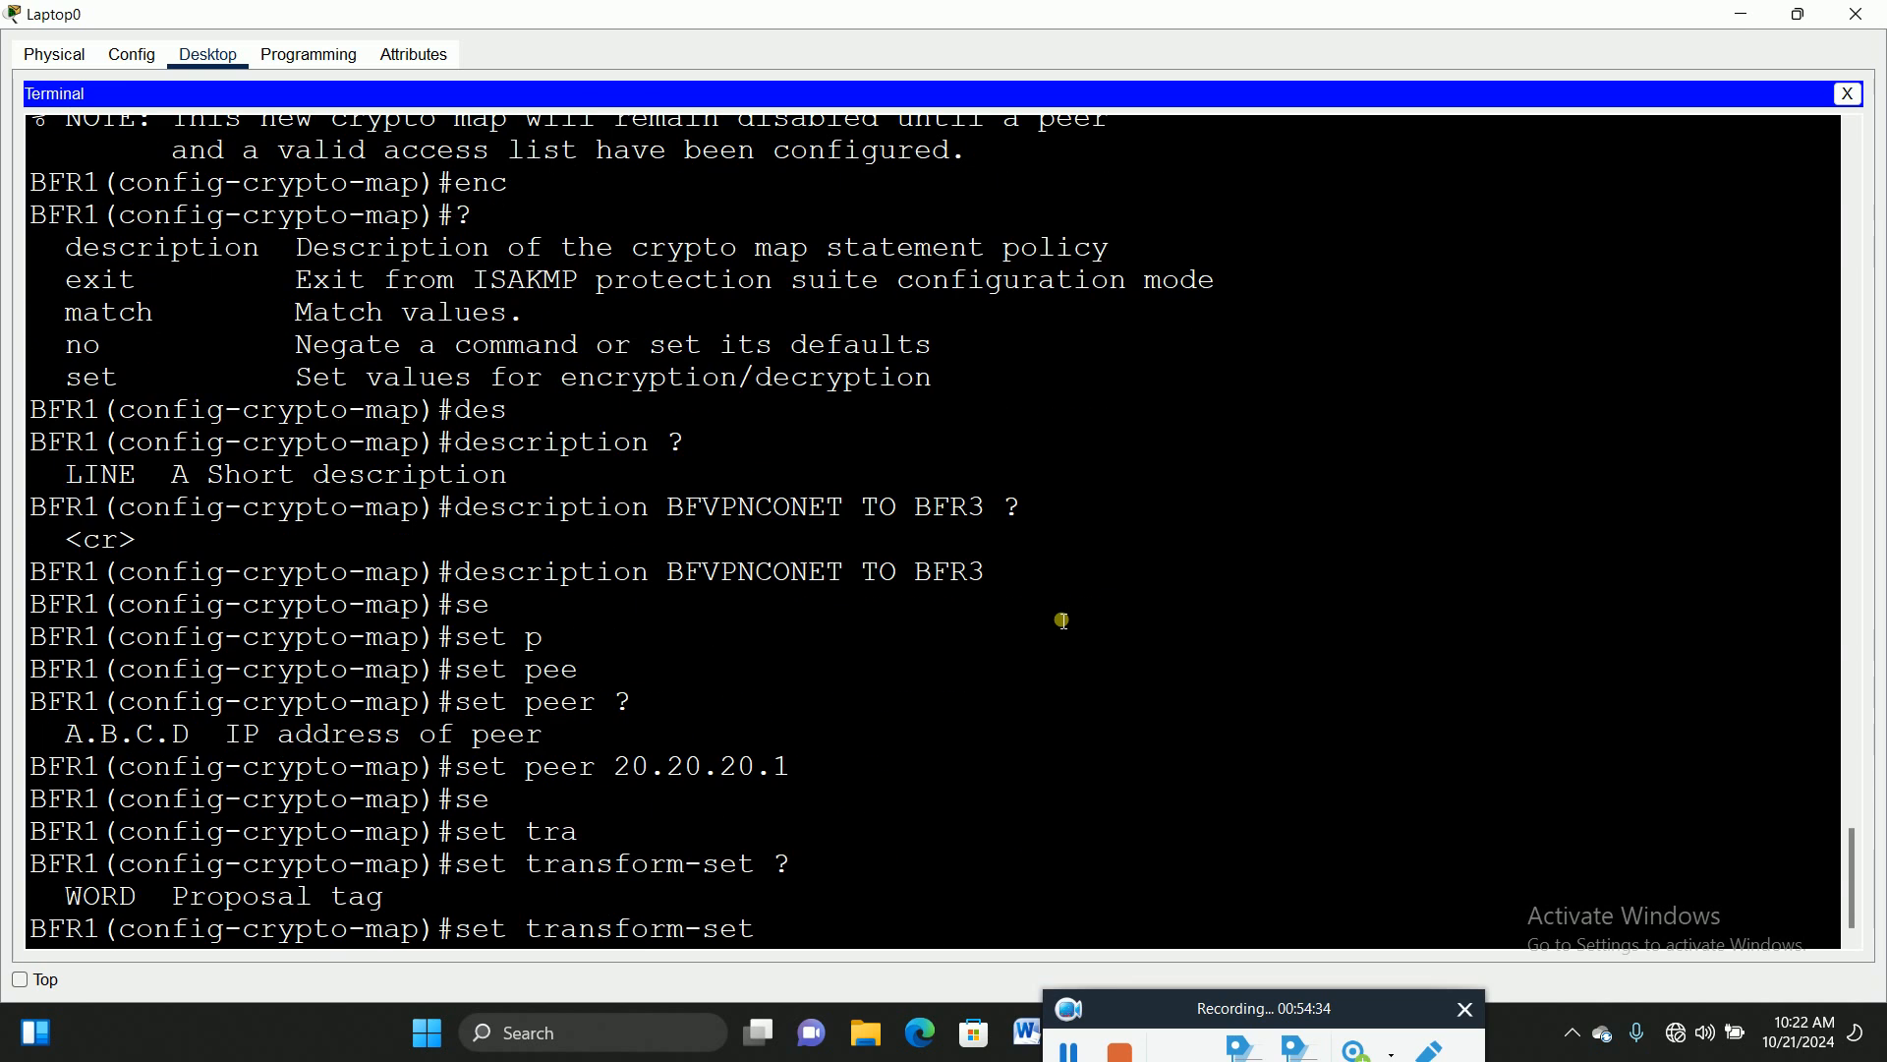
{"action": "left_click", "coordinate": [853, 911]}
{"action": "type", "text": "BFVPN1"}
{"action": "key", "text": "Return"}
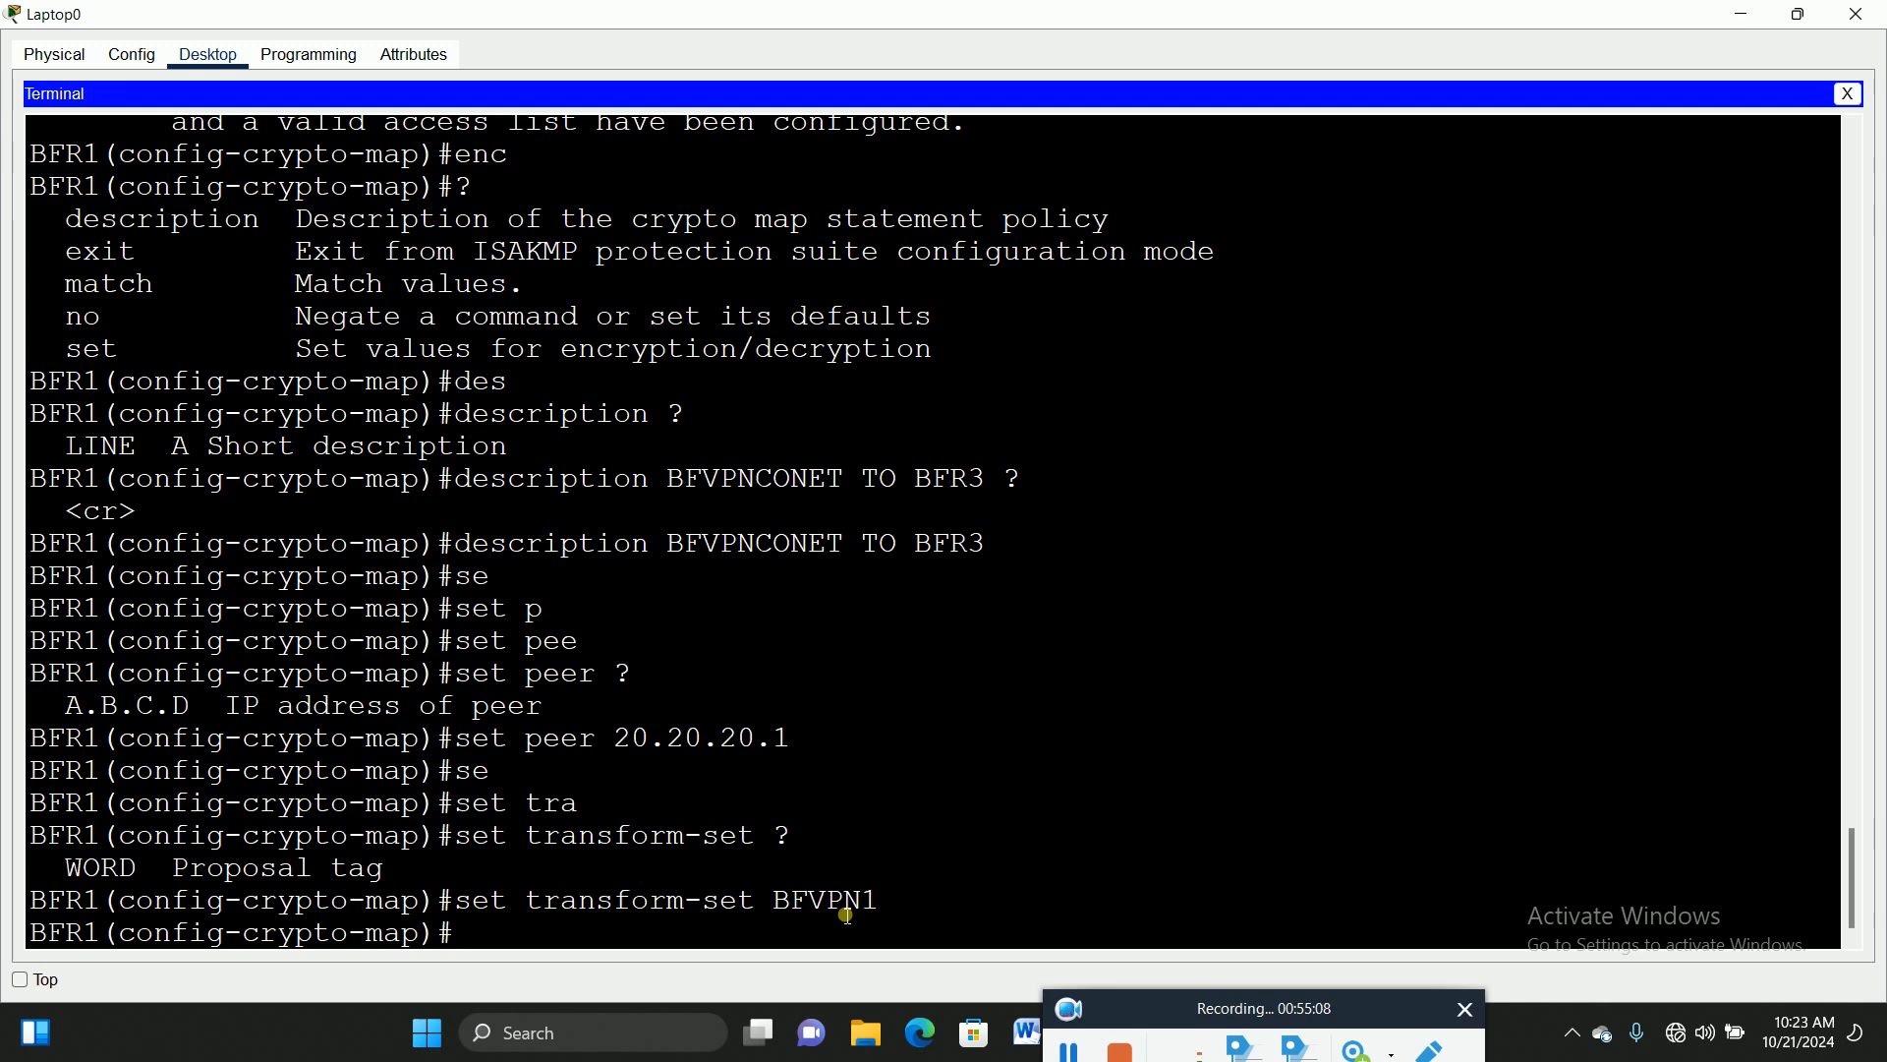
Step: Enter 'match address 100' in crypto map BFVPN1 10, then exit to global configuration
{"action": "type", "text": "?"}
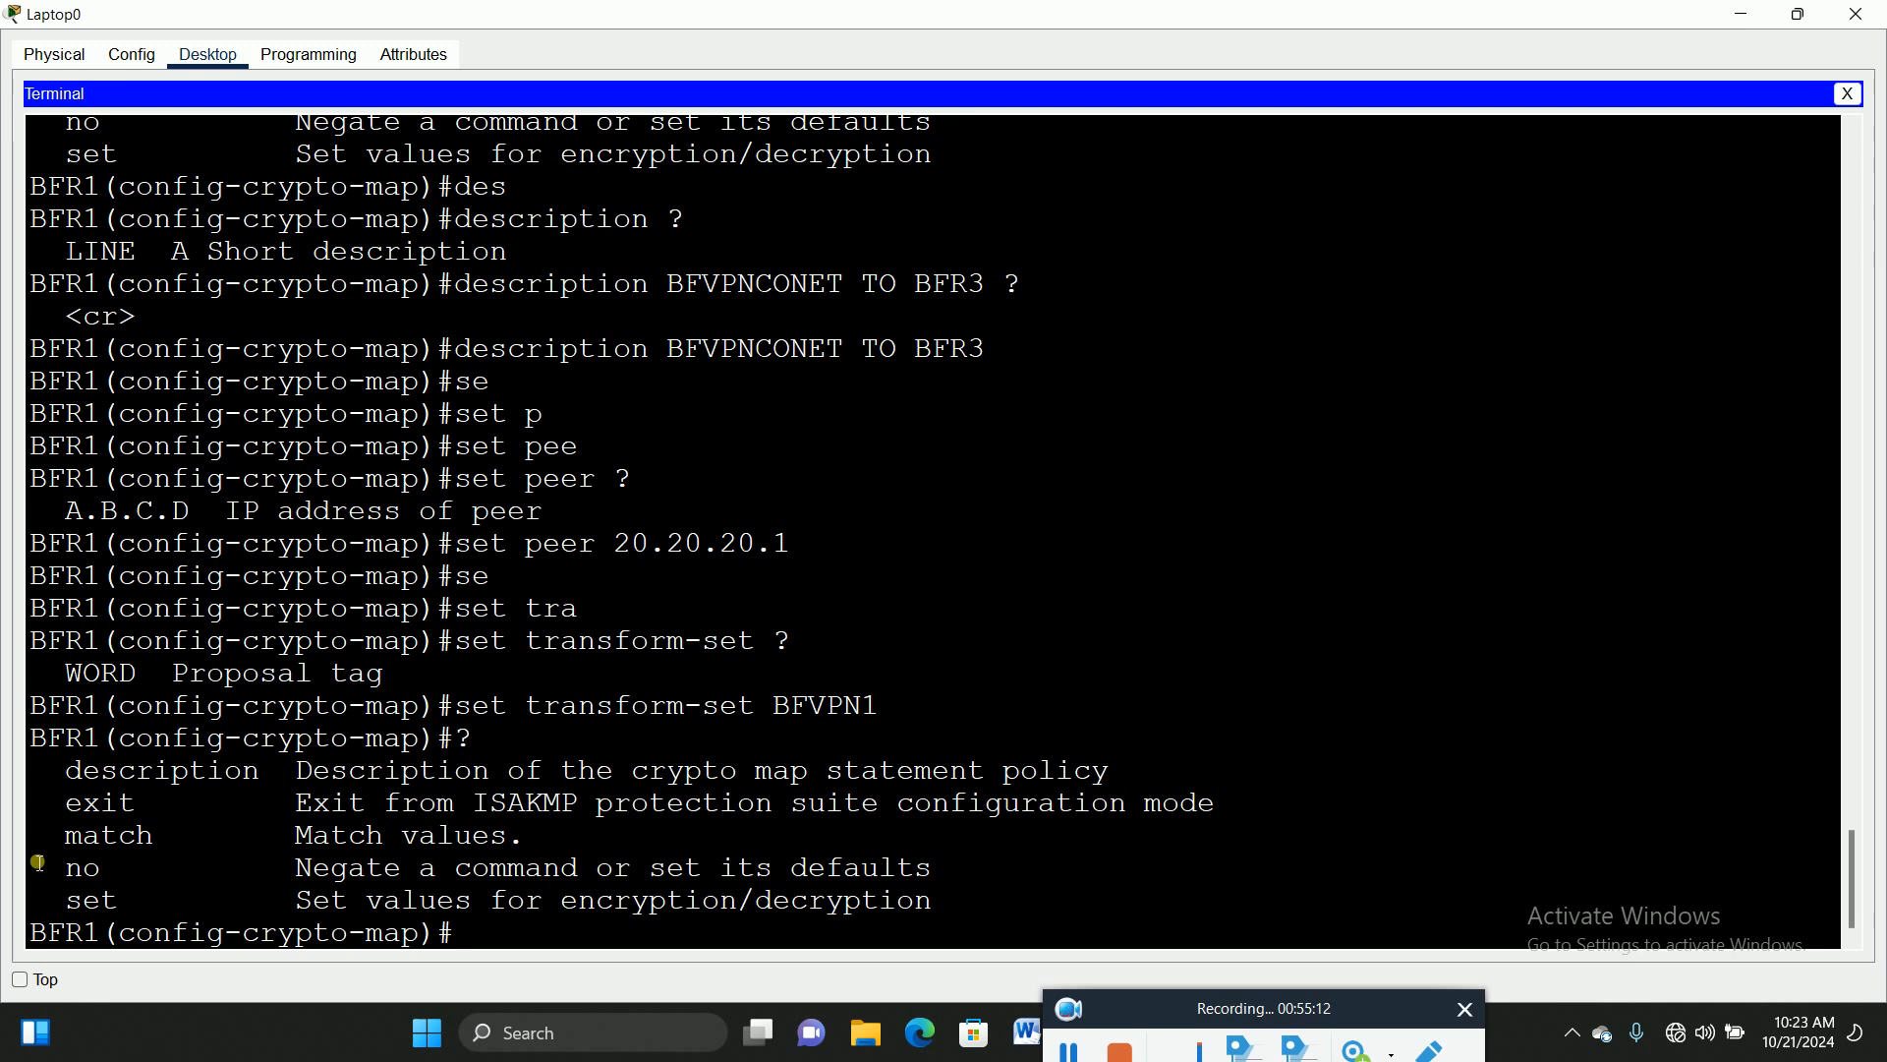
{"action": "left_click", "coordinate": [71, 843]}
{"action": "left_click_drag", "start_coordinate": [70, 843], "coordinate": [506, 837]}
{"action": "left_click", "coordinate": [475, 931]}
{"action": "type", "text": "ma"}
{"action": "key", "text": "Tab"}
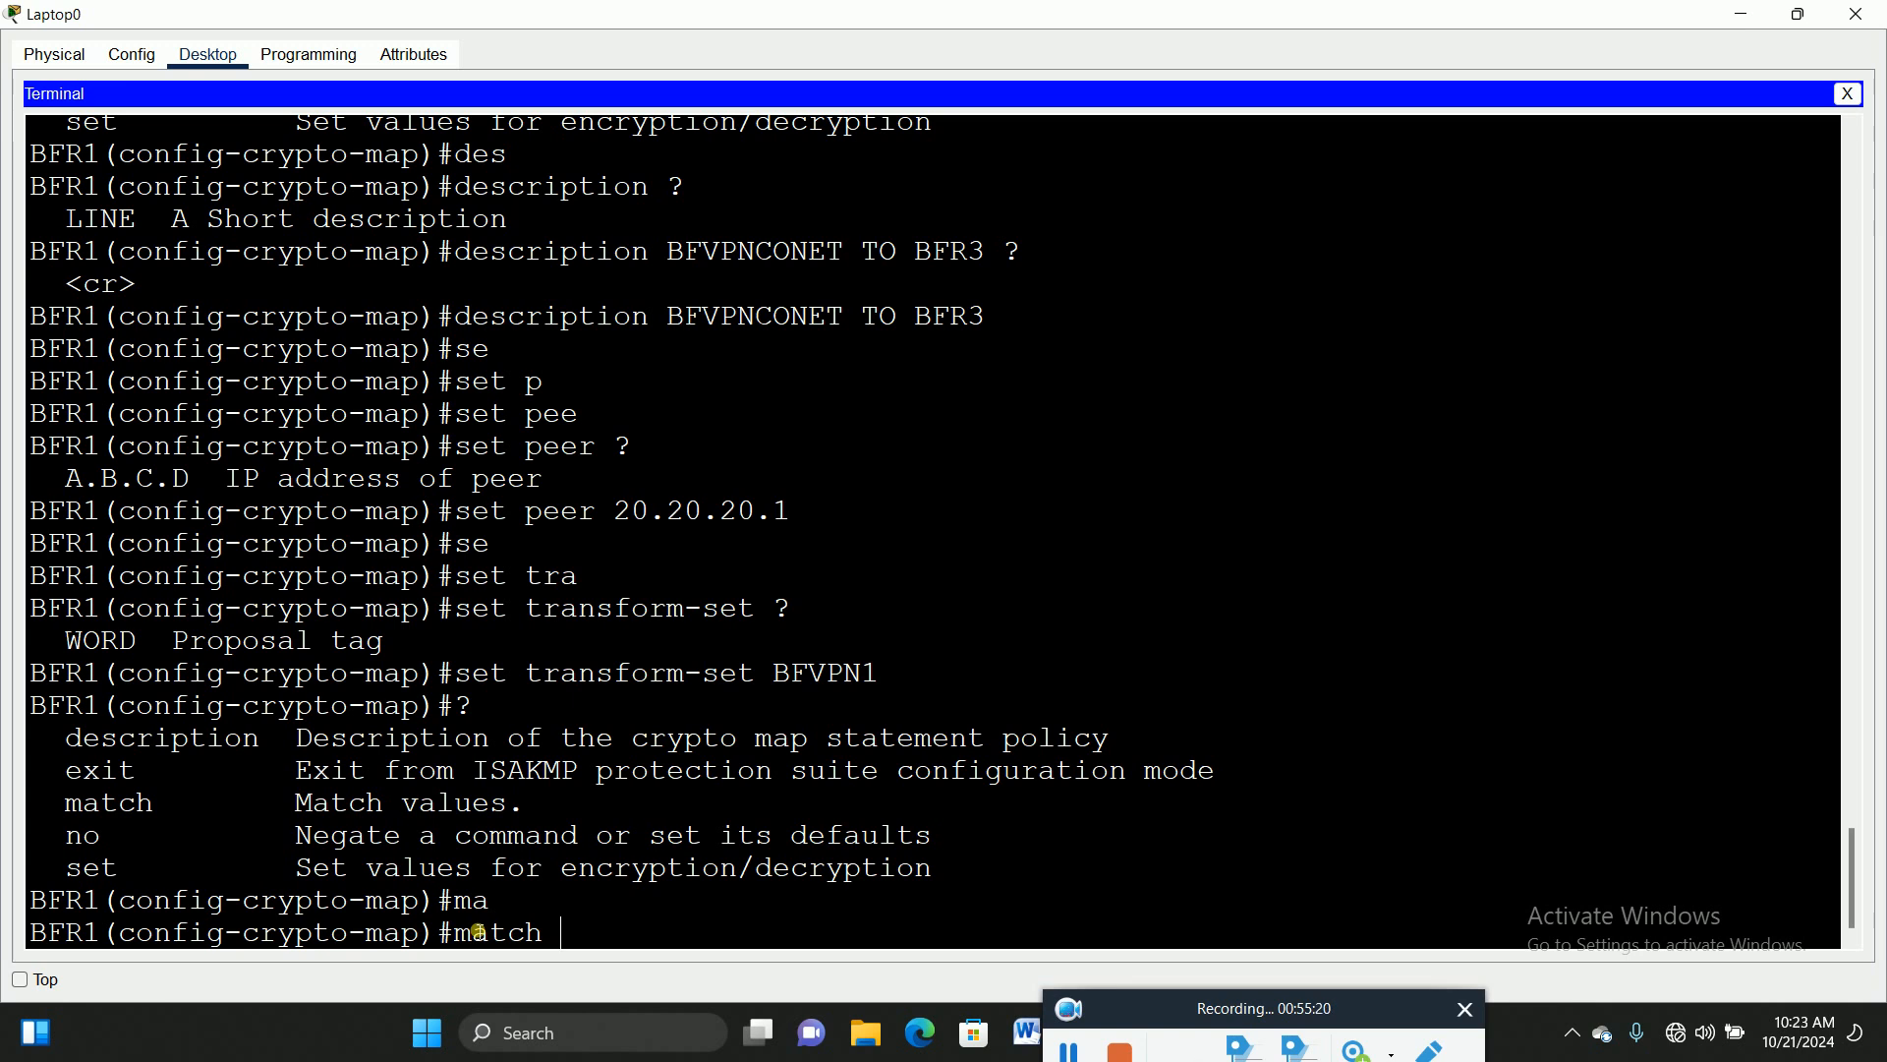
{"action": "type", "text": "add"}
{"action": "key", "text": "Tab"}
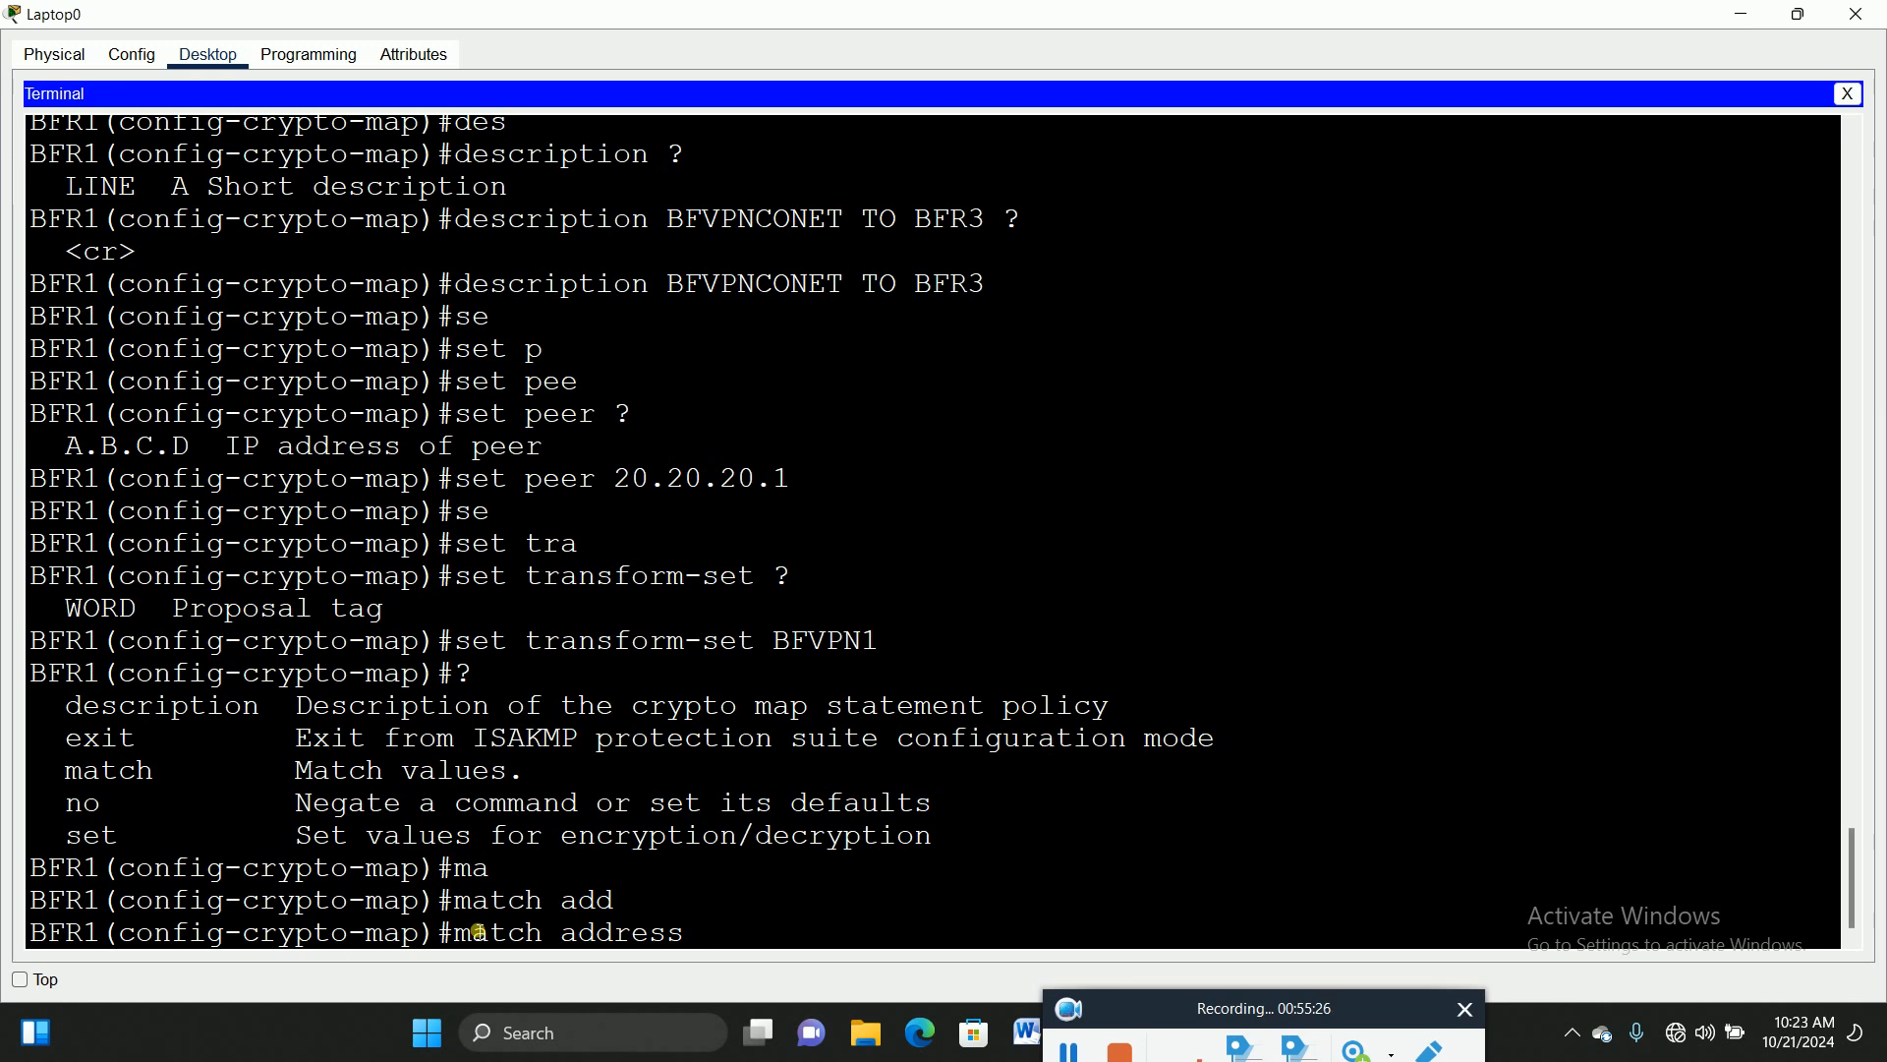
{"action": "type", "text": "100"}
{"action": "key", "text": "Return"}
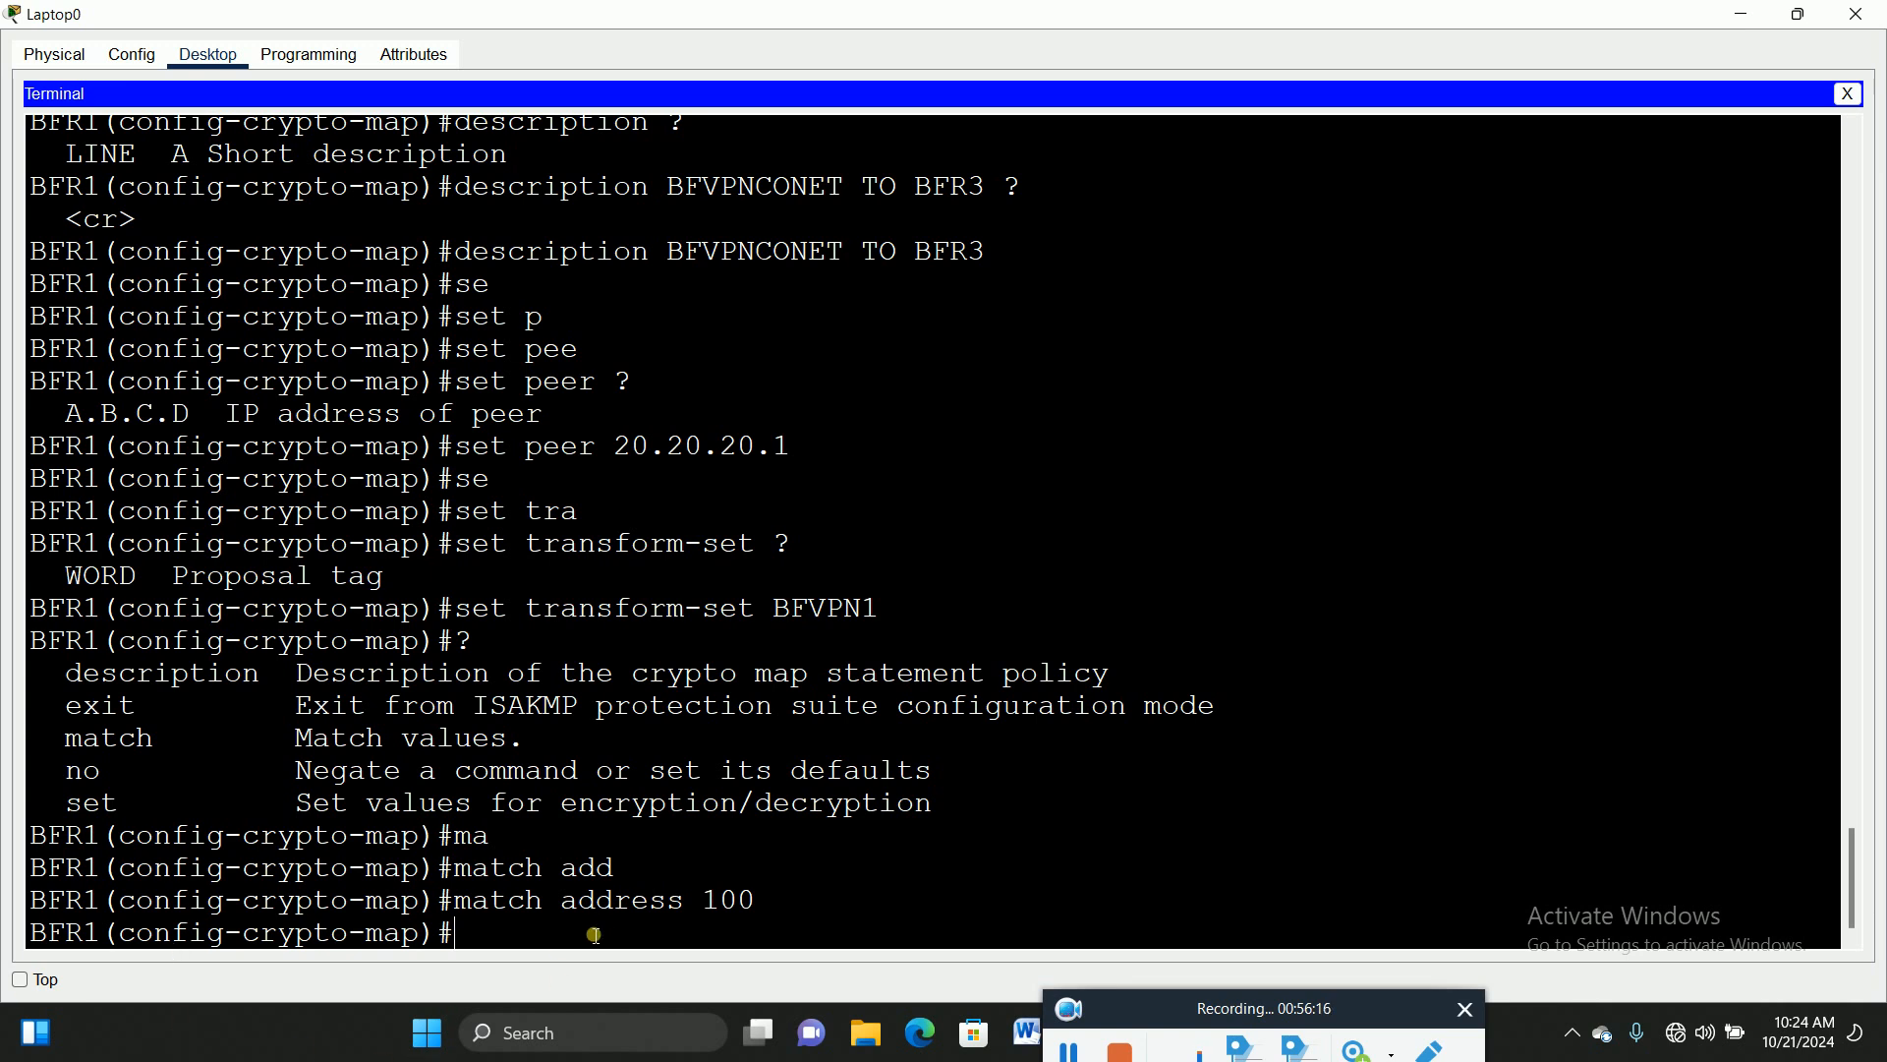
{"action": "type", "text": "exit"}
{"action": "key", "text": "Return"}
{"action": "key", "text": "Return"}
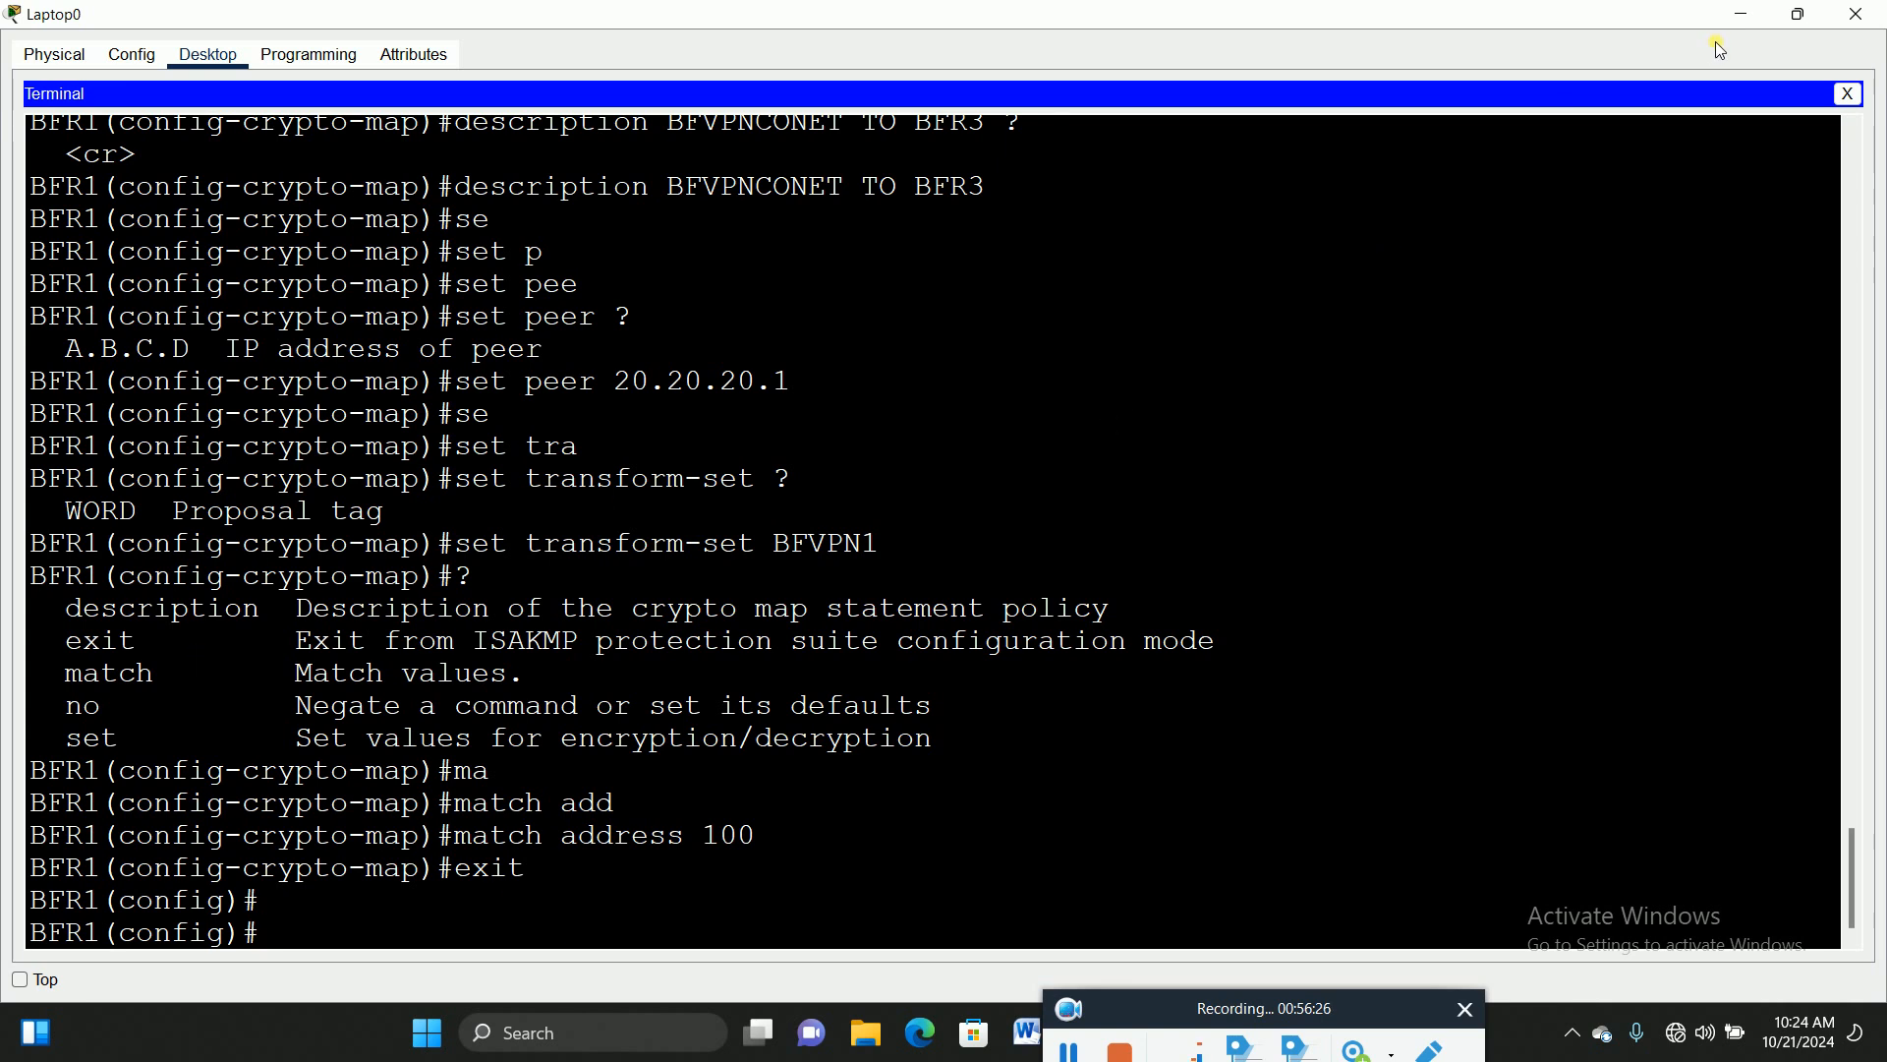
Step: Restore down the terminal window so the network topology shows beside BFR1's CLI
{"action": "left_click", "coordinate": [1809, 14]}
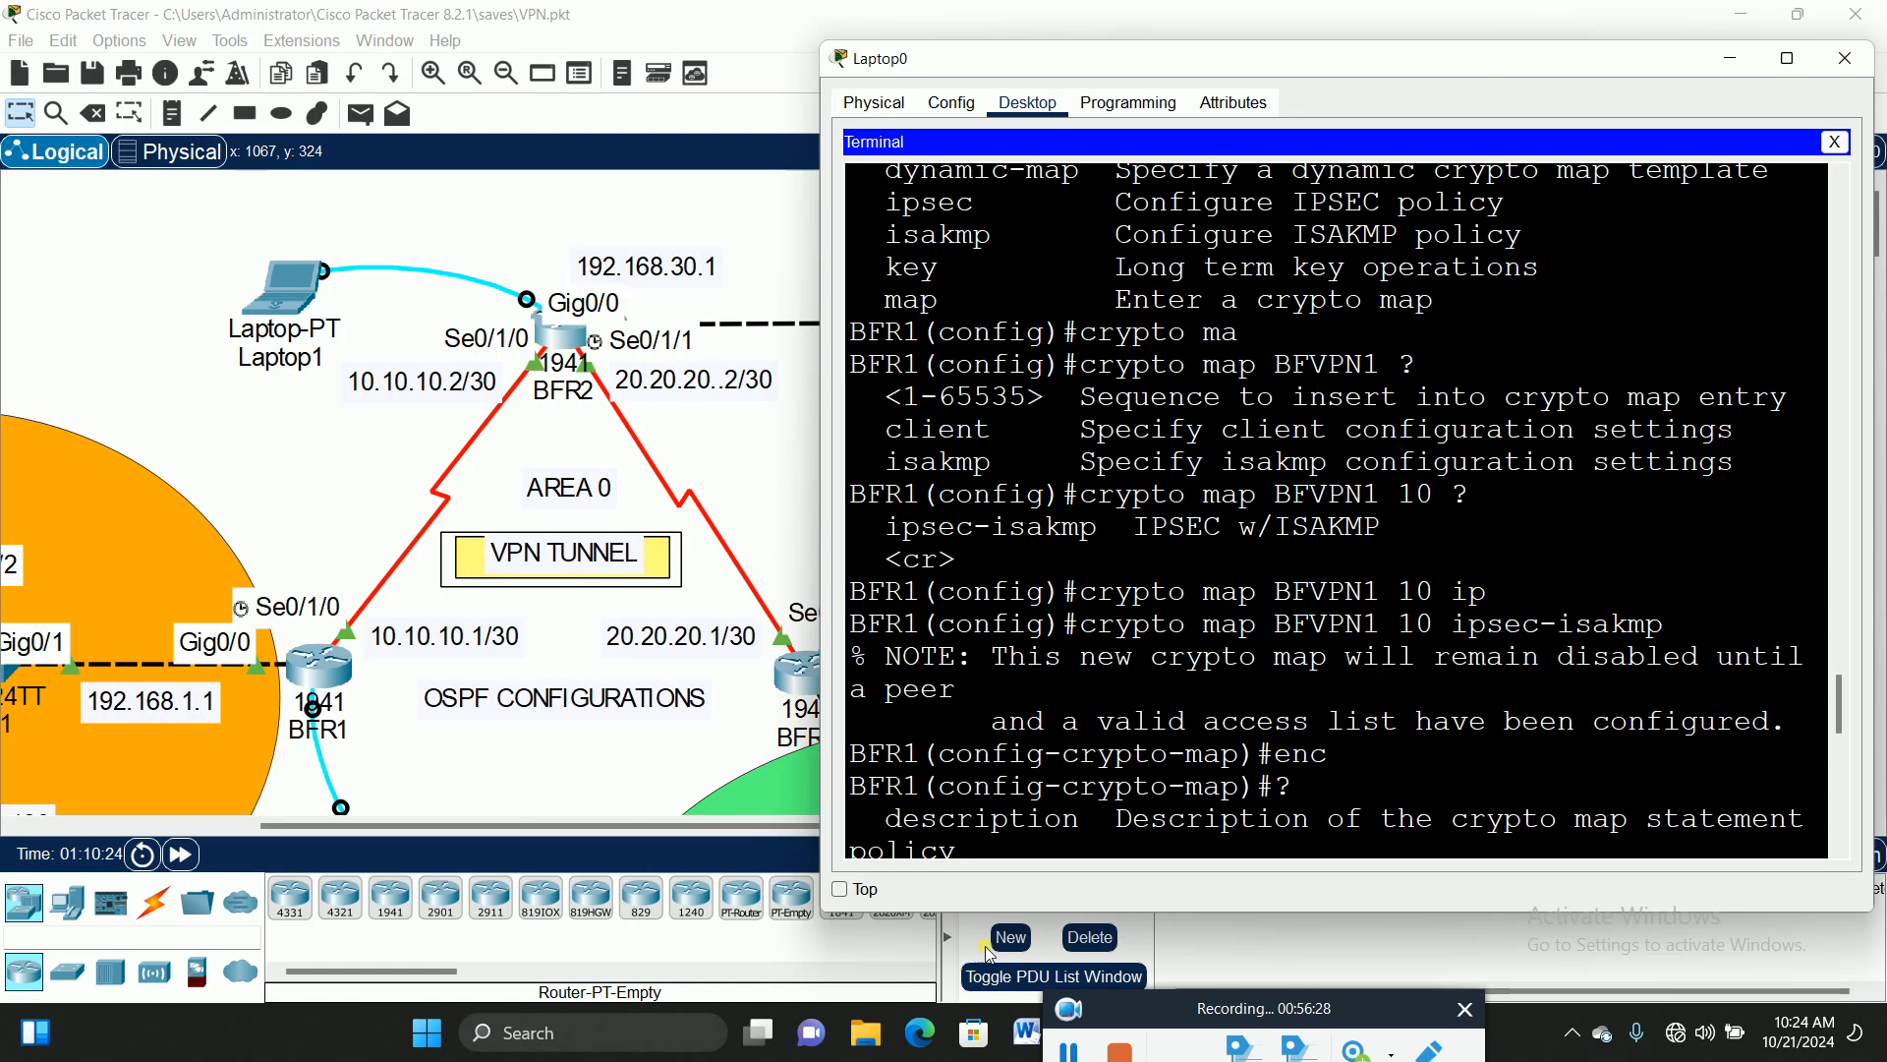
{"action": "left_click", "coordinate": [1071, 1050]}
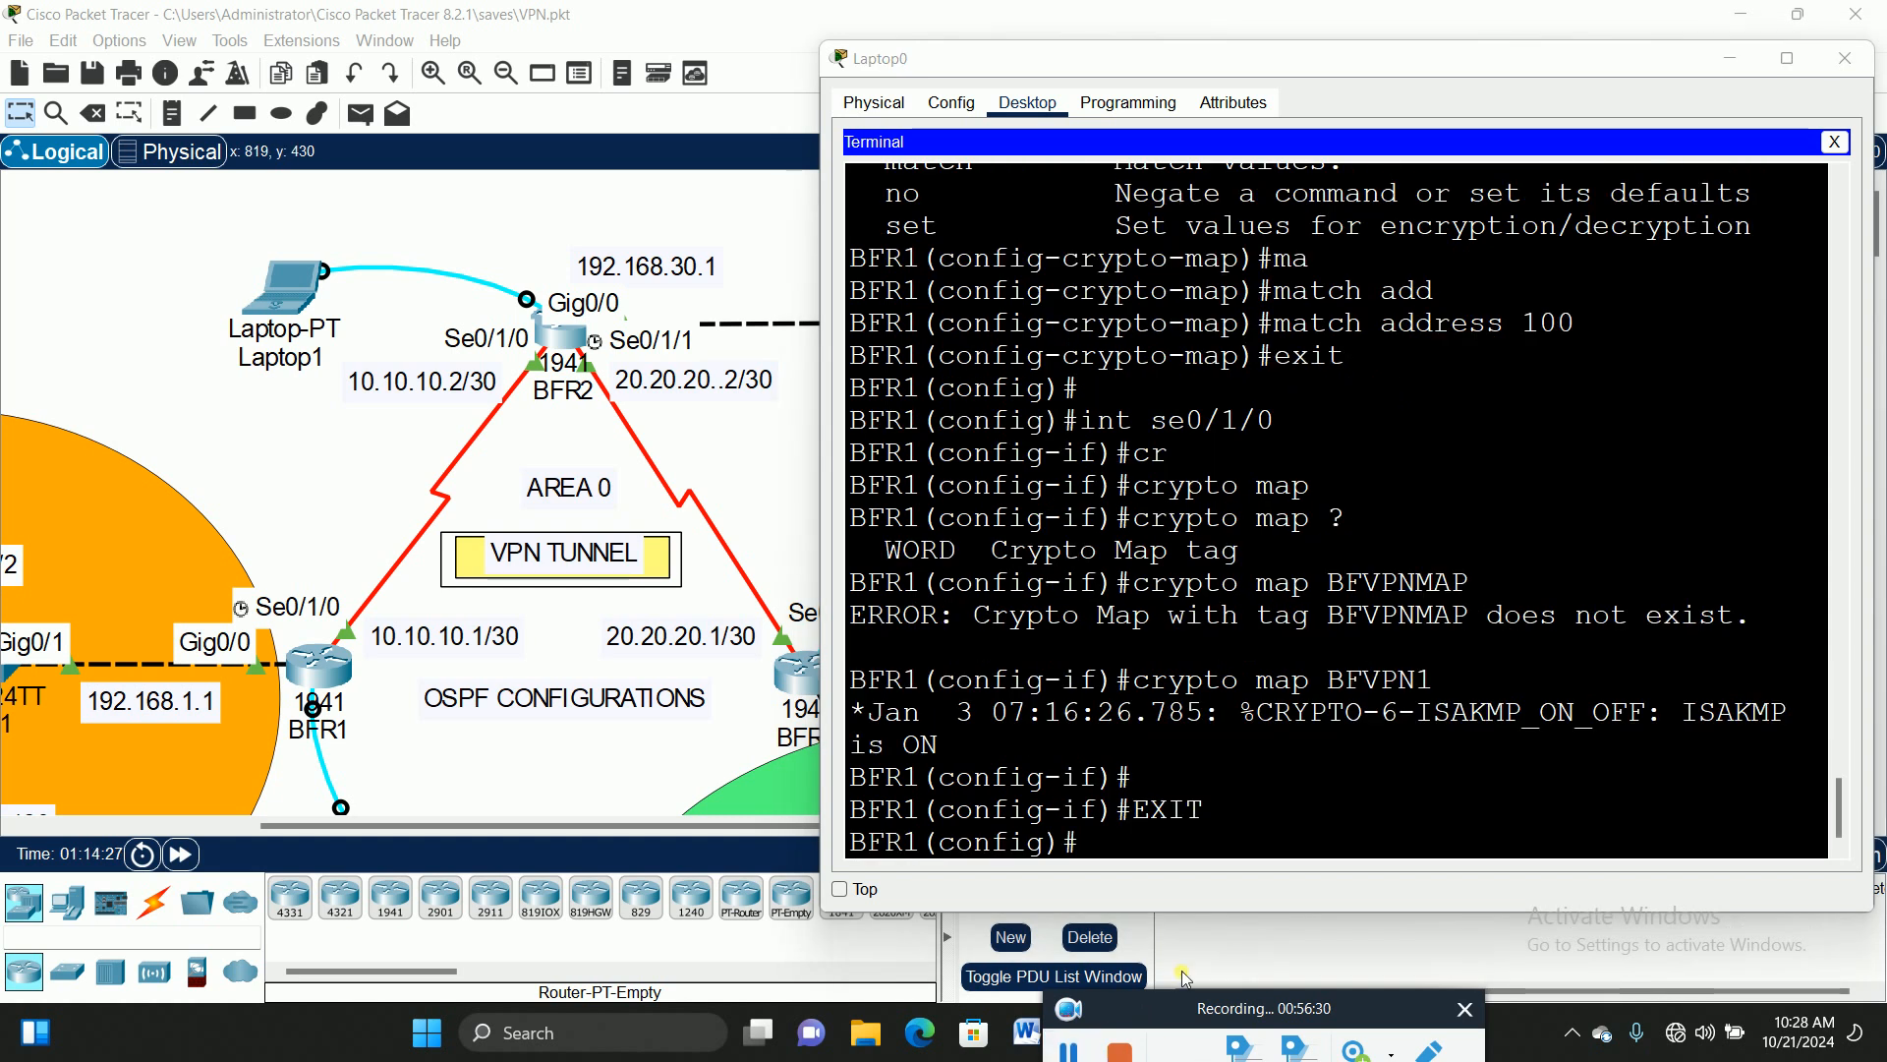